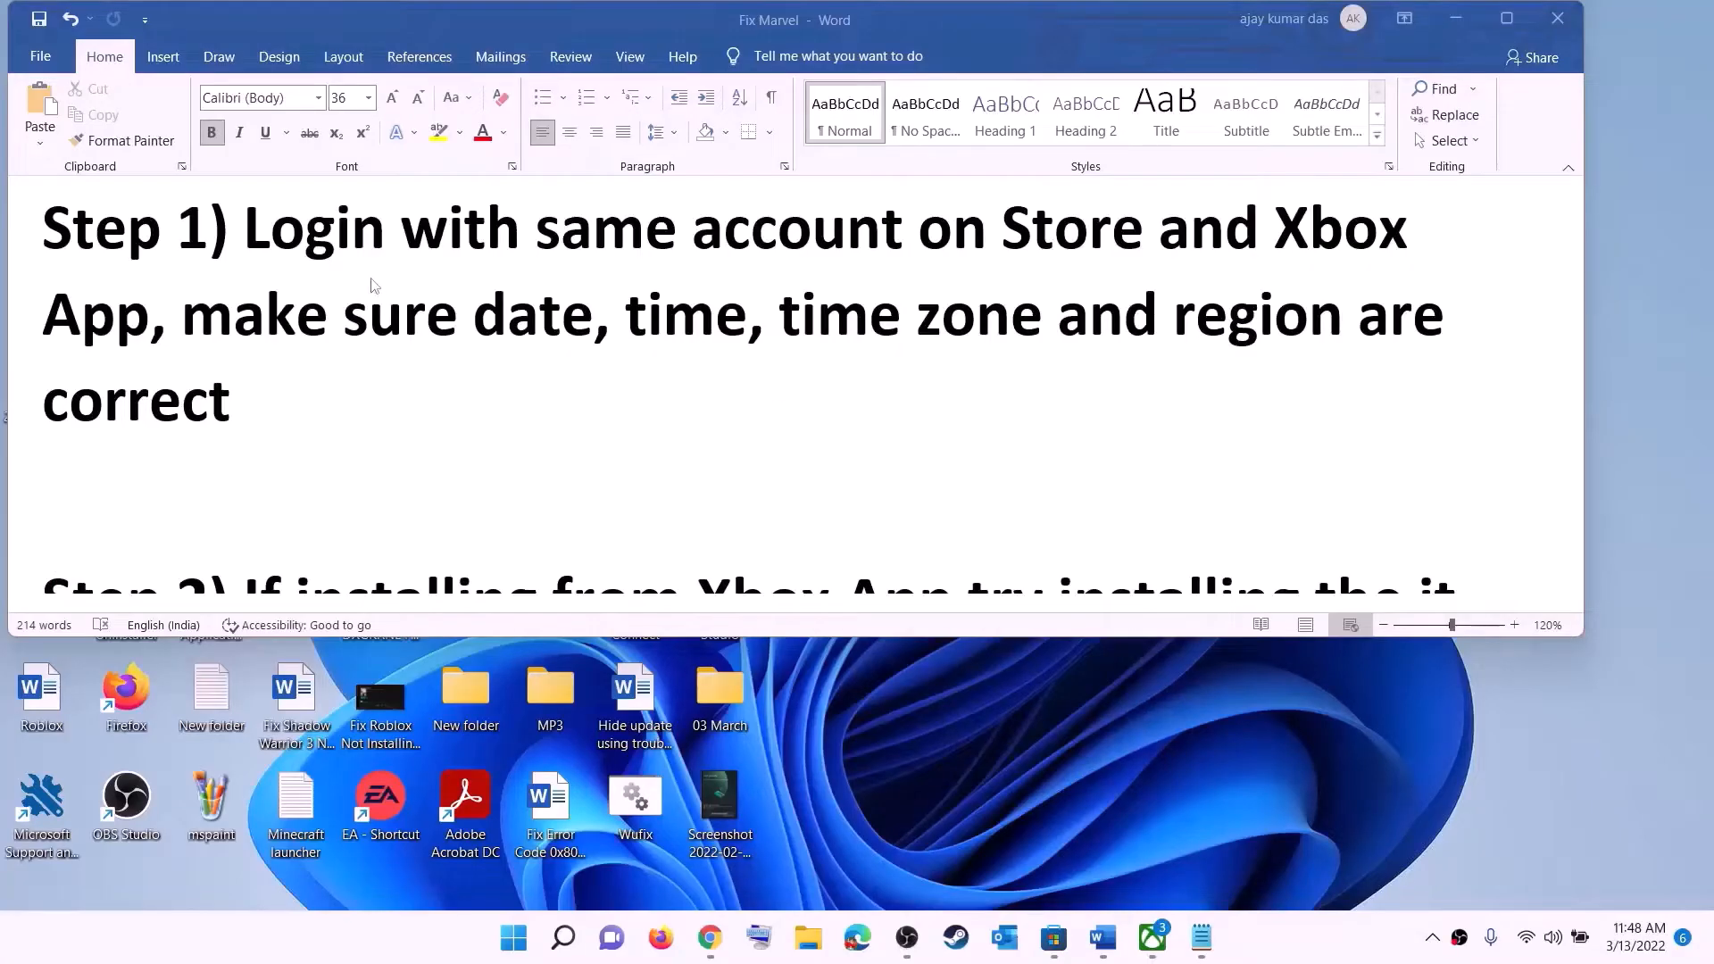
Switch to Microsoft Store, sign out, and sign back in with the first listed Microsoft account, entering the account PIN.
{"action": "left_click", "coordinate": [1052, 937]}
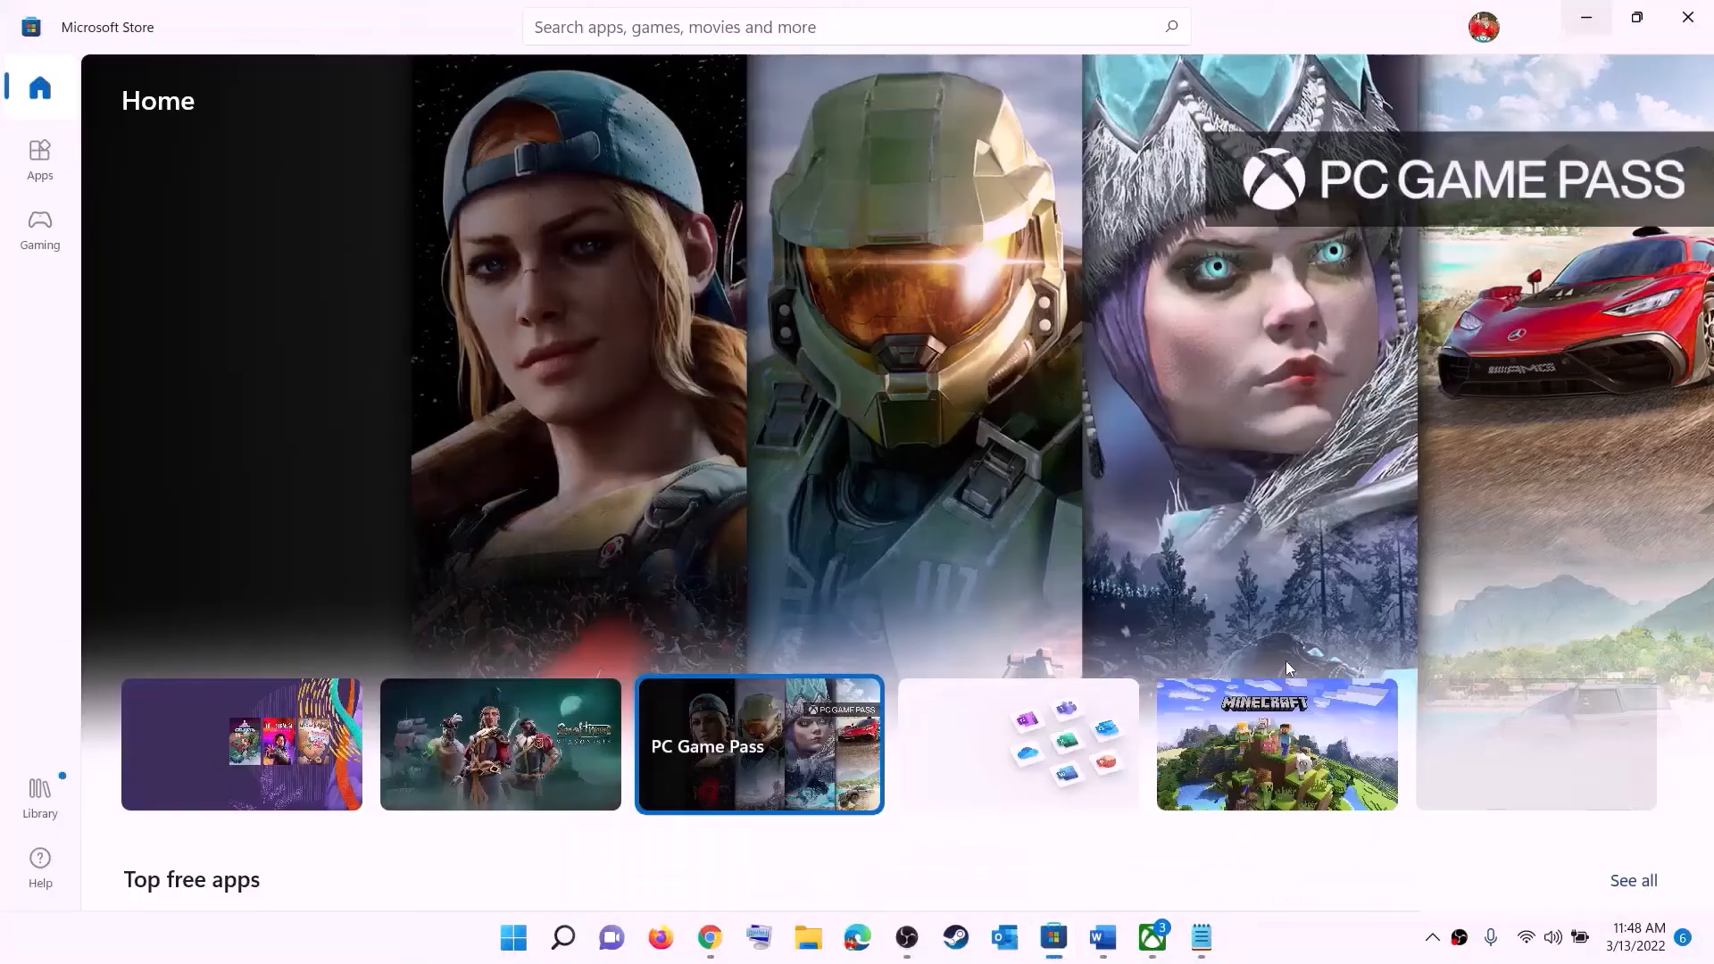
{"action": "left_click", "coordinate": [1480, 35]}
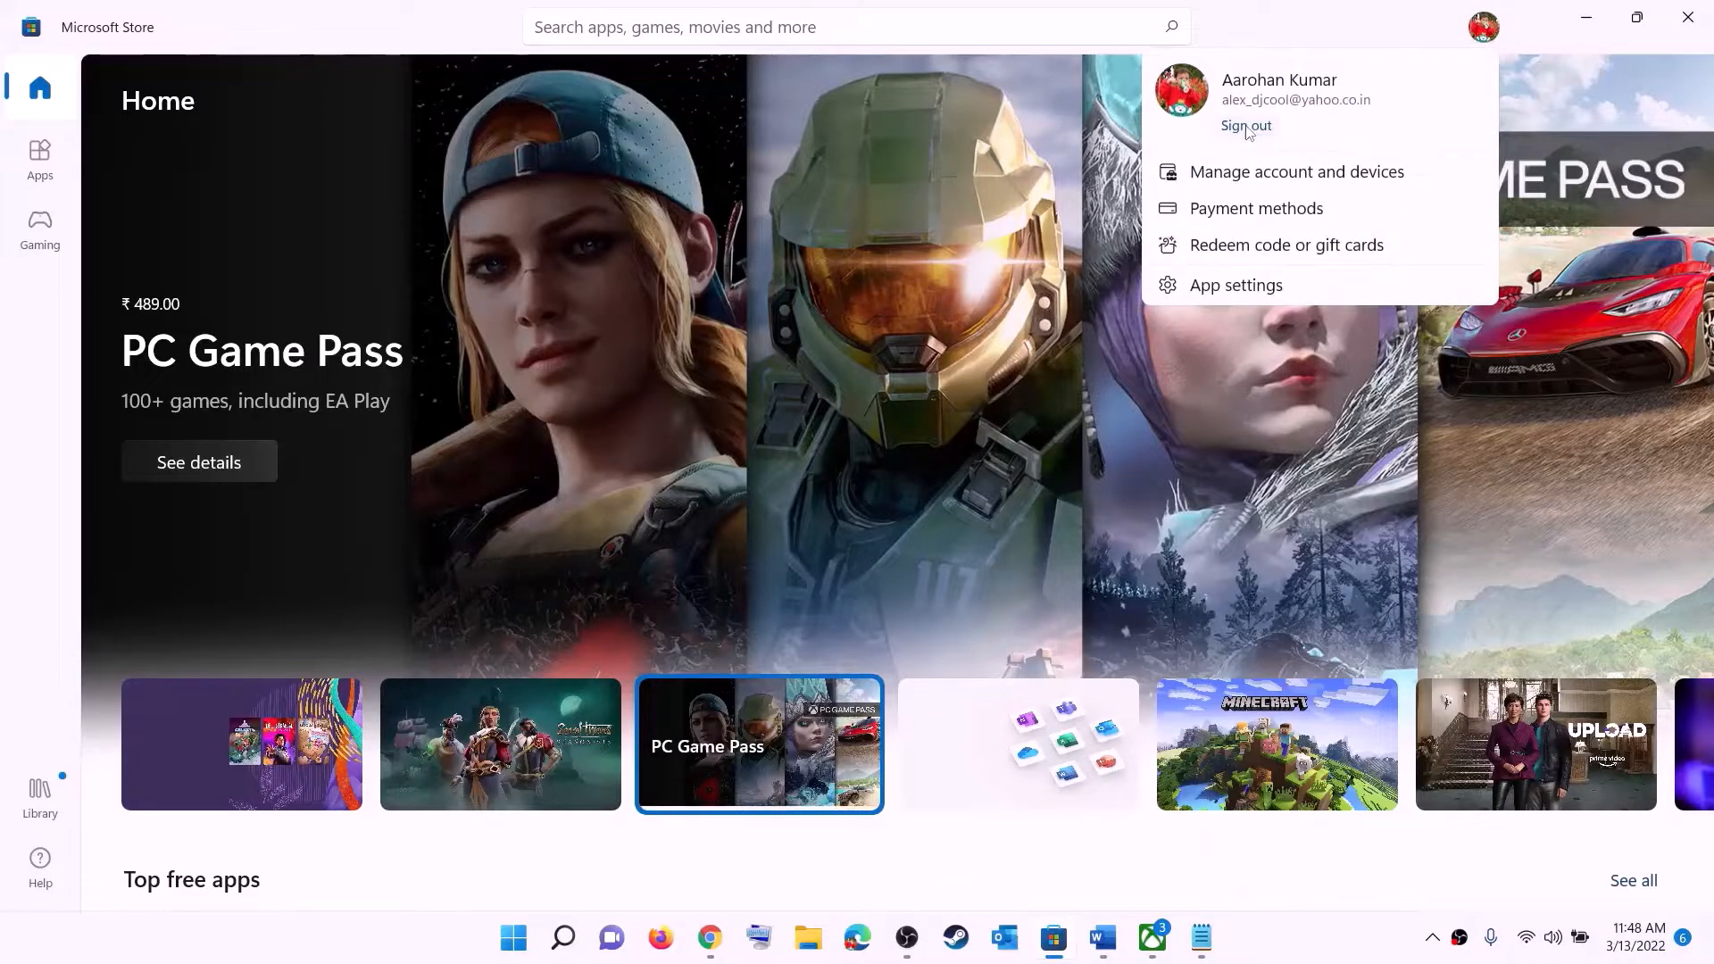
{"action": "left_click", "coordinate": [1248, 127]}
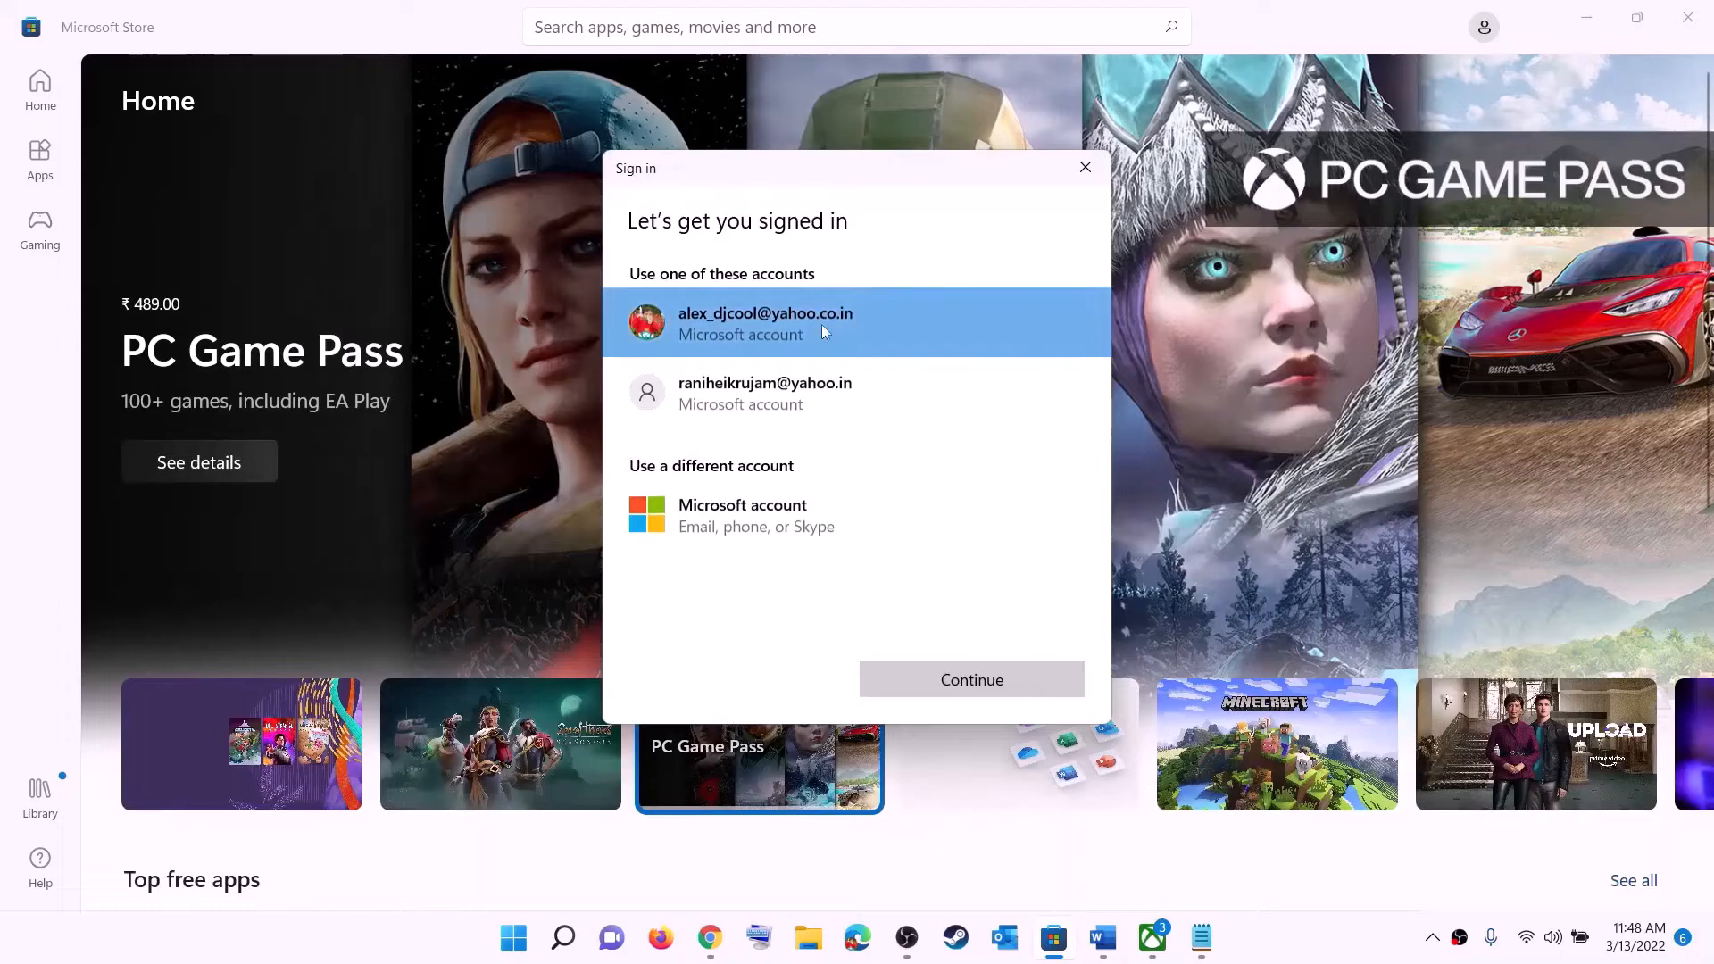
{"action": "left_click", "coordinate": [821, 324]}
{"action": "left_click", "coordinate": [971, 679]}
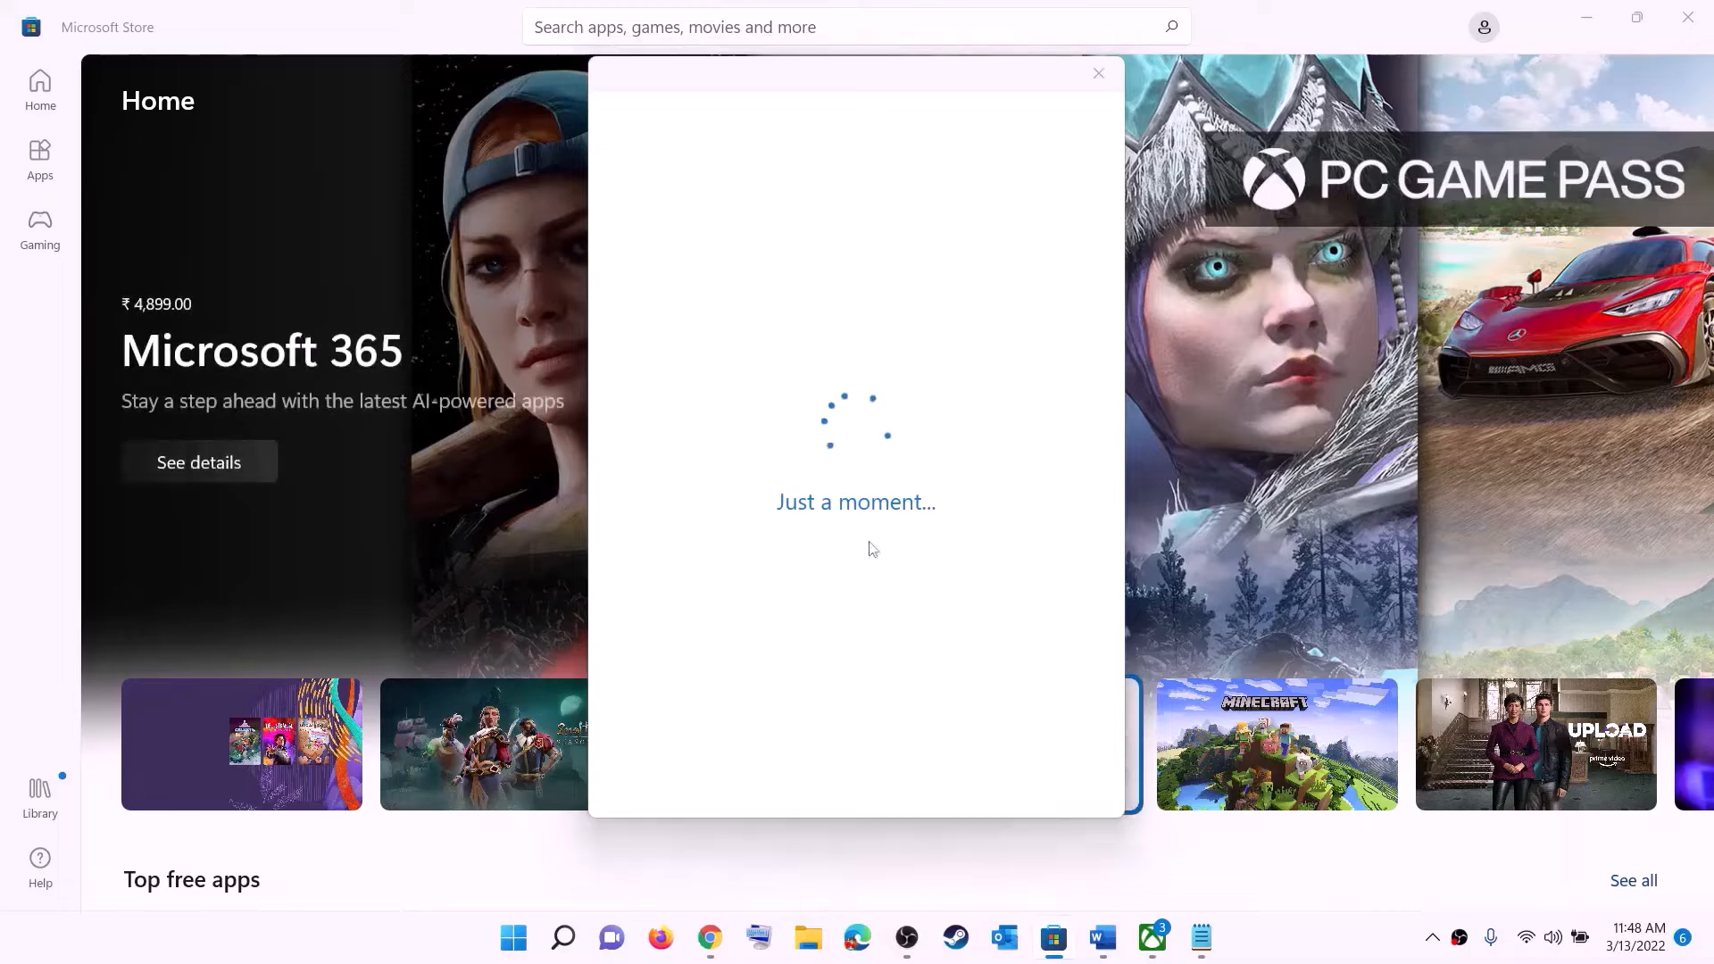
{"action": "type", "text": "••••"}
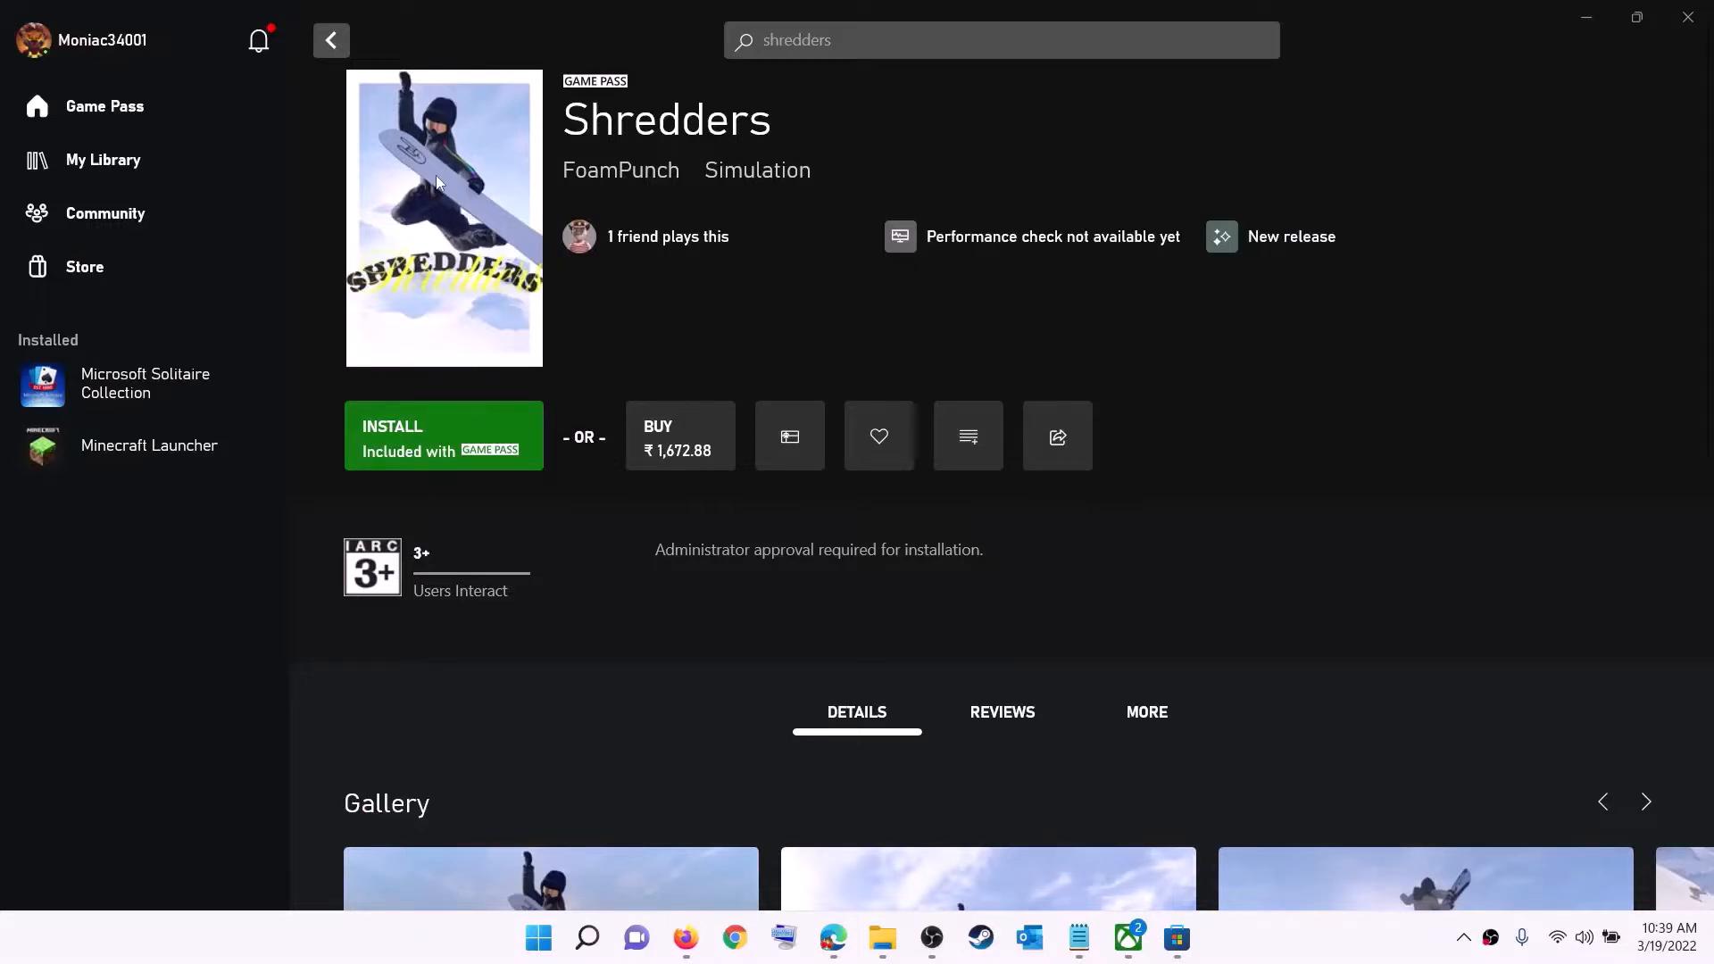
Sign out of the current profile in the Xbox app and start signing in again.
{"action": "left_click", "coordinate": [103, 46]}
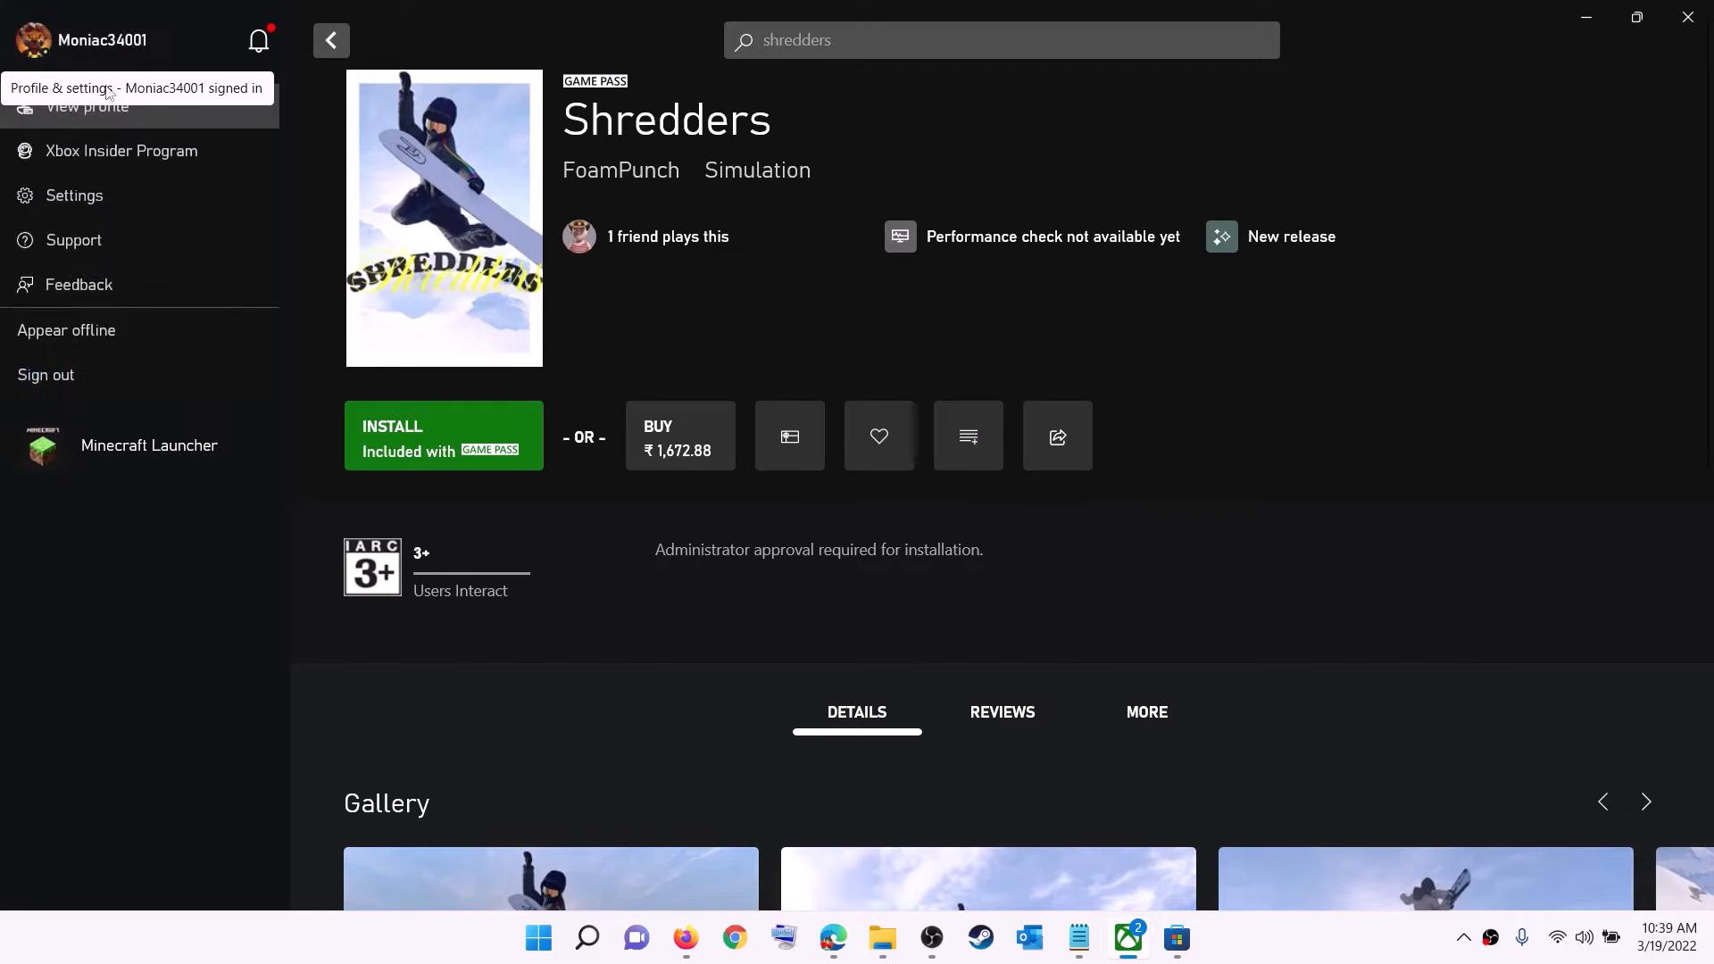
{"action": "left_click", "coordinate": [94, 378]}
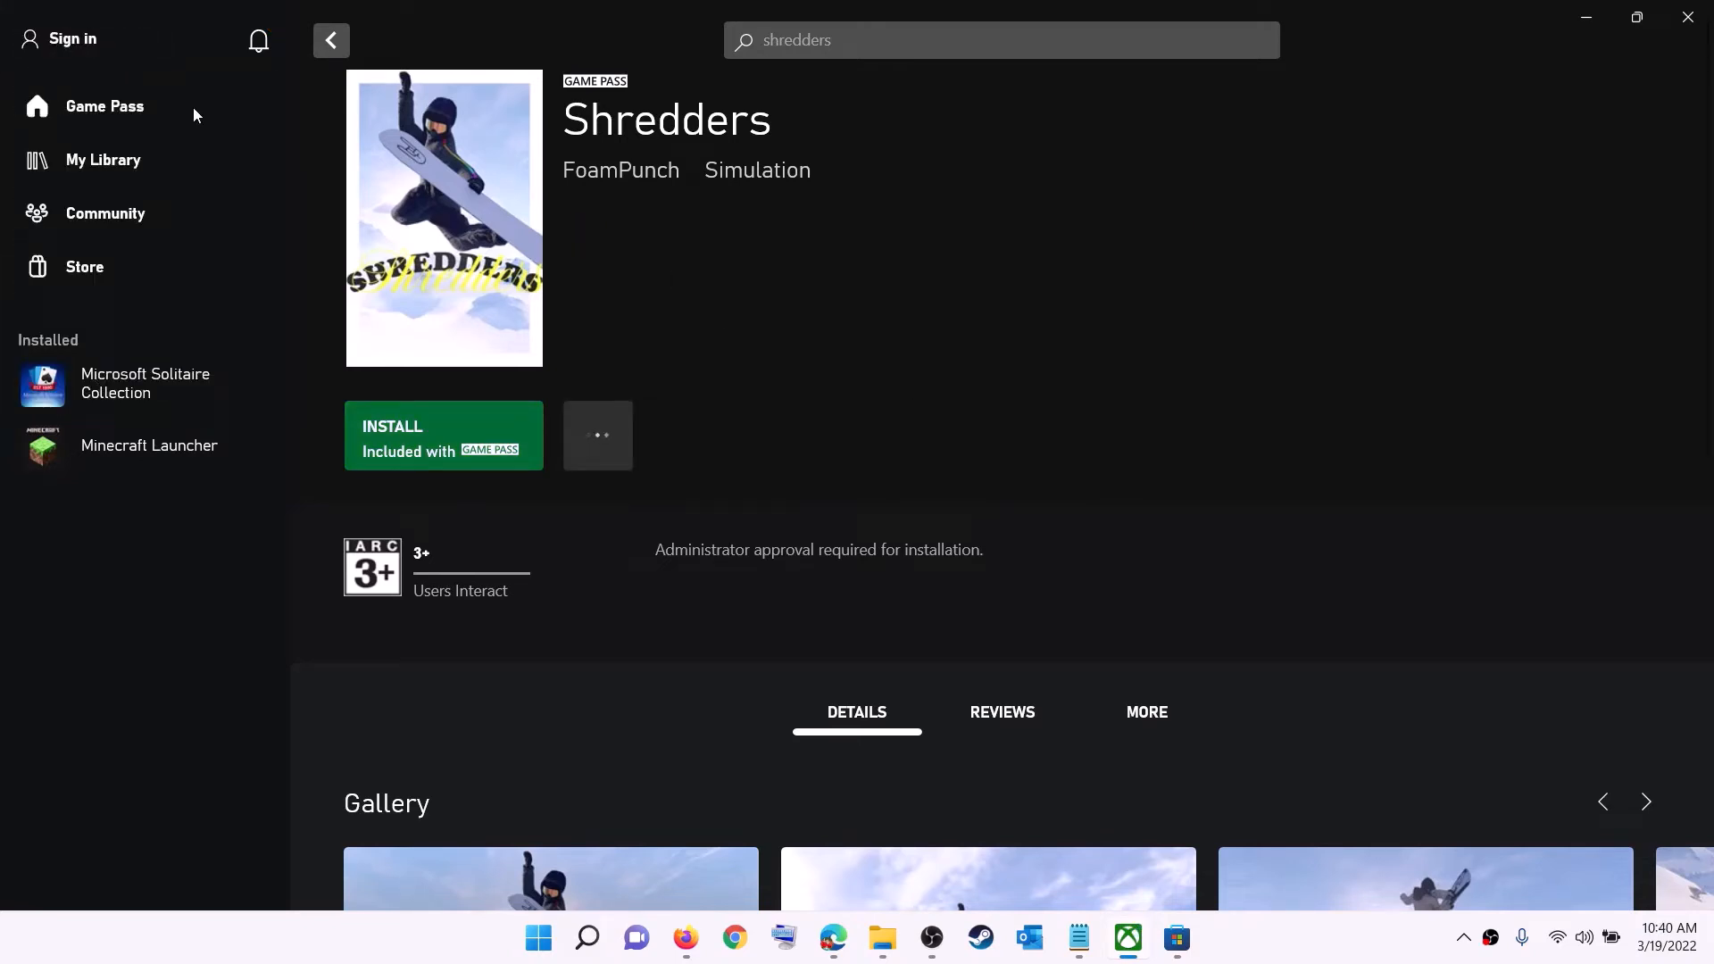
{"action": "left_click", "coordinate": [78, 41]}
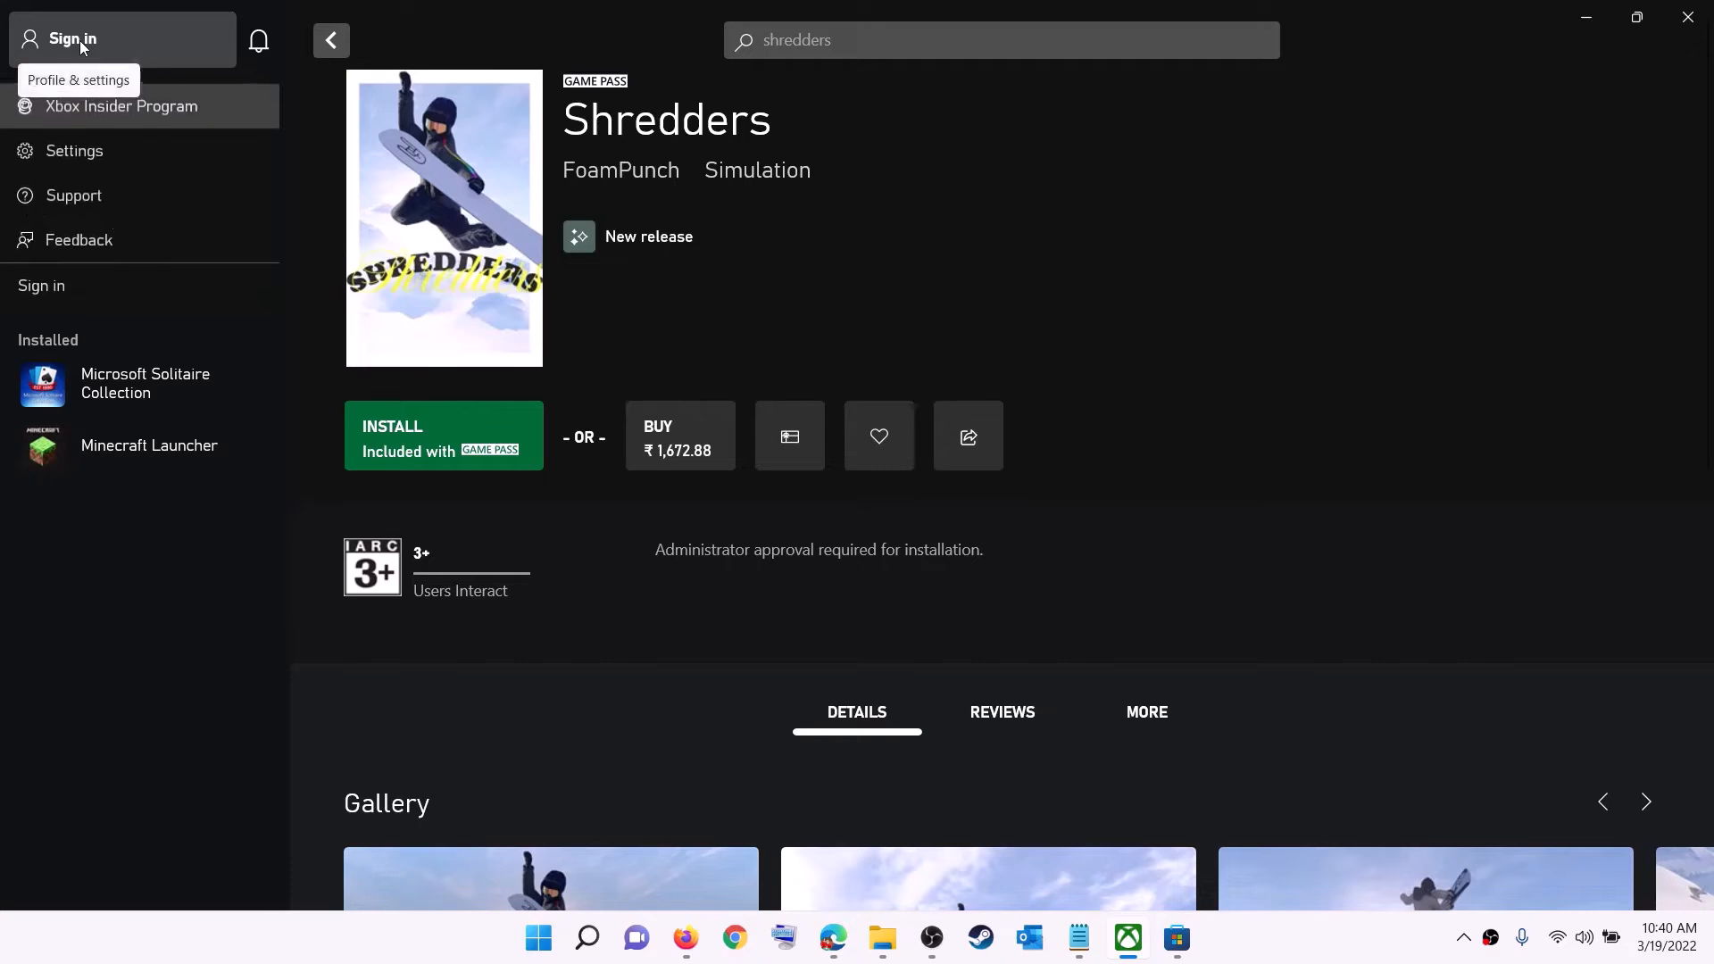
{"action": "left_click", "coordinate": [61, 285]}
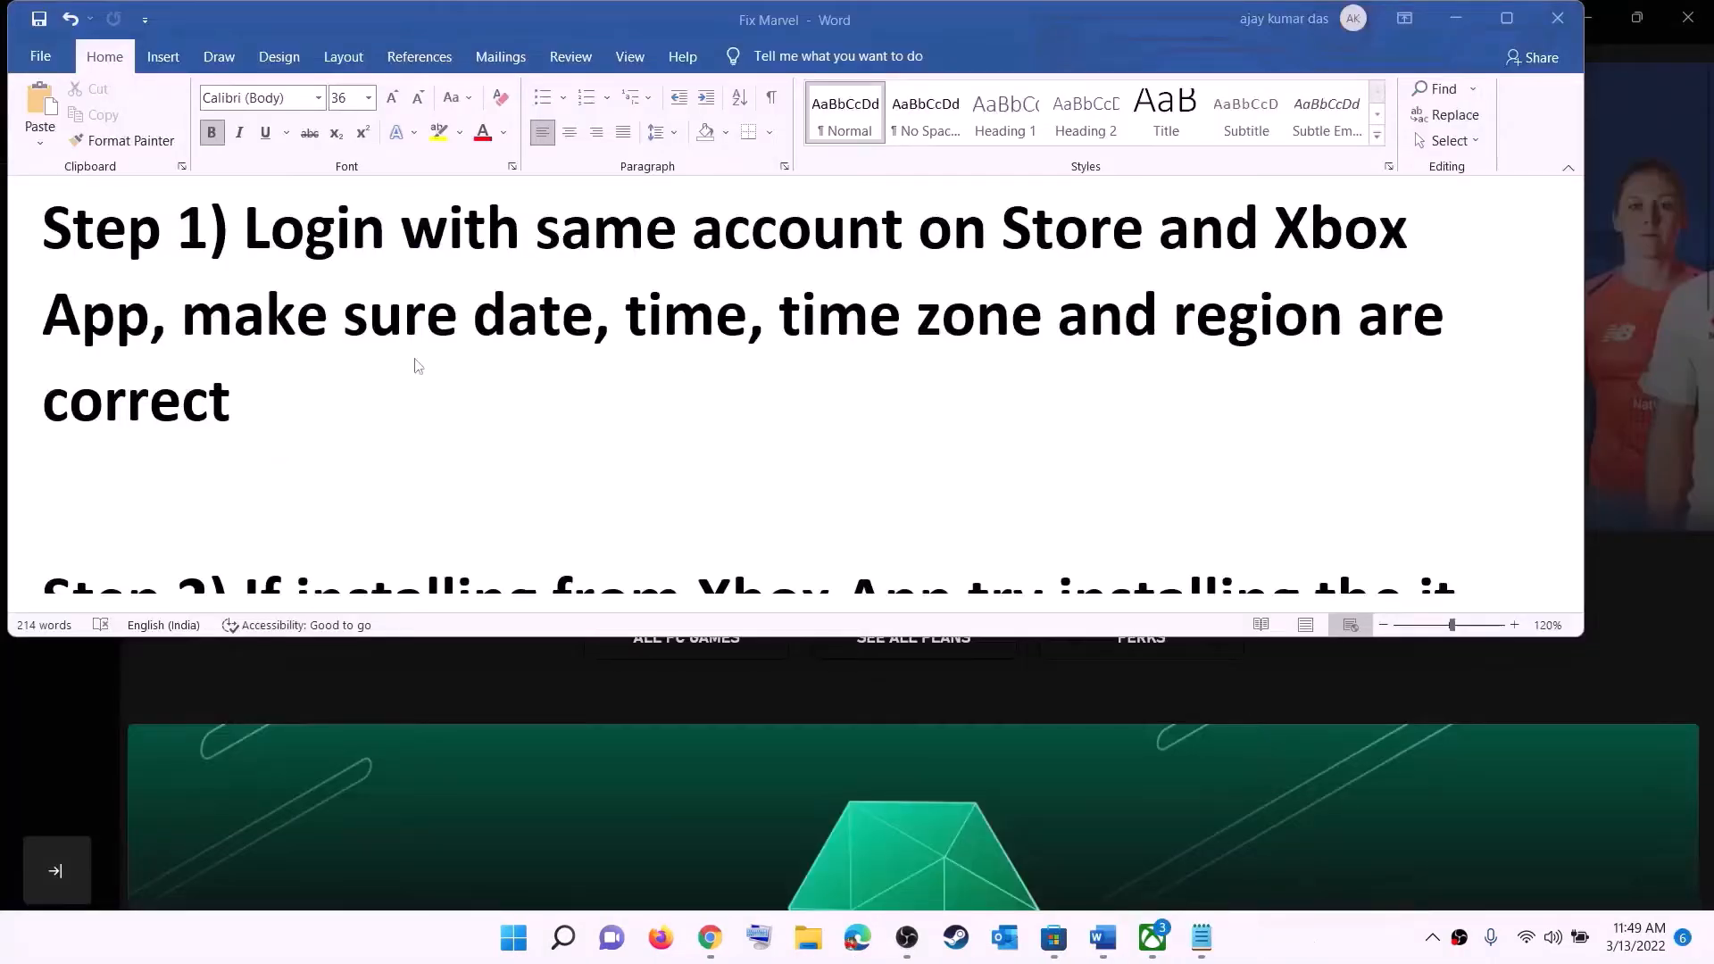
Highlight the Step 1 instruction about date, time, time zone and region in the Word document, and minimize the document.
{"action": "left_click", "coordinate": [415, 365]}
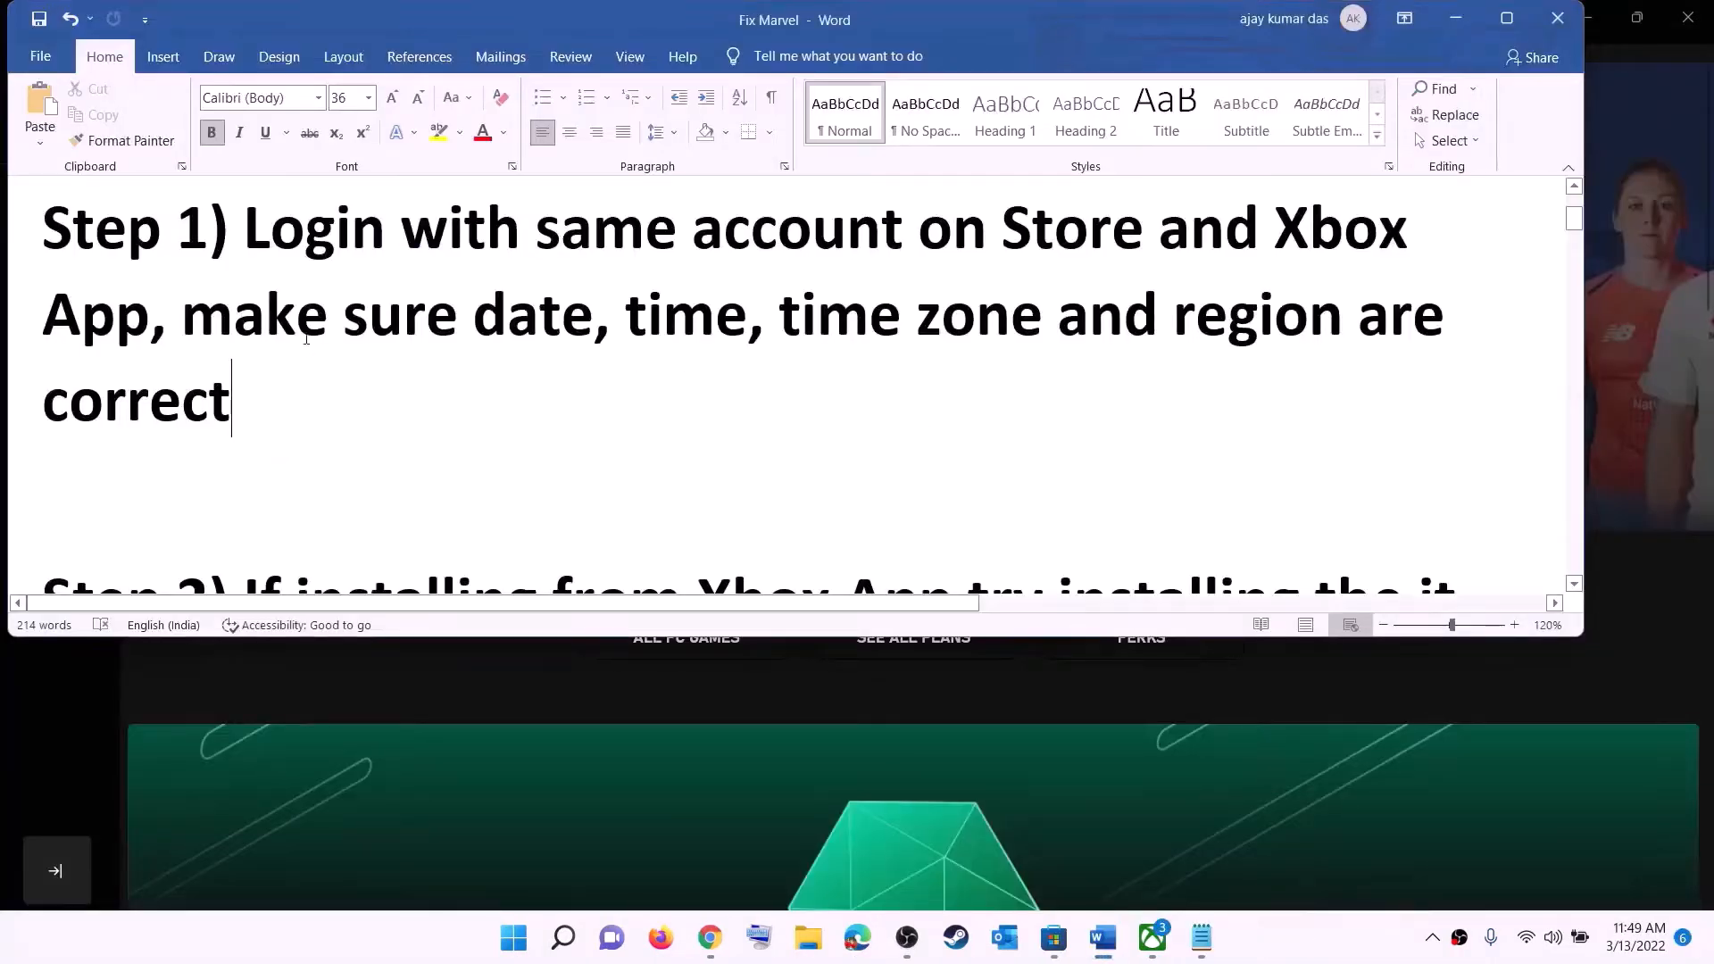
{"action": "left_click_drag", "start_coordinate": [290, 318], "coordinate": [1303, 366]}
{"action": "left_click", "coordinate": [1456, 18]}
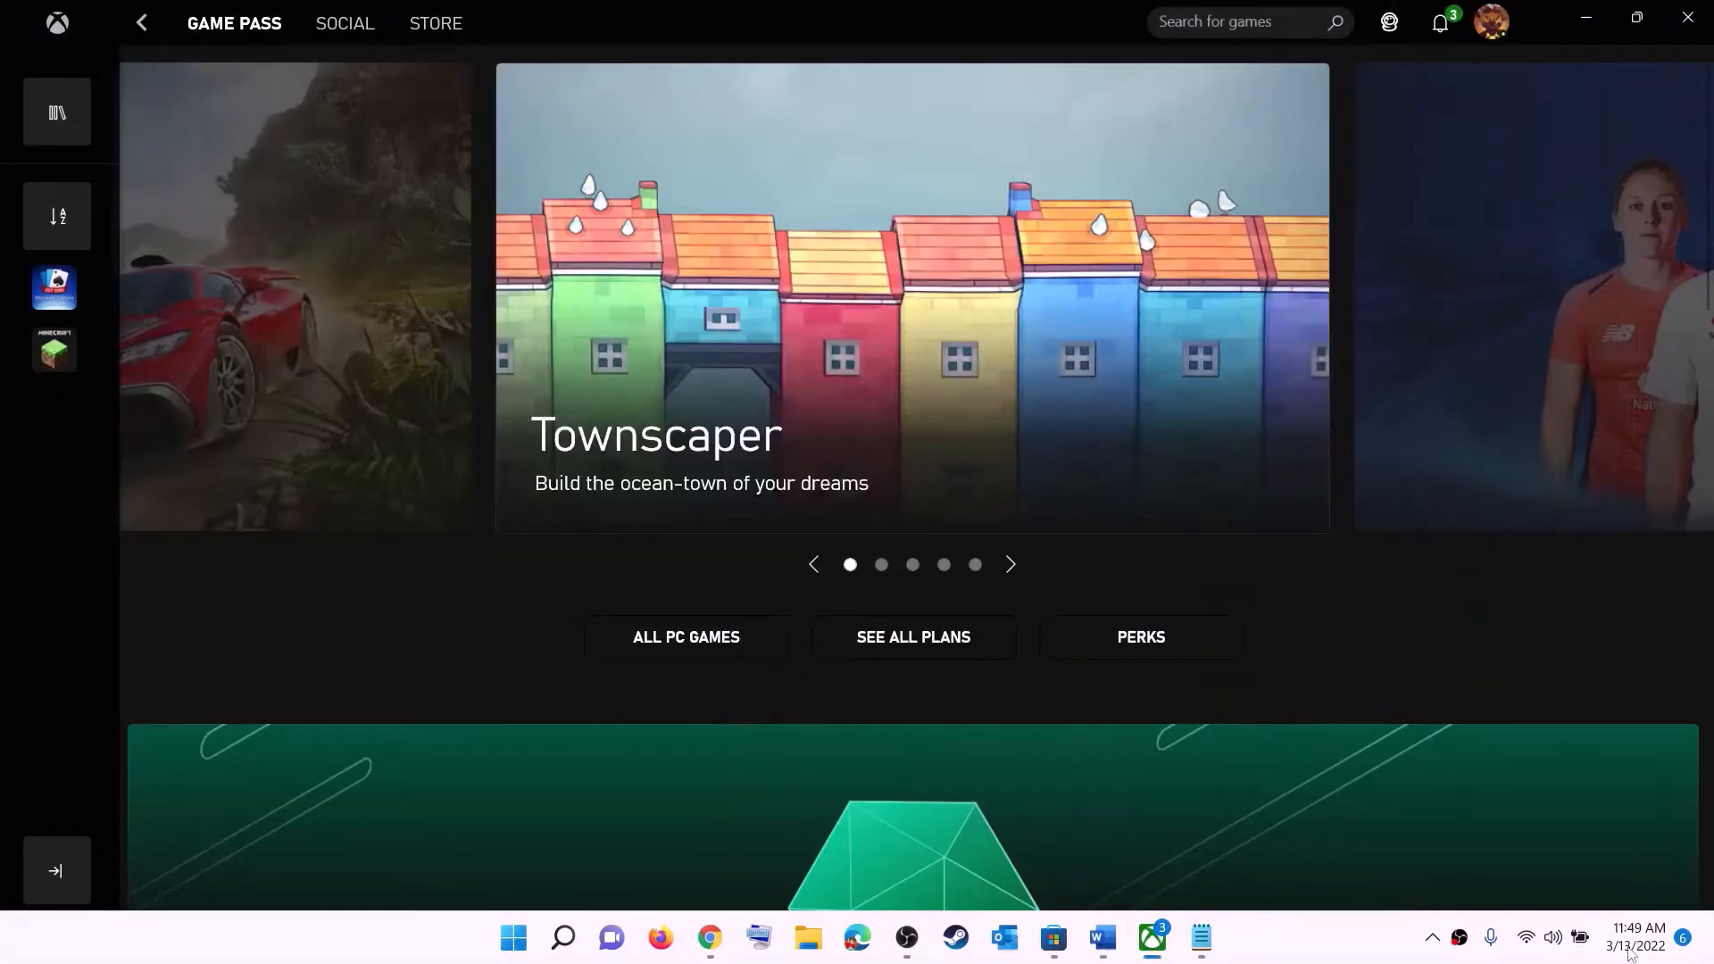
In the Date & time settings, select the (UTC+05:30) Chennai, Kolkata, Mumbai, New Delhi time zone and sync the clock.
{"action": "right_click", "coordinate": [1628, 952]}
{"action": "left_click", "coordinate": [1632, 844]}
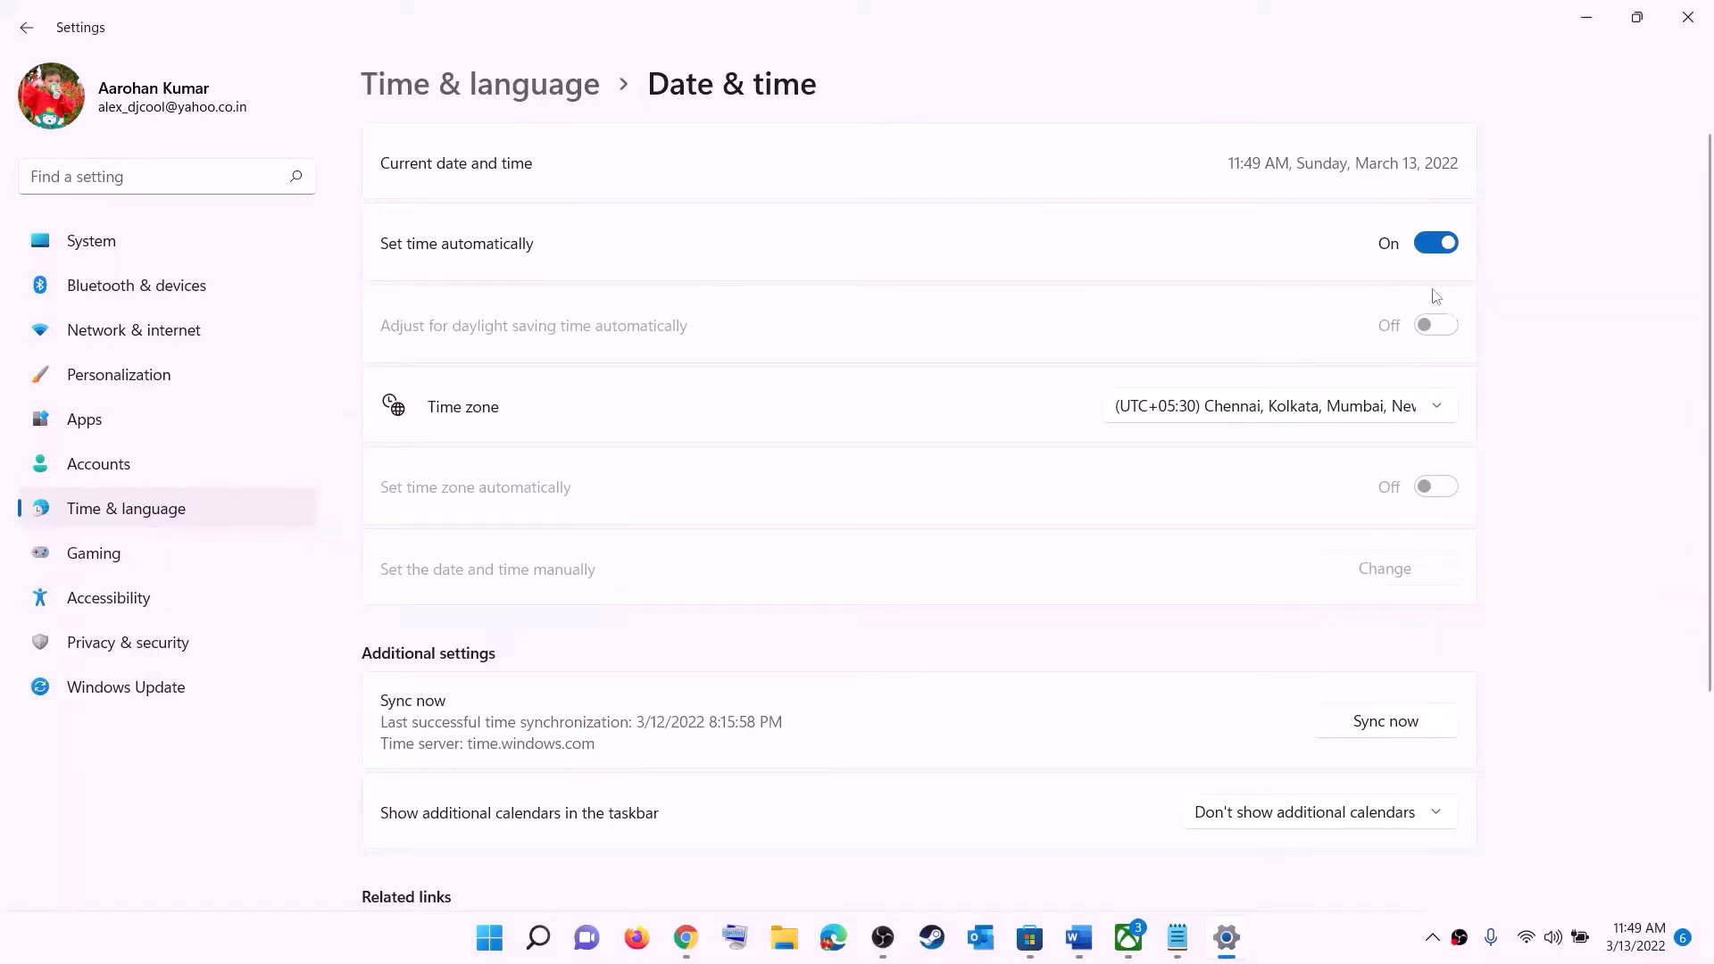
{"action": "left_click", "coordinate": [1255, 416]}
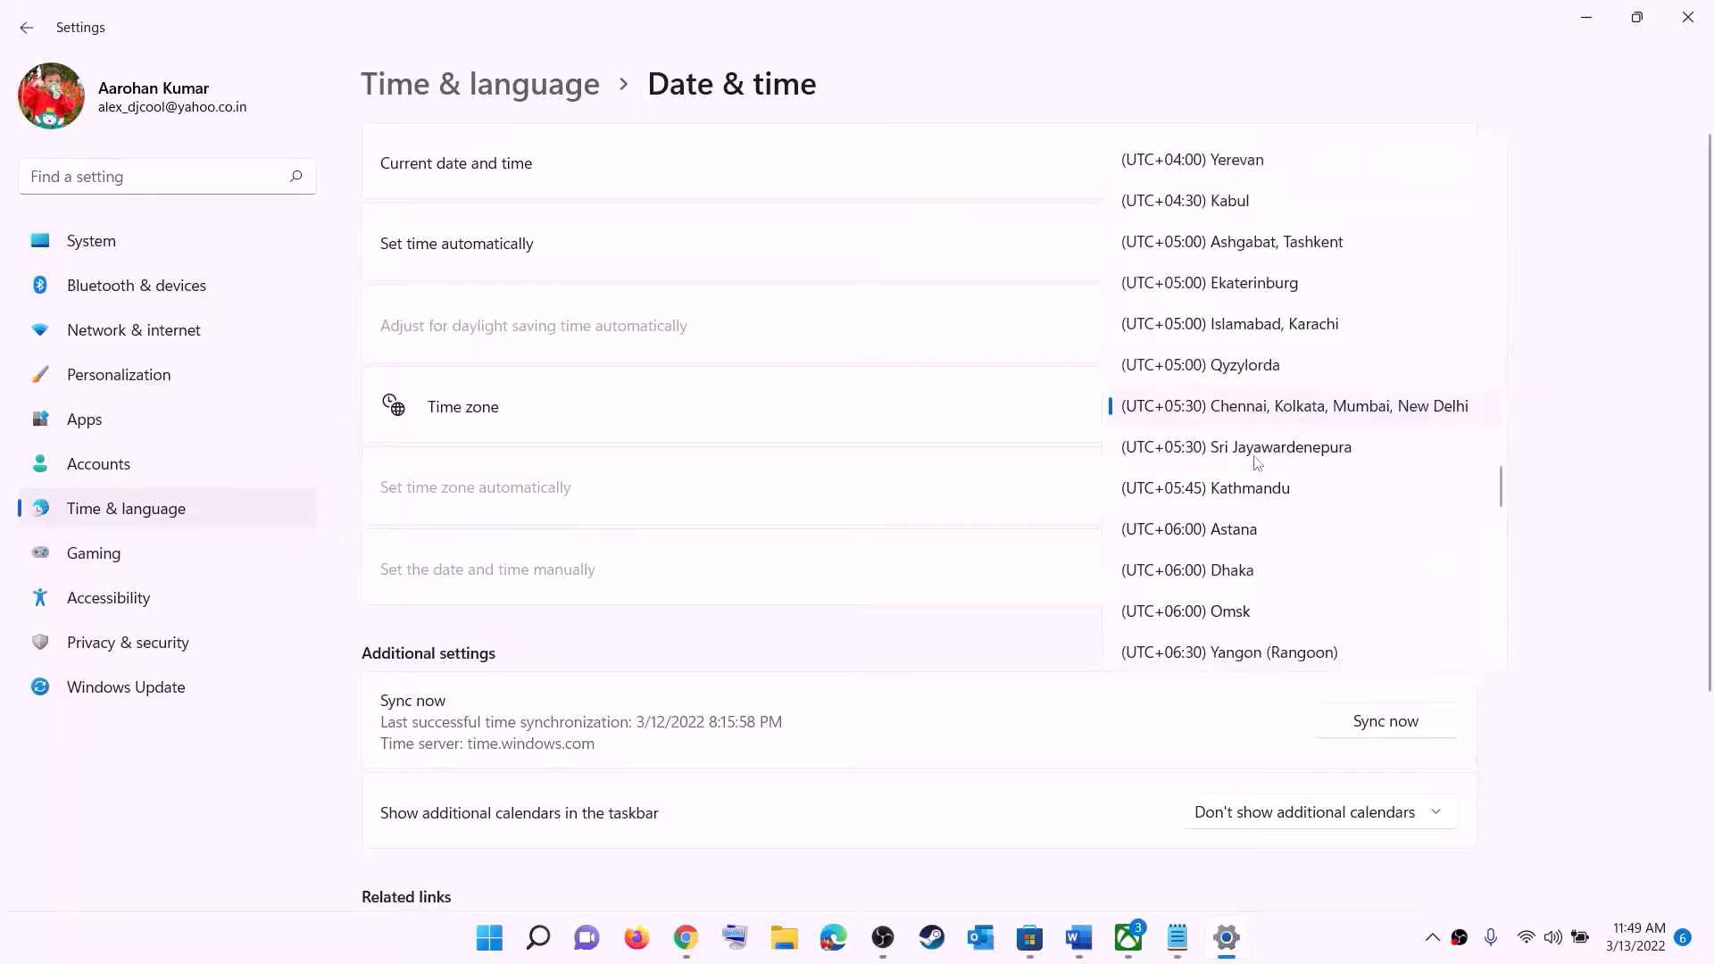
{"action": "left_click", "coordinate": [1307, 412]}
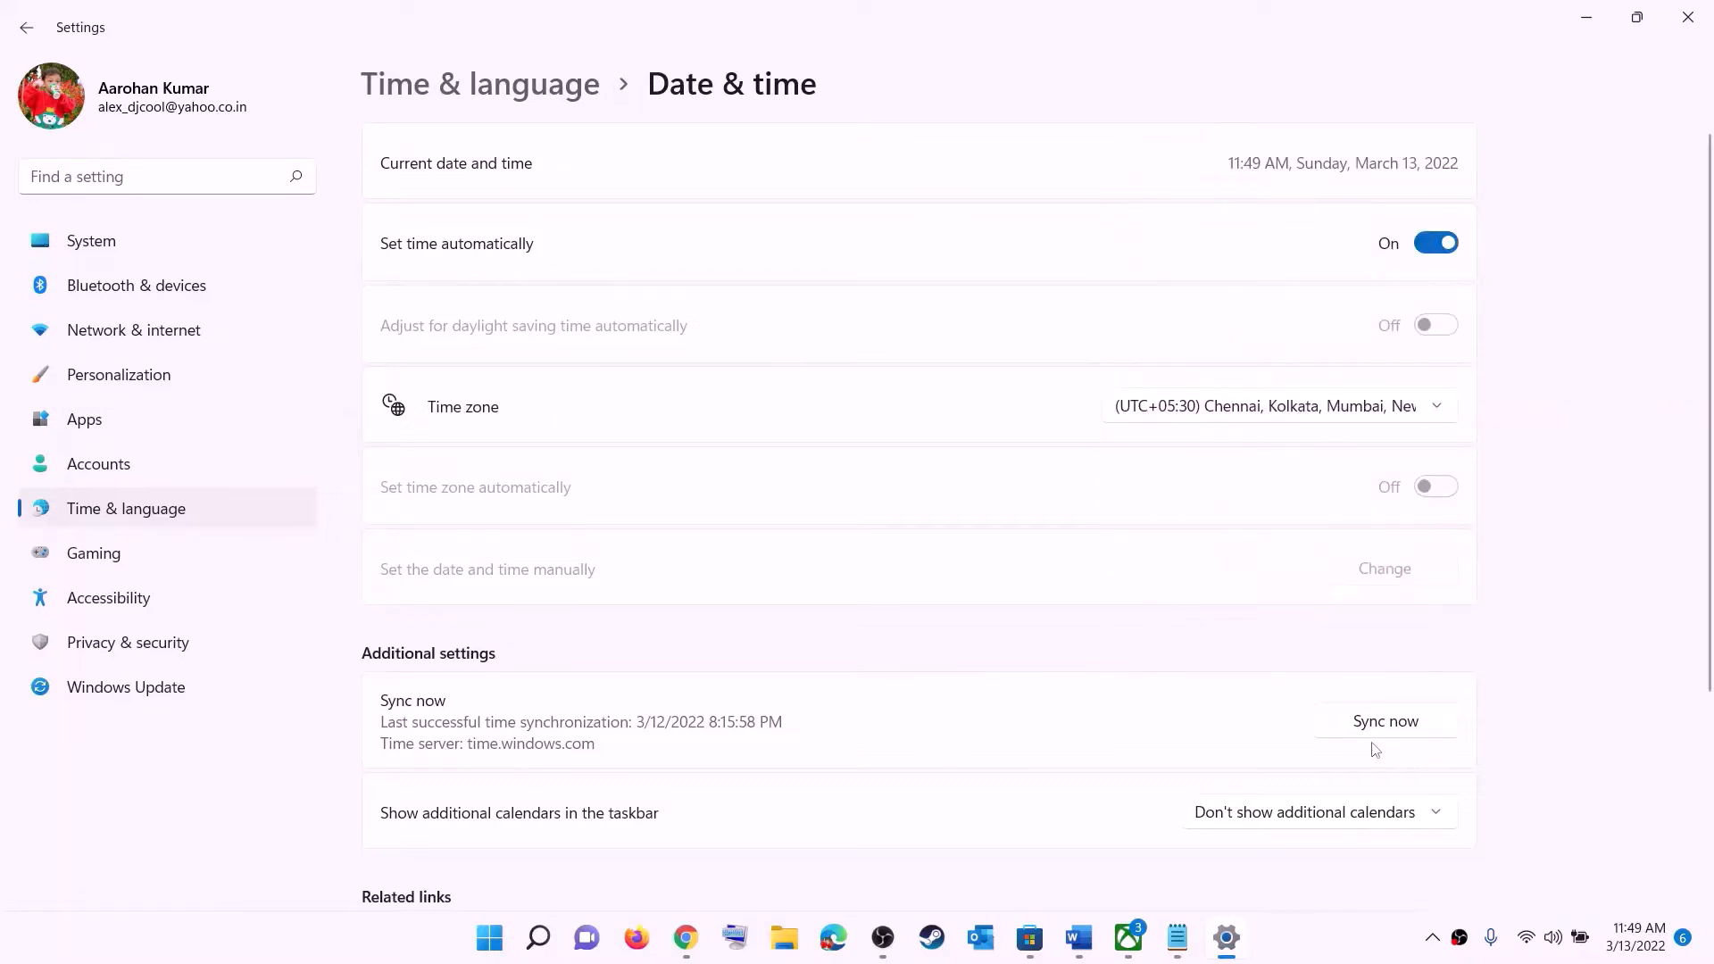
{"action": "left_click", "coordinate": [1408, 729]}
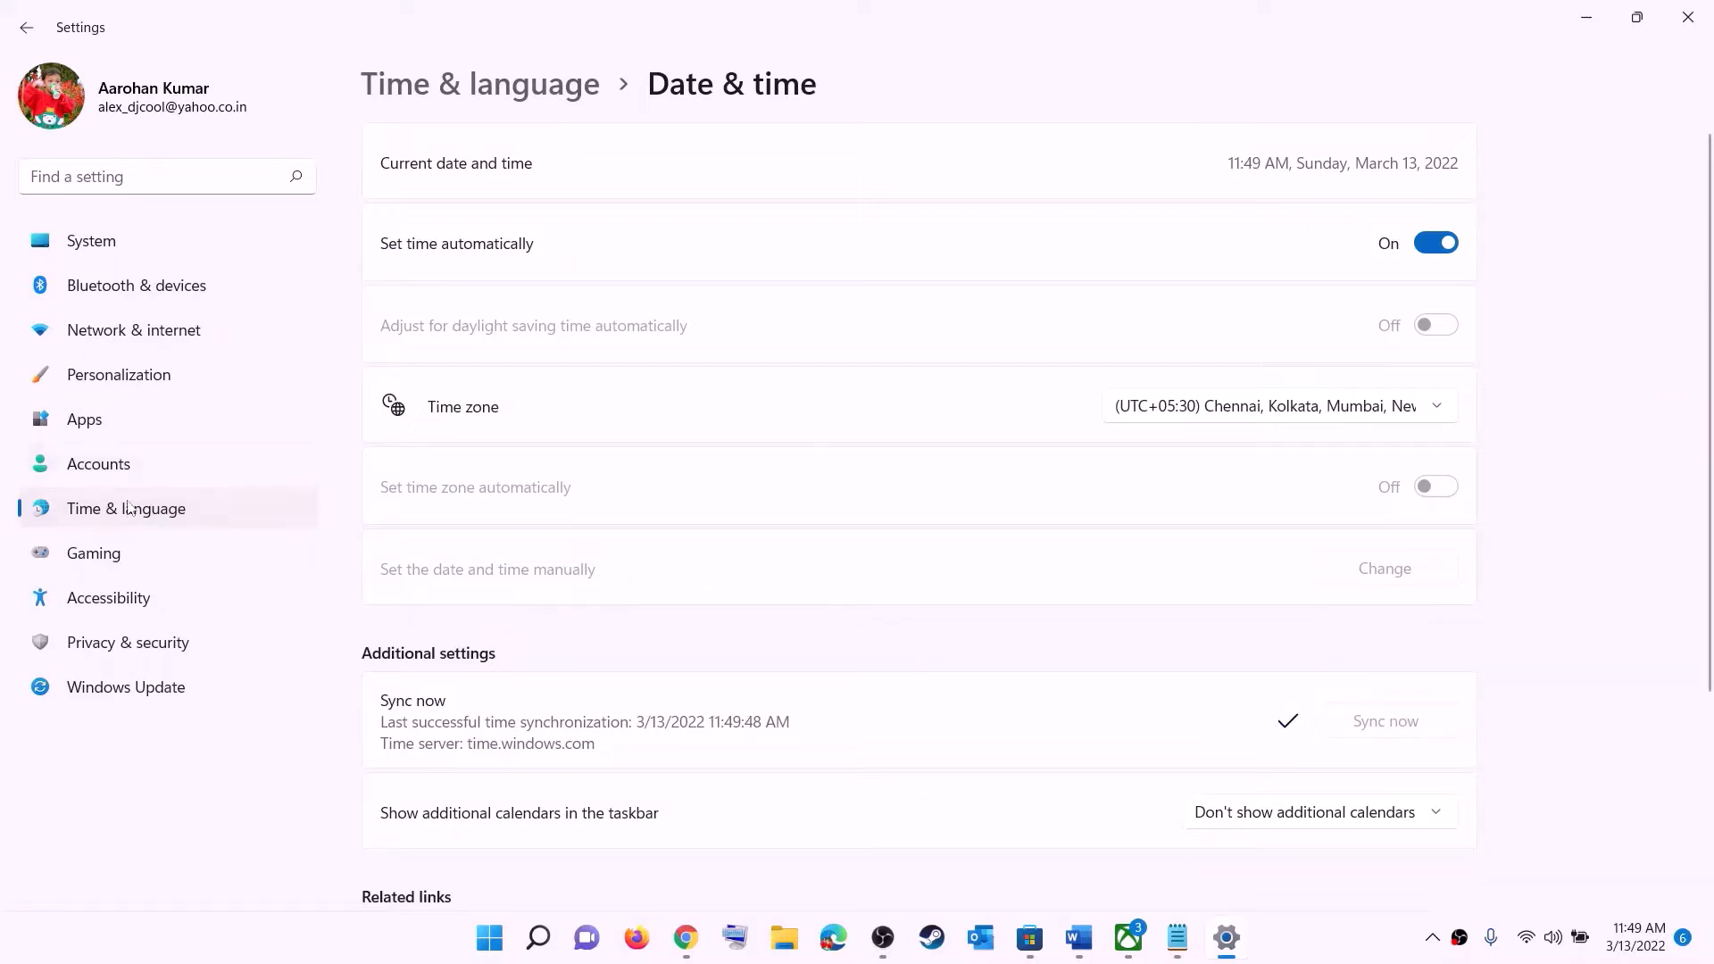
Check the country or region choice in the Language & region settings and close Settings.
{"action": "left_click", "coordinate": [134, 507]}
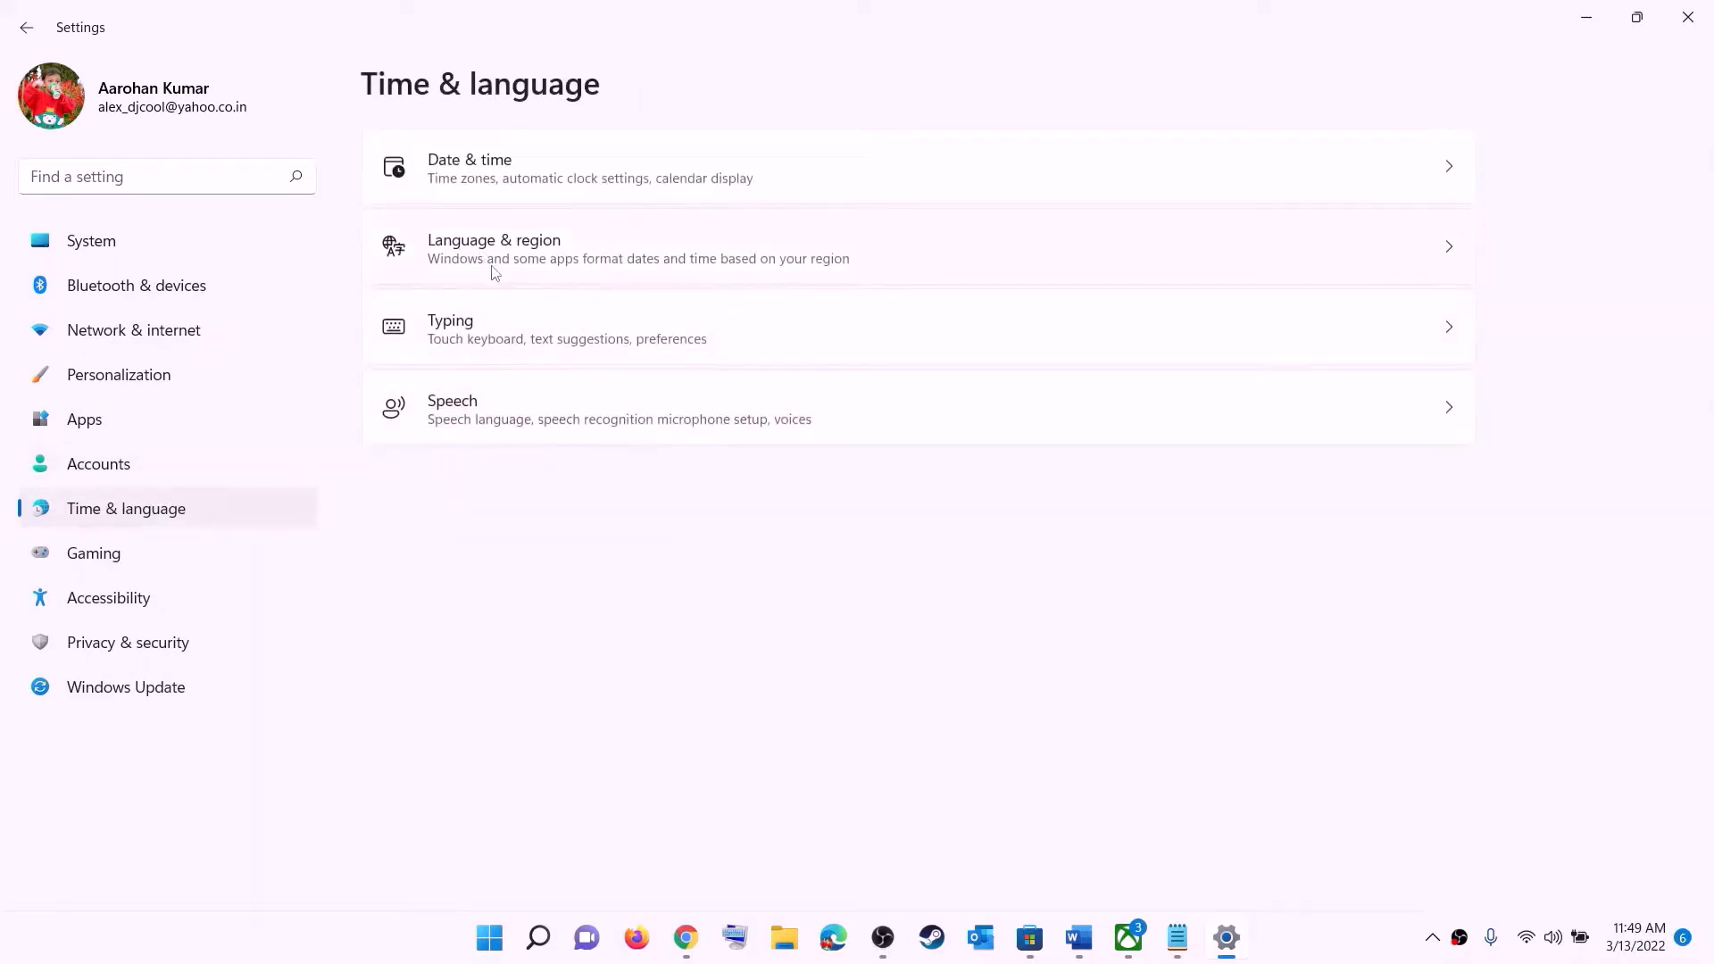
{"action": "left_click", "coordinate": [486, 259]}
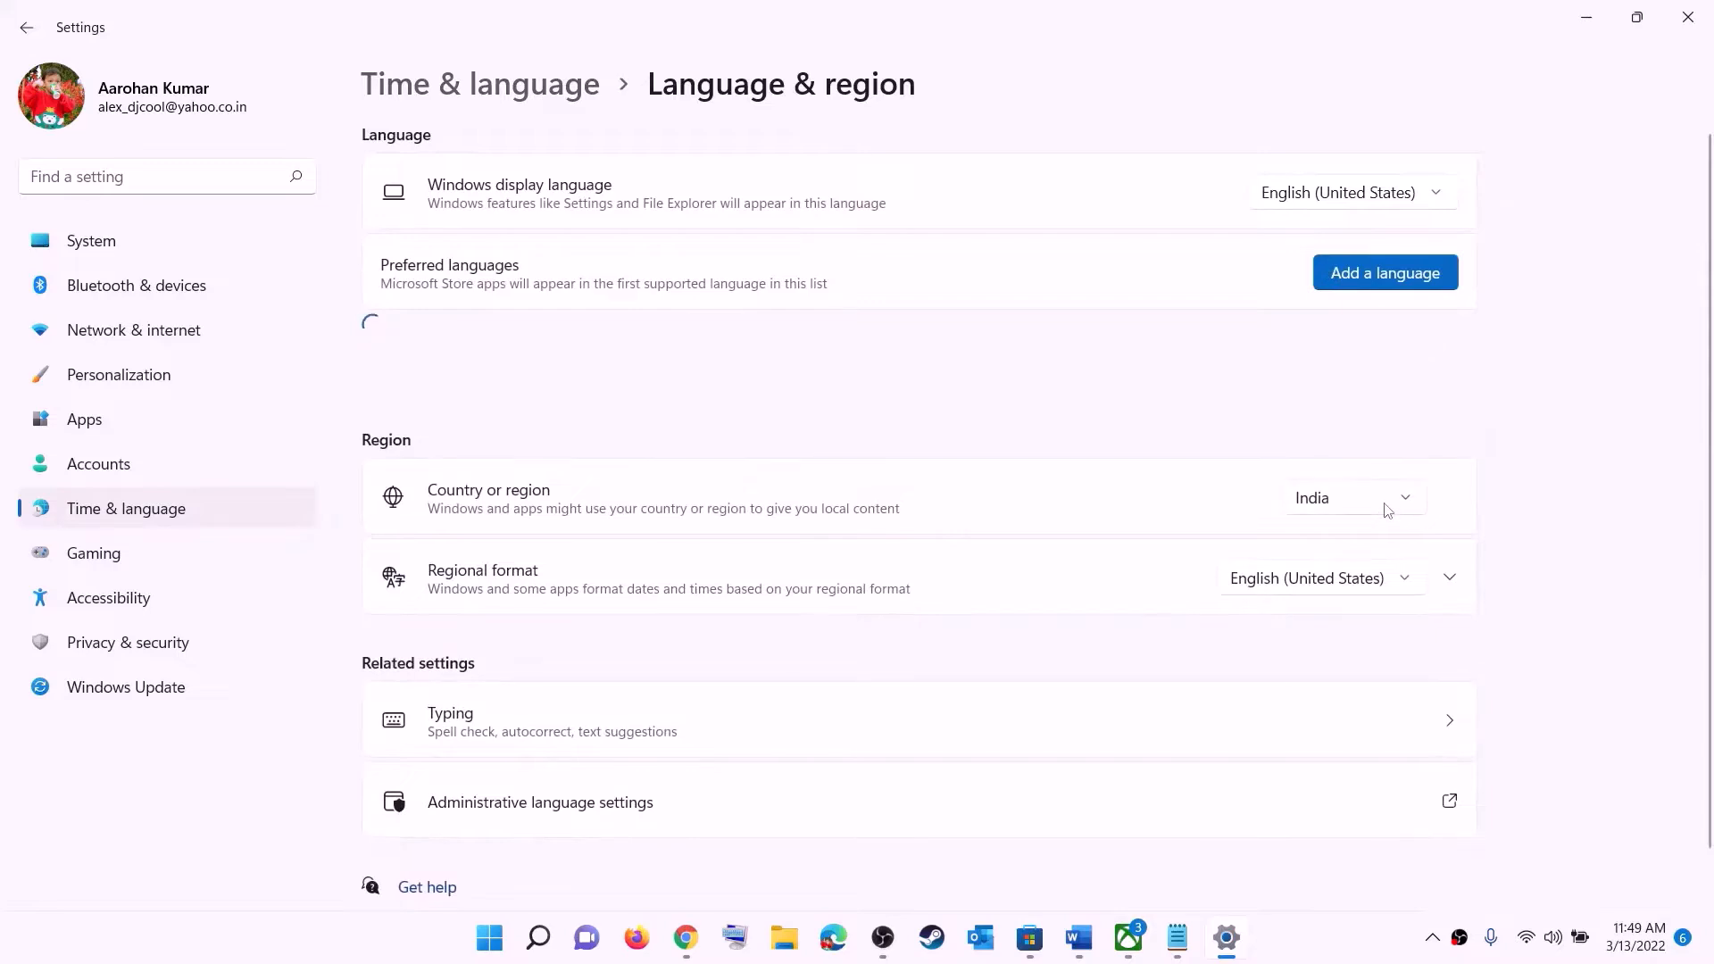
{"action": "left_click", "coordinate": [1385, 508]}
{"action": "left_click", "coordinate": [1658, 332]}
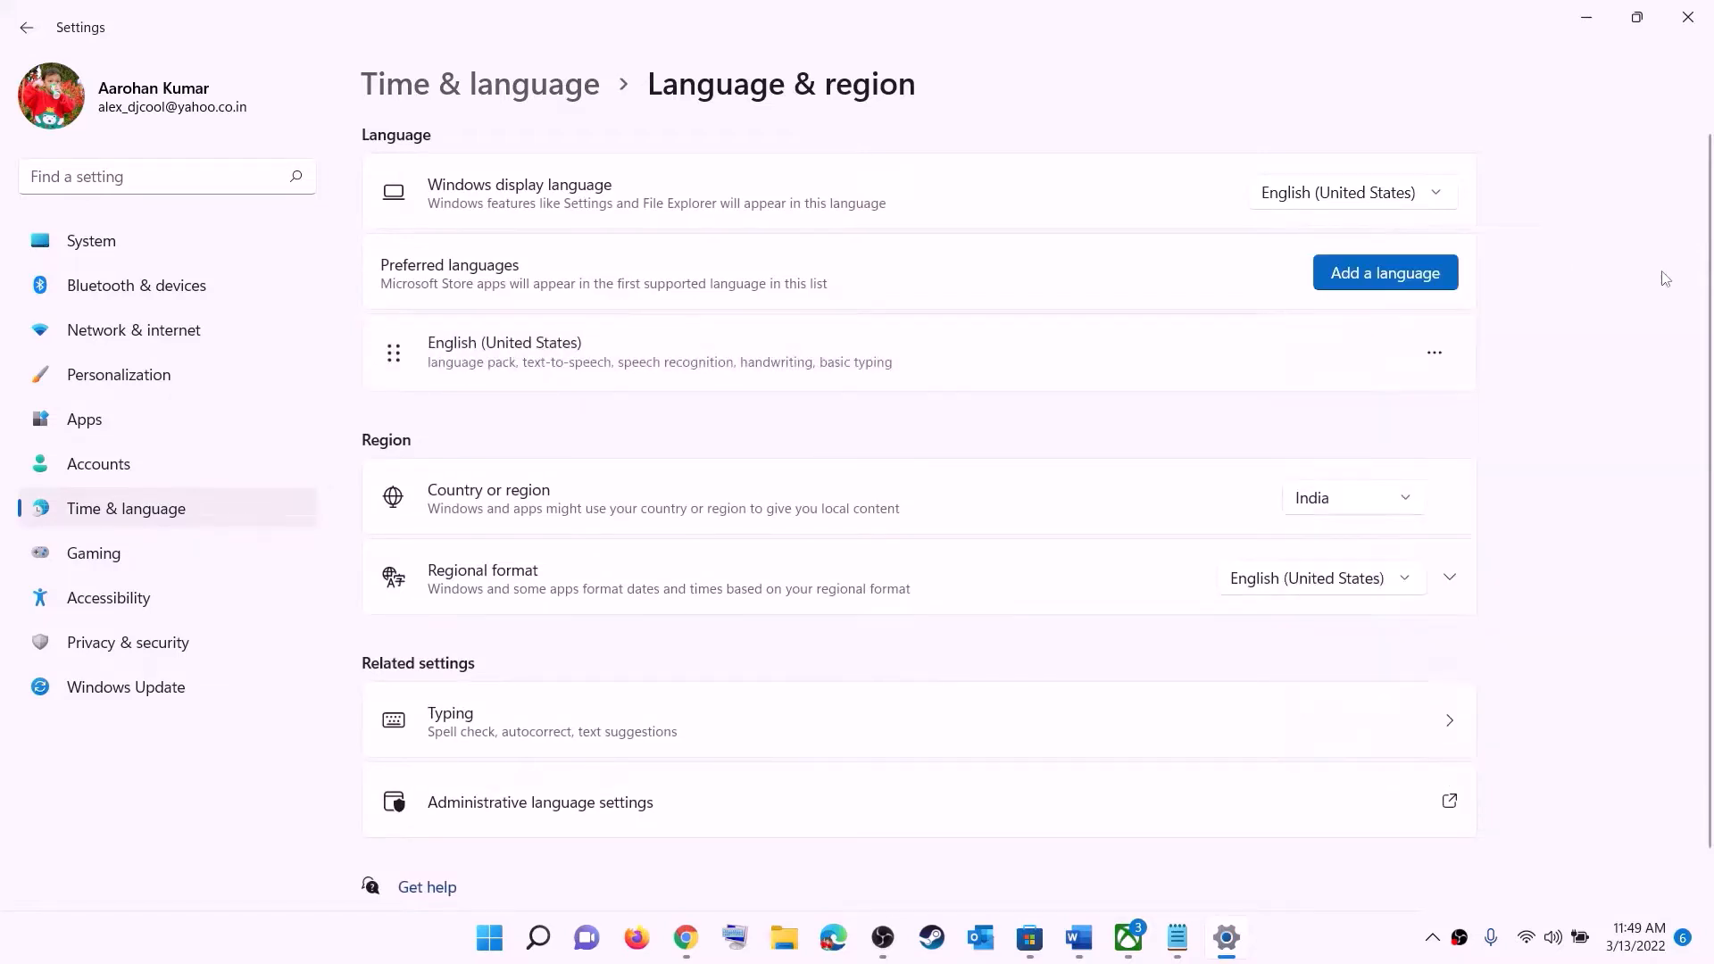
{"action": "left_click", "coordinate": [1687, 17]}
Return to the Word document and highlight the Step 2 advice to try installing from the Microsoft Store library.
{"action": "left_click", "coordinate": [1101, 939]}
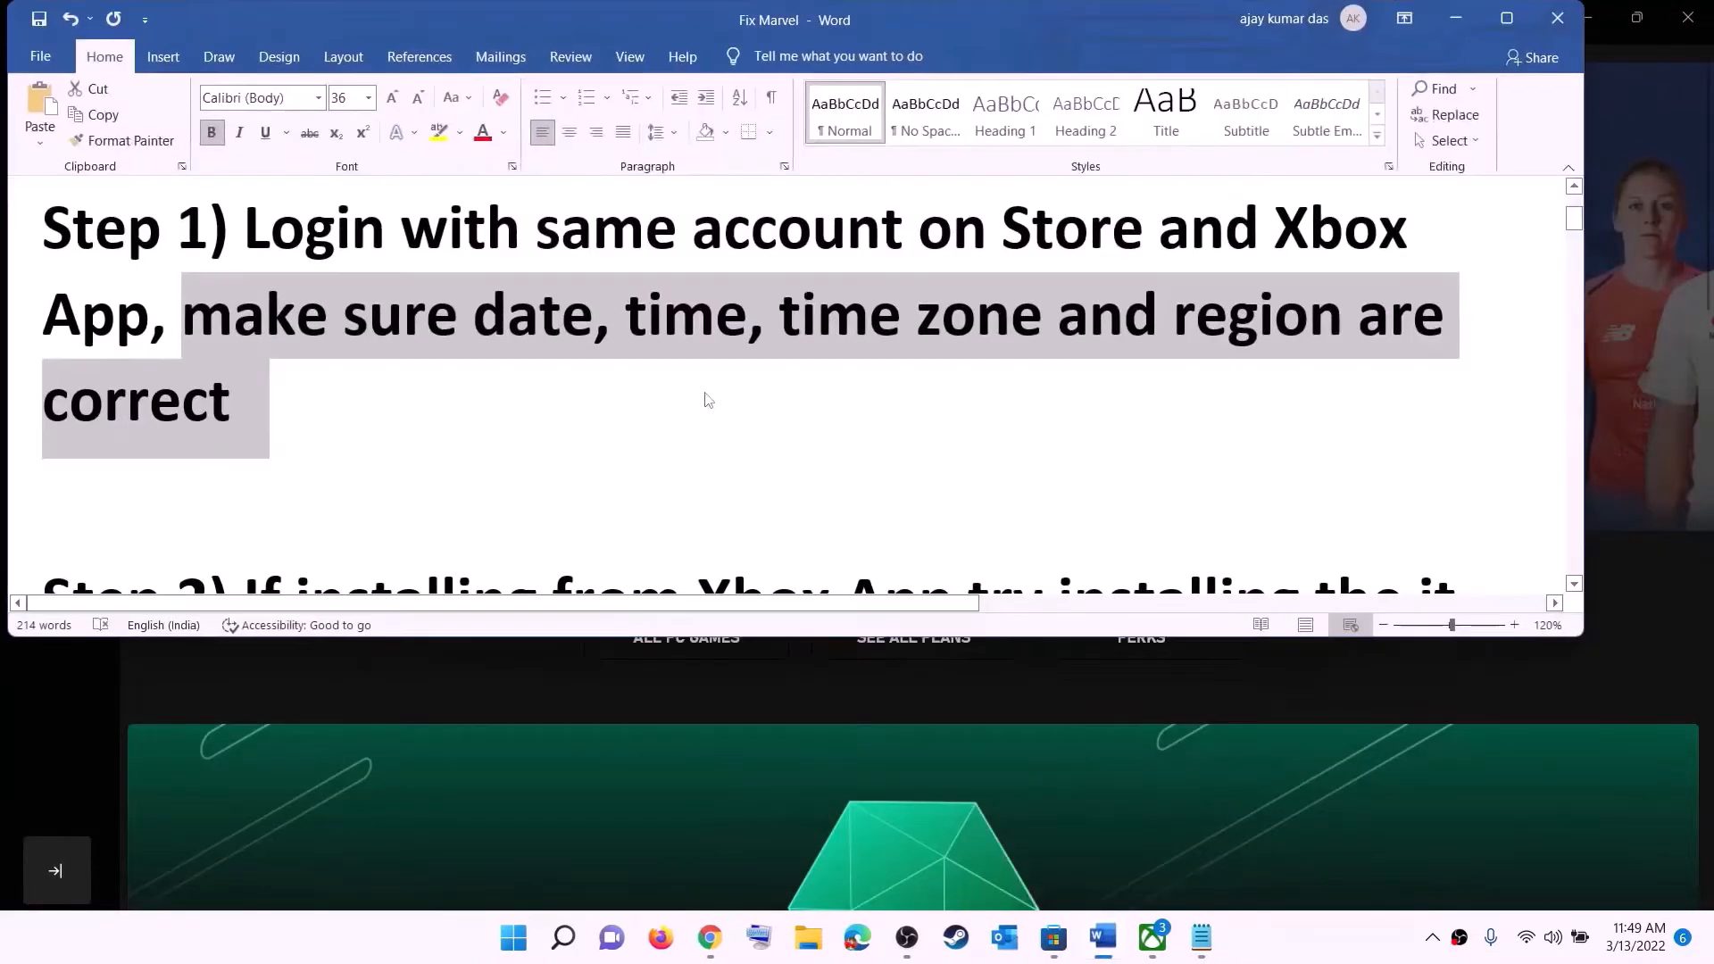
{"action": "scroll", "coordinate": [356, 390], "scroll_direction": "down", "scroll_amount": 3}
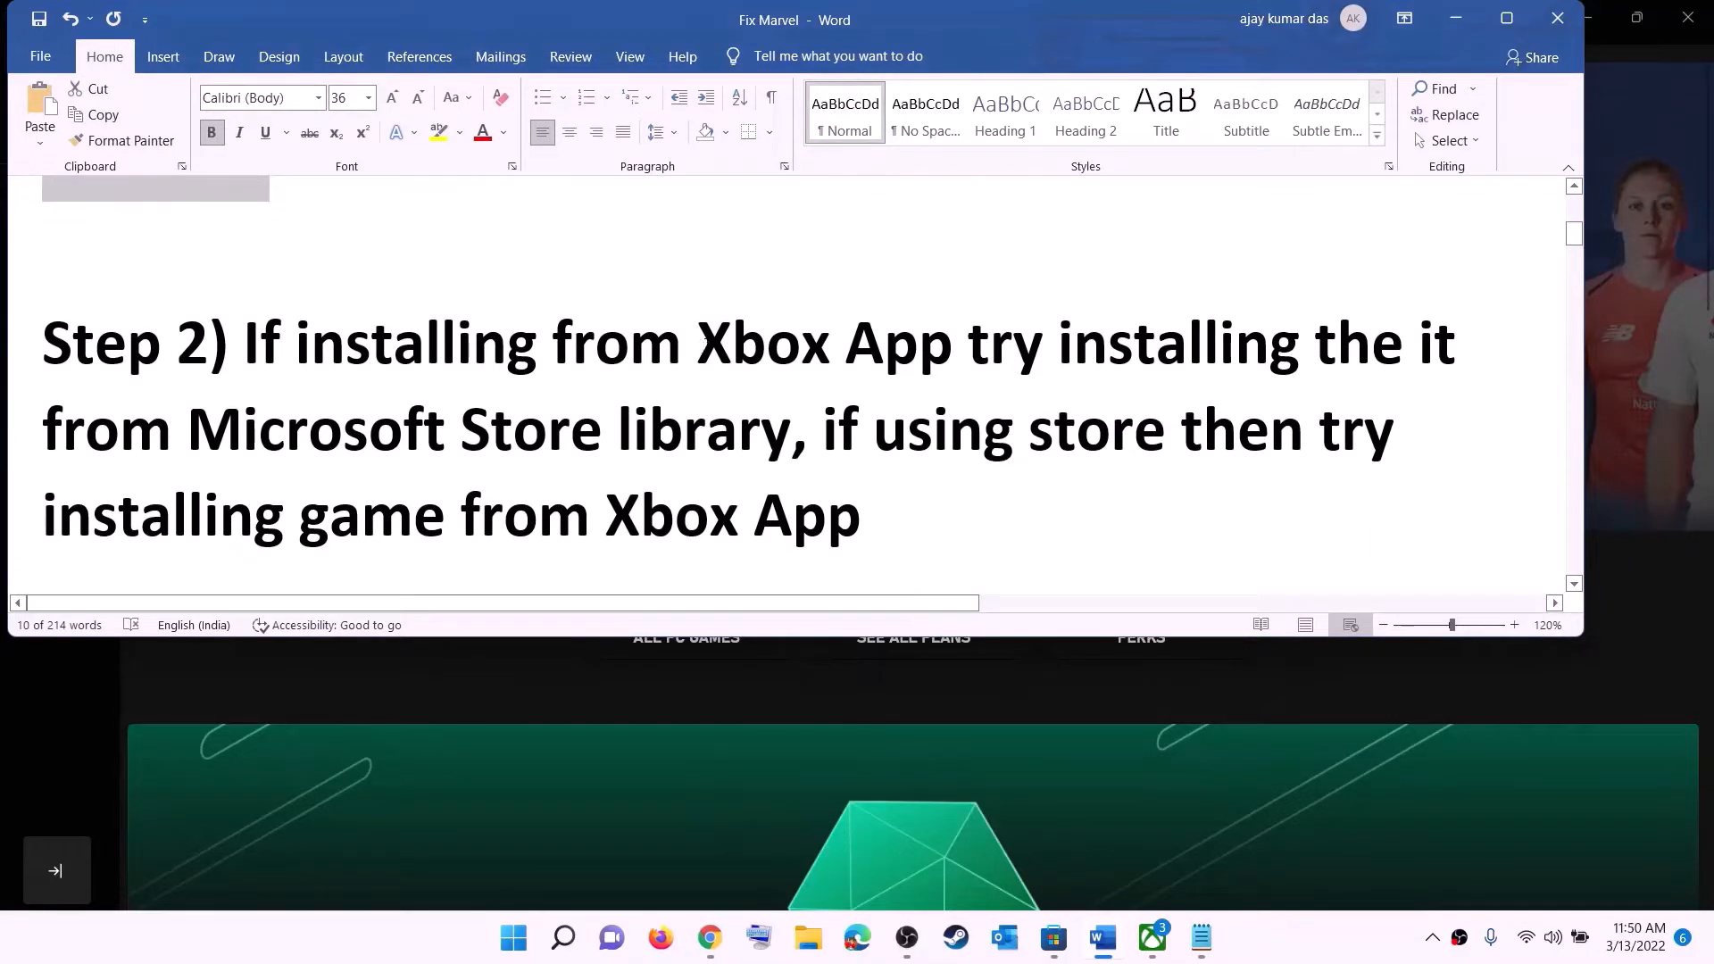
{"action": "left_click_drag", "start_coordinate": [703, 340], "coordinate": [1170, 353]}
{"action": "left_click_drag", "start_coordinate": [638, 365], "coordinate": [794, 430]}
Switch to Microsoft Store and look through the updates and downloads list in the Library.
{"action": "left_click", "coordinate": [1052, 938]}
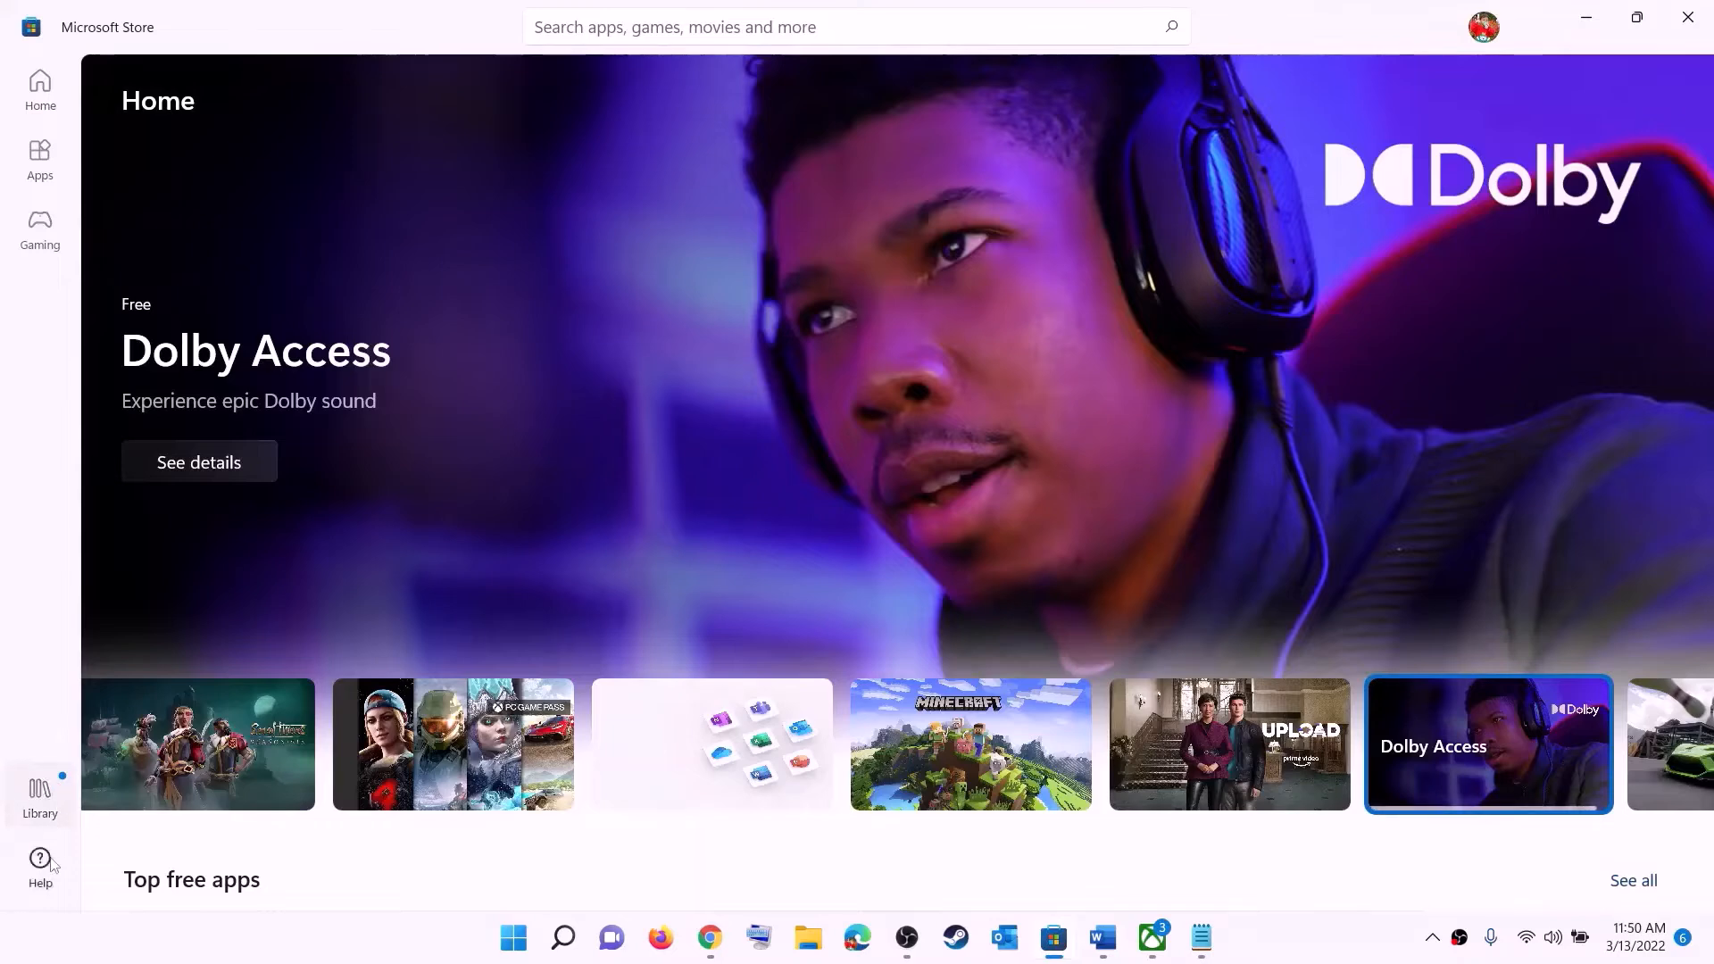
{"action": "left_click", "coordinate": [40, 795]}
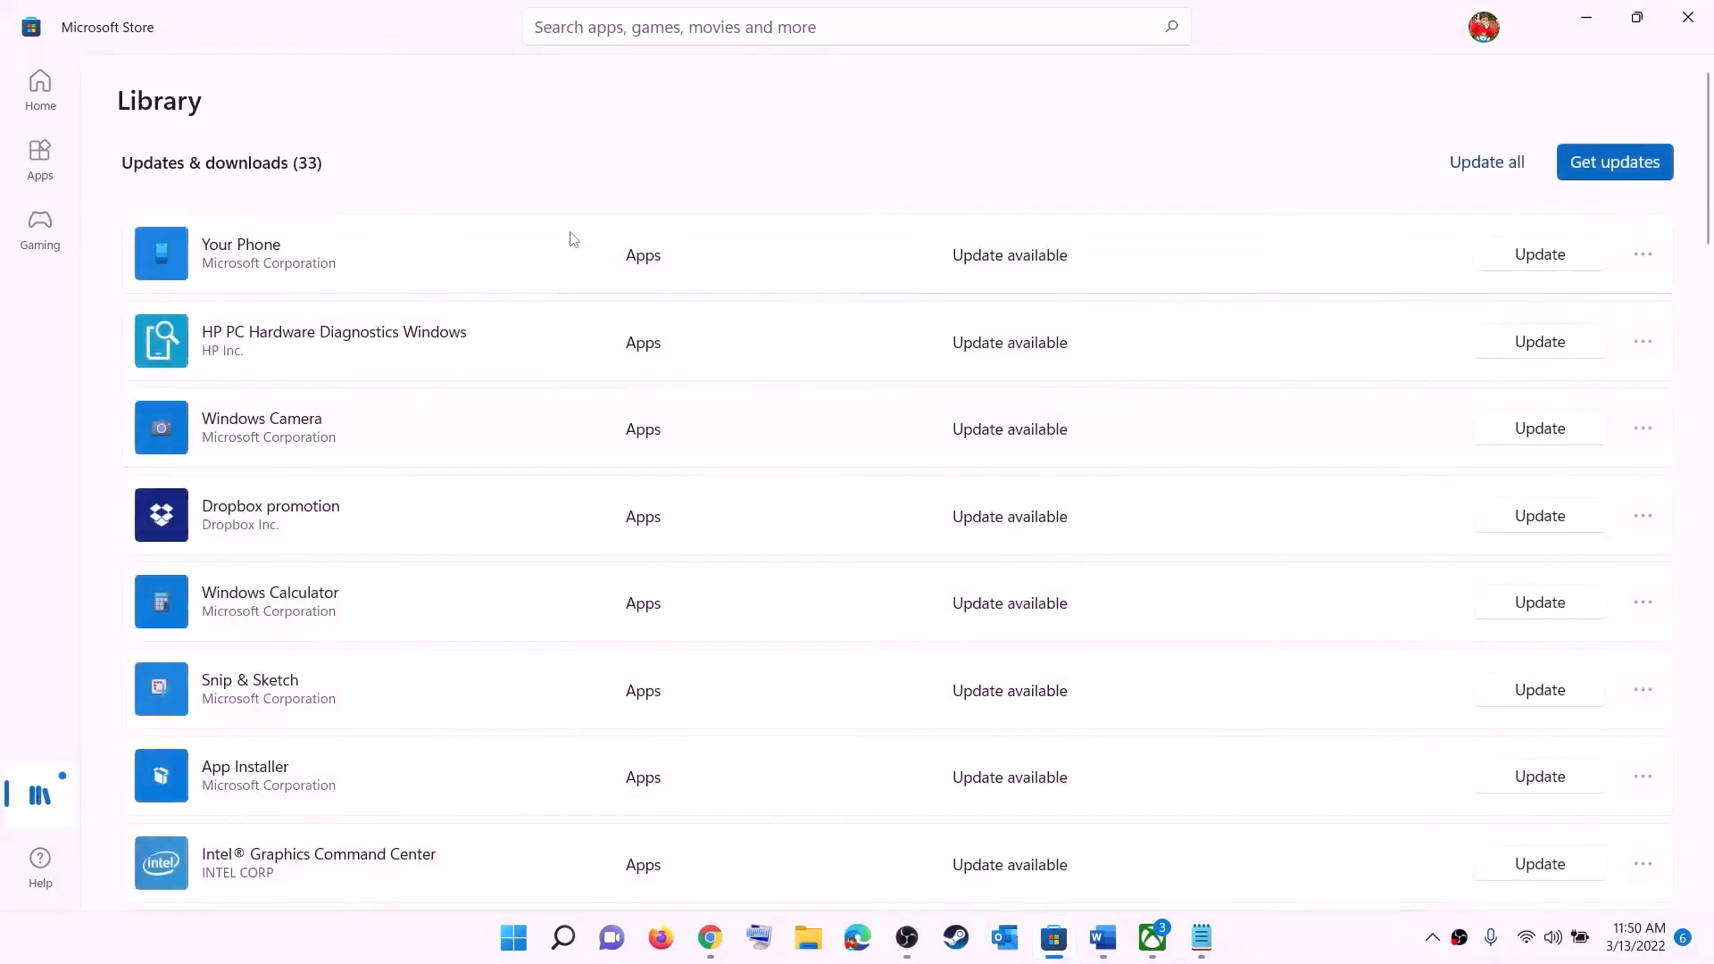
{"action": "scroll", "coordinate": [1173, 561], "scroll_direction": "down", "scroll_amount": 2}
{"action": "scroll", "coordinate": [1098, 598], "scroll_direction": "down", "scroll_amount": 6}
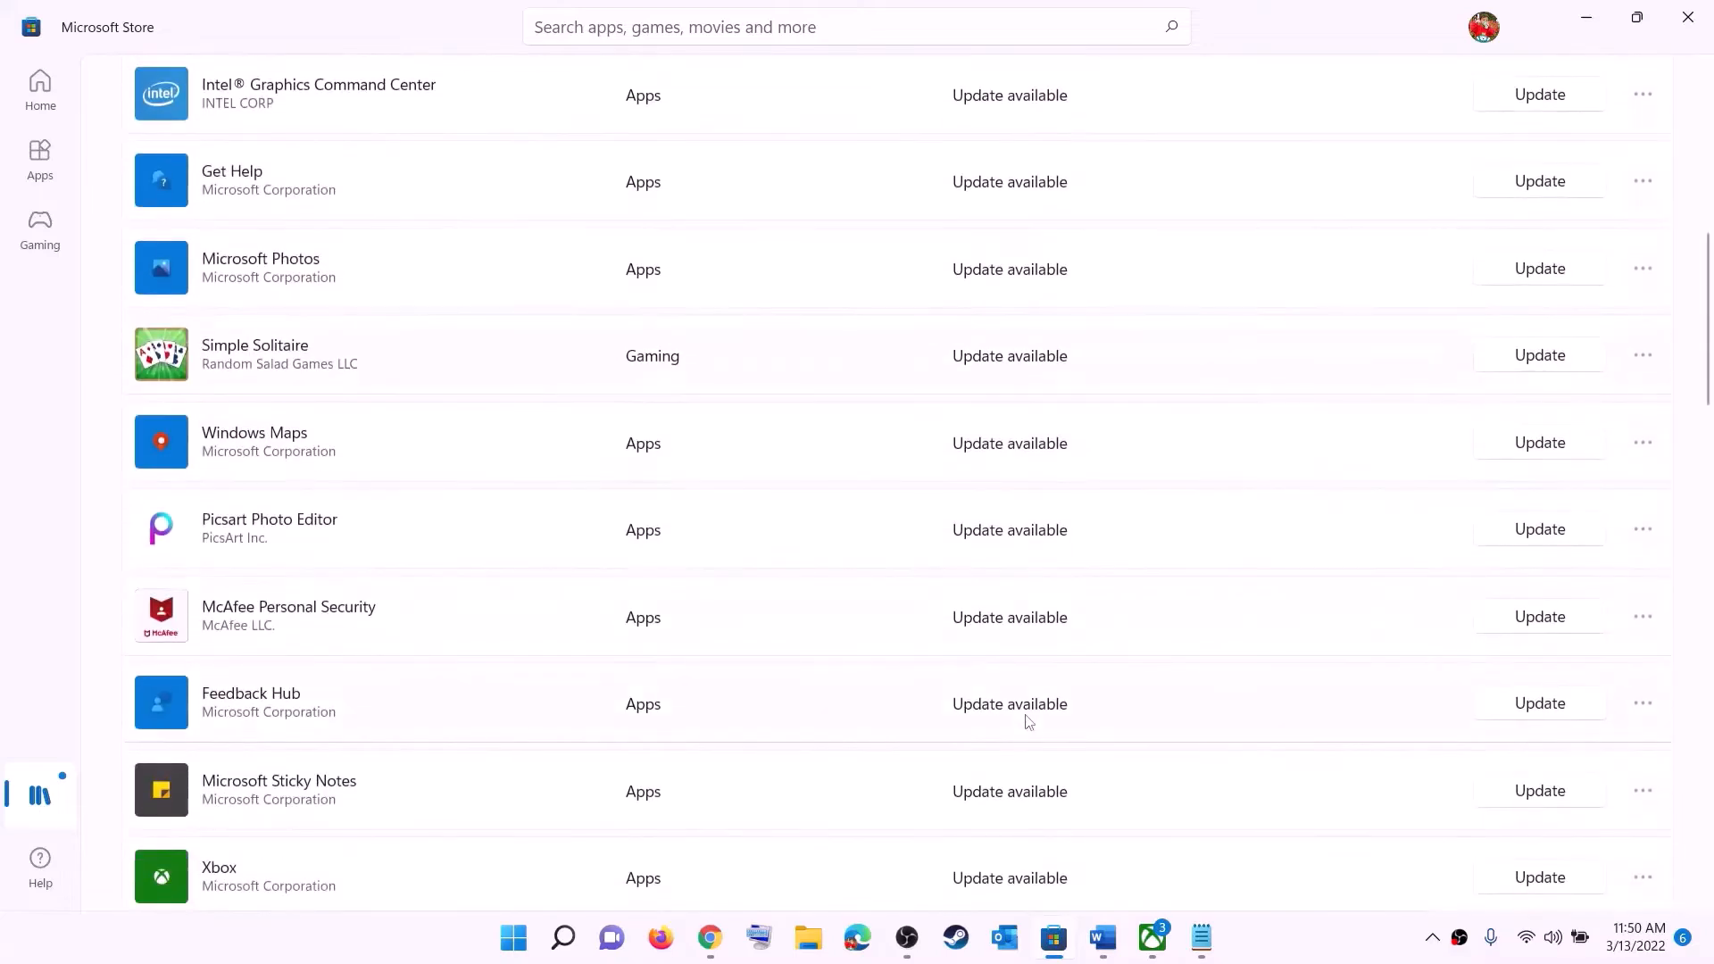
{"action": "scroll", "coordinate": [1025, 711], "scroll_direction": "up", "scroll_amount": 8}
{"action": "scroll", "coordinate": [1041, 598], "scroll_direction": "down", "scroll_amount": 15}
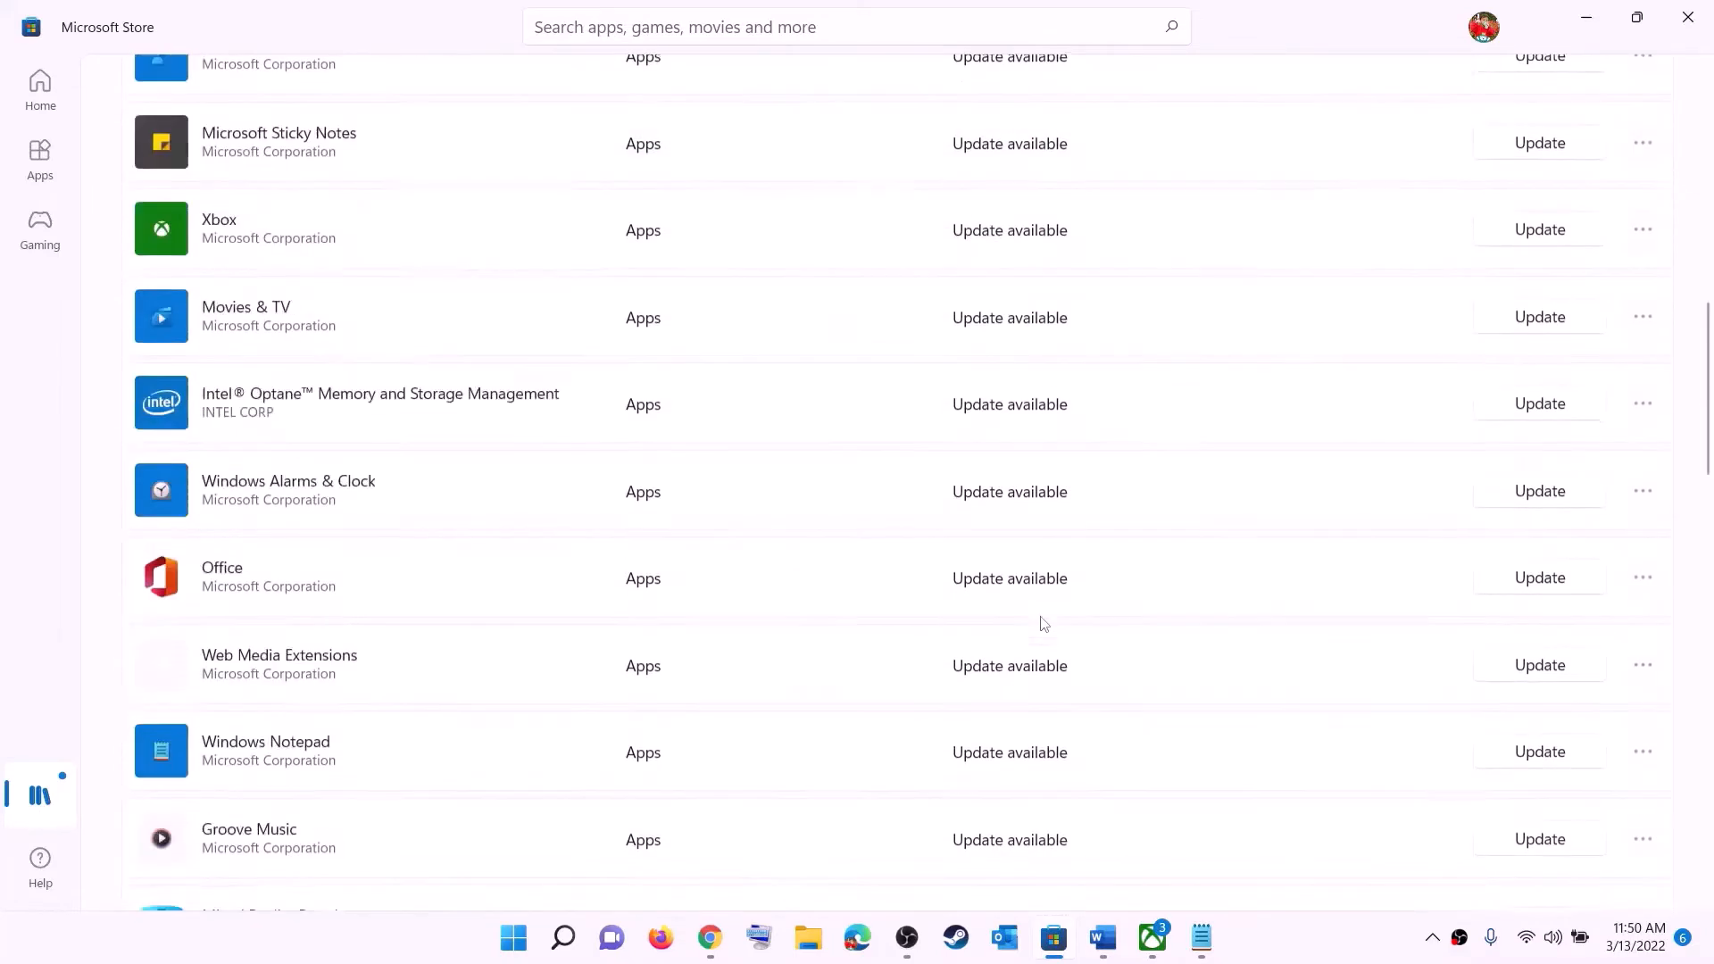
{"action": "scroll", "coordinate": [1109, 571], "scroll_direction": "up", "scroll_amount": 15}
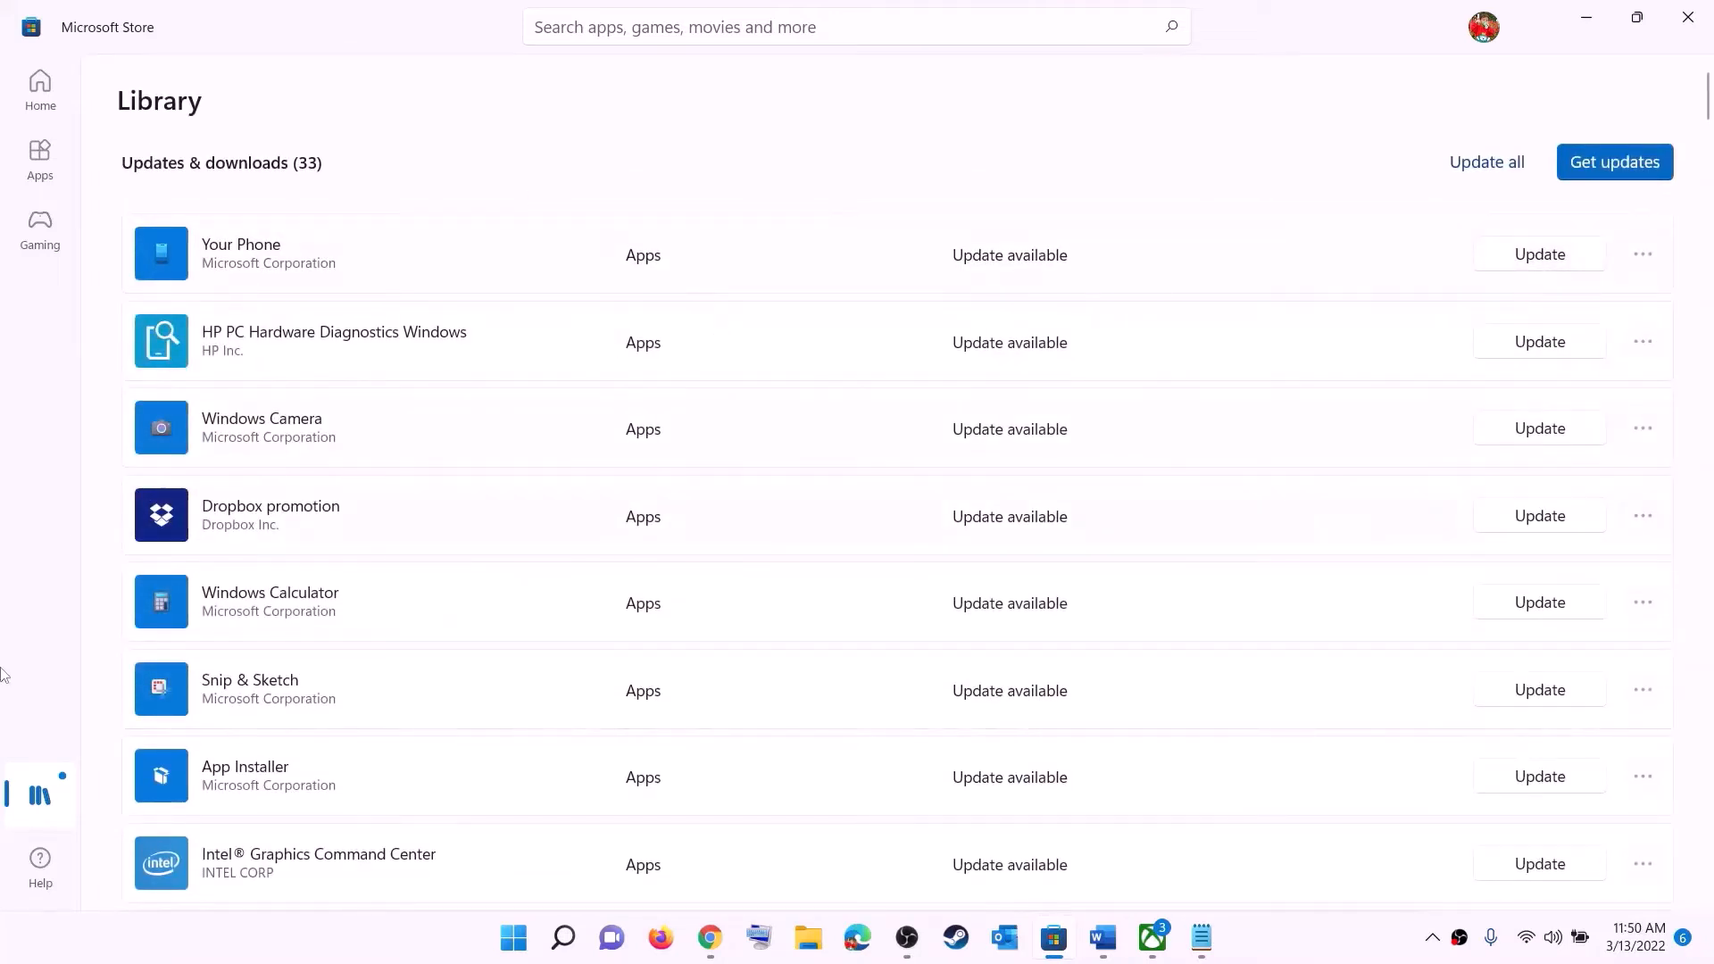
Go back to the Word document and highlight the Step 2 advice for Store users to install the game from the Xbox App.
{"action": "left_click", "coordinate": [1103, 938]}
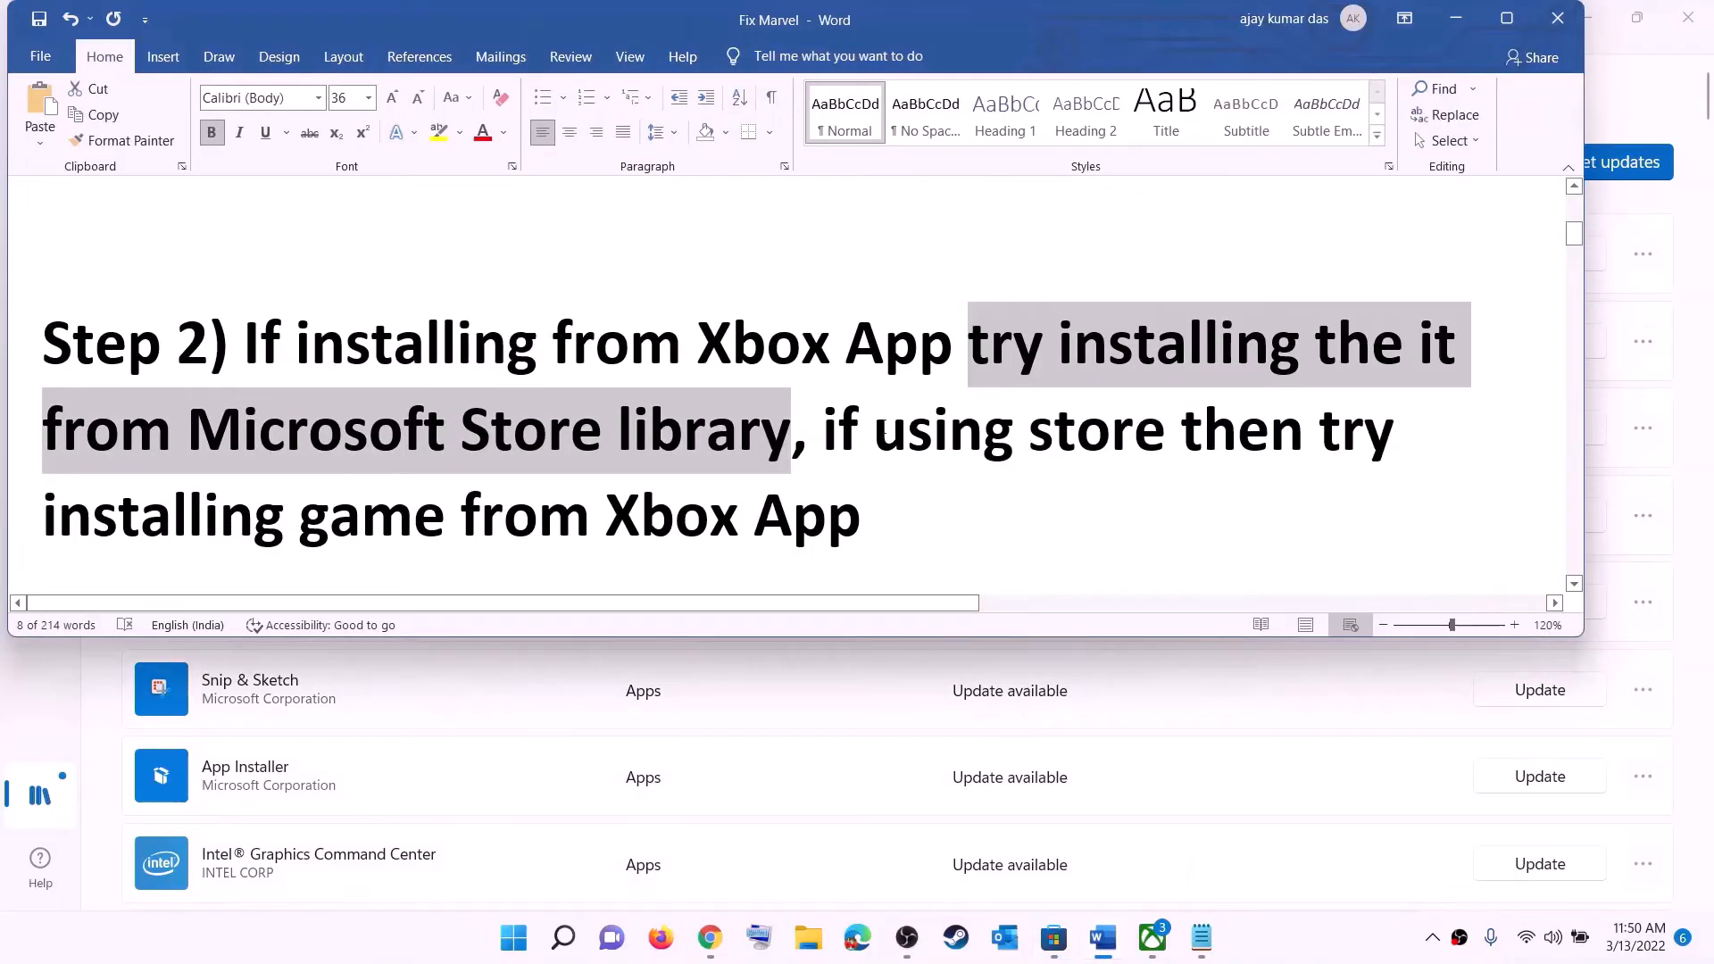
{"action": "left_click", "coordinate": [879, 431]}
{"action": "left_click_drag", "start_coordinate": [875, 430], "coordinate": [1178, 432]}
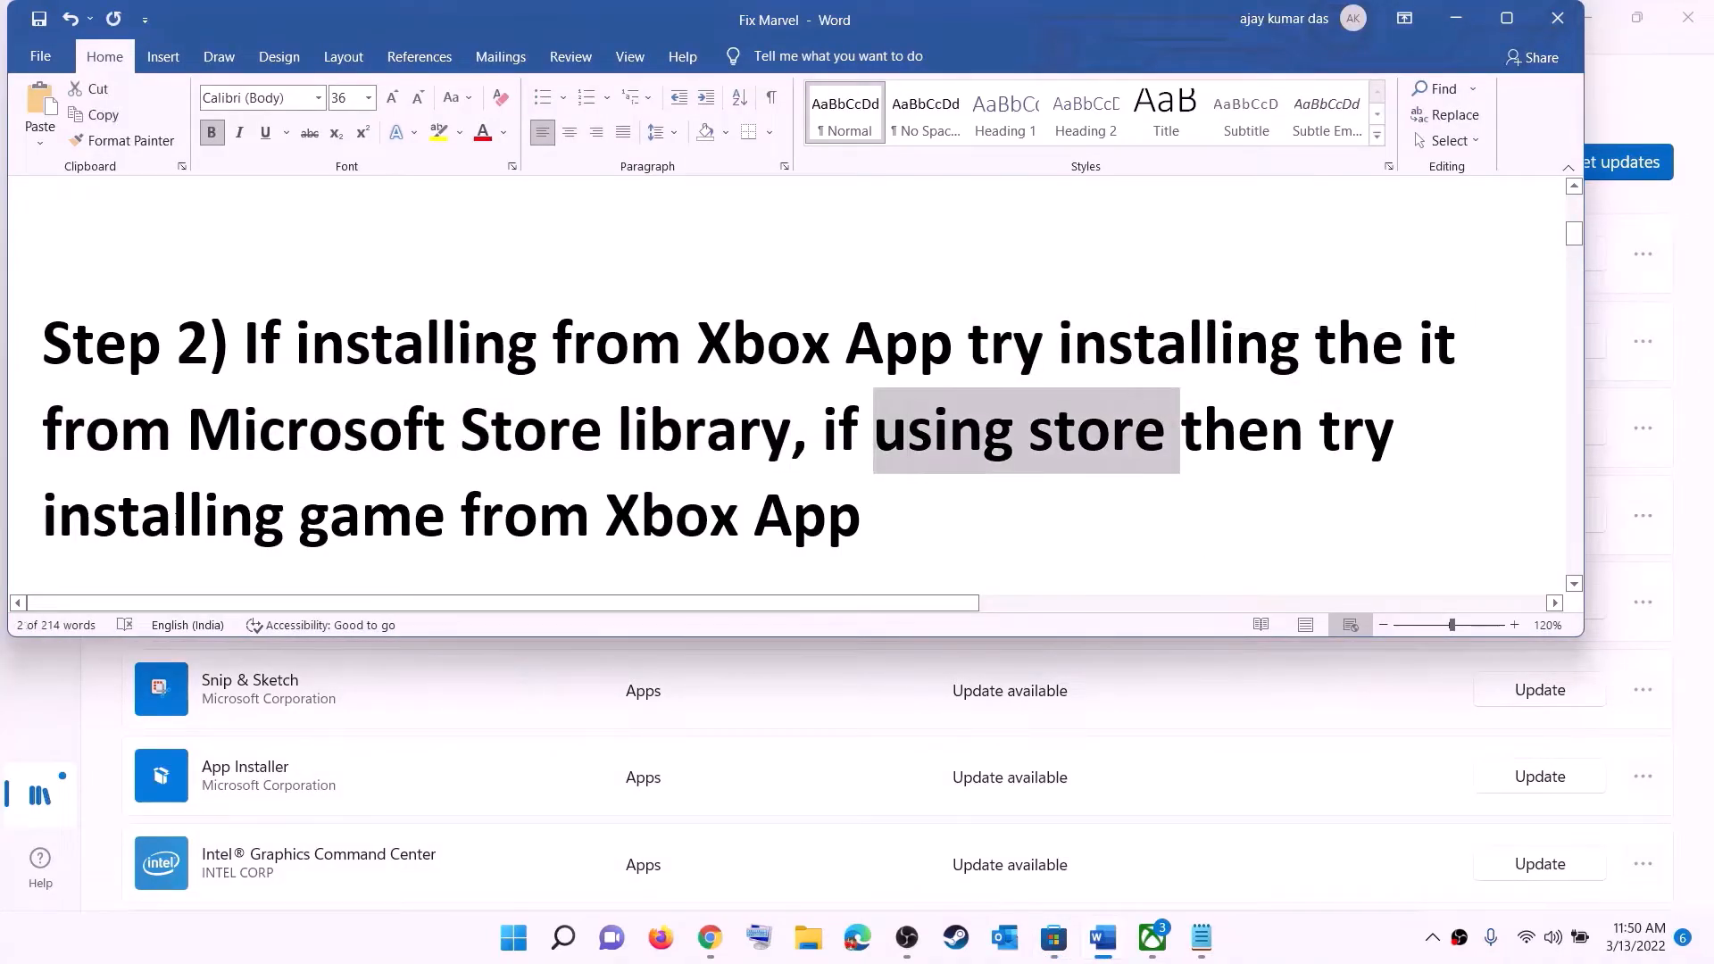
{"action": "left_click_drag", "start_coordinate": [264, 496], "coordinate": [880, 497]}
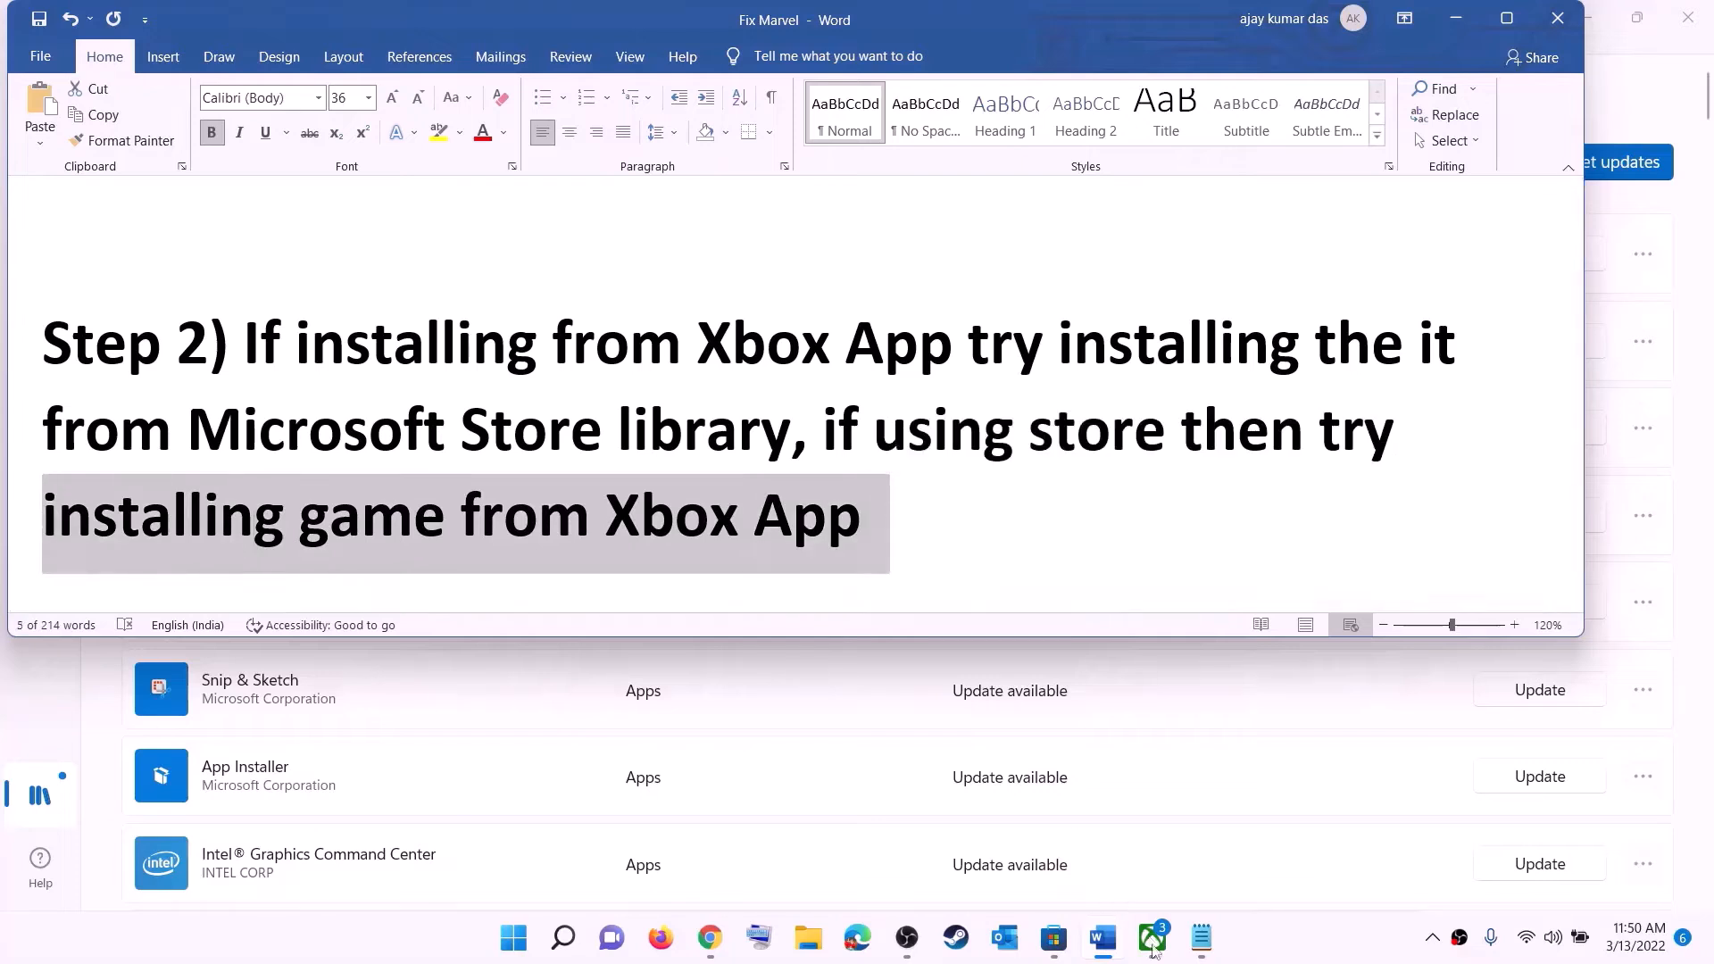
Switch to the Xbox app, show where to search for games, and minimize the app.
{"action": "left_click", "coordinate": [1152, 937]}
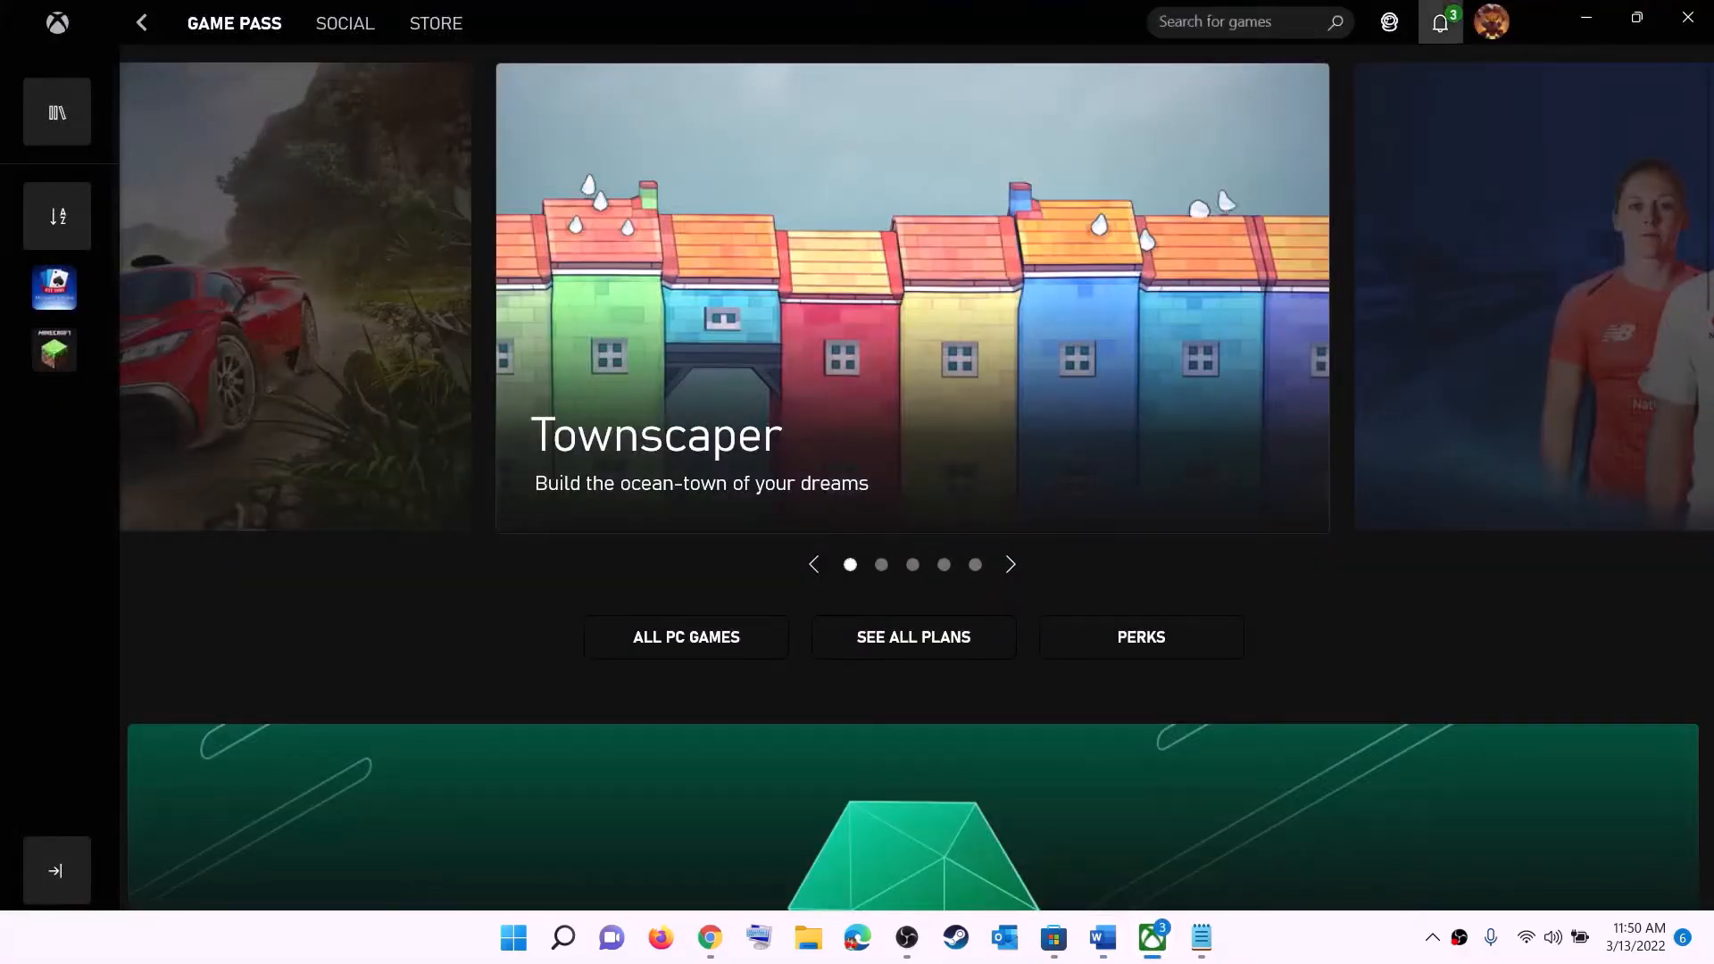
{"action": "left_click", "coordinate": [1291, 32]}
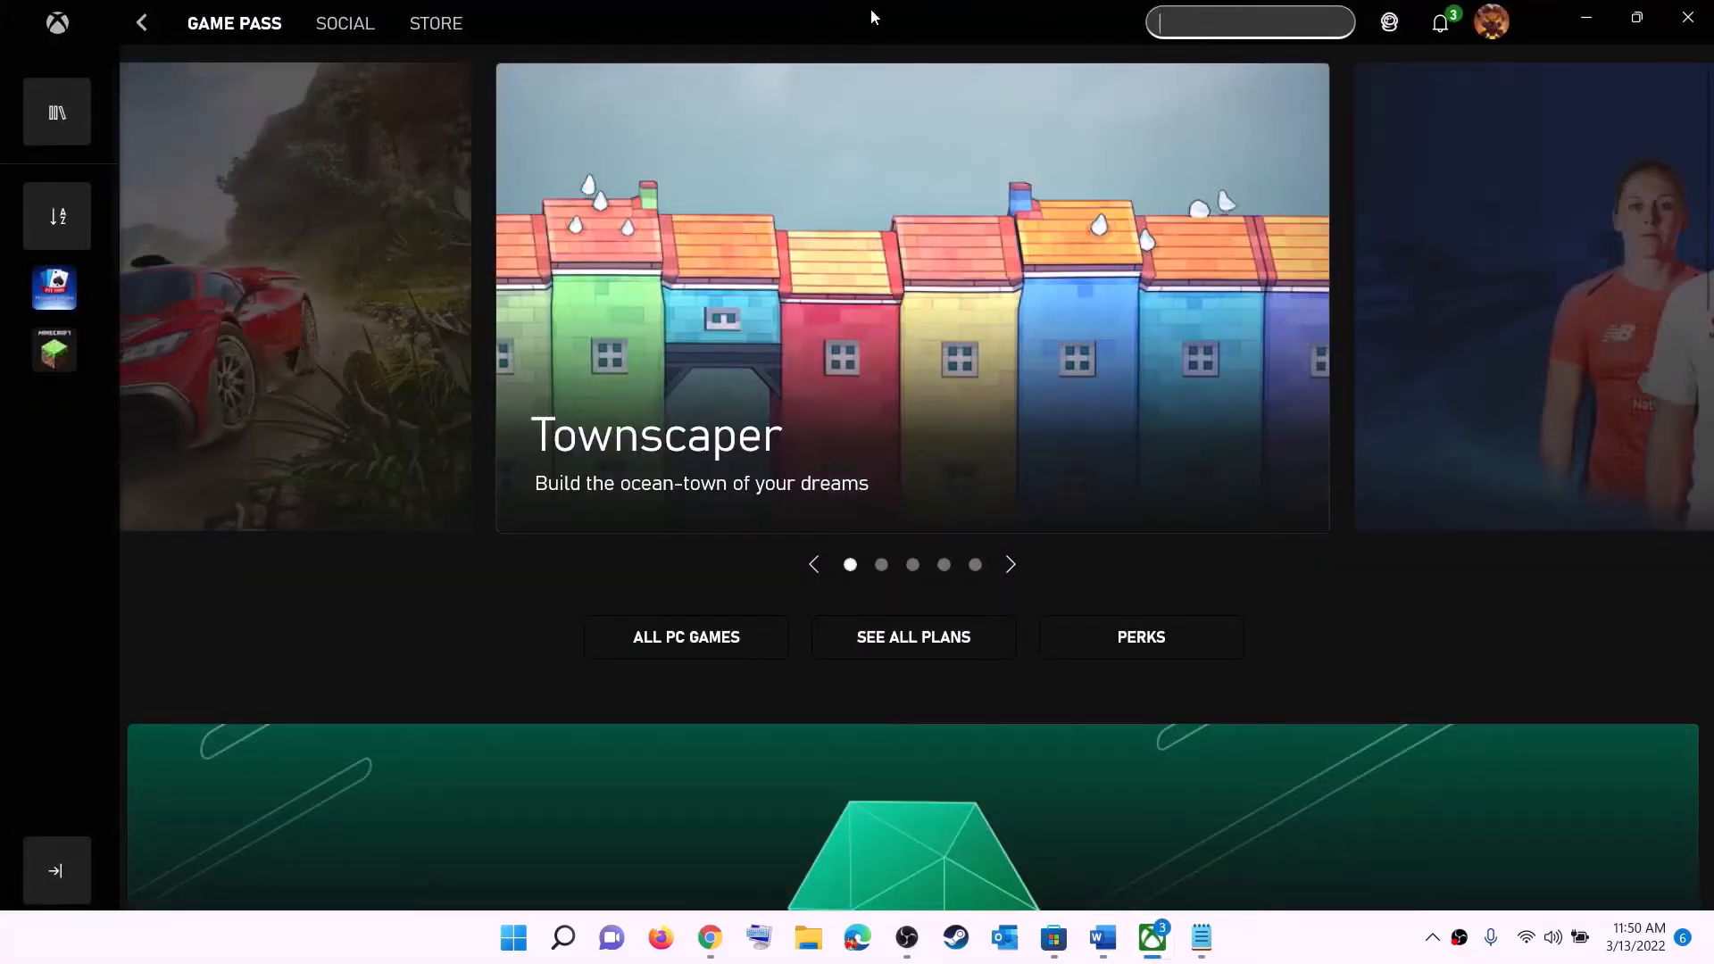
{"action": "left_click", "coordinate": [1586, 17]}
Copy the full Get-AppxPackage PowerShell command under Step 3 of the Word document.
{"action": "left_click", "coordinate": [908, 429]}
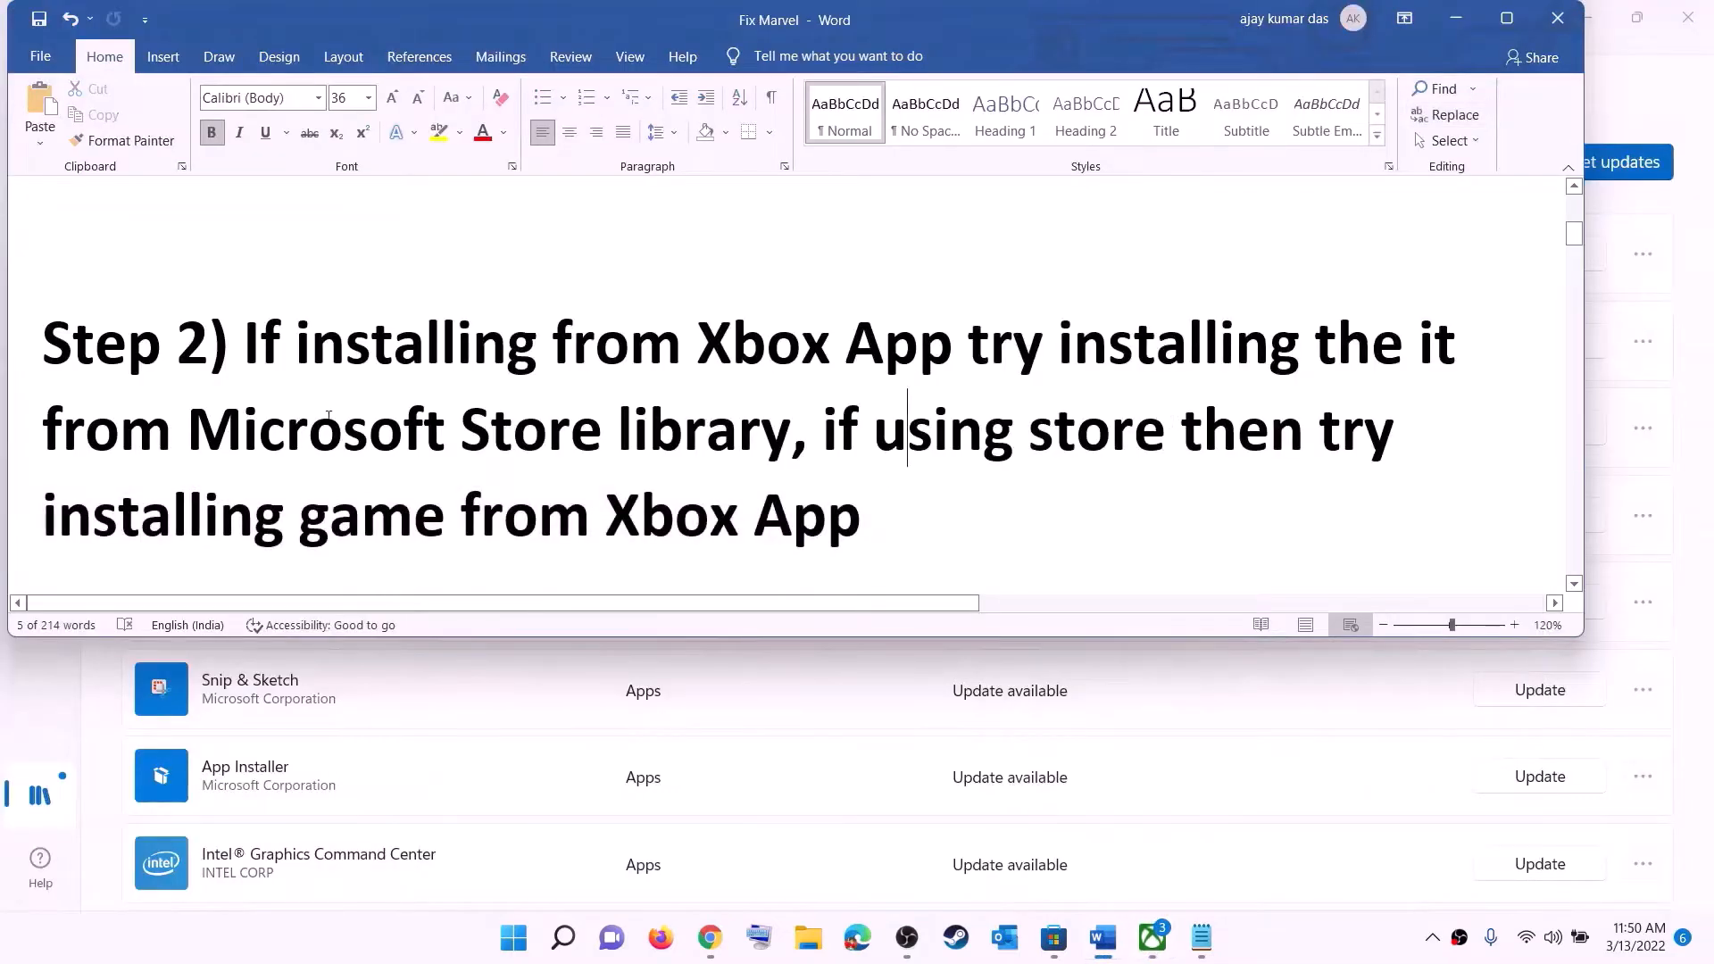
{"action": "scroll", "coordinate": [535, 460], "scroll_direction": "down", "scroll_amount": 5}
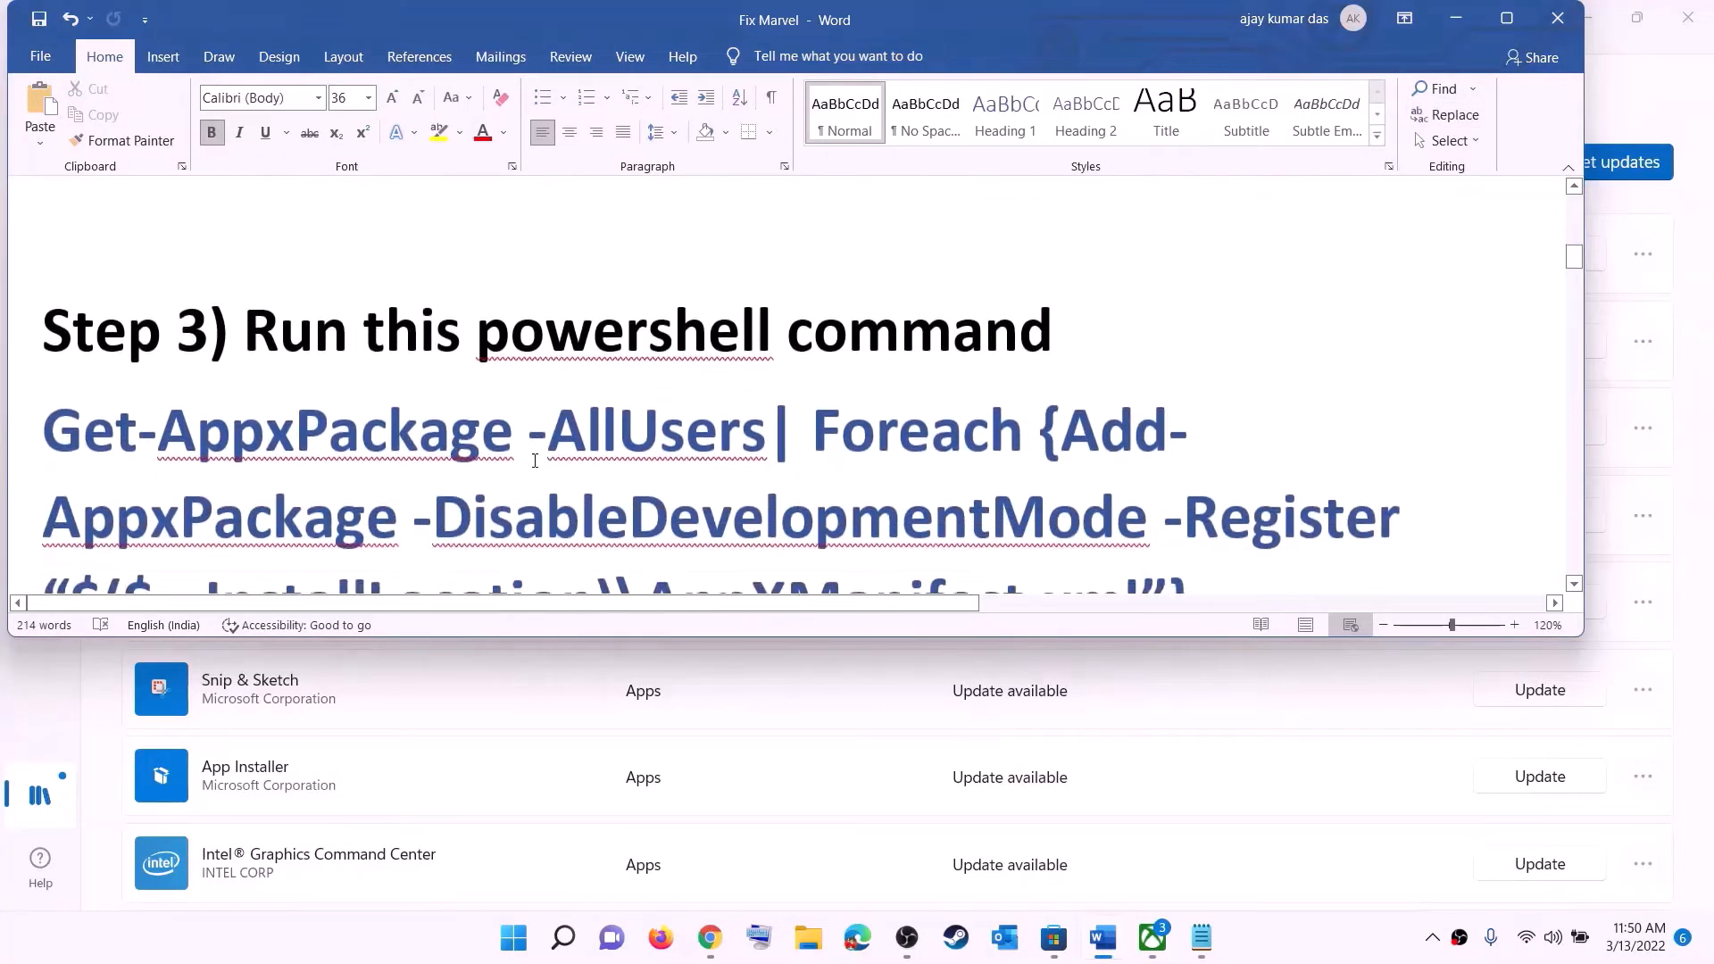
{"action": "scroll", "coordinate": [534, 460], "scroll_direction": "down", "scroll_amount": 2}
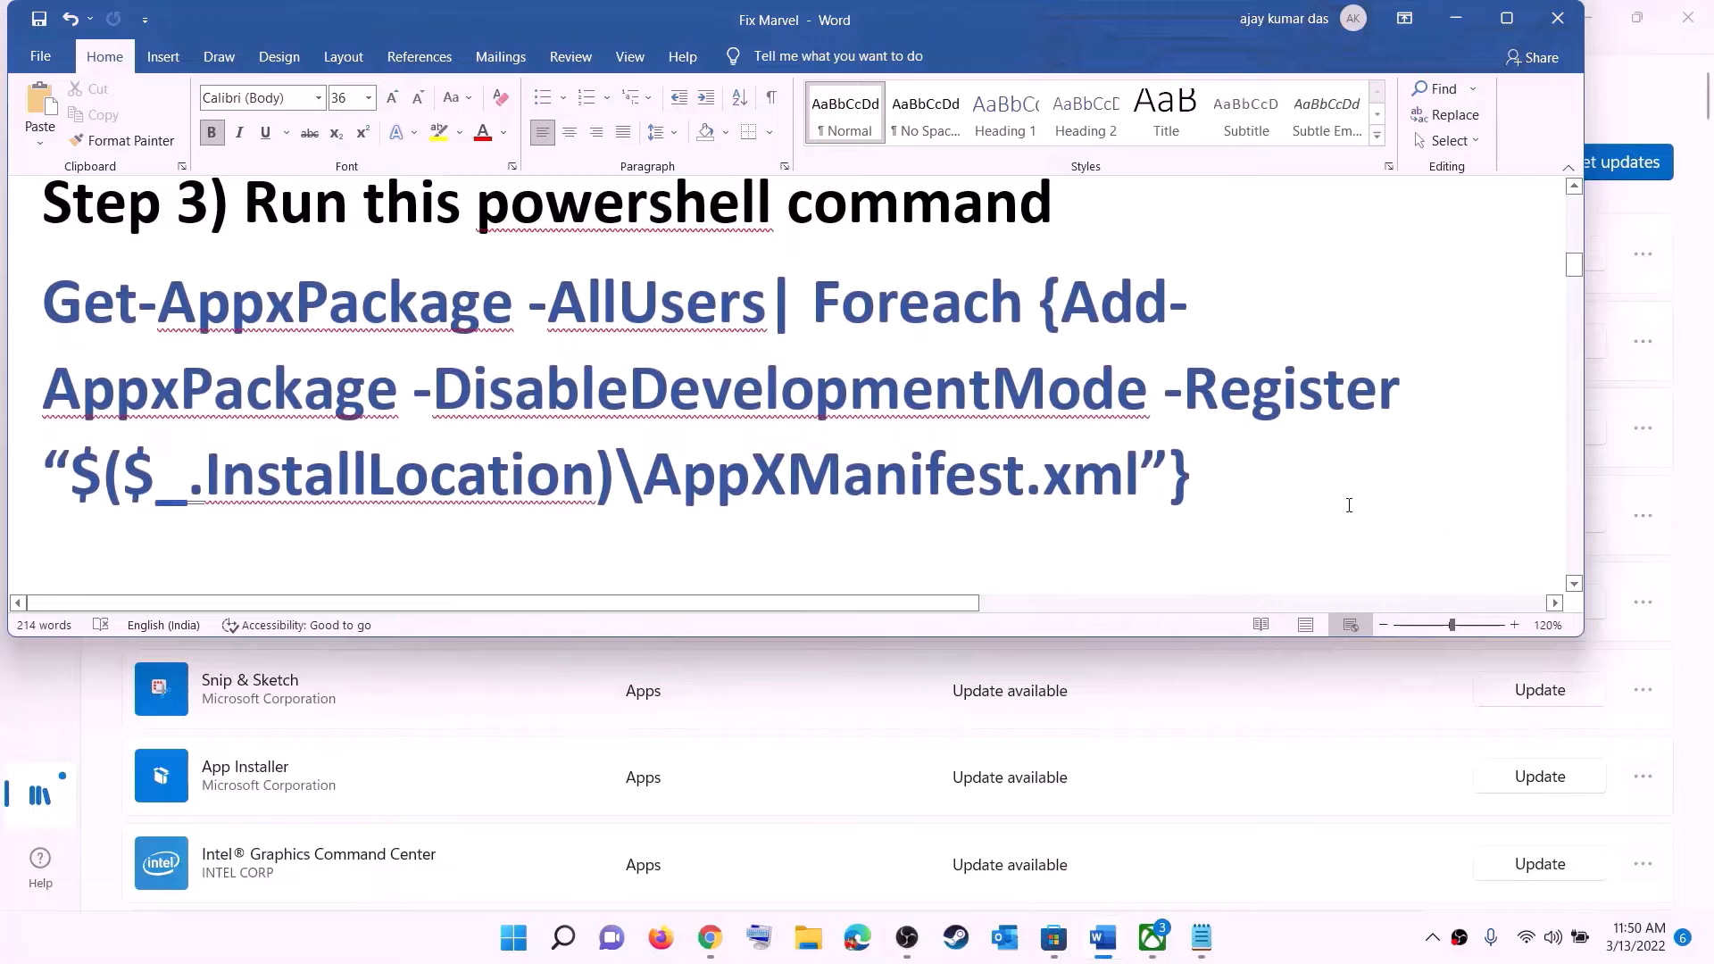
{"action": "left_click_drag", "start_coordinate": [1196, 476], "coordinate": [42, 303]}
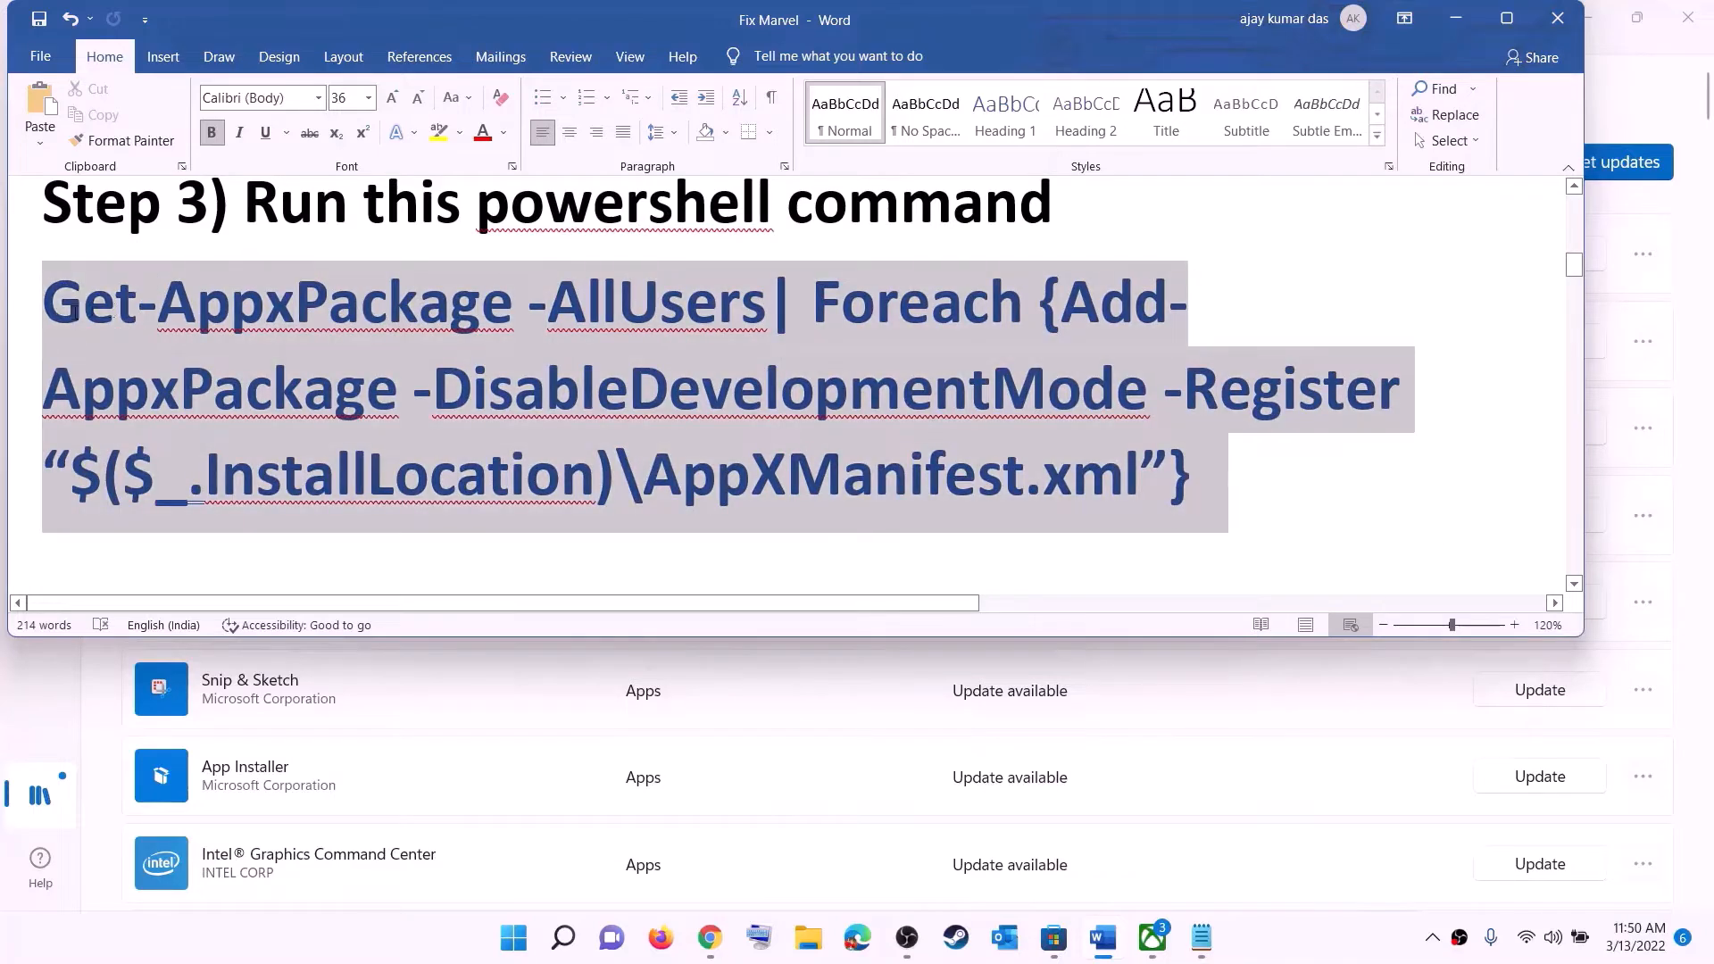
{"action": "right_click", "coordinate": [237, 350]}
{"action": "left_click", "coordinate": [289, 391]}
Find Windows PowerShell in the Windows search and run it as administrator.
{"action": "left_click", "coordinate": [514, 938]}
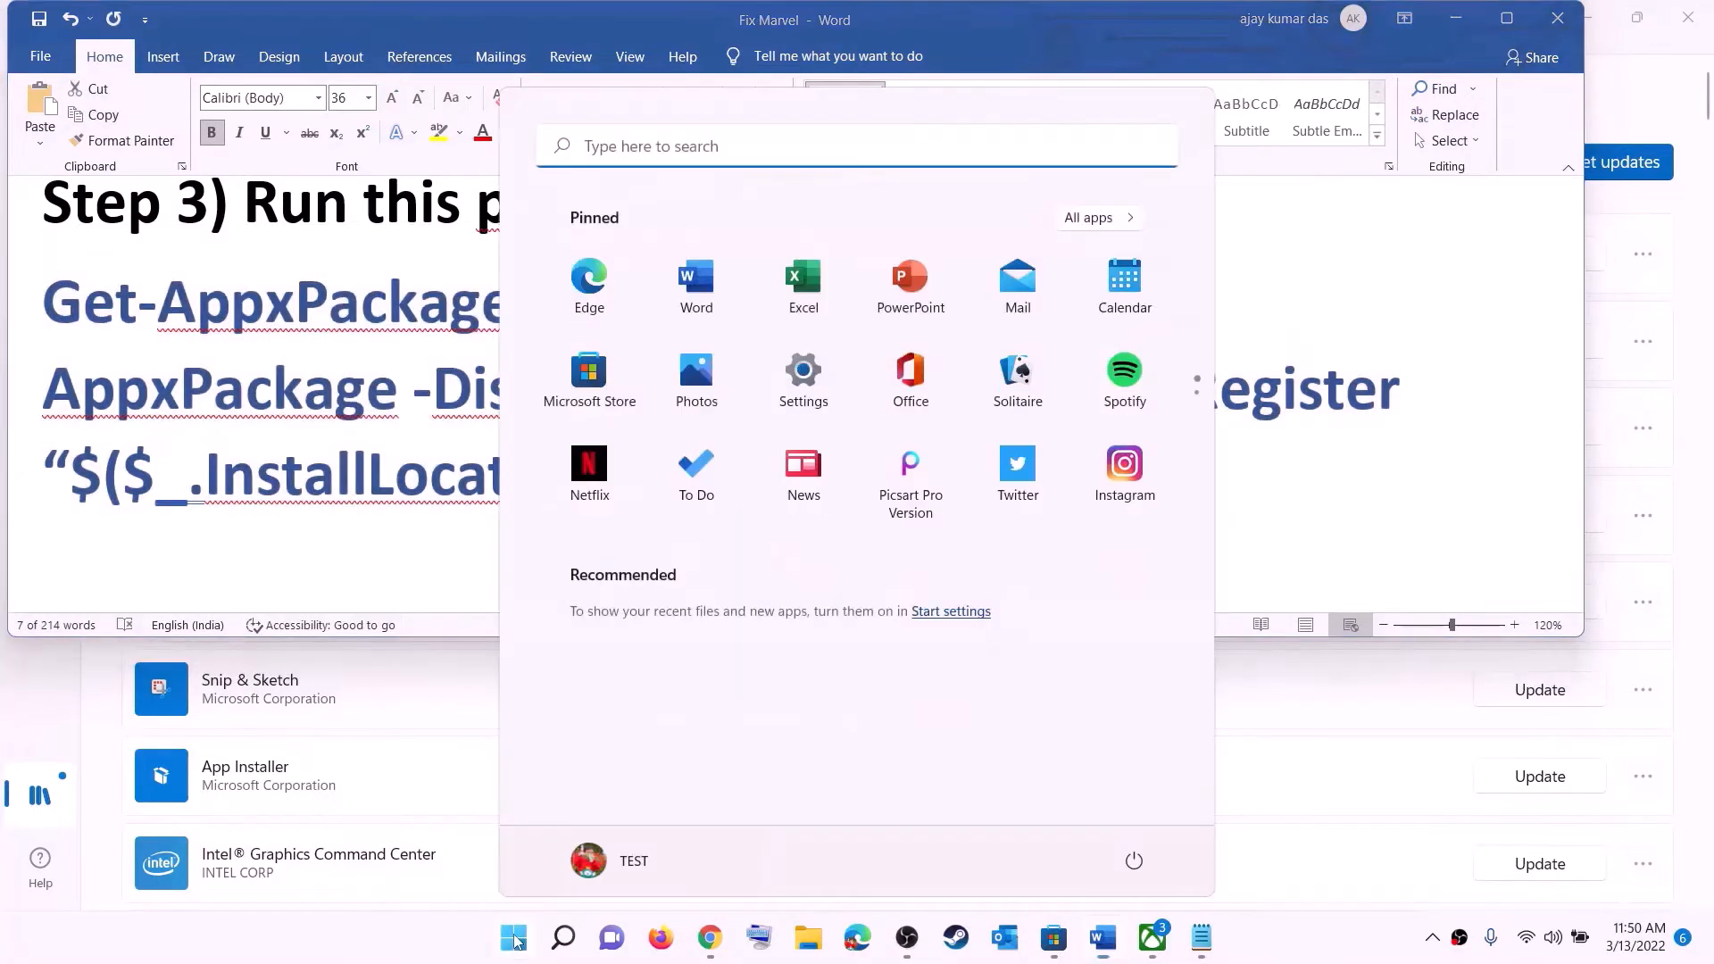
{"action": "type", "text": "powers"}
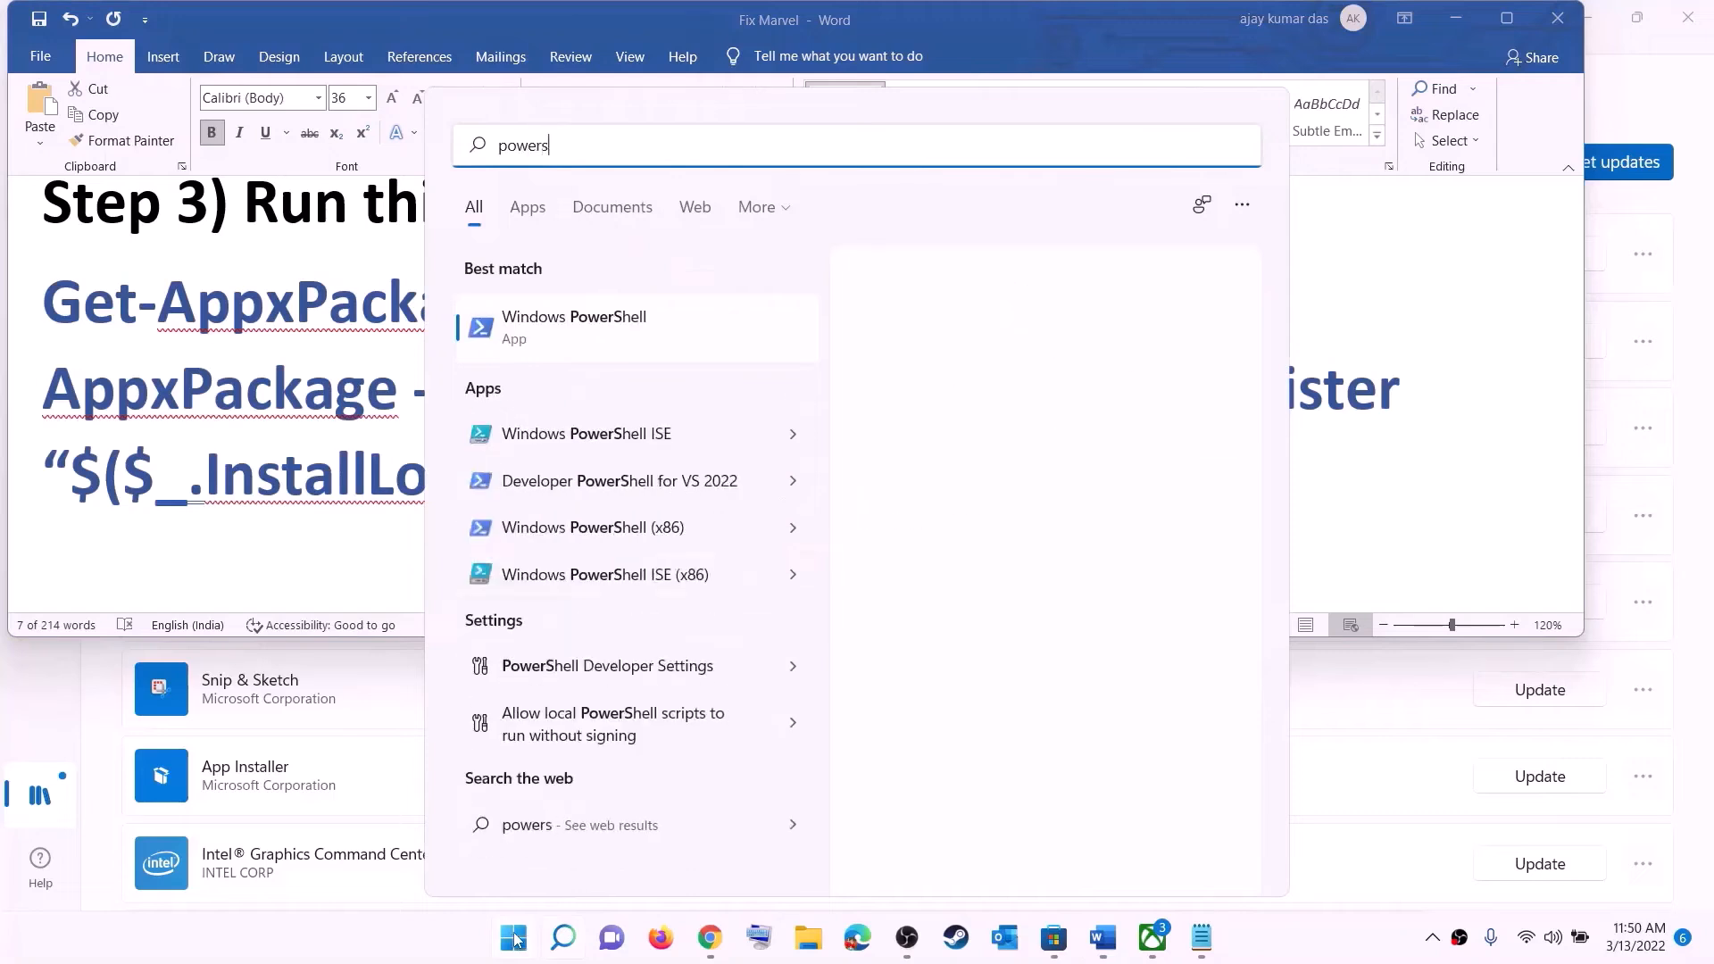
{"action": "right_click", "coordinate": [594, 336]}
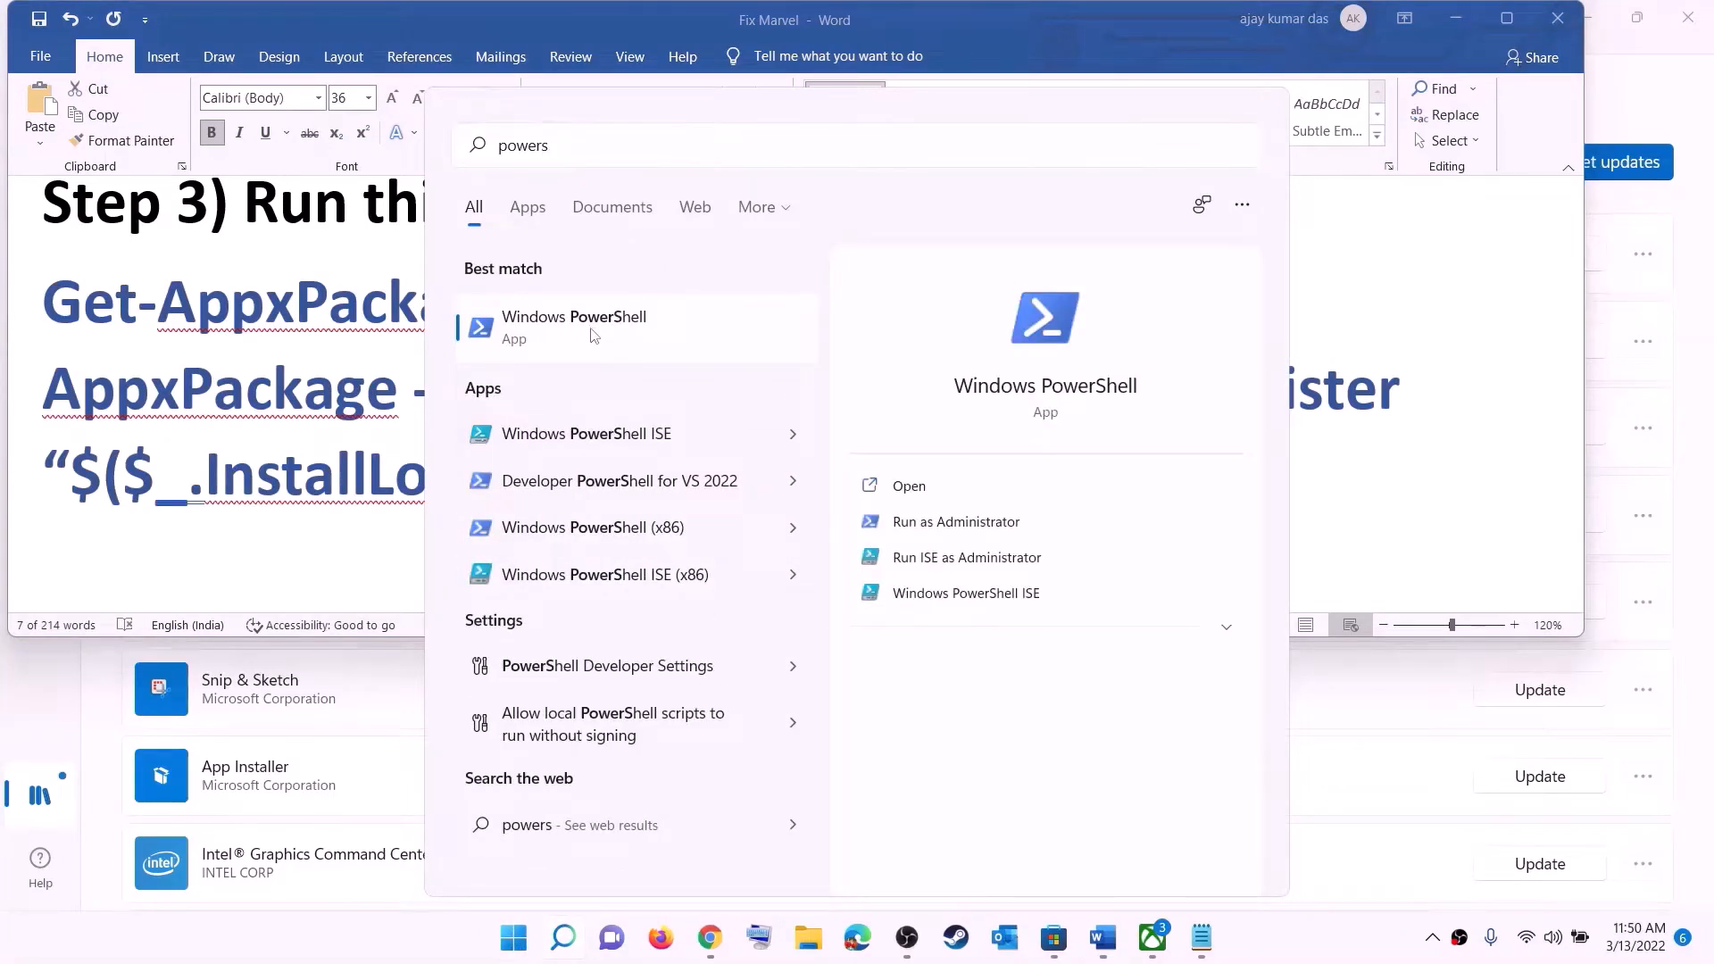
{"action": "left_click", "coordinate": [762, 366]}
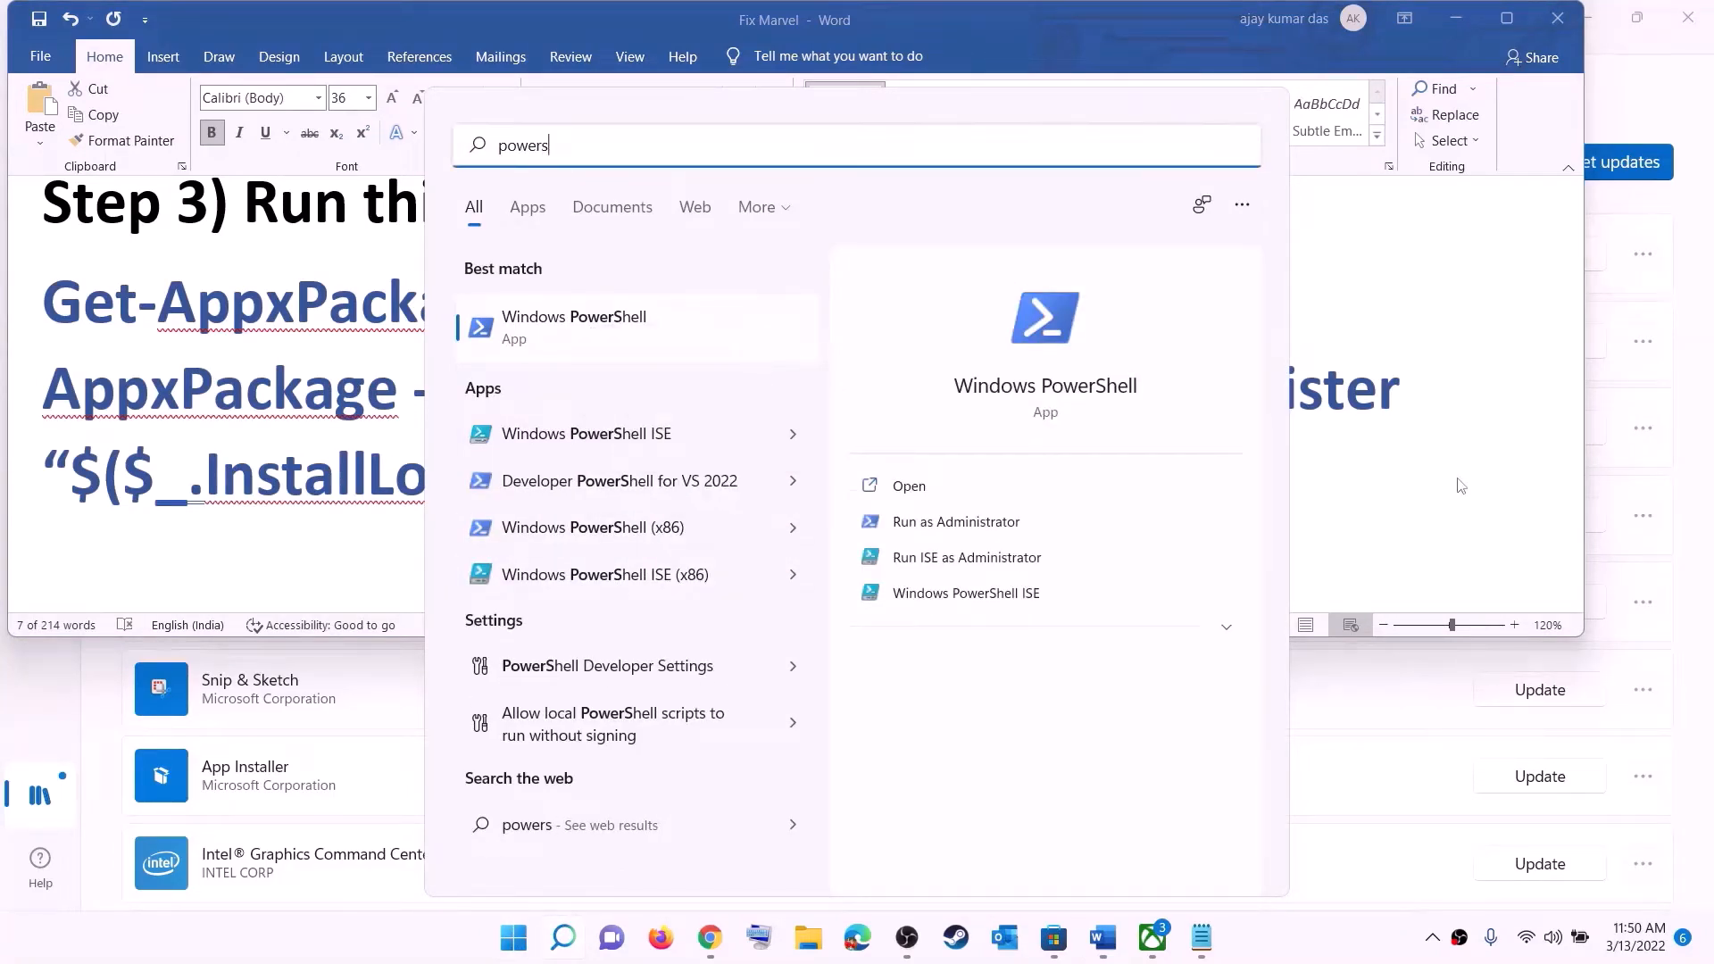
{"action": "left_click", "coordinate": [777, 645]}
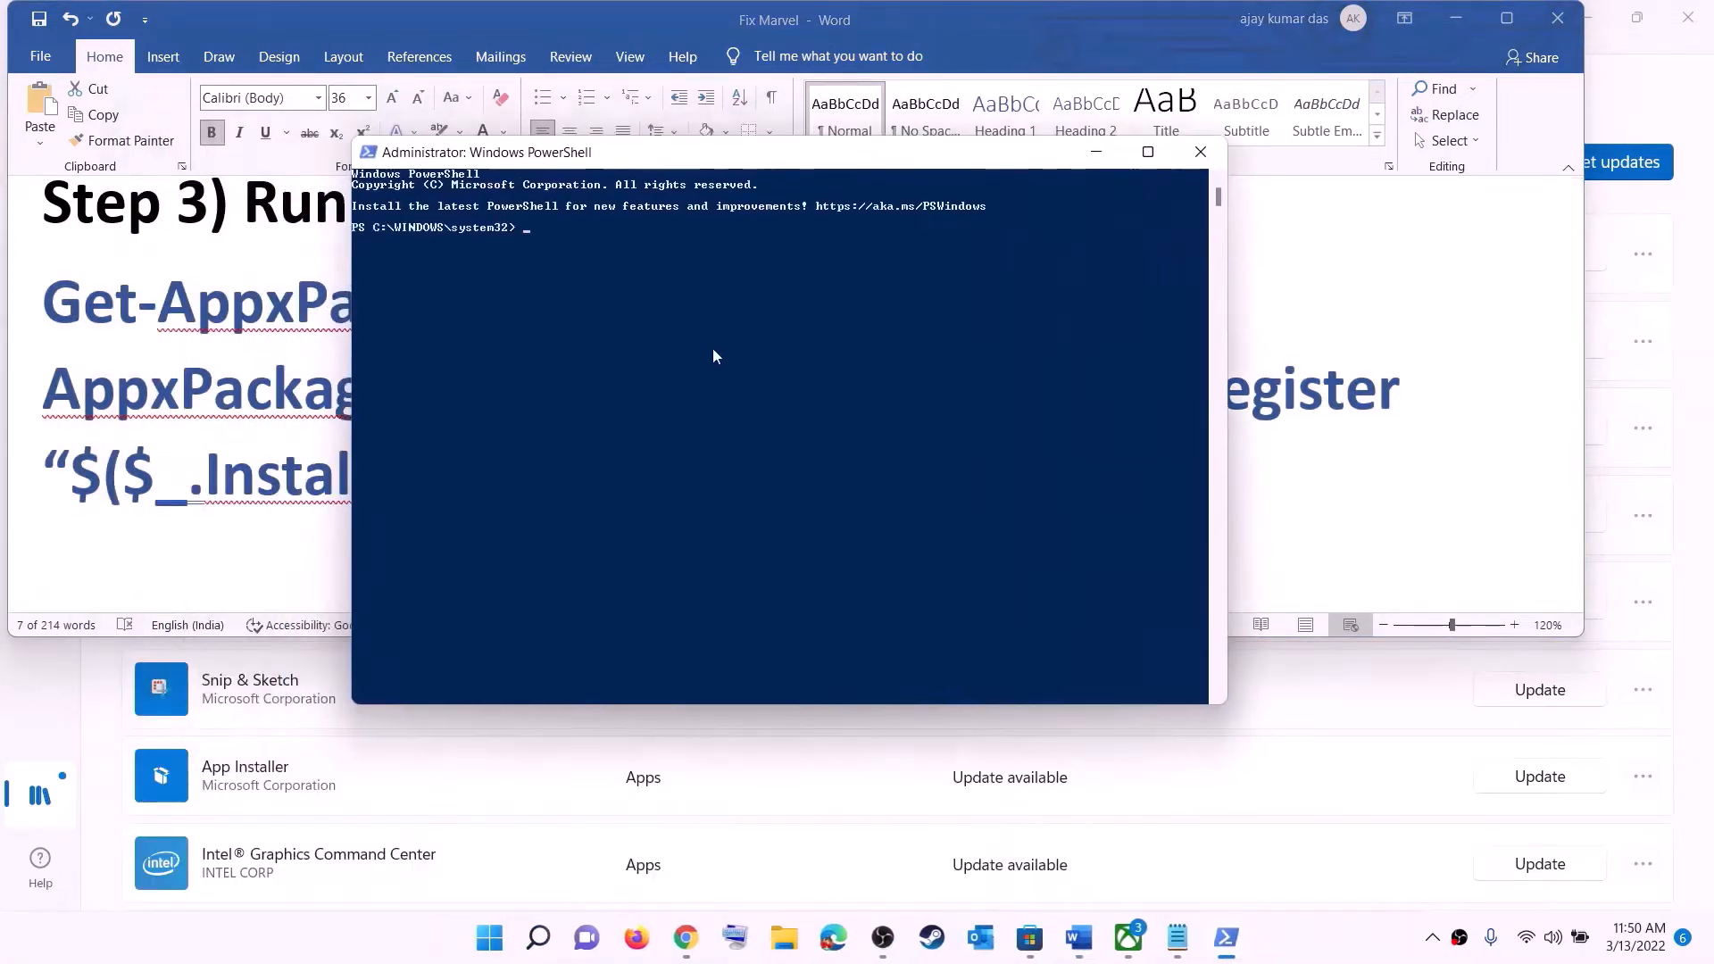
Paste and run the copied Get-AppxPackage command in PowerShell, and close its window once it has run.
{"action": "right_click", "coordinate": [712, 355]}
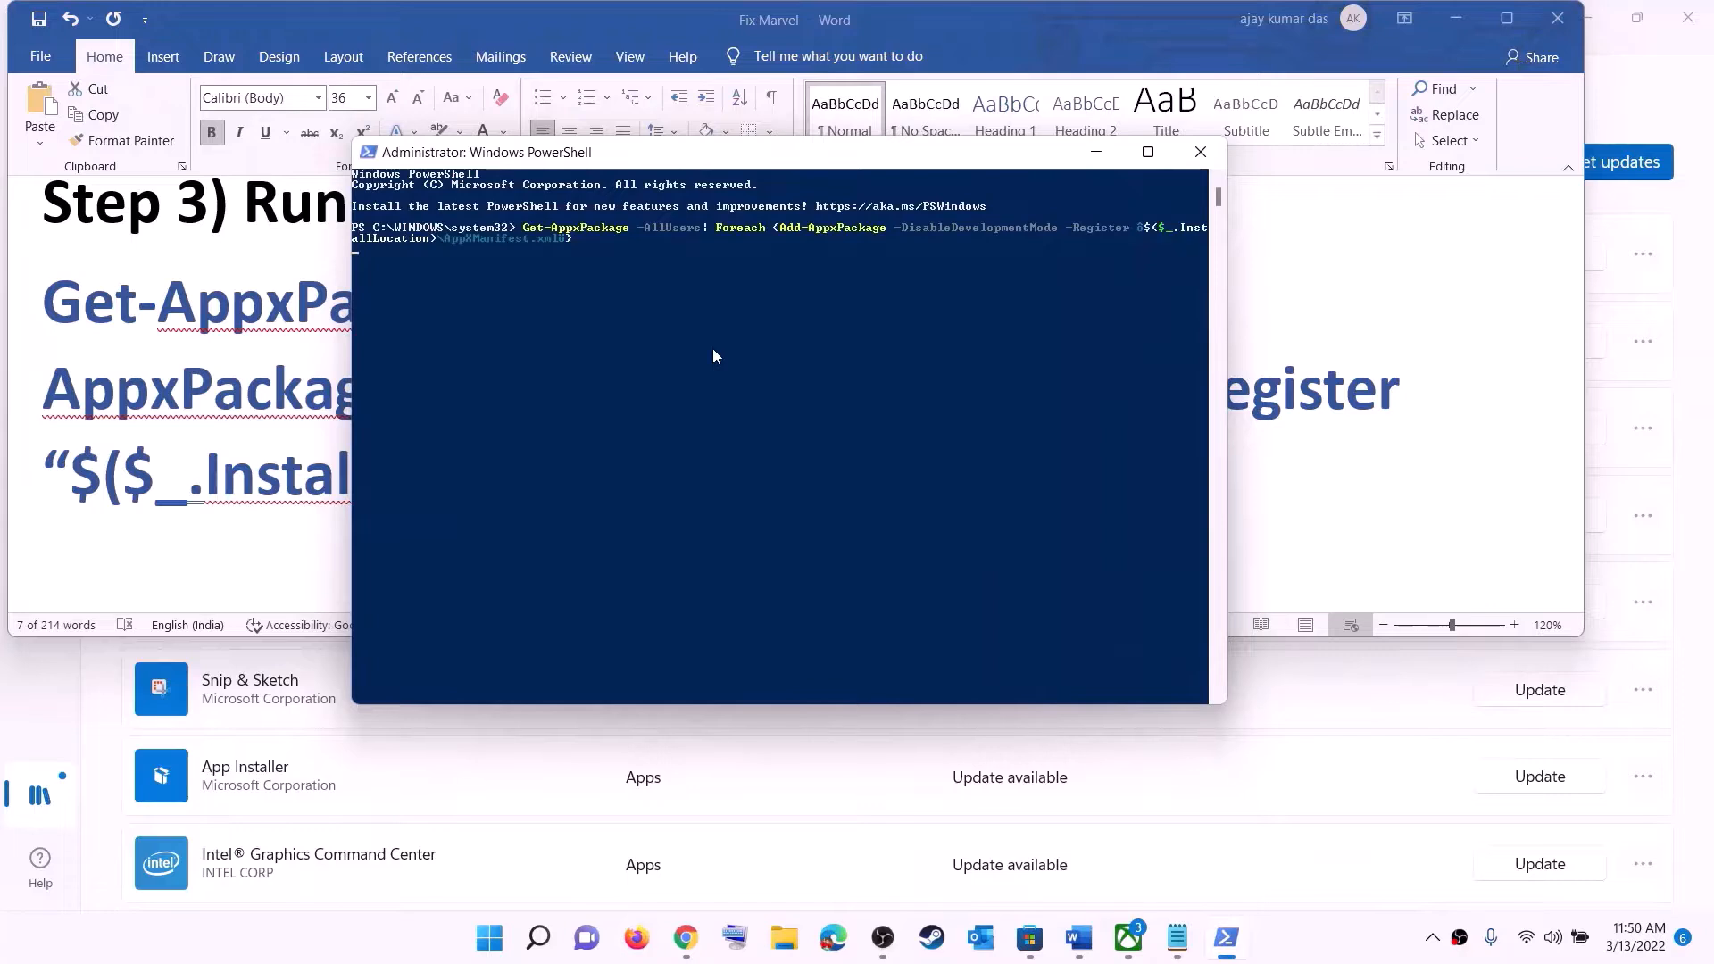
{"action": "key", "text": "Return"}
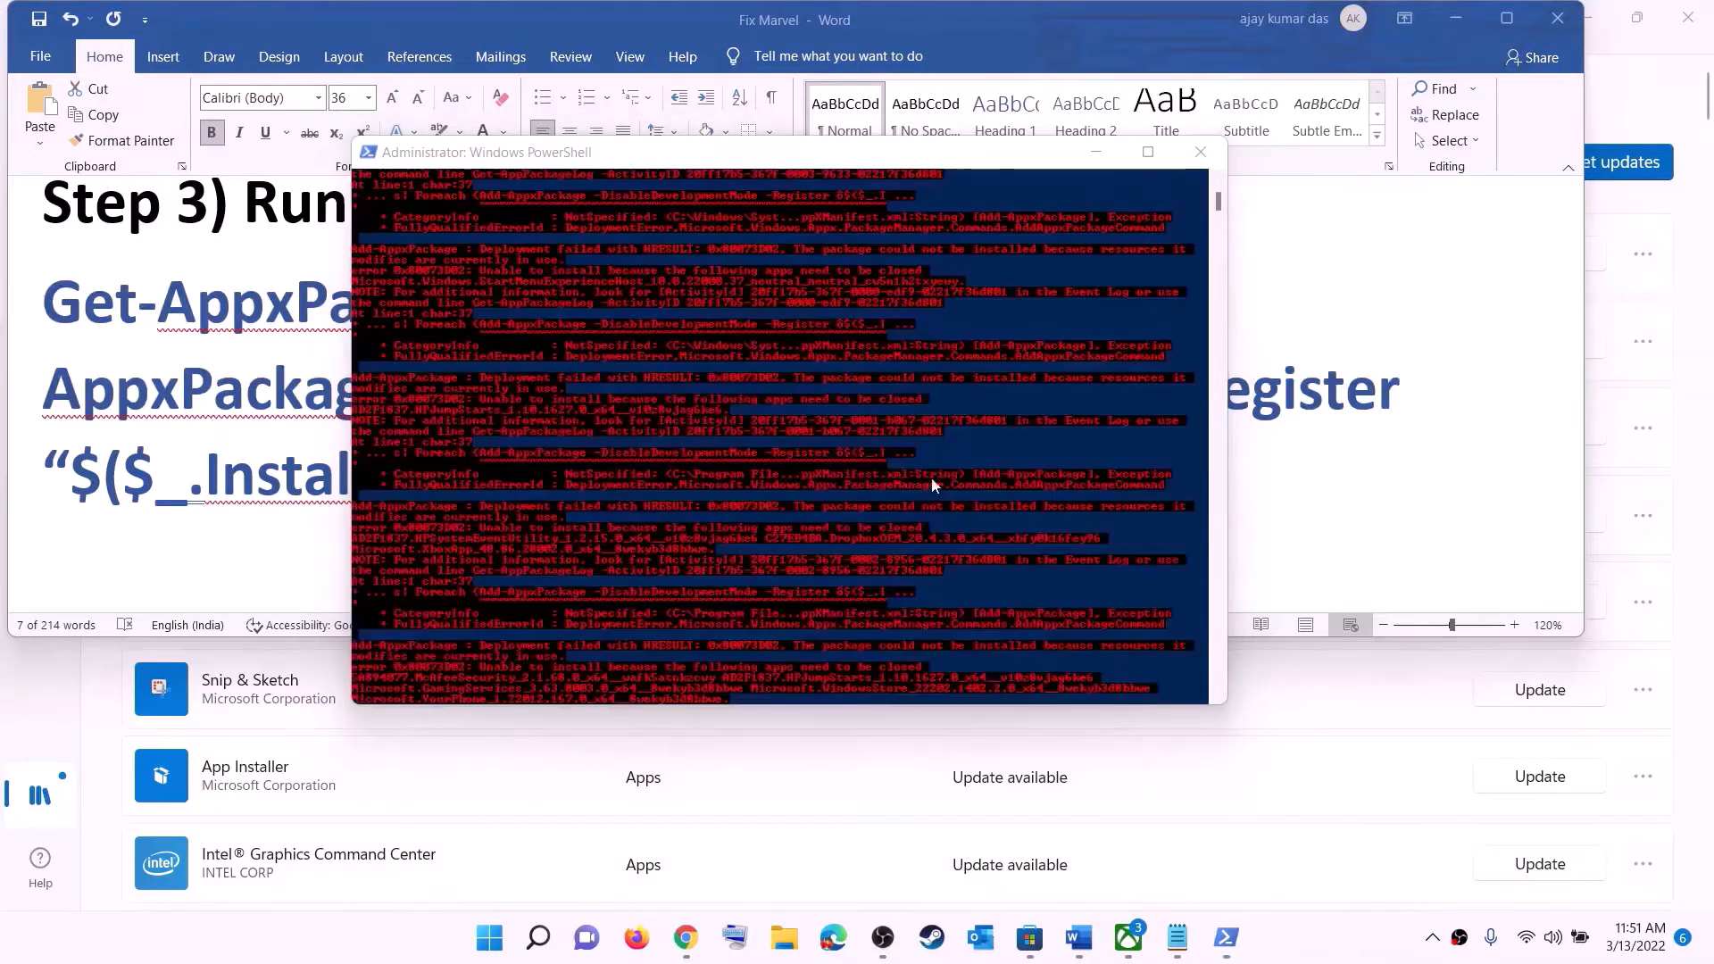
{"action": "left_click", "coordinate": [1201, 153]}
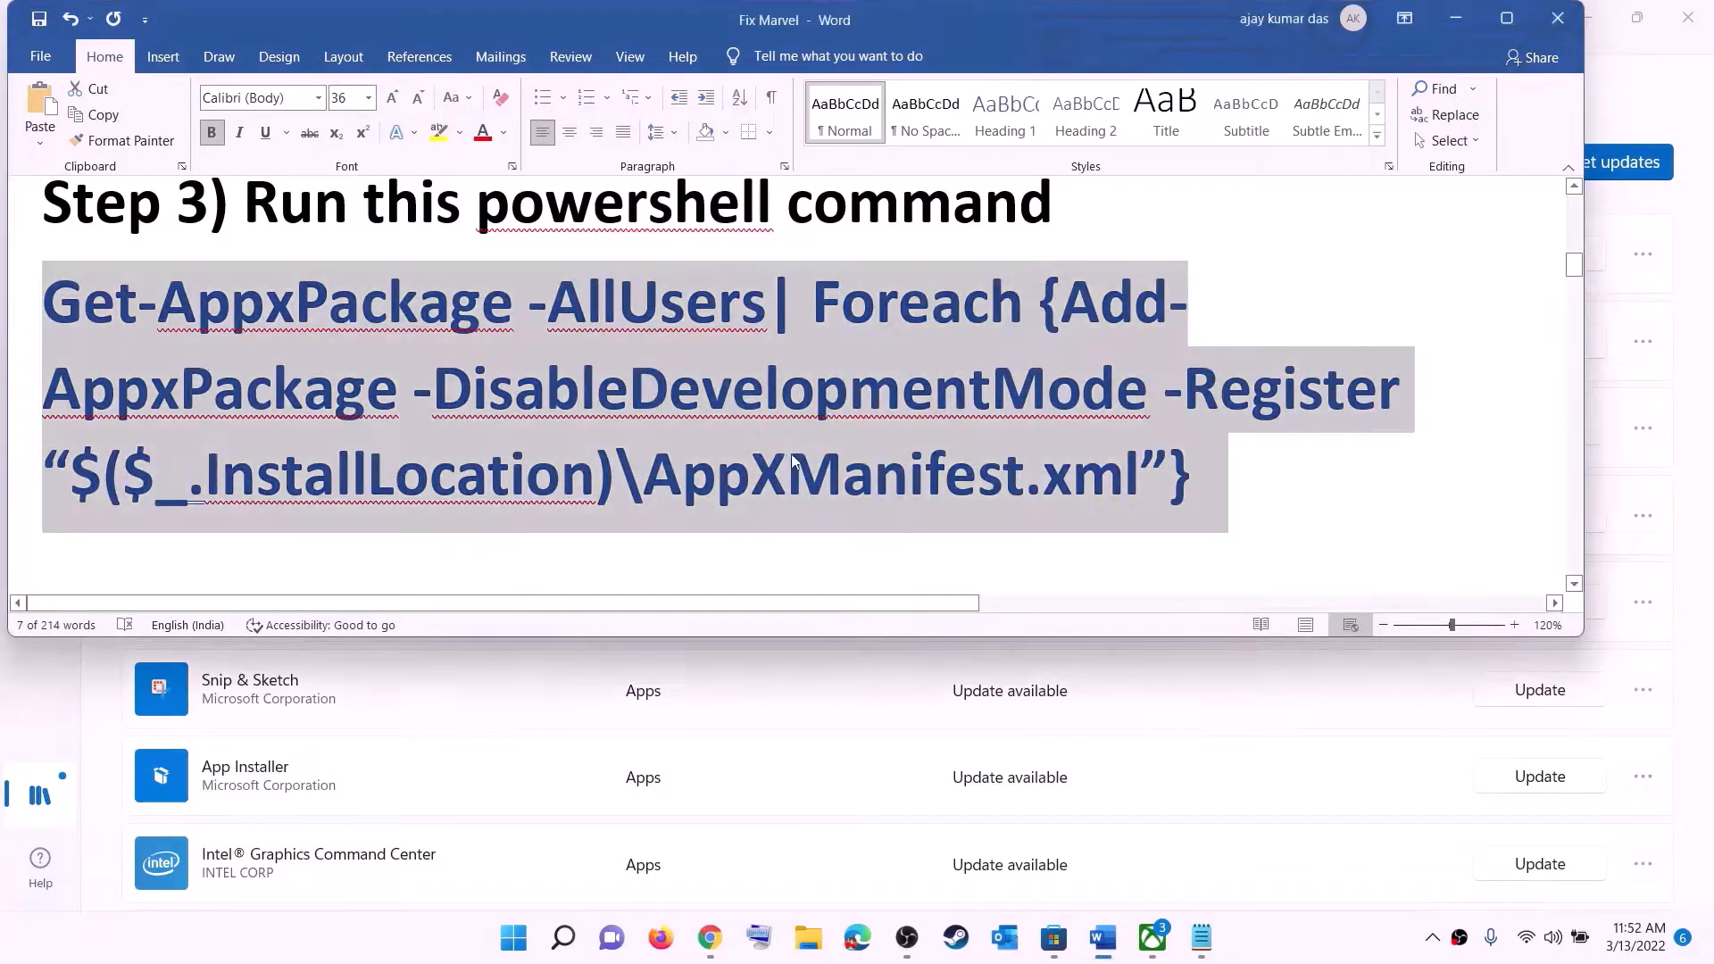
Set the Microsoft Store cache path under Step 4 of the Word document to font size 14.
{"action": "scroll", "coordinate": [708, 437], "scroll_direction": "down", "scroll_amount": 5}
{"action": "scroll", "coordinate": [798, 390], "scroll_direction": "up", "scroll_amount": 1}
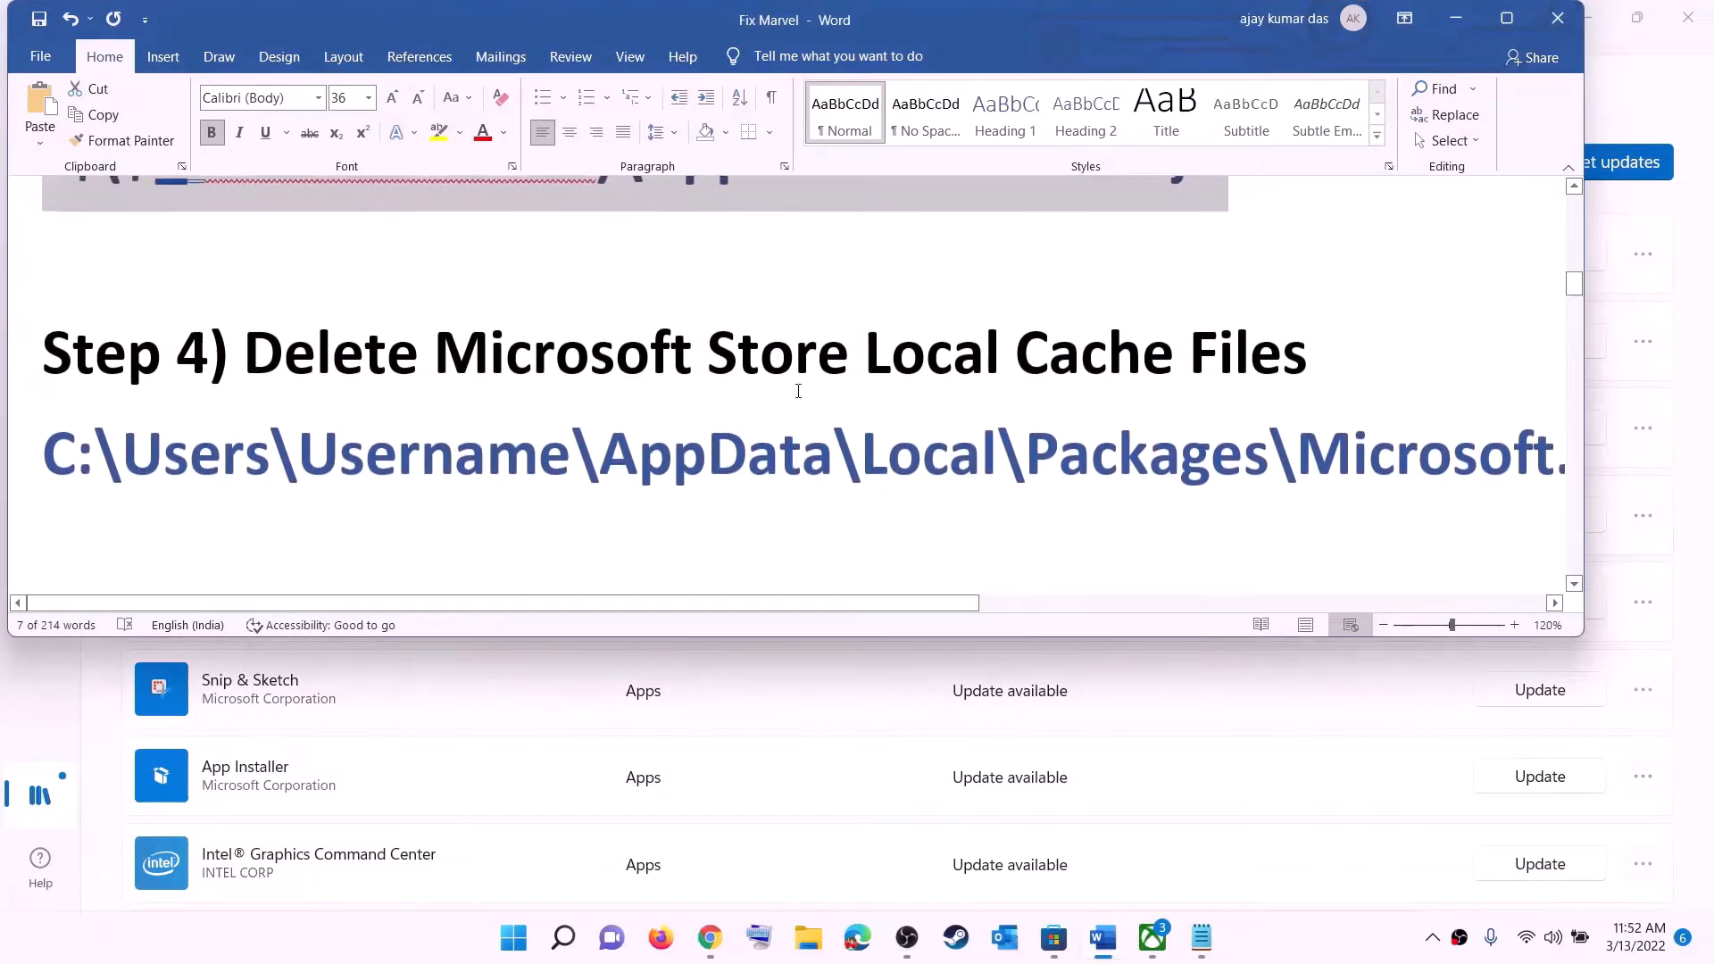
{"action": "triple_click", "coordinate": [873, 451]}
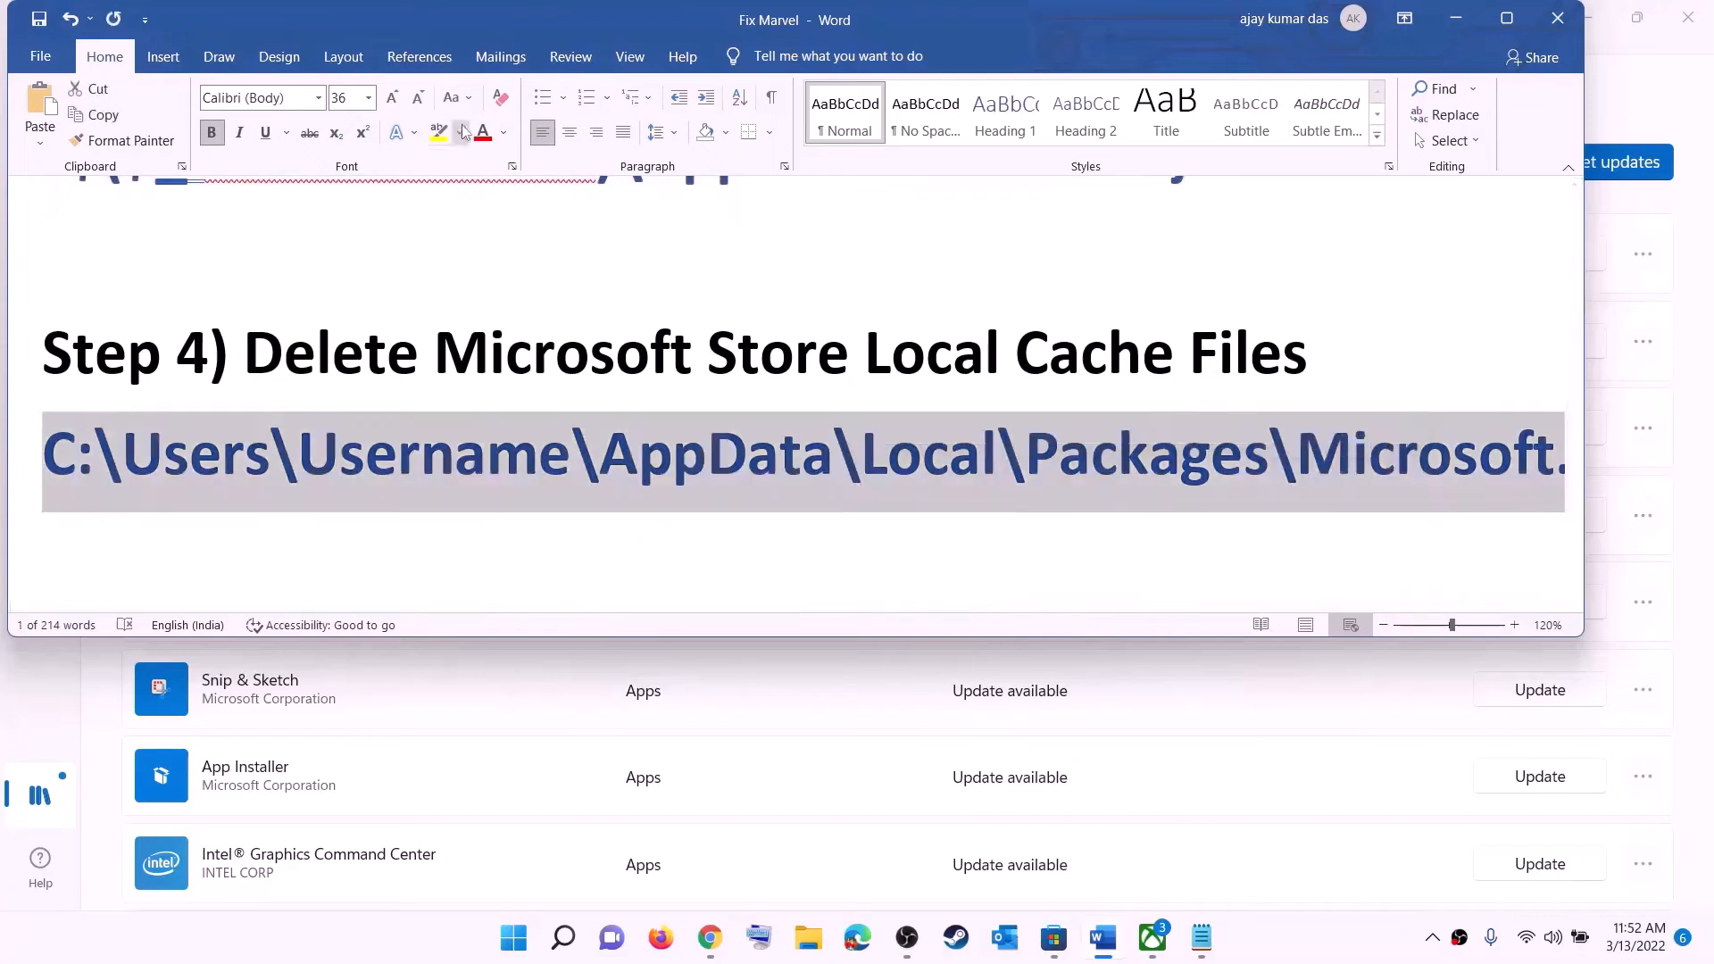
{"action": "left_click", "coordinate": [369, 97]}
{"action": "left_click", "coordinate": [339, 233]}
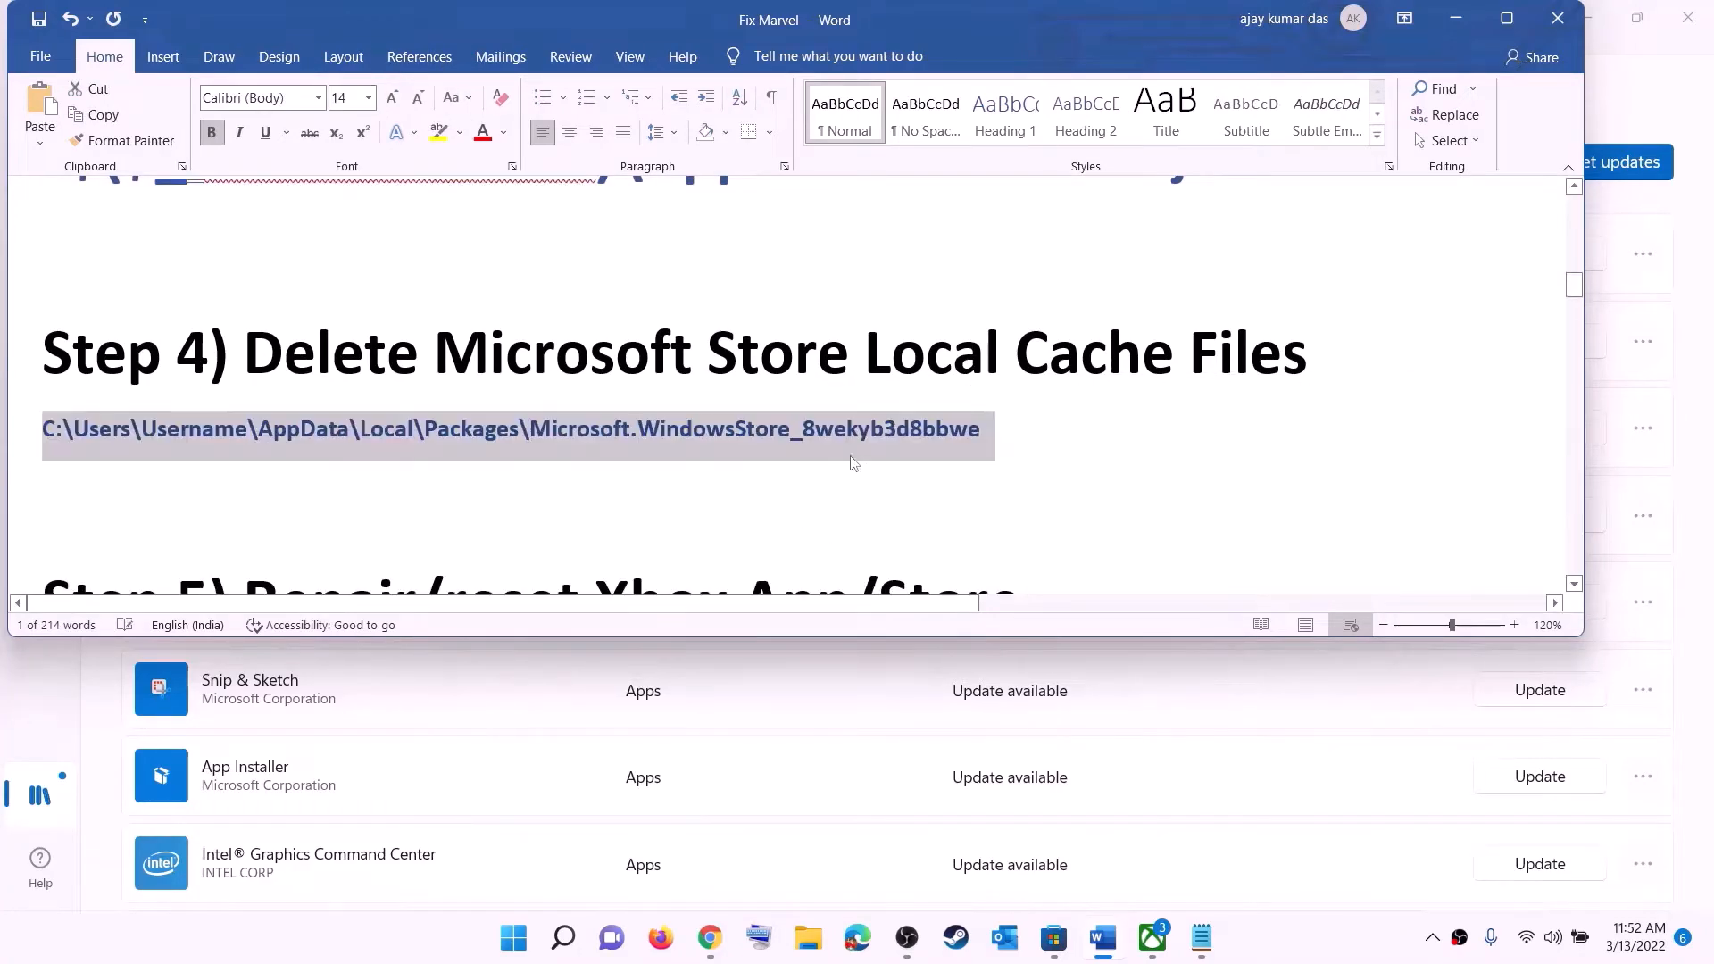
{"action": "left_click", "coordinate": [846, 429]}
Open File Explorer and go to the current user's profile folder inside Users on the Windows (C:) drive.
{"action": "key", "text": "super+e"}
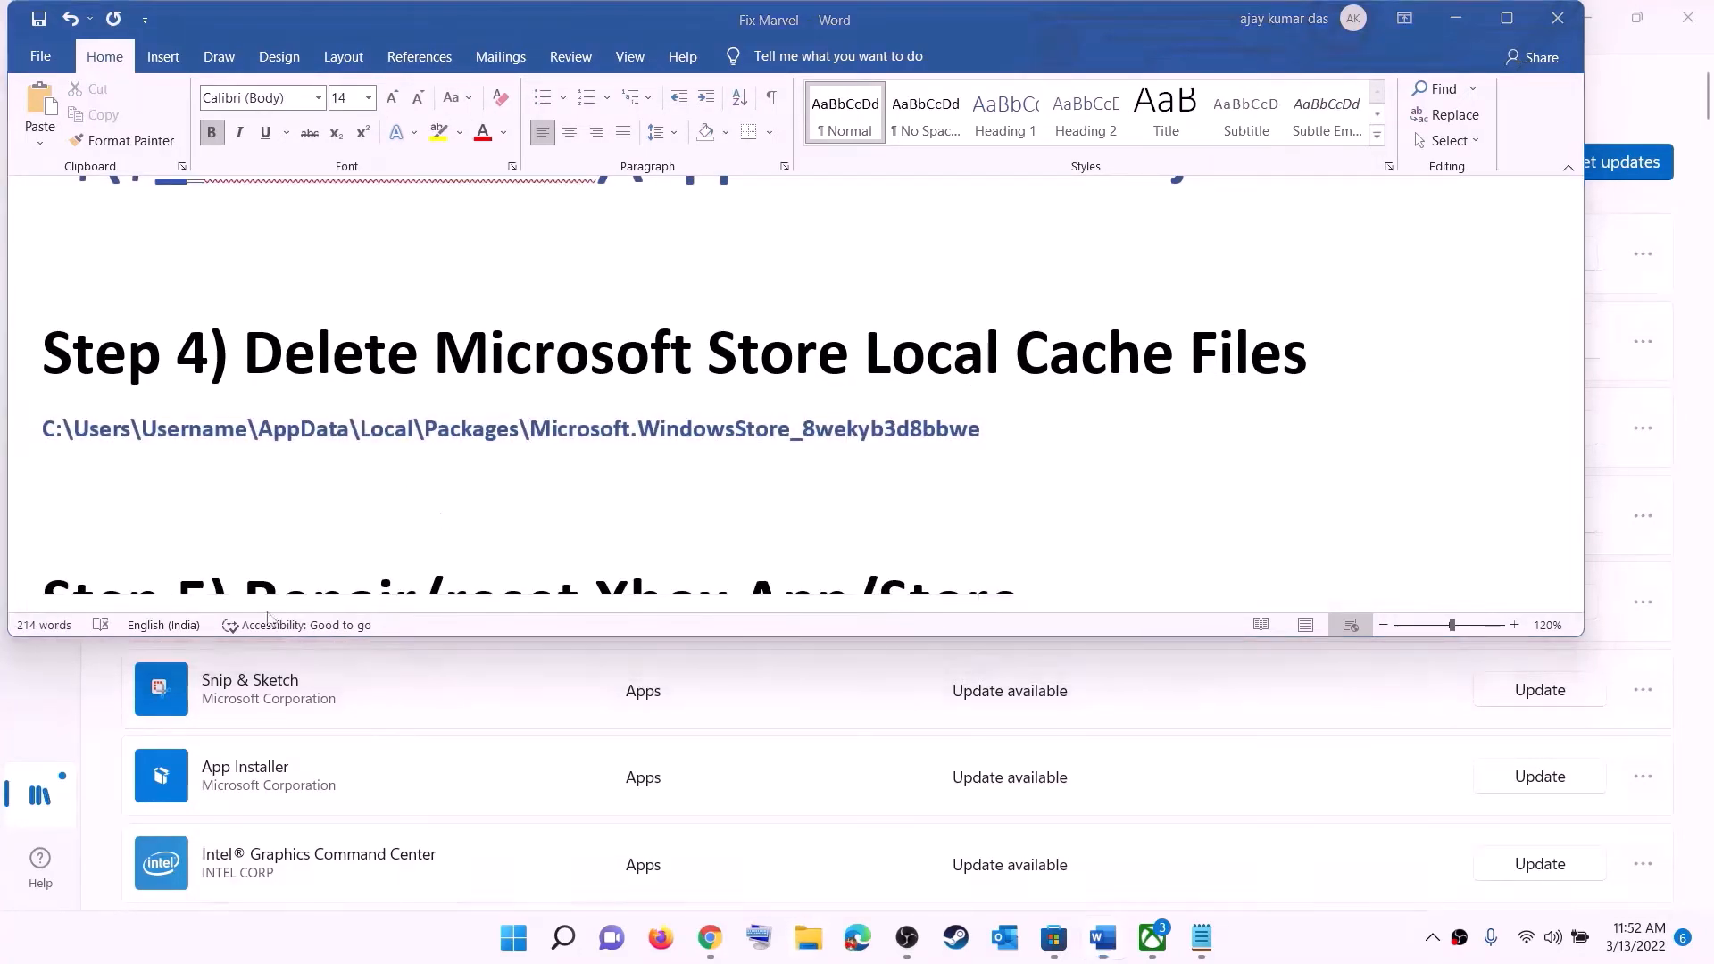
{"action": "left_click", "coordinate": [83, 442]}
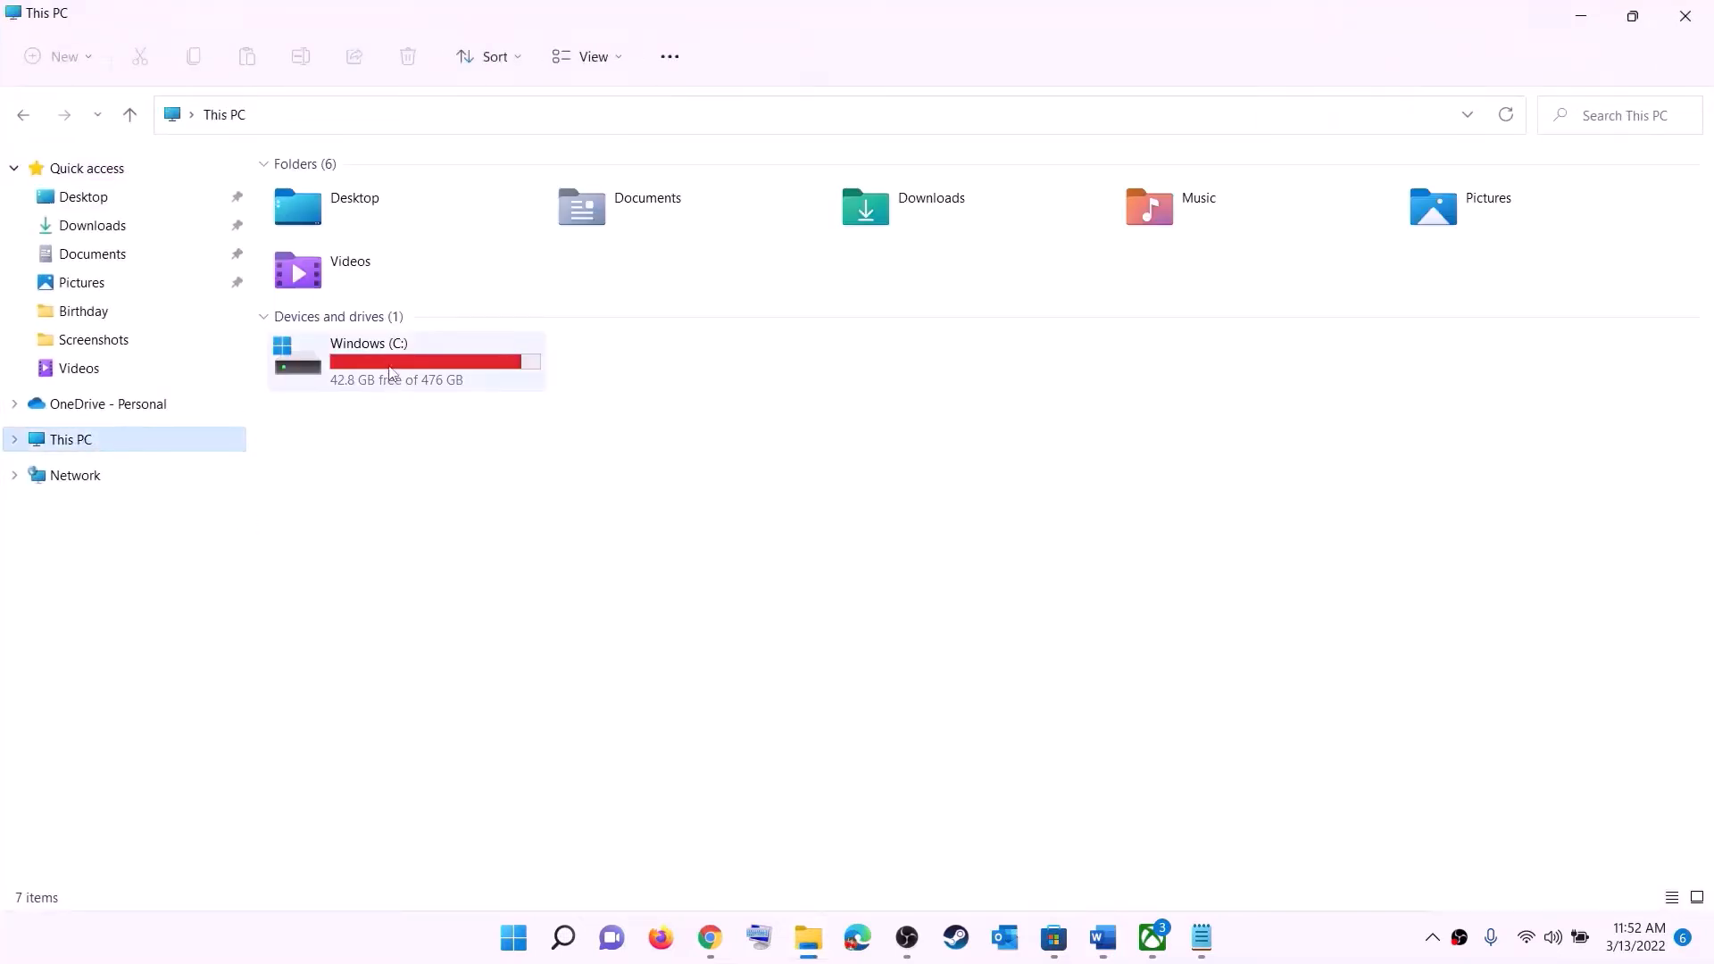
{"action": "double_click", "coordinate": [390, 372]}
{"action": "scroll", "coordinate": [436, 559], "scroll_direction": "down", "scroll_amount": 3}
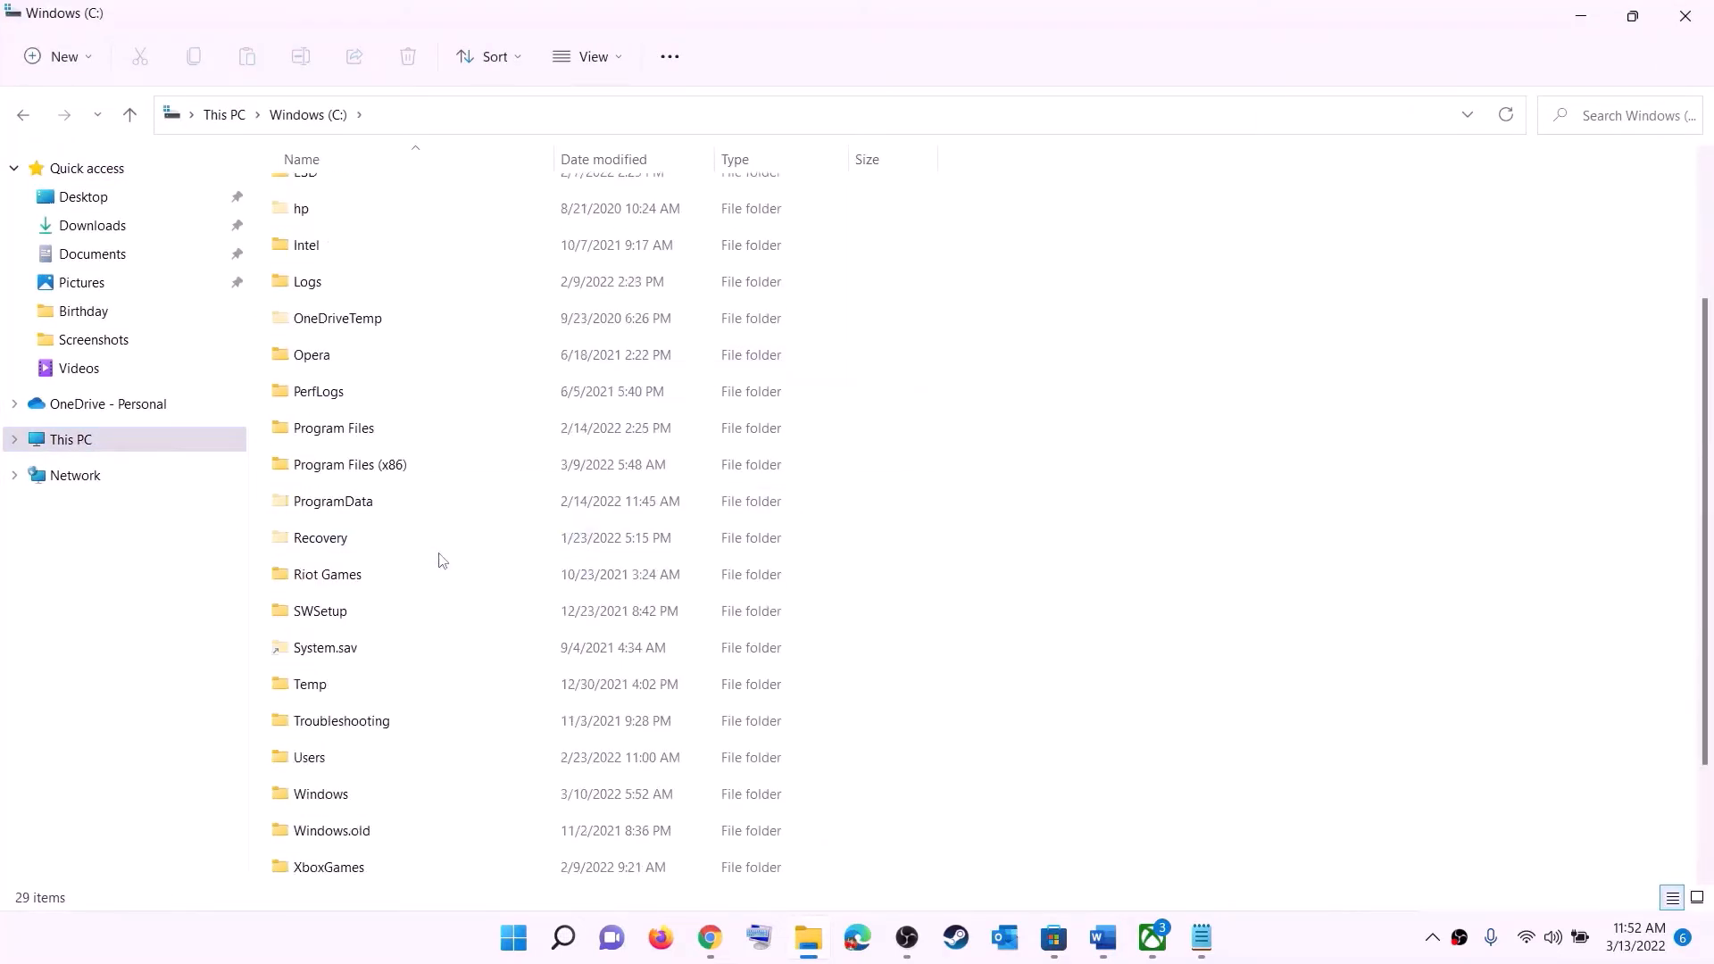
{"action": "left_click", "coordinate": [308, 616]}
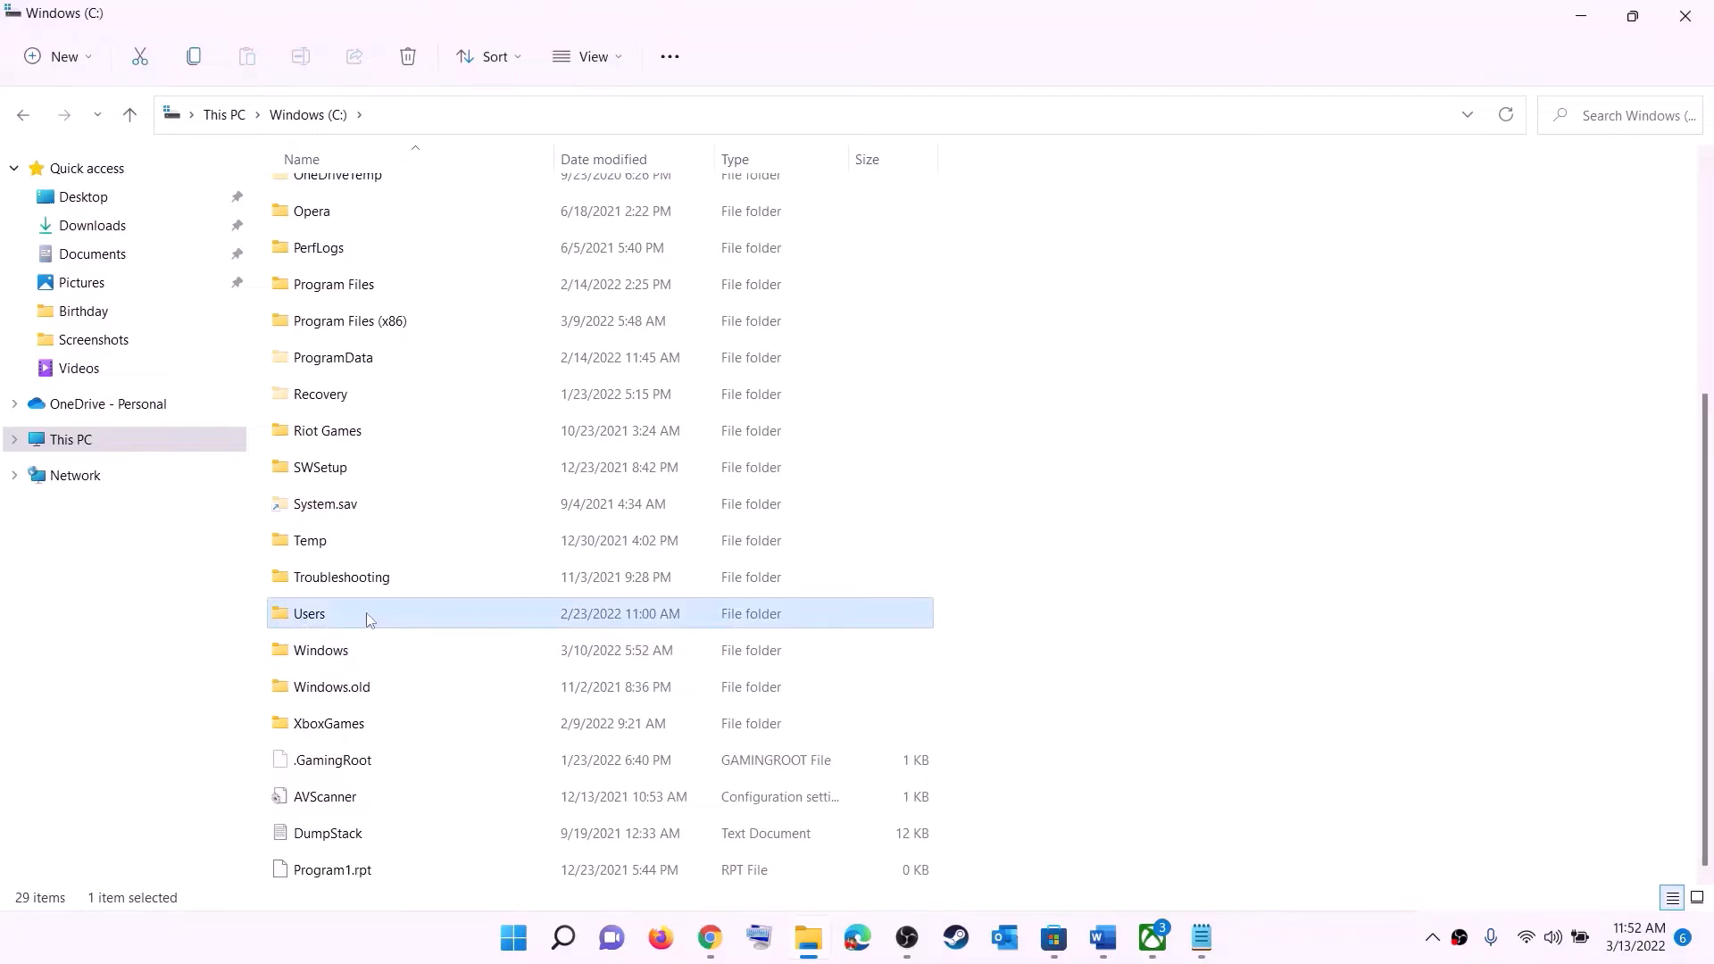
{"action": "double_click", "coordinate": [367, 615]}
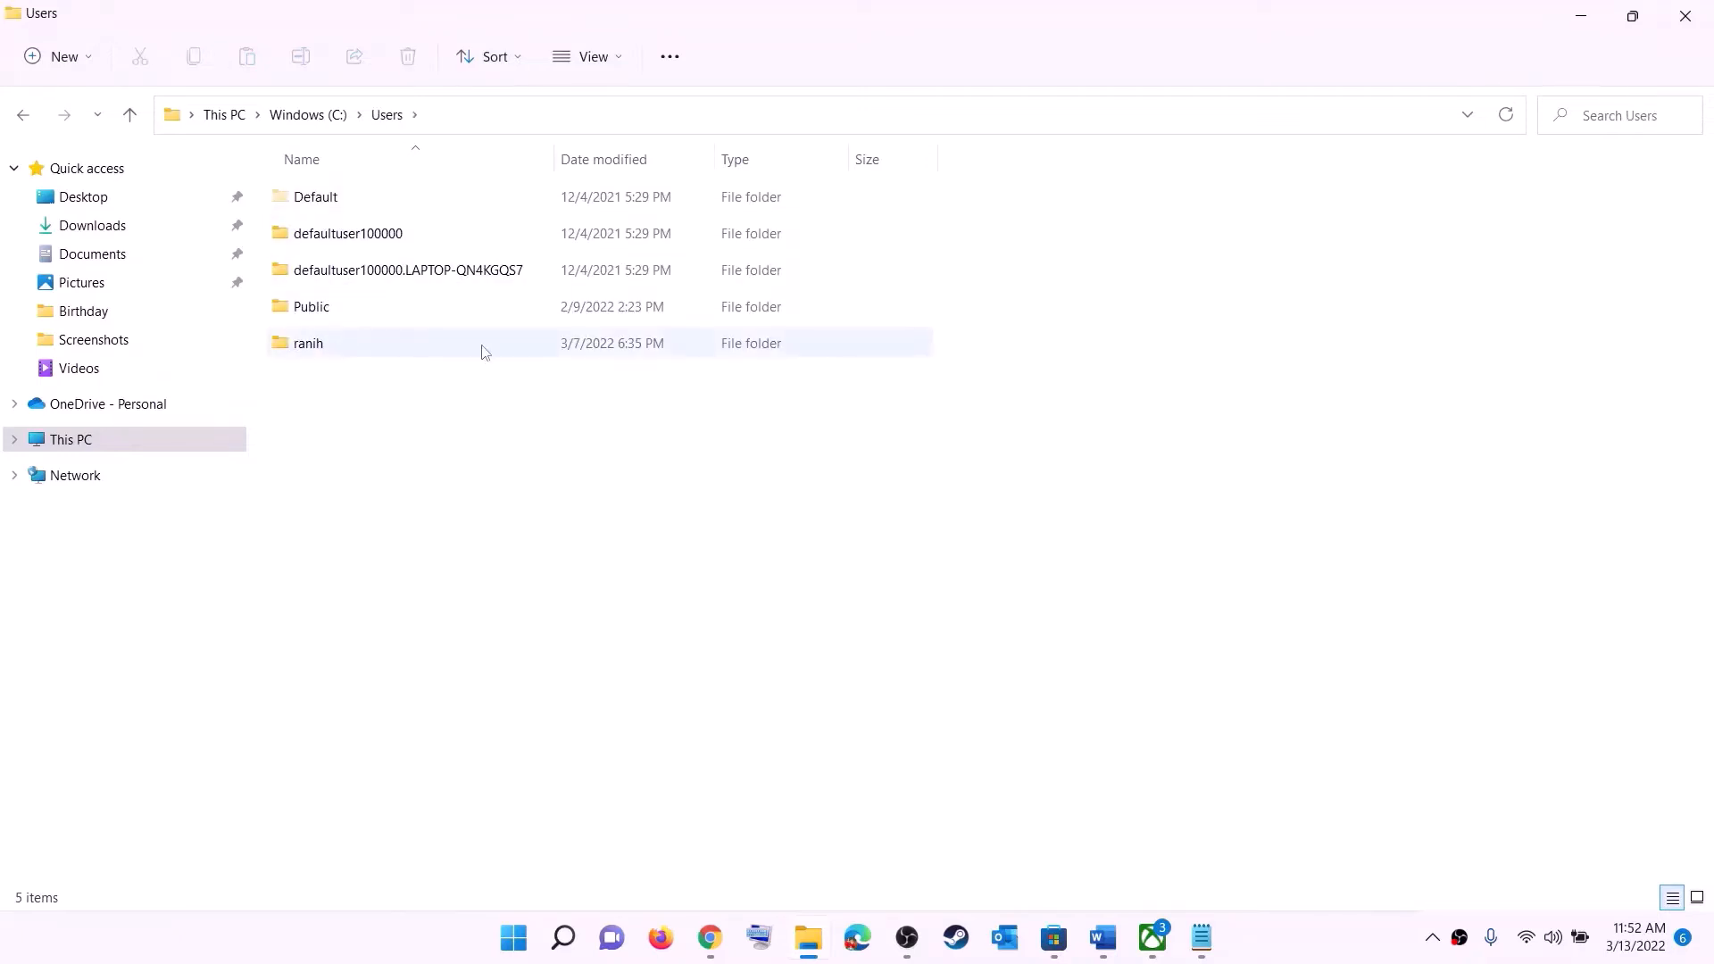
{"action": "double_click", "coordinate": [325, 356]}
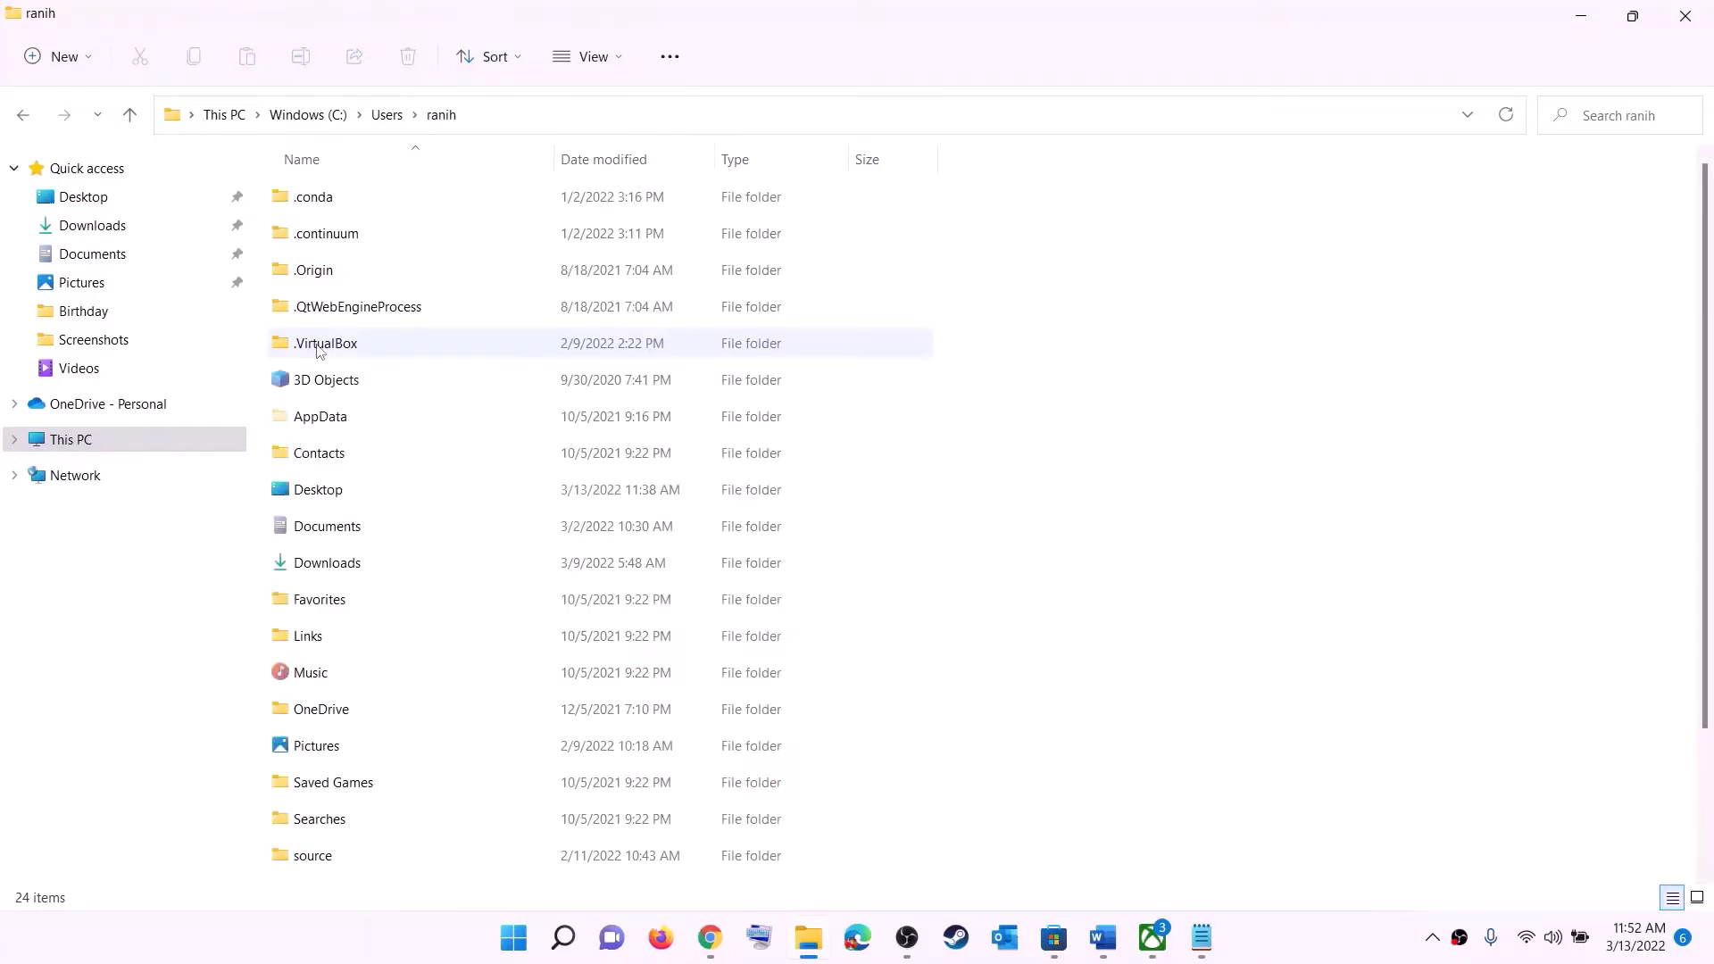
Check that File Explorer is set to show hidden items so the AppData folder can be seen.
{"action": "left_click", "coordinate": [325, 428]}
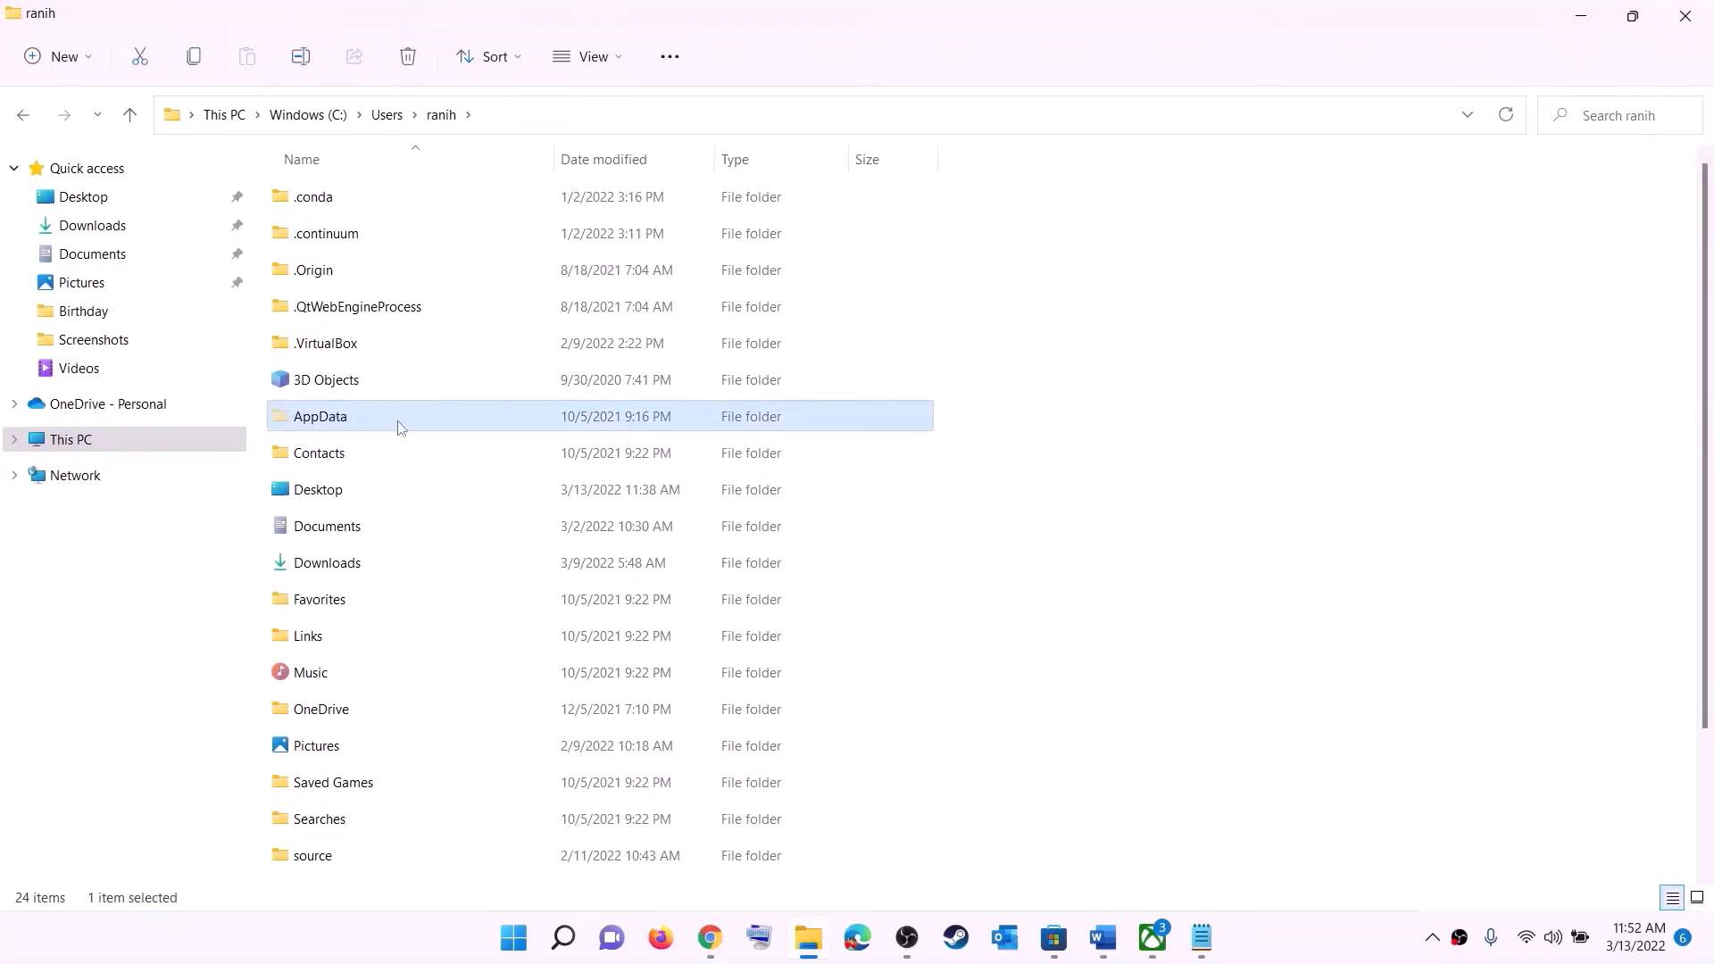
{"action": "left_click", "coordinate": [624, 56]}
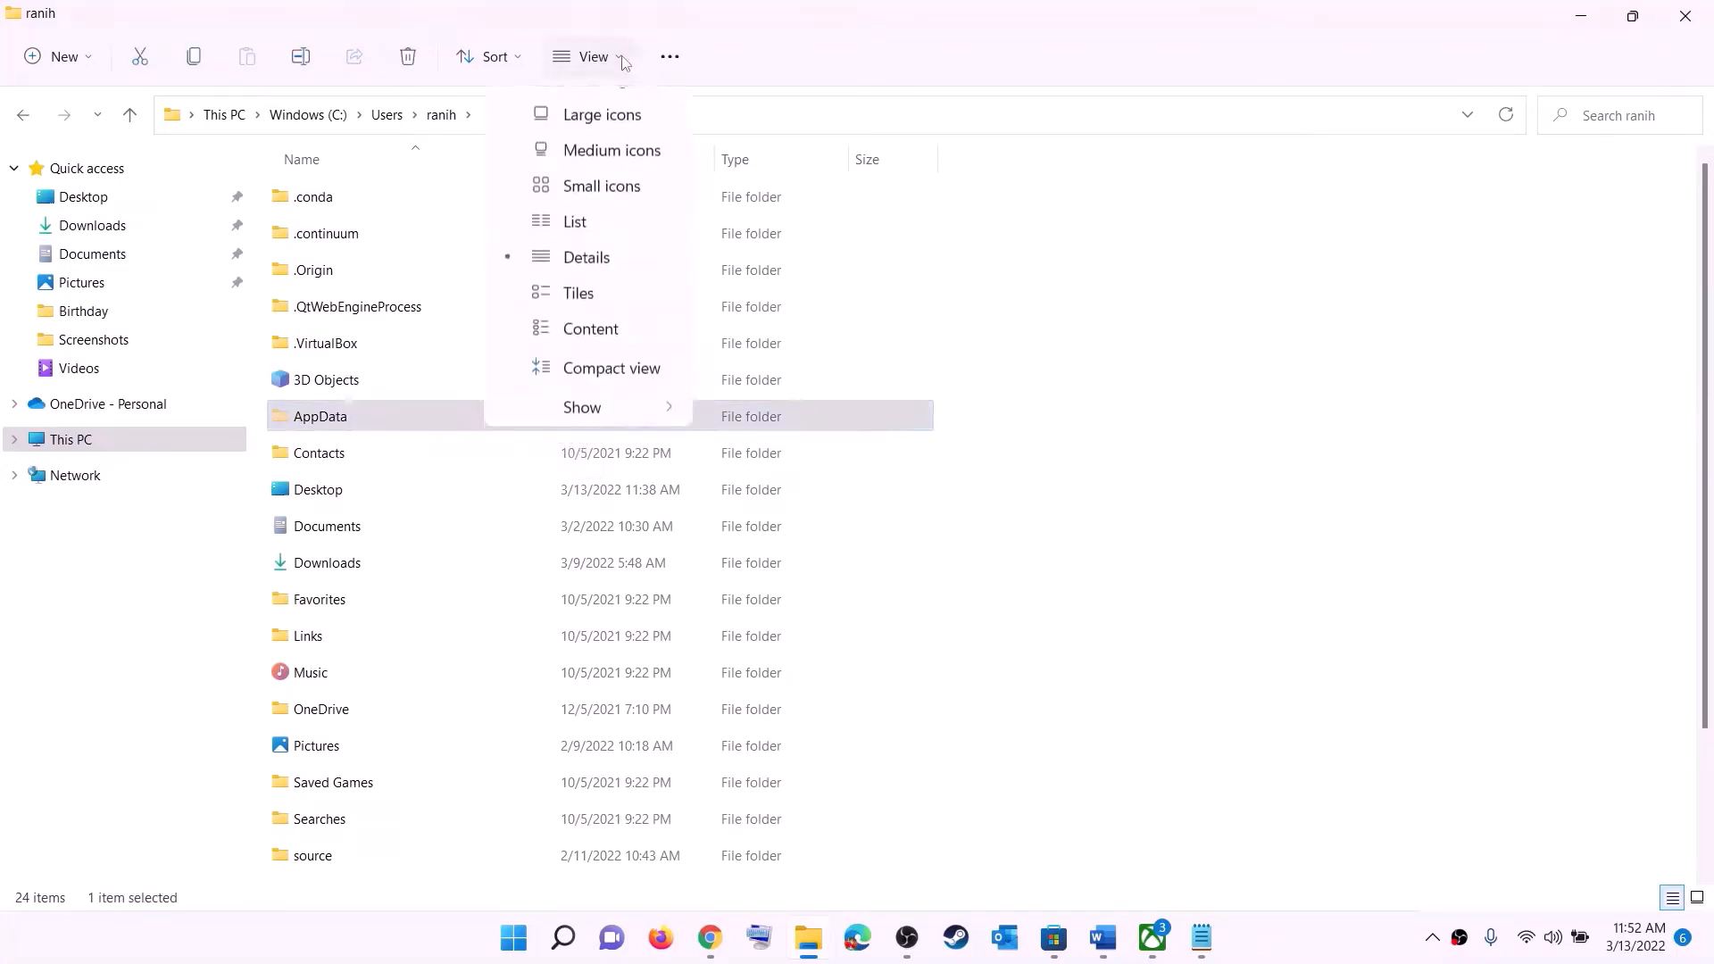
{"action": "mouse_move", "coordinate": [581, 436]}
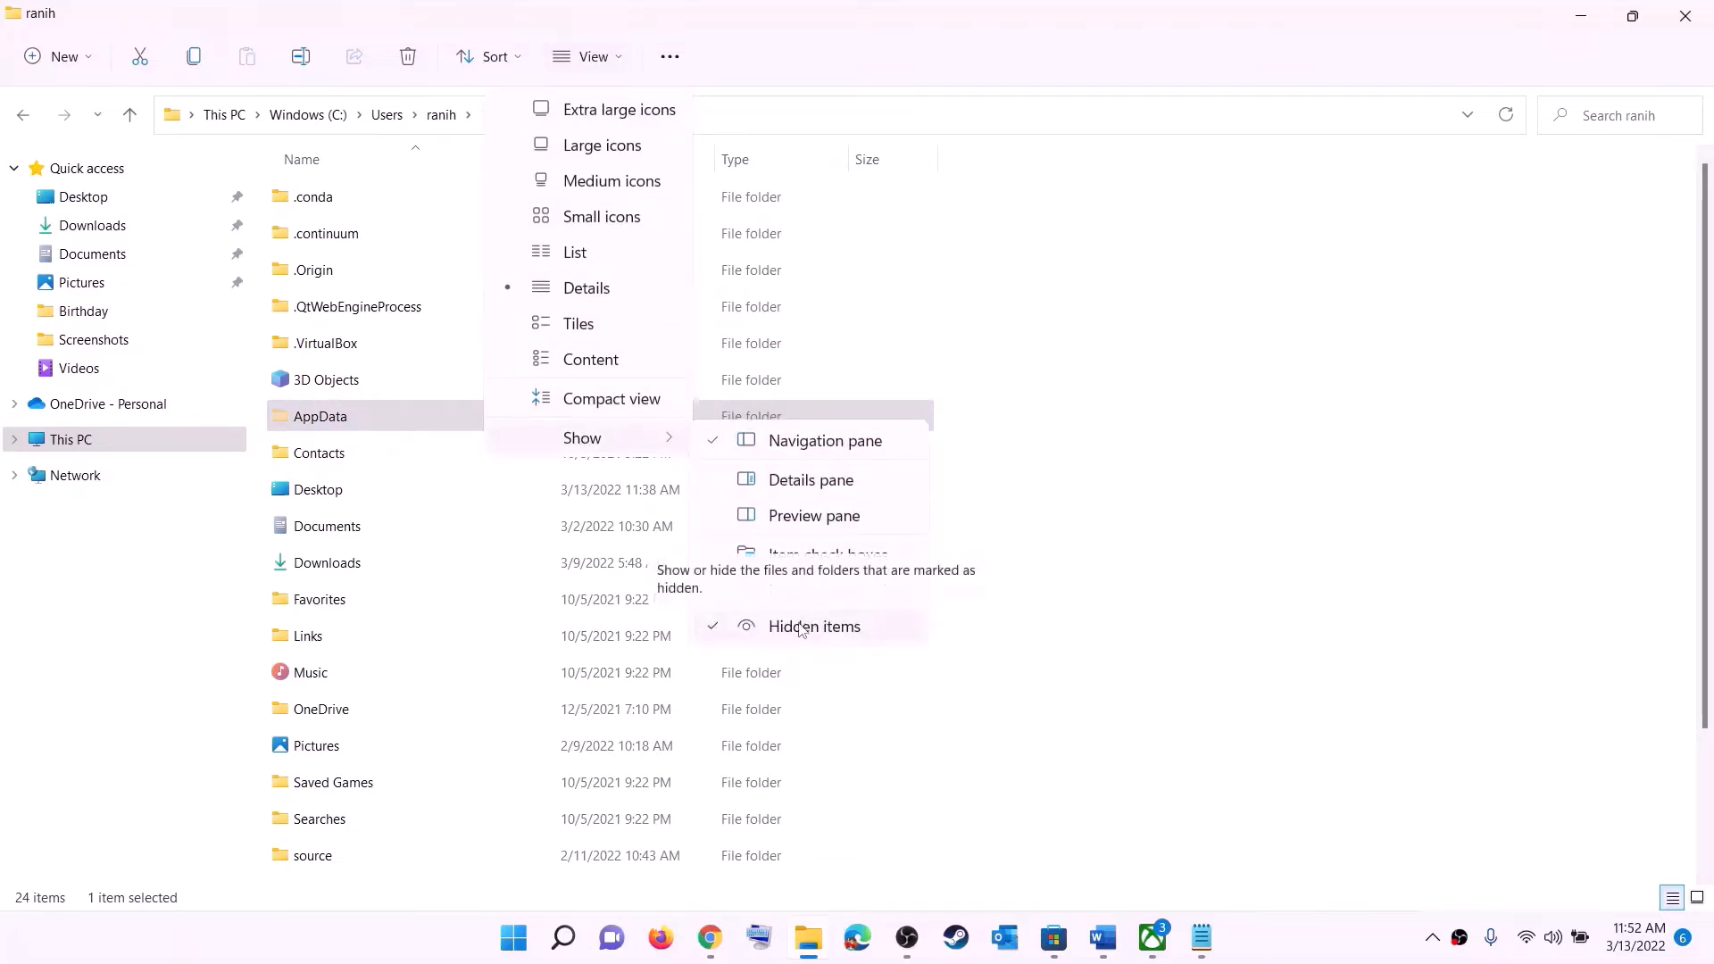
{"action": "left_click", "coordinate": [345, 422]}
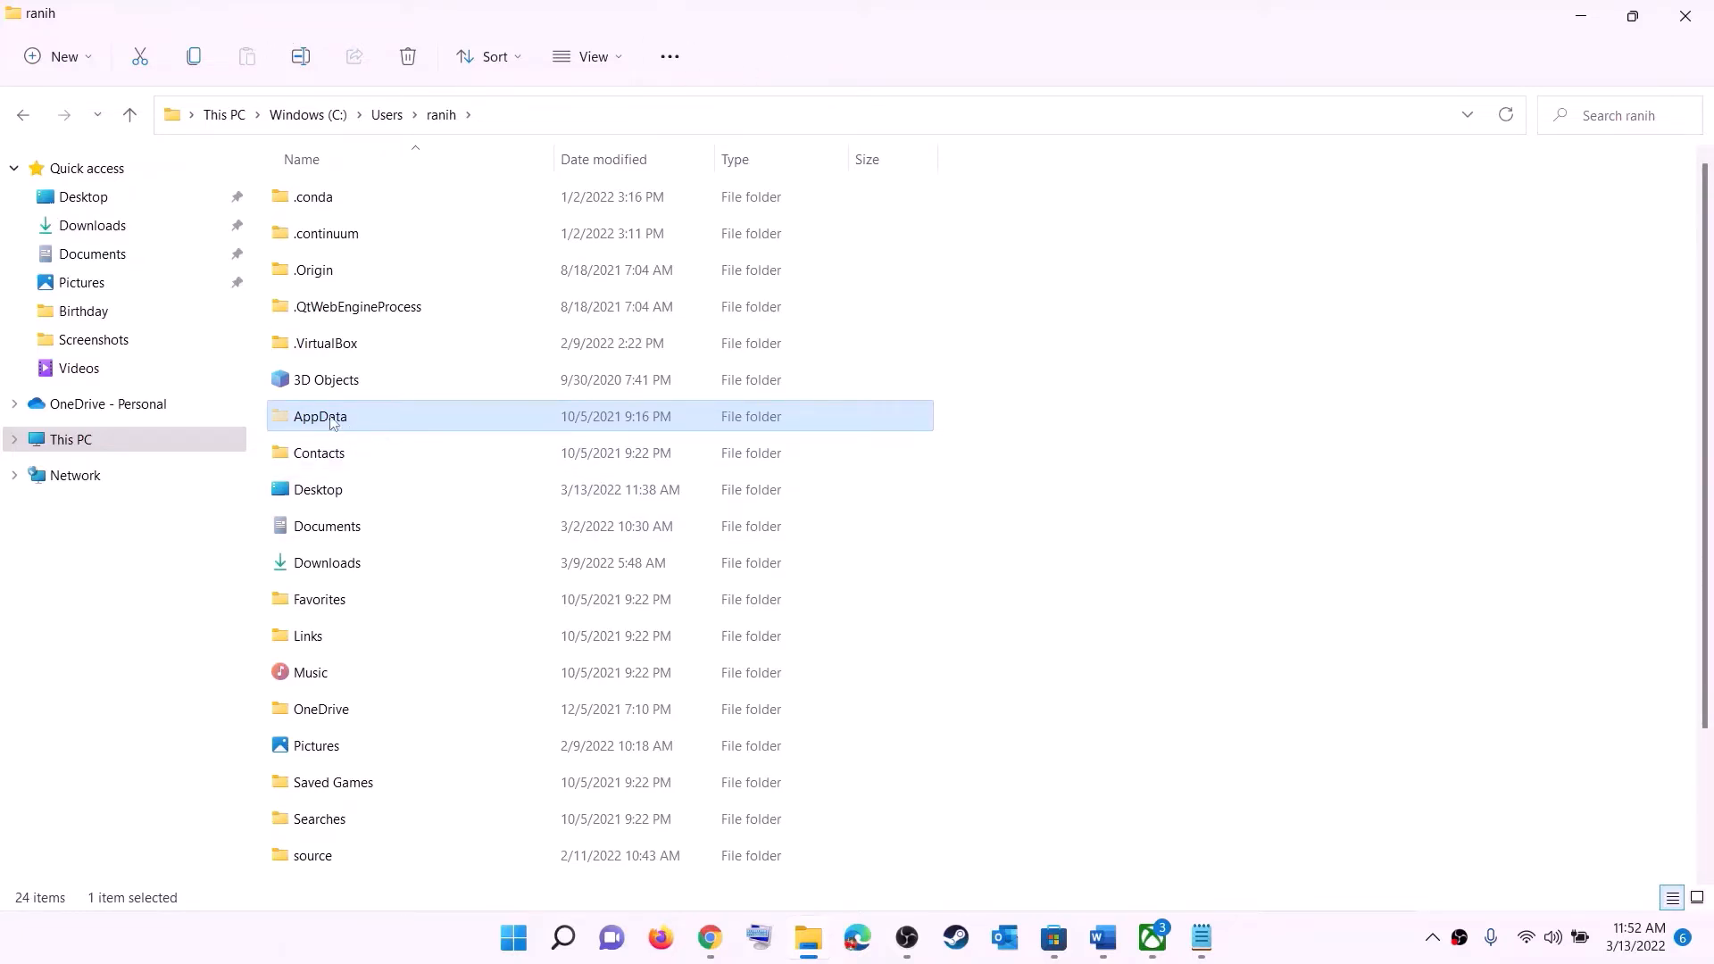
Open the Packages folder inside AppData\Local of the user's profile.
{"action": "left_click", "coordinate": [491, 421]}
{"action": "double_click", "coordinate": [389, 416]}
{"action": "left_click", "coordinate": [344, 196]}
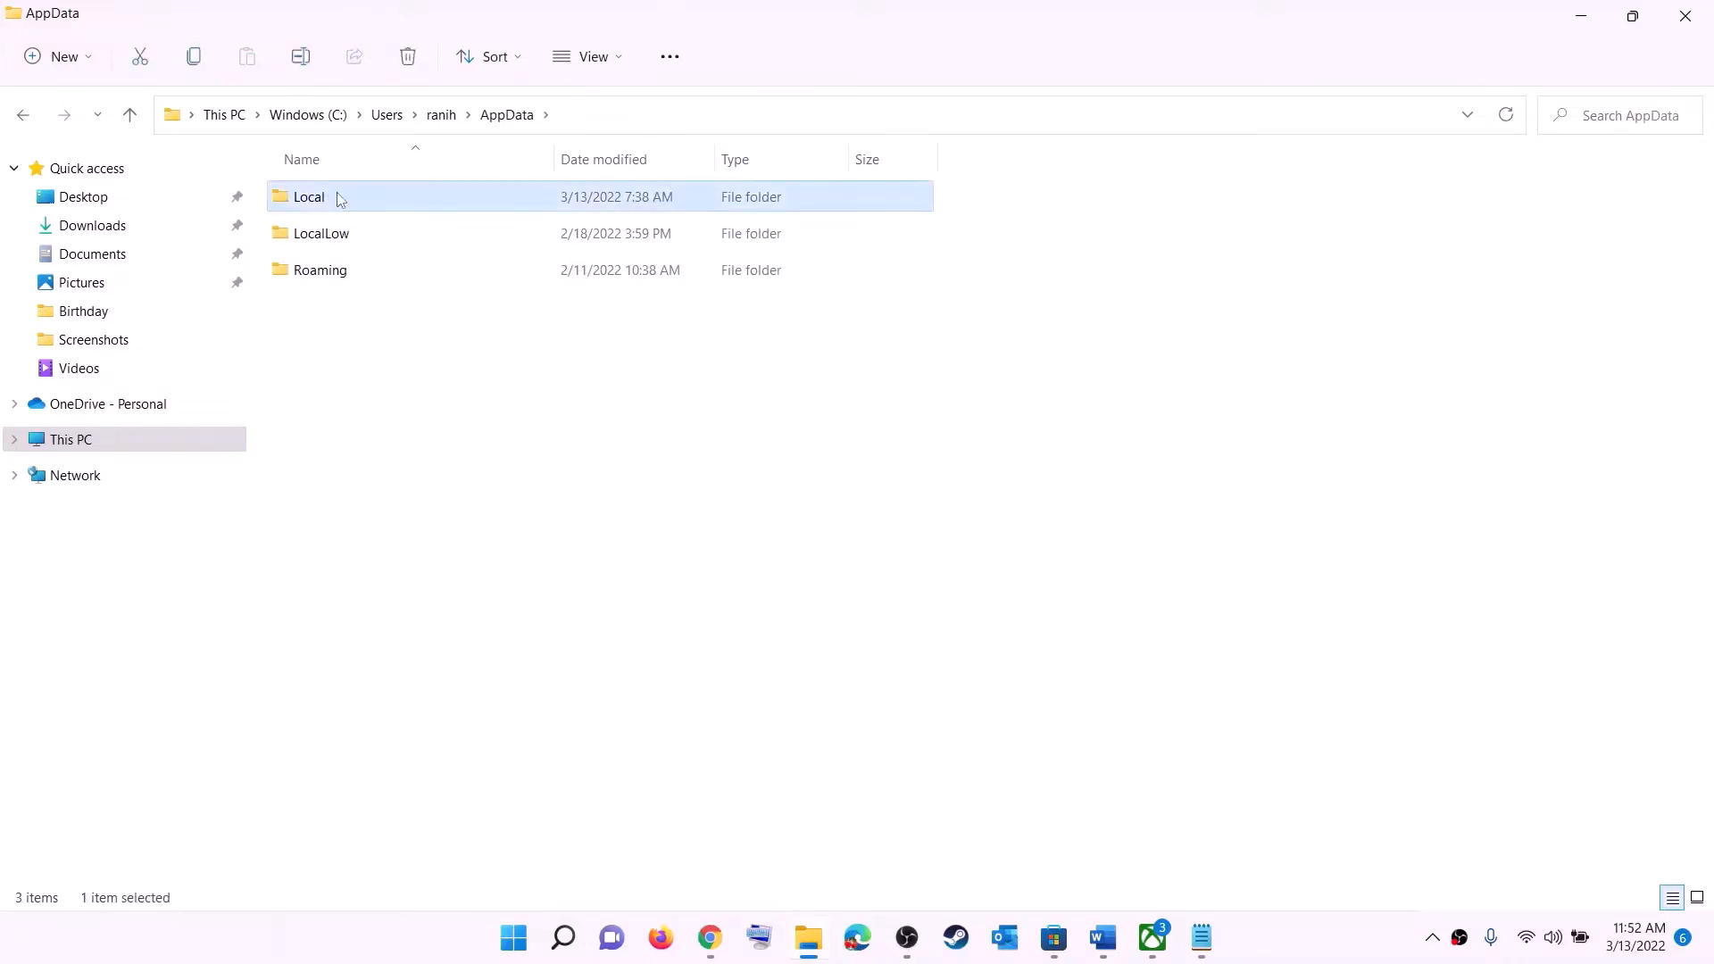
{"action": "double_click", "coordinate": [348, 197]}
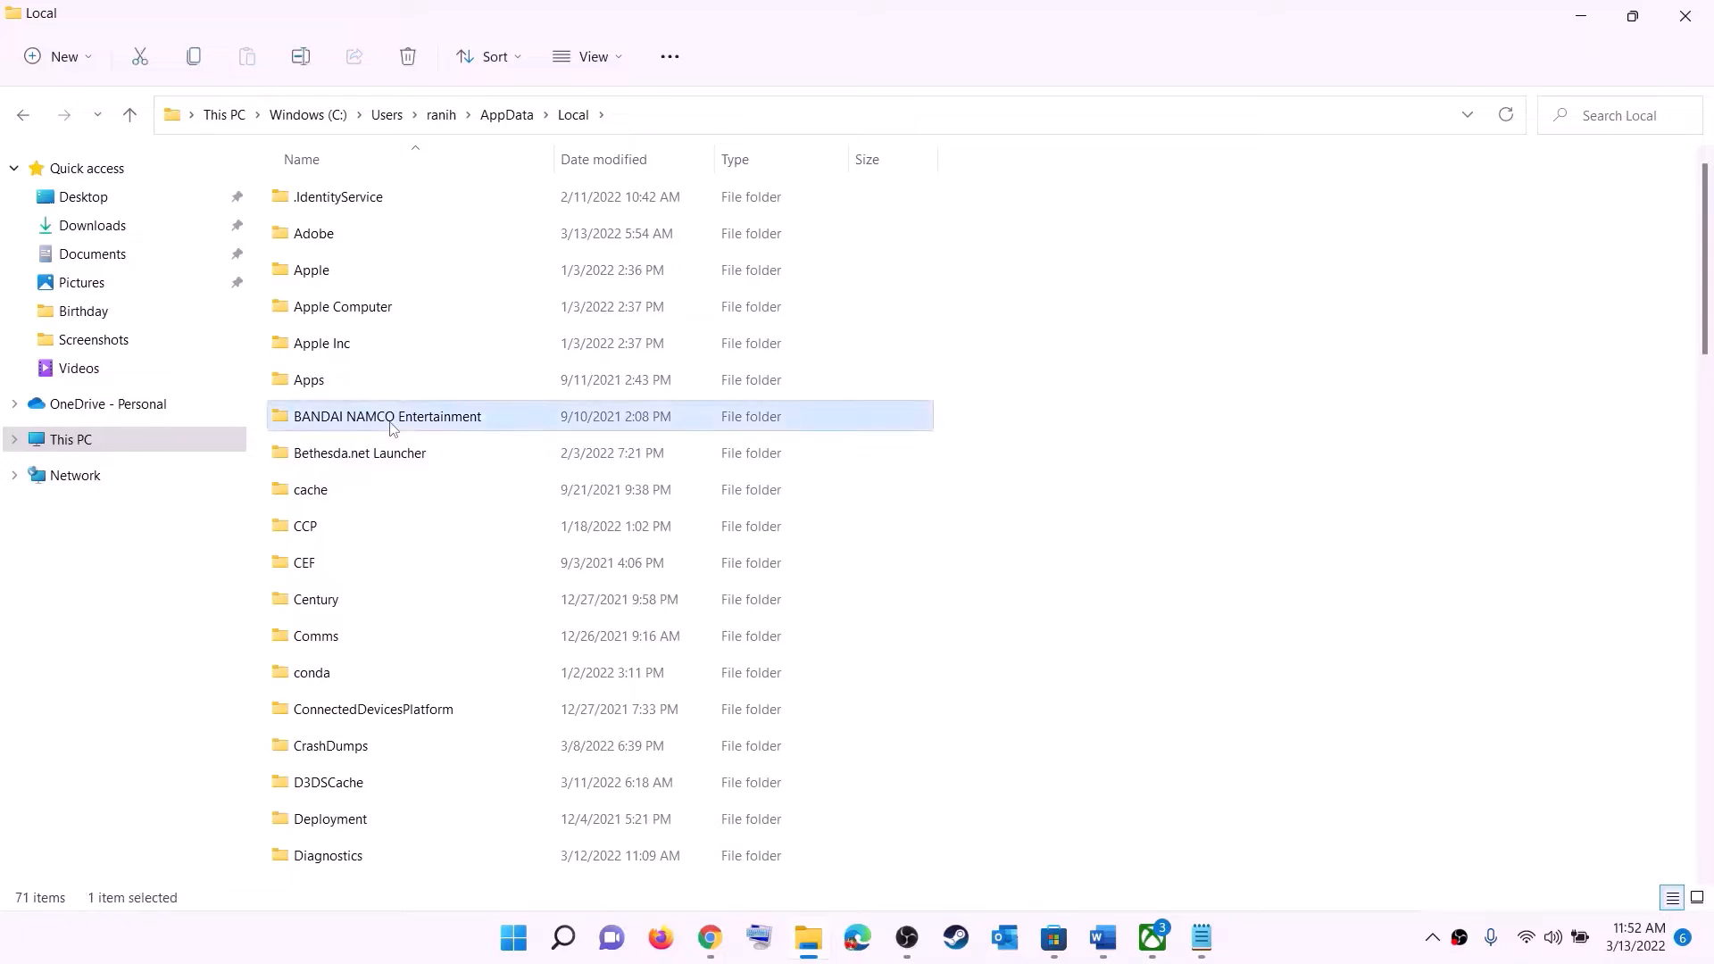
{"action": "key", "text": "p"}
{"action": "left_click", "coordinate": [364, 198]}
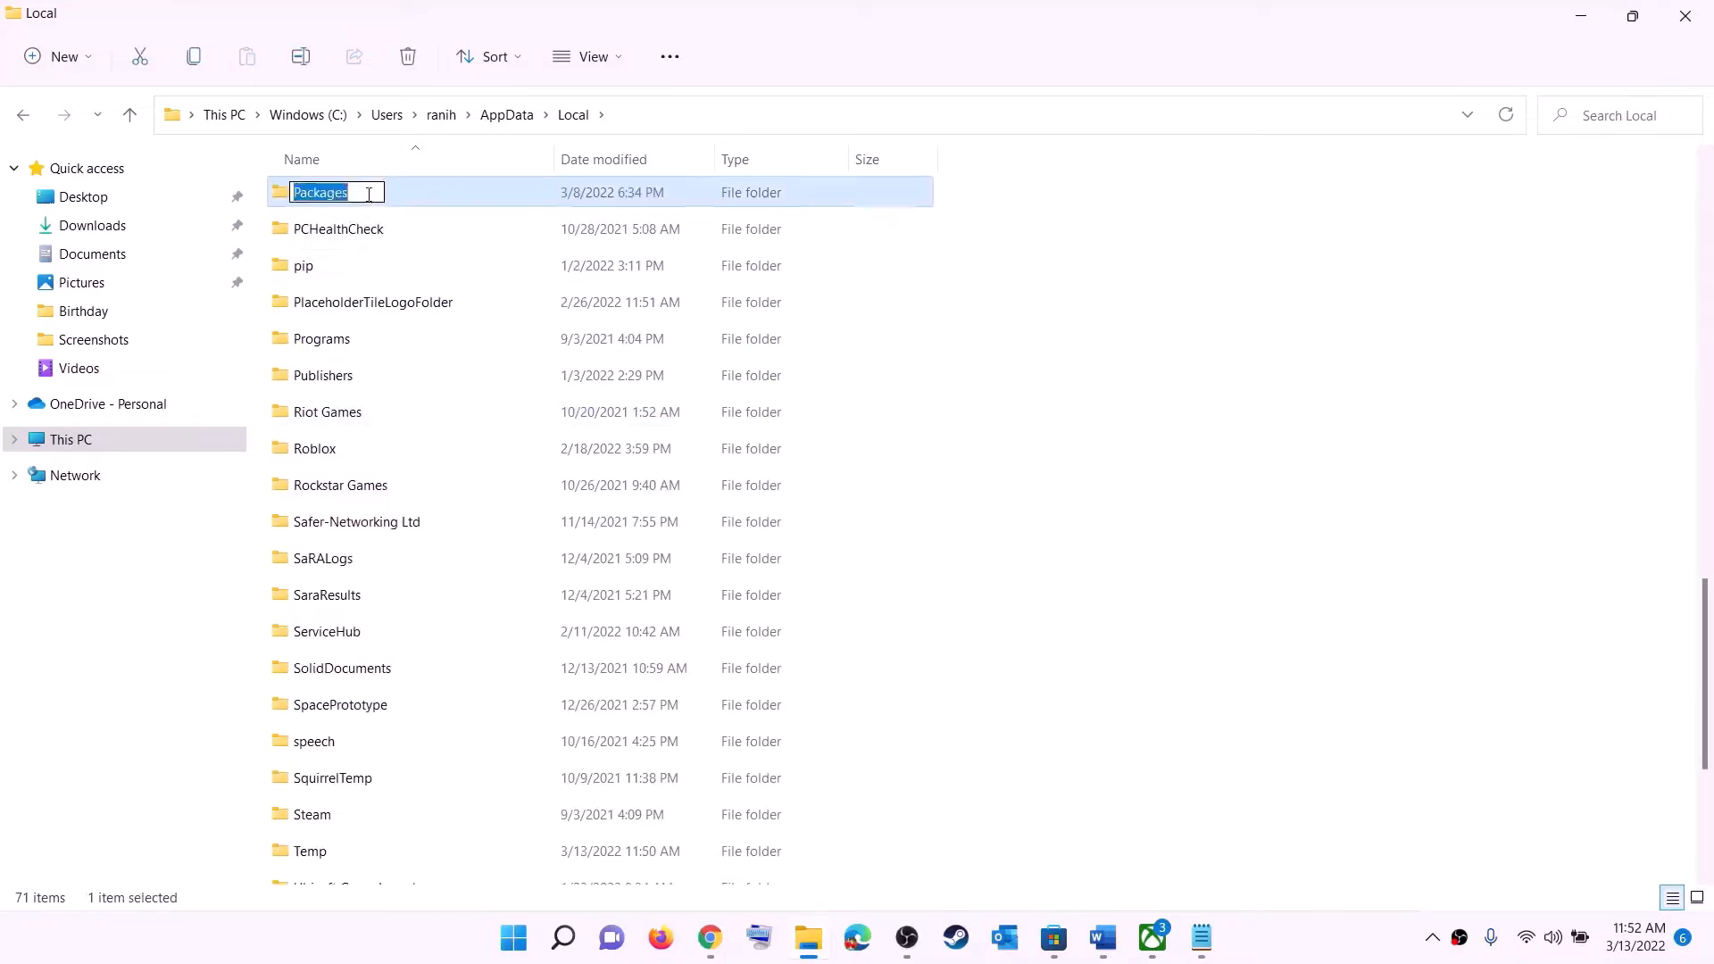
{"action": "double_click", "coordinate": [398, 190]}
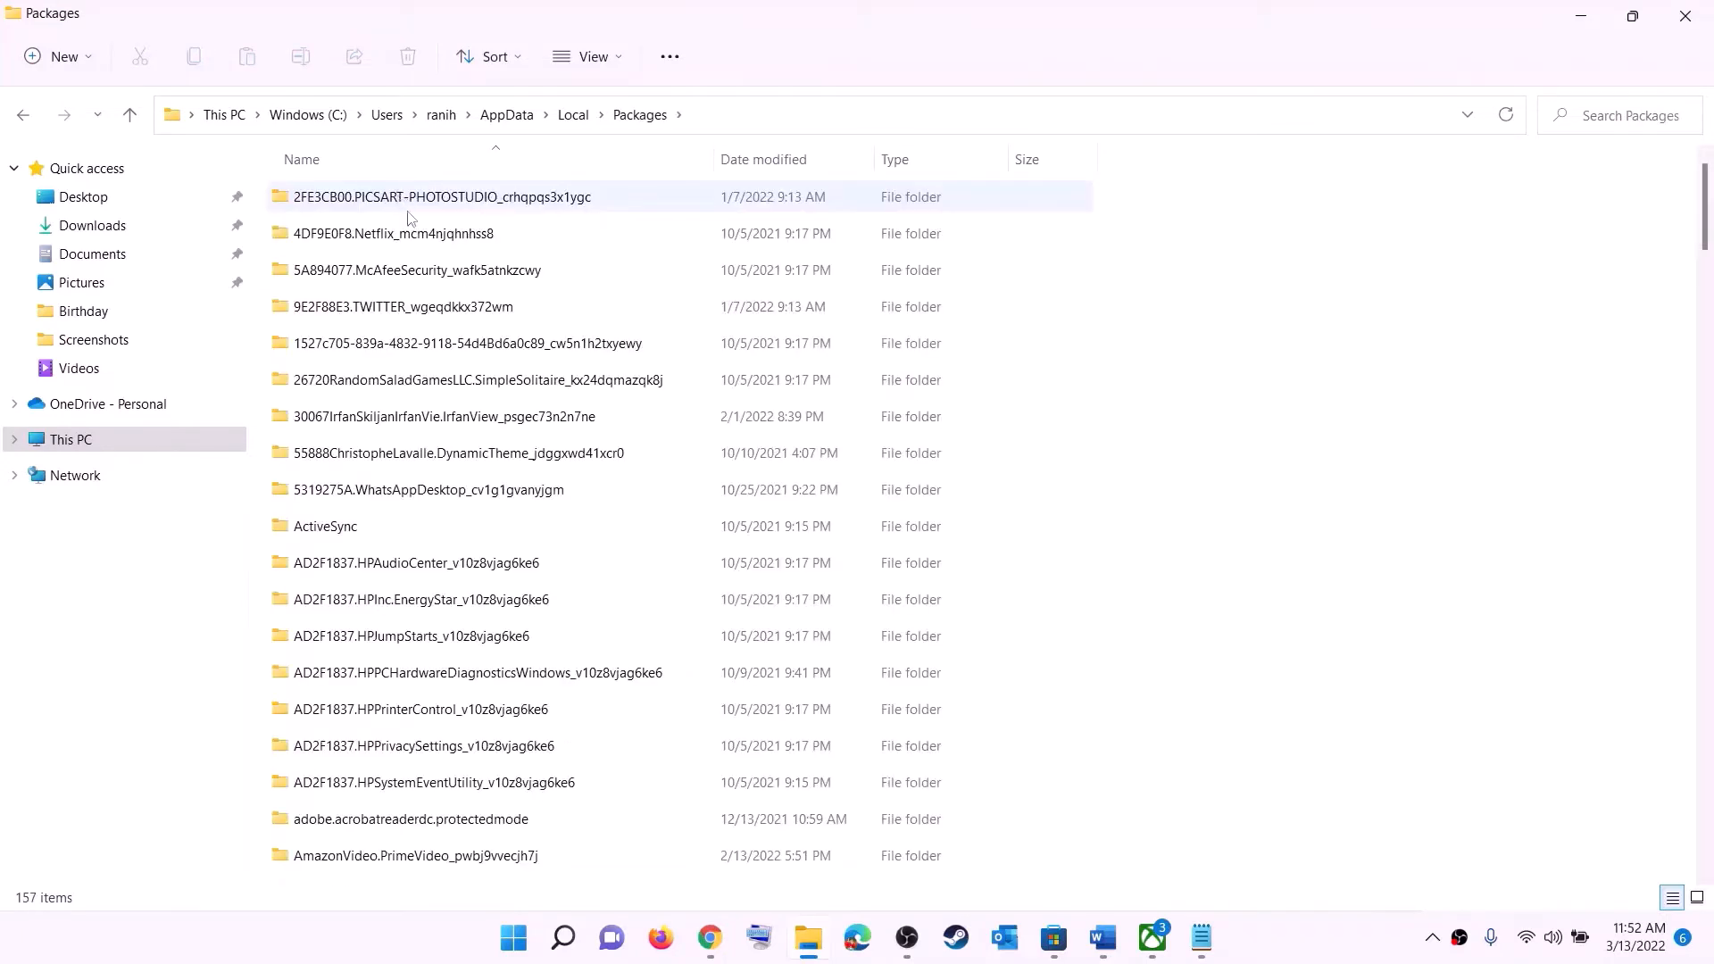
Find and open the Microsoft.WindowsStore_8wekyb3d8bbwe folder in Packages.
{"action": "scroll", "coordinate": [506, 580], "scroll_direction": "down", "scroll_amount": 13}
{"action": "scroll", "coordinate": [506, 580], "scroll_direction": "down", "scroll_amount": 15}
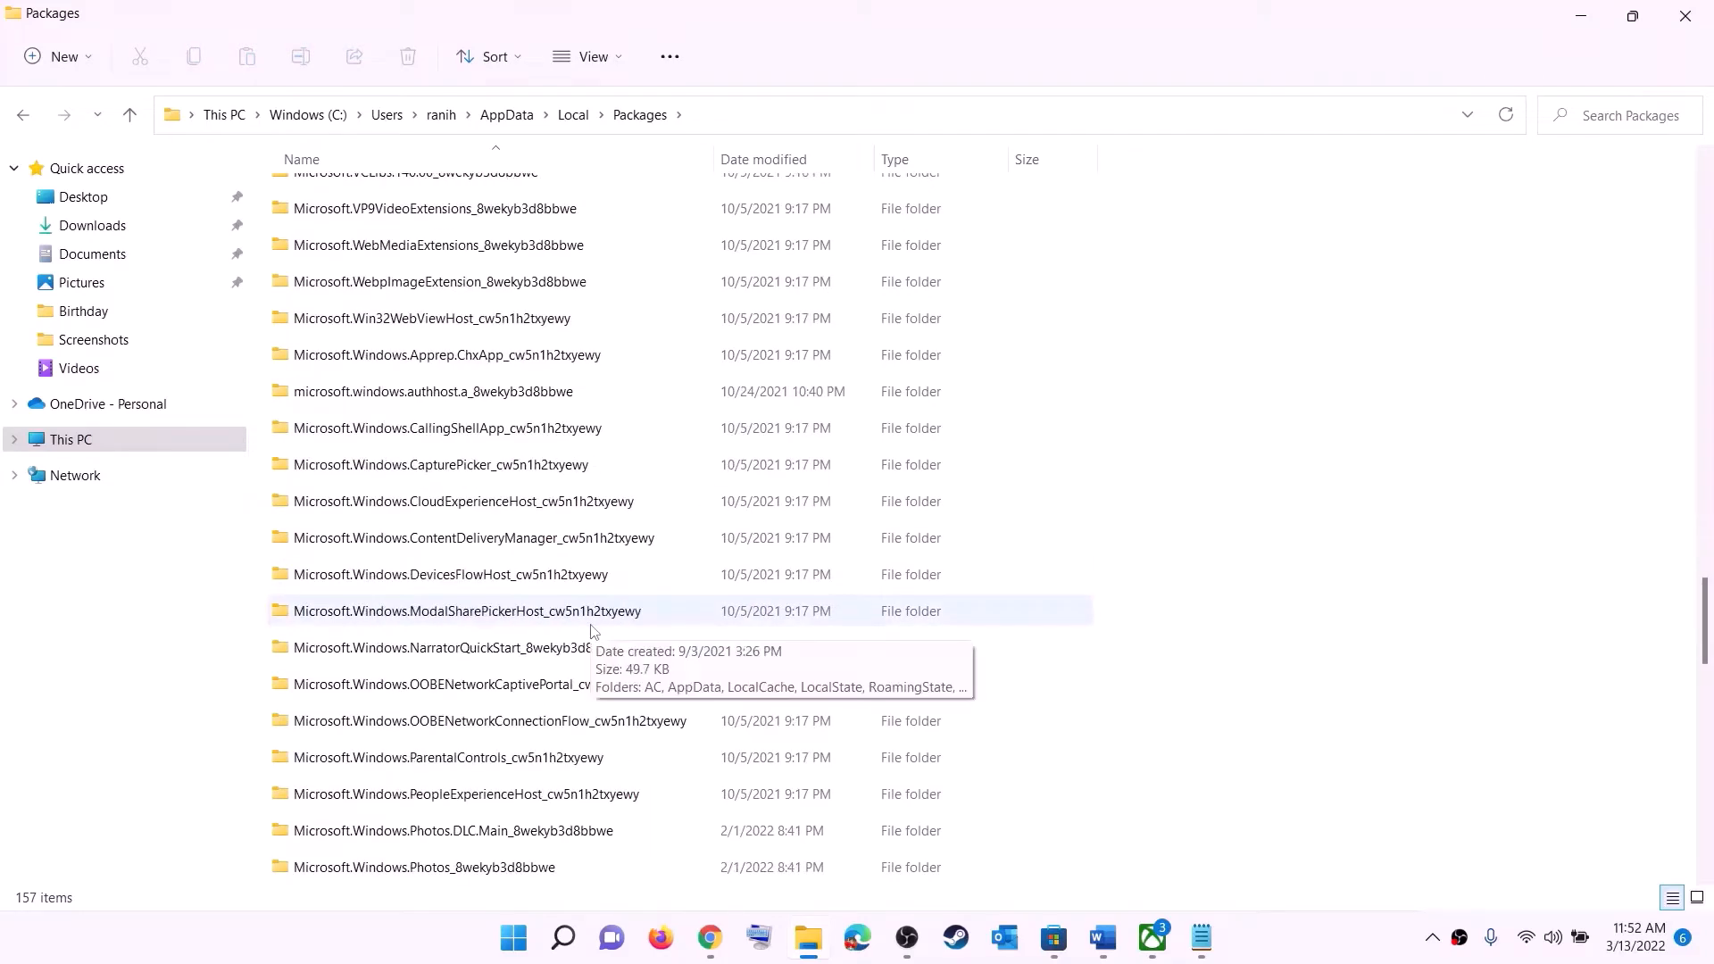
{"action": "scroll", "coordinate": [594, 629], "scroll_direction": "down", "scroll_amount": 6}
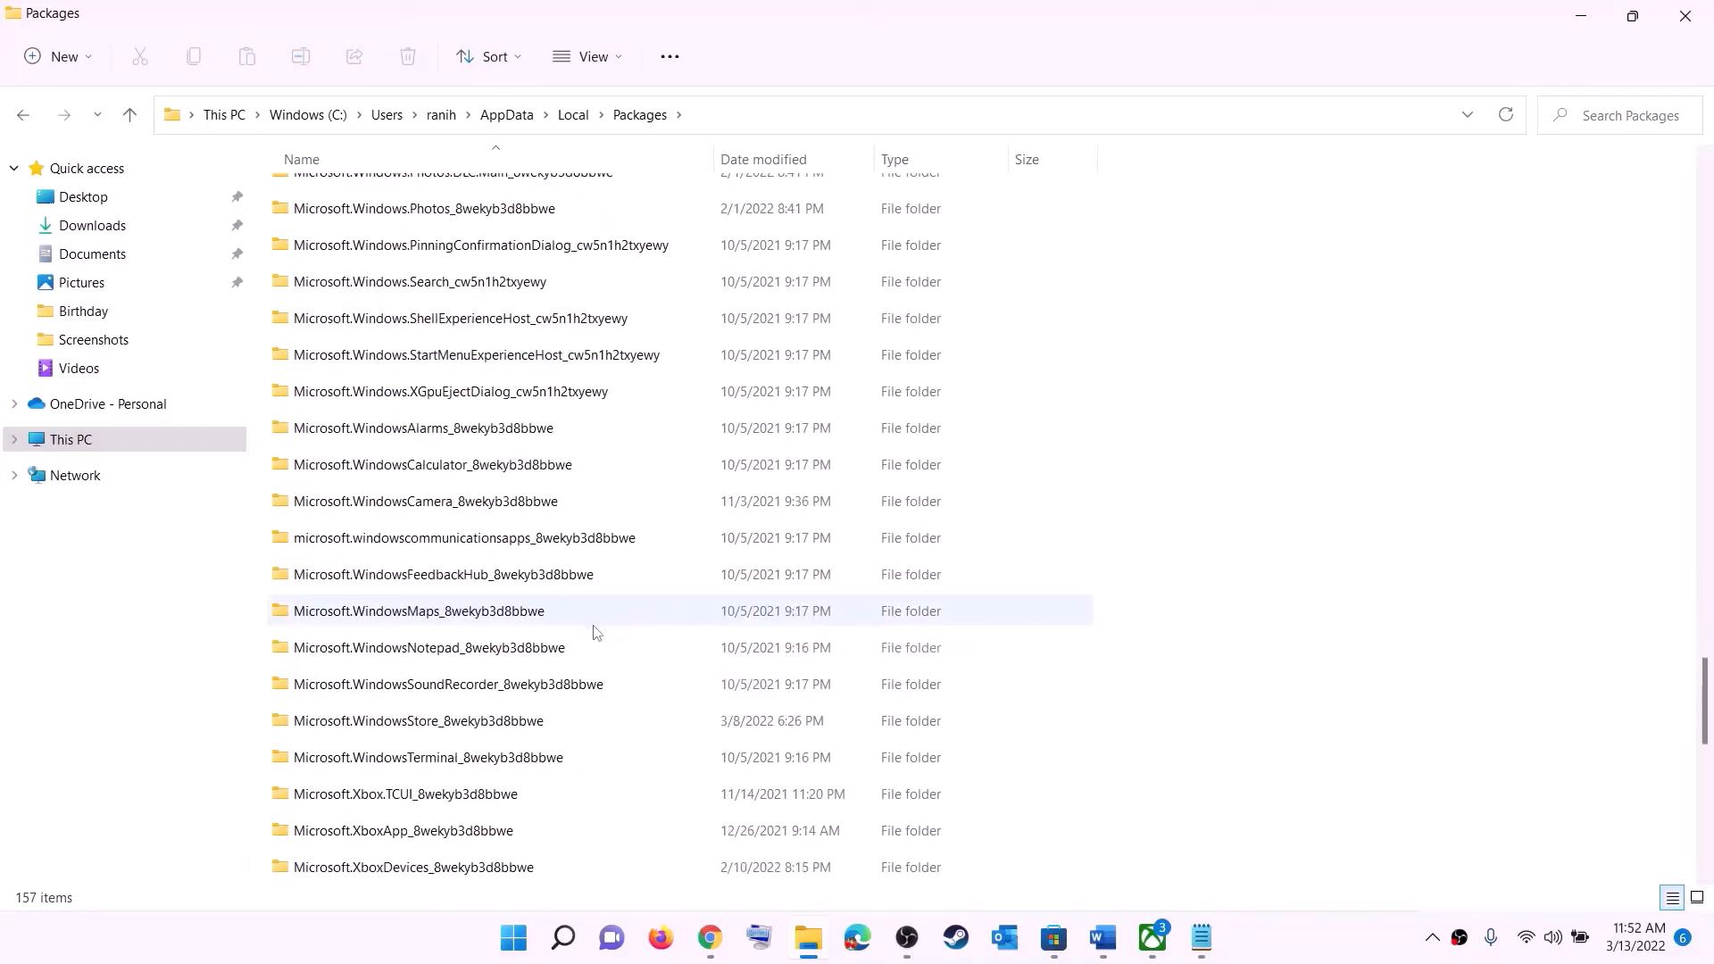
{"action": "left_click", "coordinate": [387, 721]}
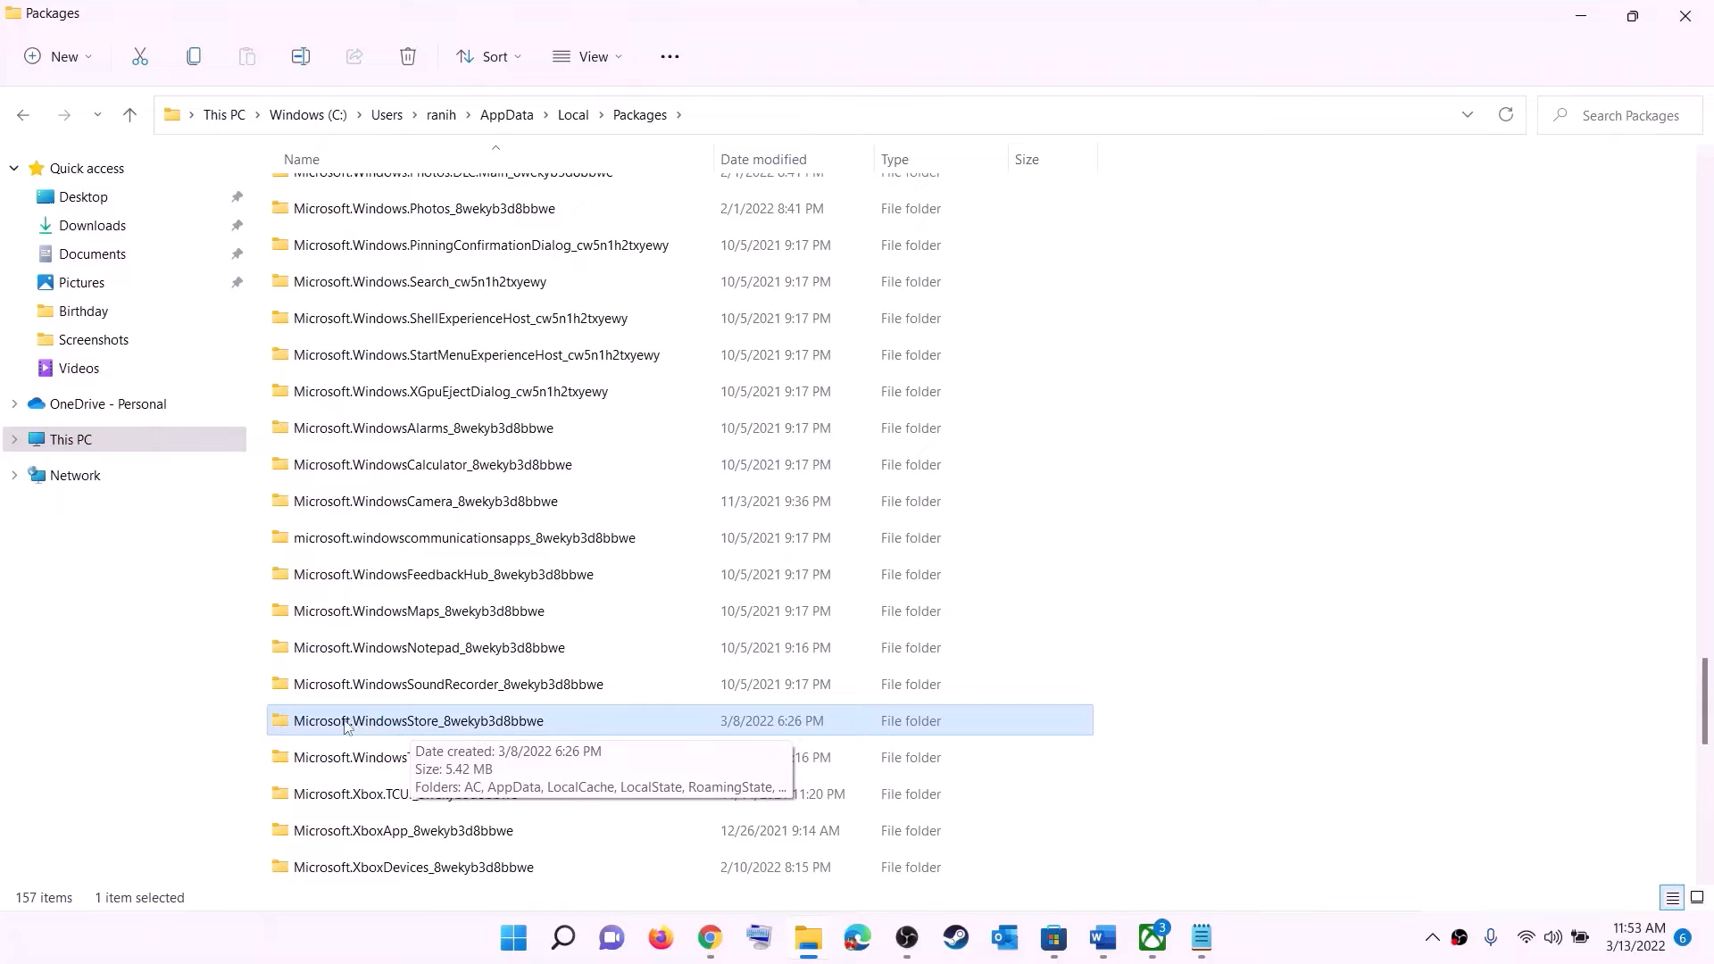
{"action": "left_click", "coordinate": [345, 721]}
{"action": "left_click", "coordinate": [626, 722]}
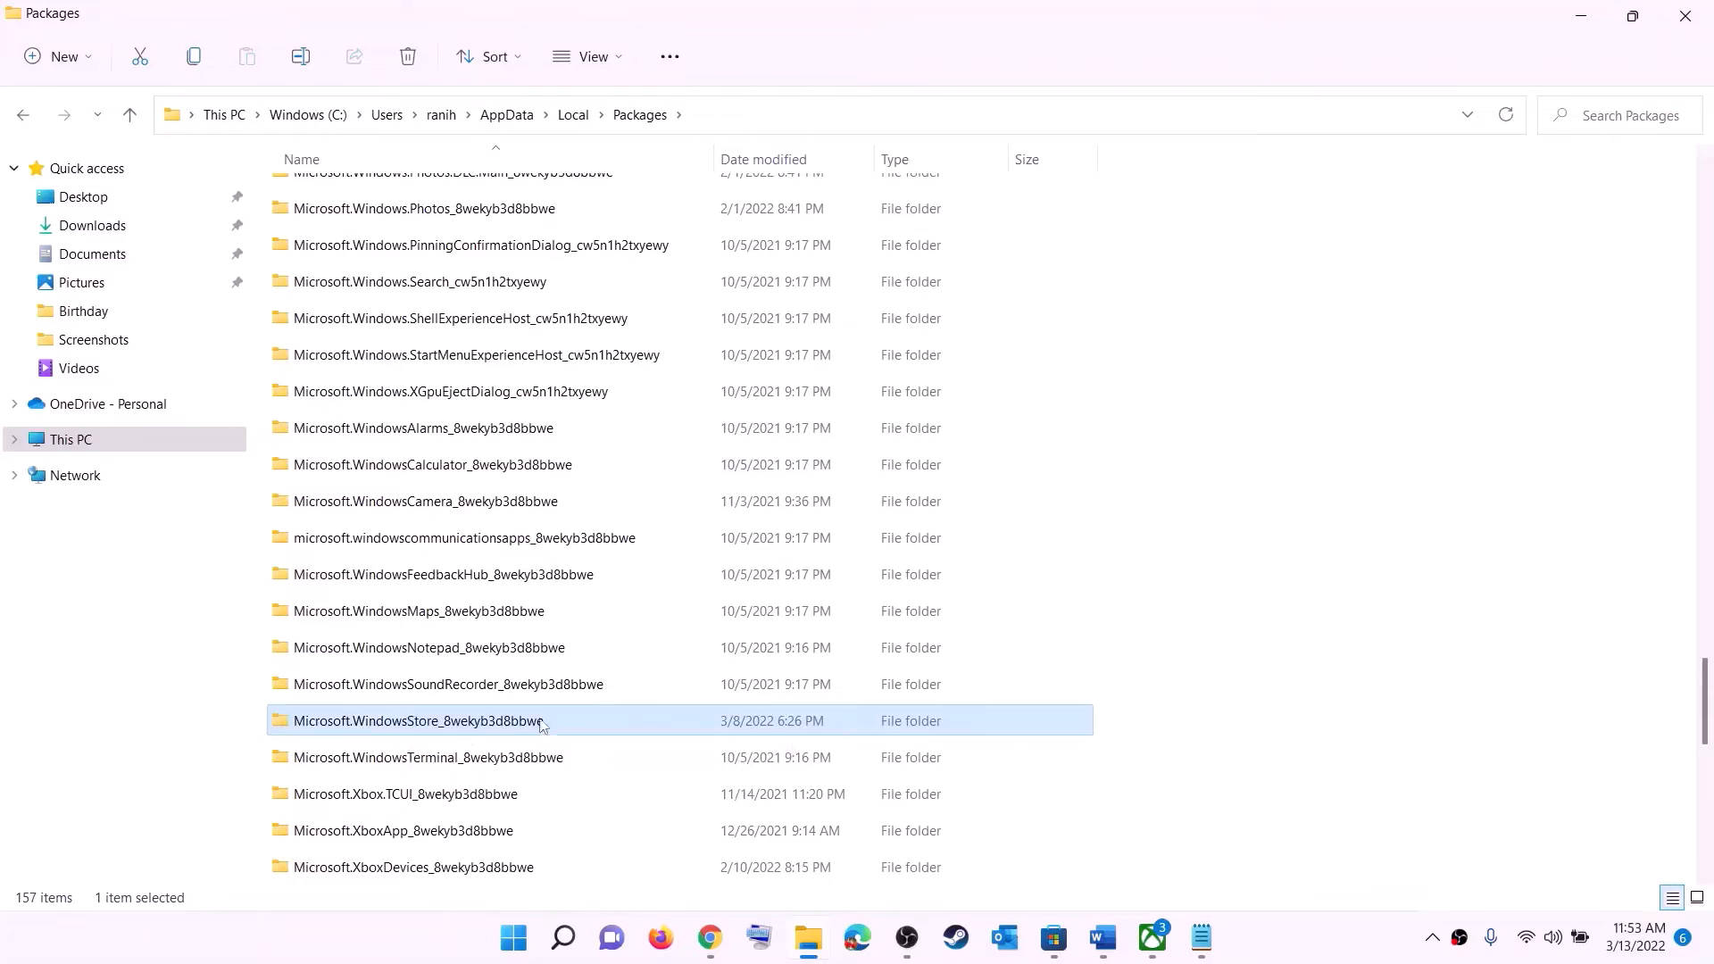
{"action": "left_click", "coordinate": [542, 723]}
{"action": "double_click", "coordinate": [605, 727]}
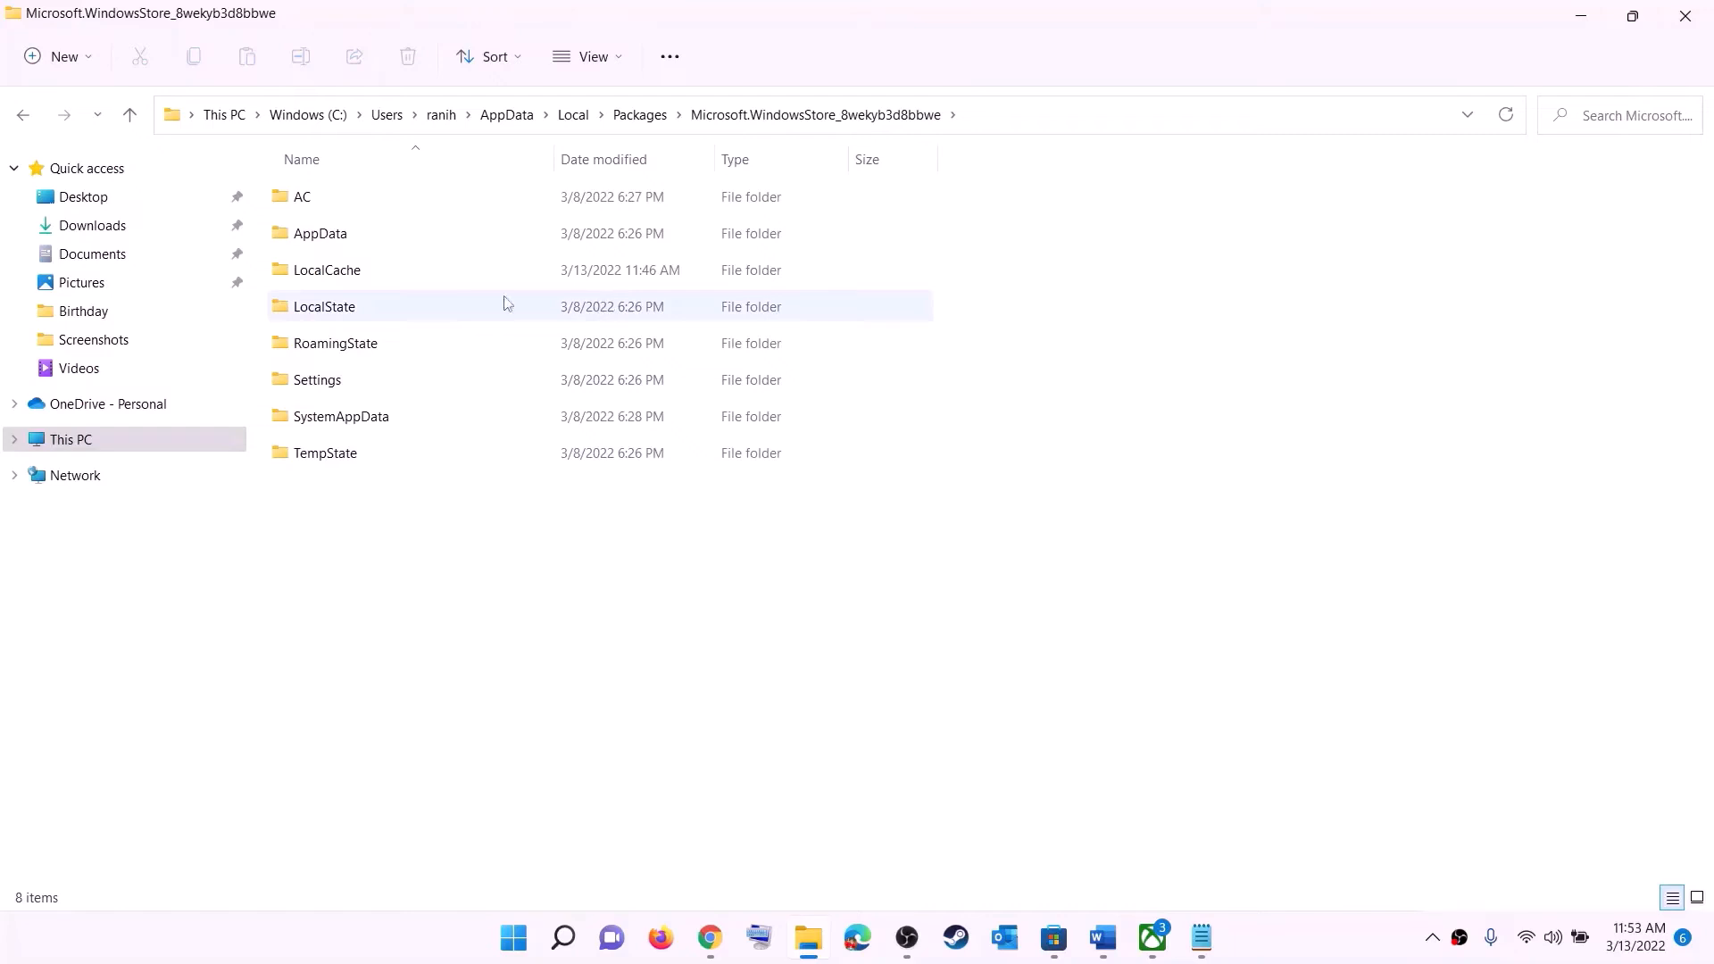
Delete the LocalCache folder from the Microsoft Store package folder.
{"action": "left_click", "coordinate": [327, 275]}
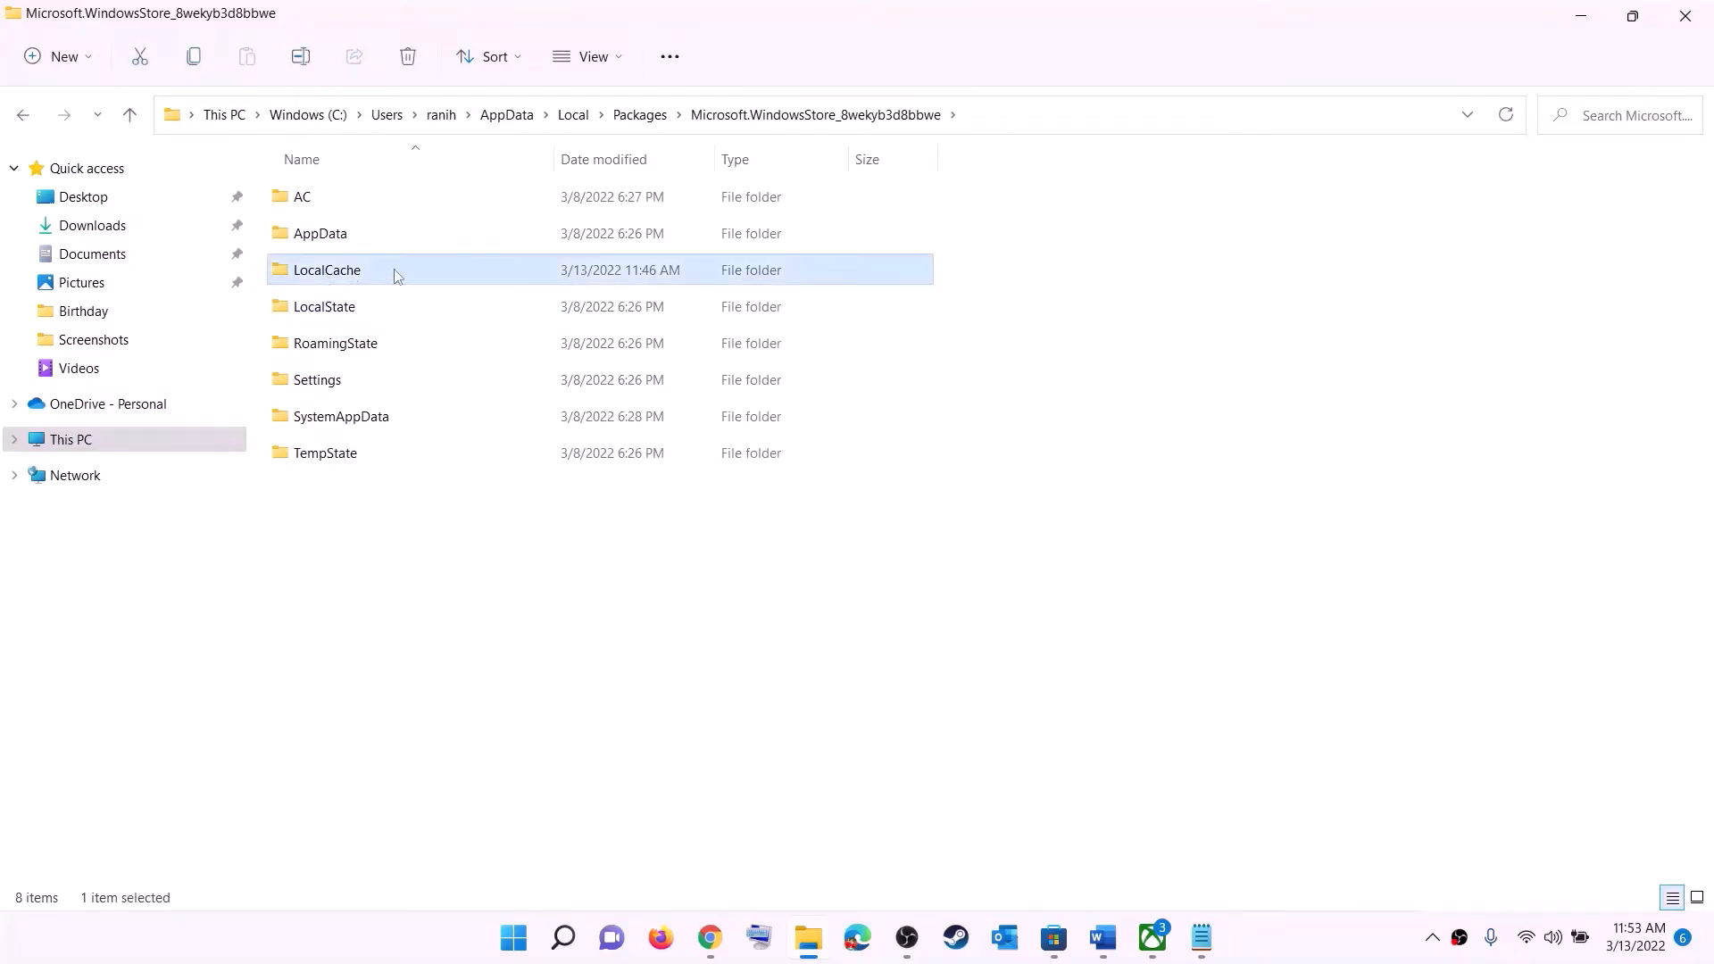
{"action": "right_click", "coordinate": [343, 278]}
{"action": "left_click", "coordinate": [503, 301]}
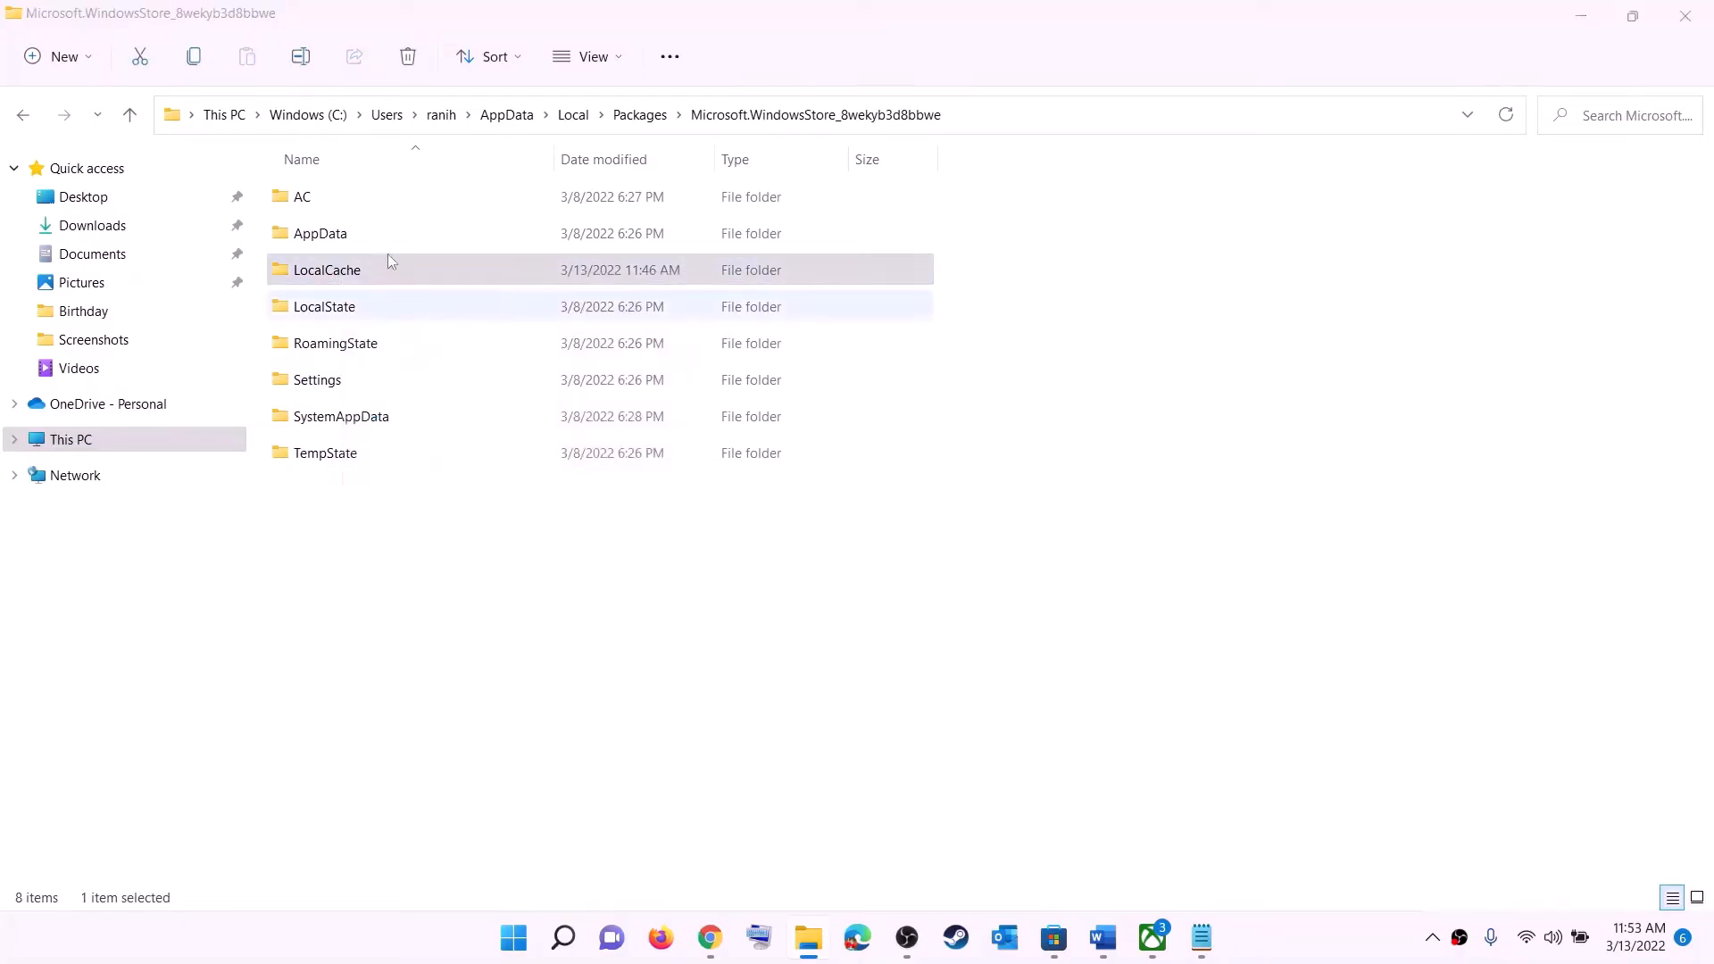
Show where the PC's power options are without restarting, and close File Explorer to return to the Word document.
{"action": "left_click", "coordinate": [516, 937]}
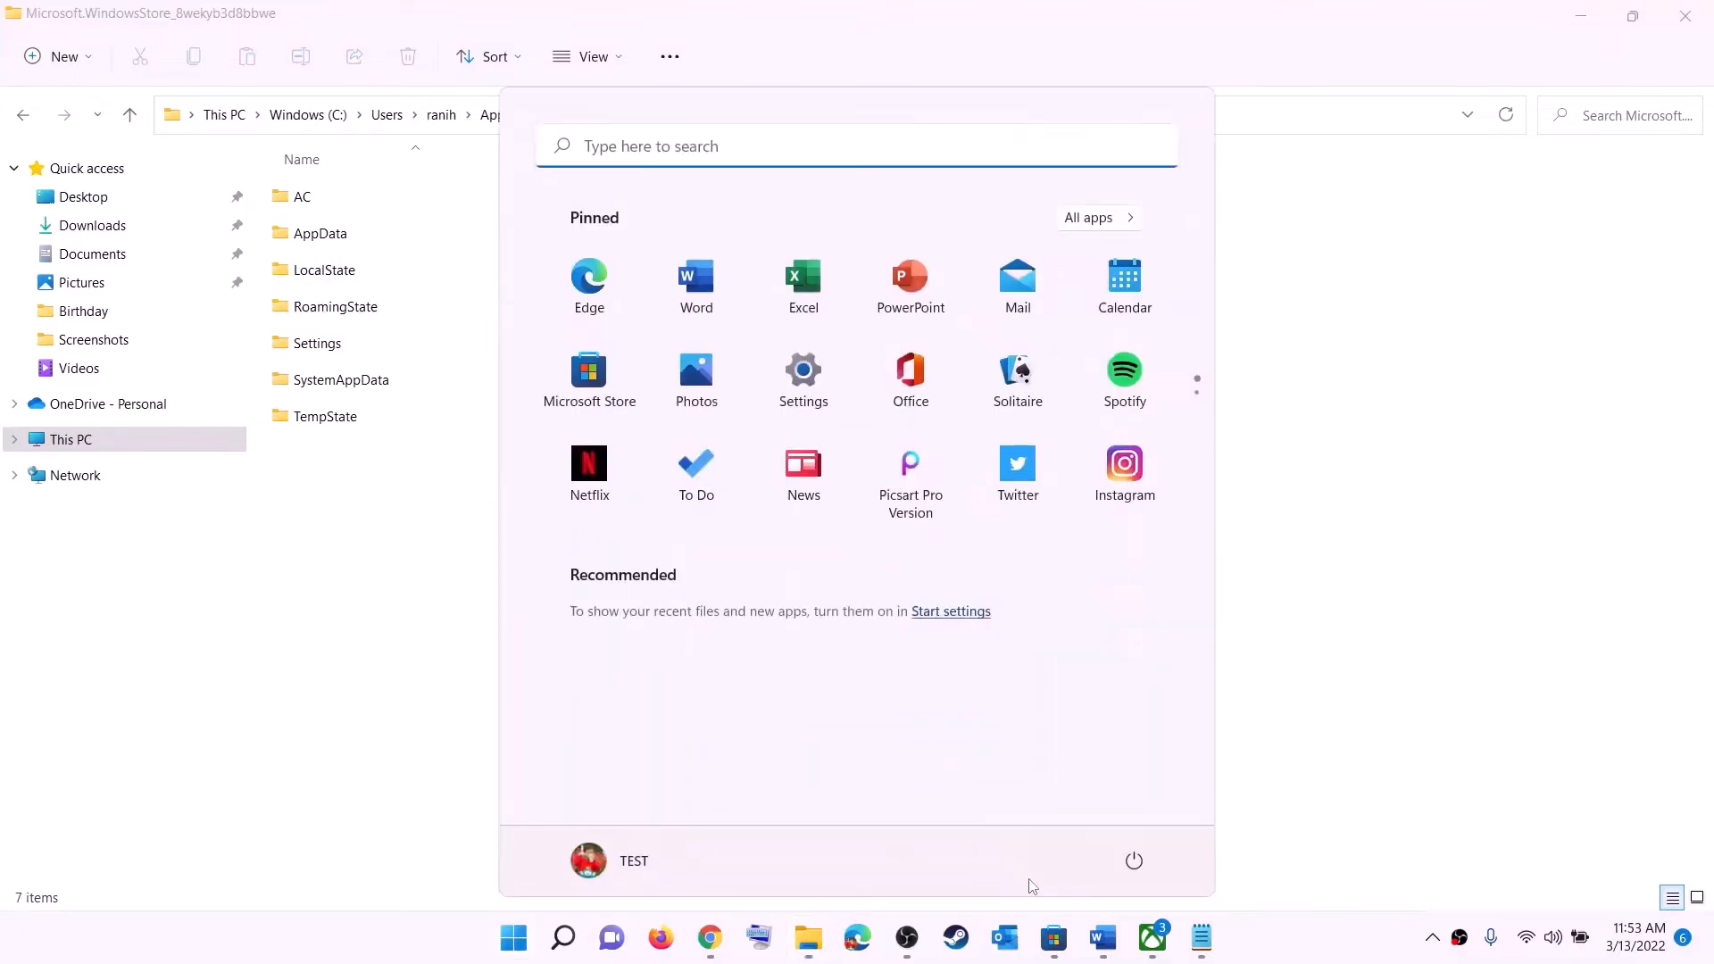
{"action": "left_click", "coordinate": [1132, 867]}
{"action": "left_click", "coordinate": [1380, 683]}
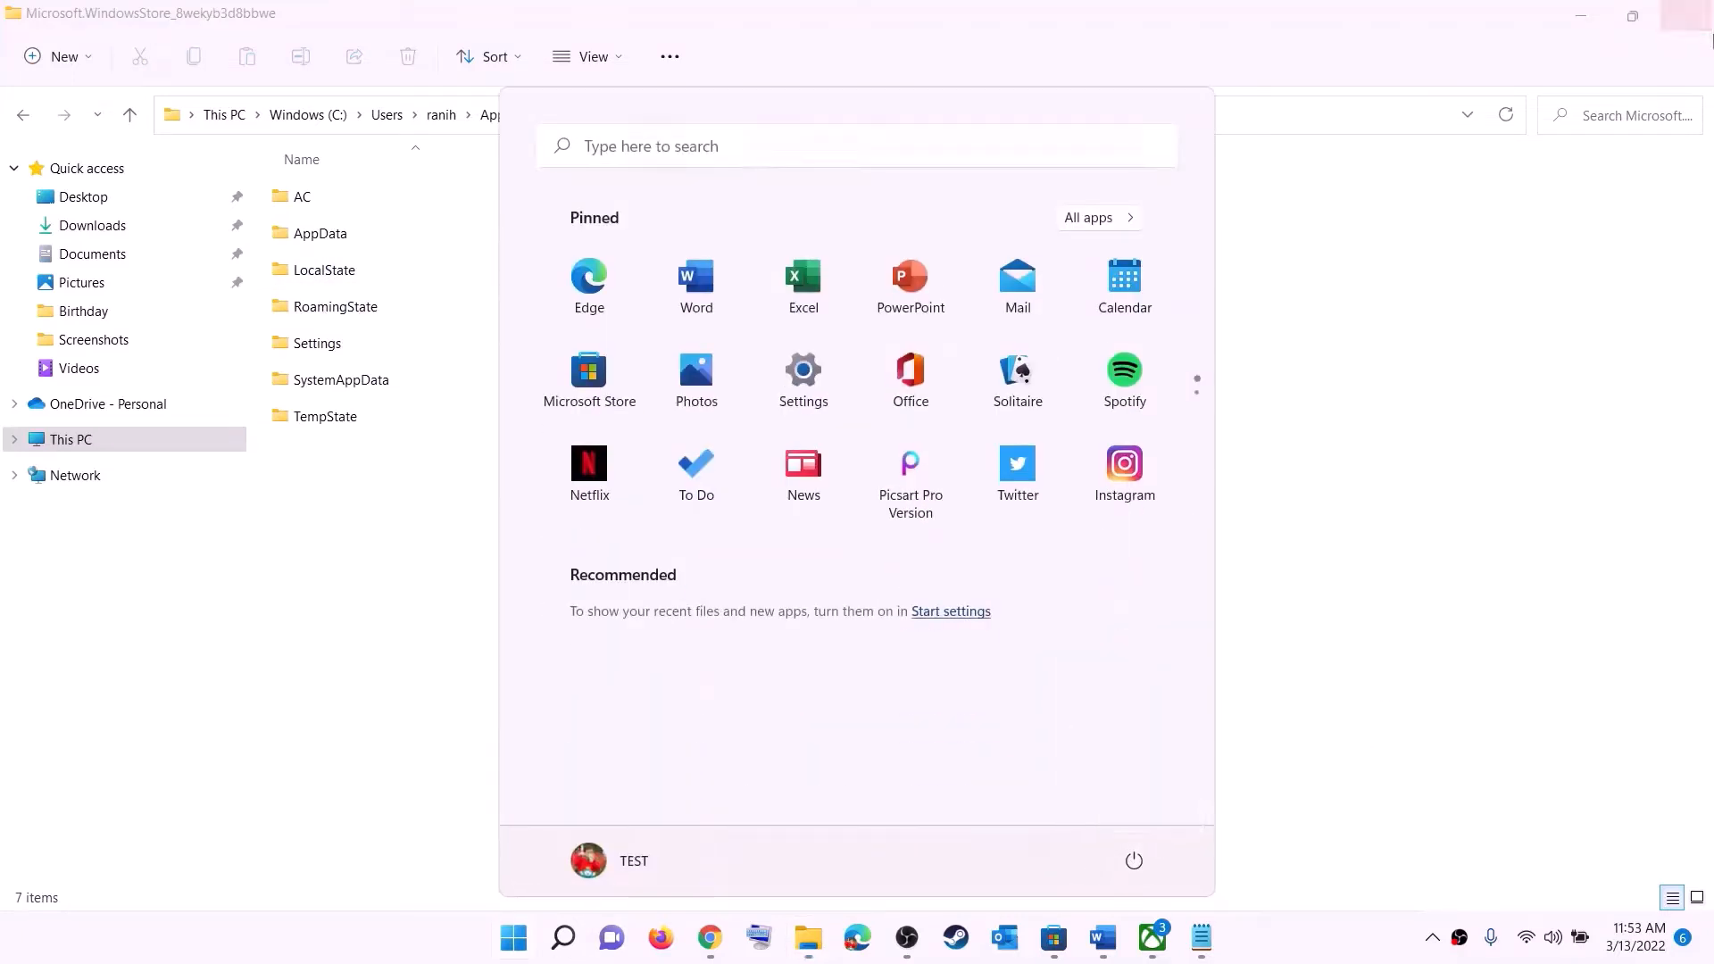
{"action": "left_click", "coordinate": [1381, 686]}
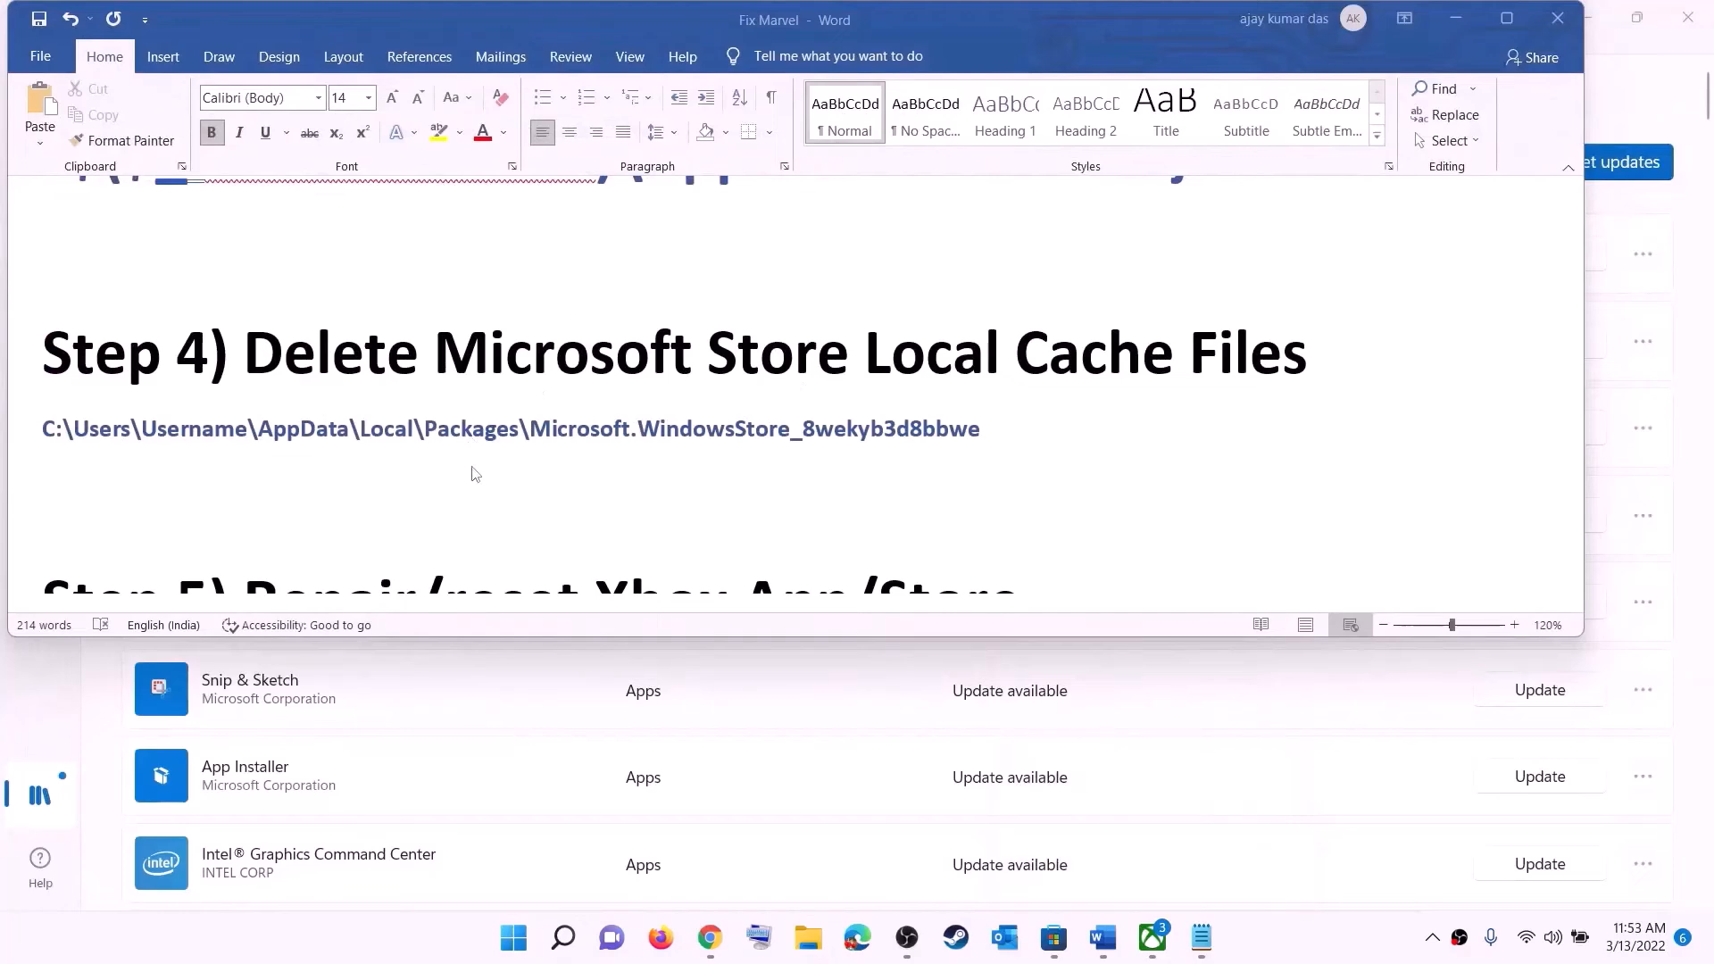
Go to Step 5 in the document, highlight its reset wording, and open the Xbox app's settings page.
{"action": "scroll", "coordinate": [475, 473], "scroll_direction": "down", "scroll_amount": 3}
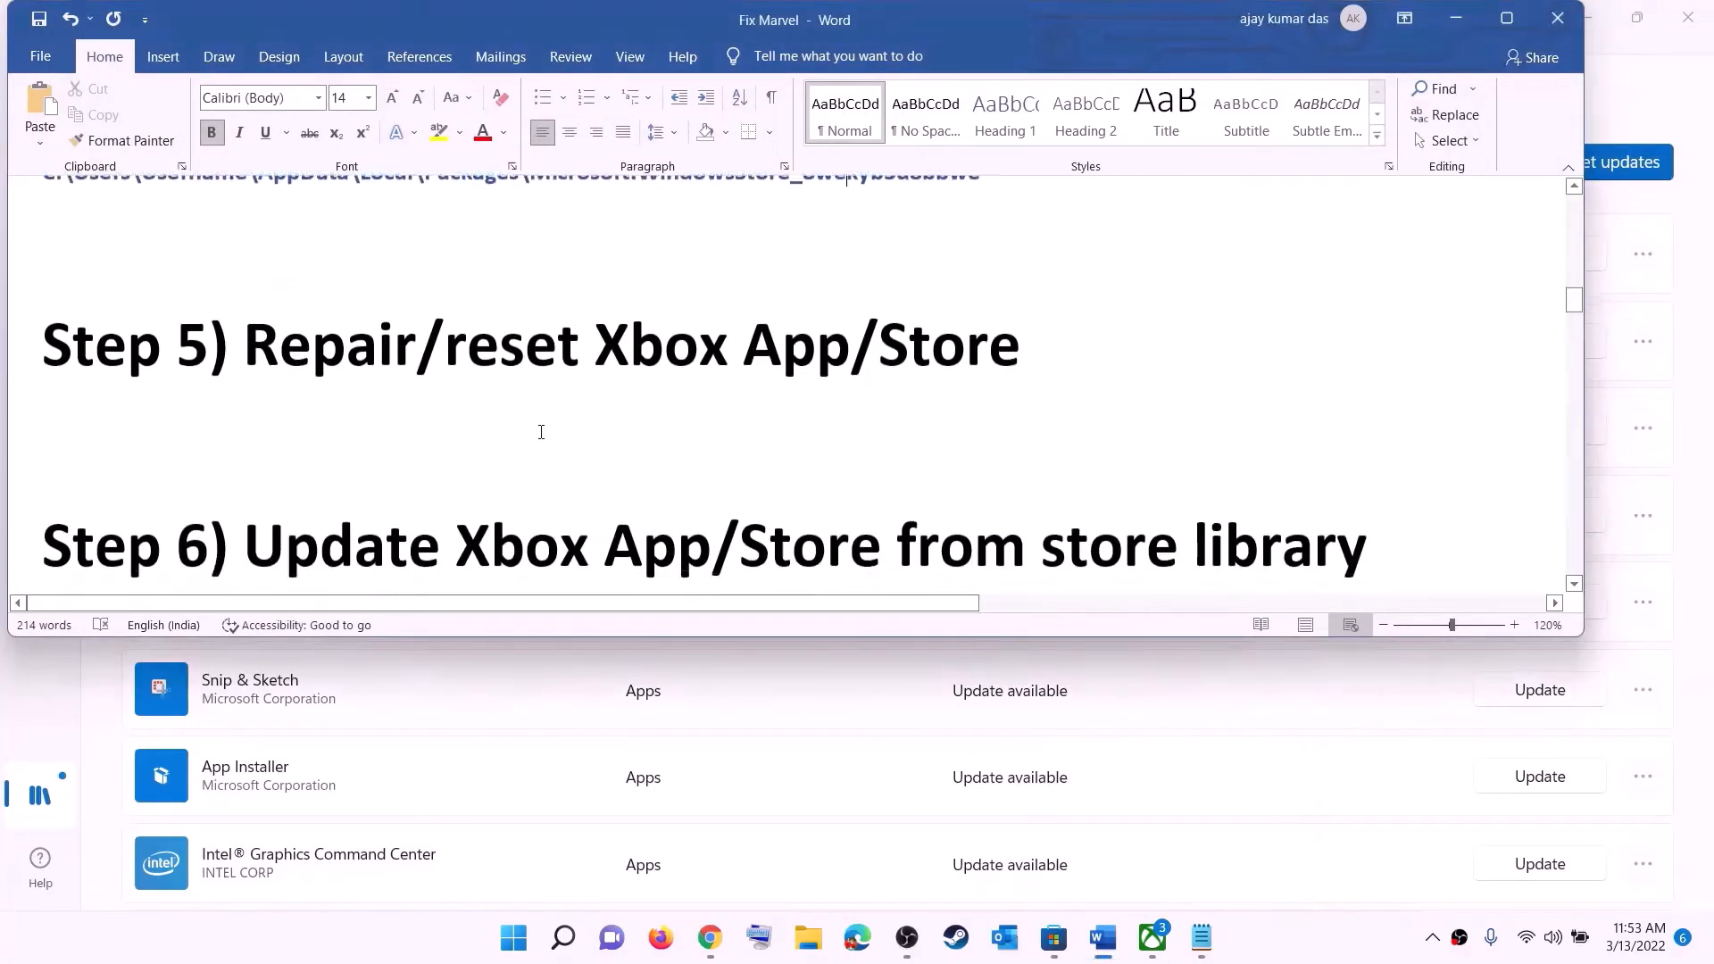
{"action": "scroll", "coordinate": [482, 478], "scroll_direction": "up", "scroll_amount": 2}
{"action": "left_click_drag", "start_coordinate": [417, 473], "coordinate": [1048, 460]}
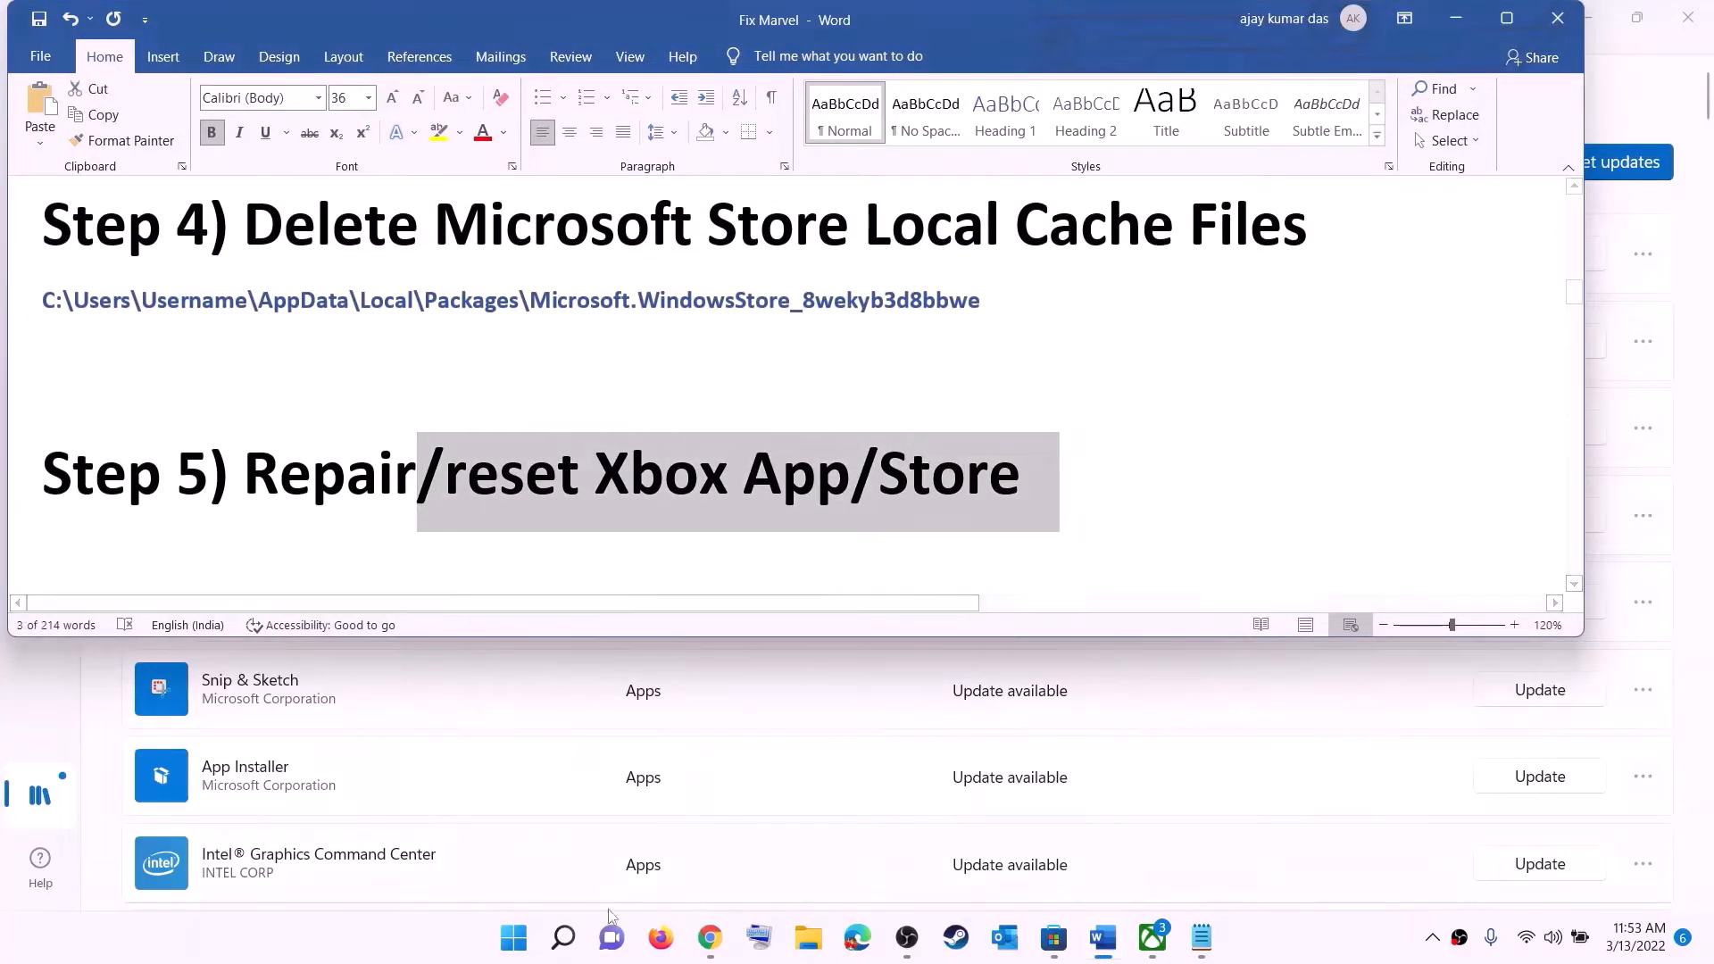
{"action": "left_click", "coordinate": [509, 940]}
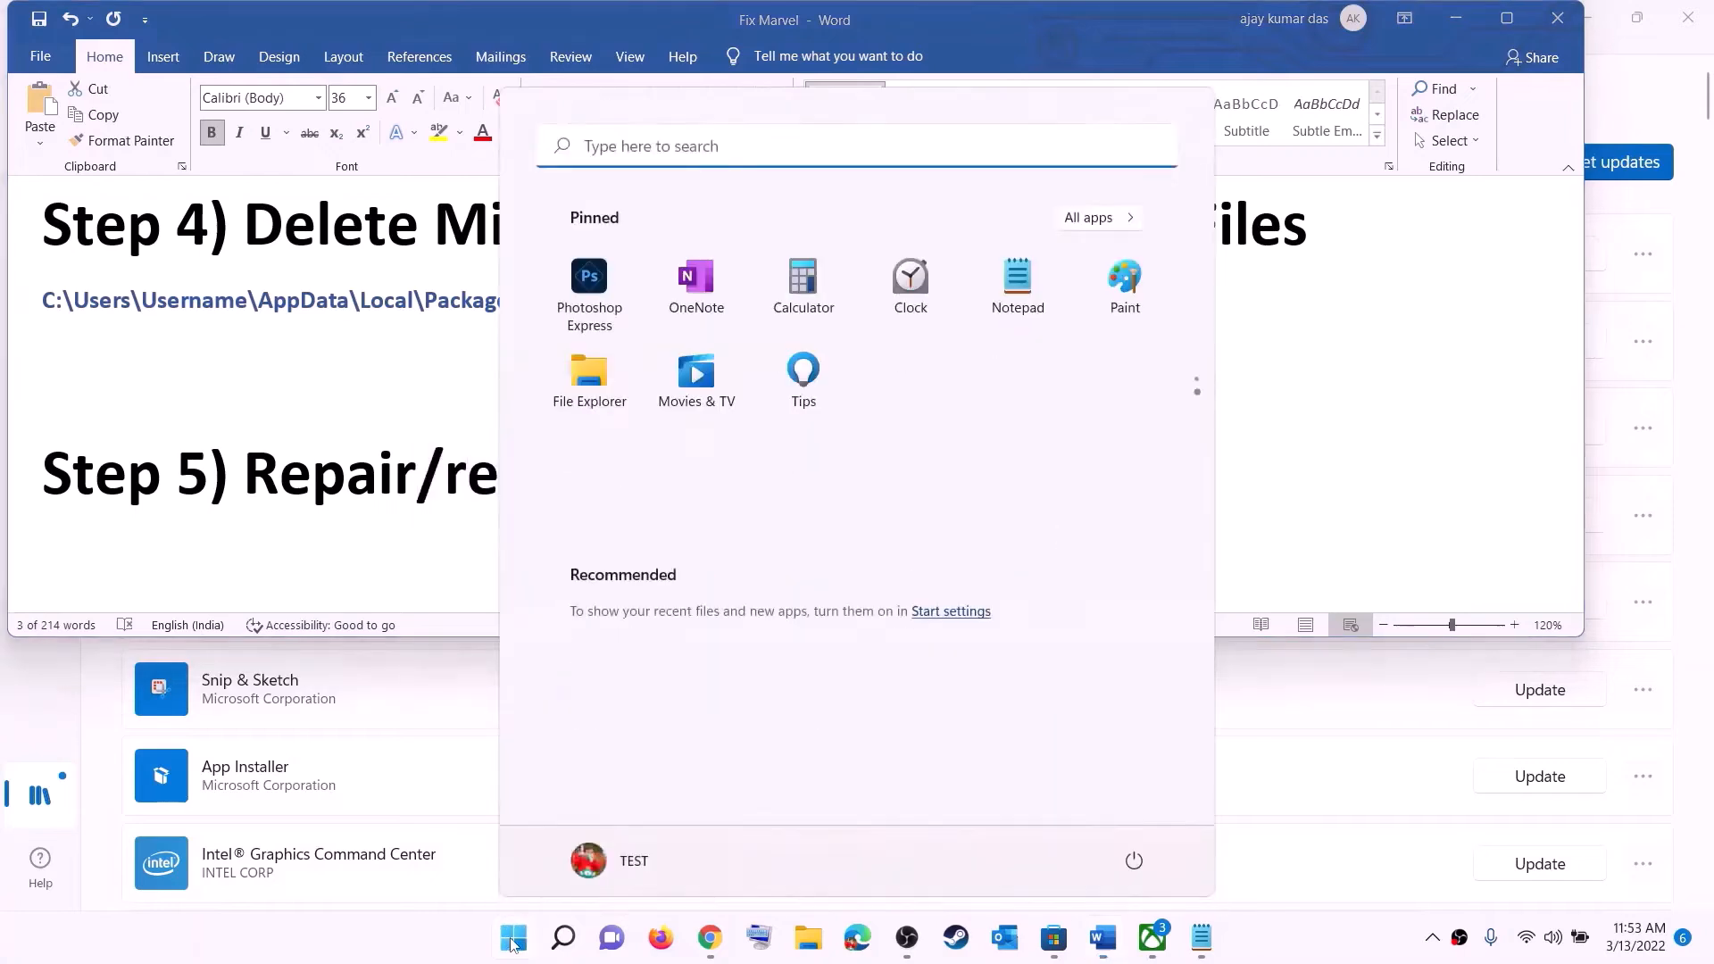
{"action": "type", "text": "xbox"}
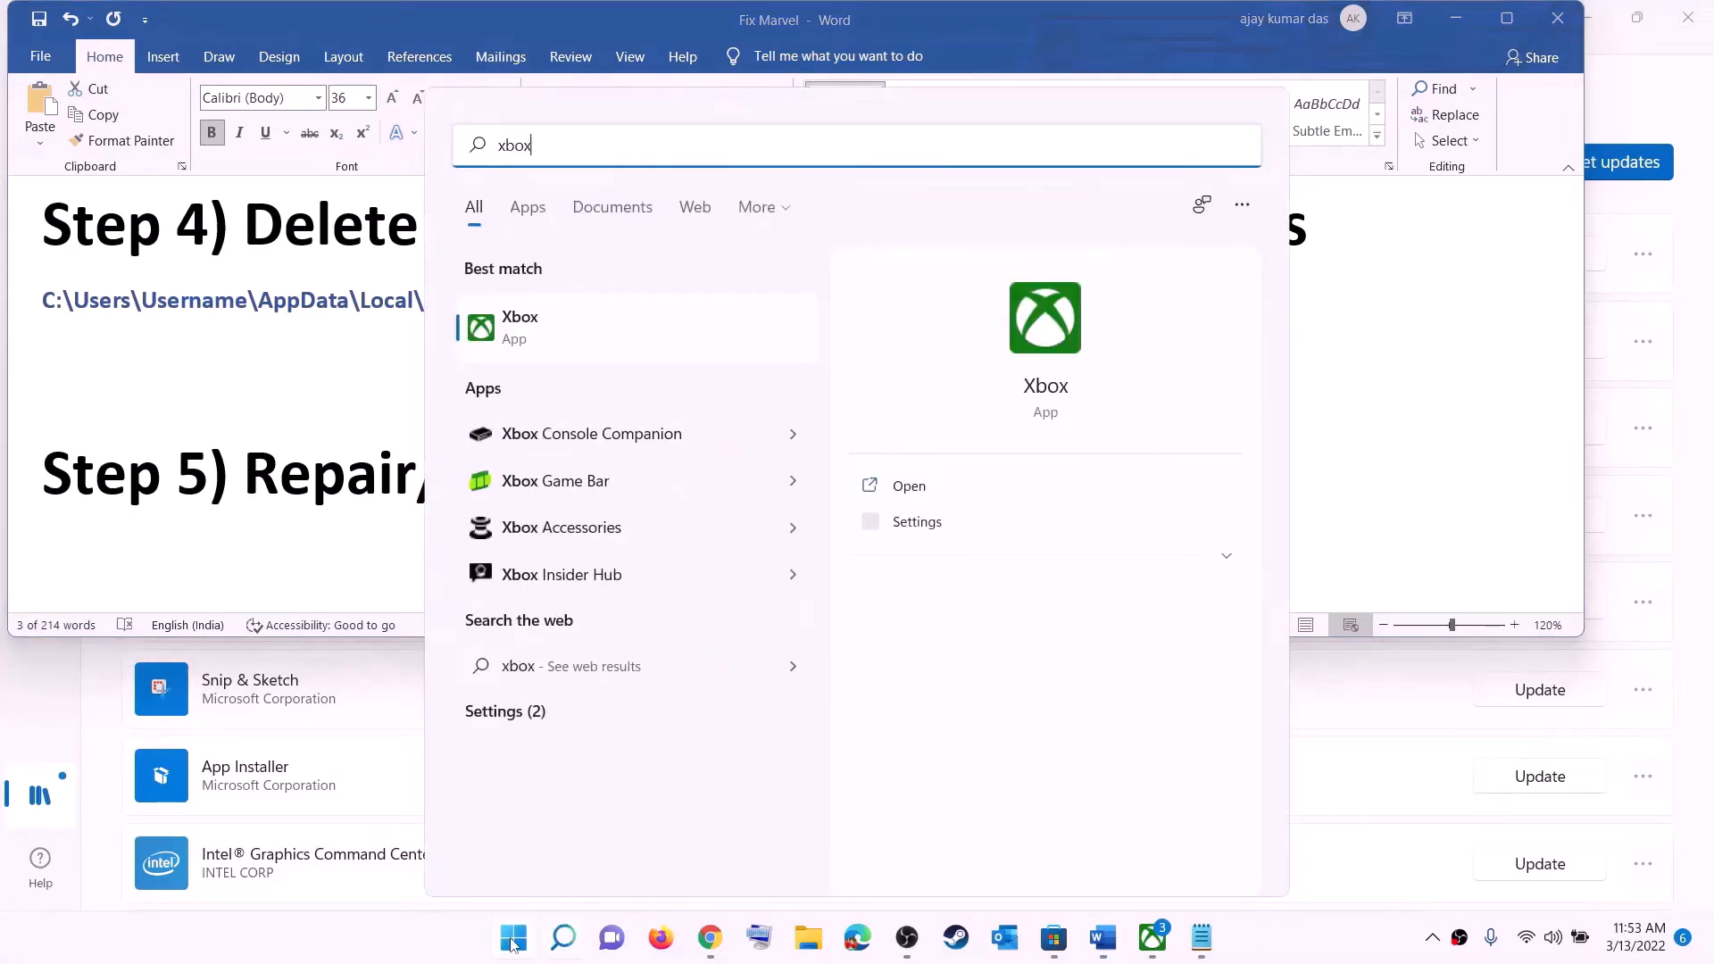
{"action": "right_click", "coordinate": [536, 335]}
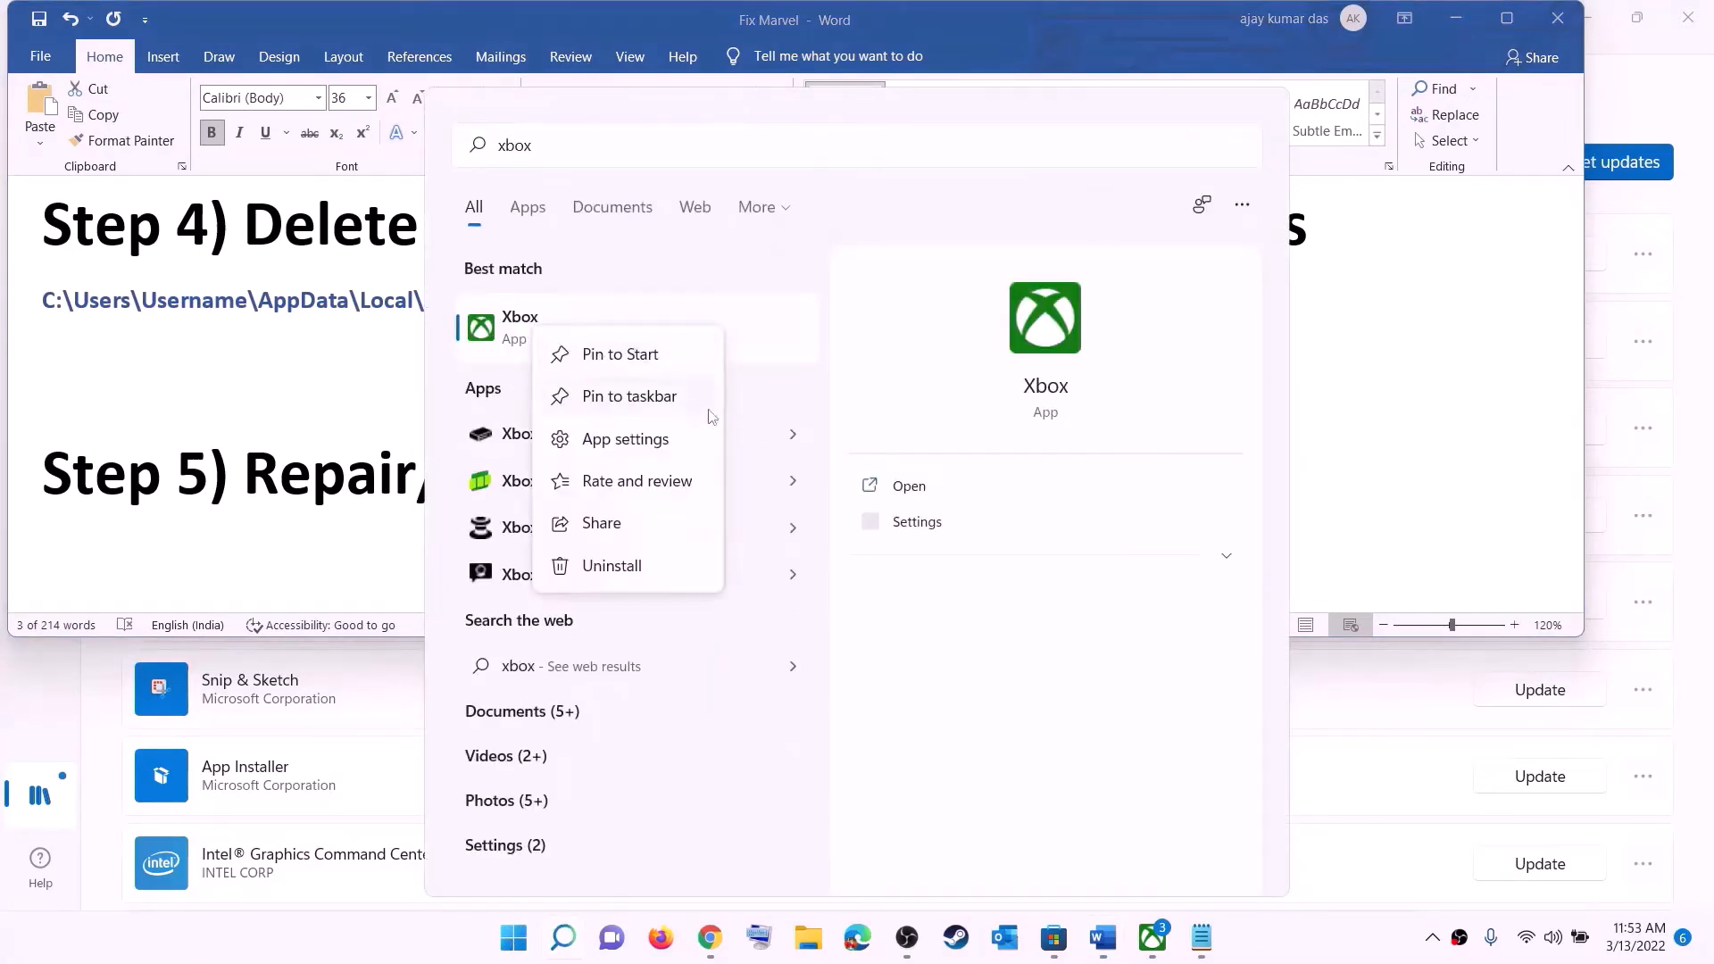
{"action": "left_click", "coordinate": [642, 448]}
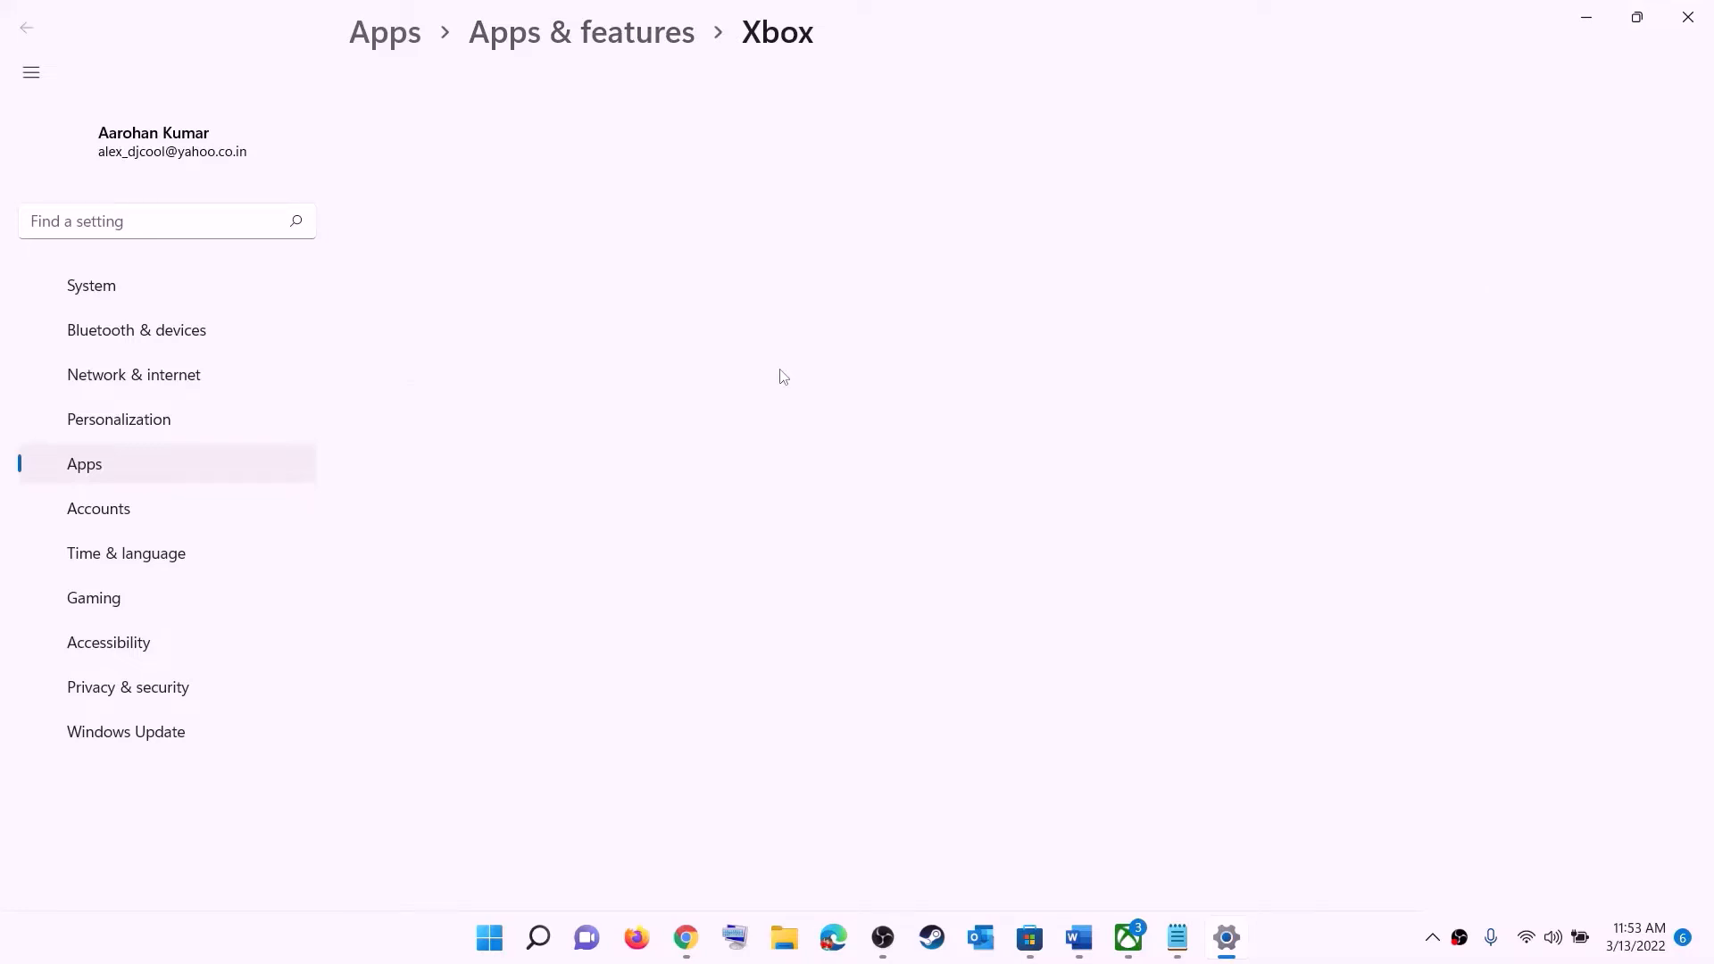
Repair the Xbox app, then reset it and accept the deletion of its data.
{"action": "scroll", "coordinate": [650, 593], "scroll_direction": "down", "scroll_amount": 10}
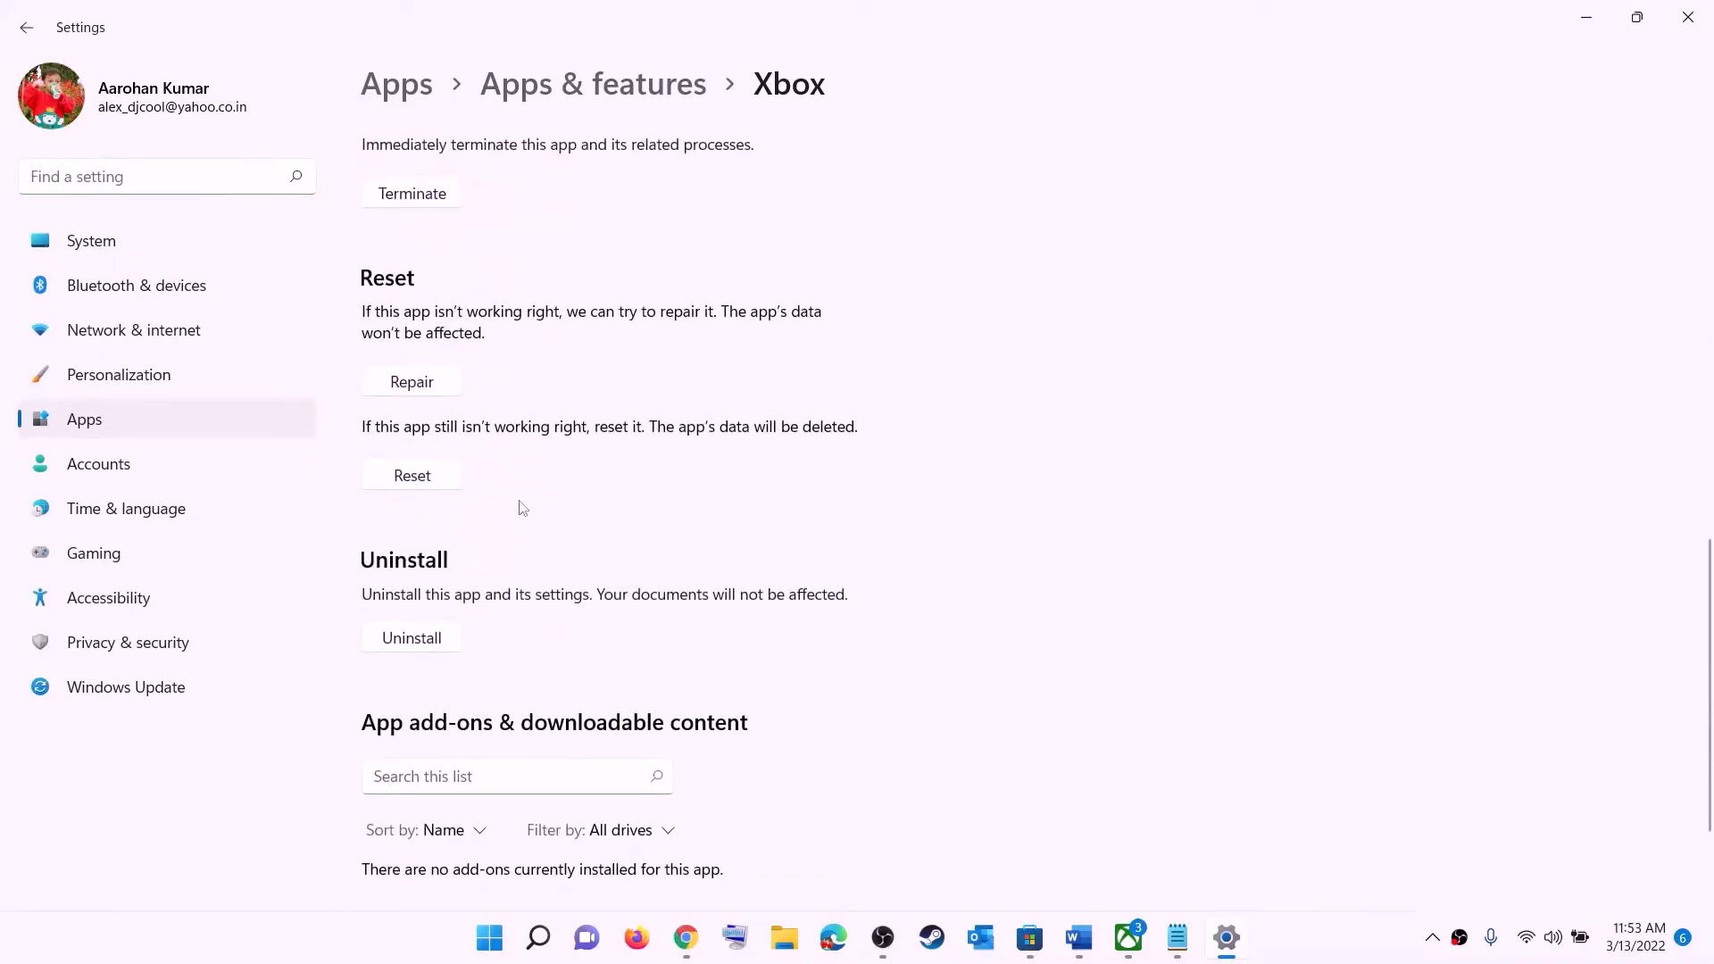
{"action": "left_click", "coordinate": [412, 384]}
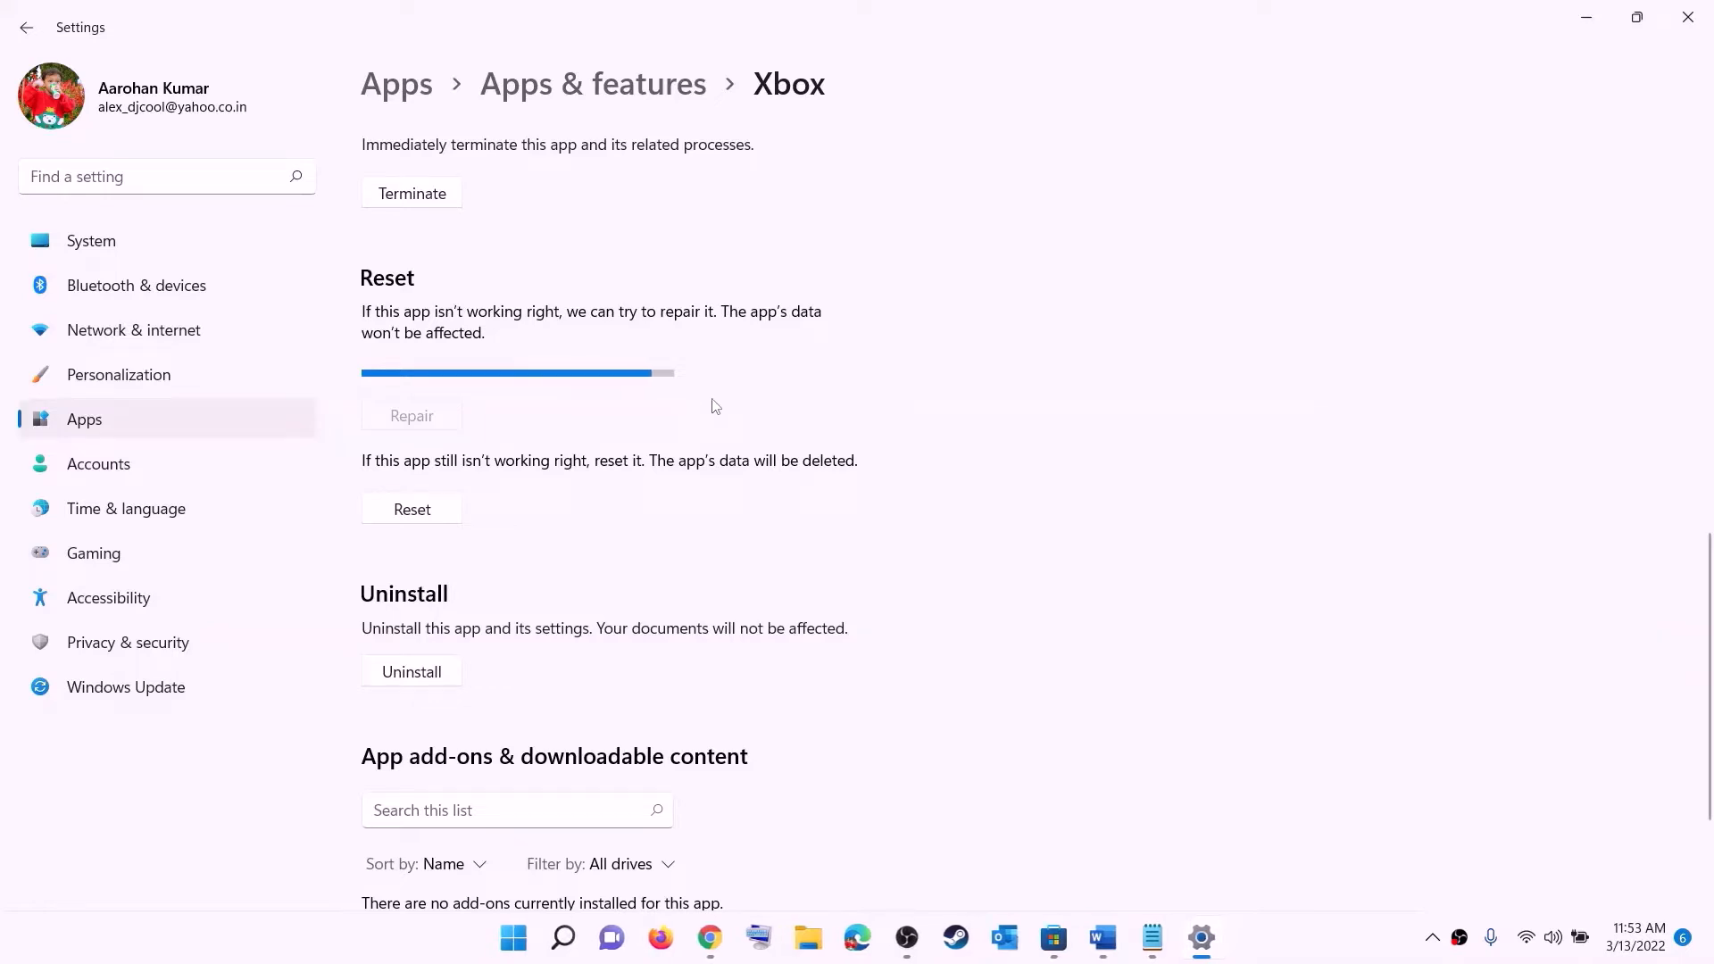
{"action": "left_click", "coordinate": [407, 477]}
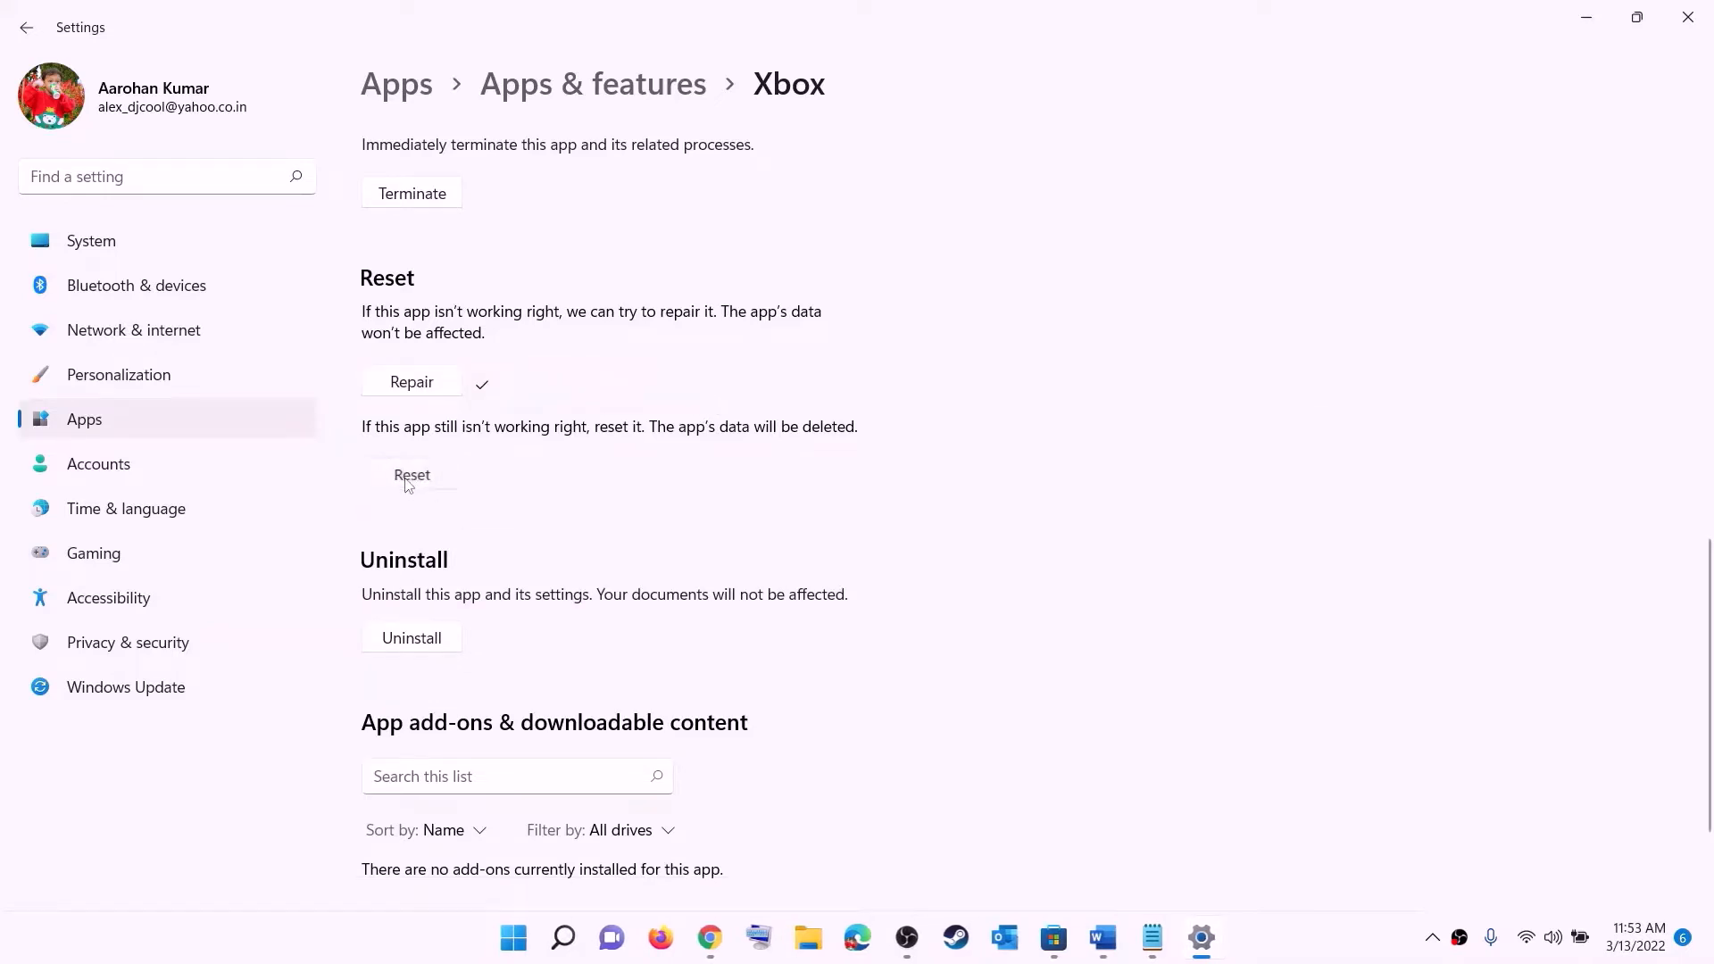
{"action": "left_click", "coordinate": [512, 419]}
Search for the Microsoft Store app and open its app settings page.
{"action": "left_click", "coordinate": [511, 944]}
{"action": "type", "text": "store"}
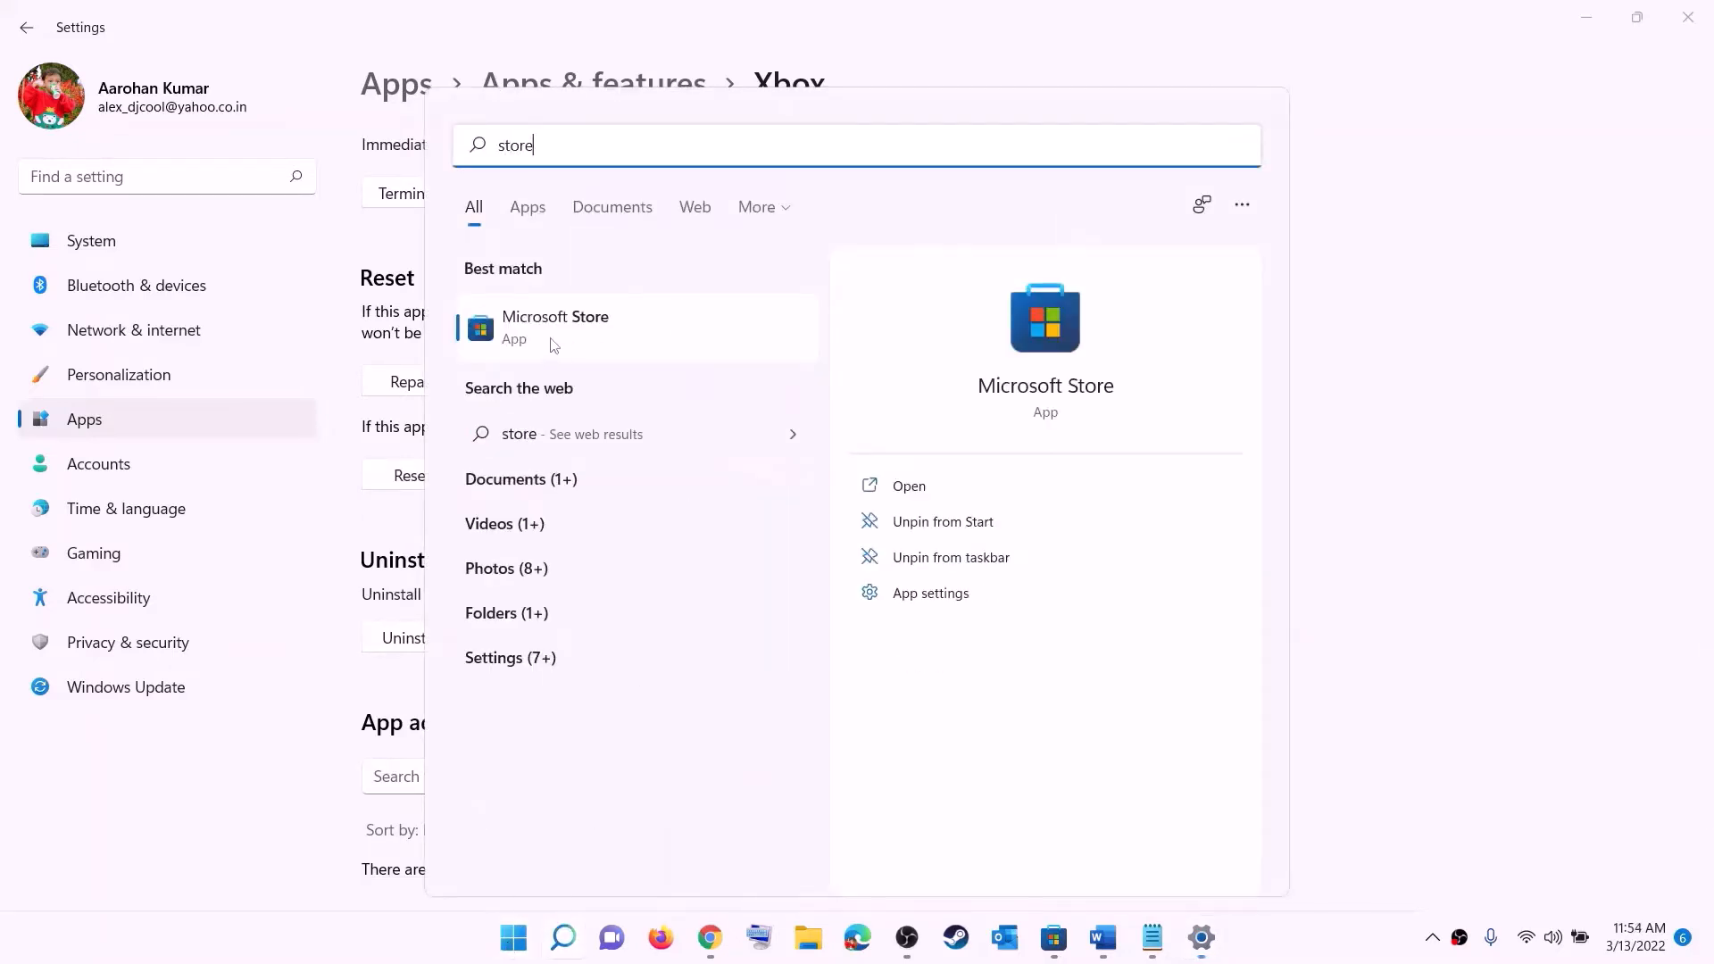
{"action": "right_click", "coordinate": [555, 345]}
{"action": "left_click", "coordinate": [665, 459]}
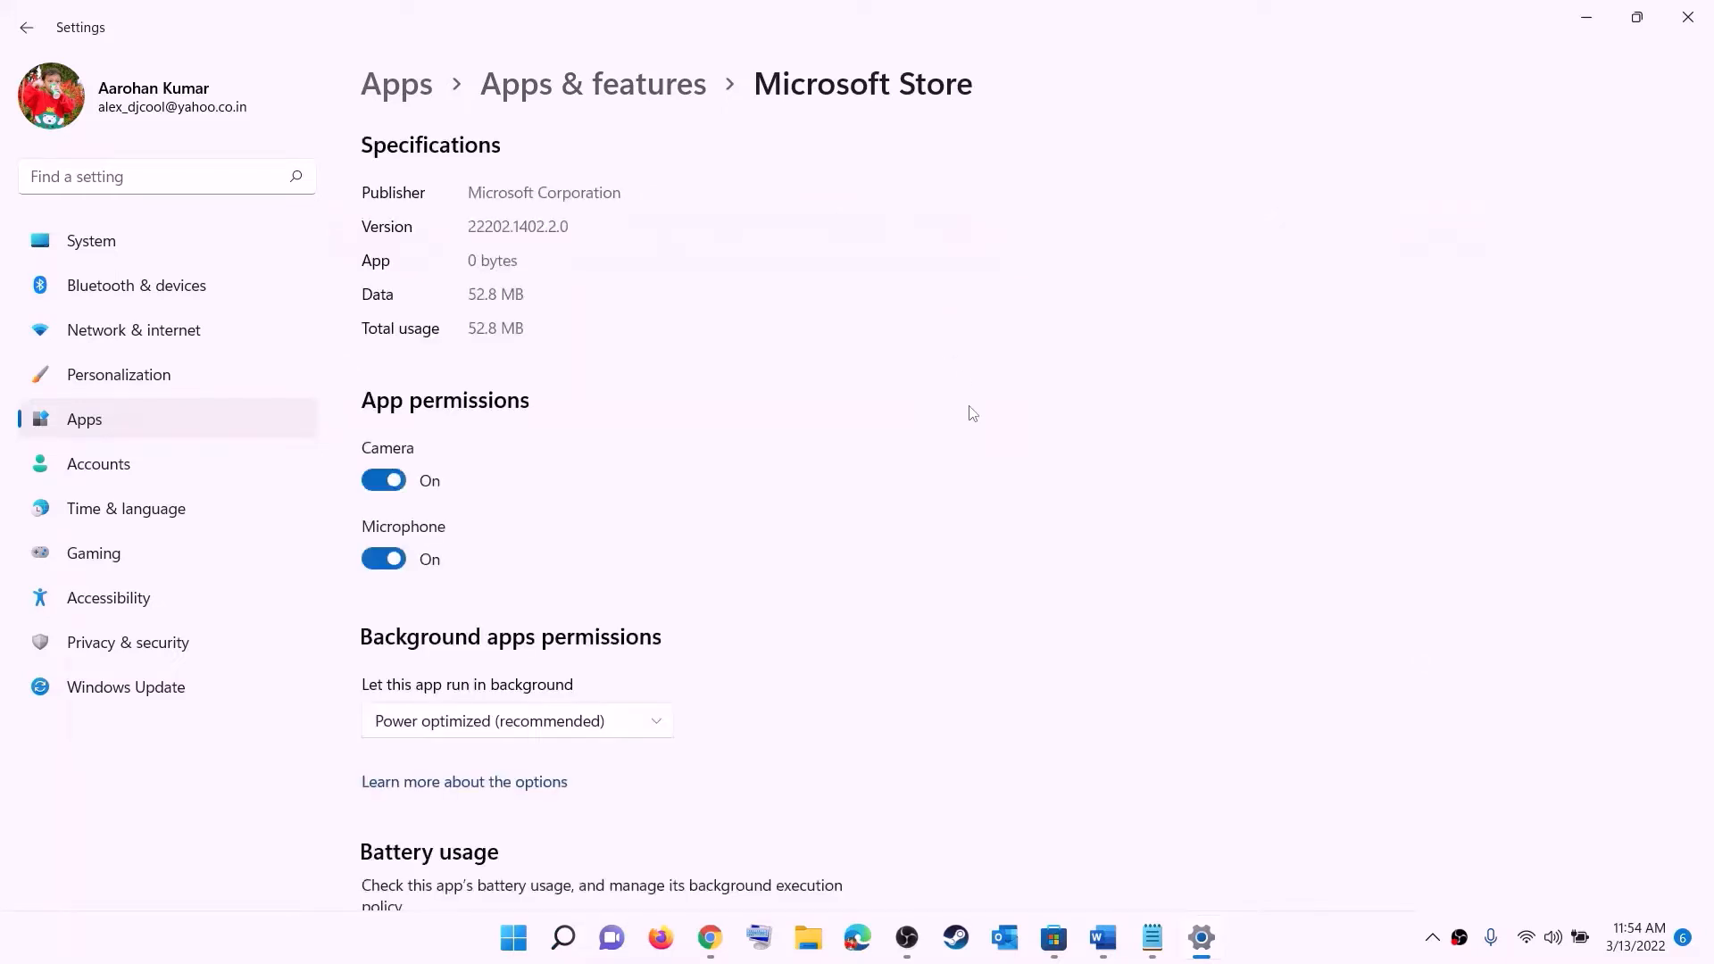
Repair the Microsoft Store app and reset it, accepting the deletion of its data.
{"action": "scroll", "coordinate": [536, 657], "scroll_direction": "down", "scroll_amount": 10}
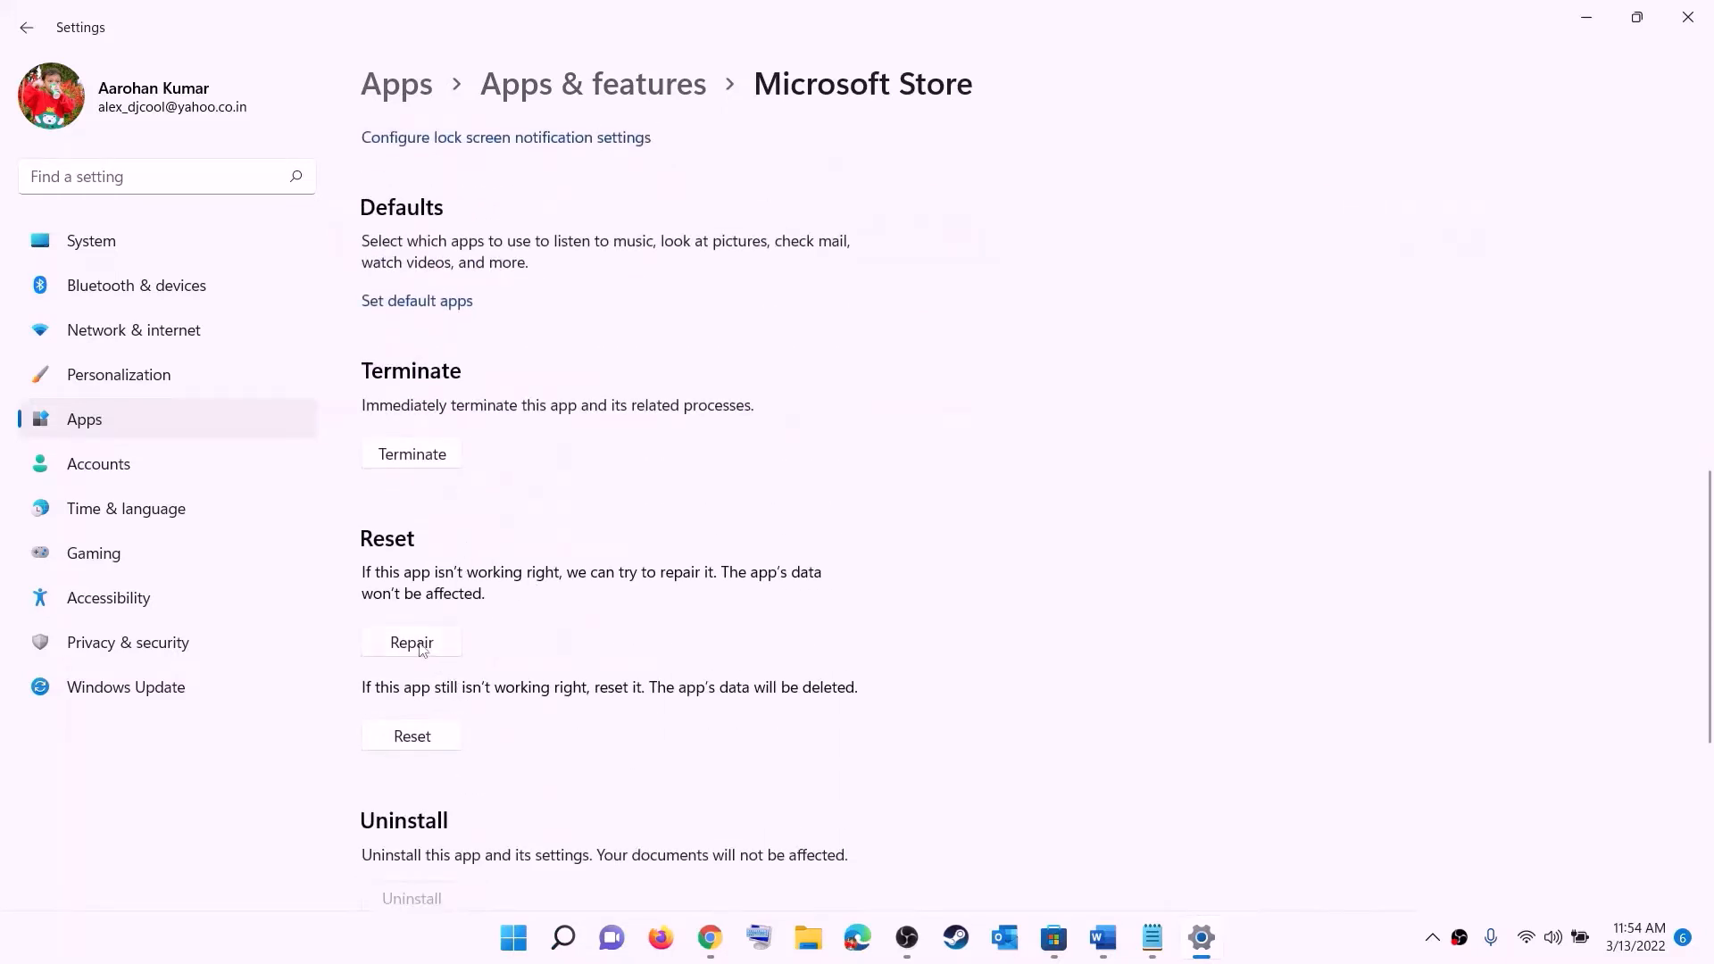
{"action": "left_click", "coordinate": [412, 643]}
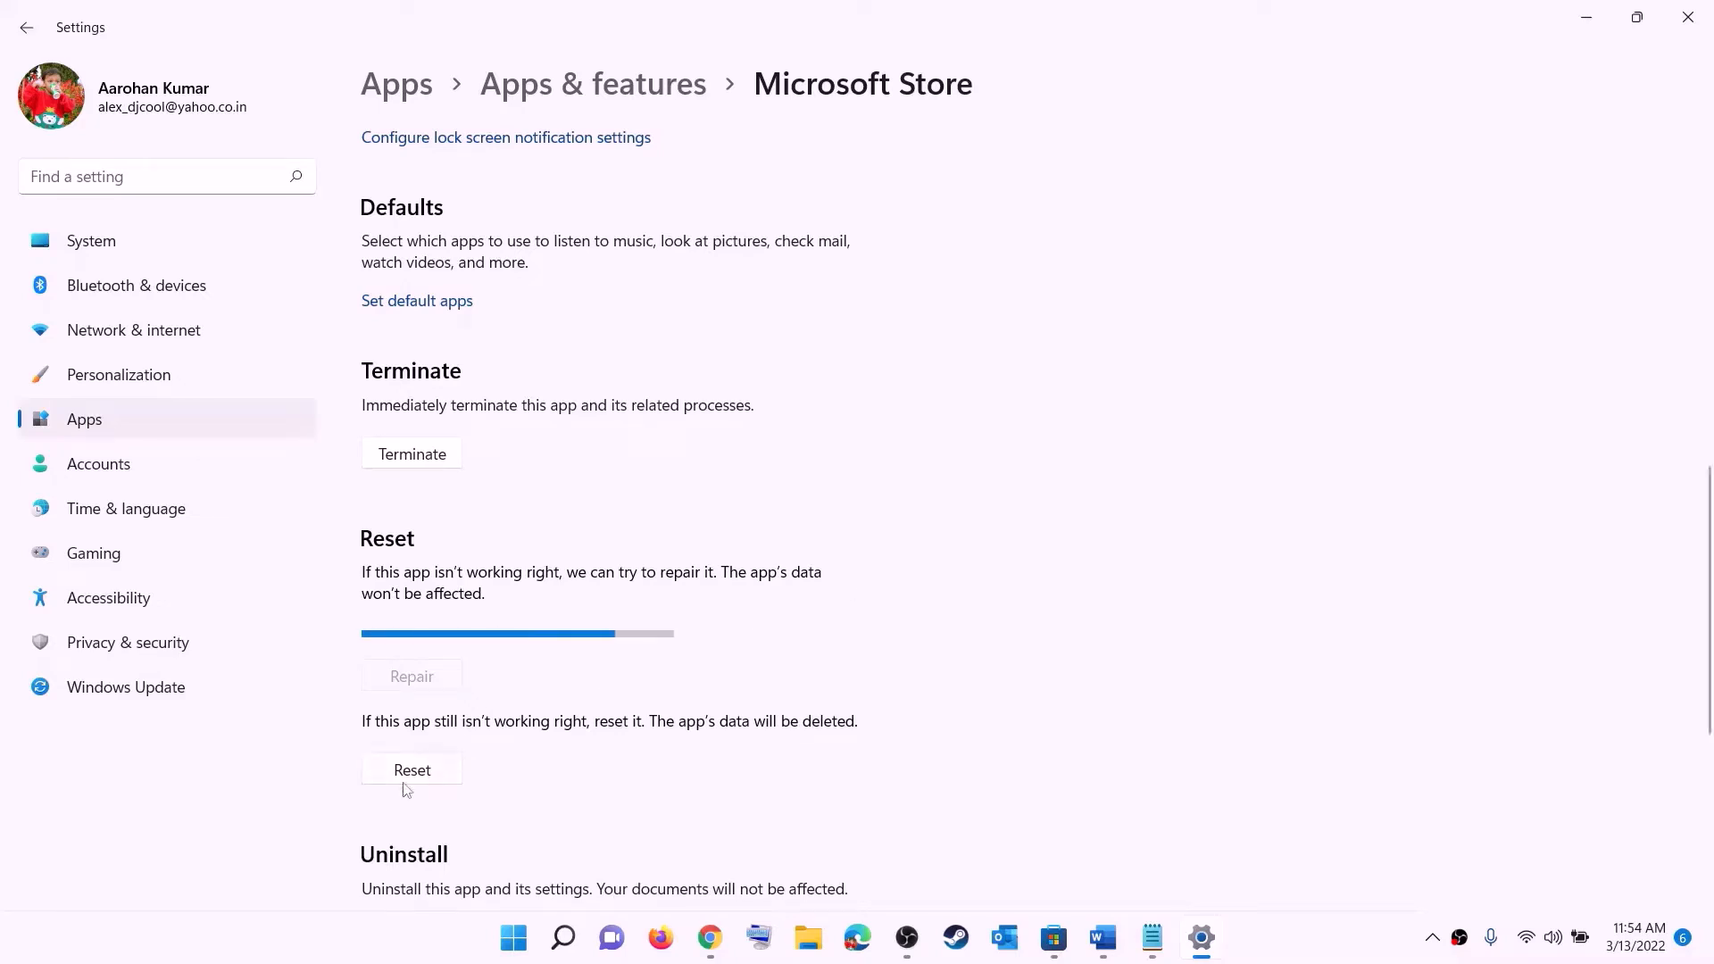
{"action": "left_click", "coordinate": [425, 777]}
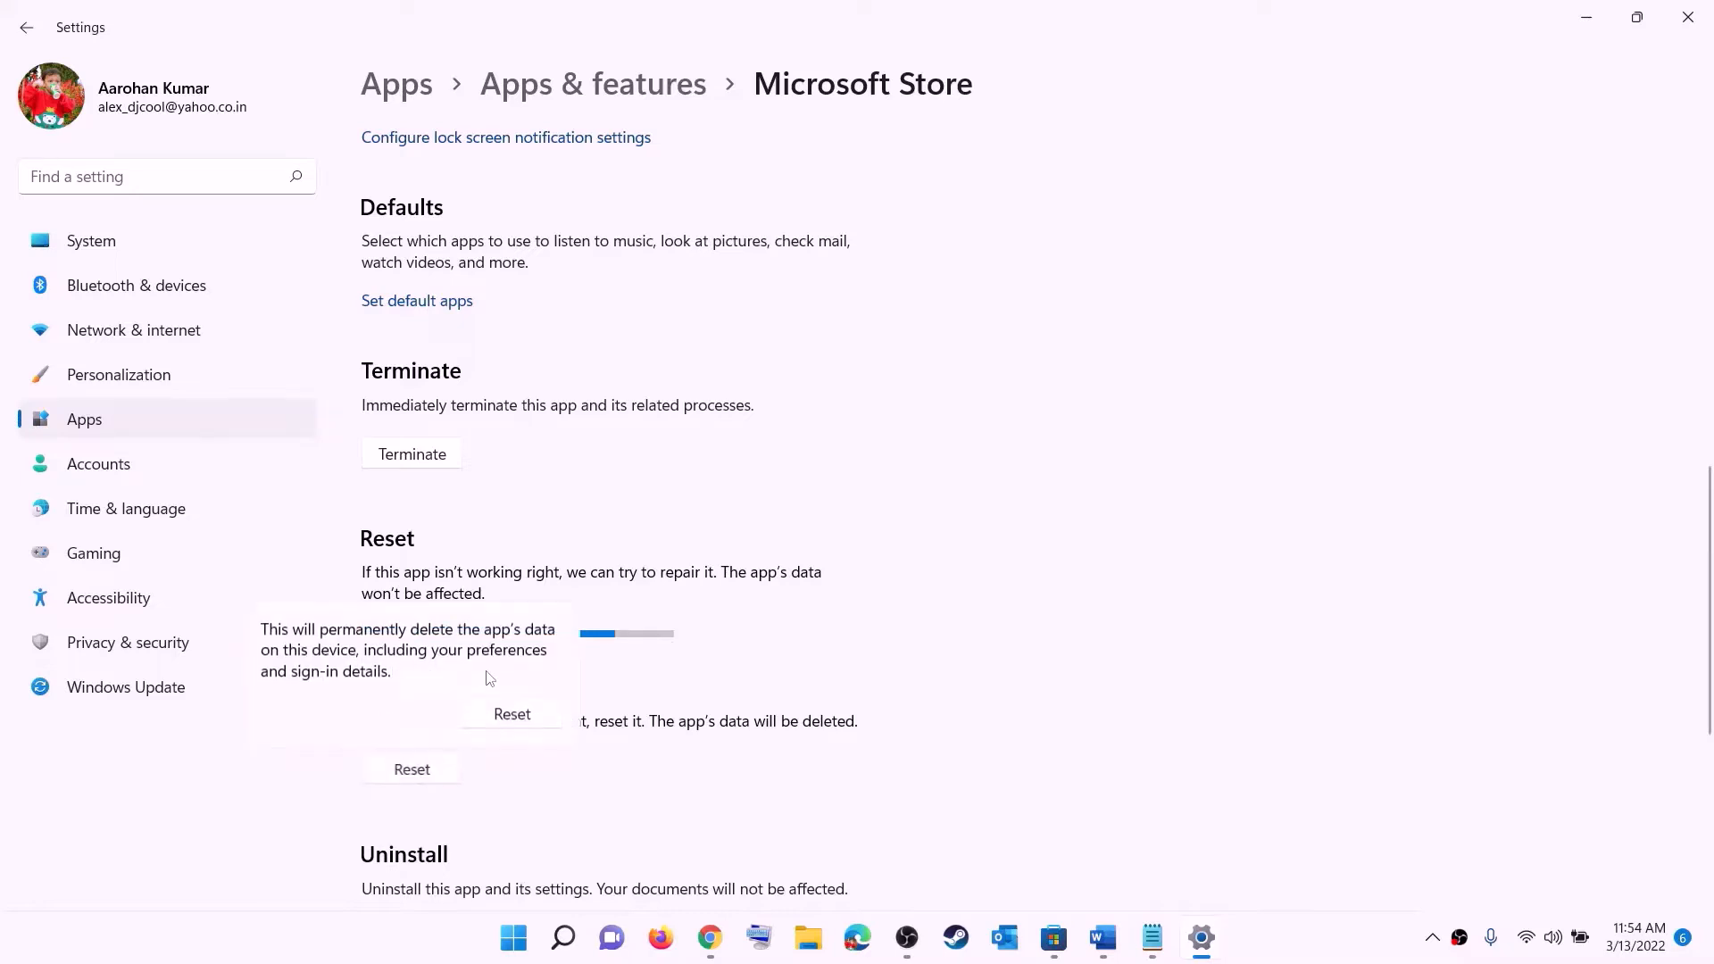
{"action": "left_click", "coordinate": [507, 716]}
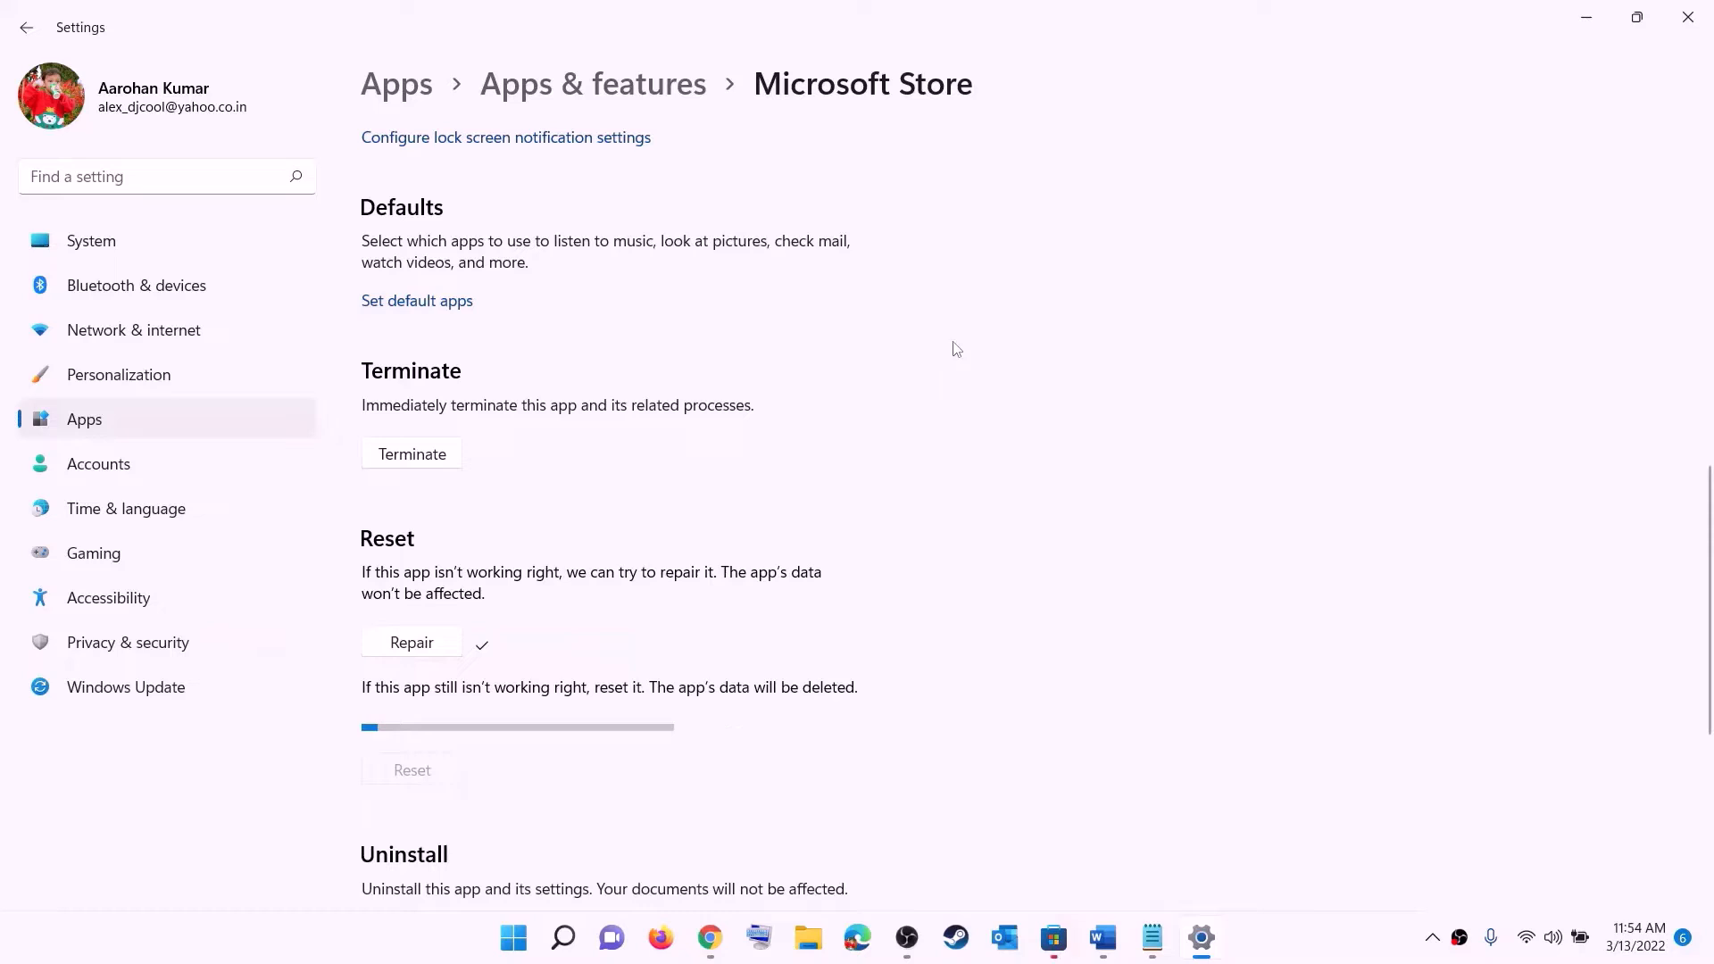
Switch back to the Word document and highlight "from store library" in the Step 6 heading.
{"action": "left_click", "coordinate": [1103, 937]}
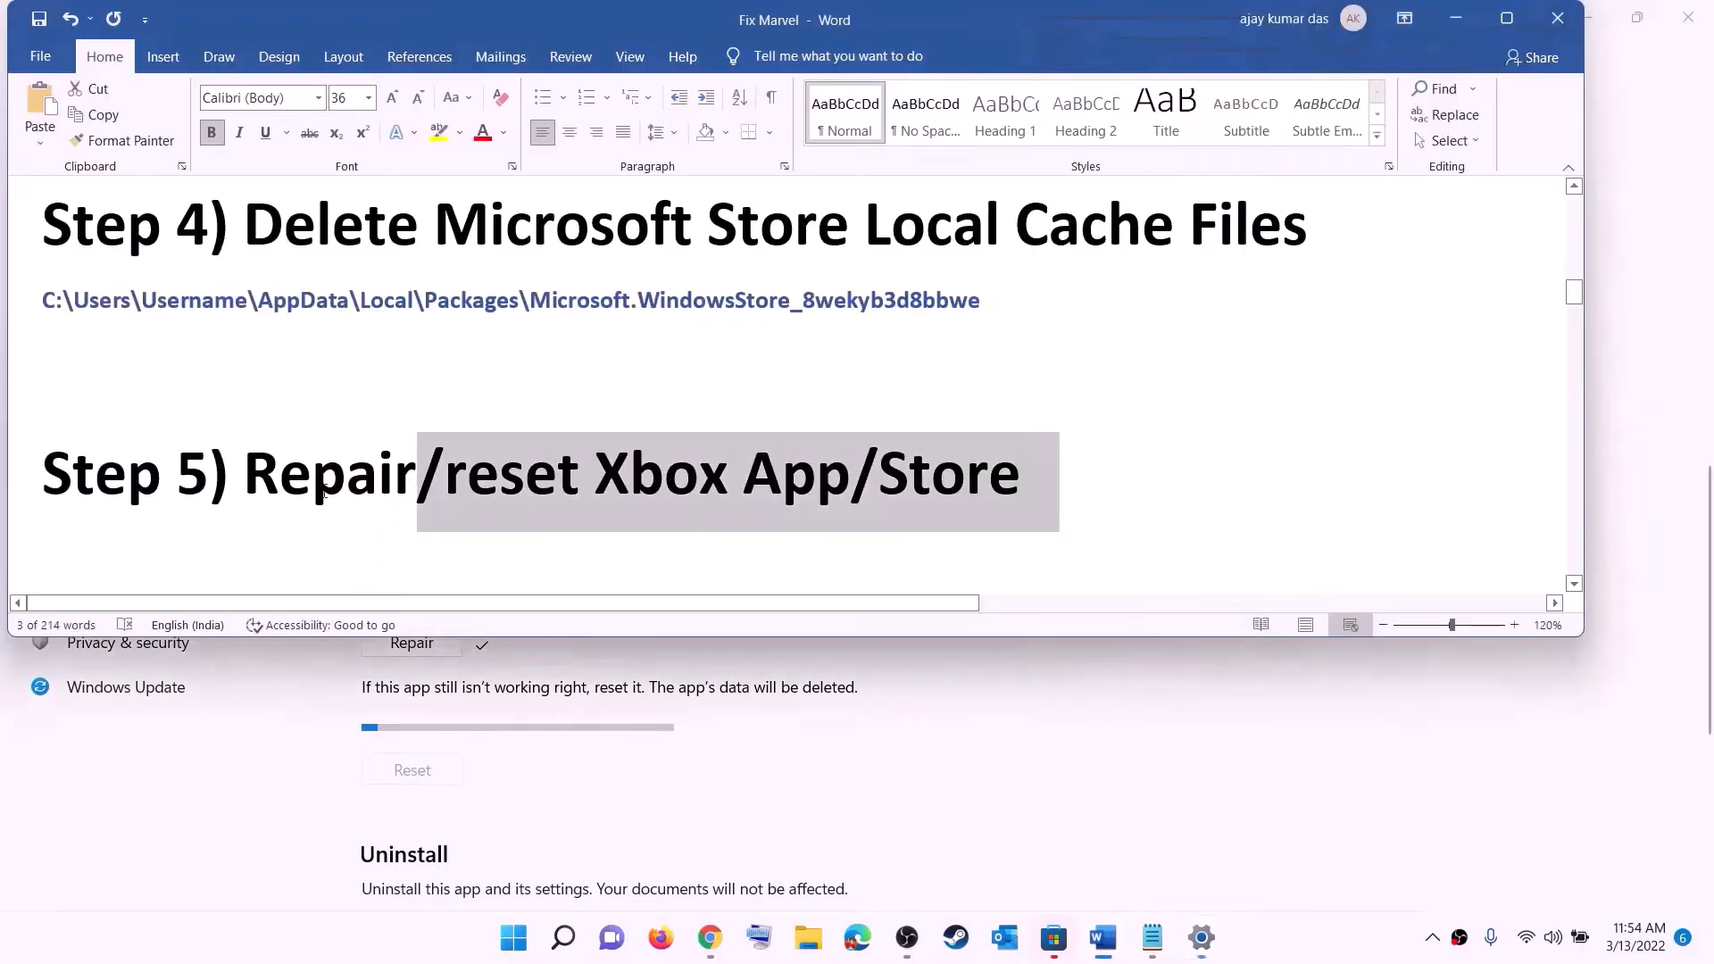
{"action": "scroll", "coordinate": [295, 469], "scroll_direction": "down", "scroll_amount": 2}
{"action": "left_click_drag", "start_coordinate": [295, 468], "coordinate": [1350, 464]}
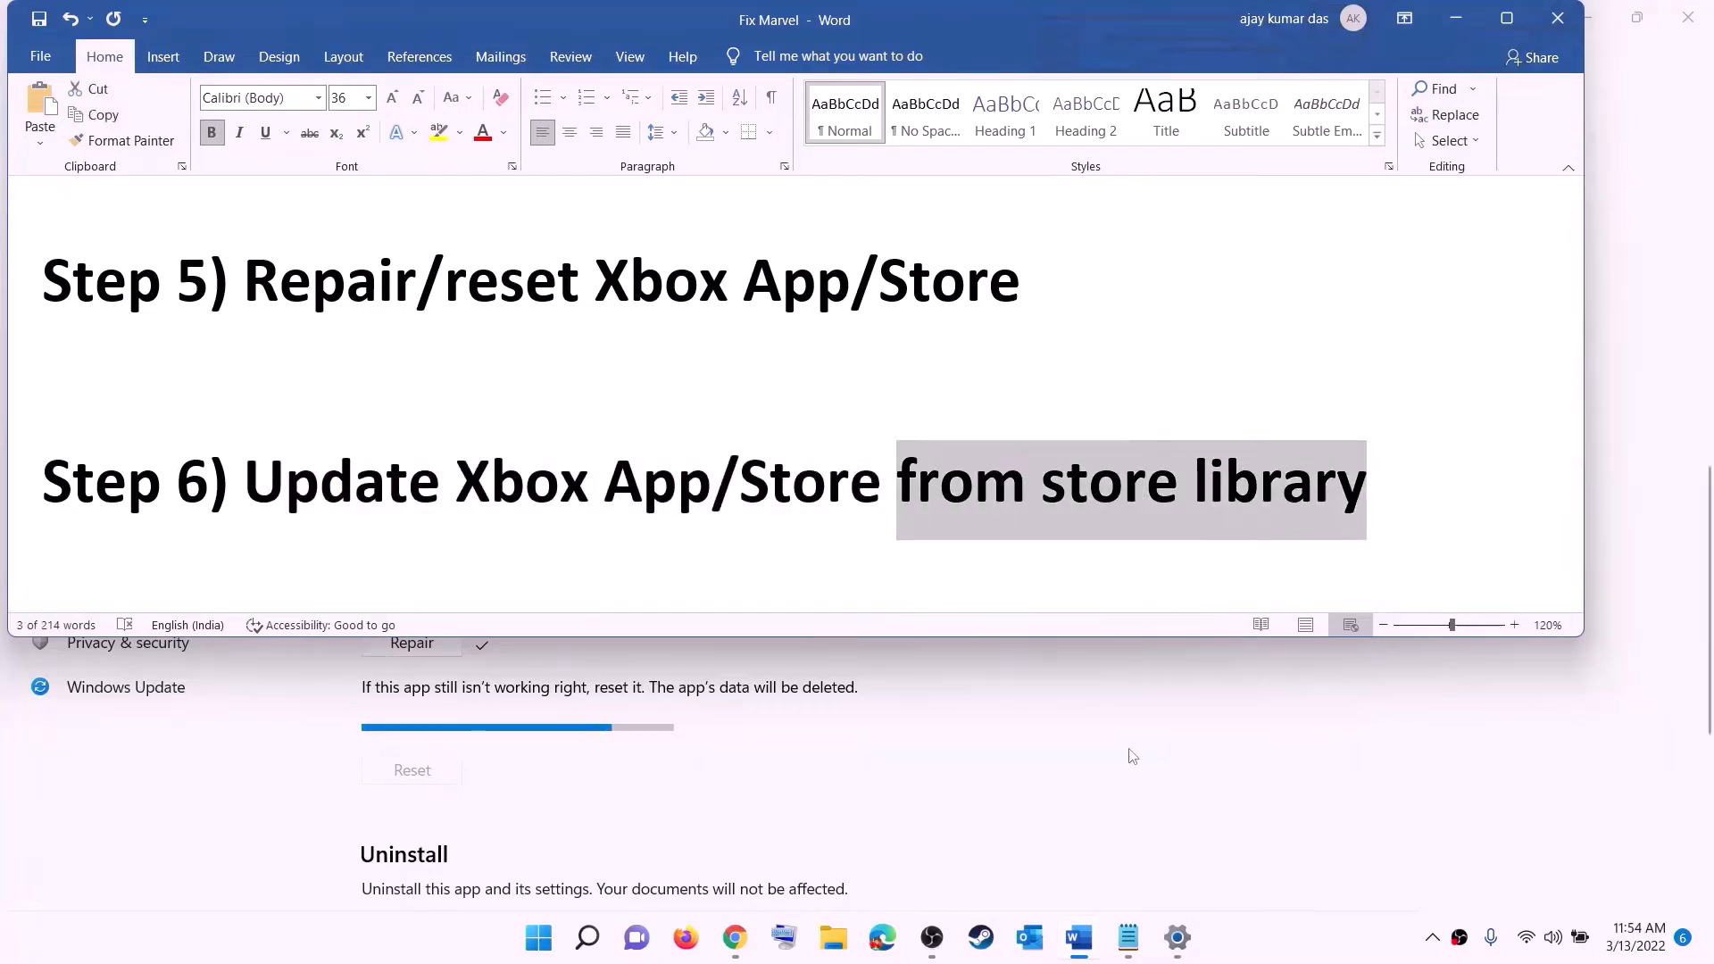
Open Microsoft Store maximized and show the available app updates in its Library.
{"action": "left_click", "coordinate": [537, 939]}
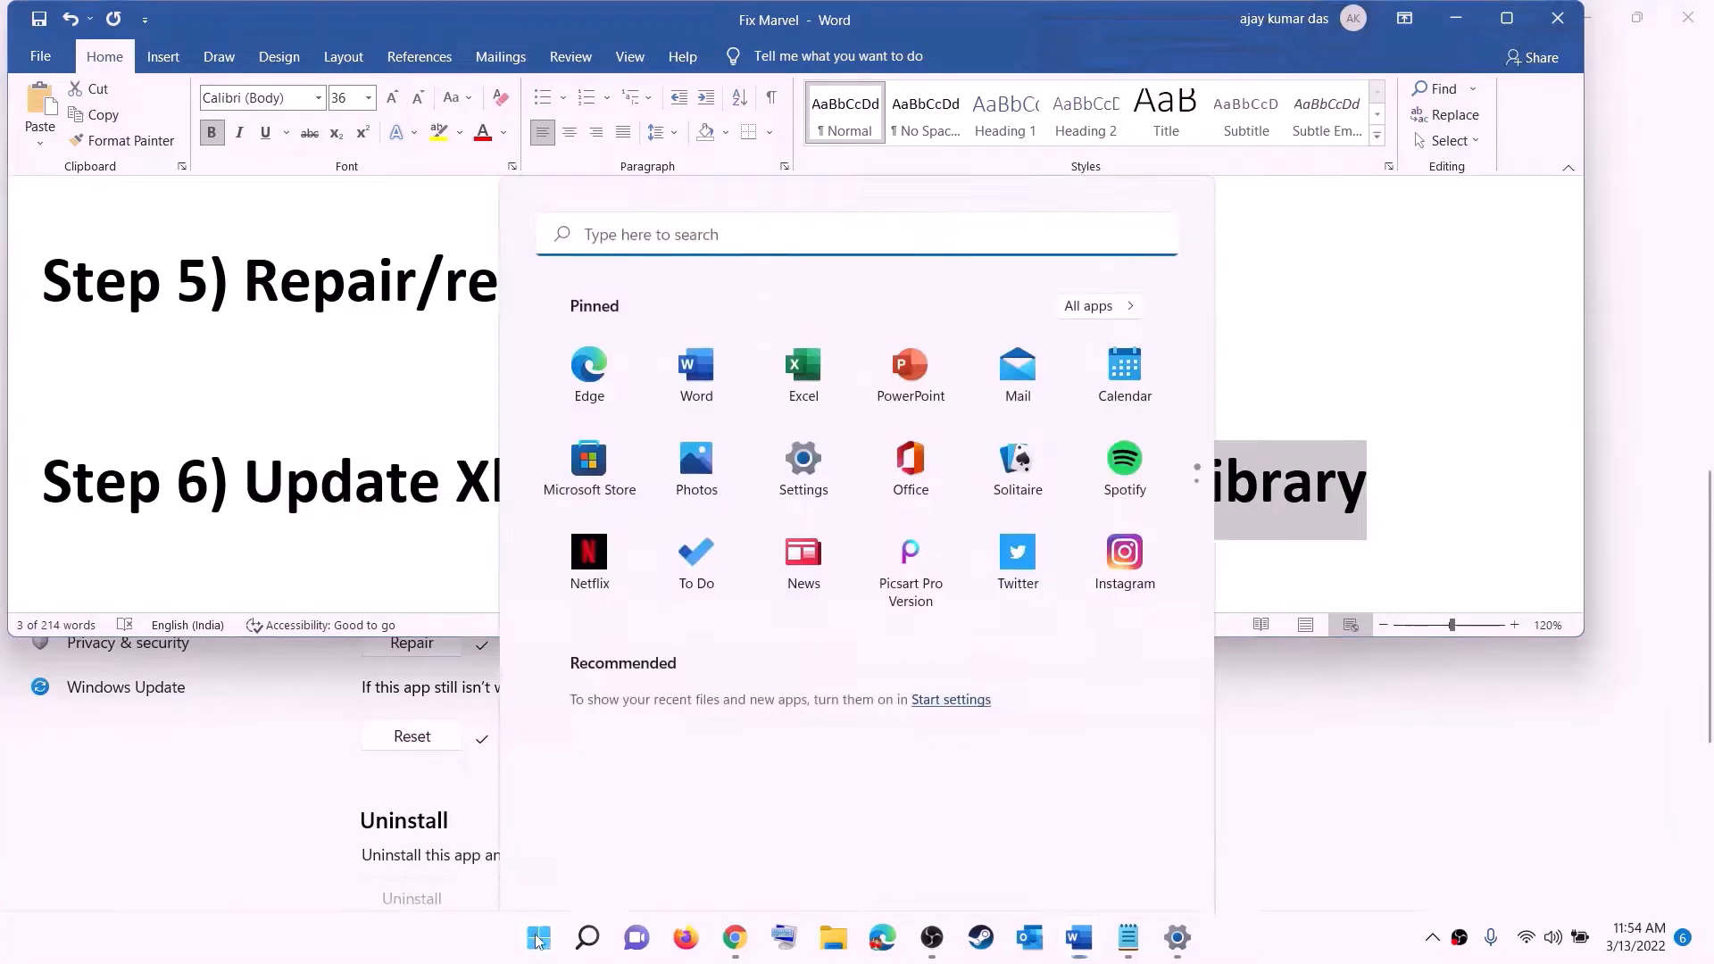
{"action": "type", "text": "store"}
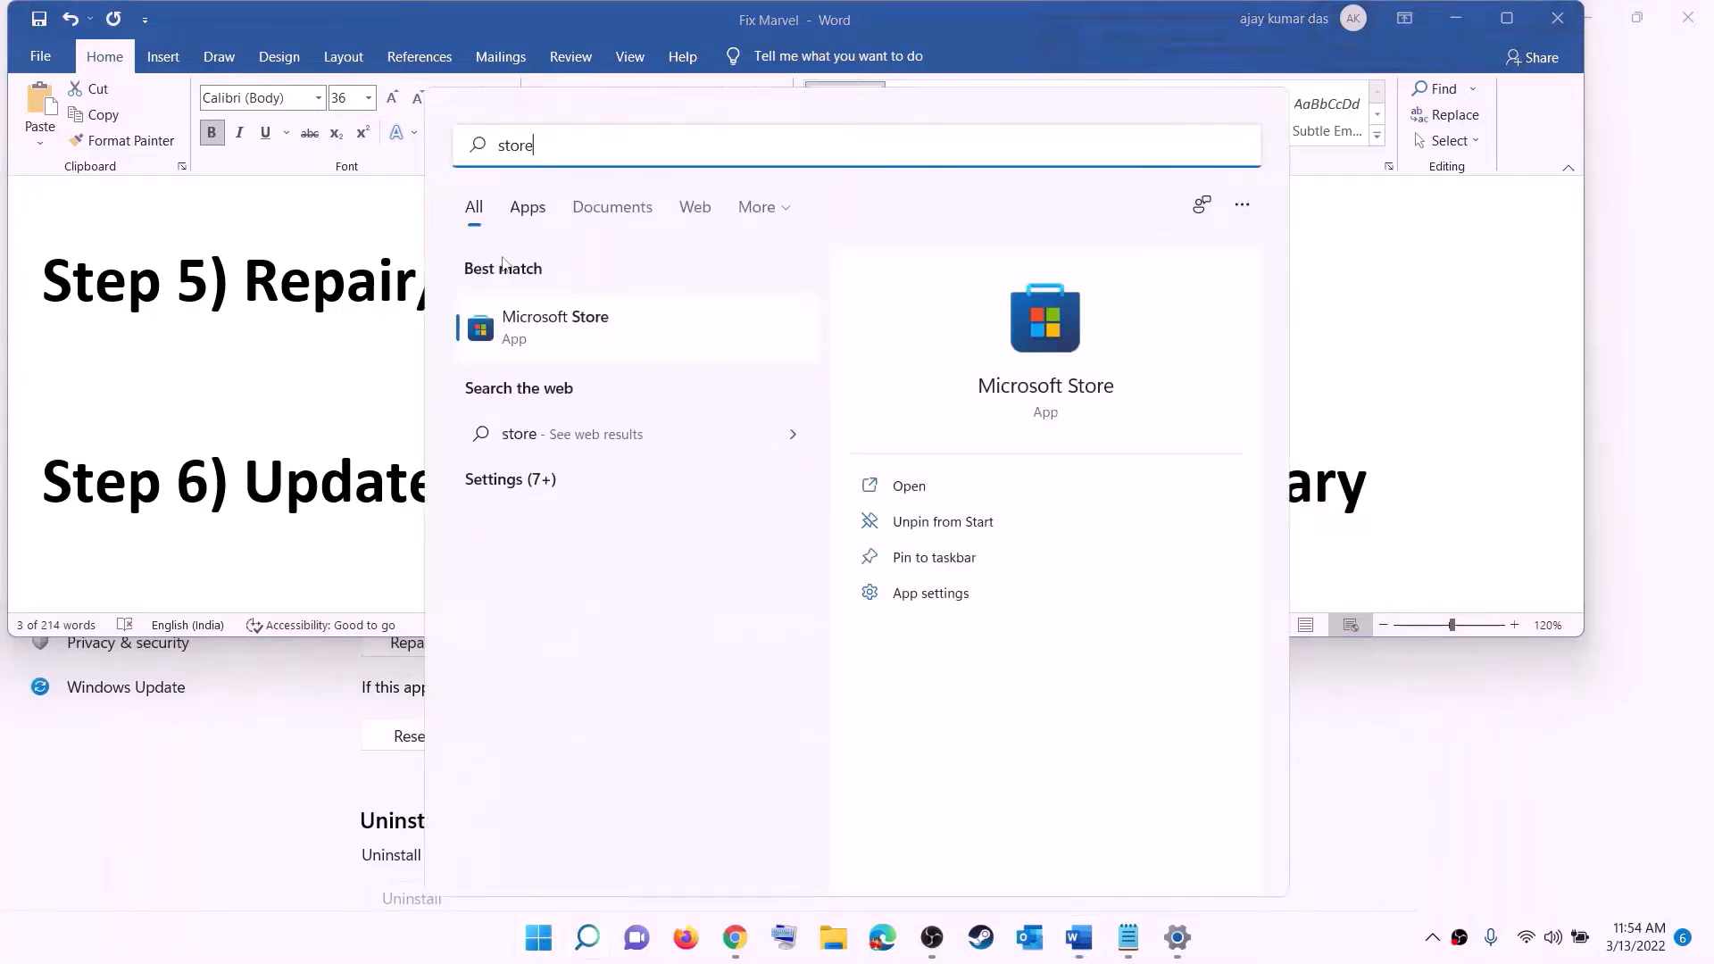
{"action": "key", "text": "Return"}
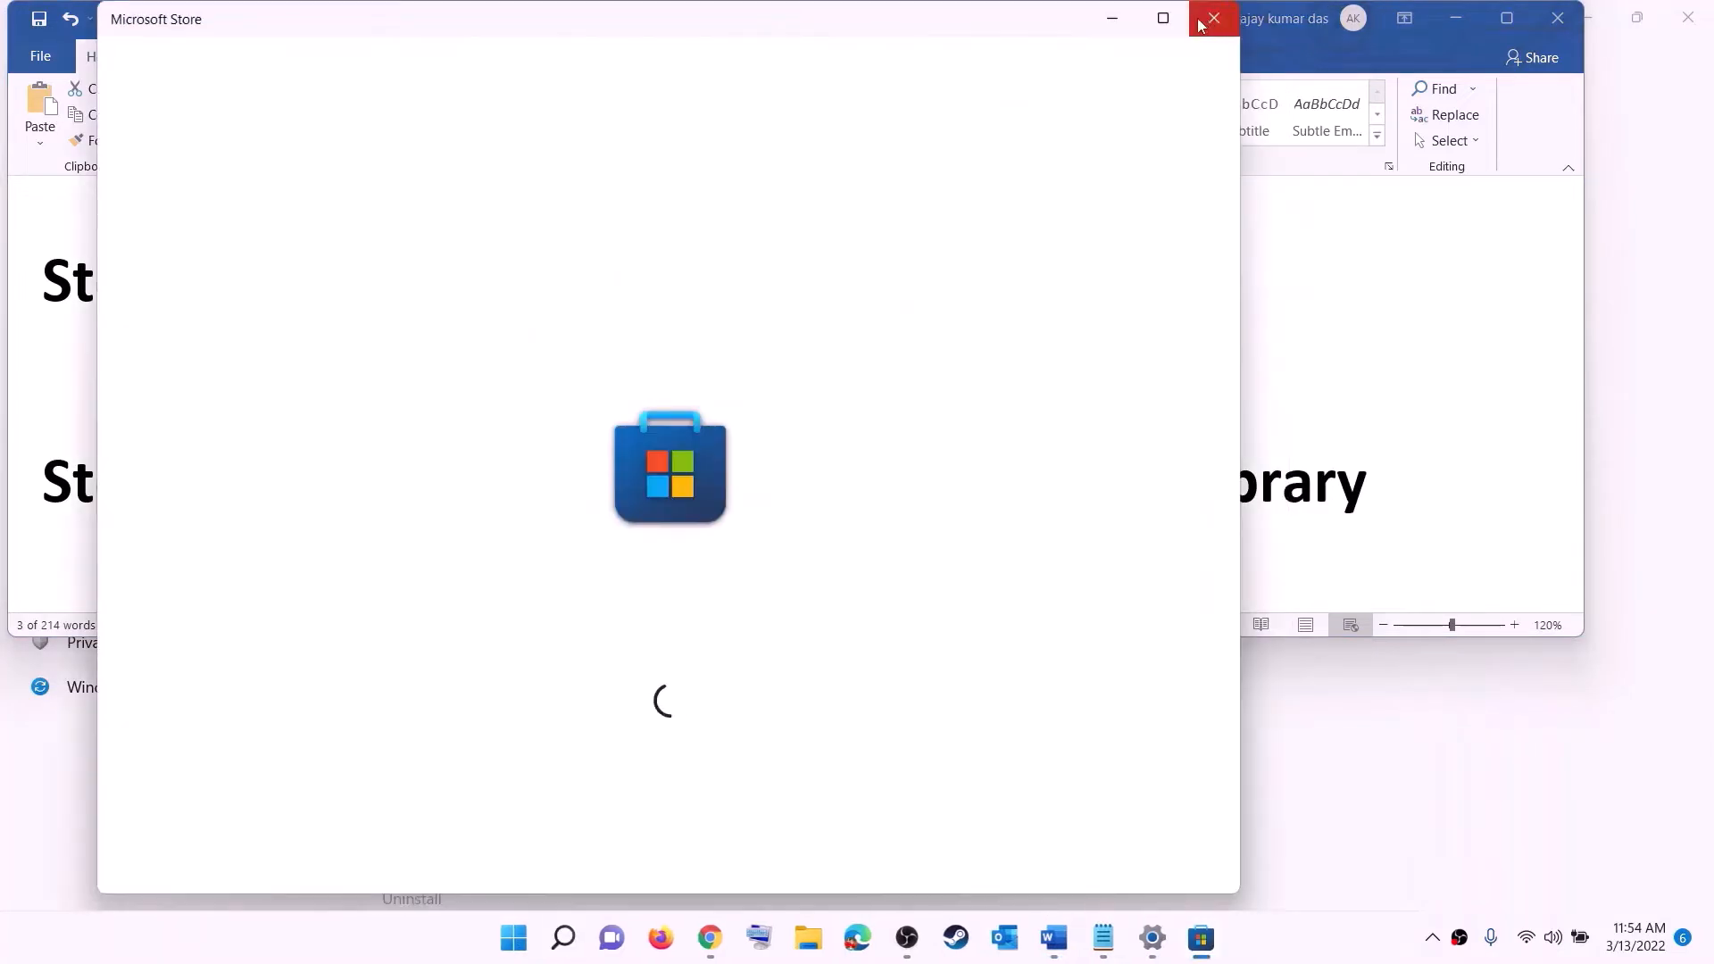
{"action": "left_click", "coordinate": [1165, 18]}
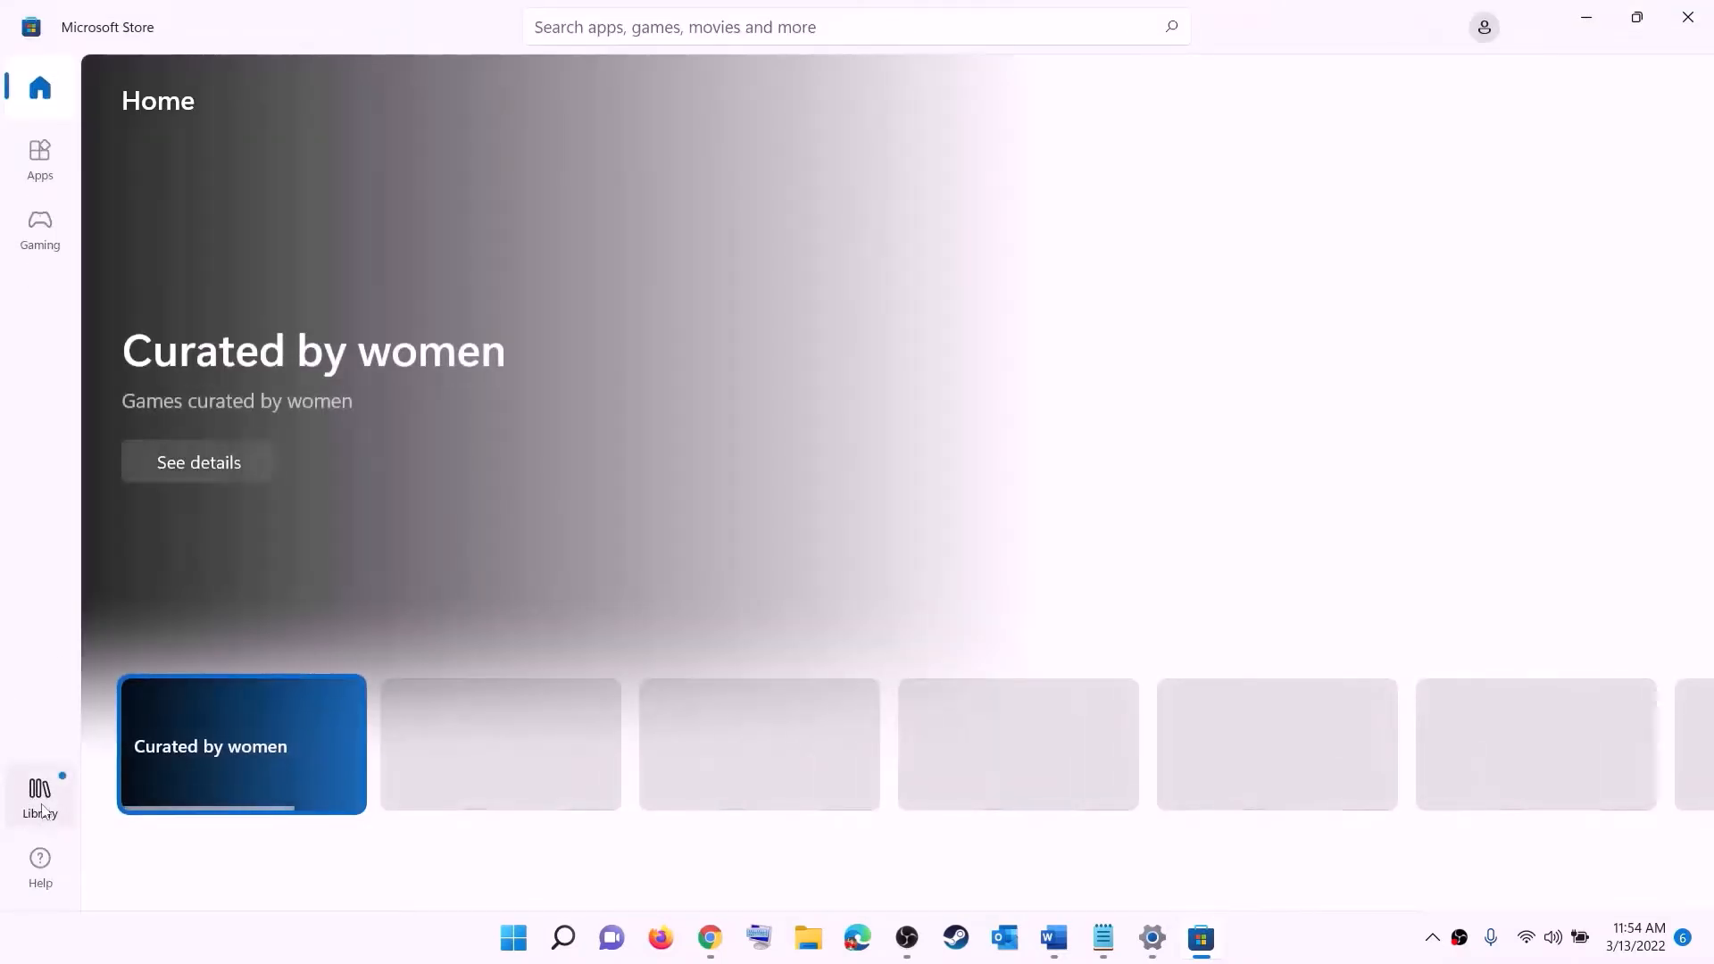
{"action": "left_click", "coordinate": [40, 804]}
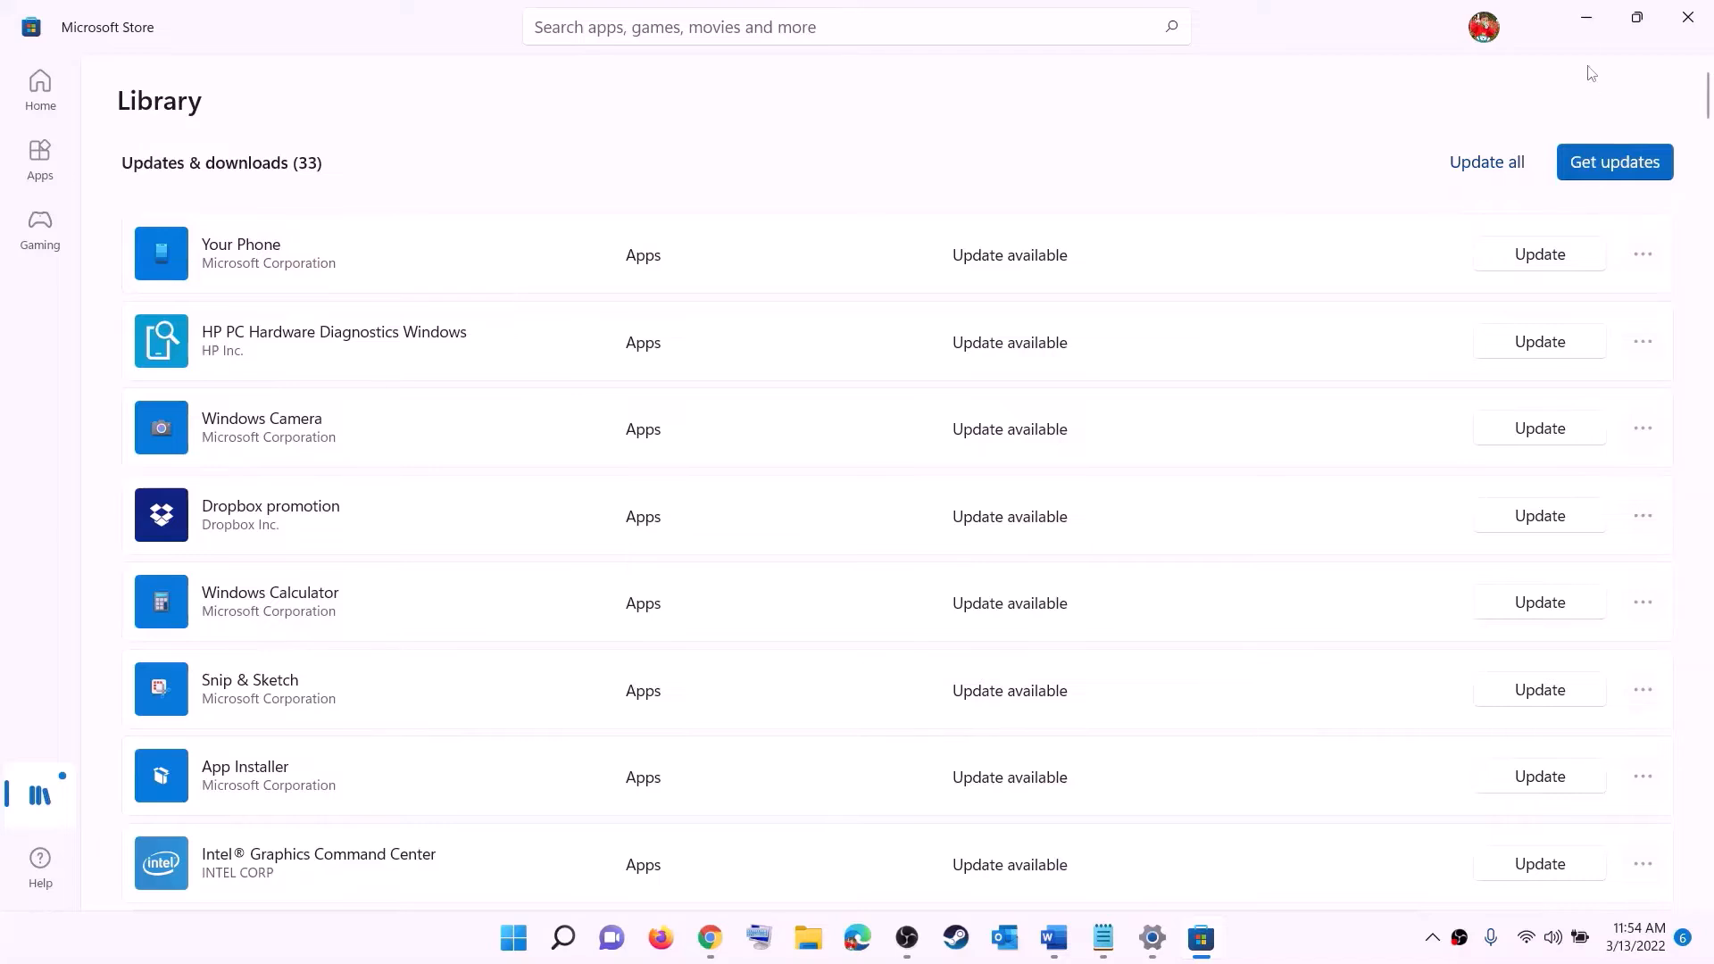
Minimize Microsoft Store and highlight "Xbox identity provider and" in the Step 7 heading of the Word document.
{"action": "left_click", "coordinate": [1586, 17]}
{"action": "scroll", "coordinate": [341, 514], "scroll_direction": "down", "scroll_amount": 2}
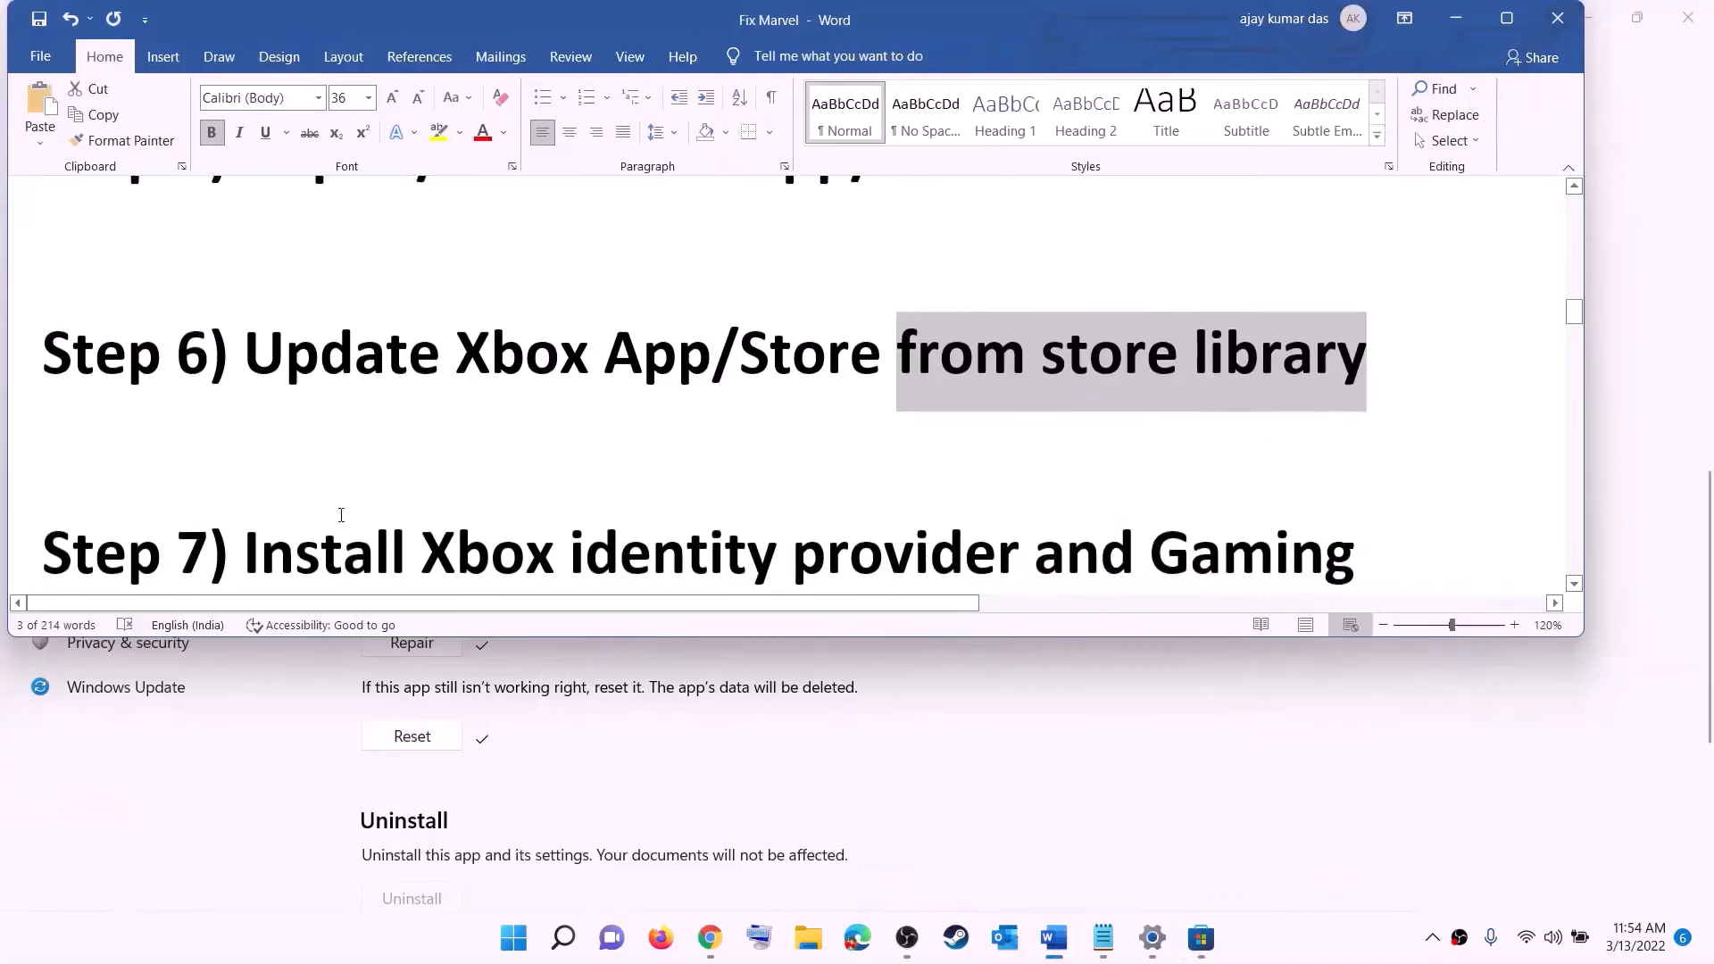
{"action": "scroll", "coordinate": [341, 514], "scroll_direction": "down", "scroll_amount": 1}
{"action": "left_click_drag", "start_coordinate": [422, 427], "coordinate": [1149, 428]}
Select the Xbox Identity Provider link under Step 7 and open it in the browser.
{"action": "scroll", "coordinate": [558, 477], "scroll_direction": "down", "scroll_amount": 2}
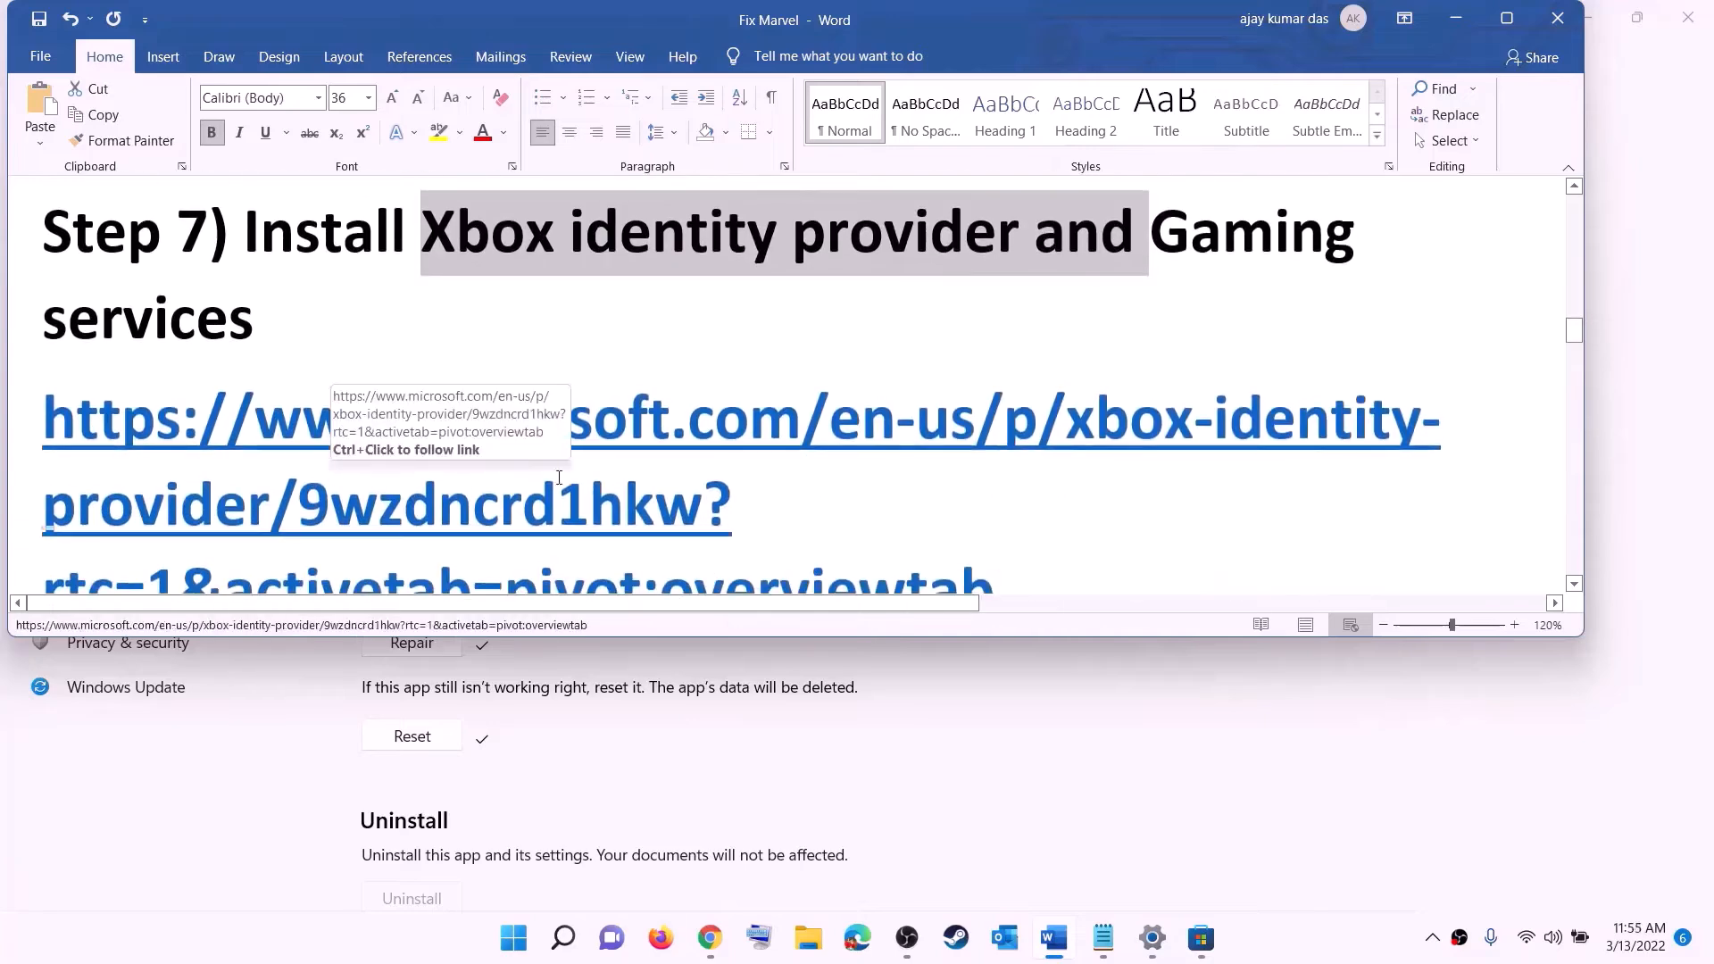
{"action": "scroll", "coordinate": [558, 477], "scroll_direction": "down", "scroll_amount": 1}
{"action": "left_click_drag", "start_coordinate": [998, 466], "coordinate": [24, 317]}
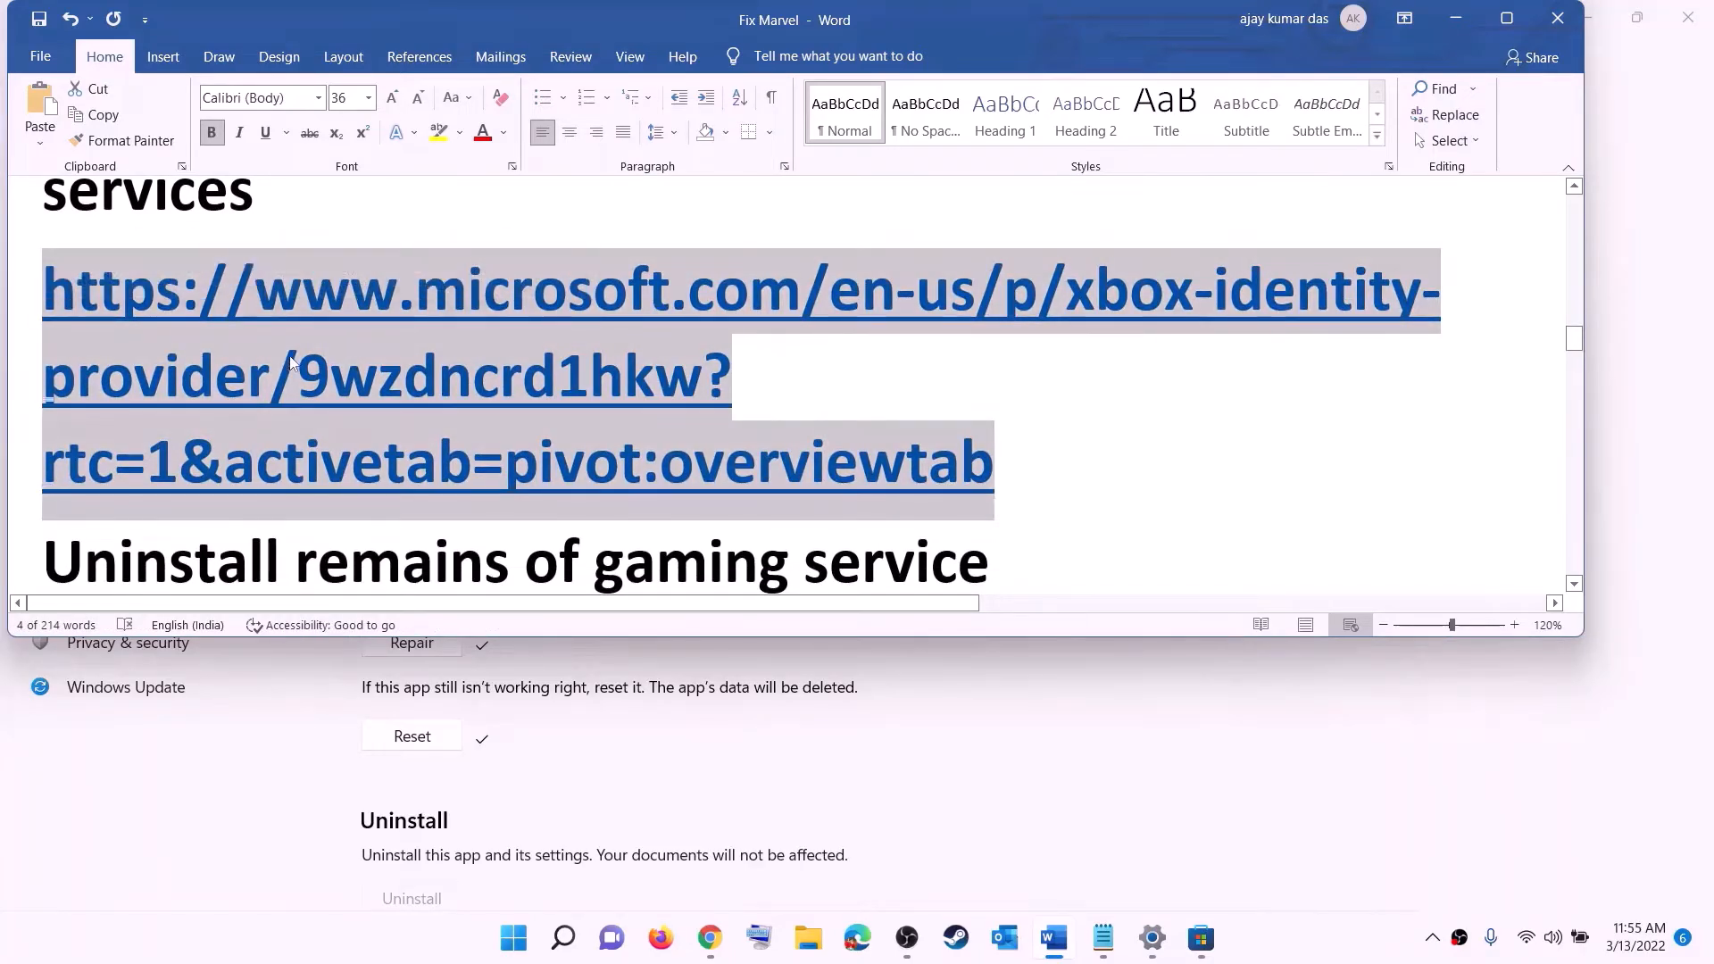
{"action": "right_click", "coordinate": [290, 361]}
{"action": "left_click", "coordinate": [384, 515]}
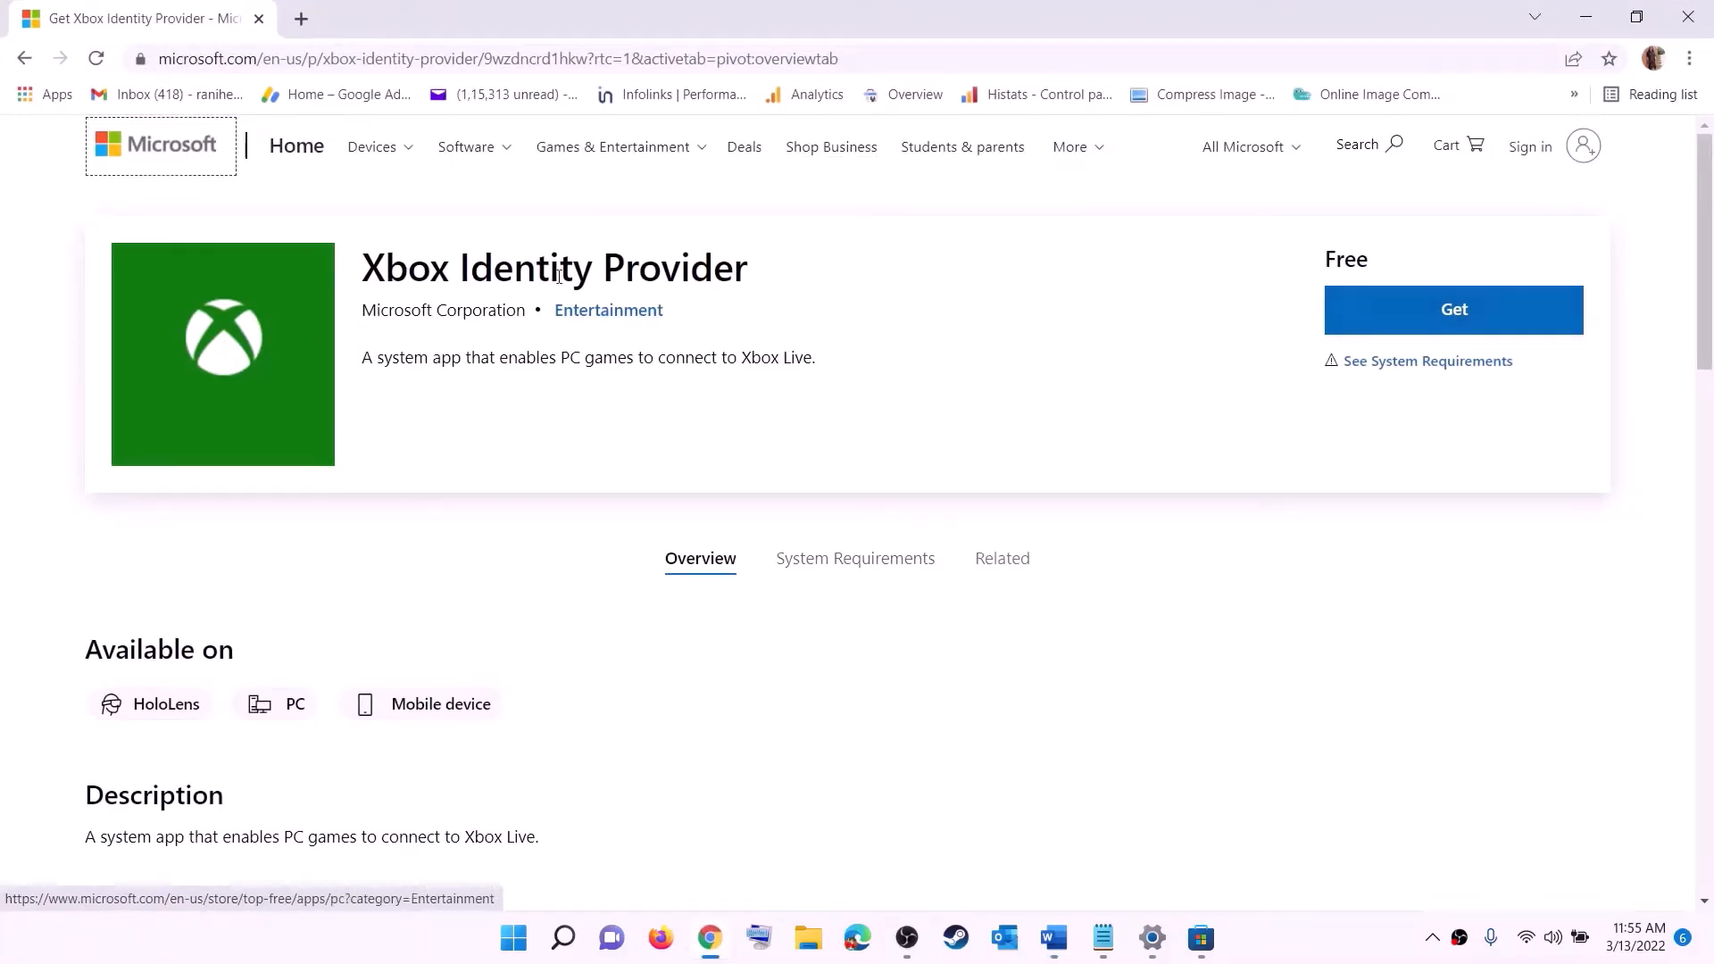
Get Xbox Identity Provider from its web page, allow Microsoft Store to open, and check the app name on its Store page.
{"action": "left_click", "coordinate": [1447, 319]}
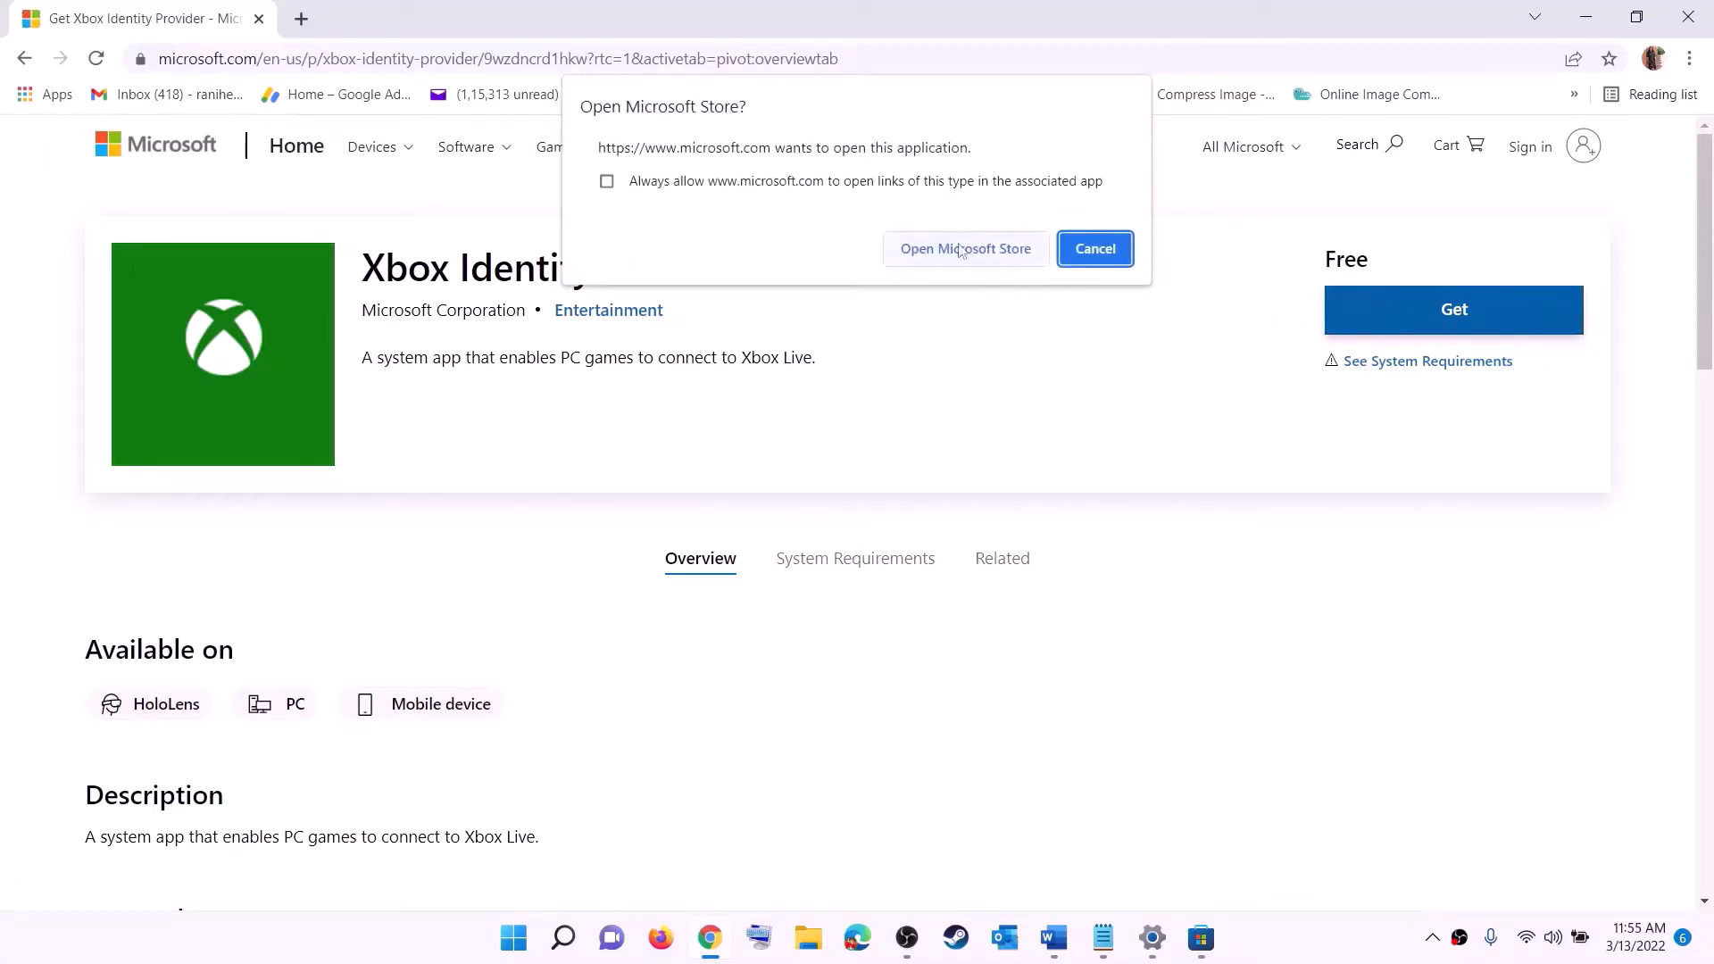
{"action": "left_click", "coordinate": [957, 250]}
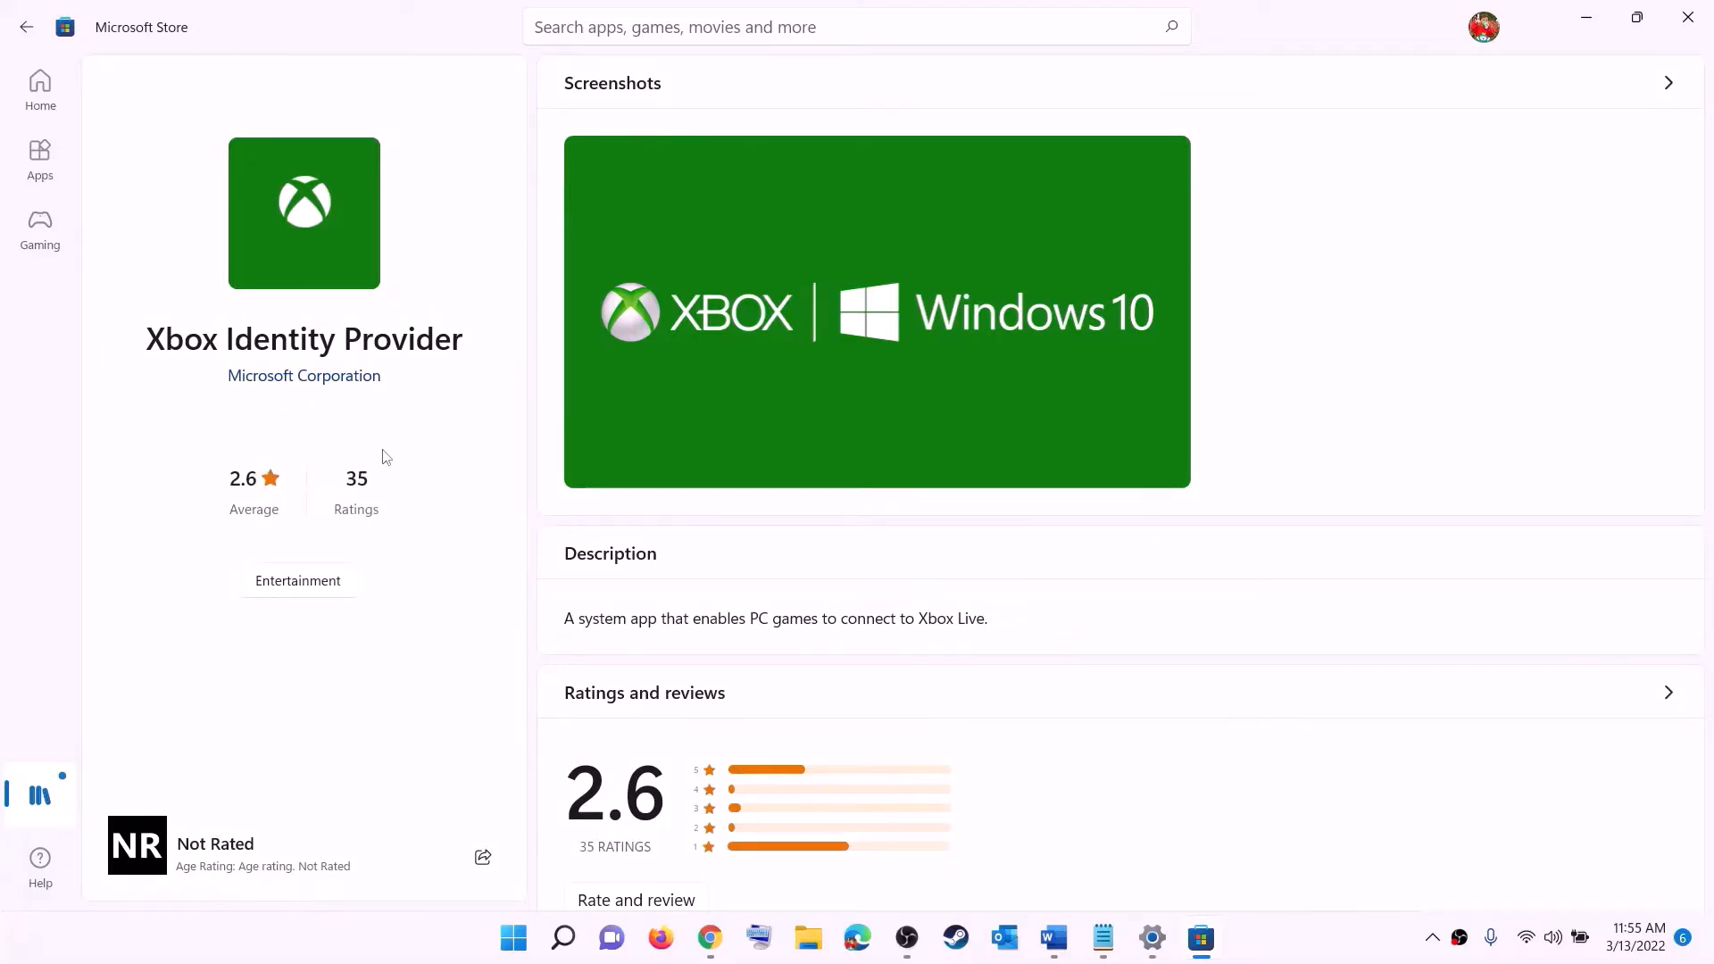
{"action": "left_click_drag", "start_coordinate": [146, 337], "coordinate": [462, 330]}
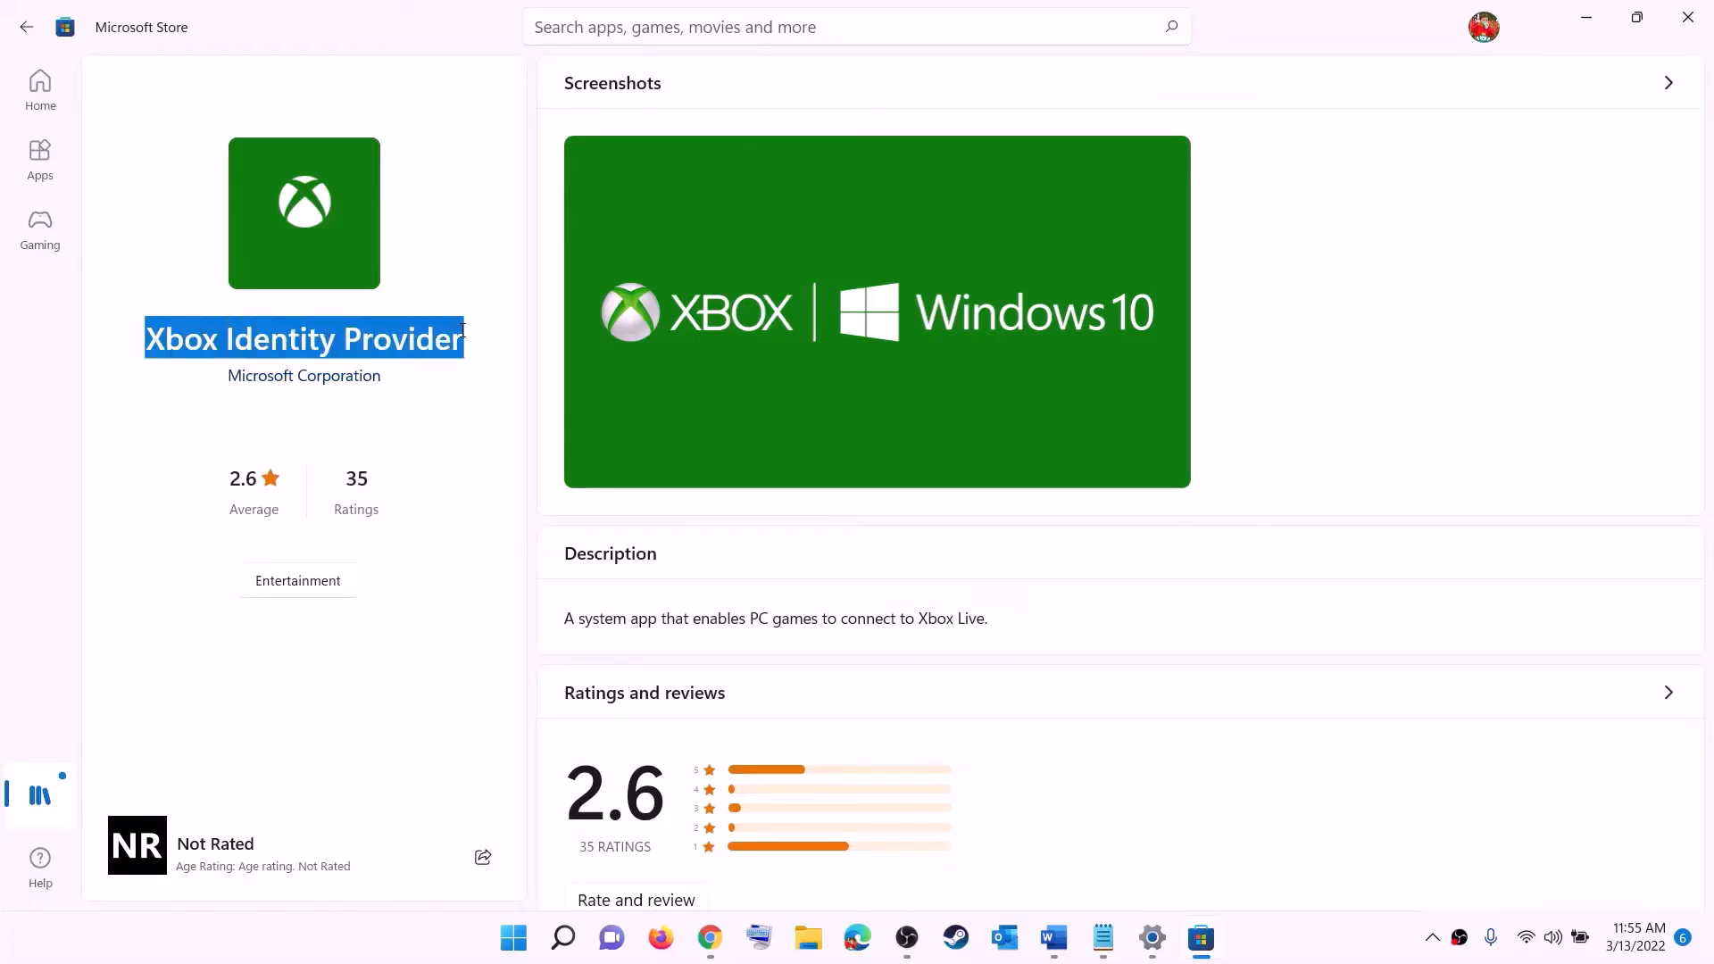
{"action": "left_click", "coordinate": [288, 448]}
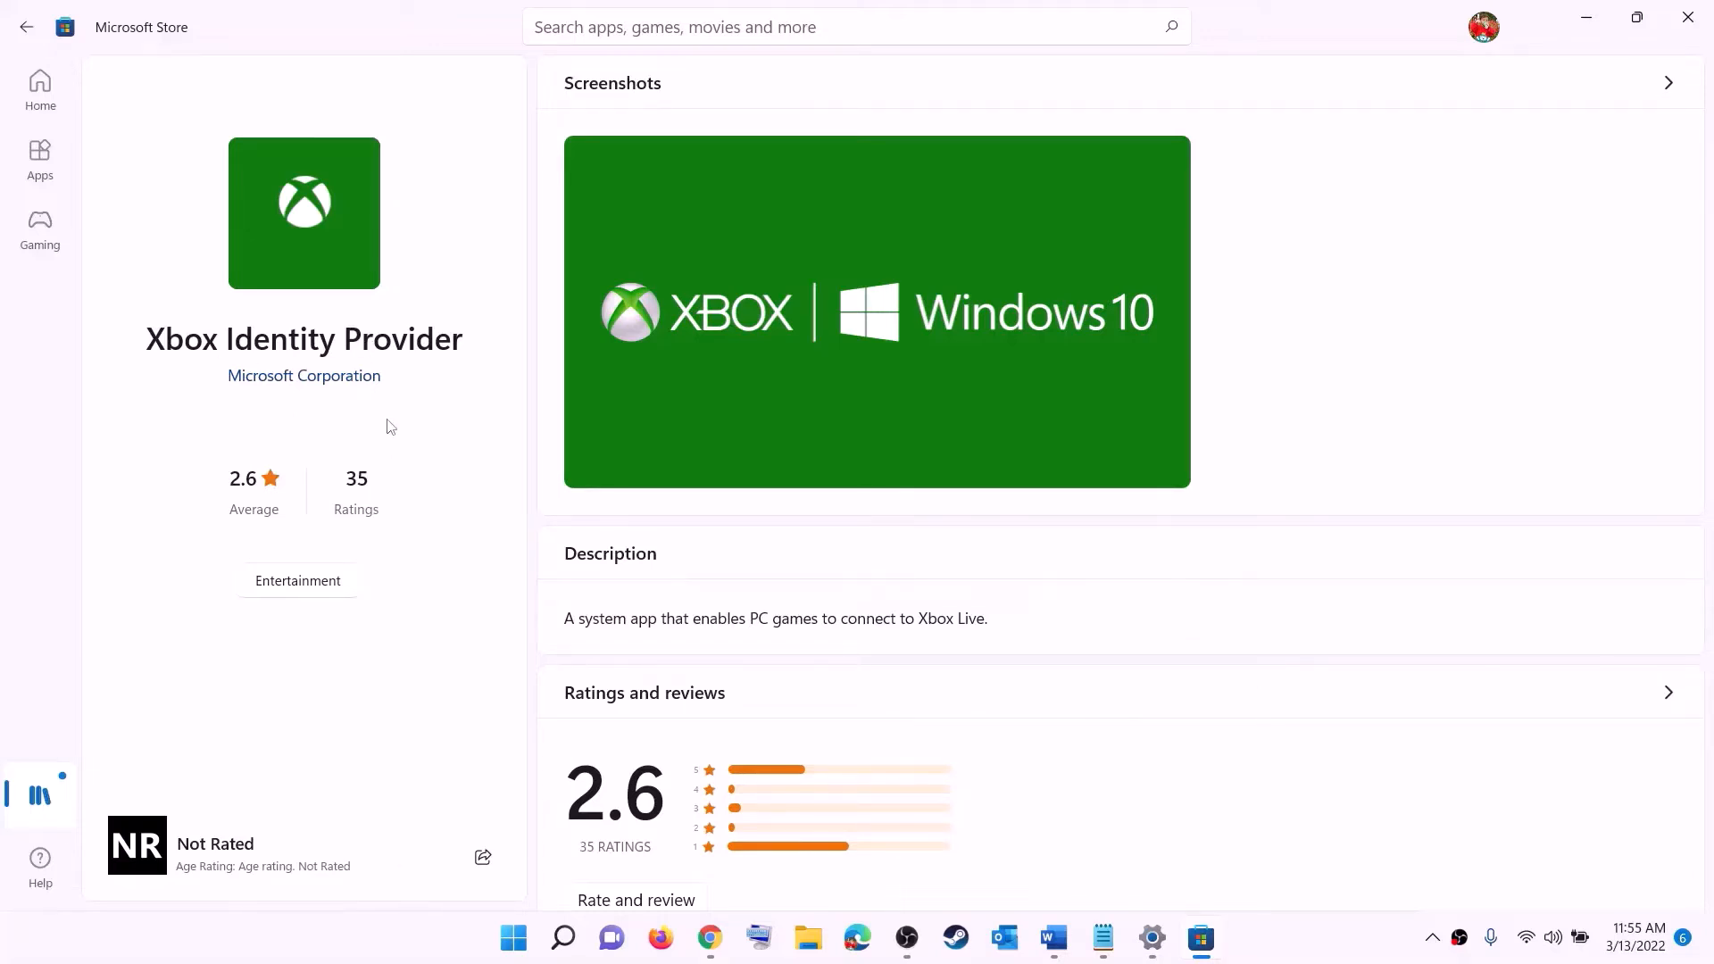
Return to the Word document and copy the command "get-appxpackage Microsoft.GamingServices | remove-AppxPackage -allusers".
{"action": "key", "text": "alt+Tab"}
{"action": "key", "text": "alt+Tab"}
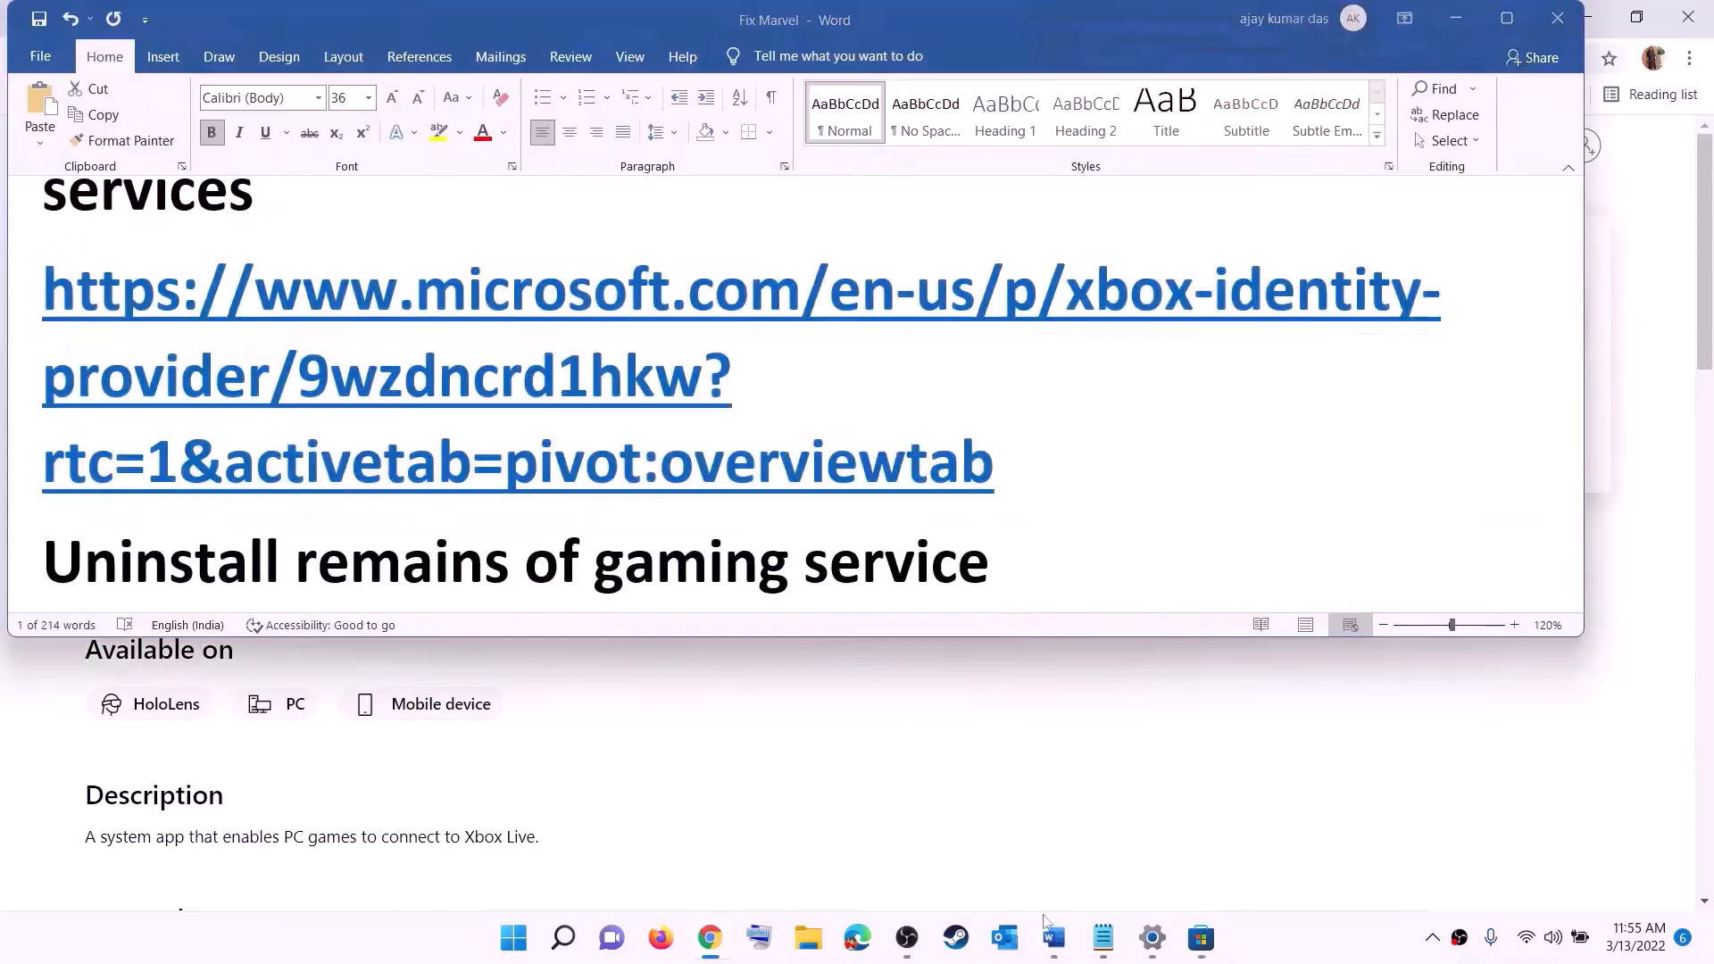
{"action": "scroll", "coordinate": [685, 437], "scroll_direction": "down", "scroll_amount": 4}
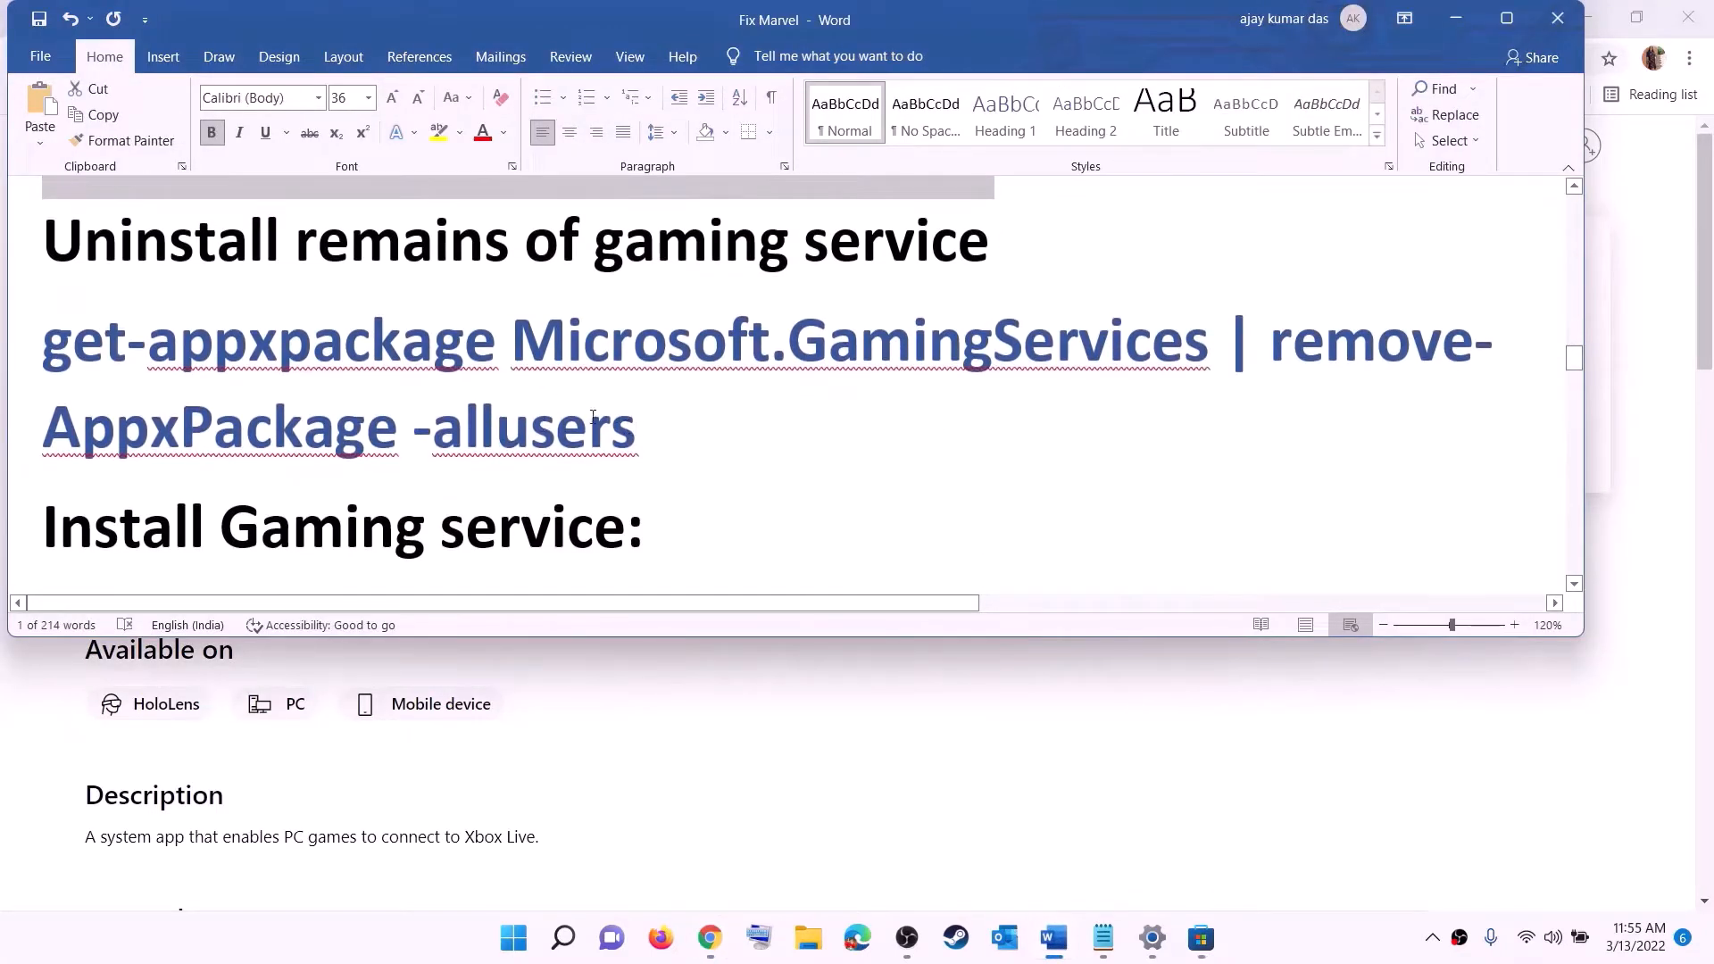
{"action": "triple_click", "coordinate": [593, 416]}
{"action": "right_click", "coordinate": [186, 377]}
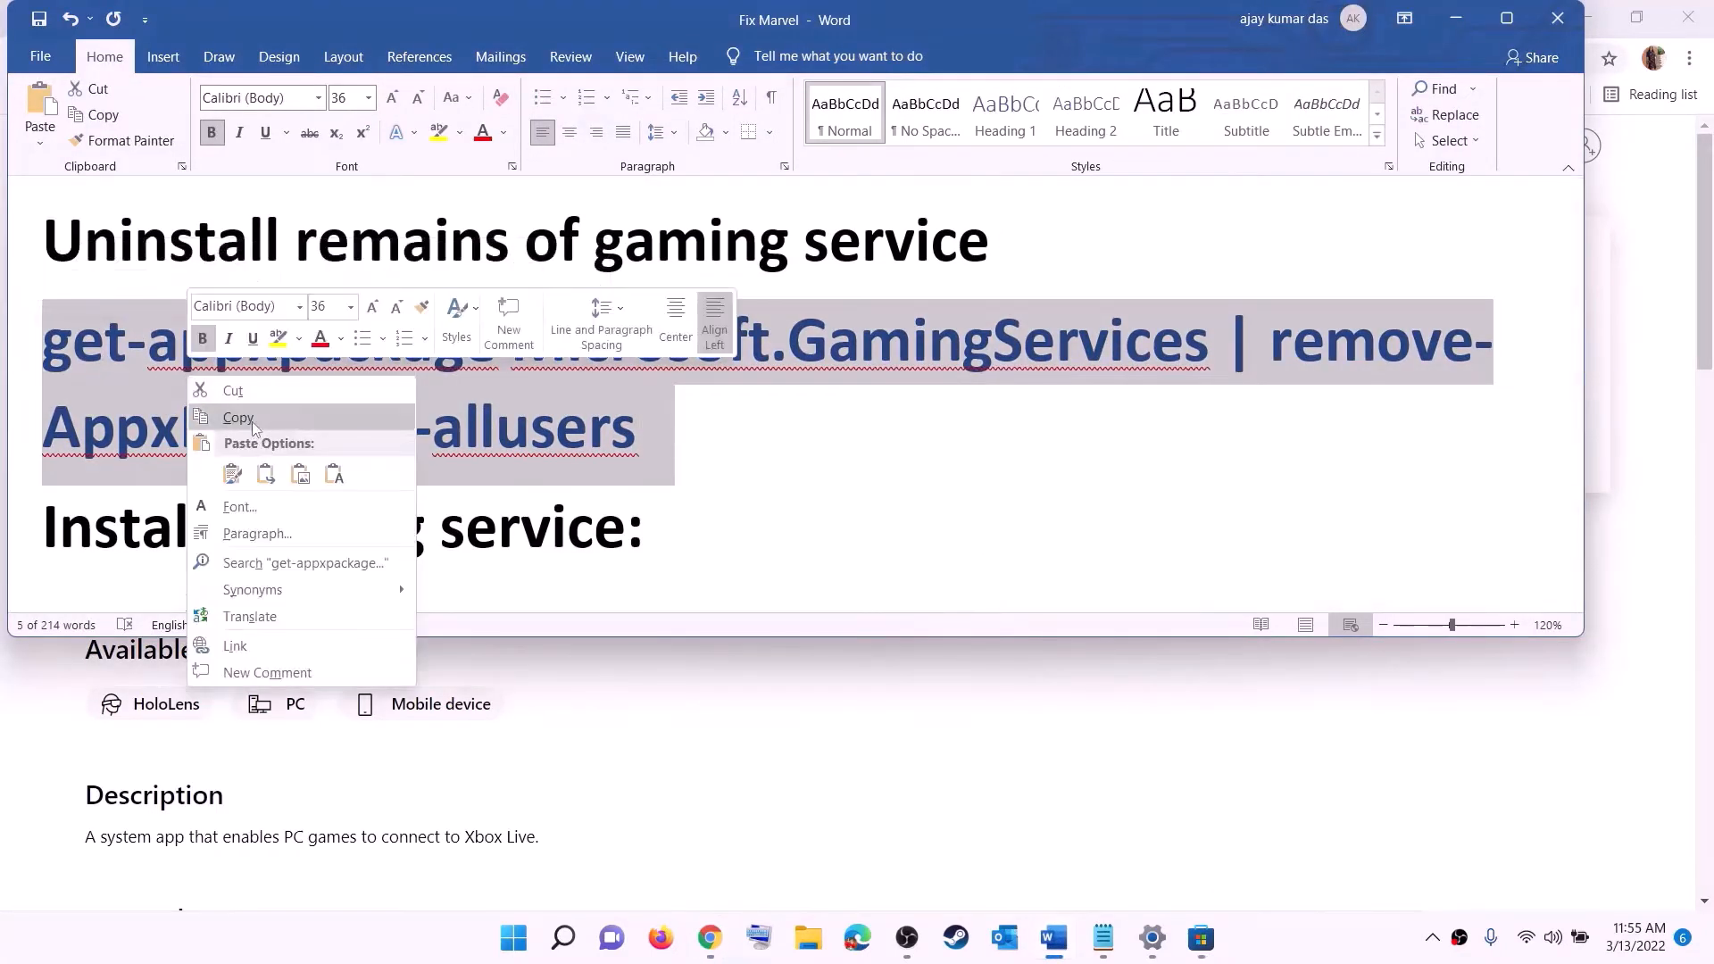
{"action": "left_click", "coordinate": [253, 425]}
Open Windows PowerShell as administrator, allow it to make changes, and run the copied command that removes Microsoft.GamingServices for all users.
{"action": "left_click", "coordinate": [514, 937]}
{"action": "type", "text": "po"}
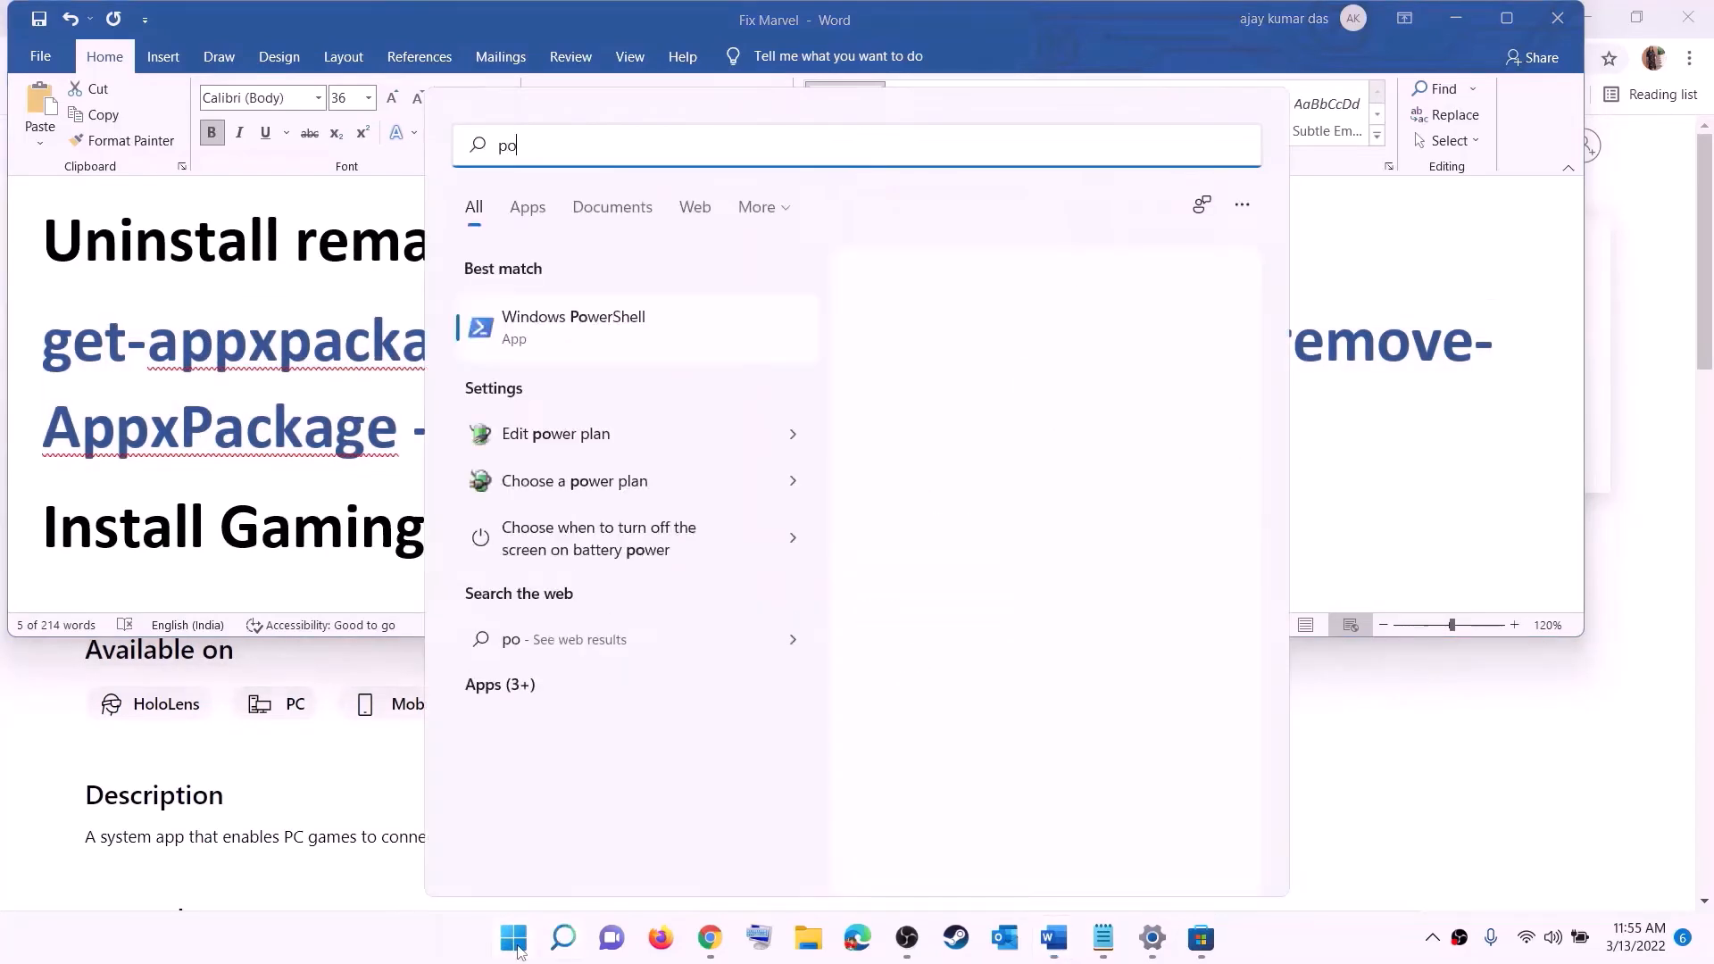
{"action": "type", "text": "wershe"}
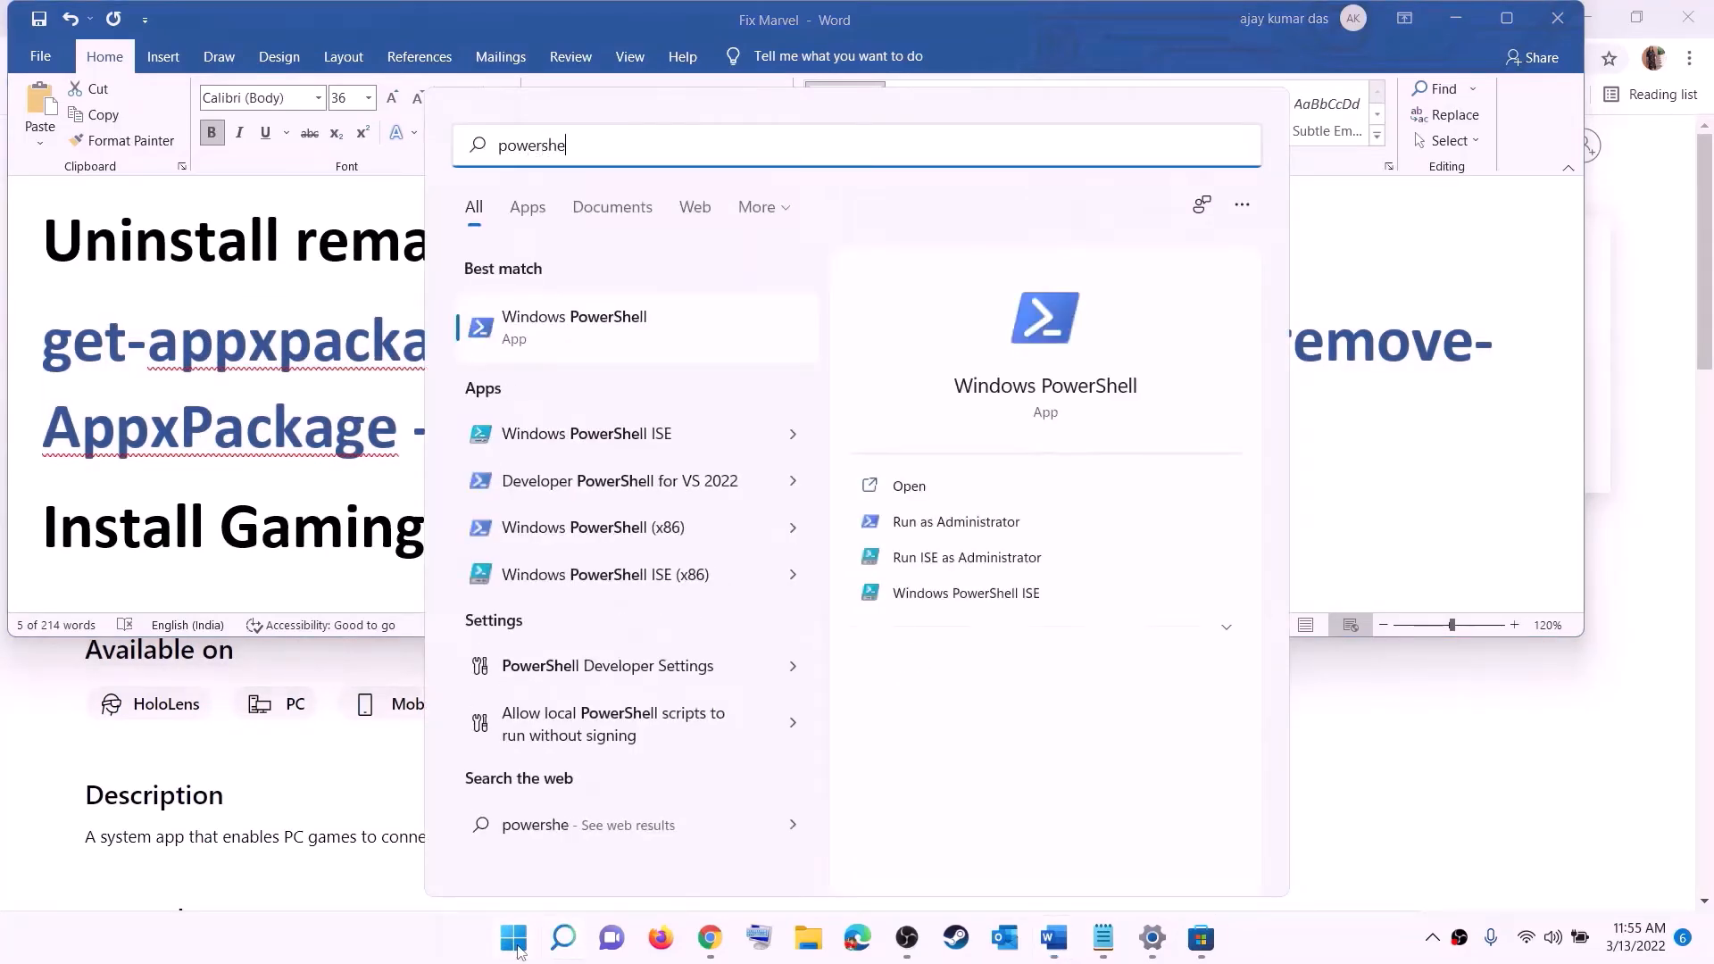
{"action": "type", "text": "ll"}
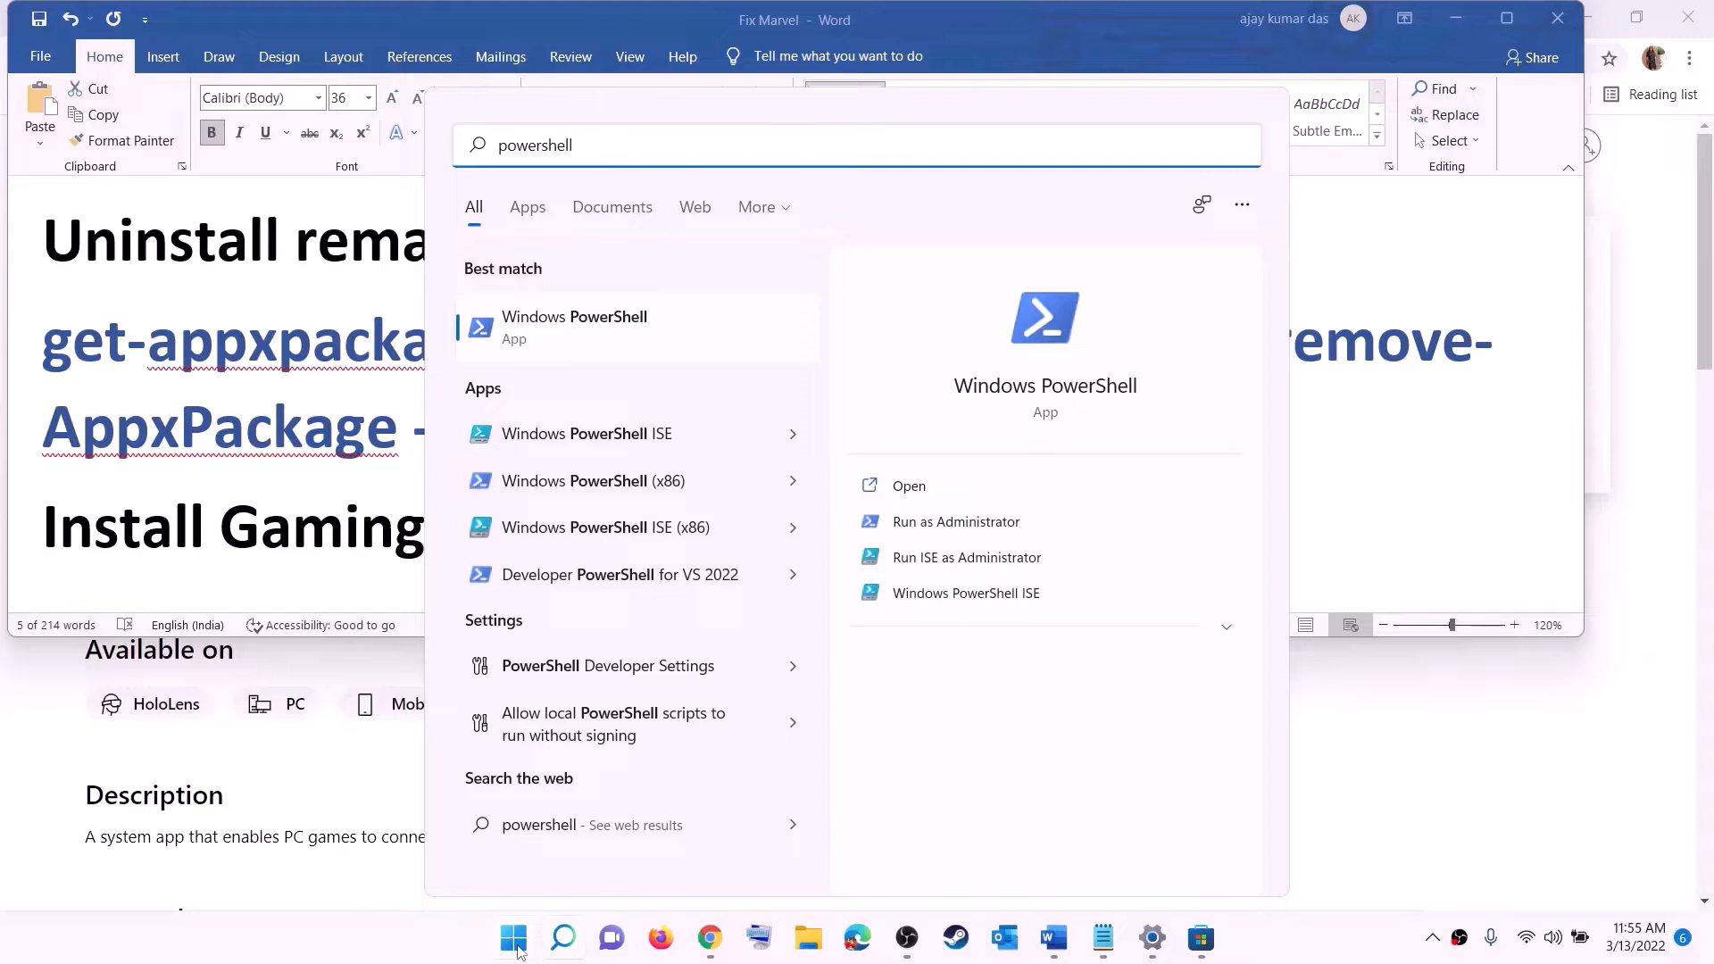
{"action": "right_click", "coordinate": [588, 338]}
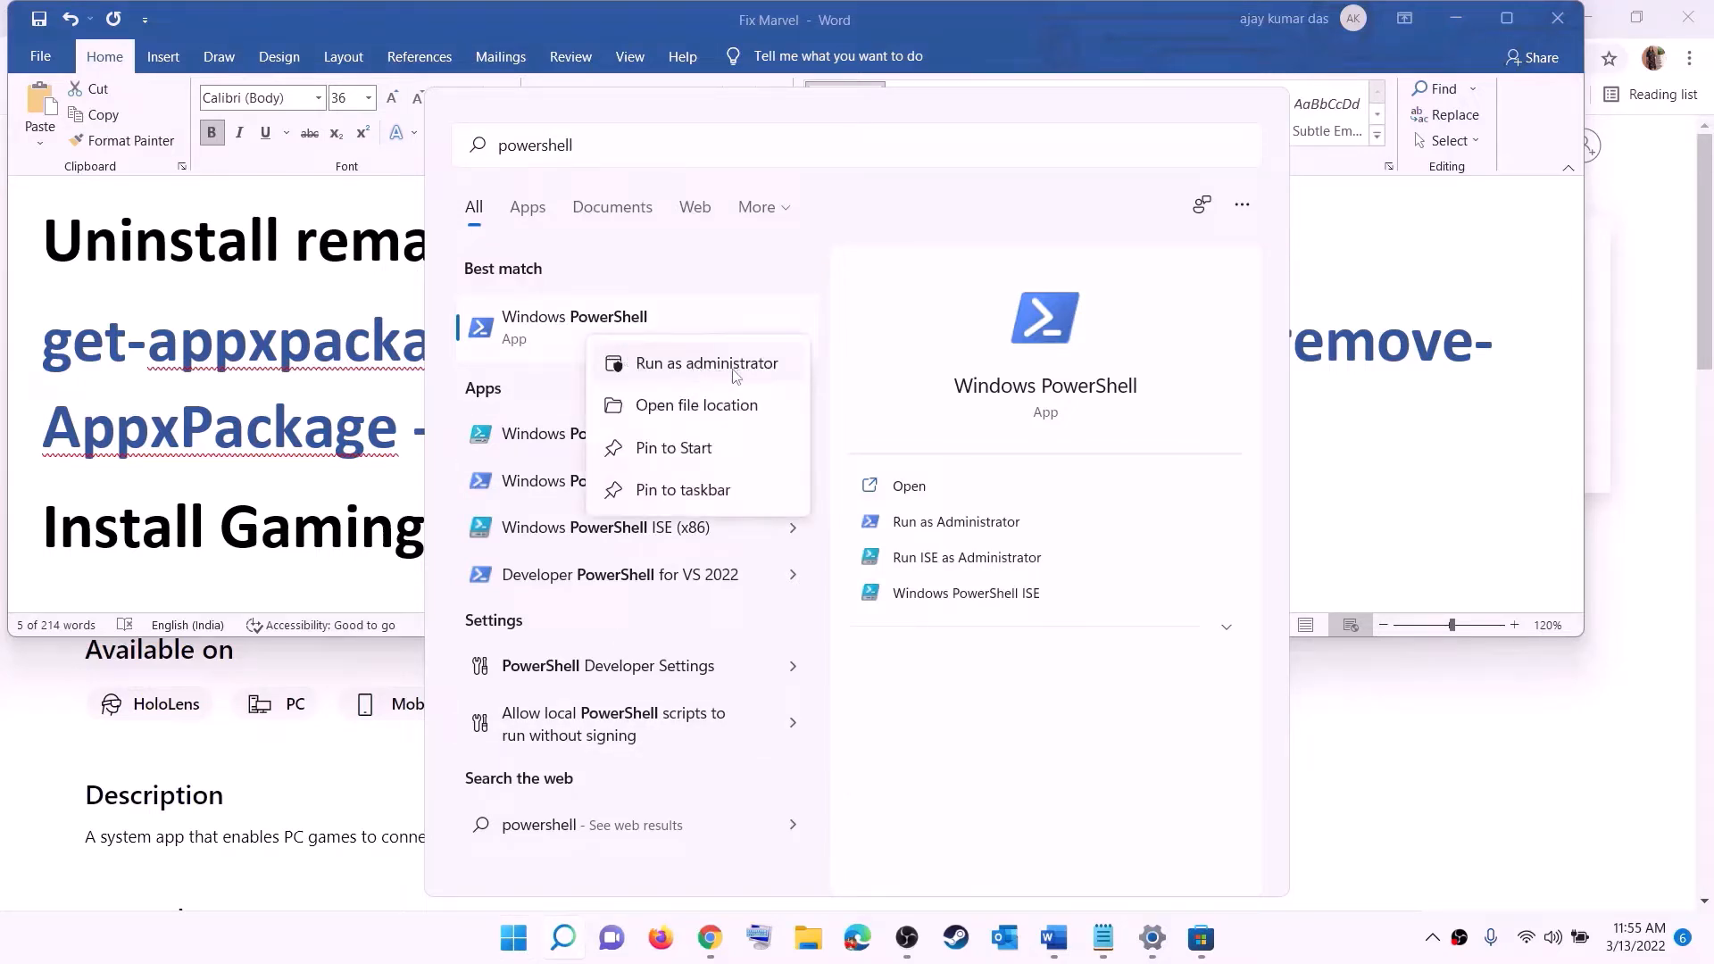
{"action": "left_click", "coordinate": [715, 370]}
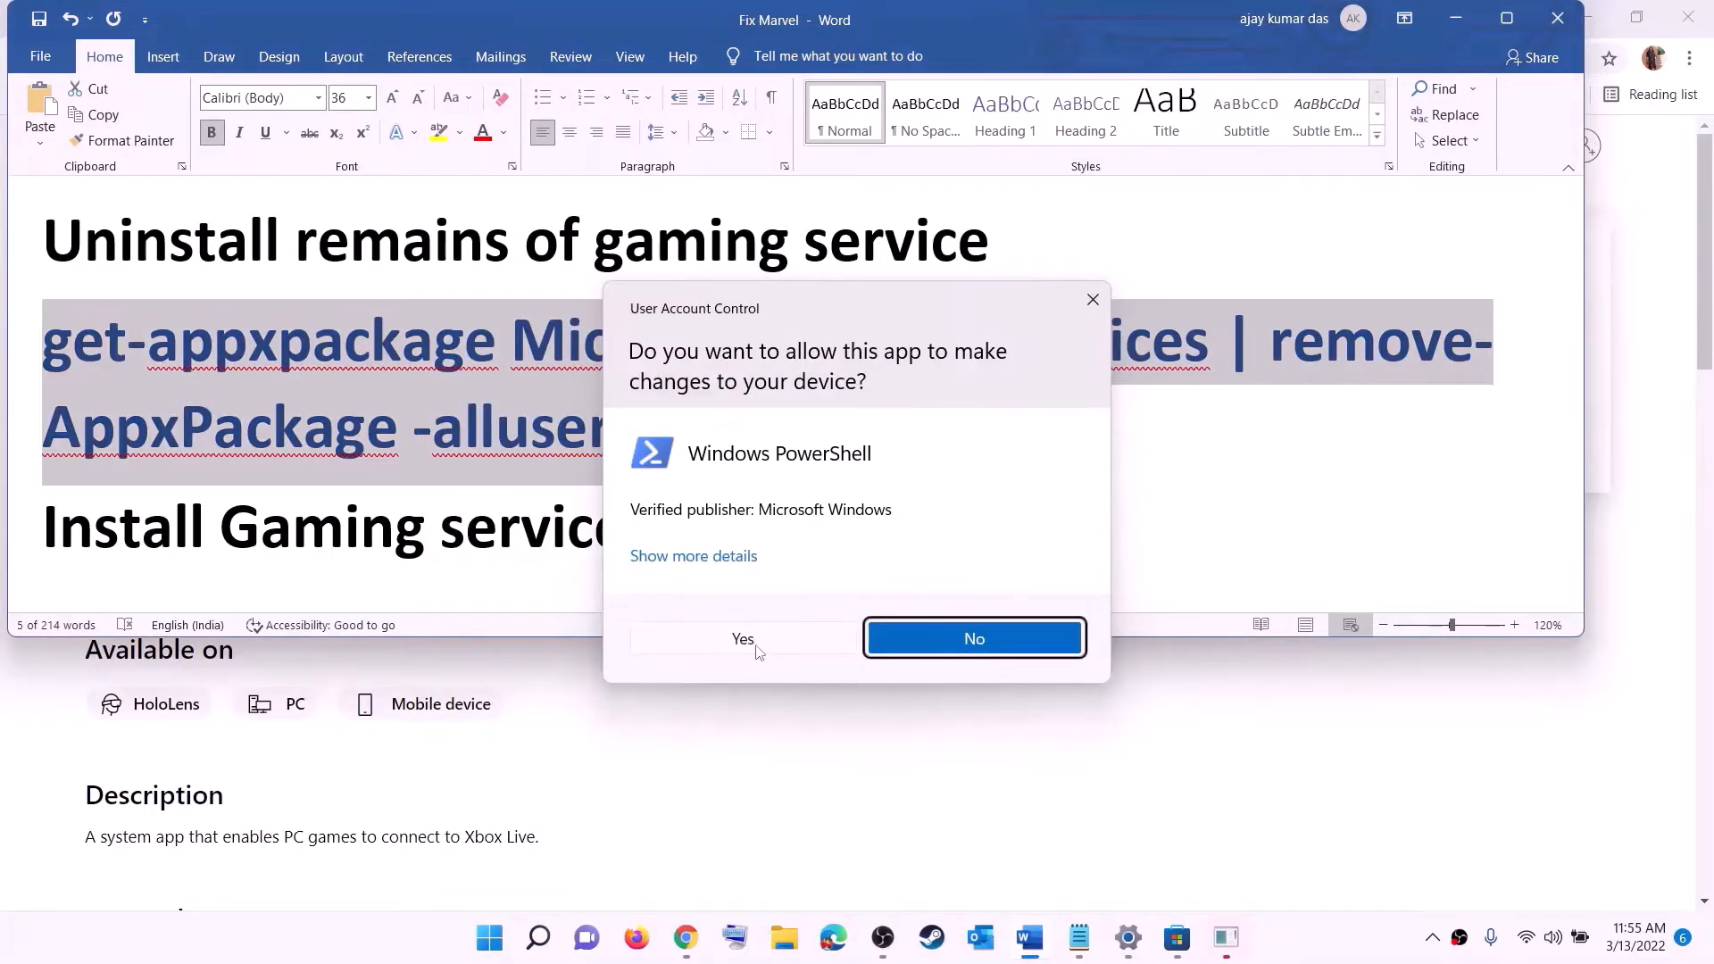
{"action": "left_click", "coordinate": [743, 639]}
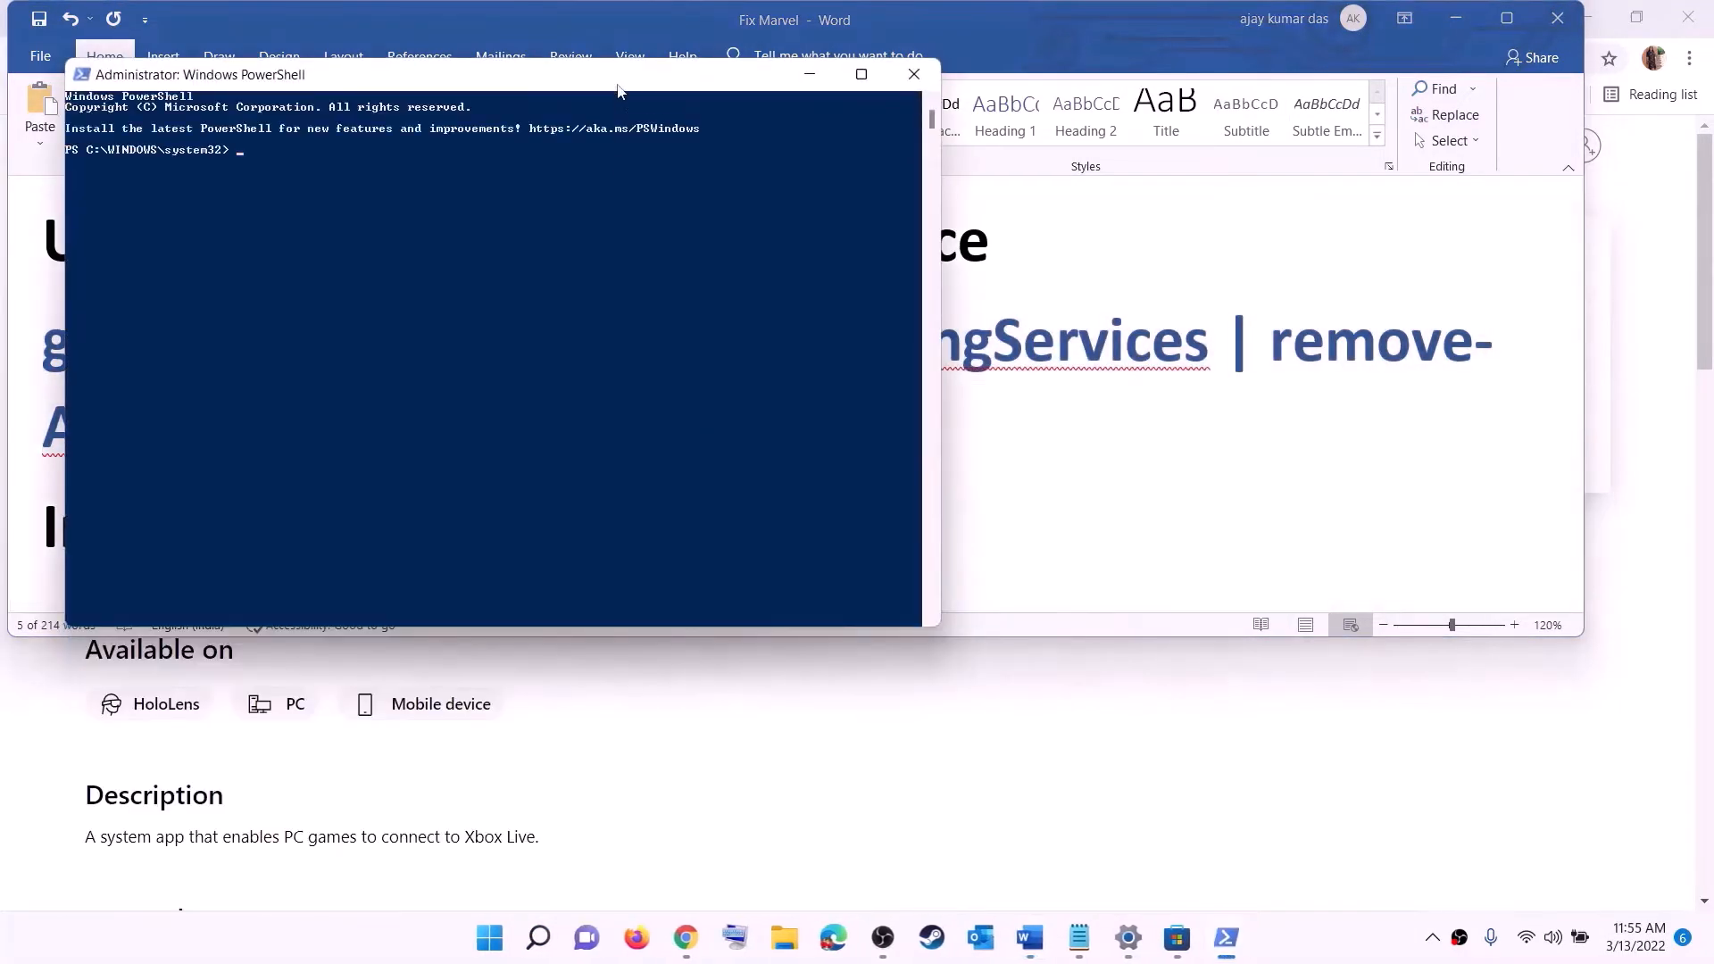
{"action": "key", "text": "ctrl+v"}
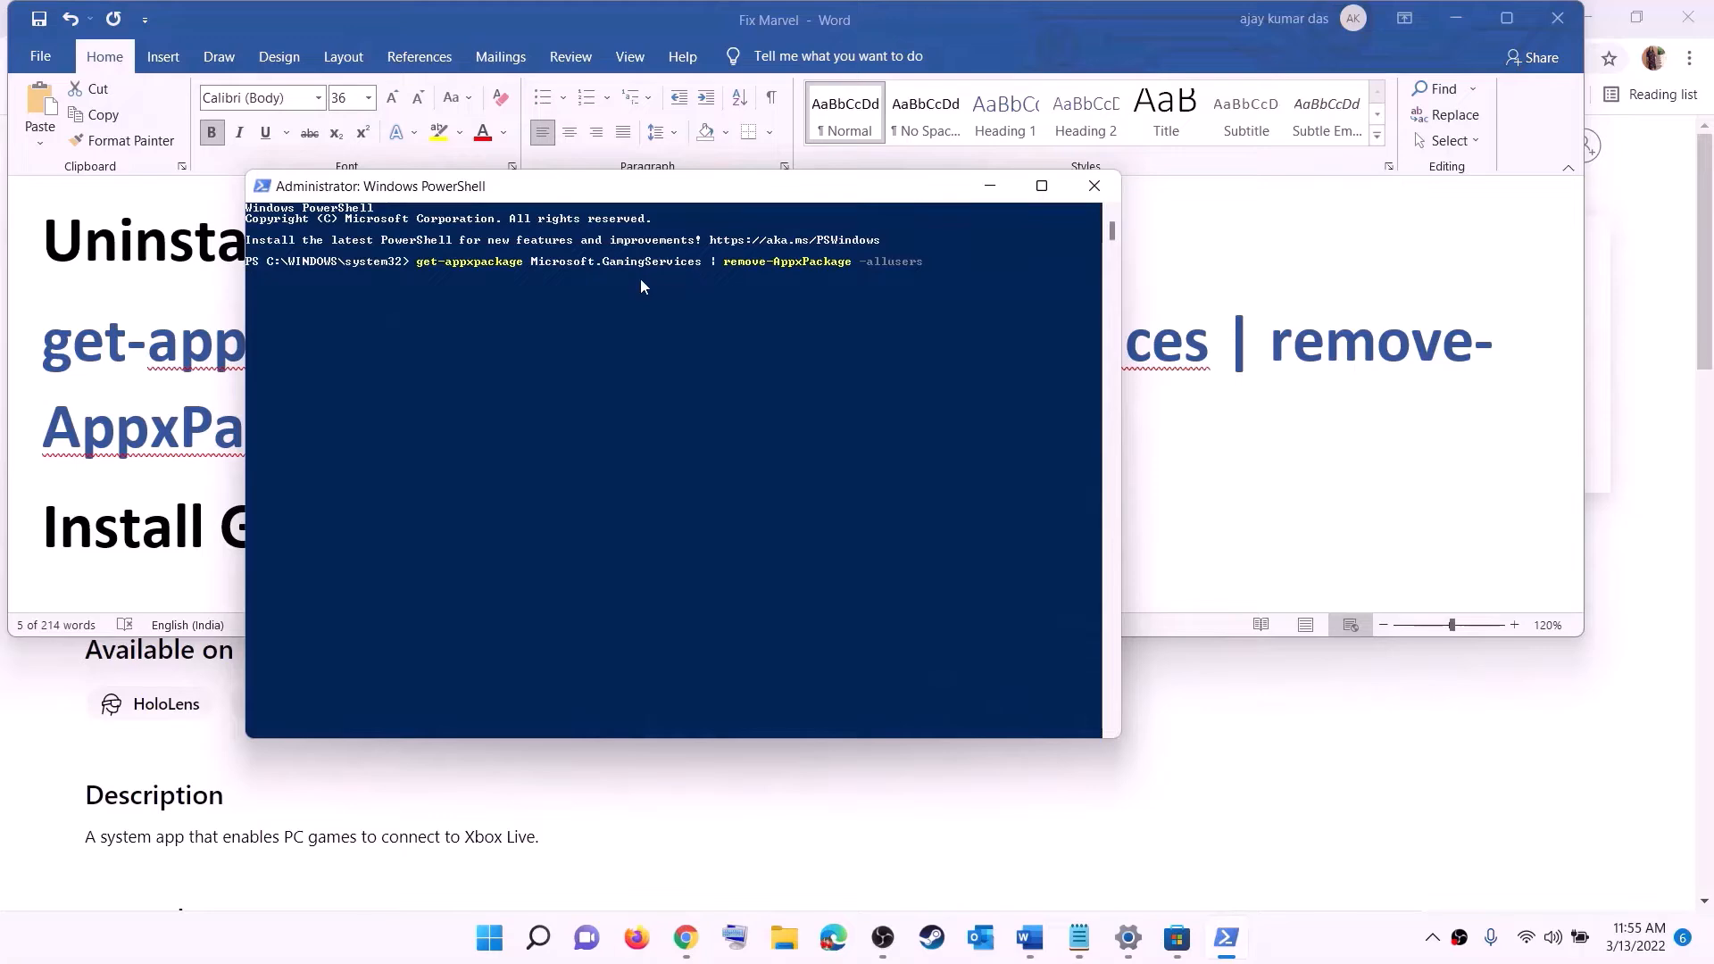
Copy the command "start ms-windows-store://pdp/?productid=9MWPM2CQNLHN" under "Install Gaming service" in the Word document.
{"action": "left_click", "coordinate": [234, 400]}
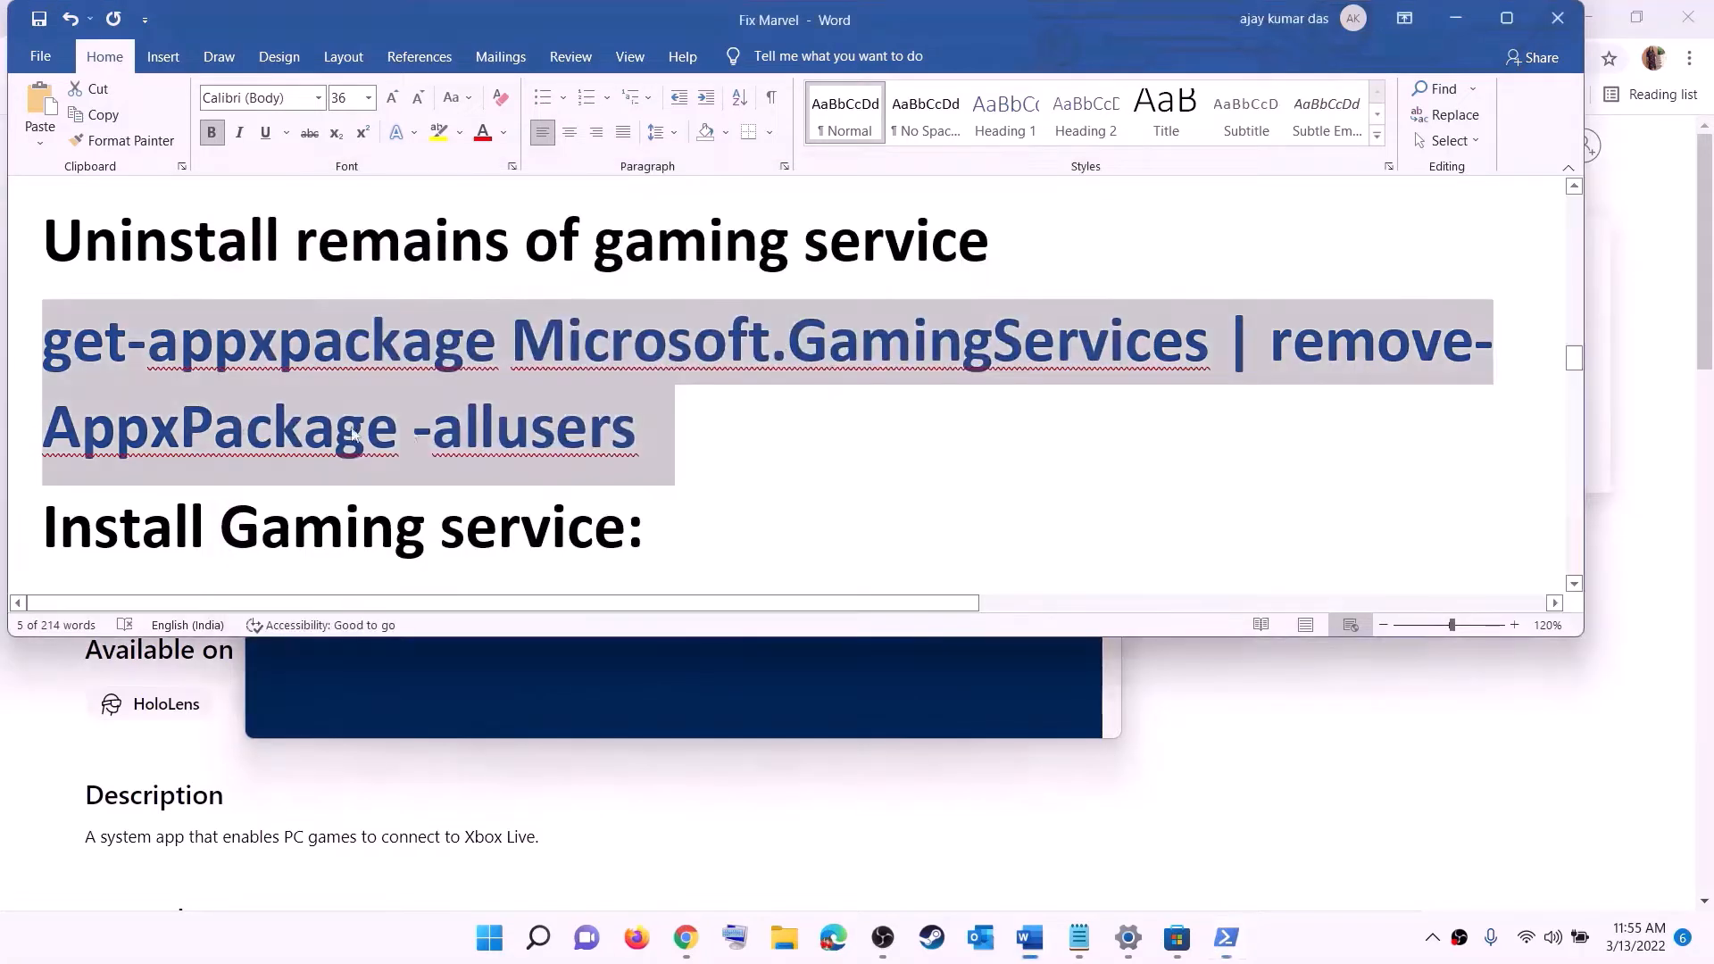
{"action": "scroll", "coordinate": [235, 400], "scroll_direction": "down", "scroll_amount": 4}
{"action": "left_click_drag", "start_coordinate": [891, 470], "coordinate": [3, 407]}
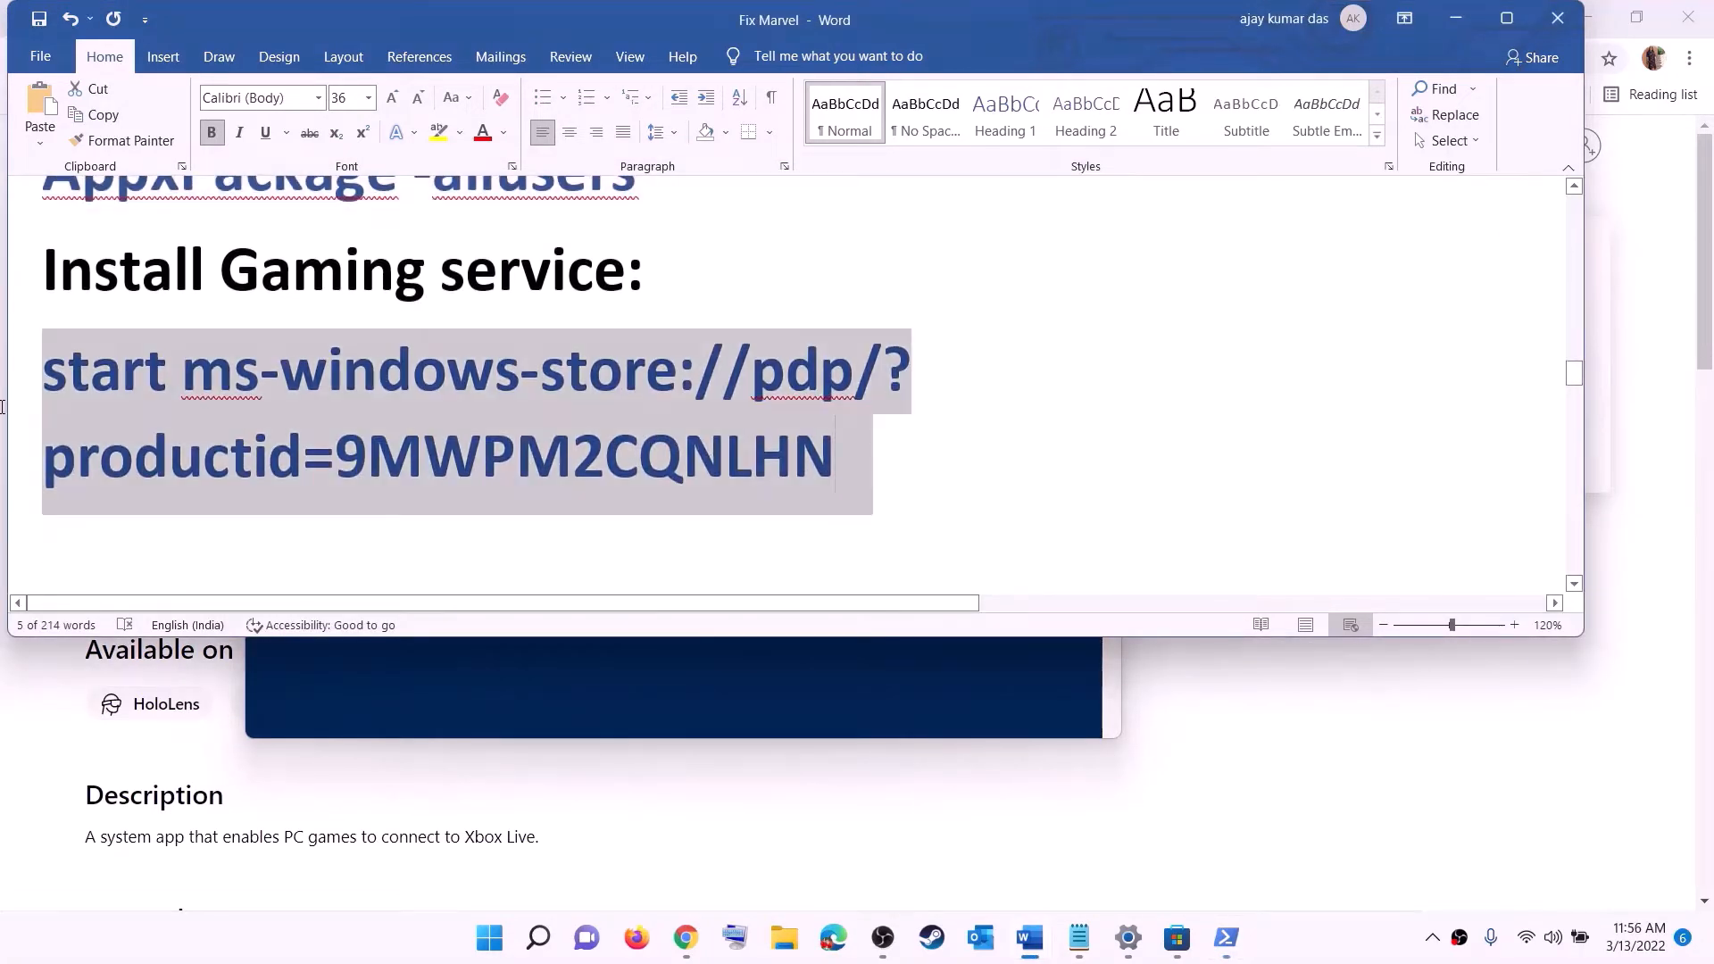
{"action": "right_click", "coordinate": [186, 404]}
{"action": "left_click", "coordinate": [237, 445]}
Run the copied store command in PowerShell, then install Gaming Services from its Microsoft Store page and allow the changes.
{"action": "left_click", "coordinate": [500, 687]}
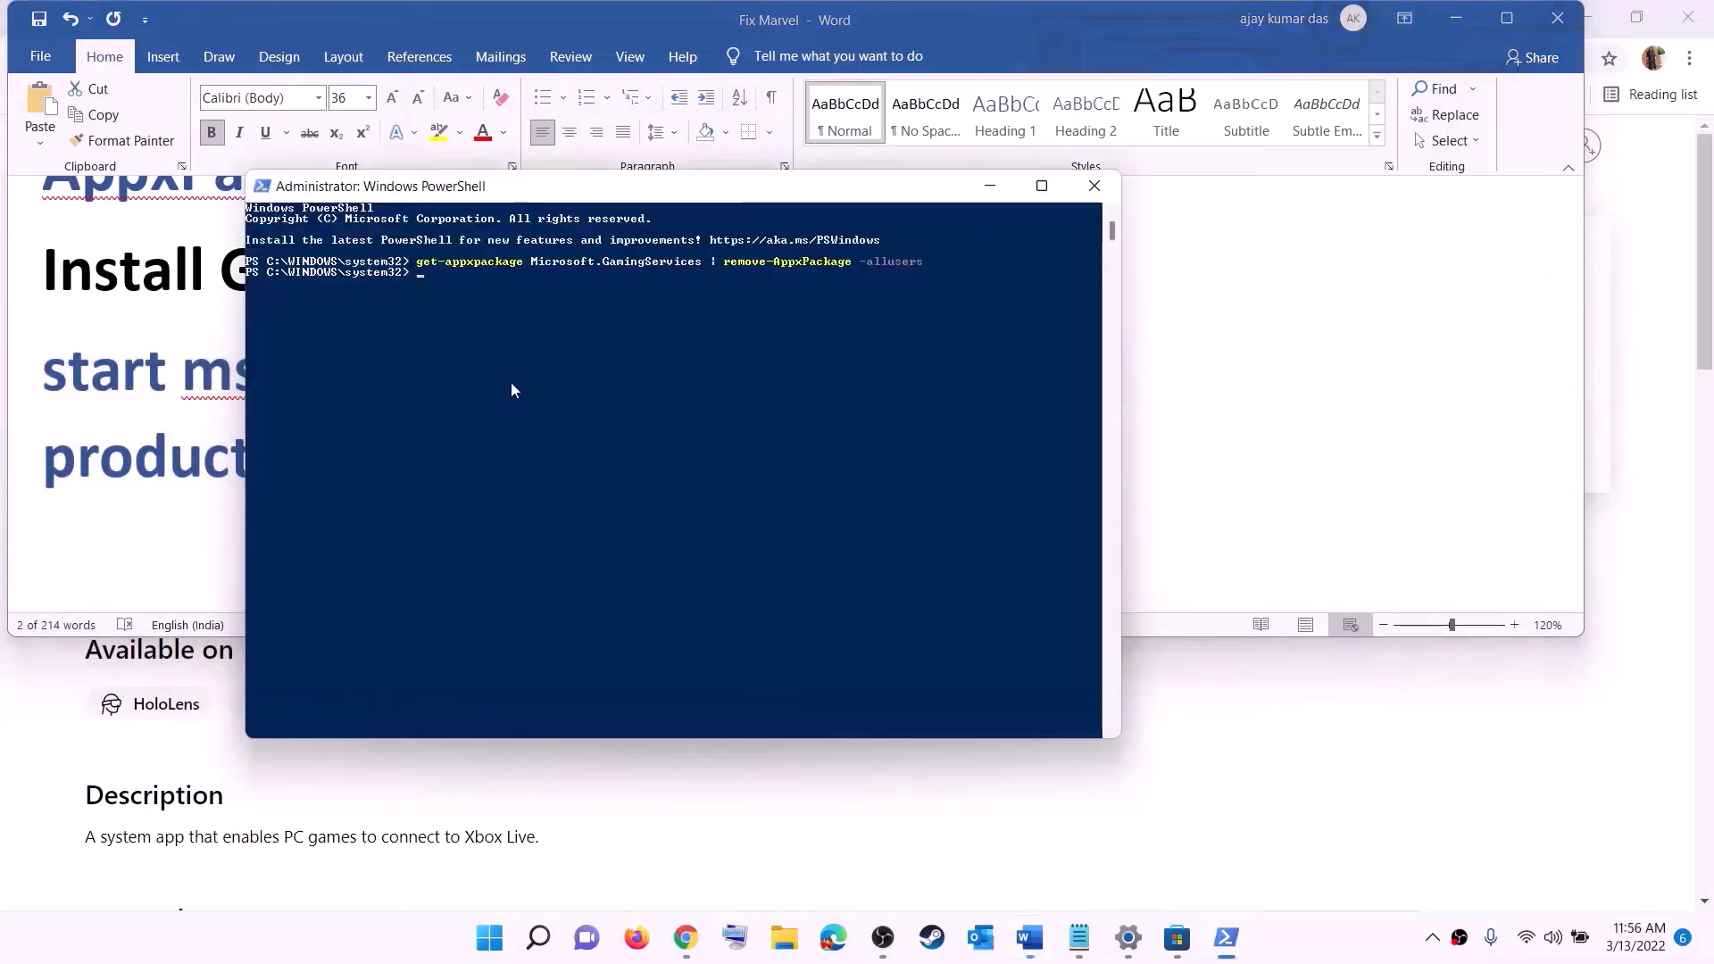
{"action": "right_click", "coordinate": [511, 383]}
{"action": "key", "text": "Return"}
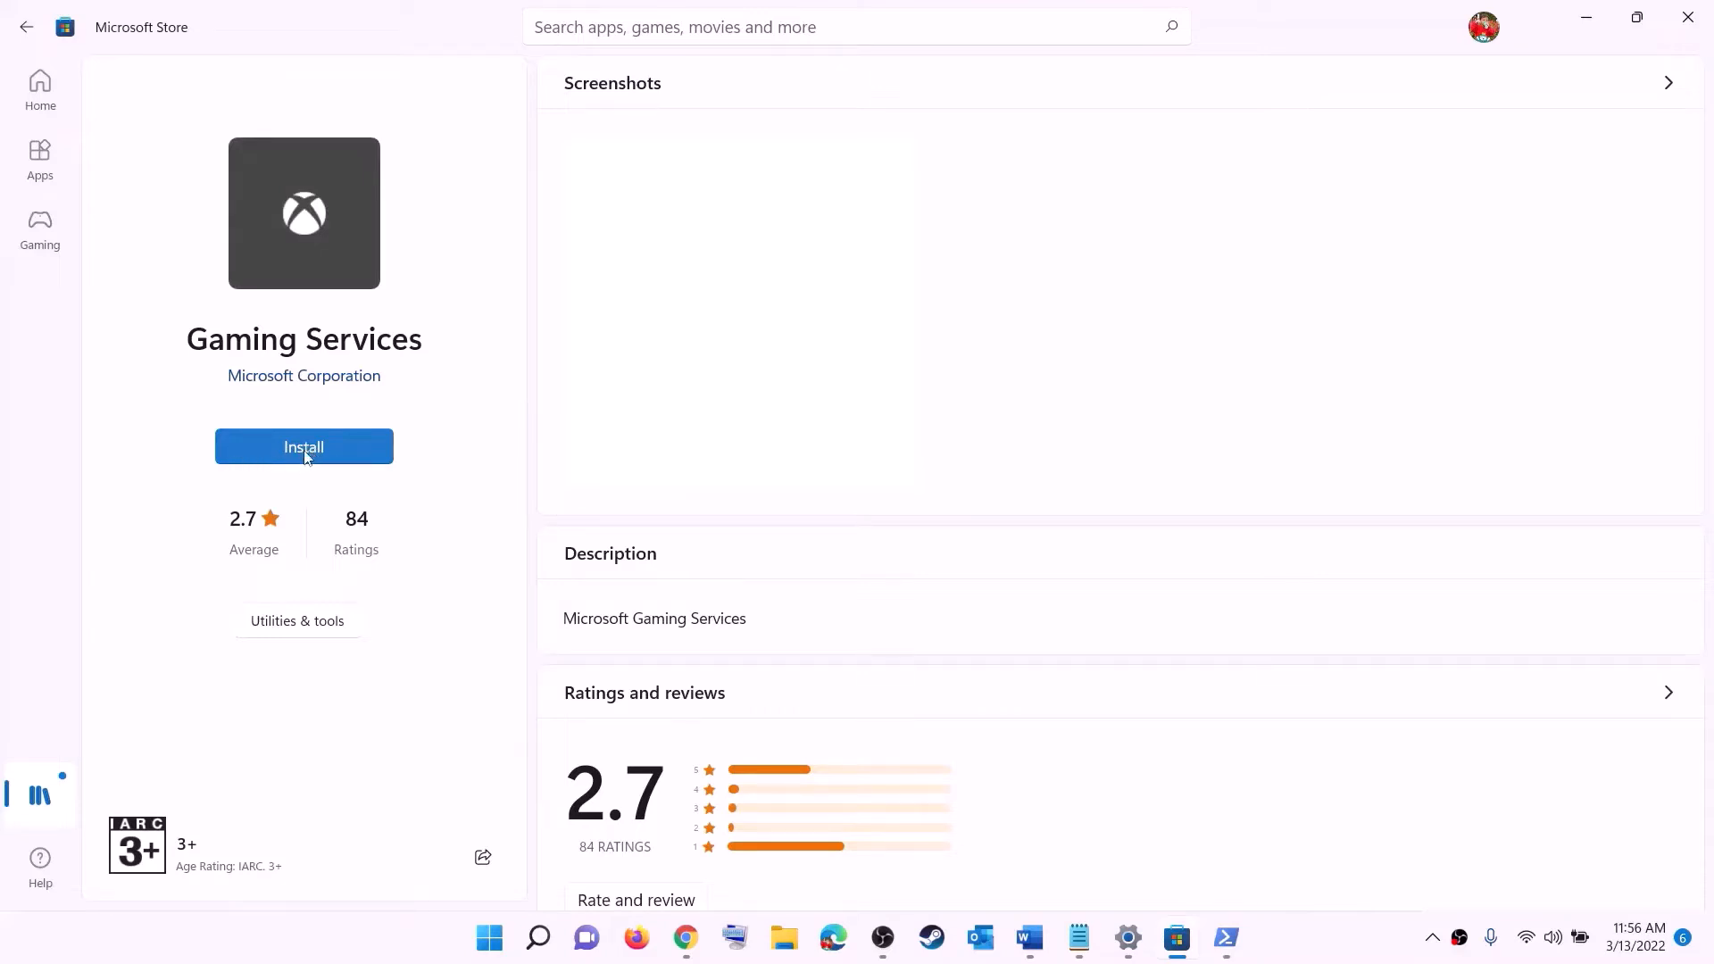
{"action": "left_click", "coordinate": [280, 455]}
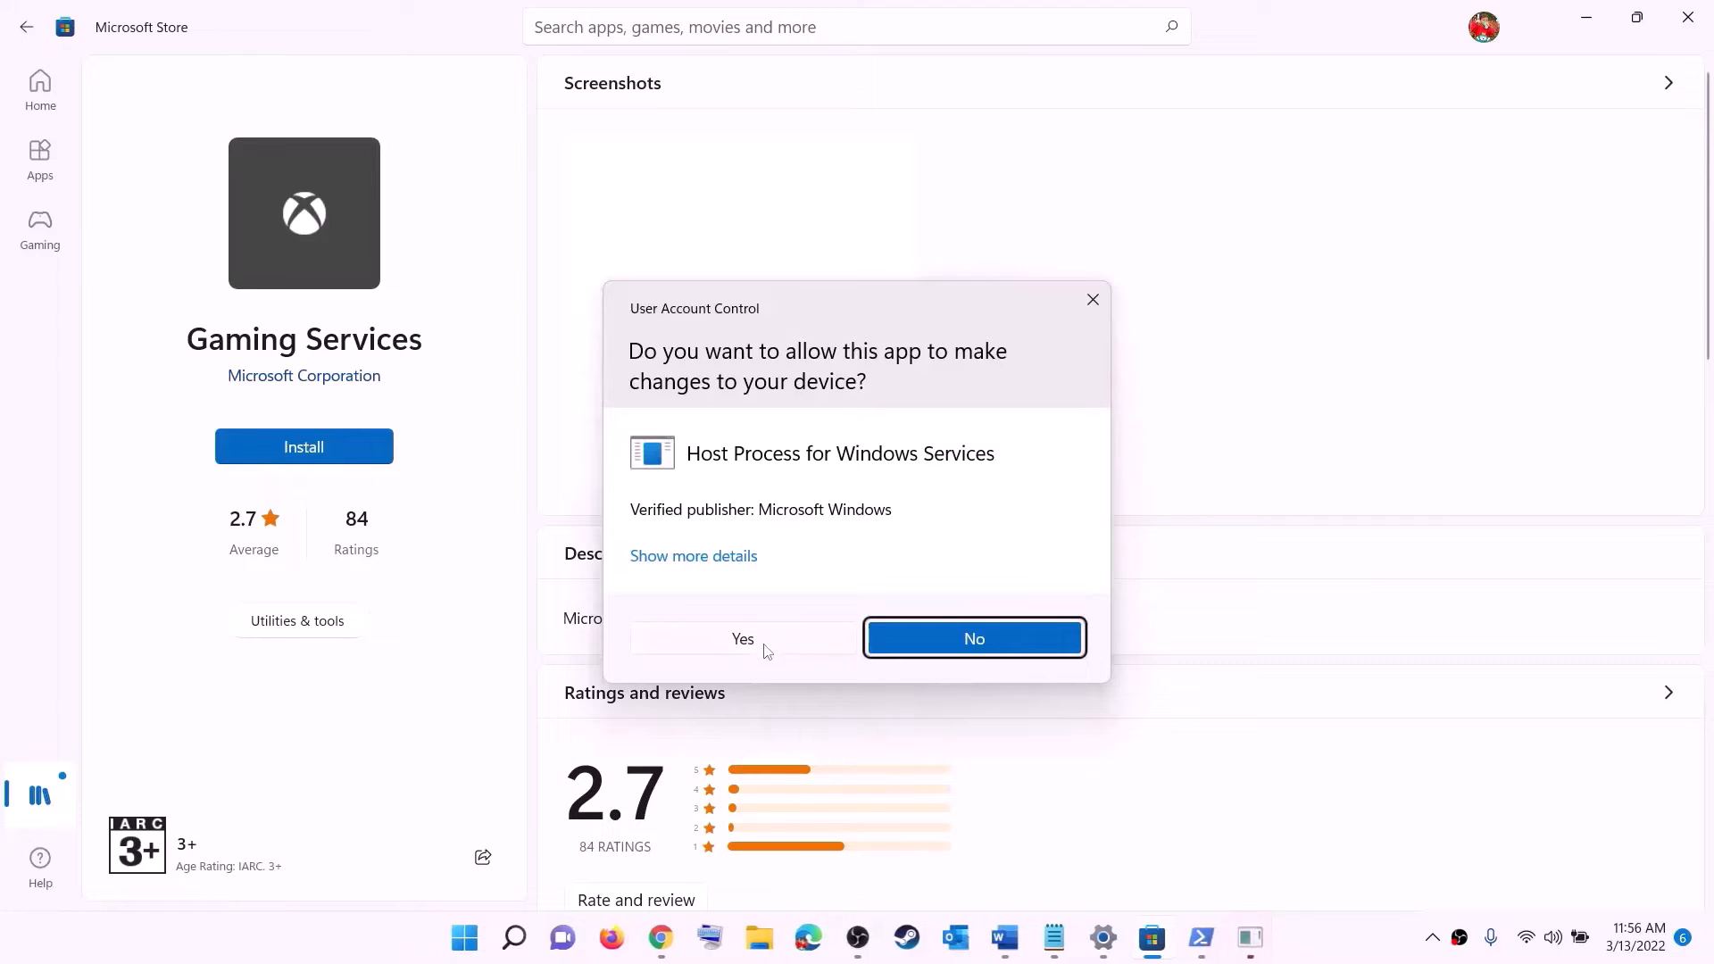
{"action": "left_click", "coordinate": [765, 644]}
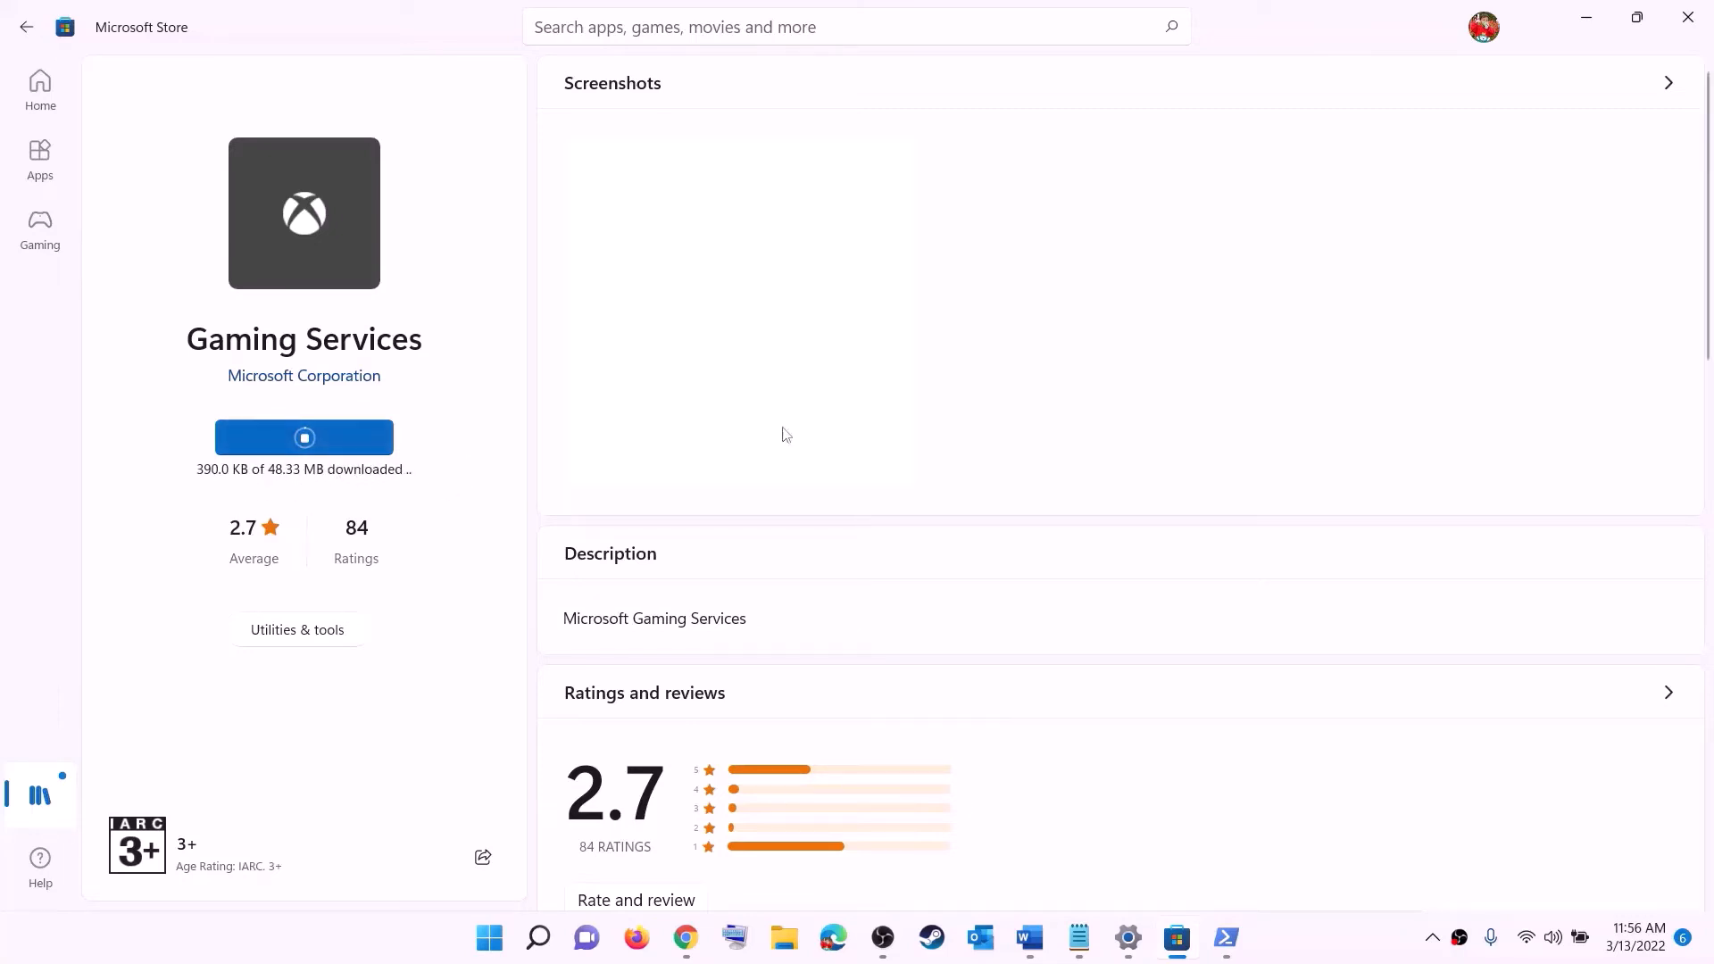
Review the Step 8 list of services in the Word document and open the Windows Services app.
{"action": "left_click", "coordinate": [1026, 937]}
{"action": "scroll", "coordinate": [568, 461], "scroll_direction": "down", "scroll_amount": 5}
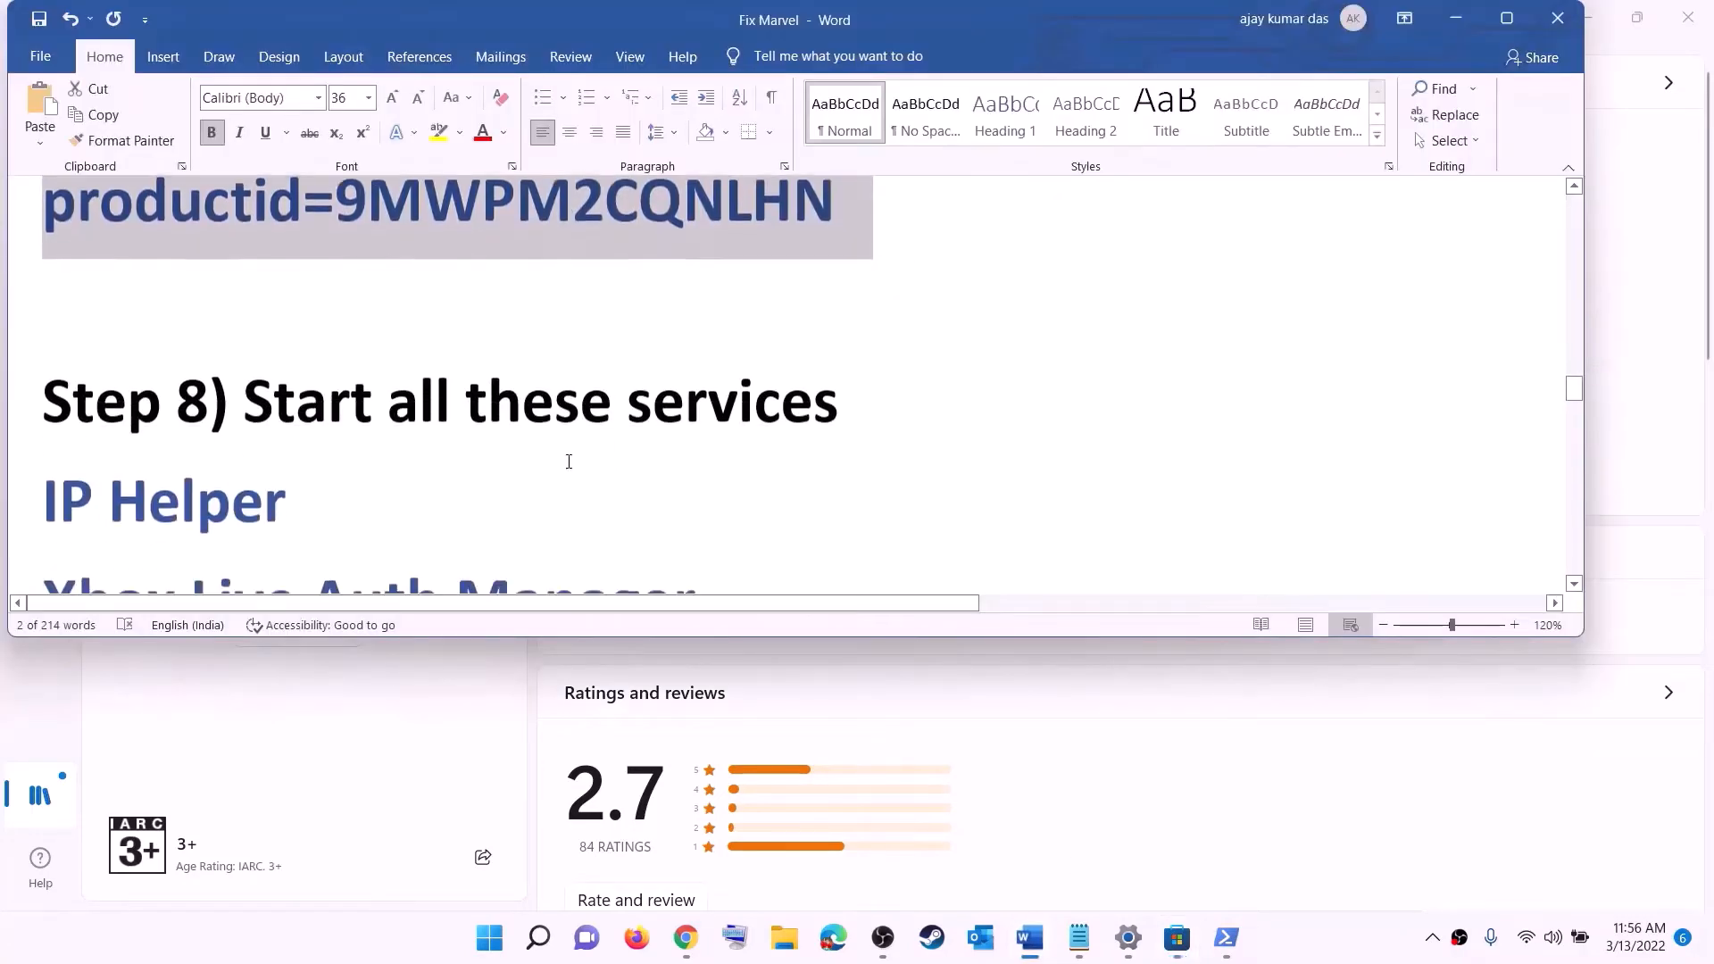
{"action": "scroll", "coordinate": [568, 461], "scroll_direction": "down", "scroll_amount": 2}
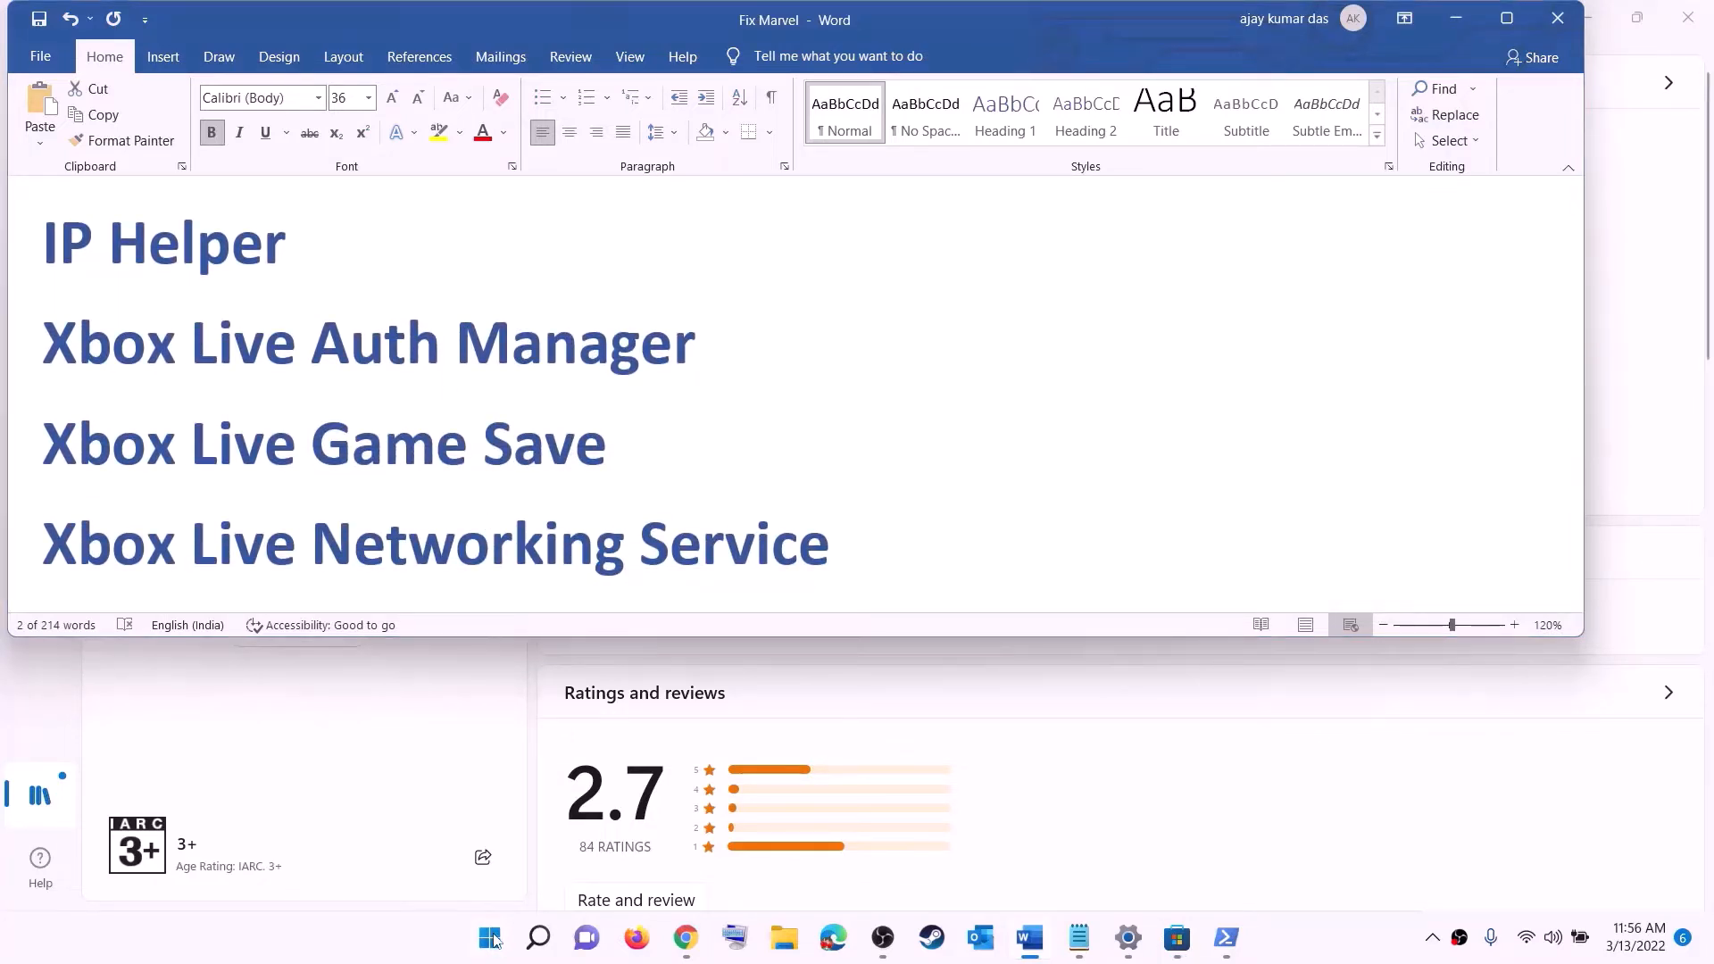
{"action": "left_click", "coordinate": [492, 940]}
{"action": "type", "text": "serv"}
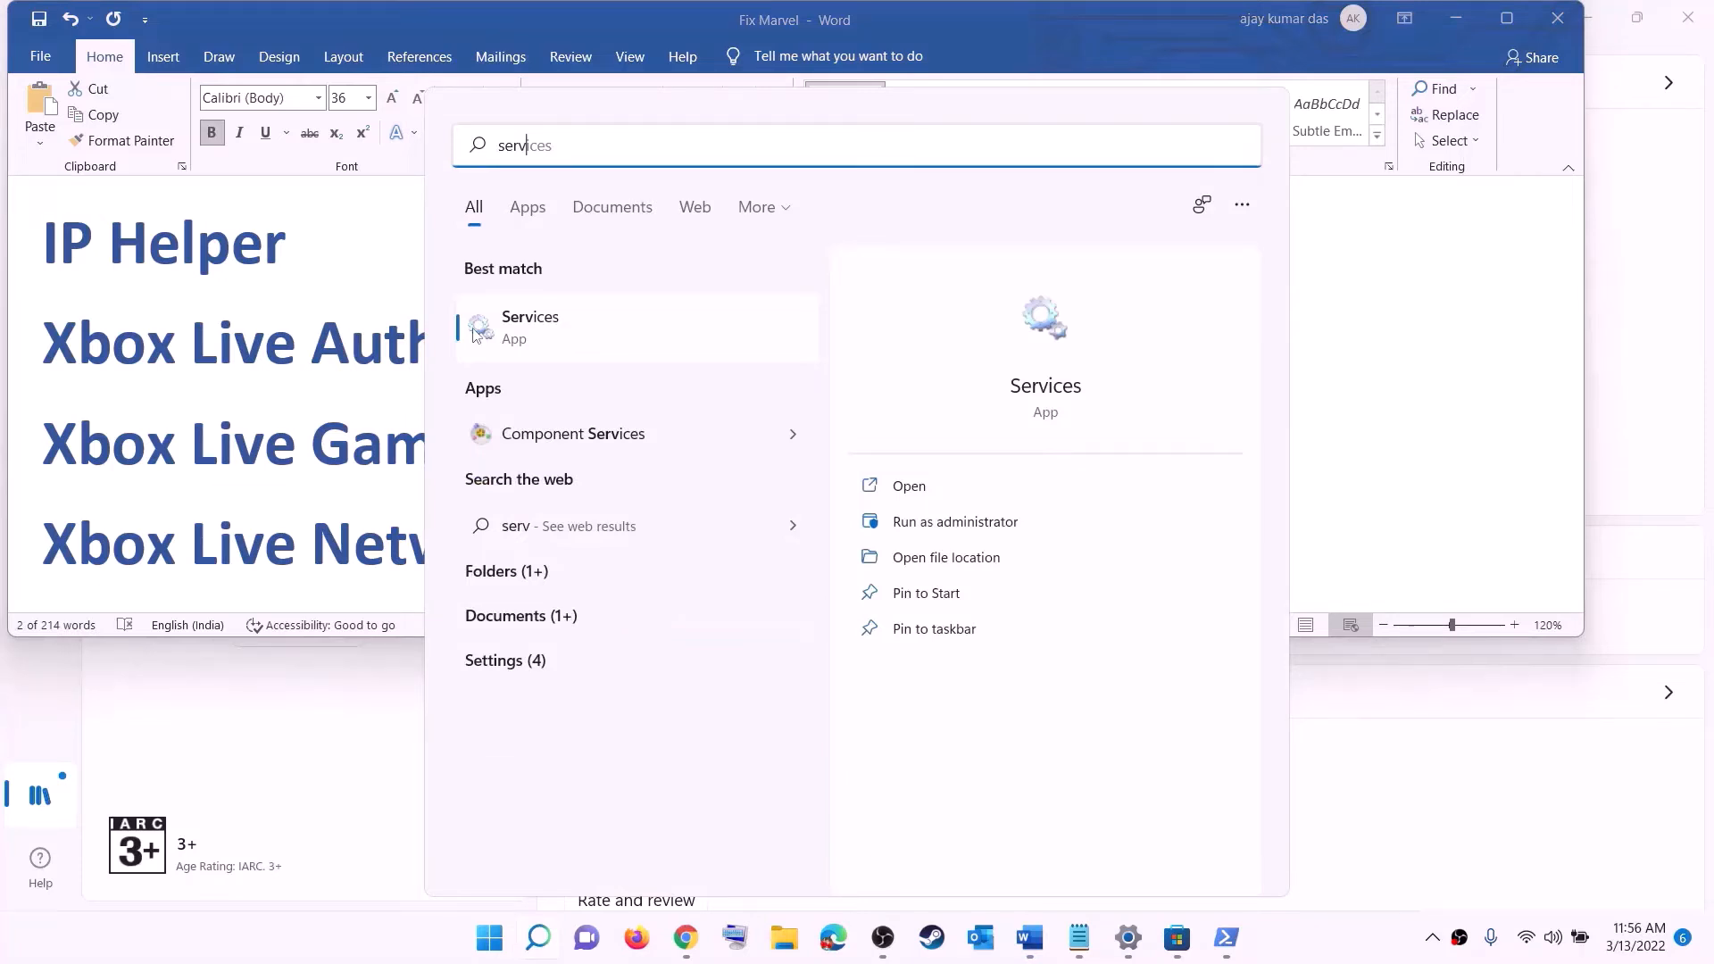
{"action": "type", "text": "ic"}
{"action": "left_click", "coordinate": [500, 338]}
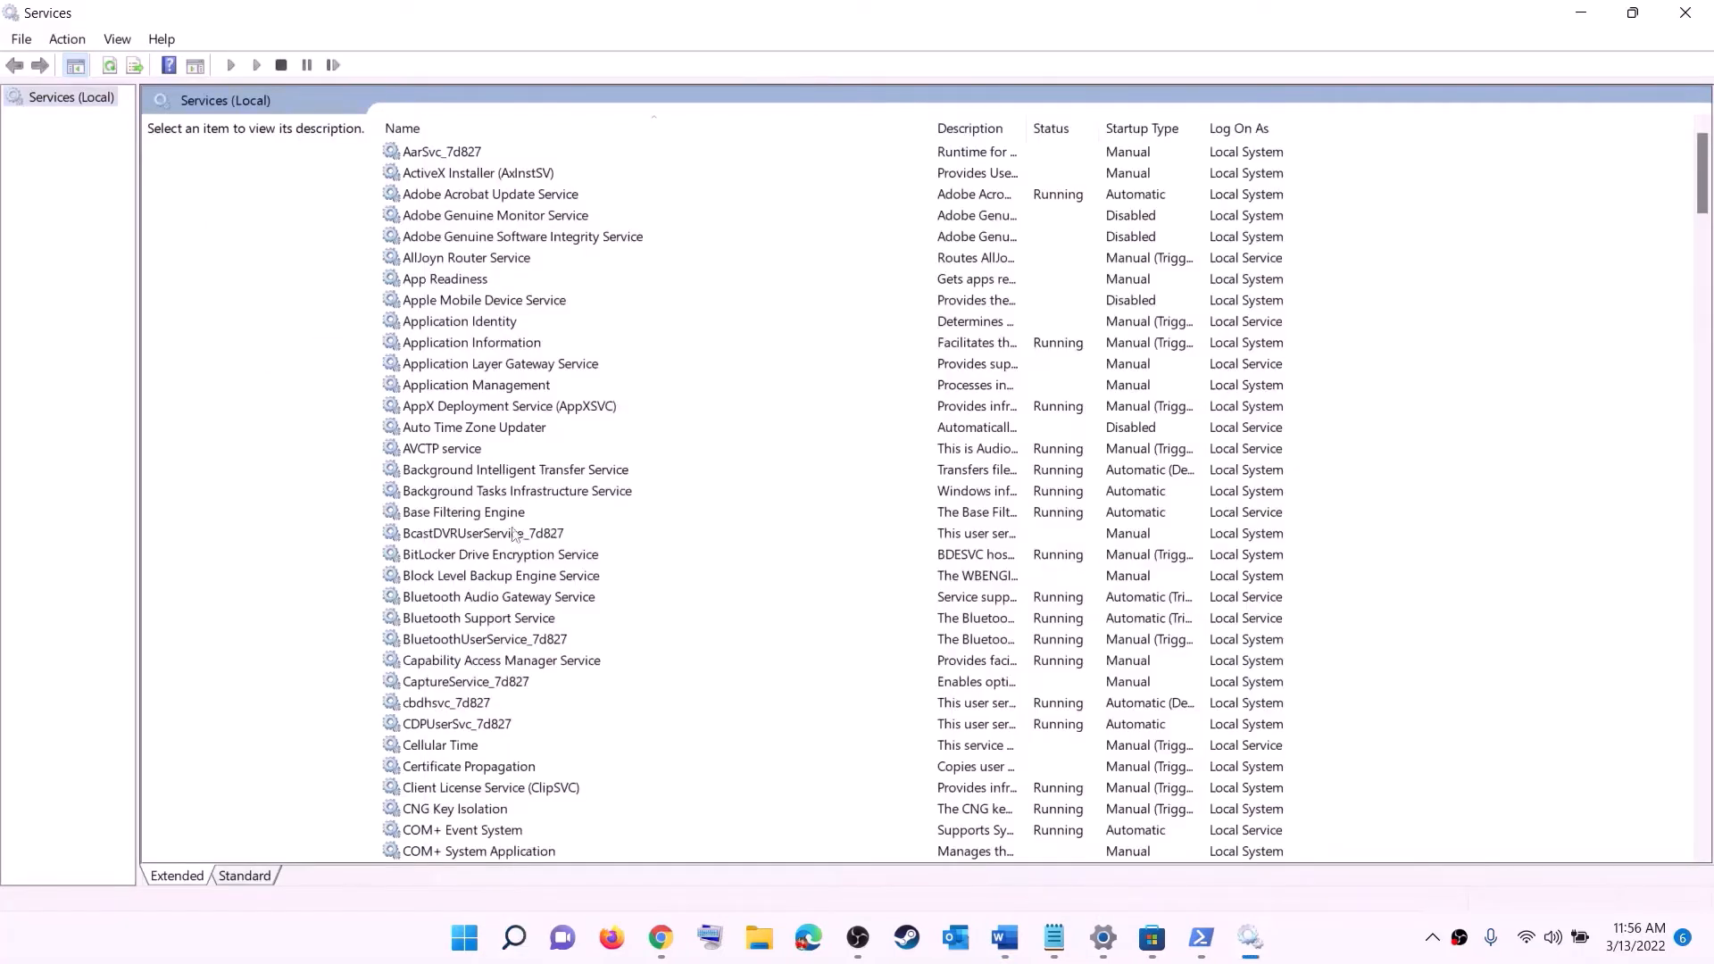
Find the IP Helper service and set its startup type to Automatic.
{"action": "left_click", "coordinate": [494, 534]}
{"action": "key", "text": "i"}
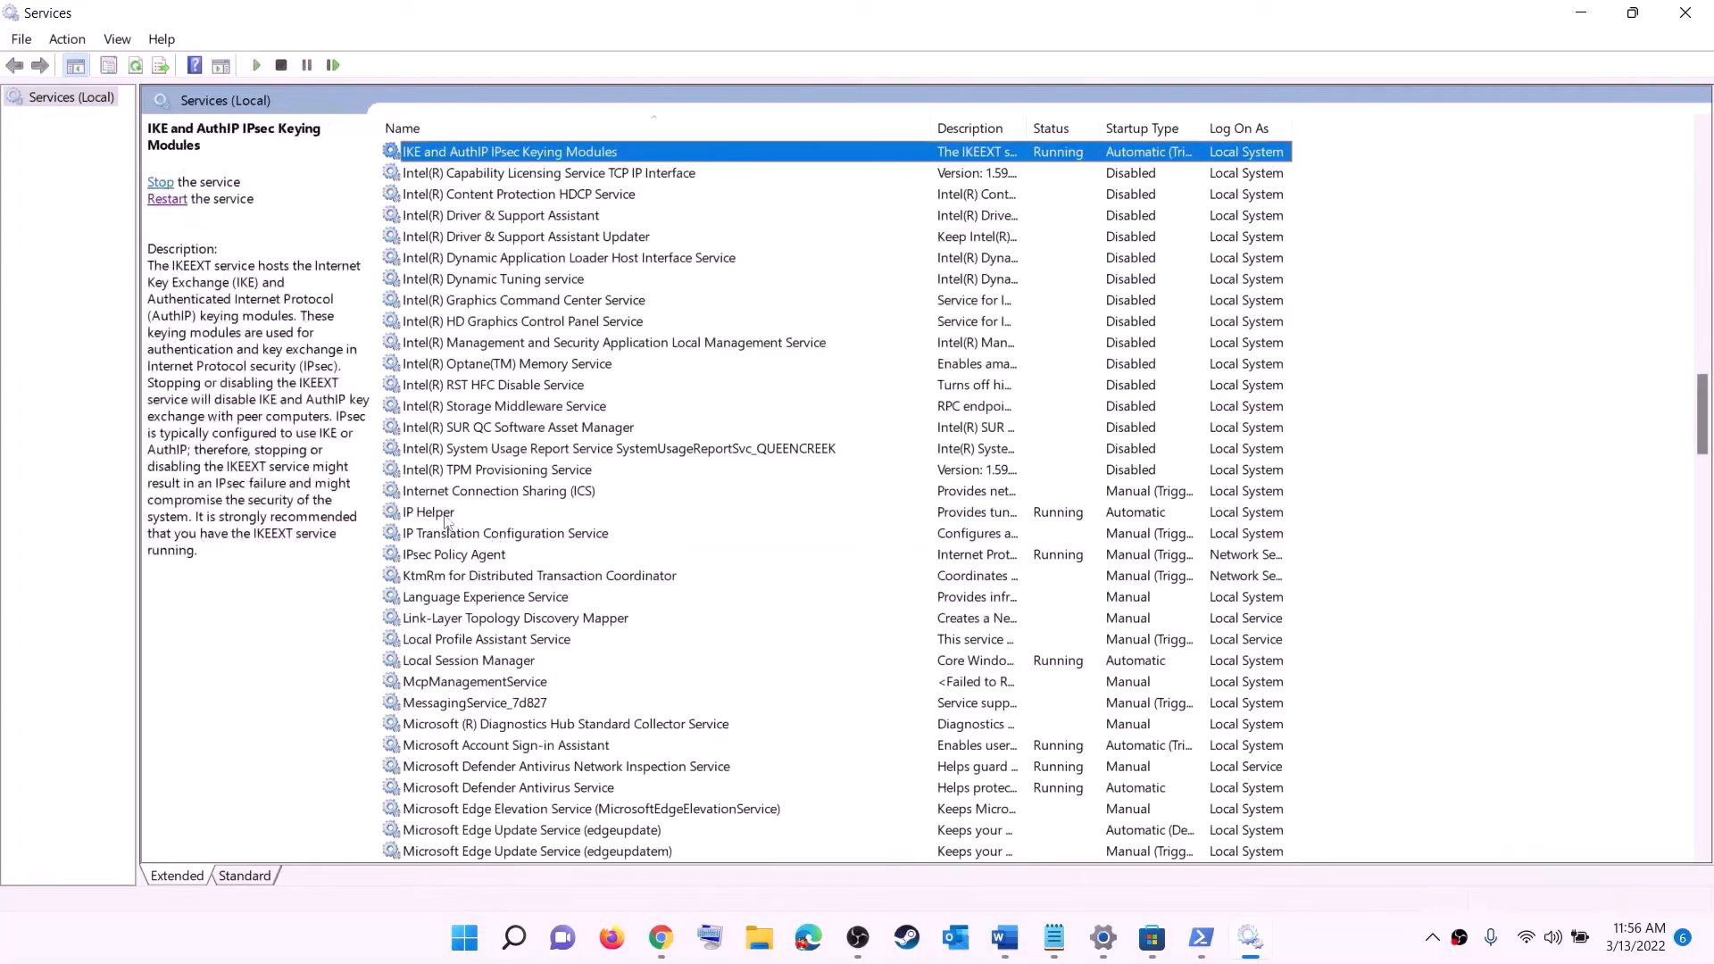
{"action": "left_click", "coordinate": [511, 520]}
{"action": "double_click", "coordinate": [516, 524]}
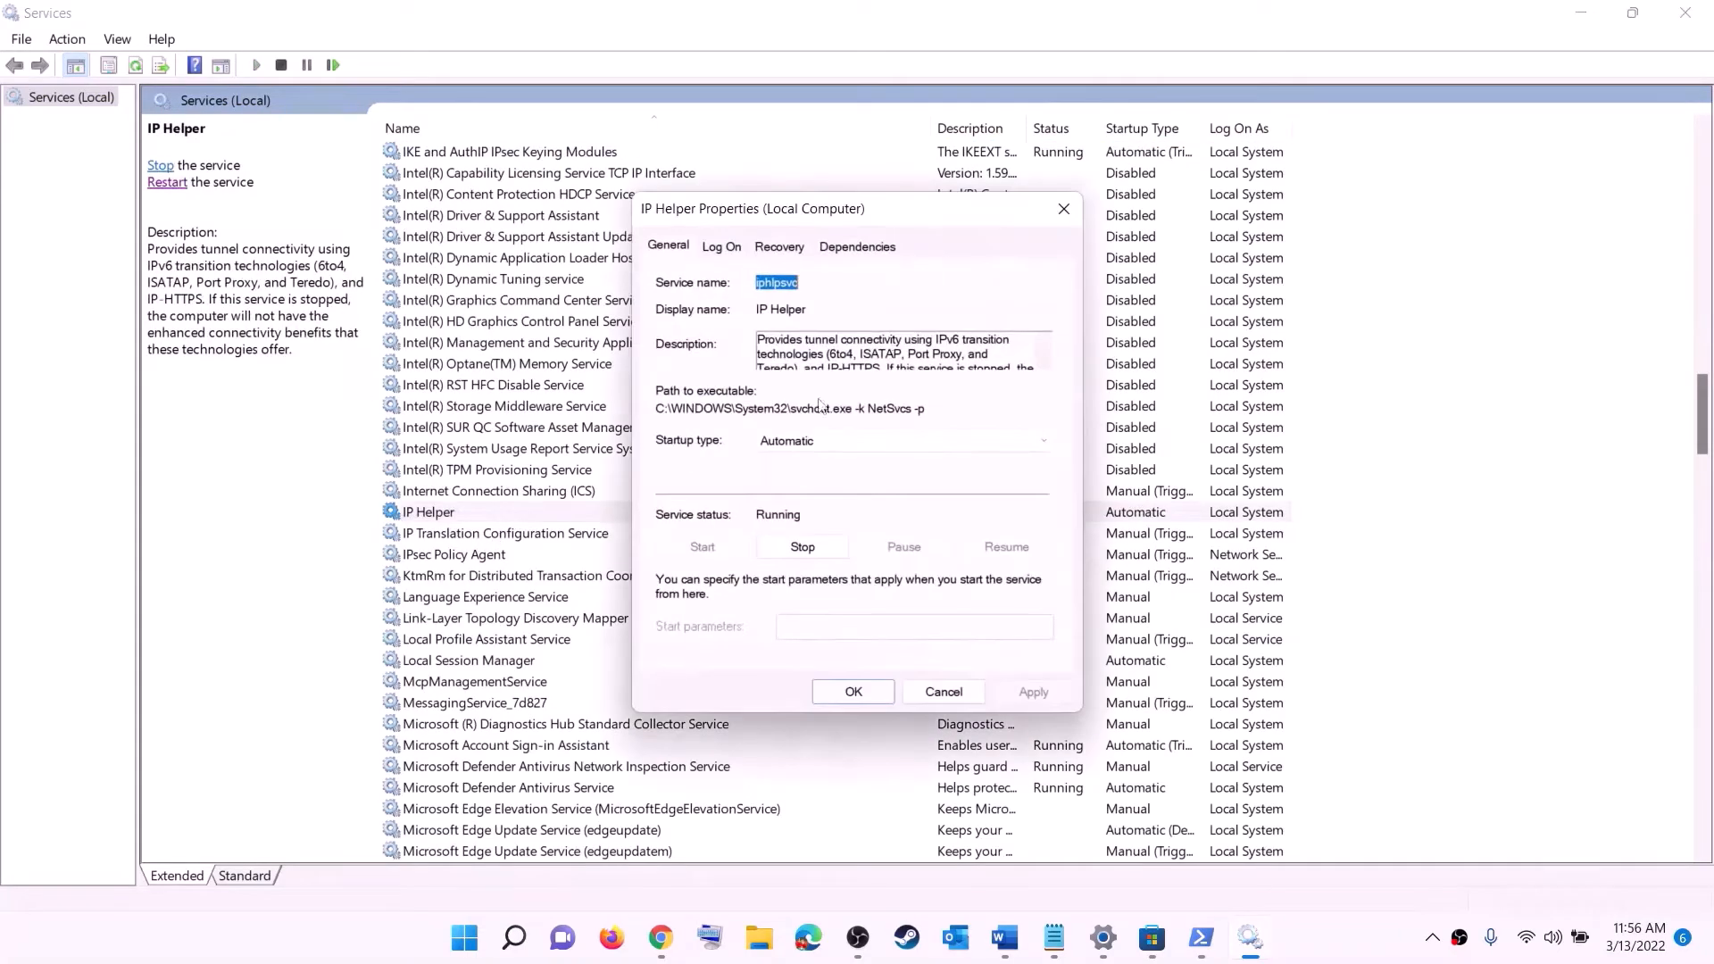
{"action": "left_click", "coordinate": [783, 444]}
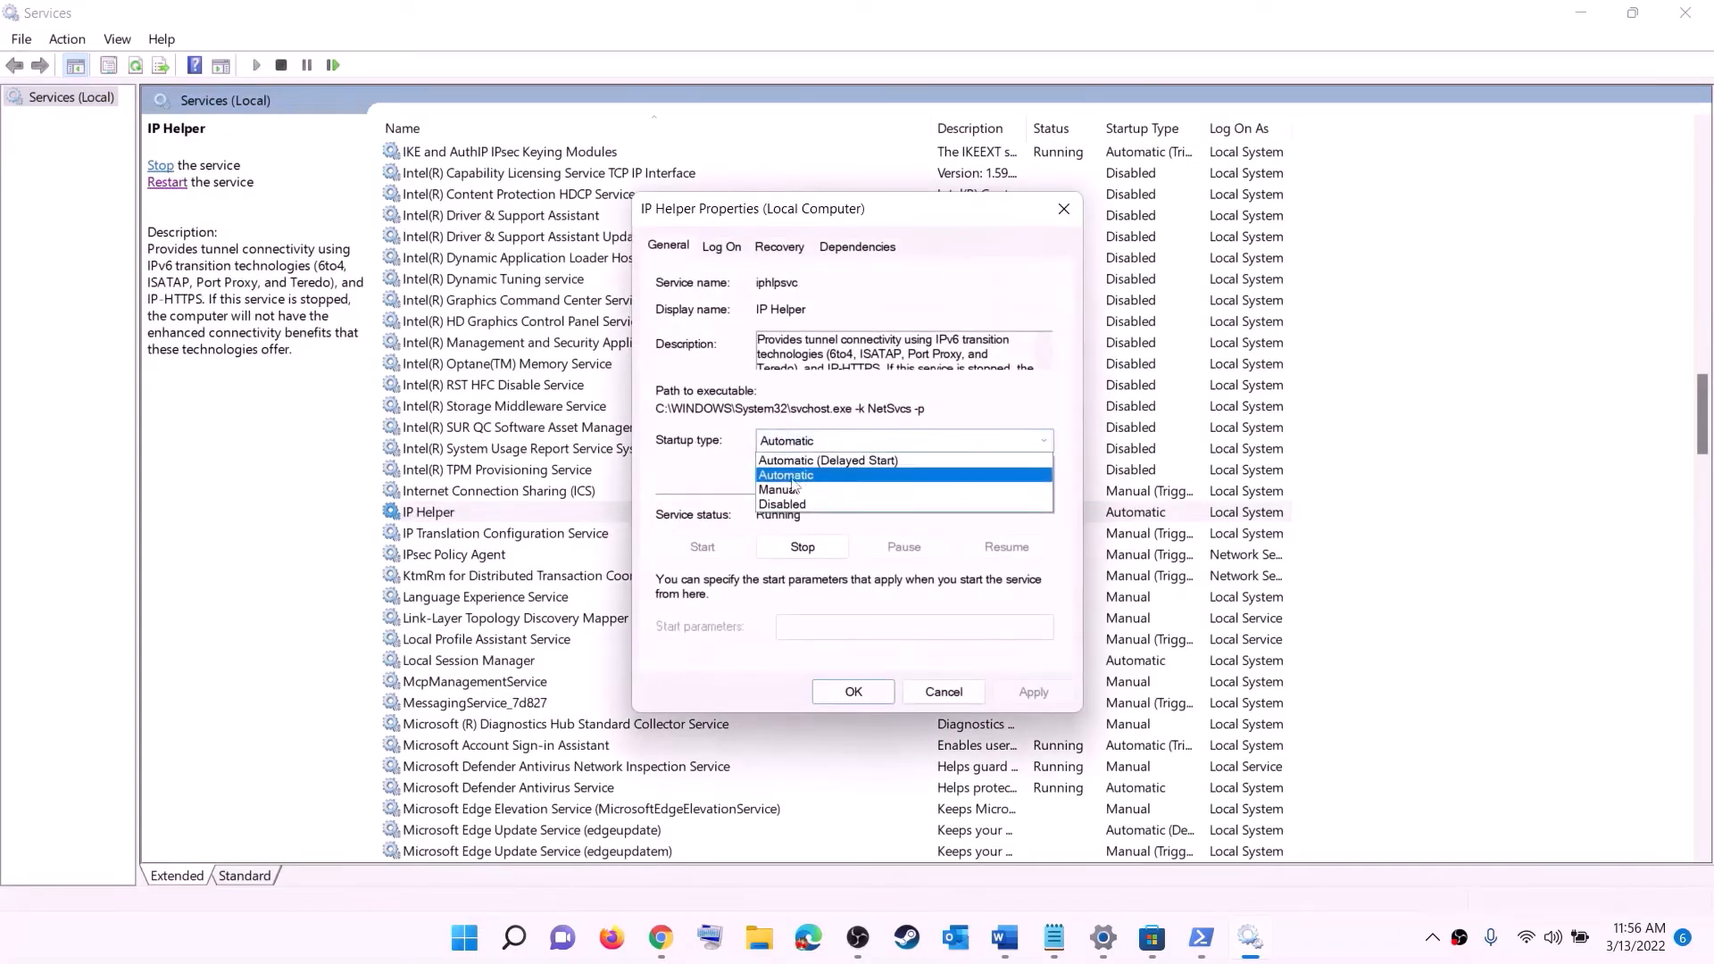
{"action": "left_click", "coordinate": [791, 475]}
{"action": "left_click", "coordinate": [1024, 693]}
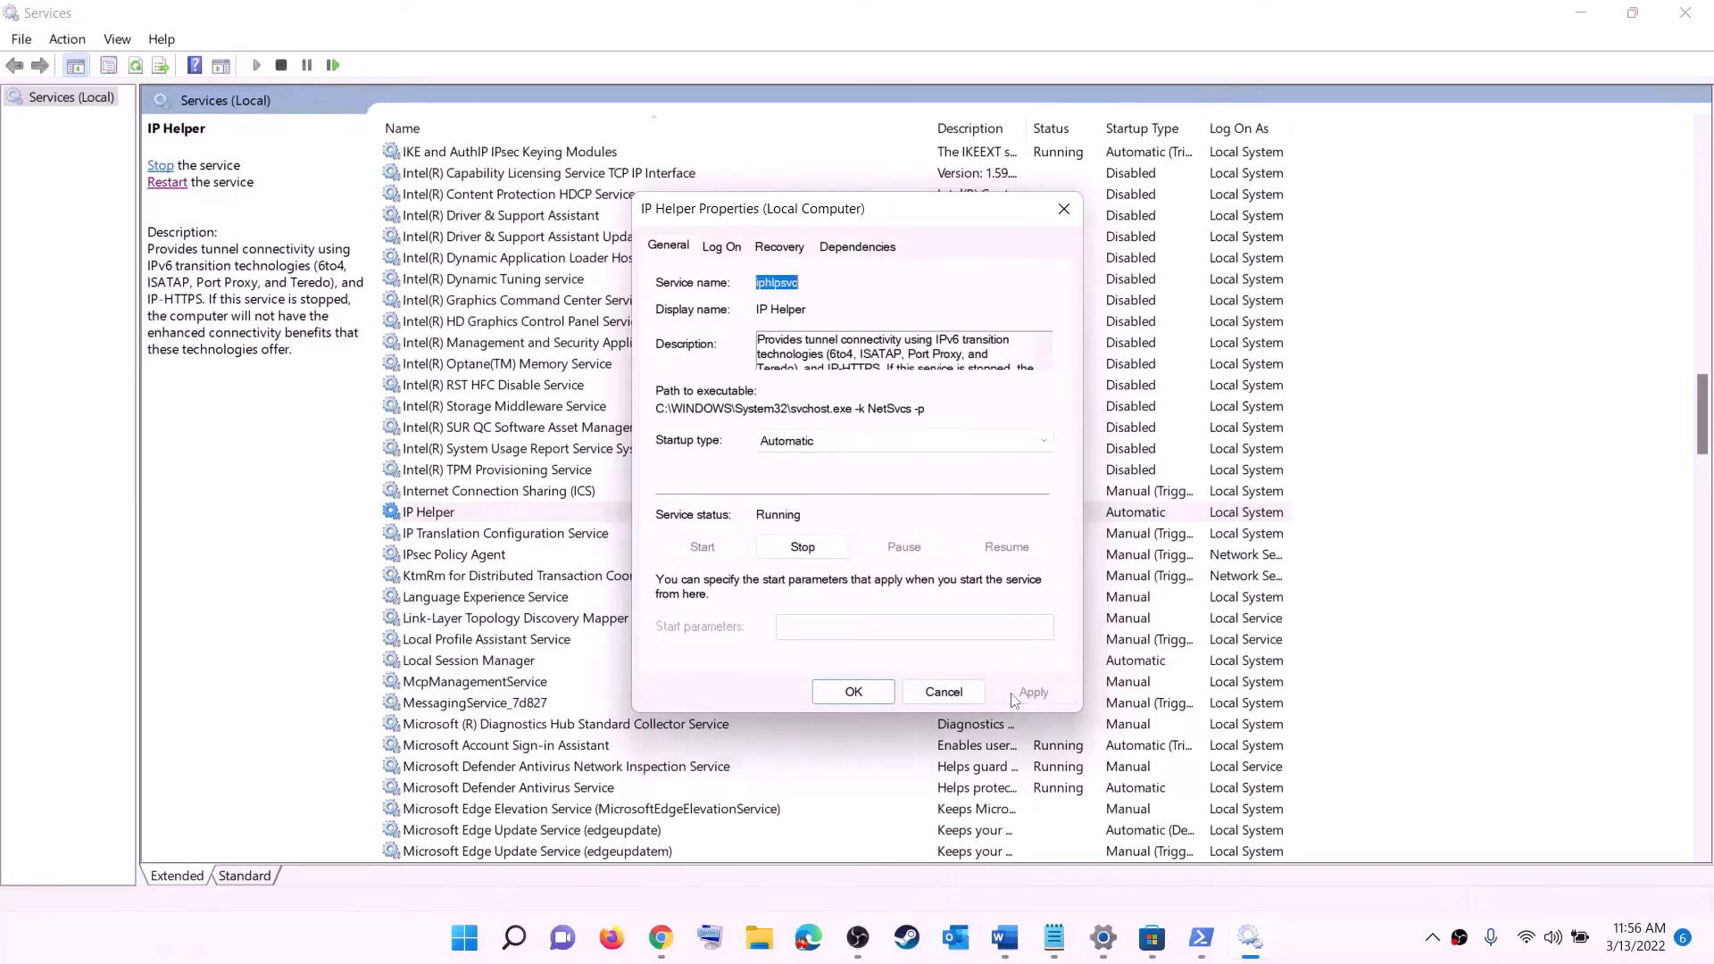
{"action": "left_click", "coordinate": [850, 691]}
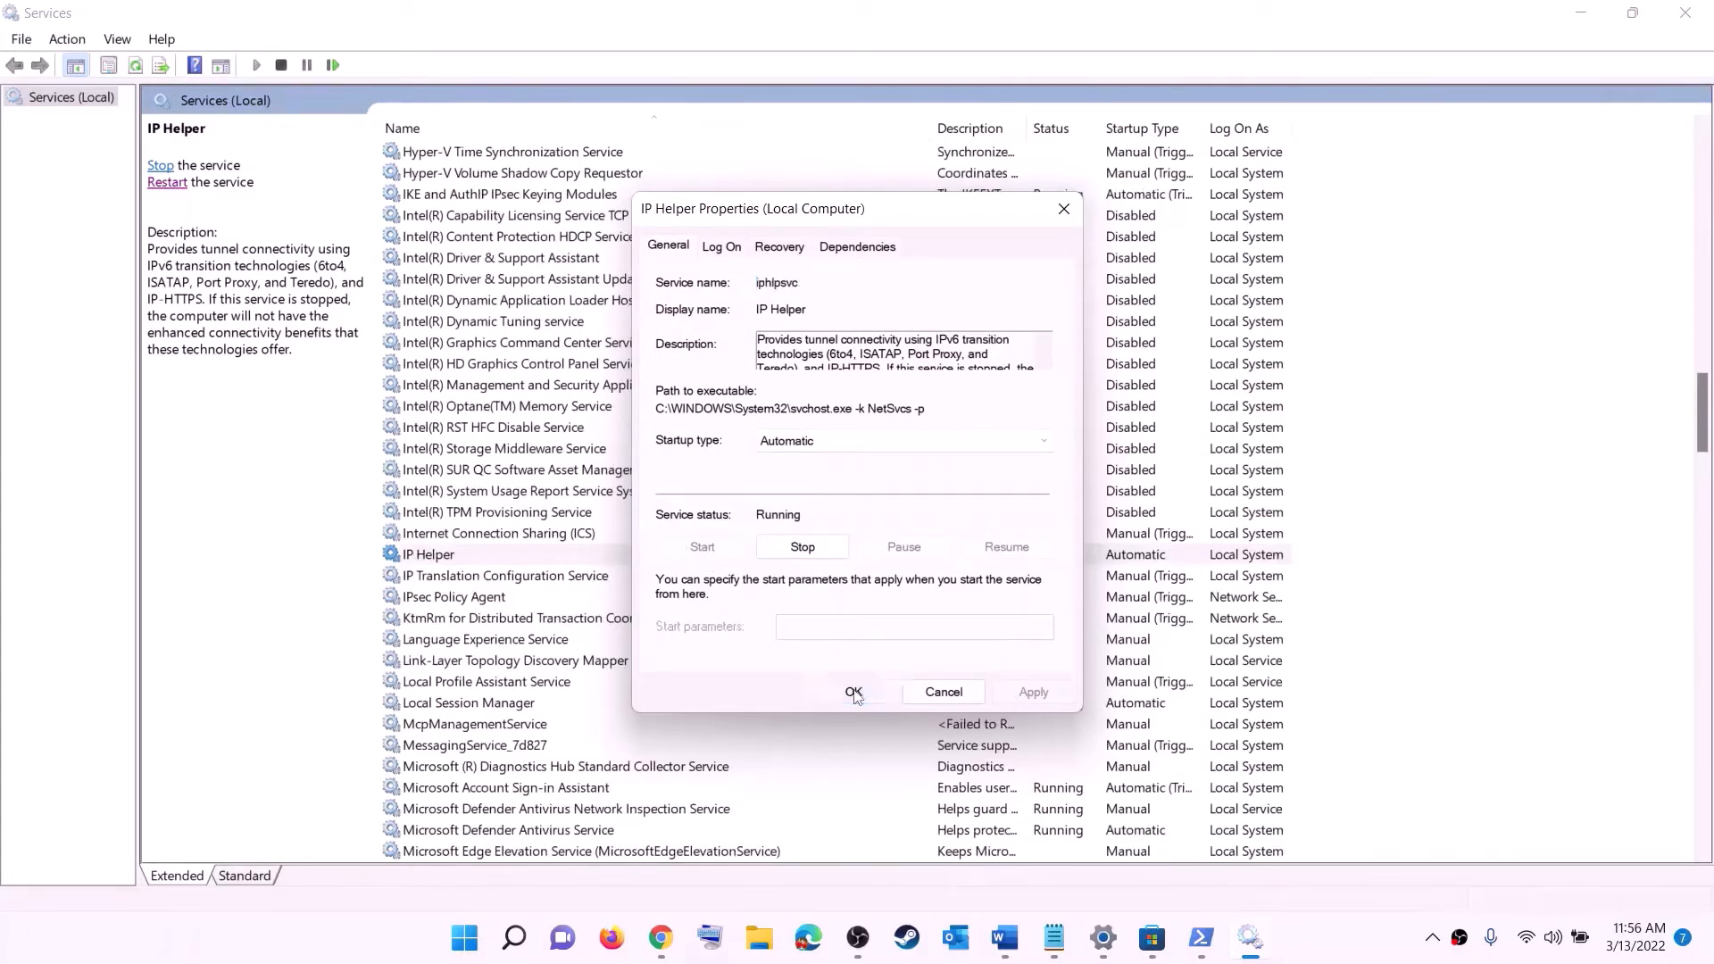
Find the Xbox Accessory Management Service and apply the Automatic startup type to it.
{"action": "left_click", "coordinate": [530, 646]}
{"action": "key", "text": "x"}
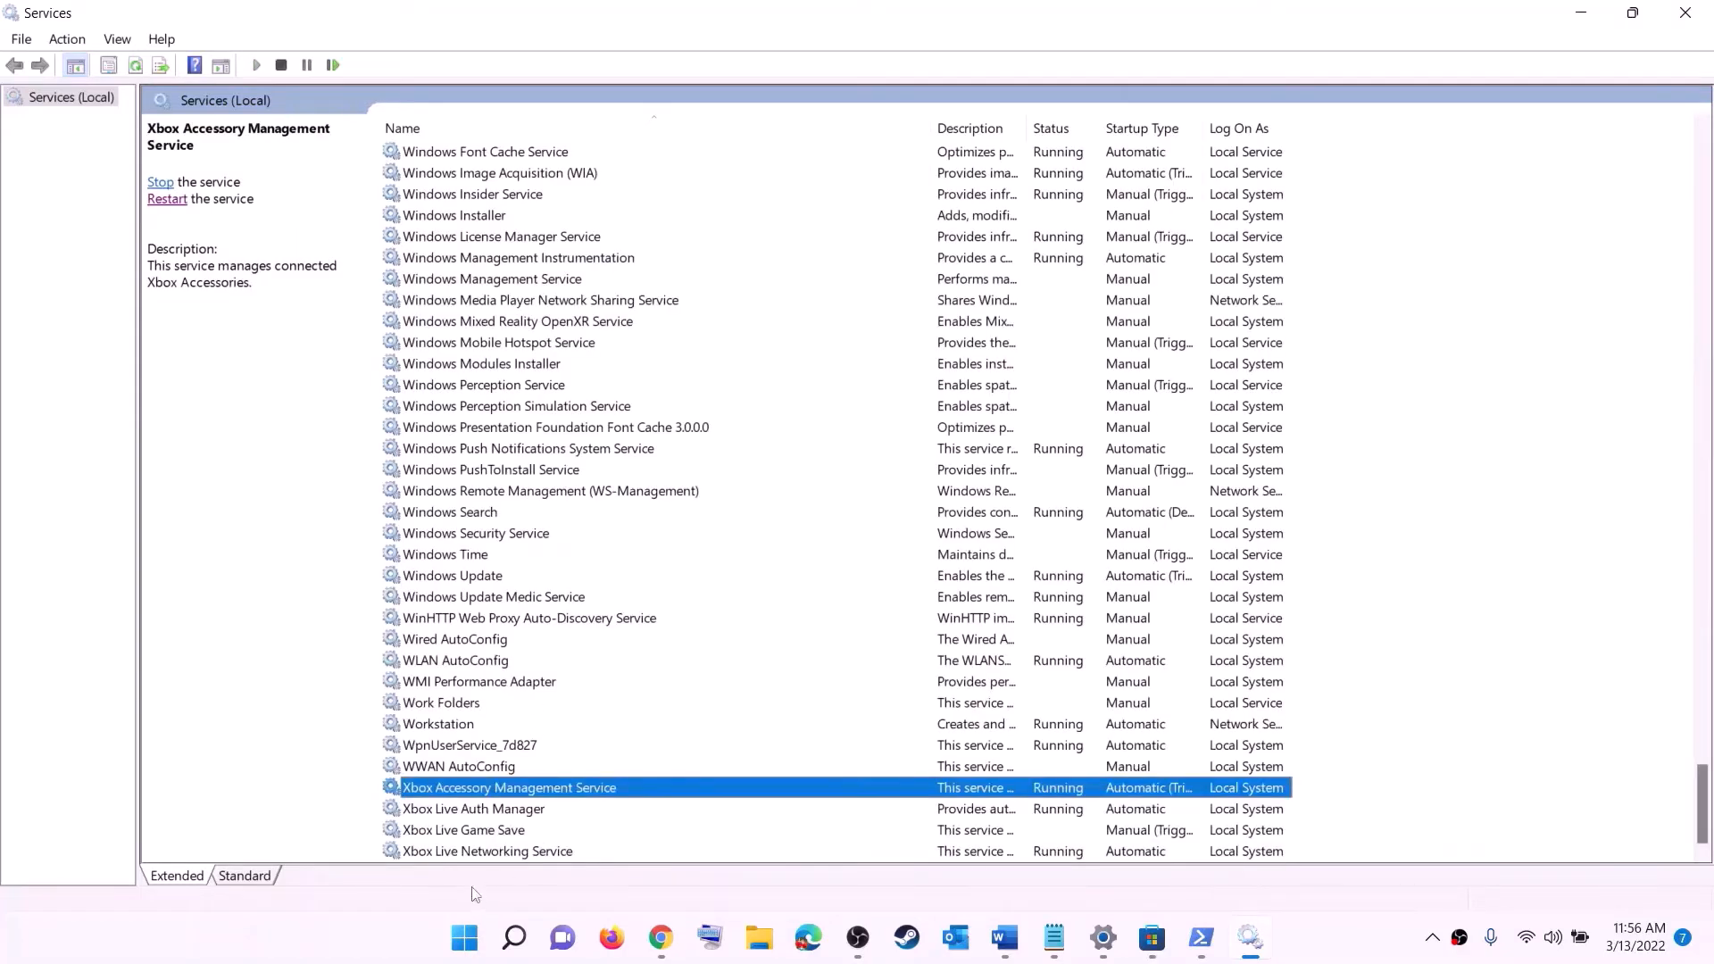
{"action": "double_click", "coordinate": [472, 794]}
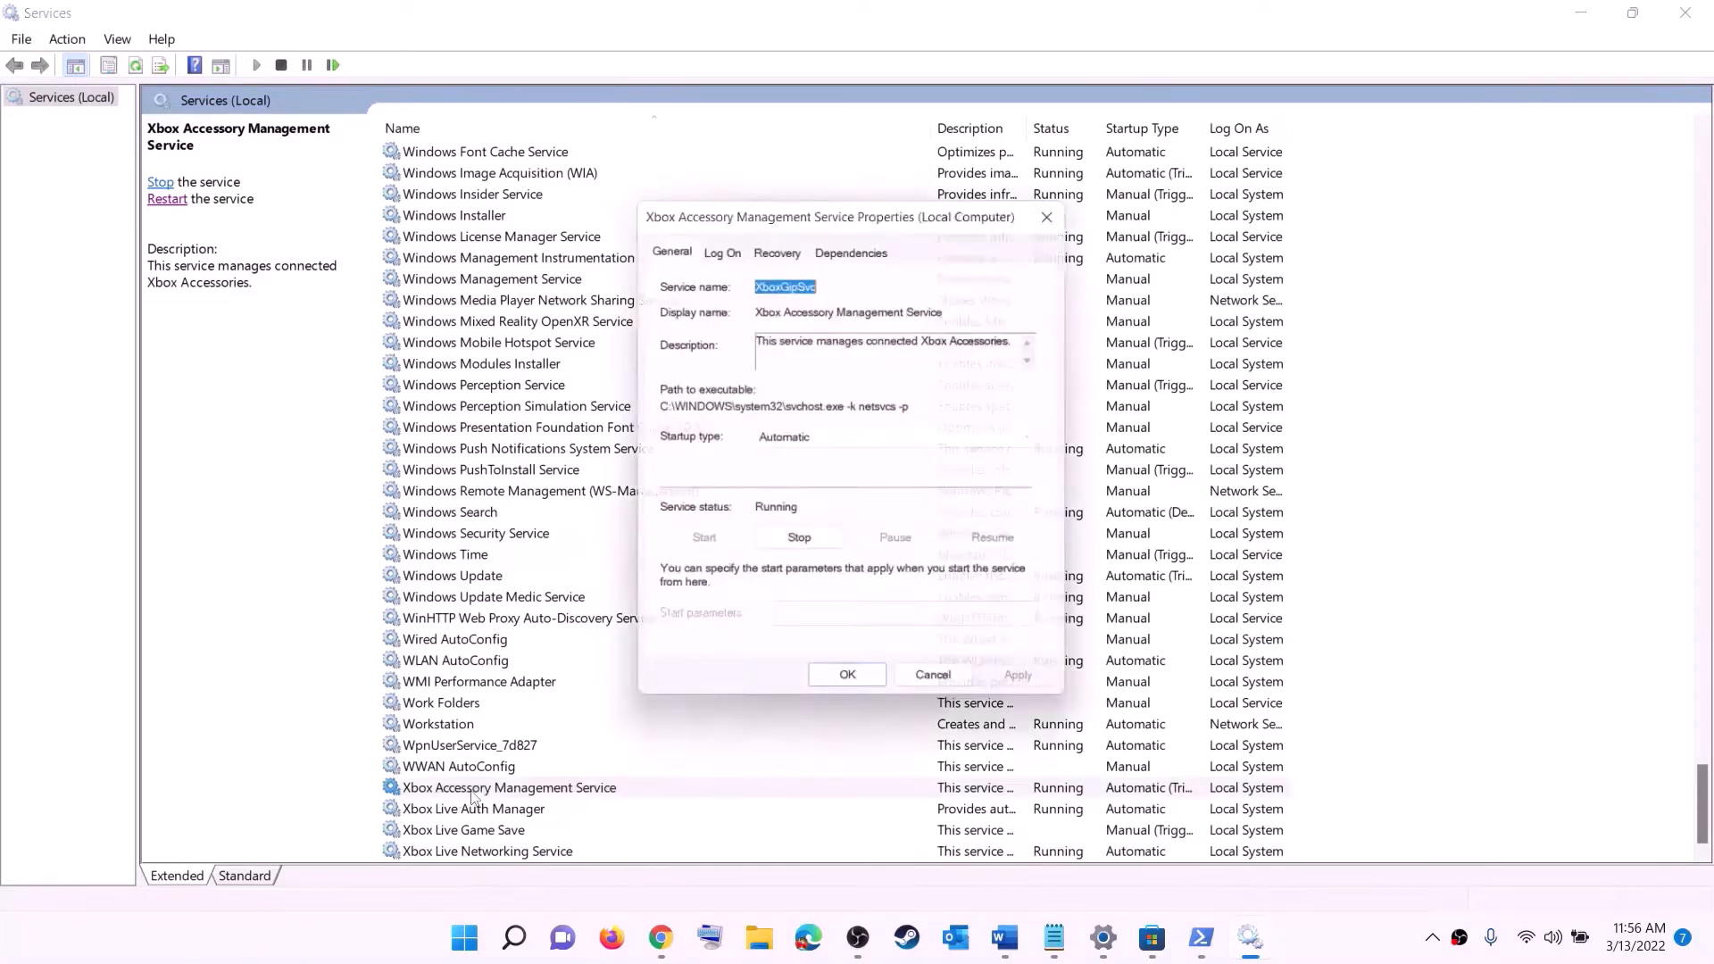
{"action": "left_click", "coordinate": [830, 443]}
{"action": "left_click", "coordinate": [810, 476]}
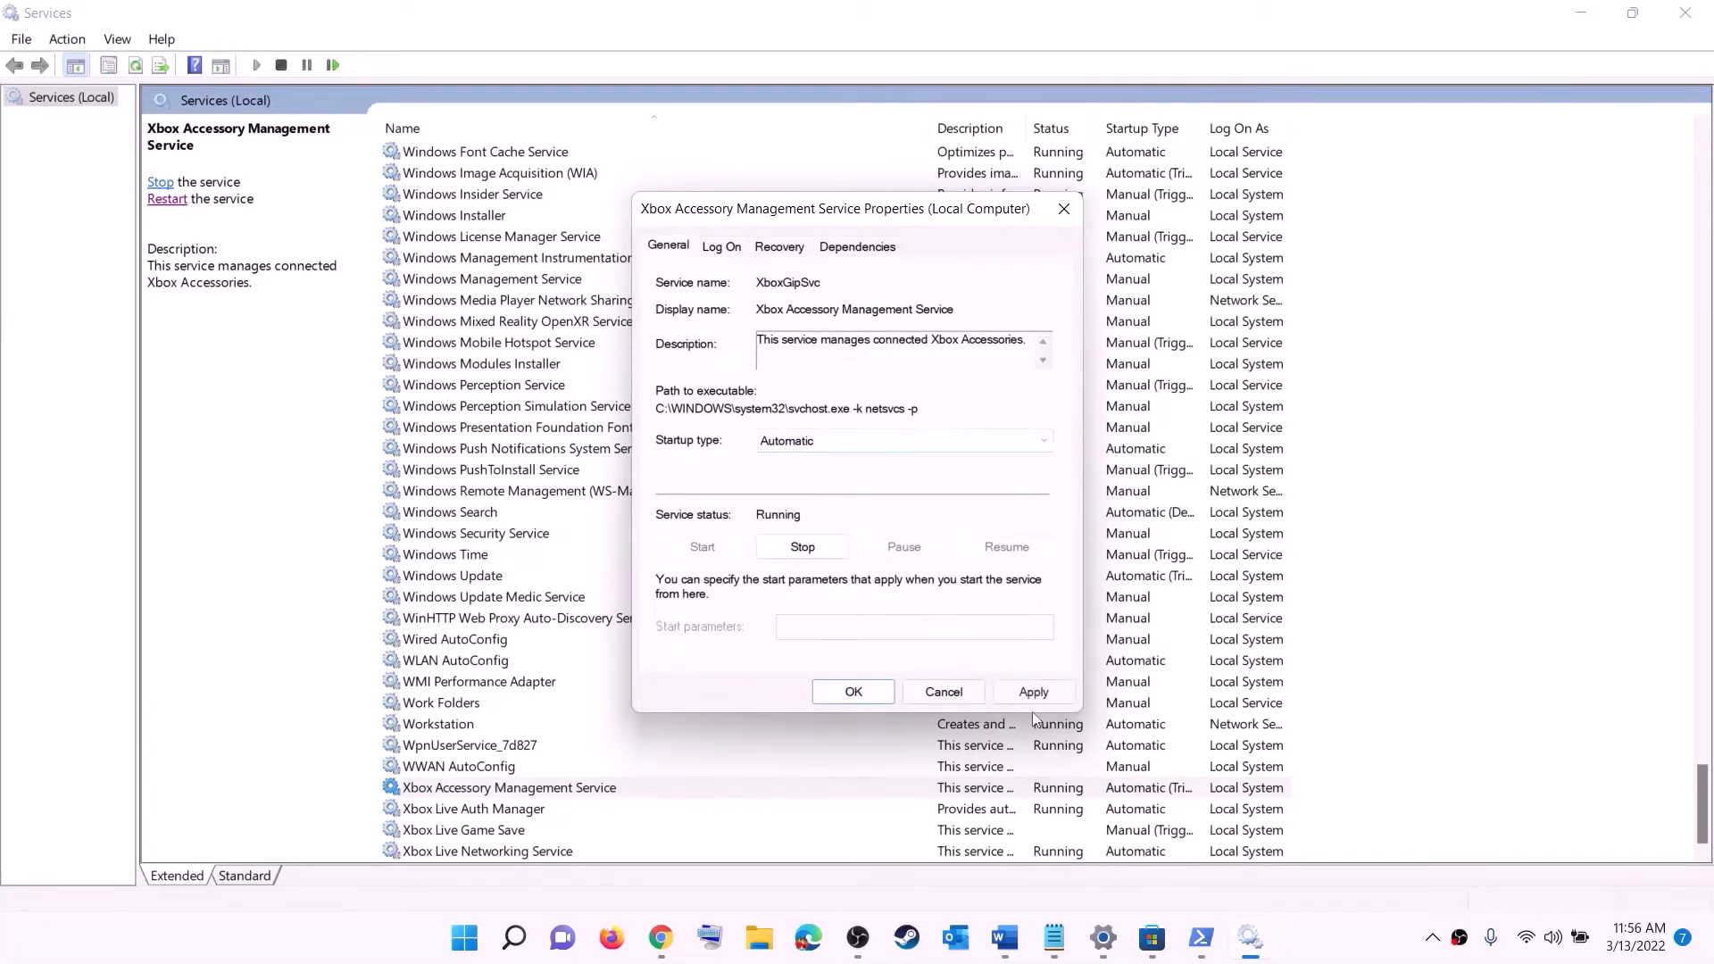
{"action": "left_click", "coordinate": [1032, 693]}
{"action": "left_click", "coordinate": [855, 694]}
Set the startup type of the Xbox Live Auth Manager service to Automatic and apply it.
{"action": "double_click", "coordinate": [457, 808]}
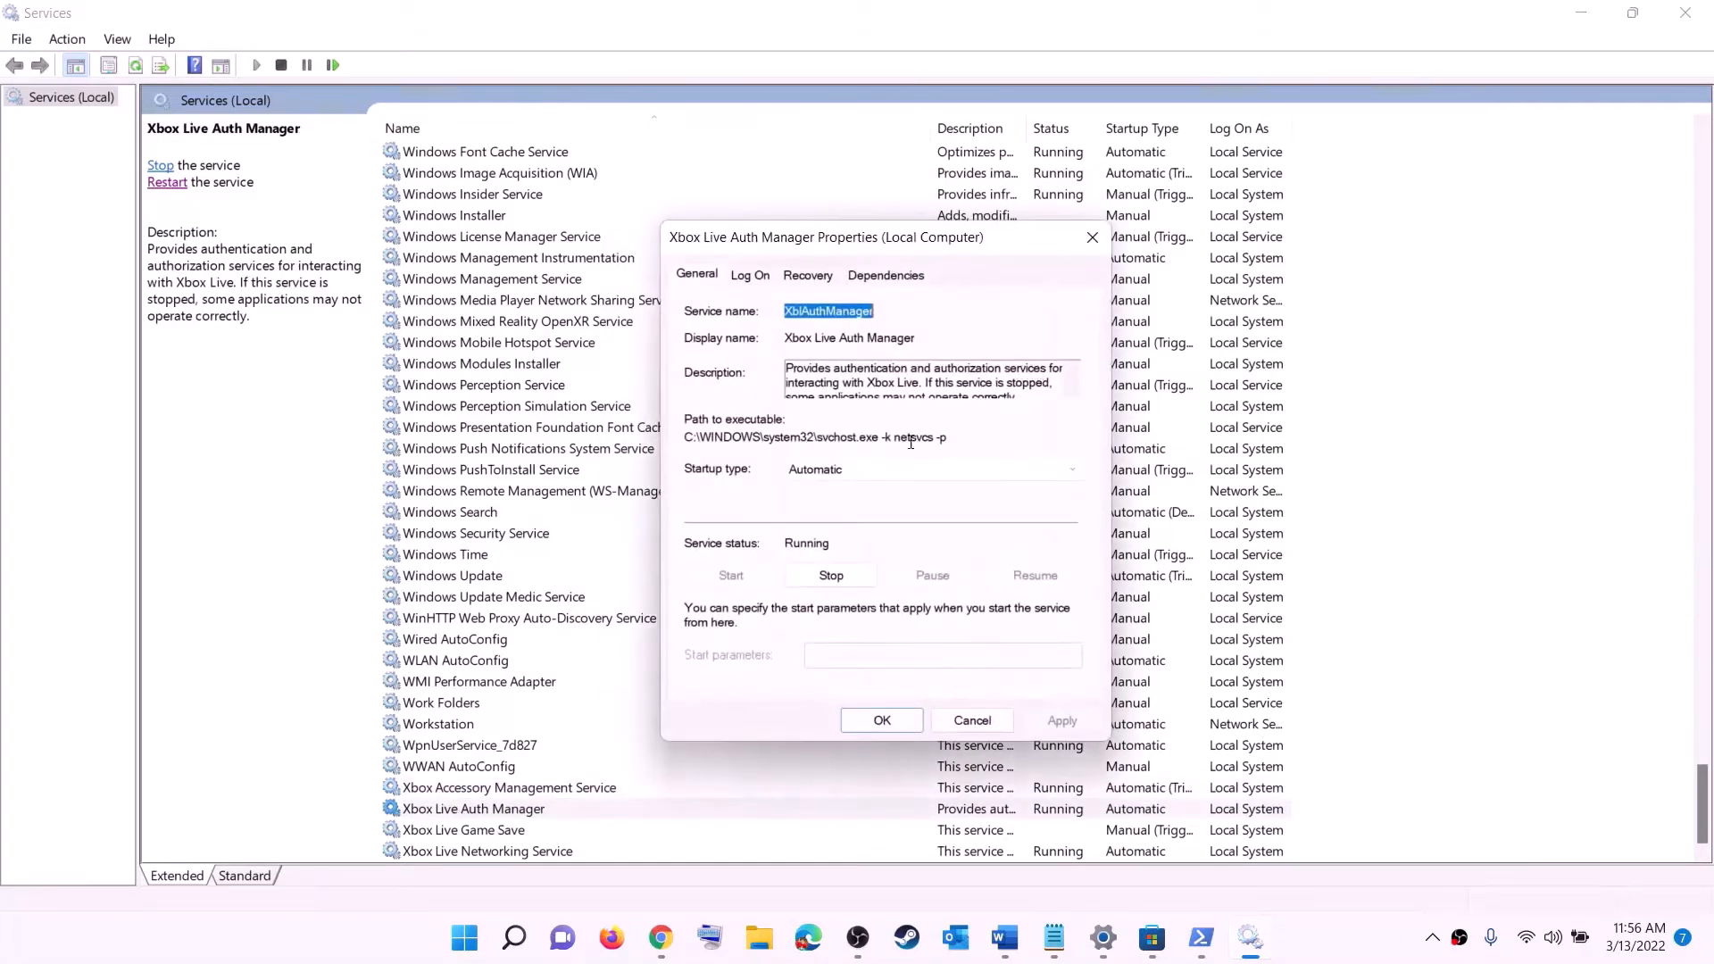
{"action": "left_click", "coordinate": [857, 470]}
{"action": "left_click", "coordinate": [846, 508]}
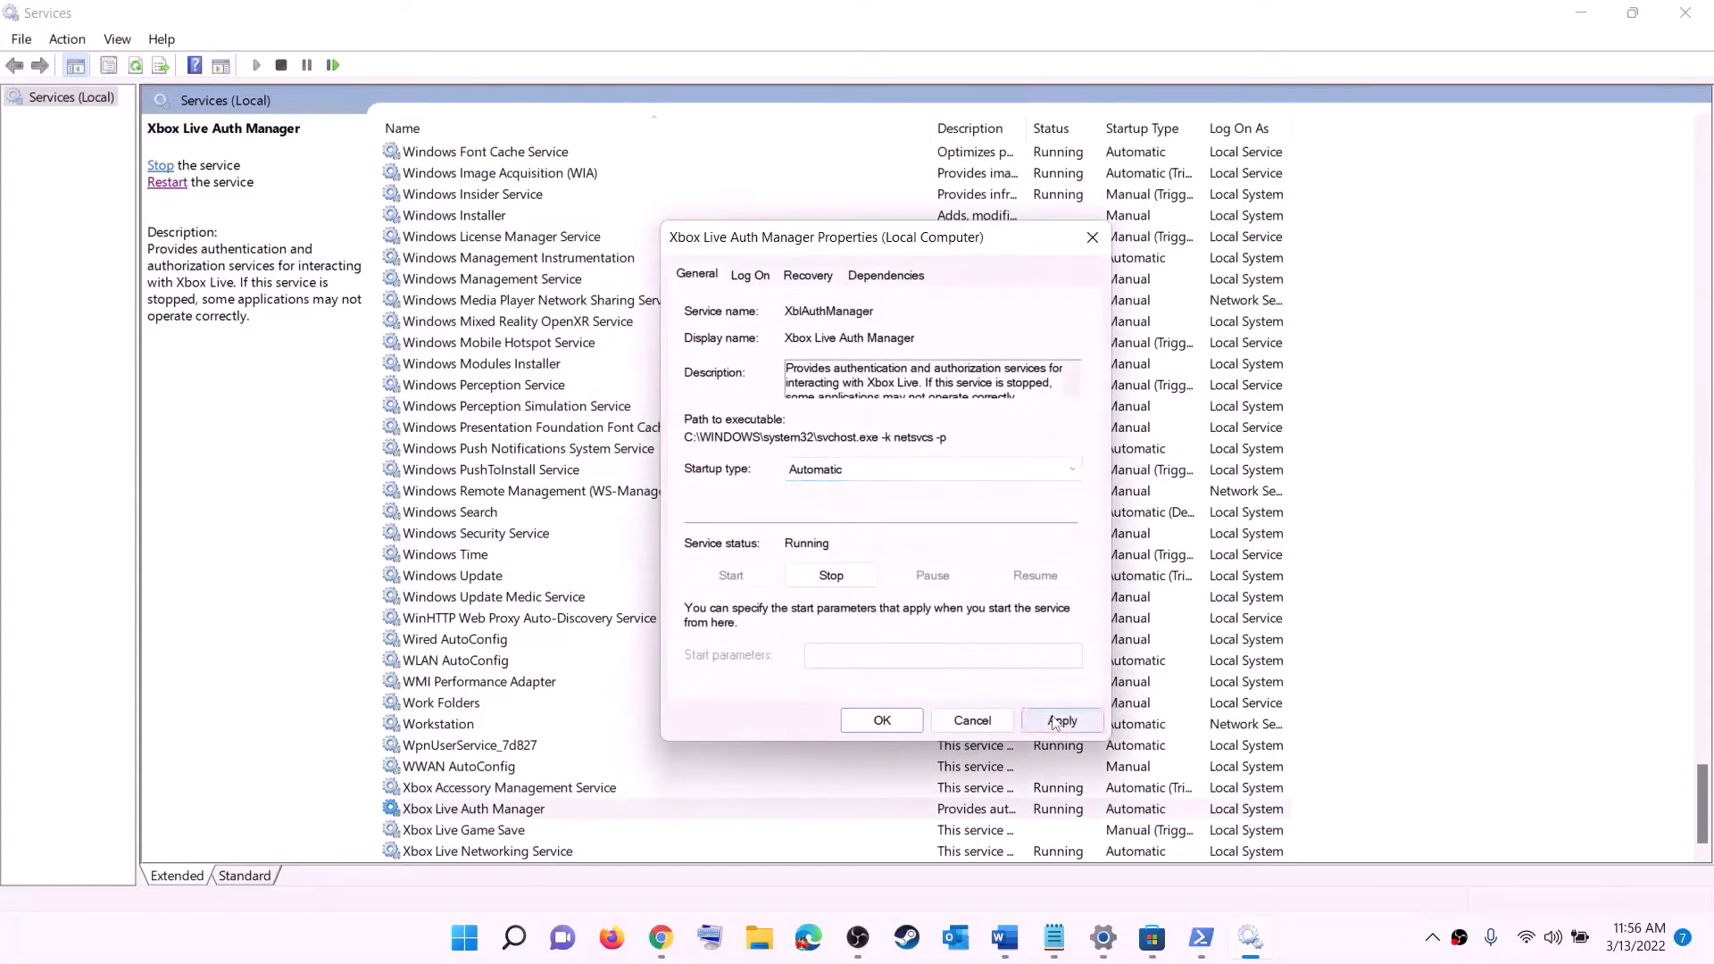
{"action": "left_click", "coordinate": [1053, 722]}
{"action": "left_click", "coordinate": [882, 720]}
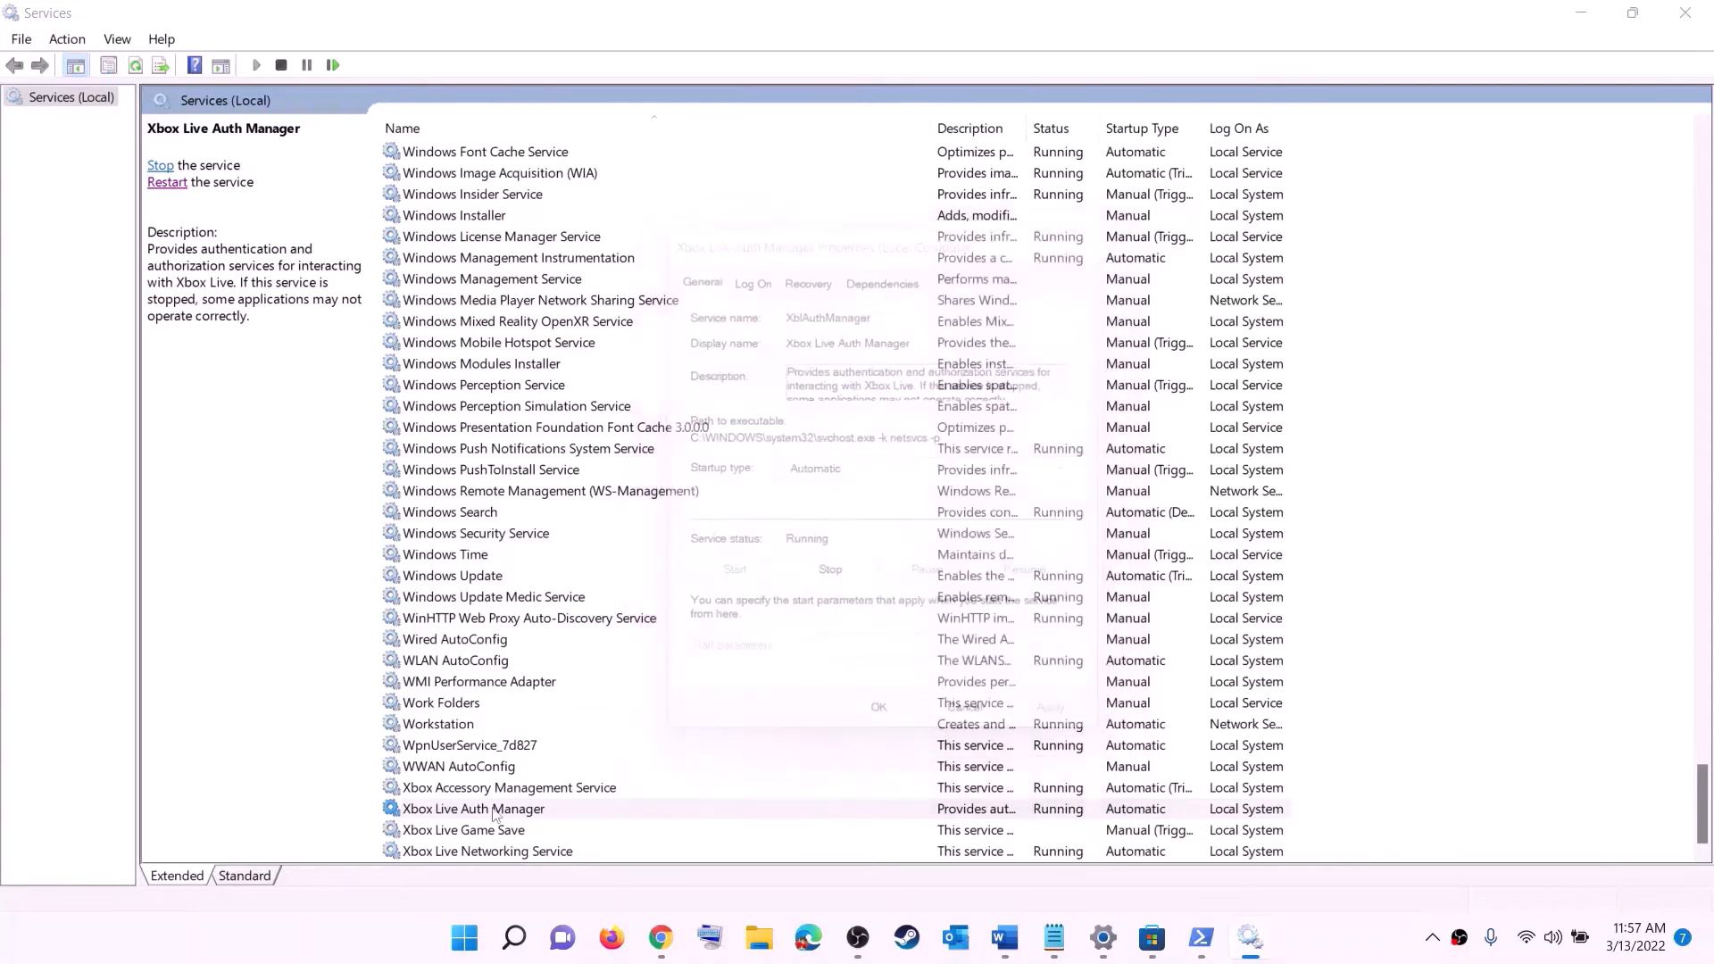
Set the Xbox Live Game Save service's startup type to Automatic and start the service.
{"action": "double_click", "coordinate": [830, 829]}
{"action": "left_click", "coordinate": [815, 442]}
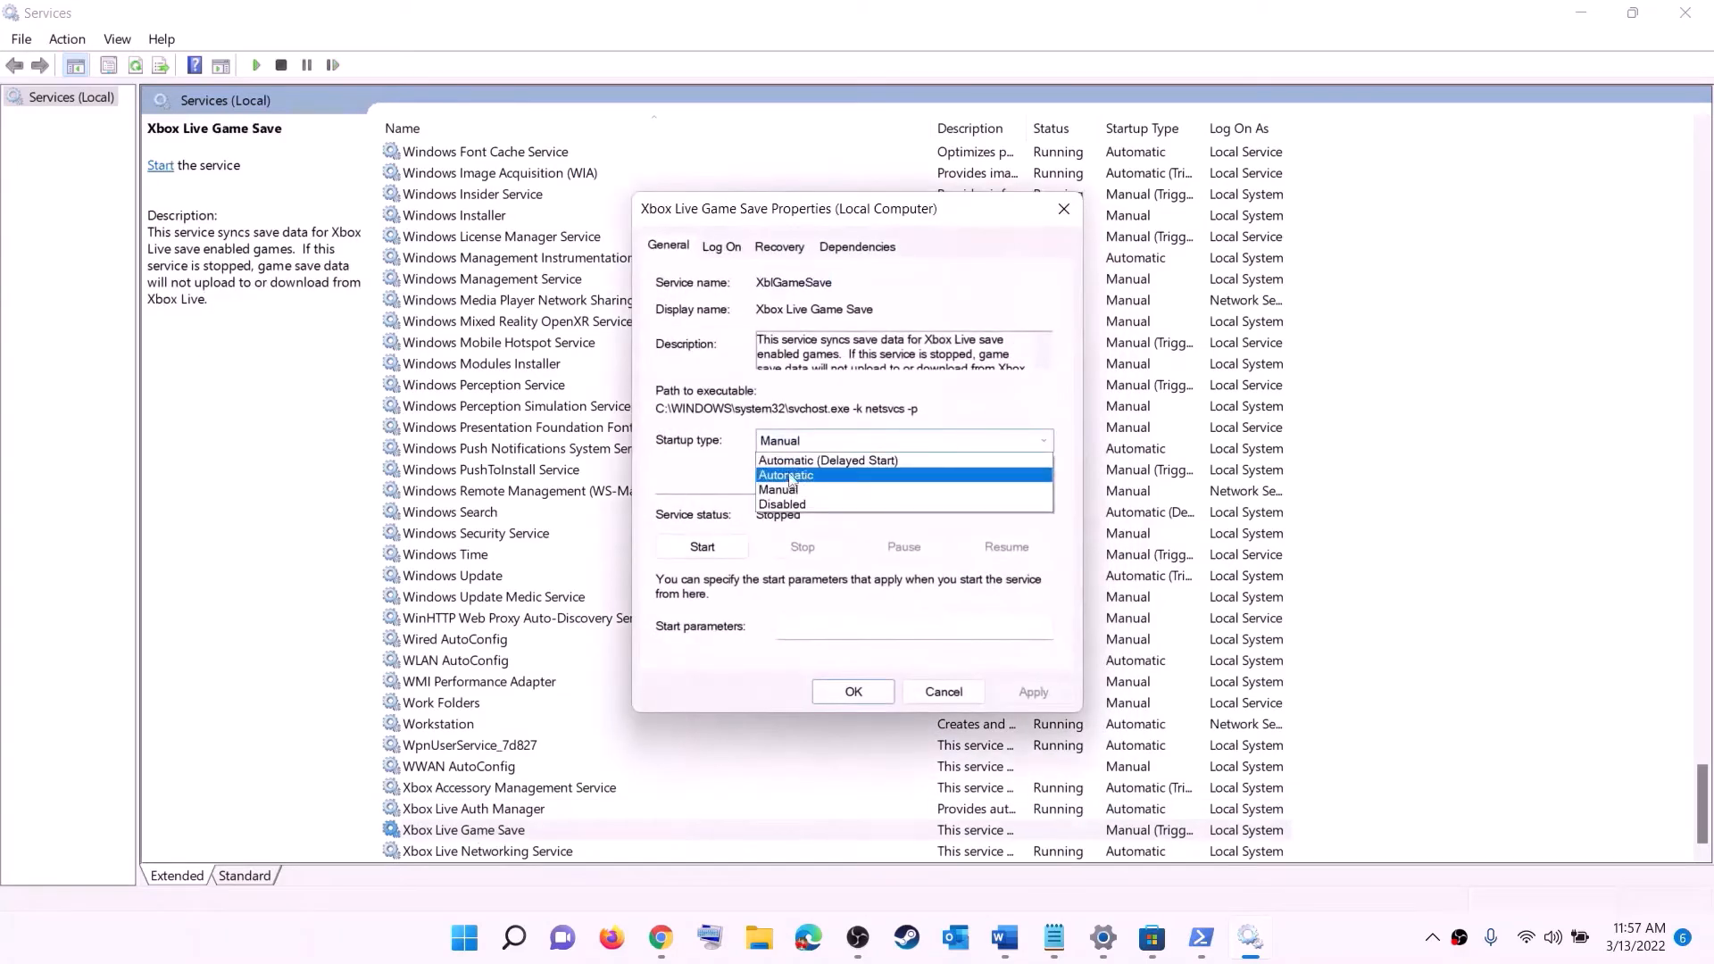
{"action": "left_click", "coordinate": [794, 473]}
{"action": "left_click", "coordinate": [1033, 692]}
{"action": "left_click", "coordinate": [710, 547]}
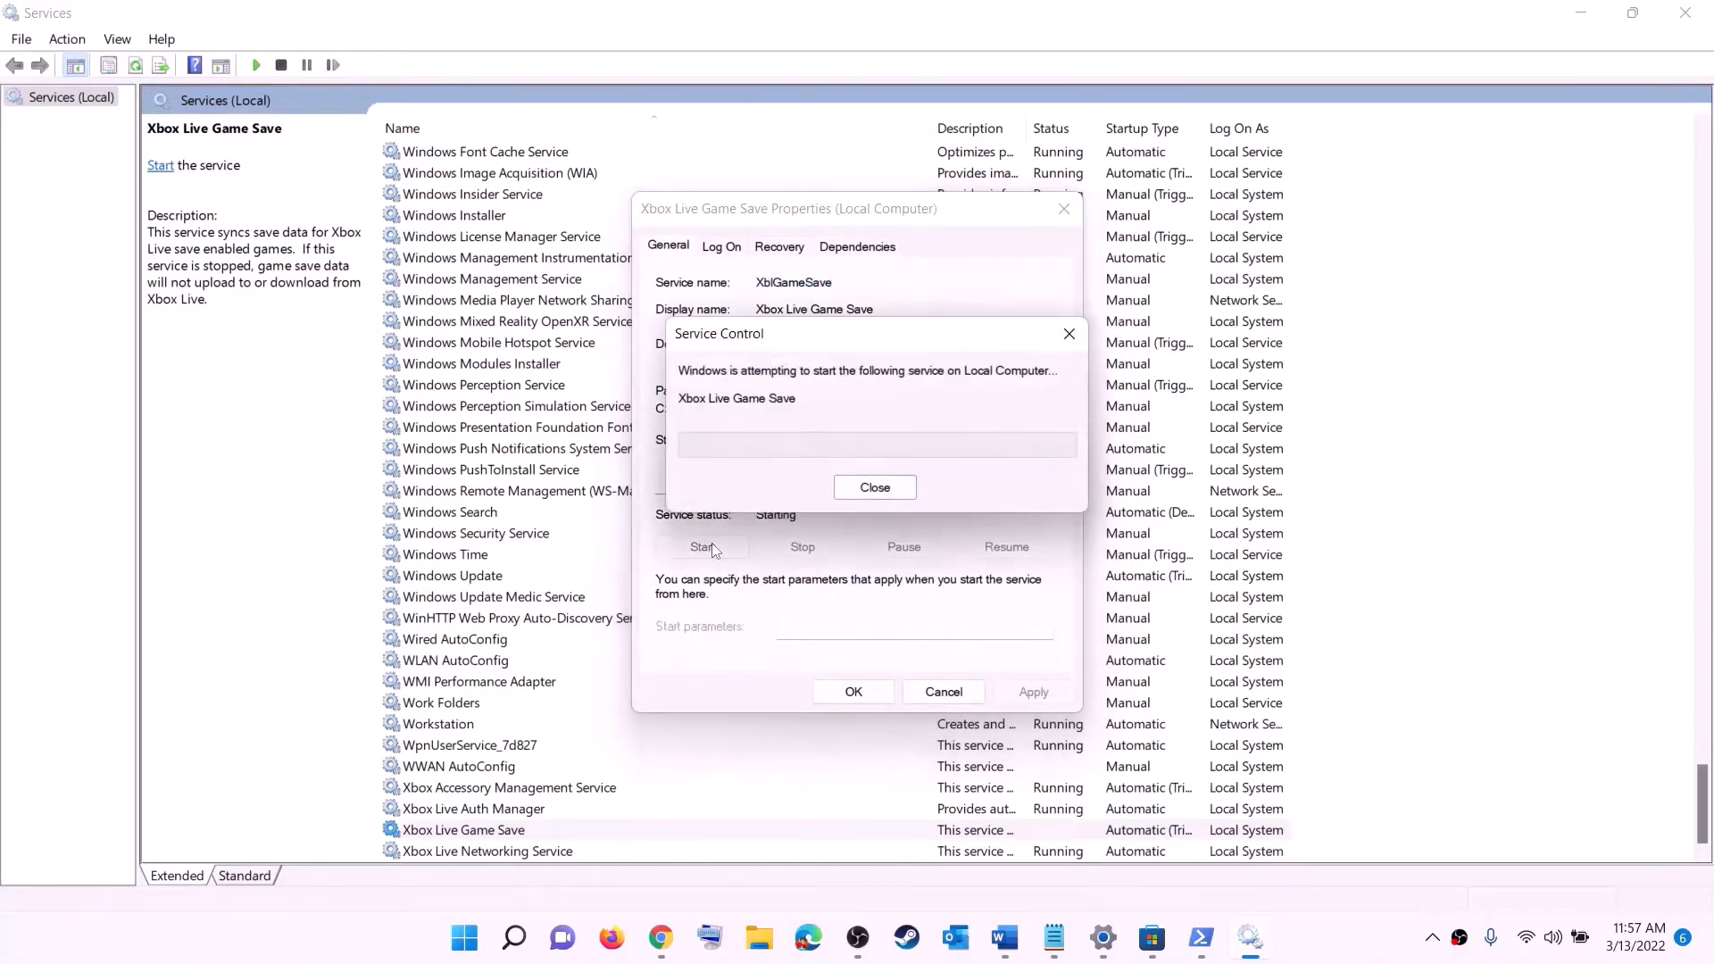
{"action": "left_click", "coordinate": [843, 694]}
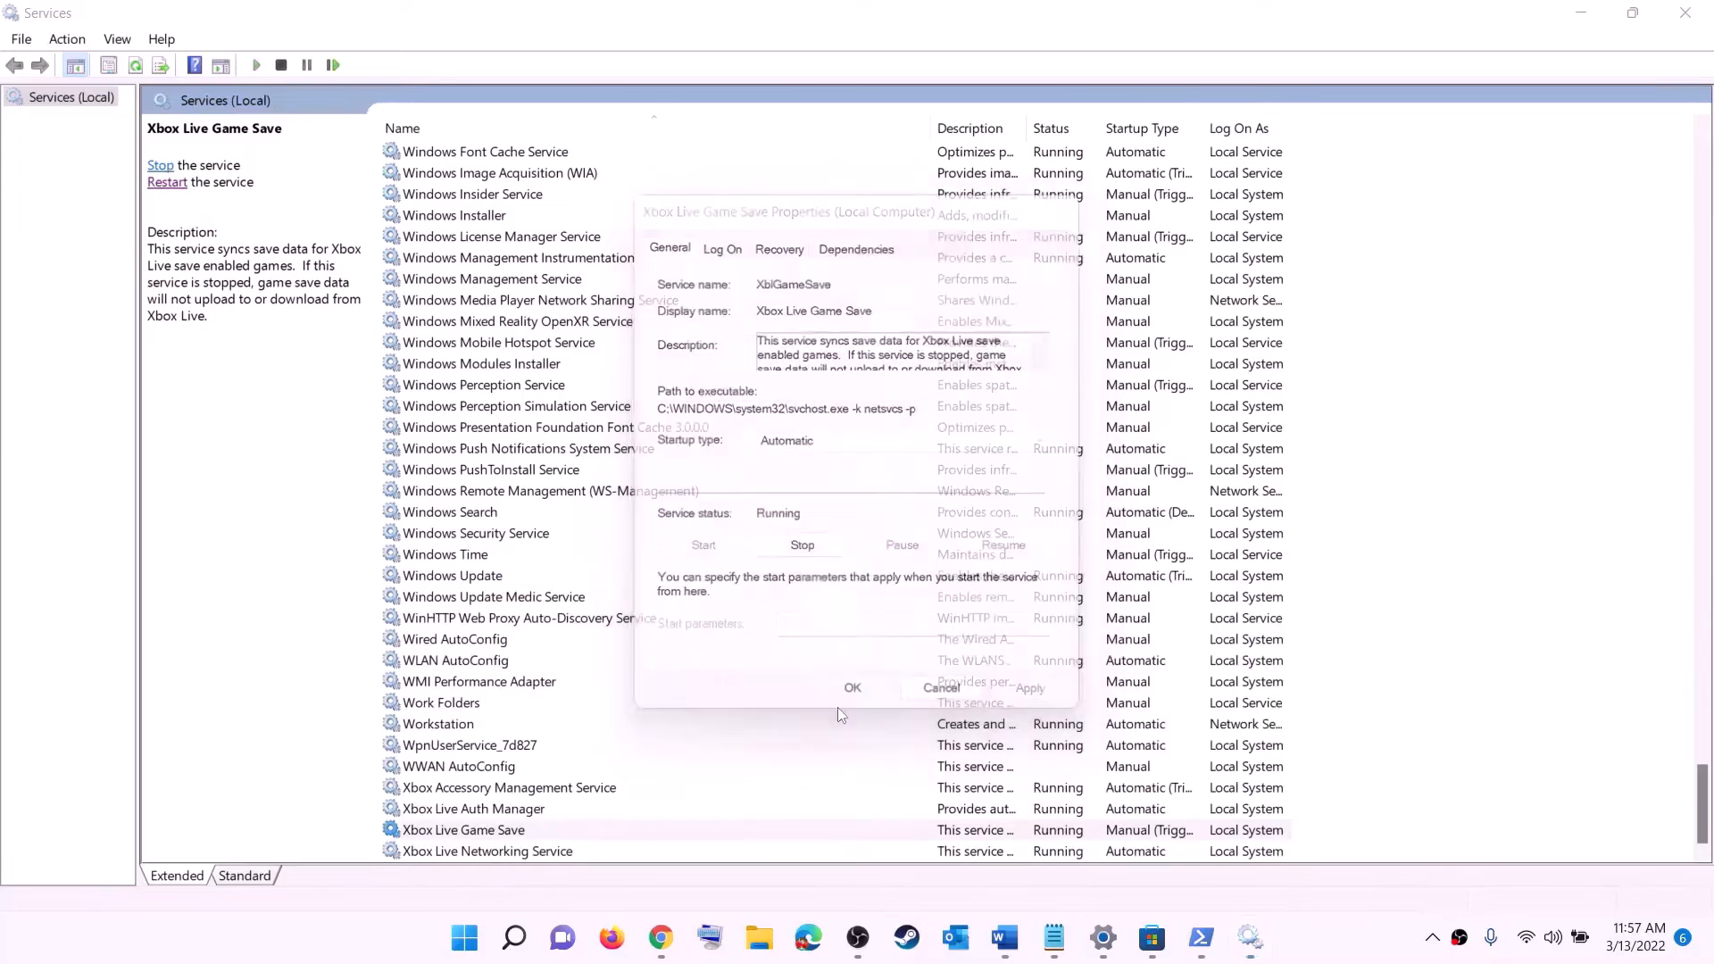
Set the startup type of the Xbox Live Networking Service to Automatic and confirm its properties.
{"action": "left_click", "coordinate": [500, 852]}
{"action": "double_click", "coordinate": [499, 852]}
{"action": "left_click", "coordinate": [834, 442]}
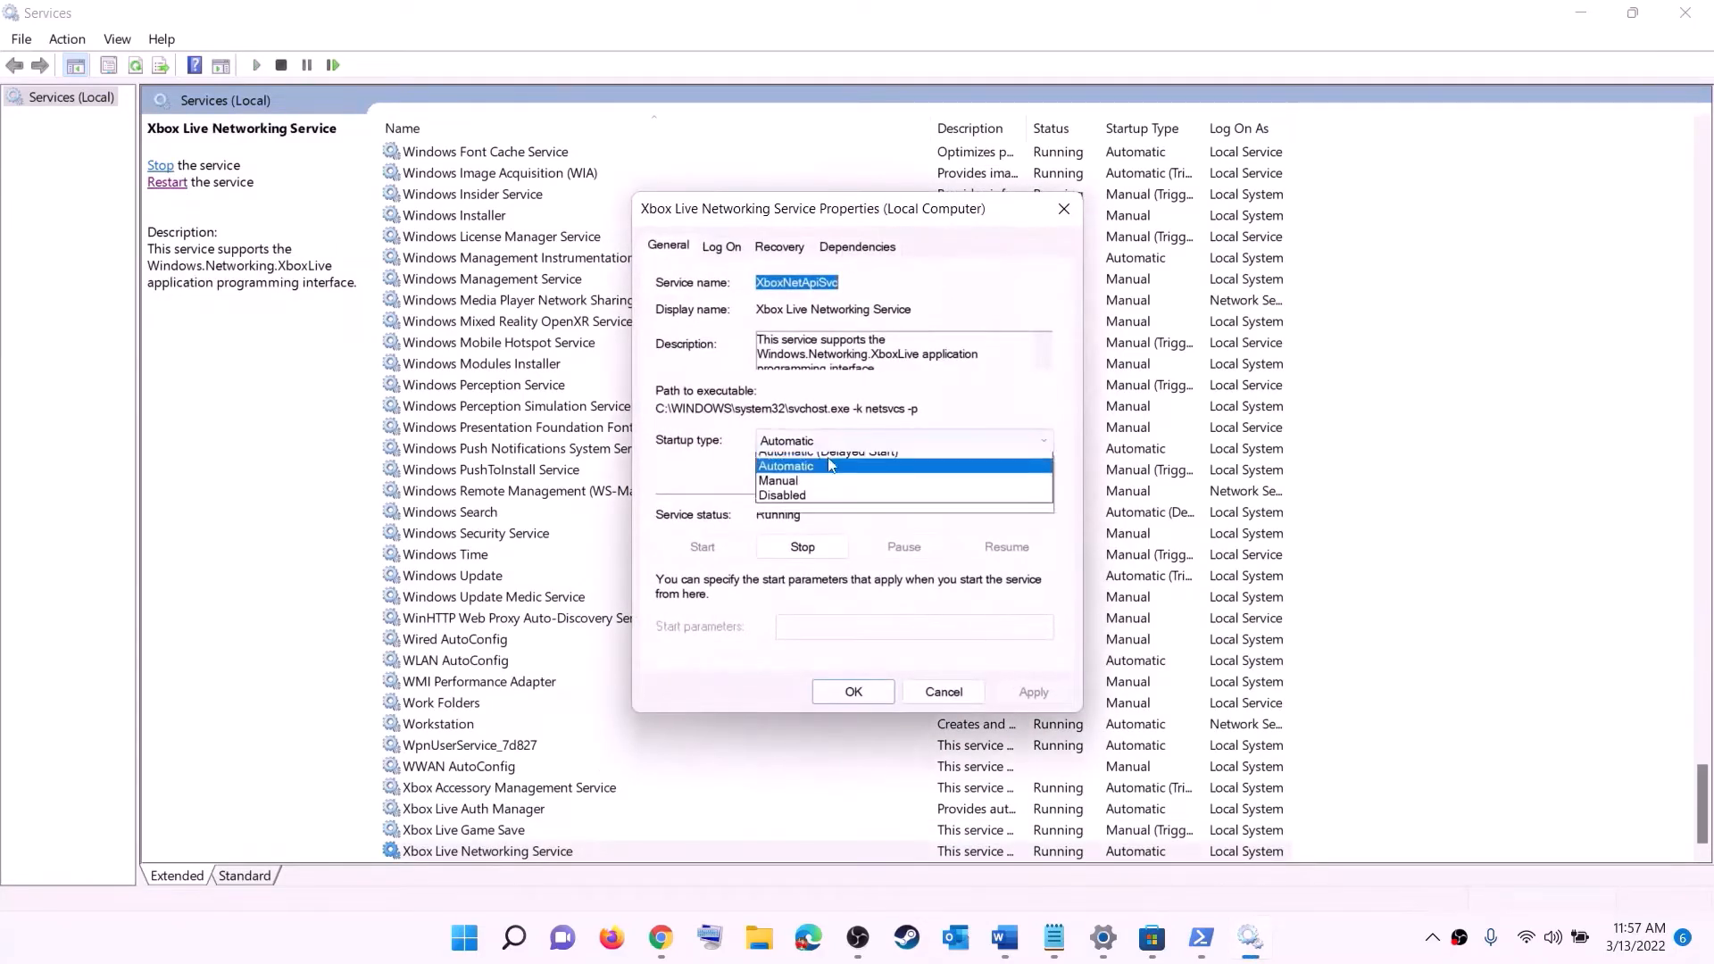
{"action": "left_click", "coordinate": [816, 473]}
{"action": "left_click", "coordinate": [1033, 693]}
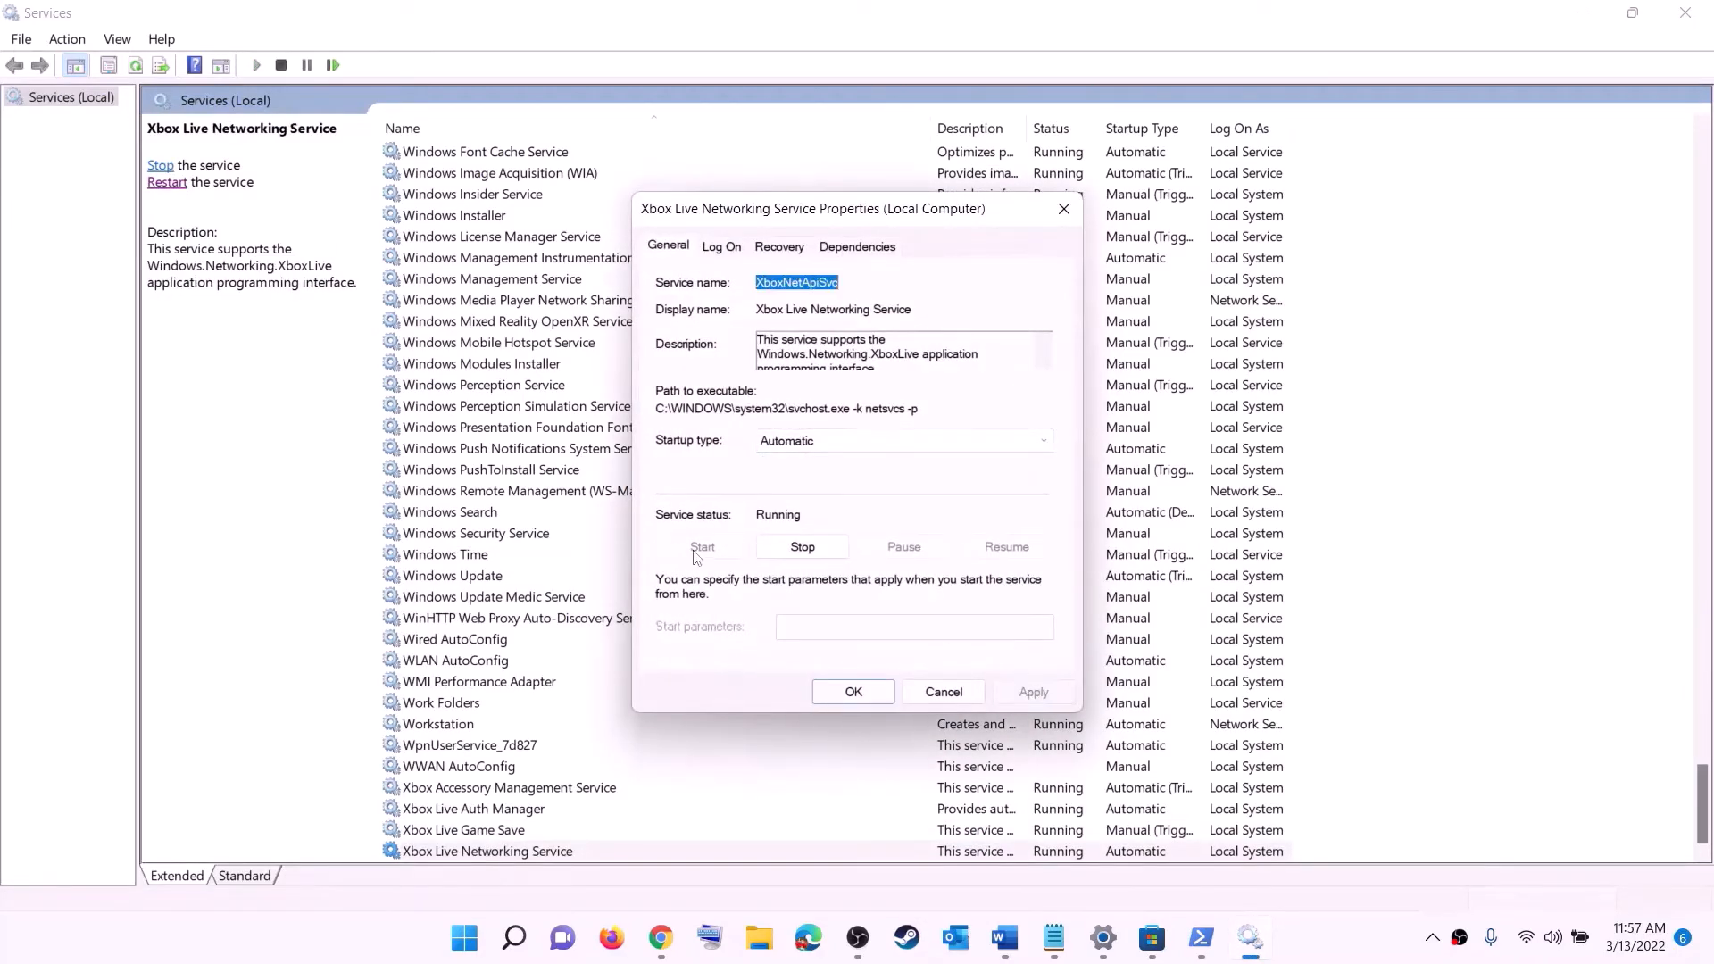
{"action": "left_click", "coordinate": [848, 692]}
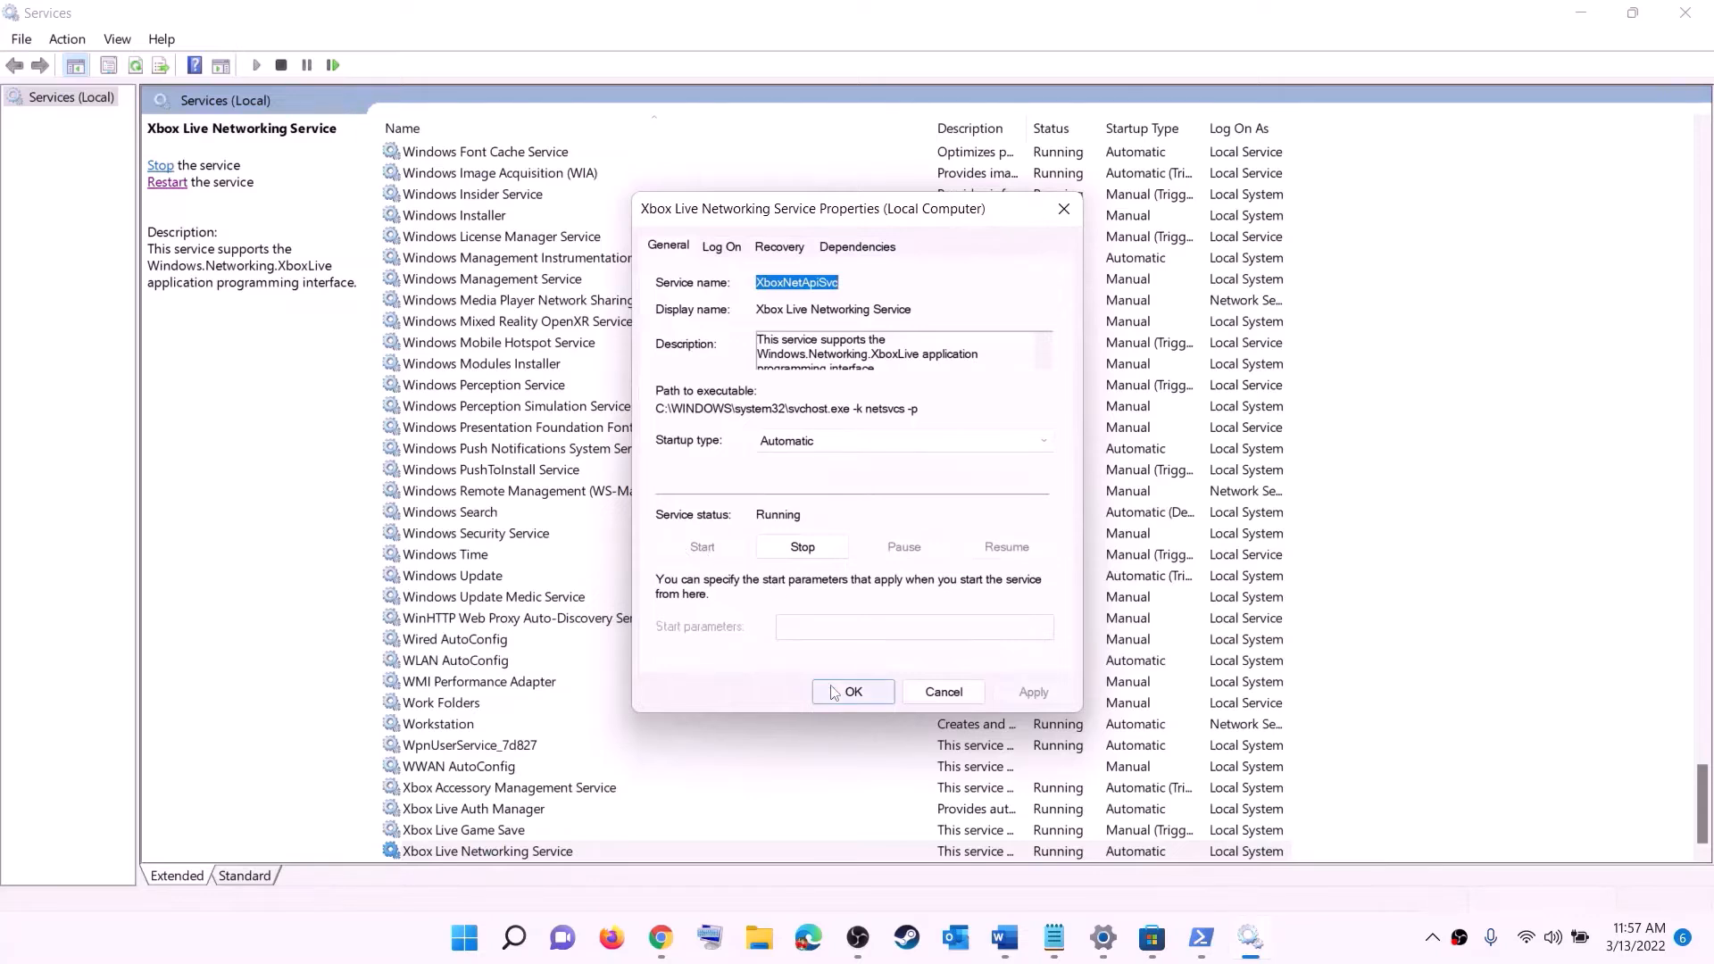
Set the startup type of the Windows Update service to Automatic (Delayed Start), apply it and close its properties.
{"action": "left_click", "coordinate": [484, 578]}
{"action": "double_click", "coordinate": [797, 586]}
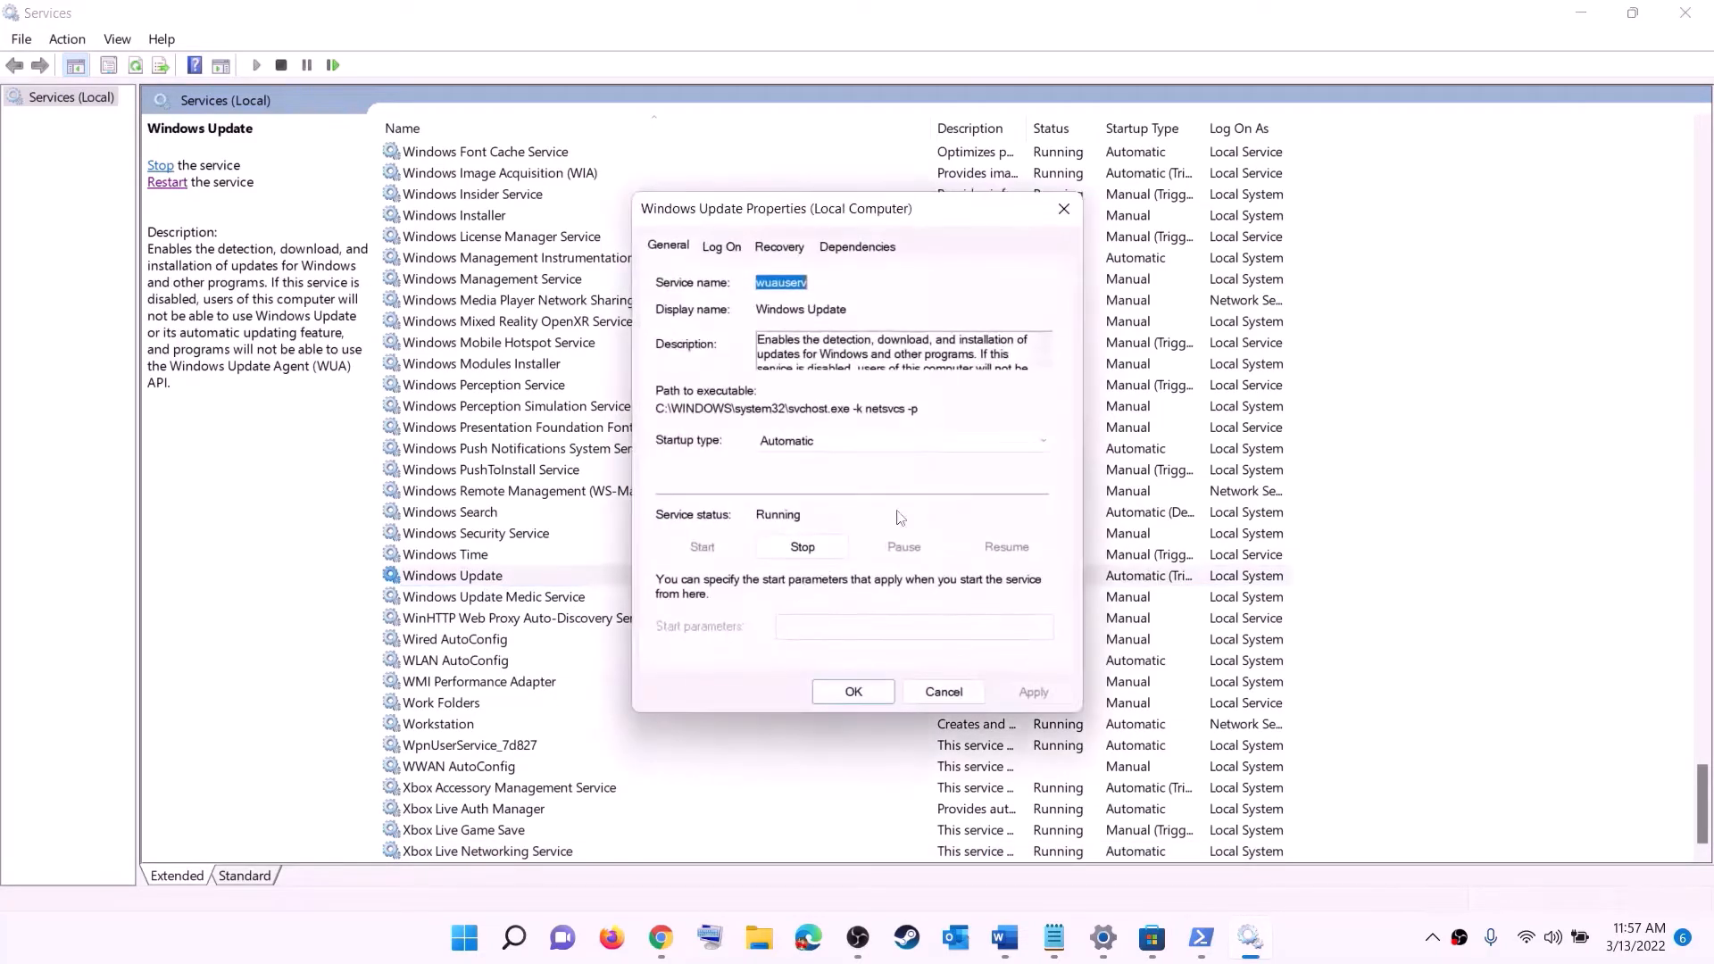
{"action": "left_click", "coordinate": [826, 450]}
{"action": "left_click", "coordinate": [826, 456]}
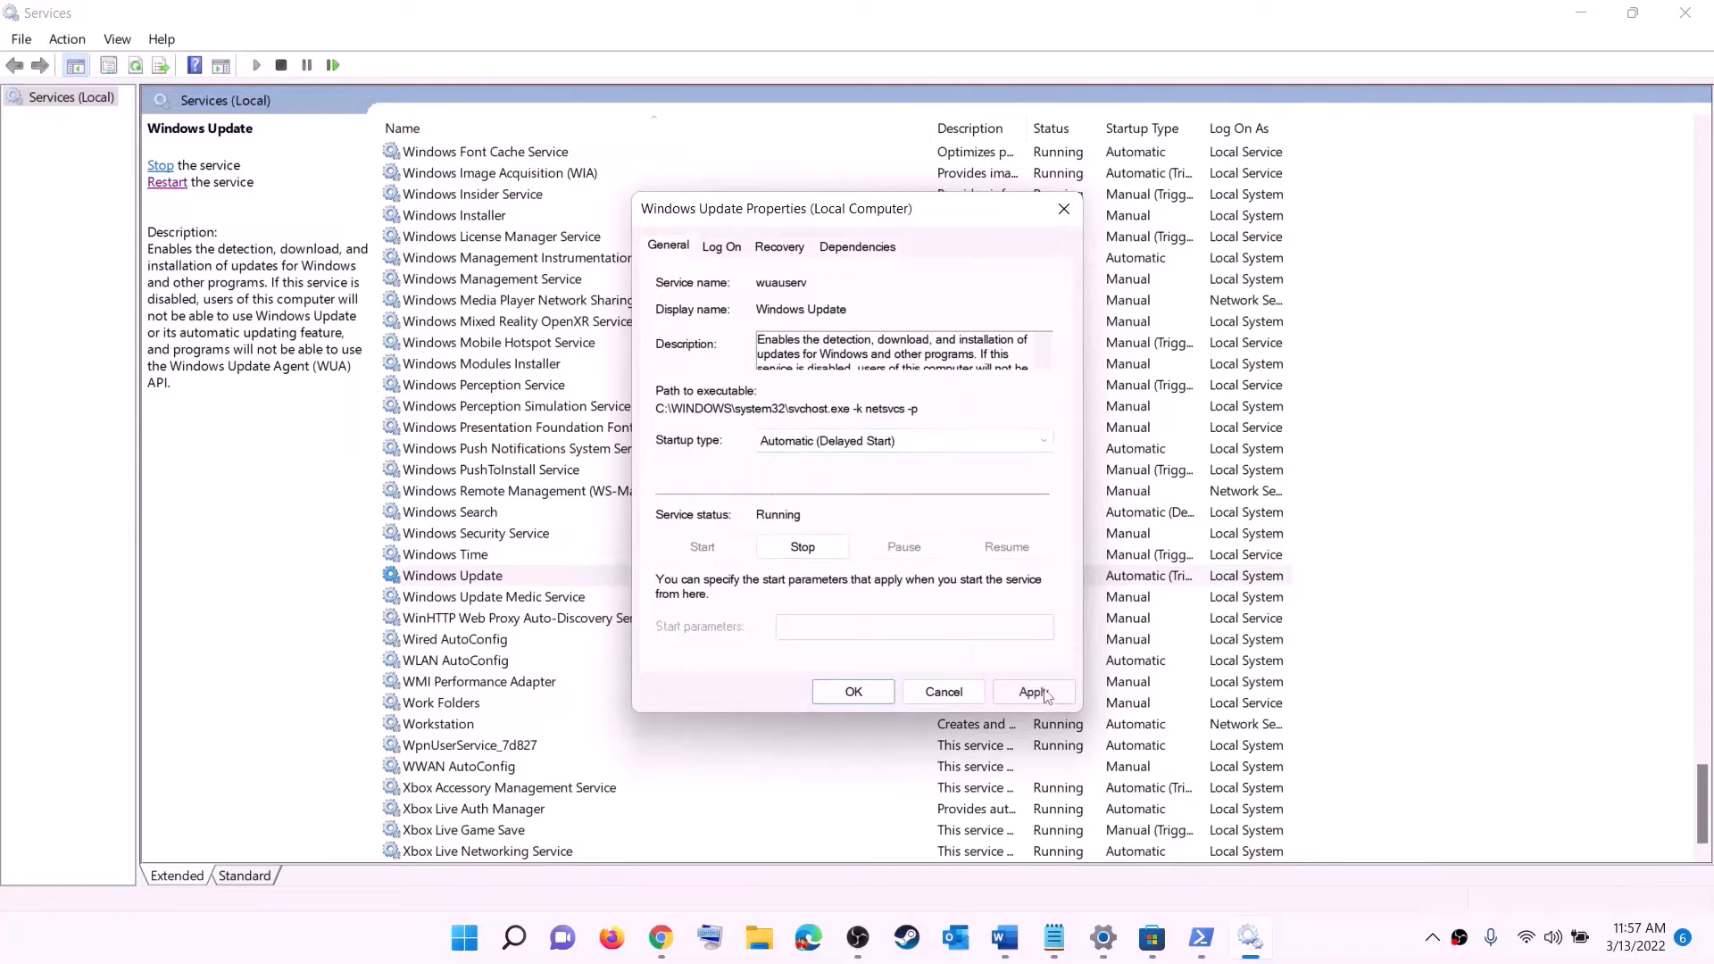
{"action": "left_click", "coordinate": [1033, 692]}
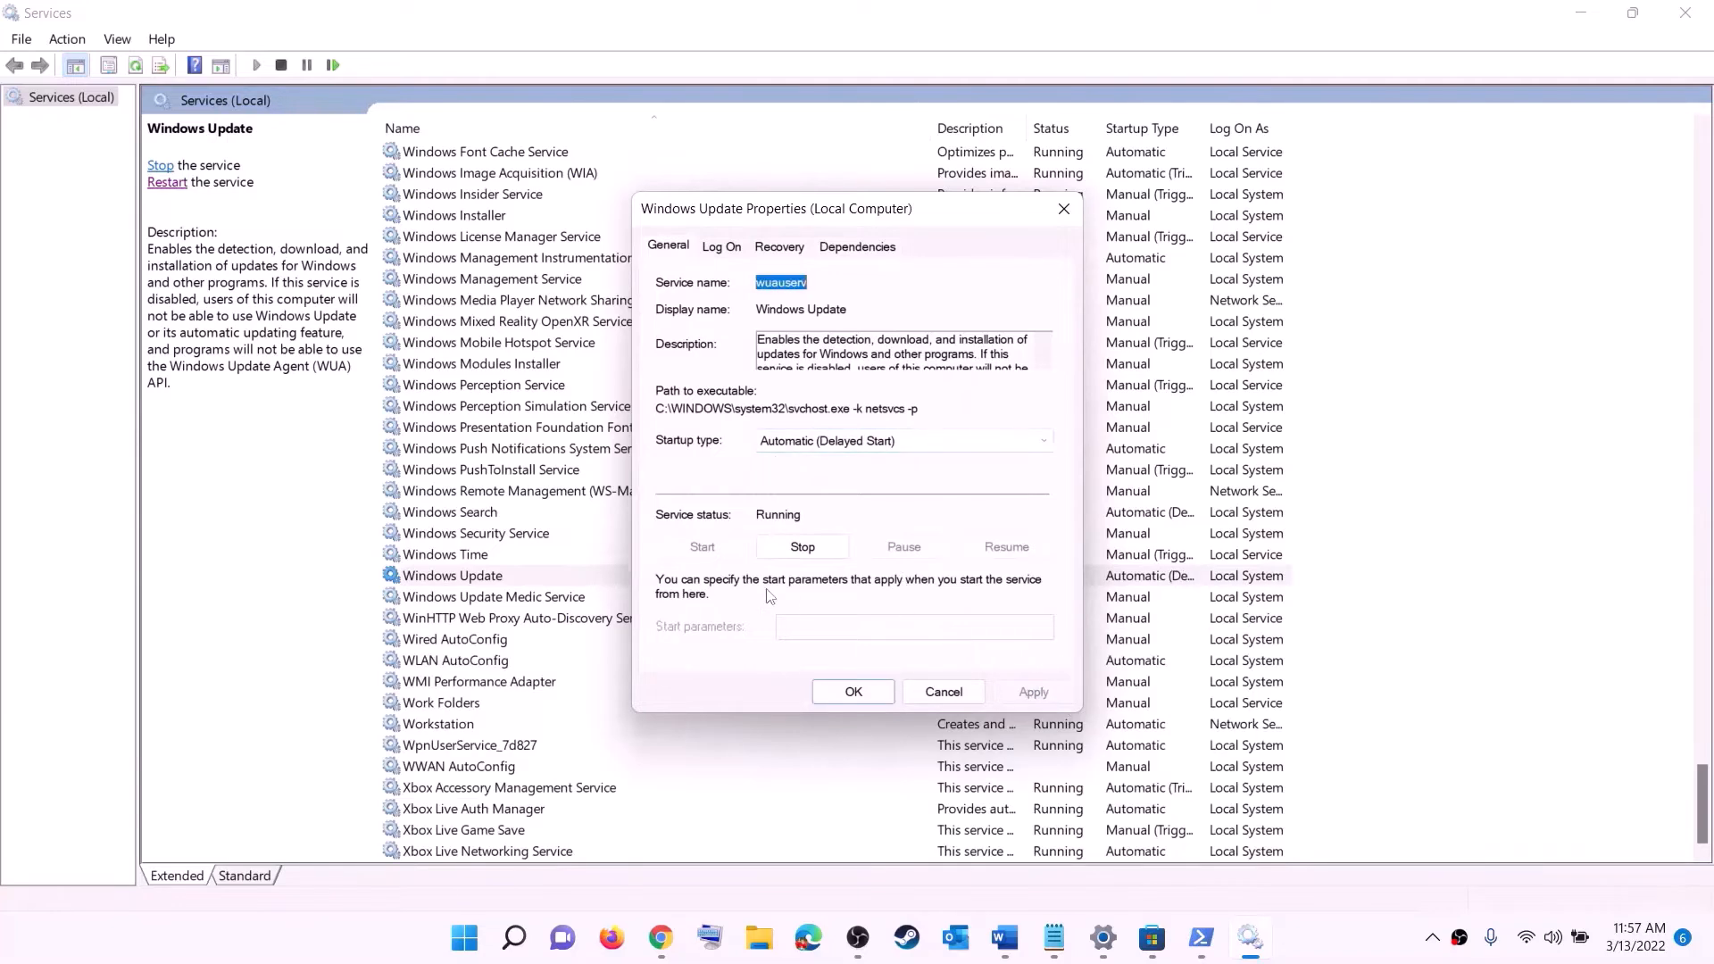
{"action": "left_click", "coordinate": [849, 693]}
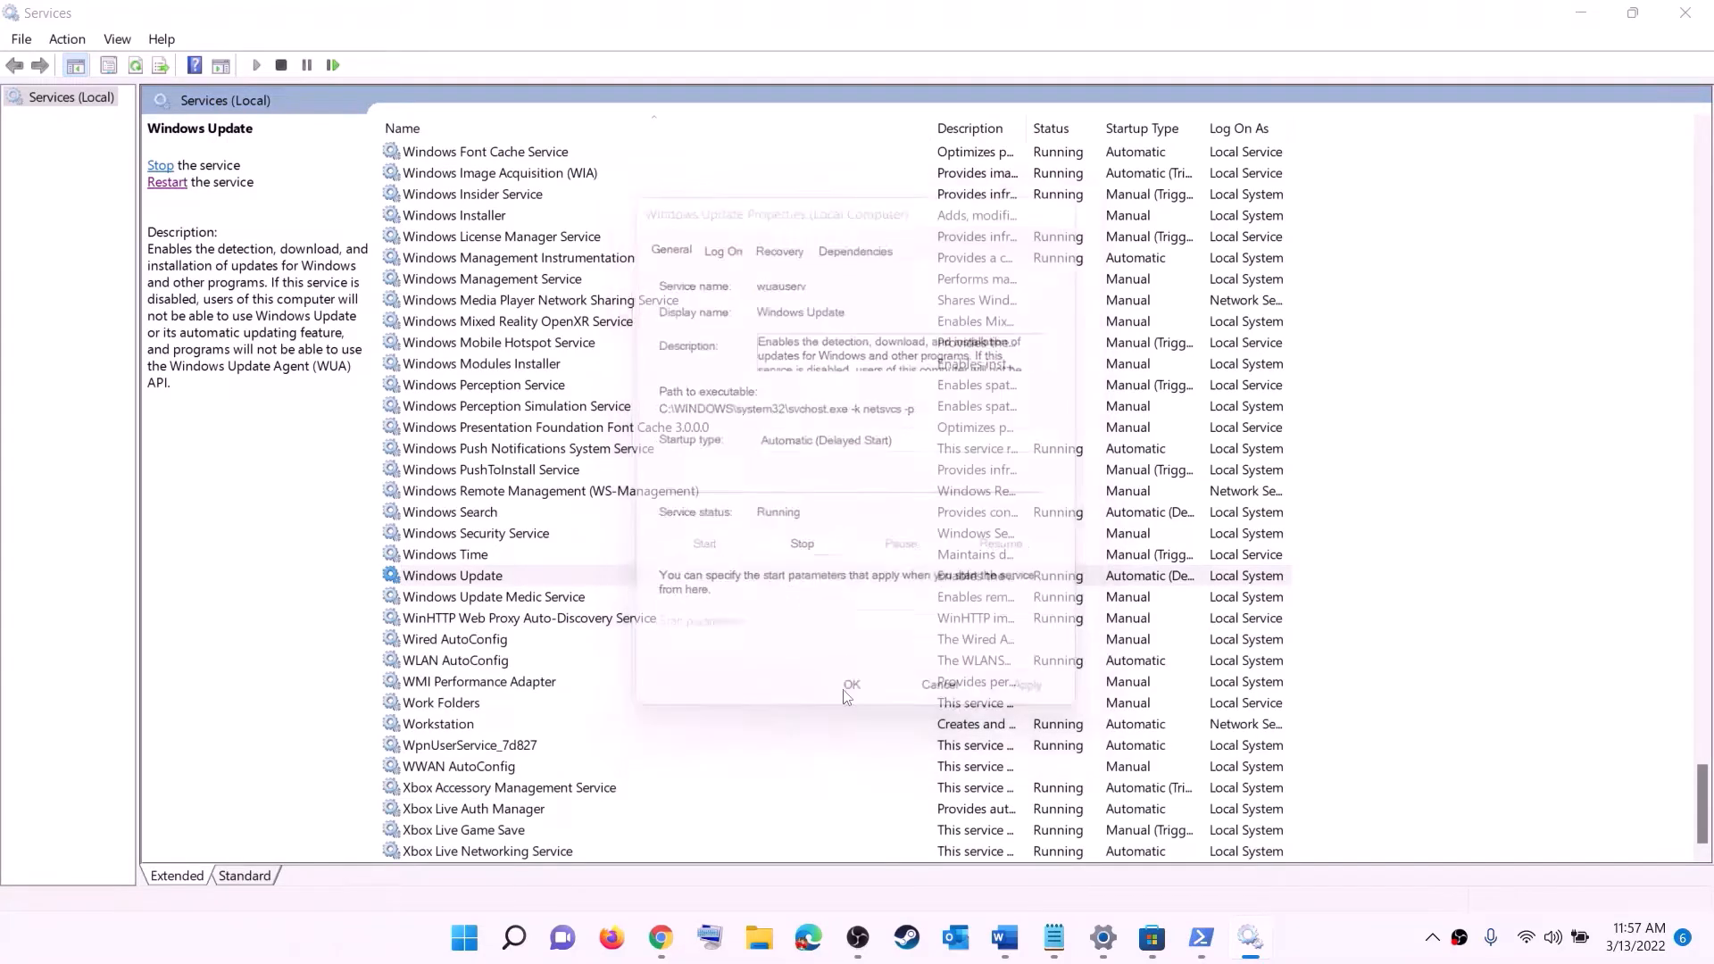
Find the two Gaming Services entries and stop the one that logs on as Local System.
{"action": "left_click", "coordinate": [565, 498]}
{"action": "key", "text": "g"}
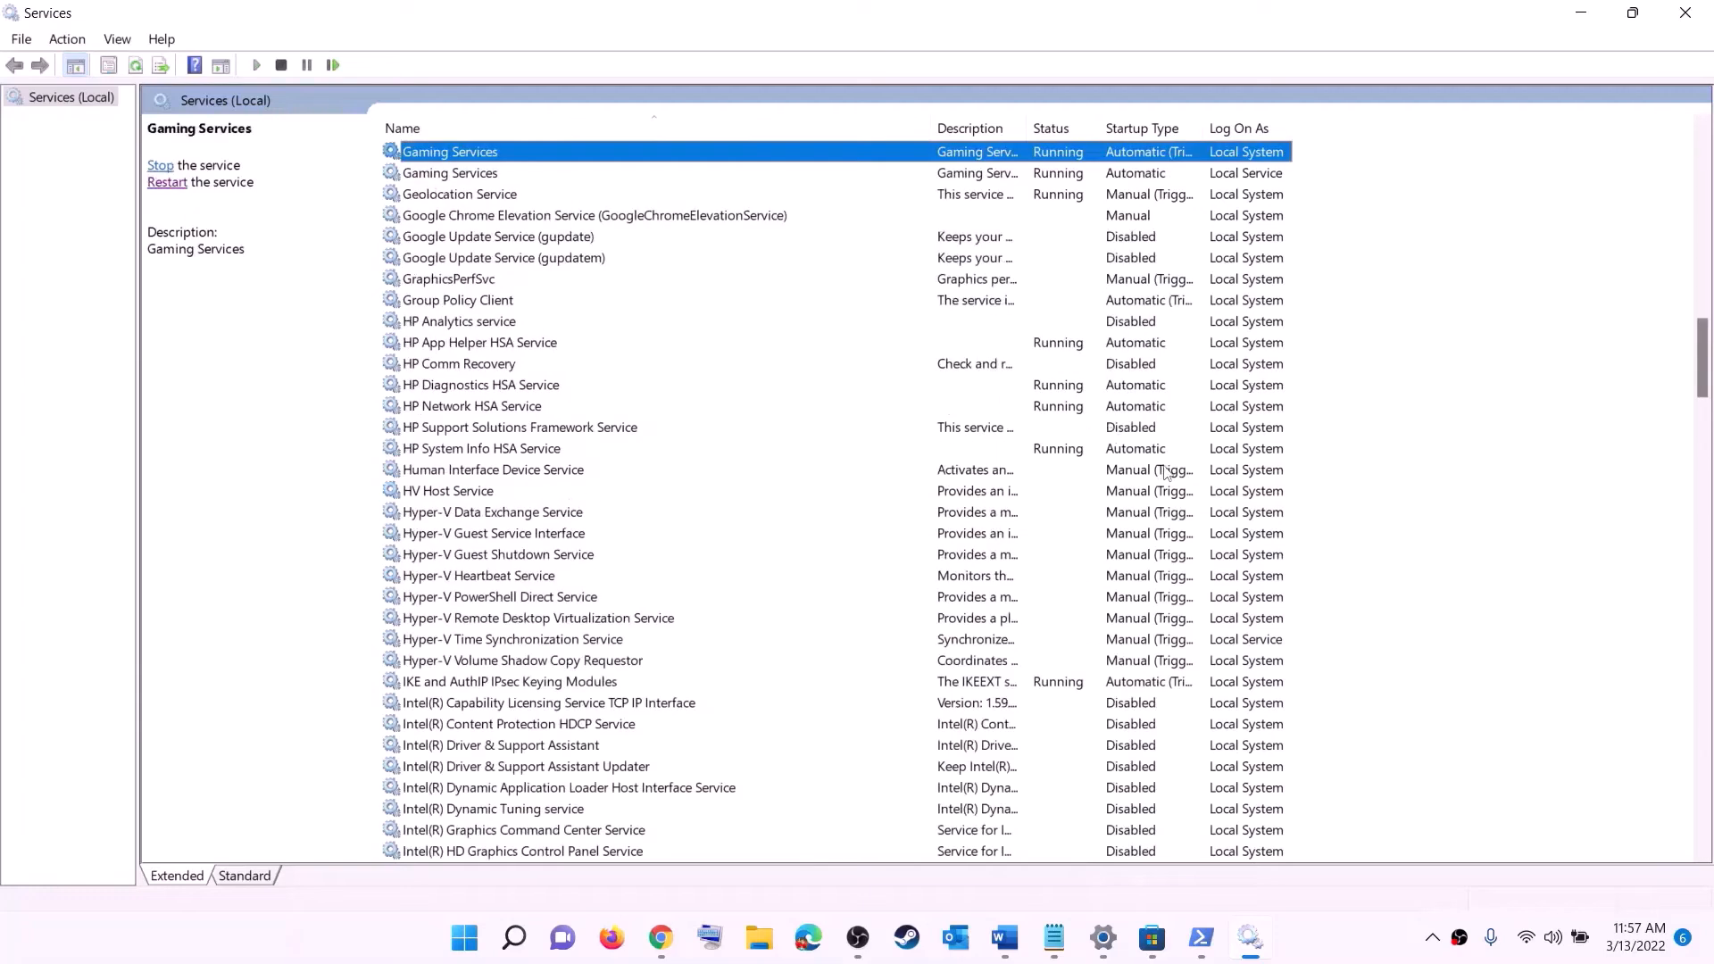
{"action": "scroll", "coordinate": [1165, 473], "scroll_direction": "up", "scroll_amount": 4}
{"action": "left_click", "coordinate": [1073, 432]}
{"action": "left_click", "coordinate": [1071, 412]}
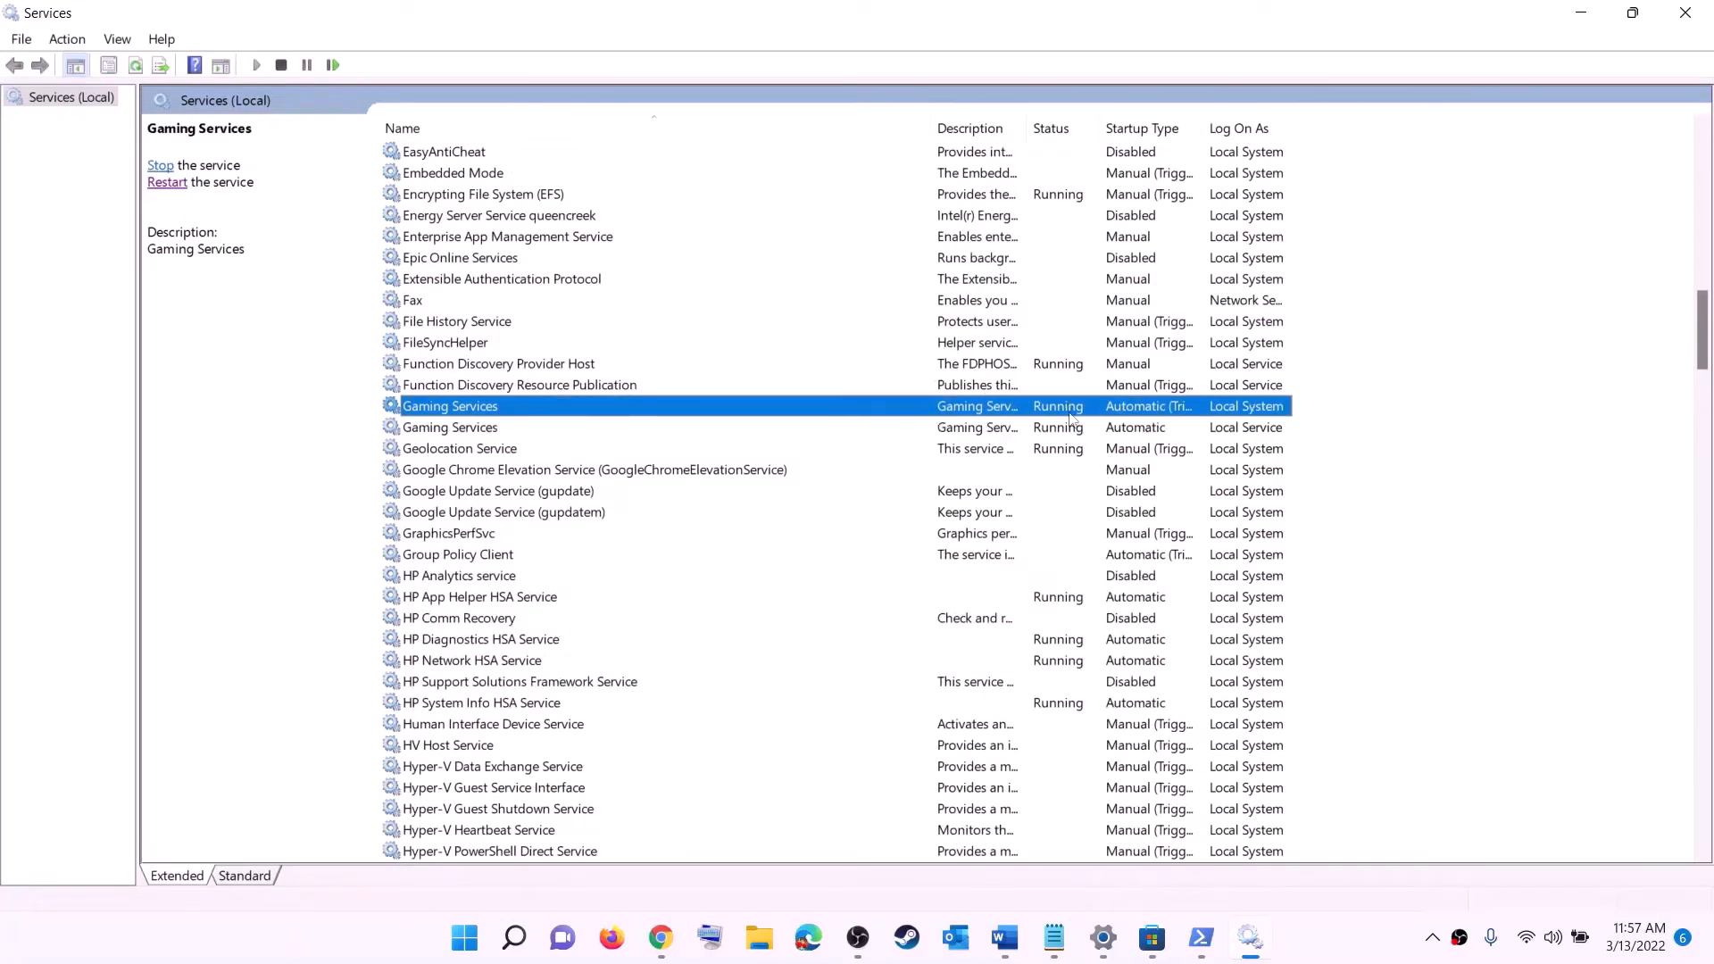
{"action": "left_click", "coordinate": [1071, 432]}
{"action": "left_click", "coordinate": [1063, 415]}
{"action": "right_click", "coordinate": [1057, 411]}
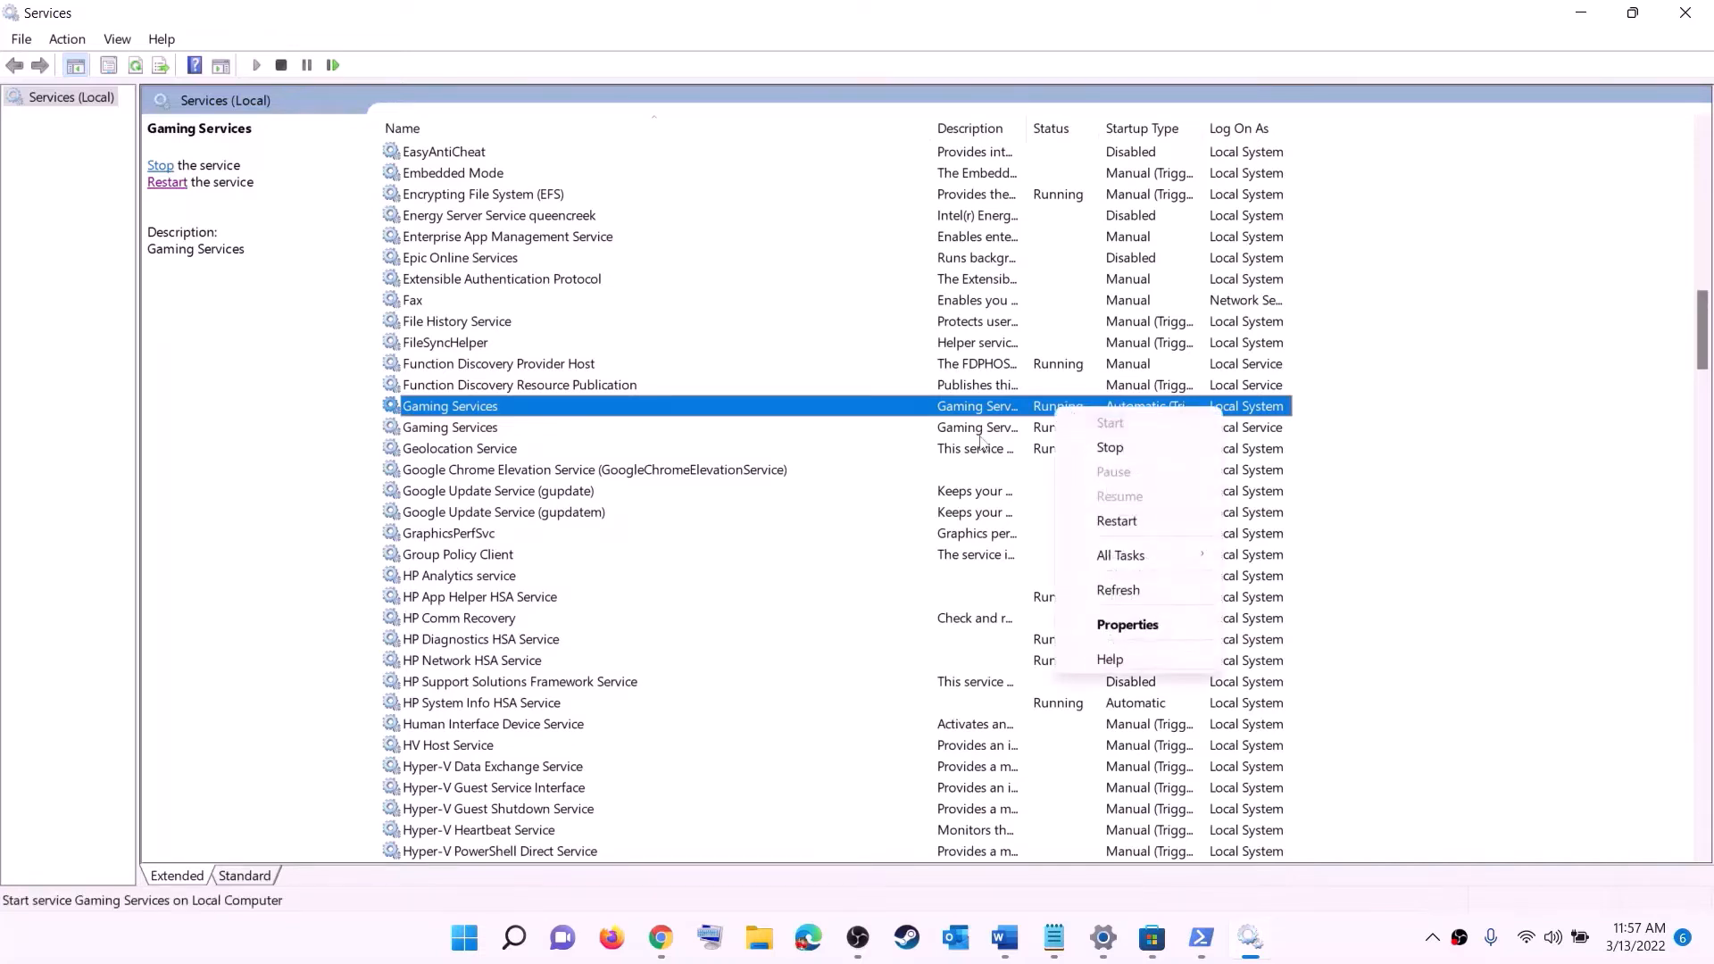
{"action": "left_click", "coordinate": [1006, 427]}
{"action": "left_click", "coordinate": [1043, 412]}
{"action": "right_click", "coordinate": [1053, 409]}
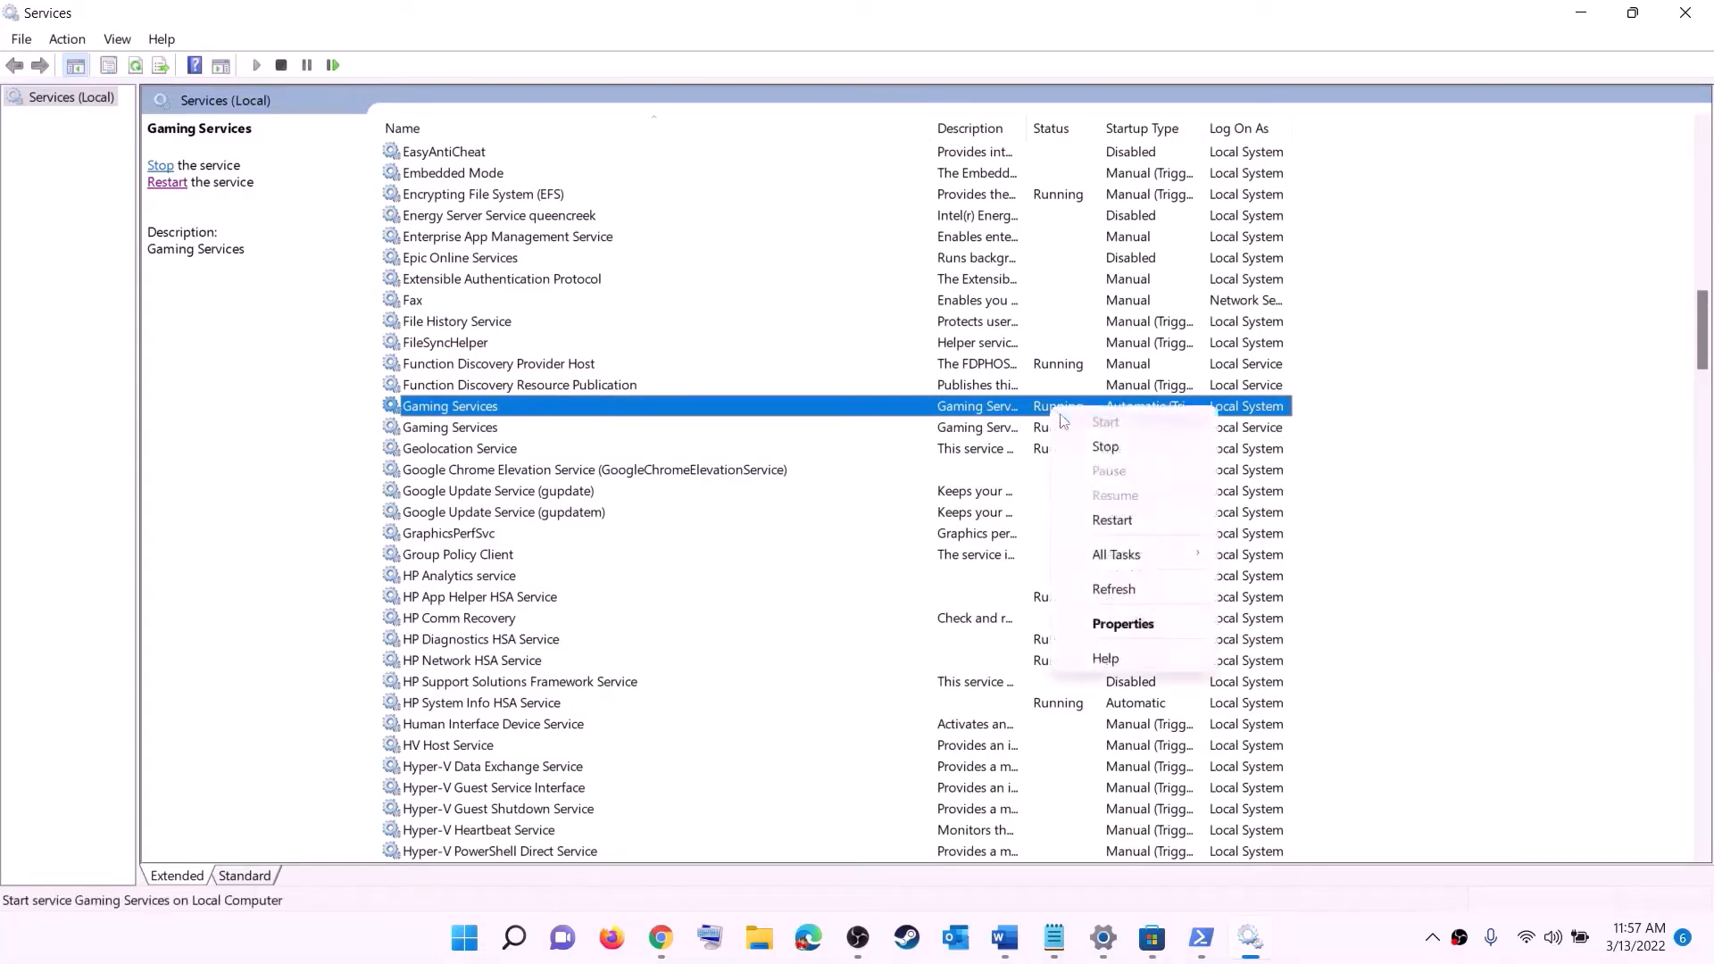
{"action": "left_click", "coordinate": [1105, 447]}
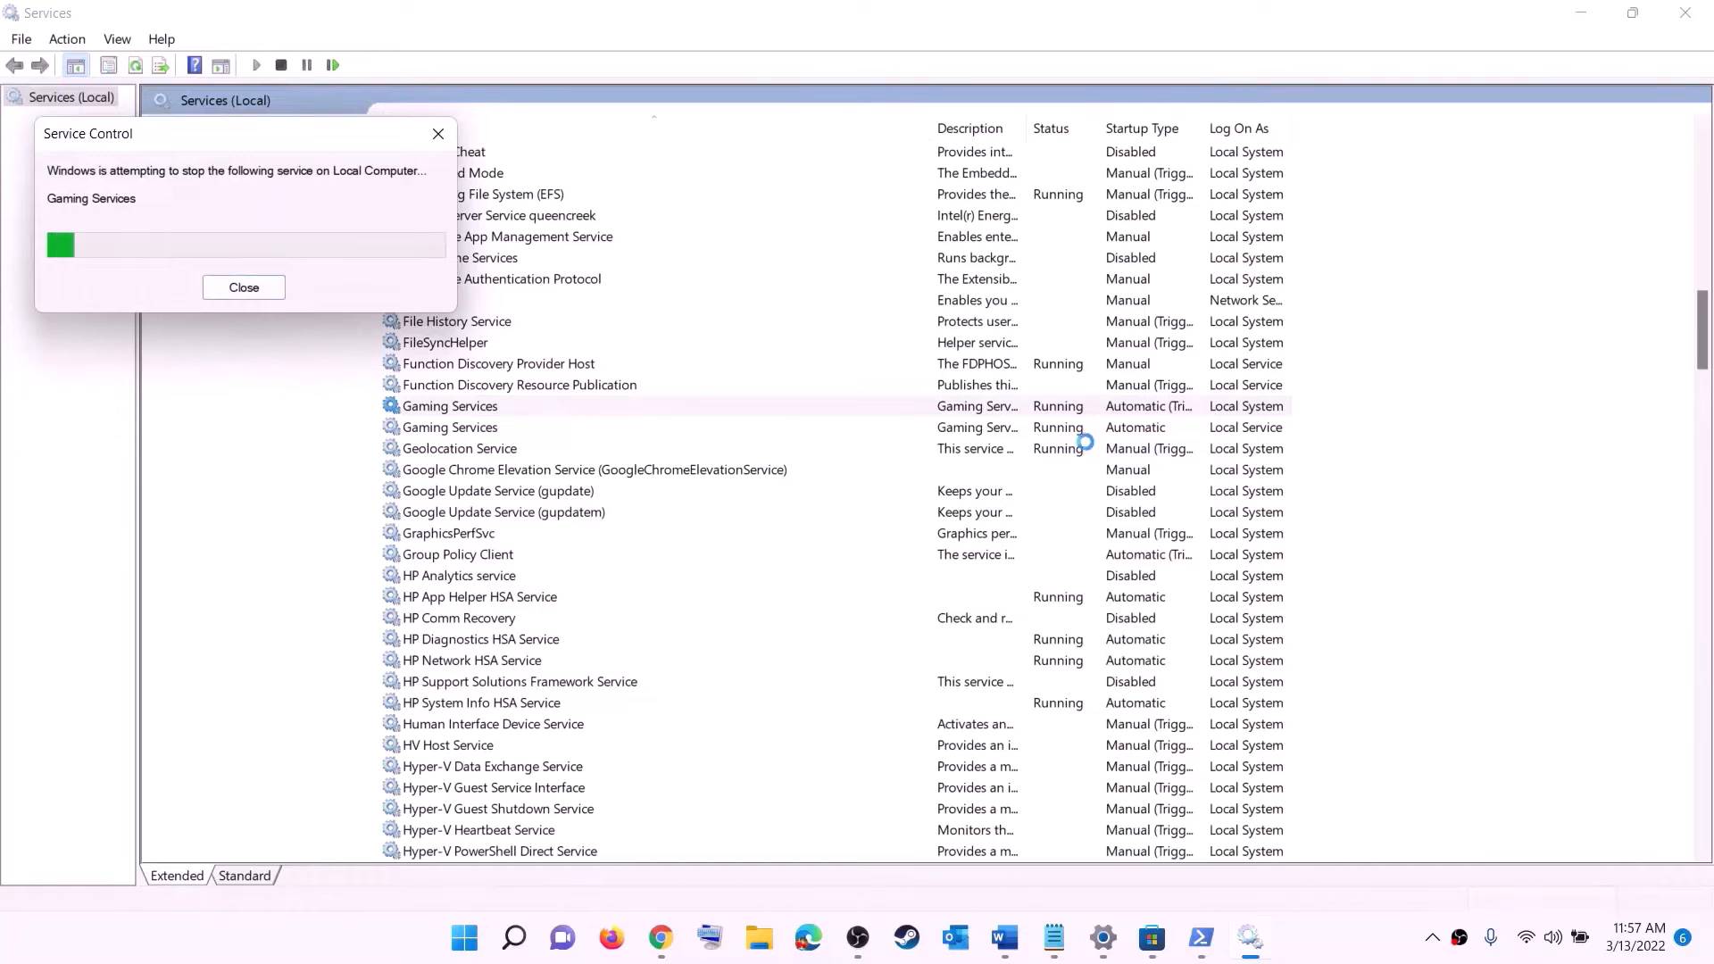
Stop the other Gaming Services entry, the one that logs on as Local Service.
{"action": "left_click", "coordinate": [1060, 432]}
{"action": "right_click", "coordinate": [1063, 435]}
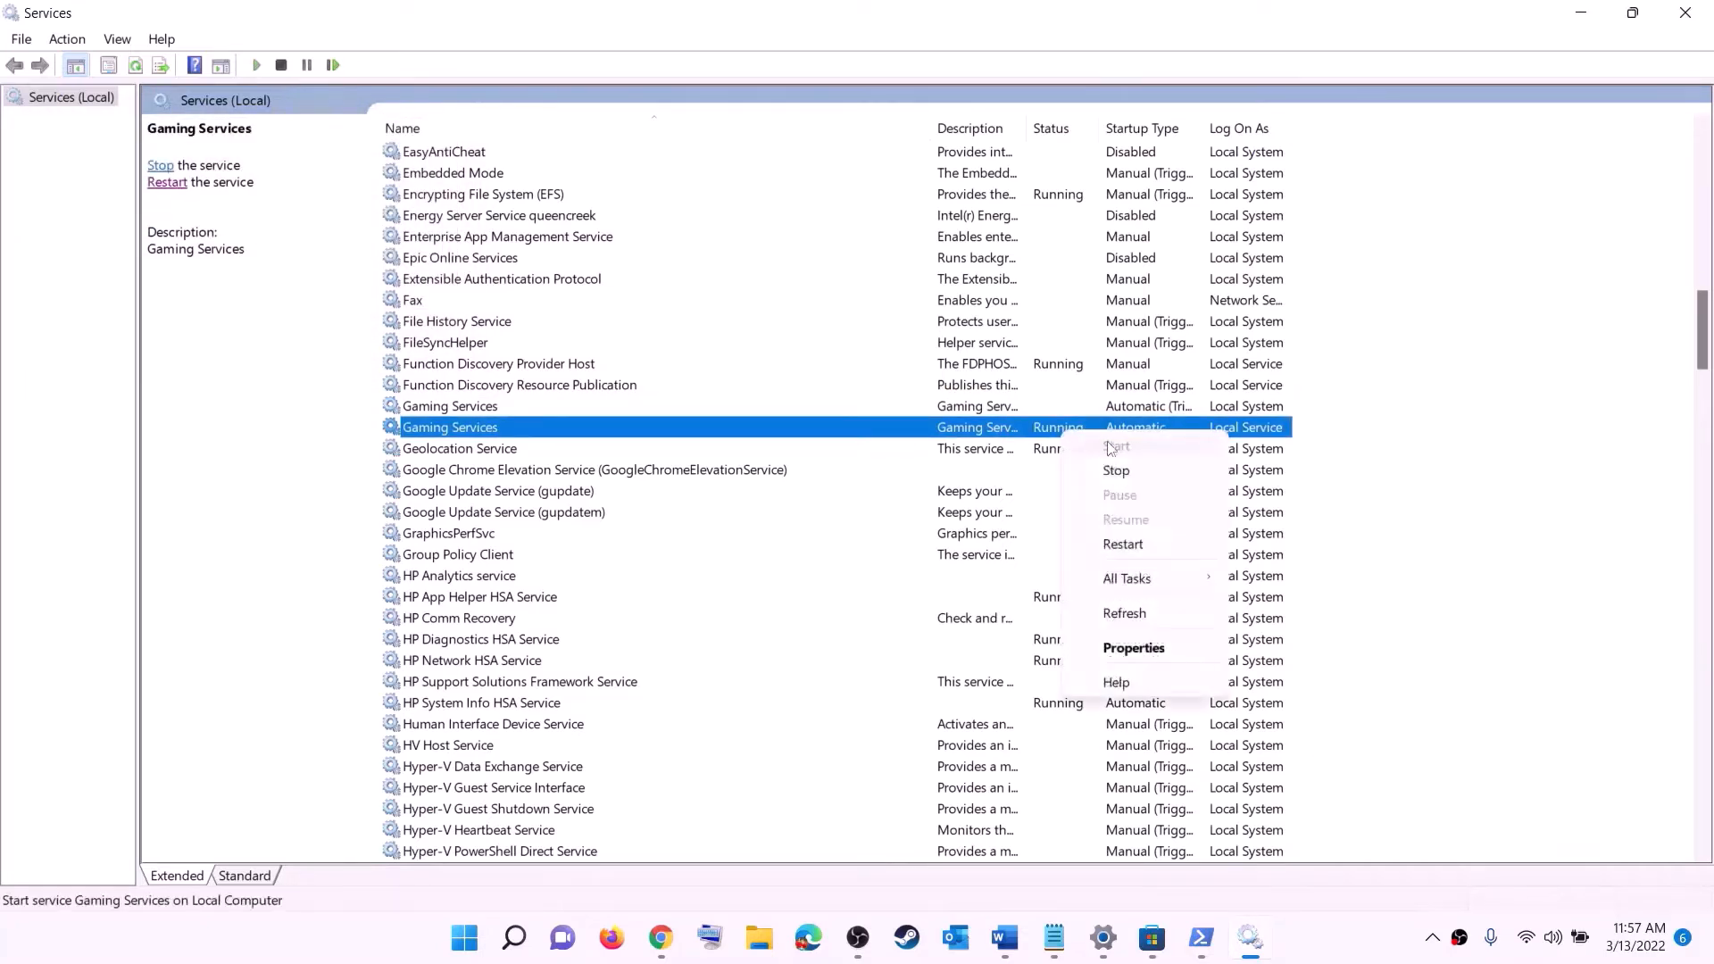
{"action": "left_click", "coordinate": [1112, 465]}
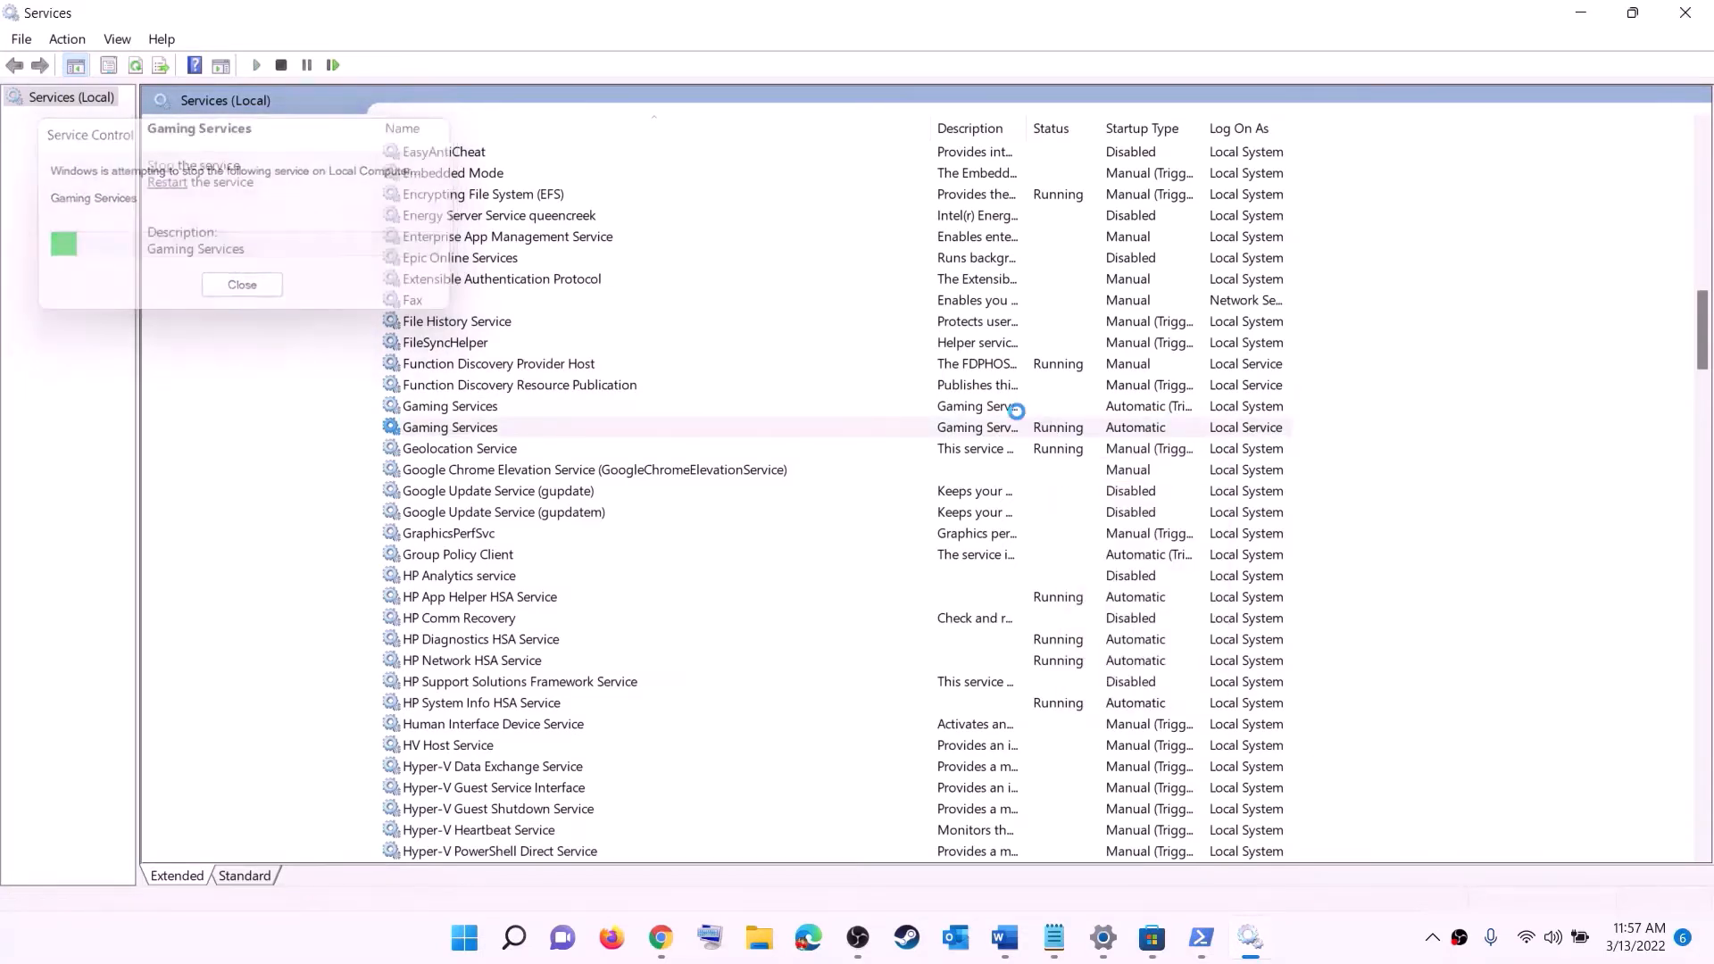
Start both Gaming Services entries again, first the Local System one and then the Local Service one.
{"action": "left_click", "coordinate": [1017, 409]}
{"action": "right_click", "coordinate": [1017, 408]}
{"action": "left_click", "coordinate": [1091, 434]}
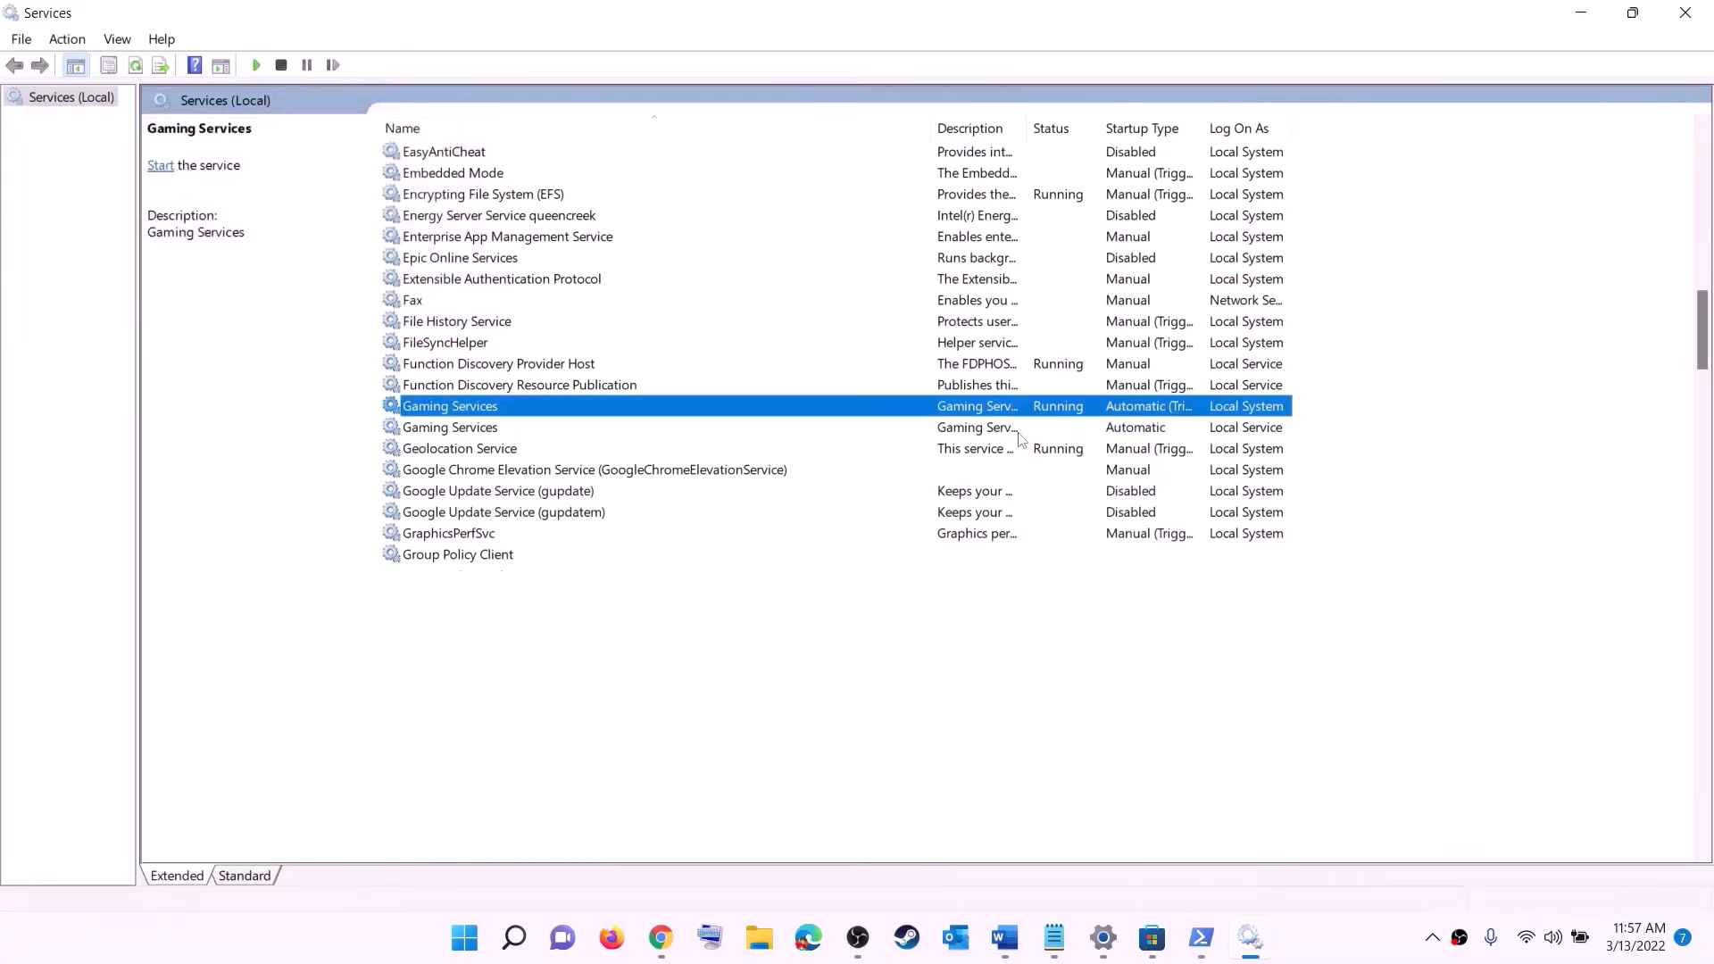
{"action": "left_click", "coordinate": [1013, 429]}
{"action": "right_click", "coordinate": [1013, 432]}
{"action": "left_click", "coordinate": [1055, 448]}
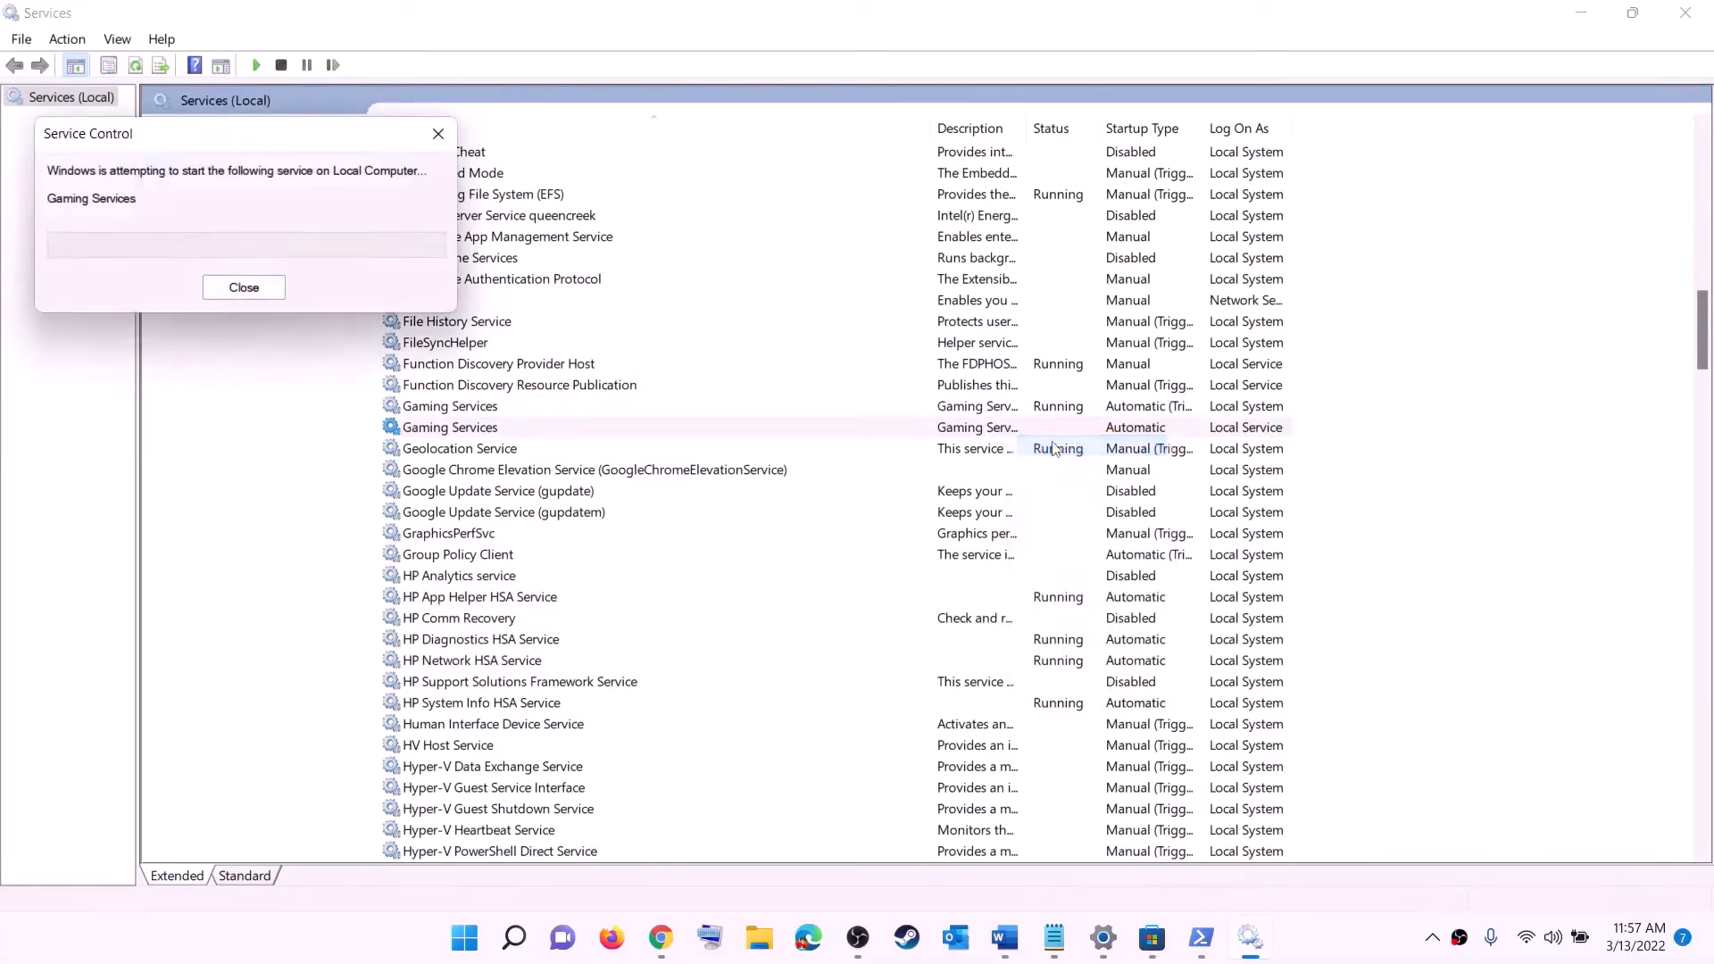
Find the Microsoft Store Install Service, set its startup type to Automatic and confirm its properties.
{"action": "left_click", "coordinate": [973, 559]}
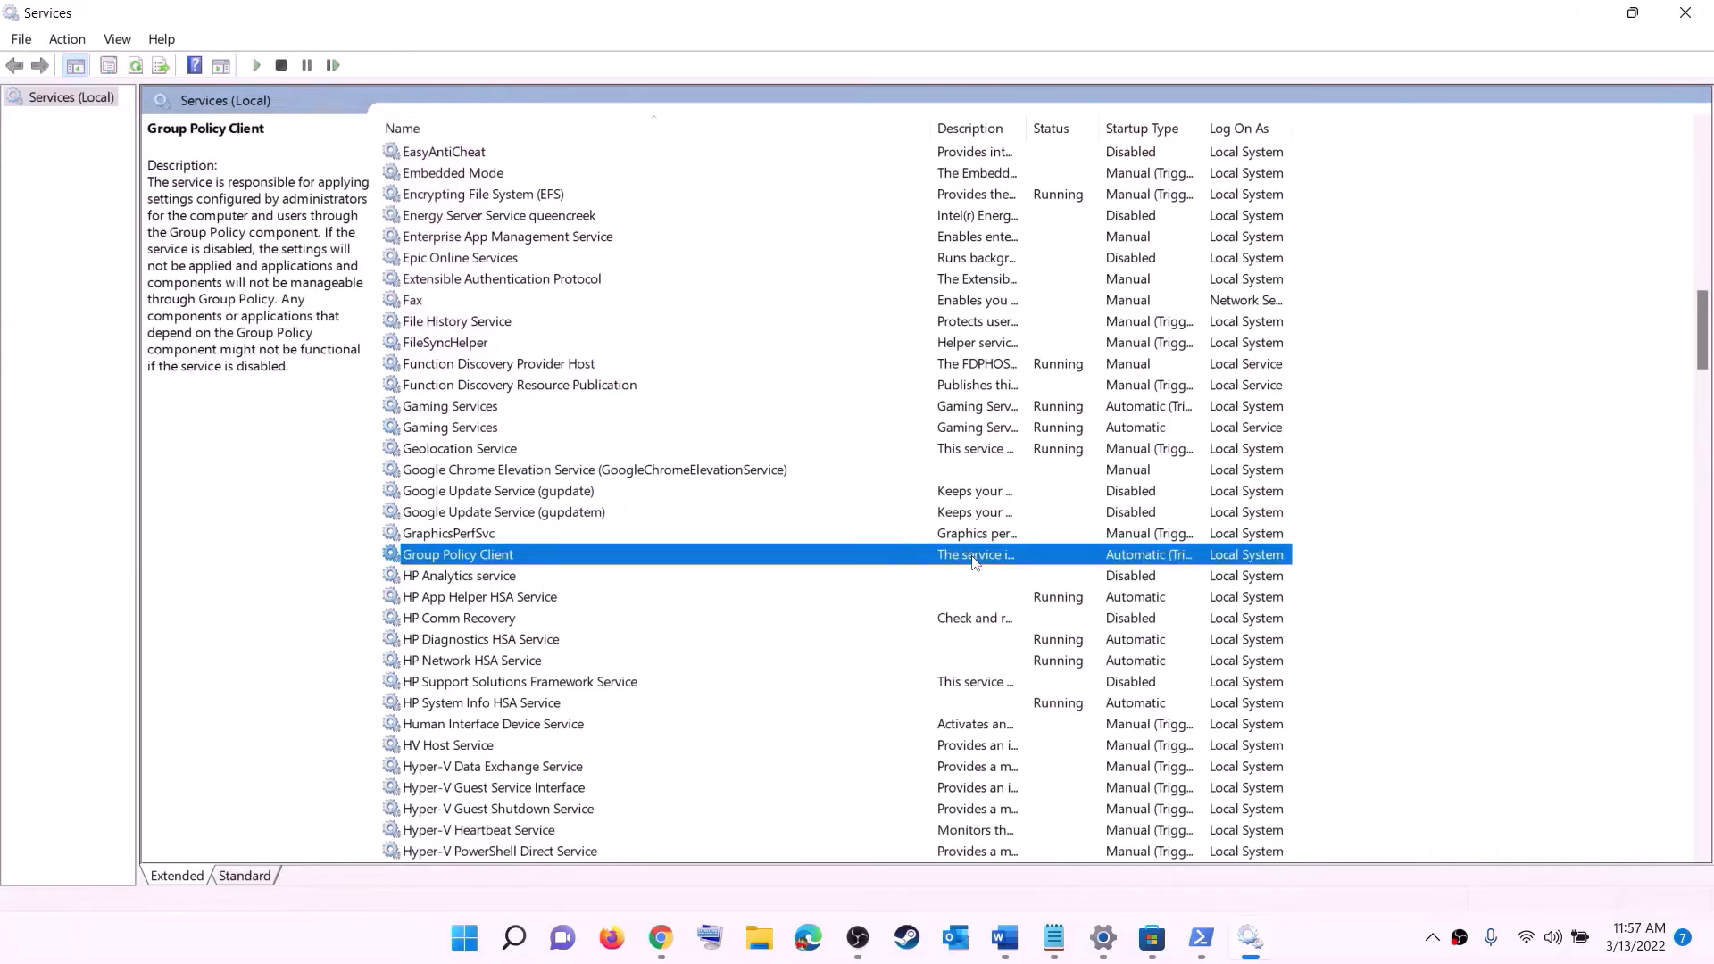
{"action": "key", "text": "m"}
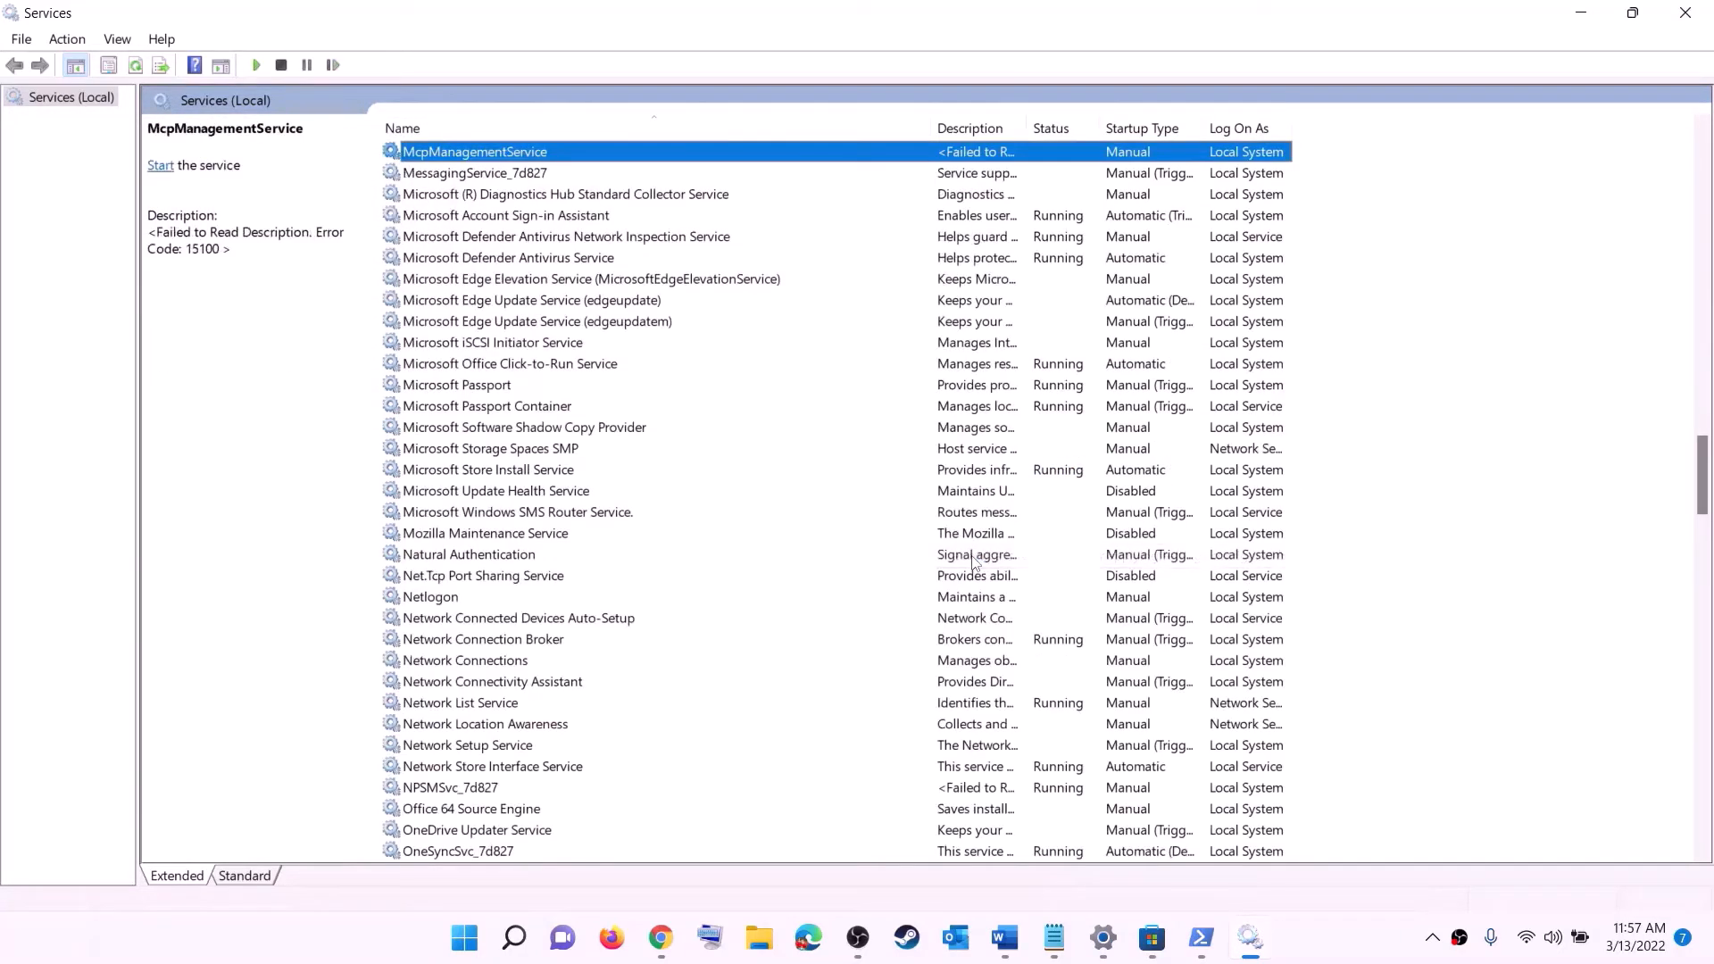
{"action": "left_click", "coordinate": [507, 472]}
{"action": "double_click", "coordinate": [662, 476]}
{"action": "left_click", "coordinate": [842, 446]}
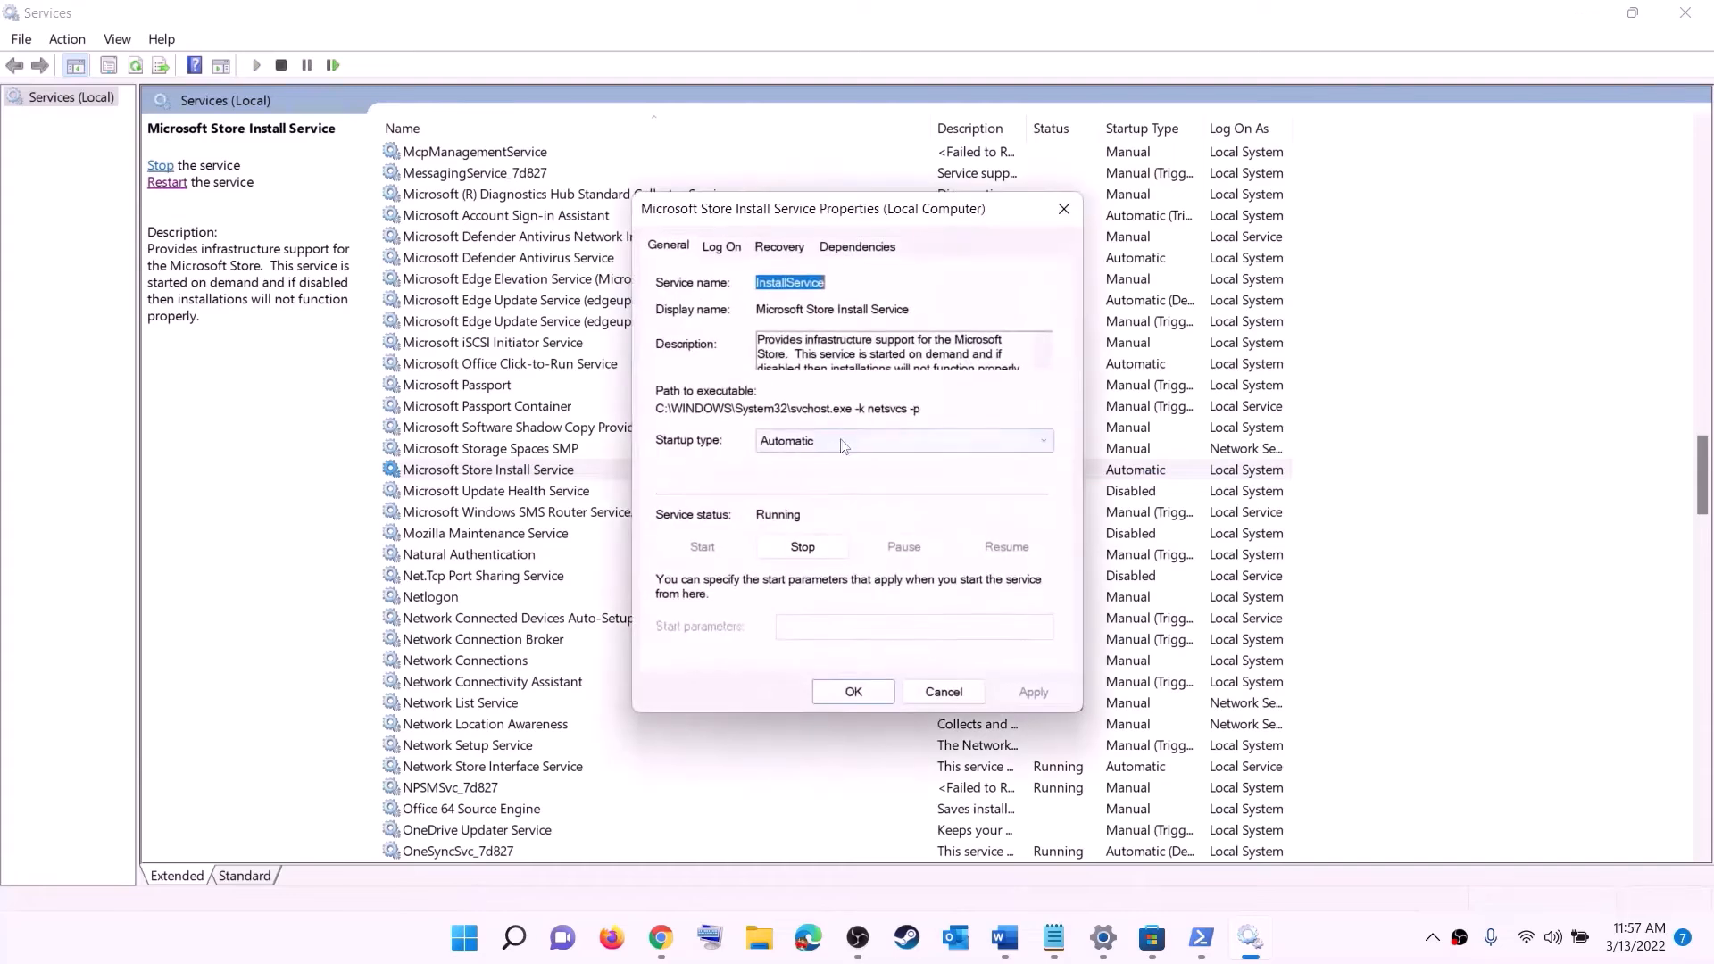
{"action": "left_click", "coordinate": [813, 473]}
{"action": "left_click", "coordinate": [1028, 690]}
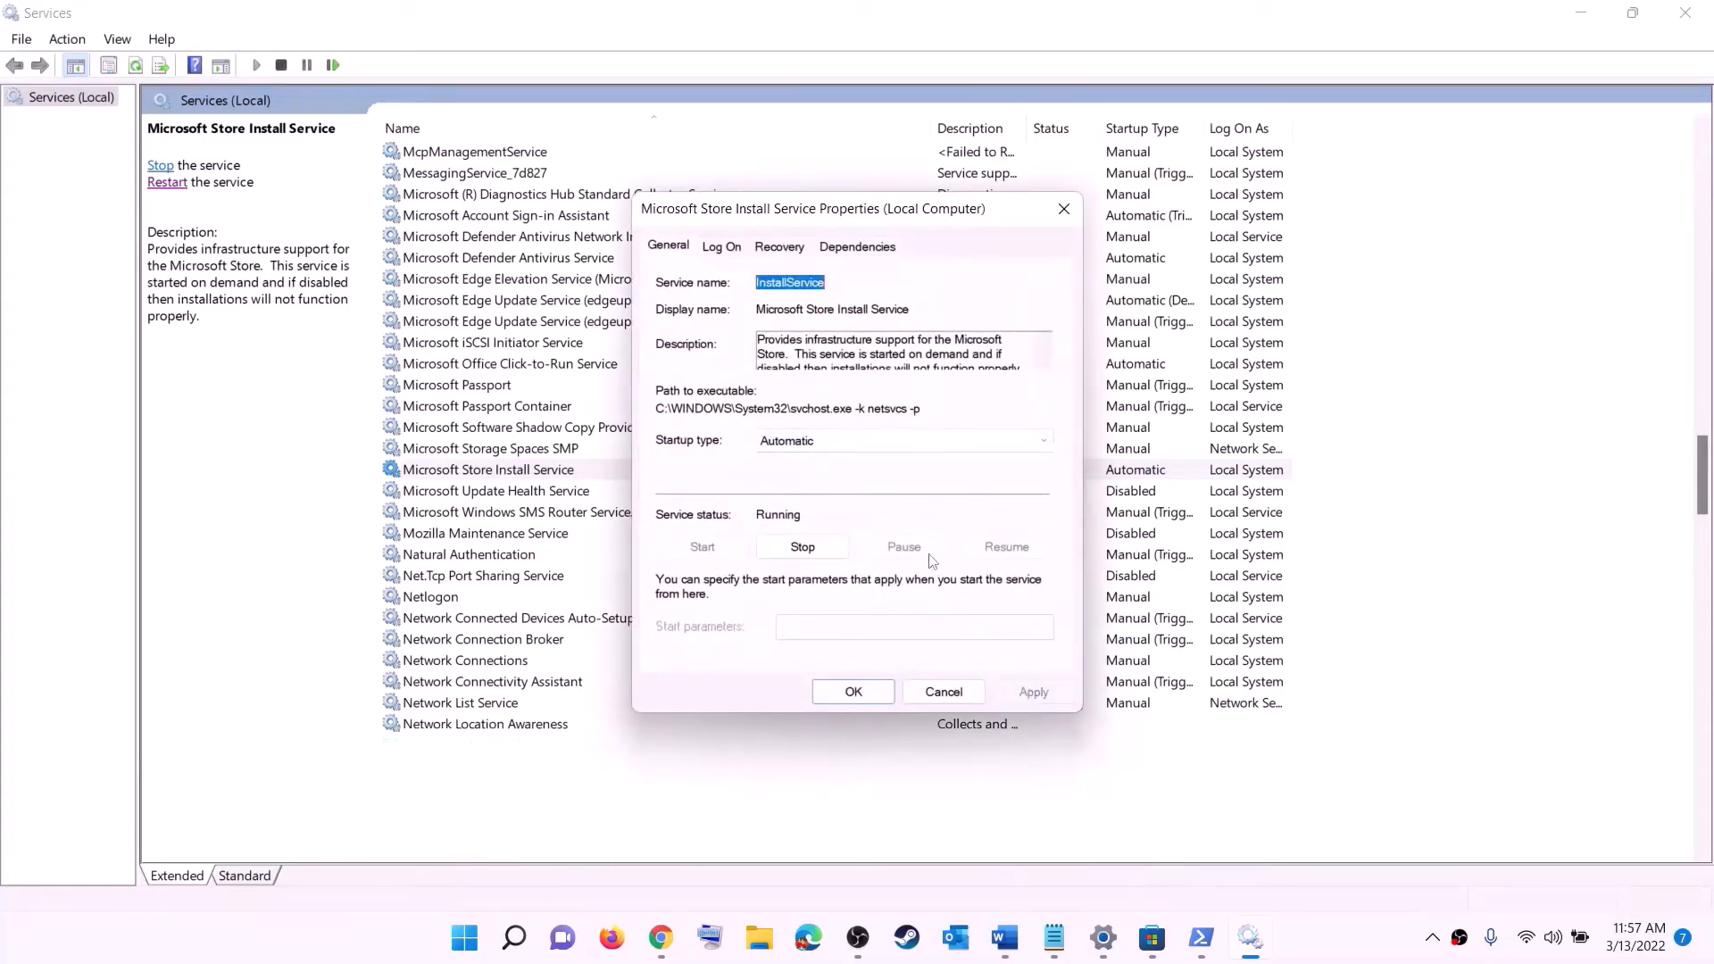
{"action": "left_click", "coordinate": [884, 690]}
Find the Background Intelligent Transfer Service, apply the Automatic startup type to it and confirm its properties.
{"action": "left_click", "coordinate": [565, 415]}
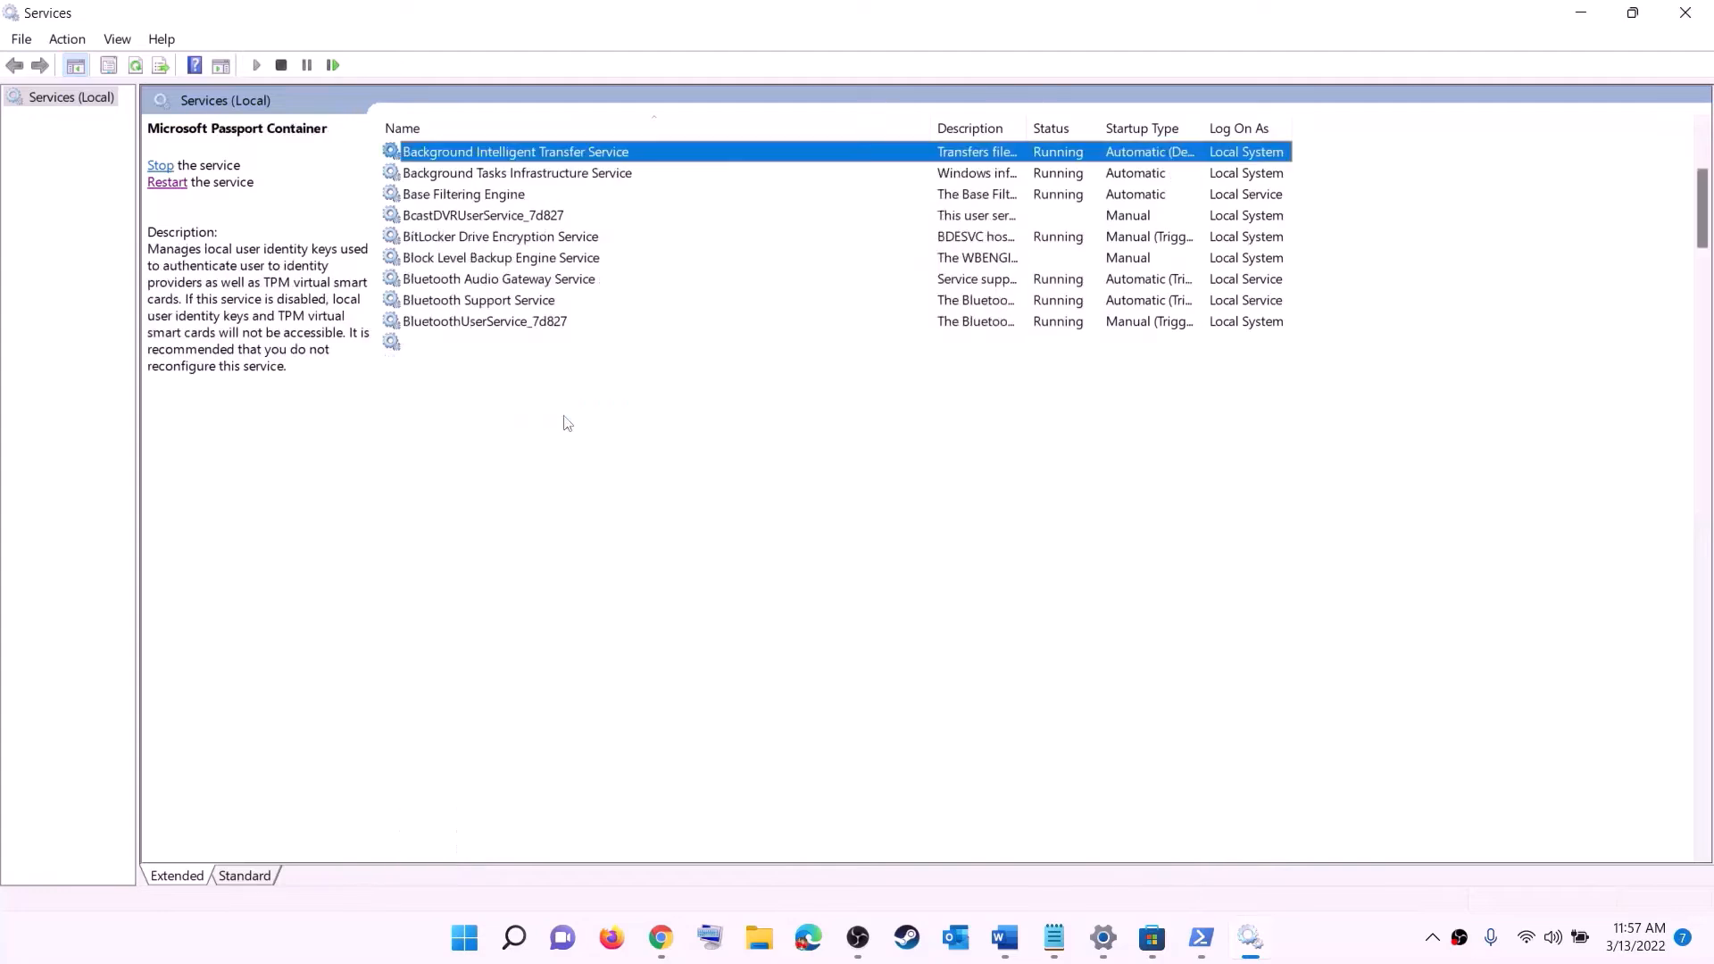
{"action": "double_click", "coordinate": [628, 410]}
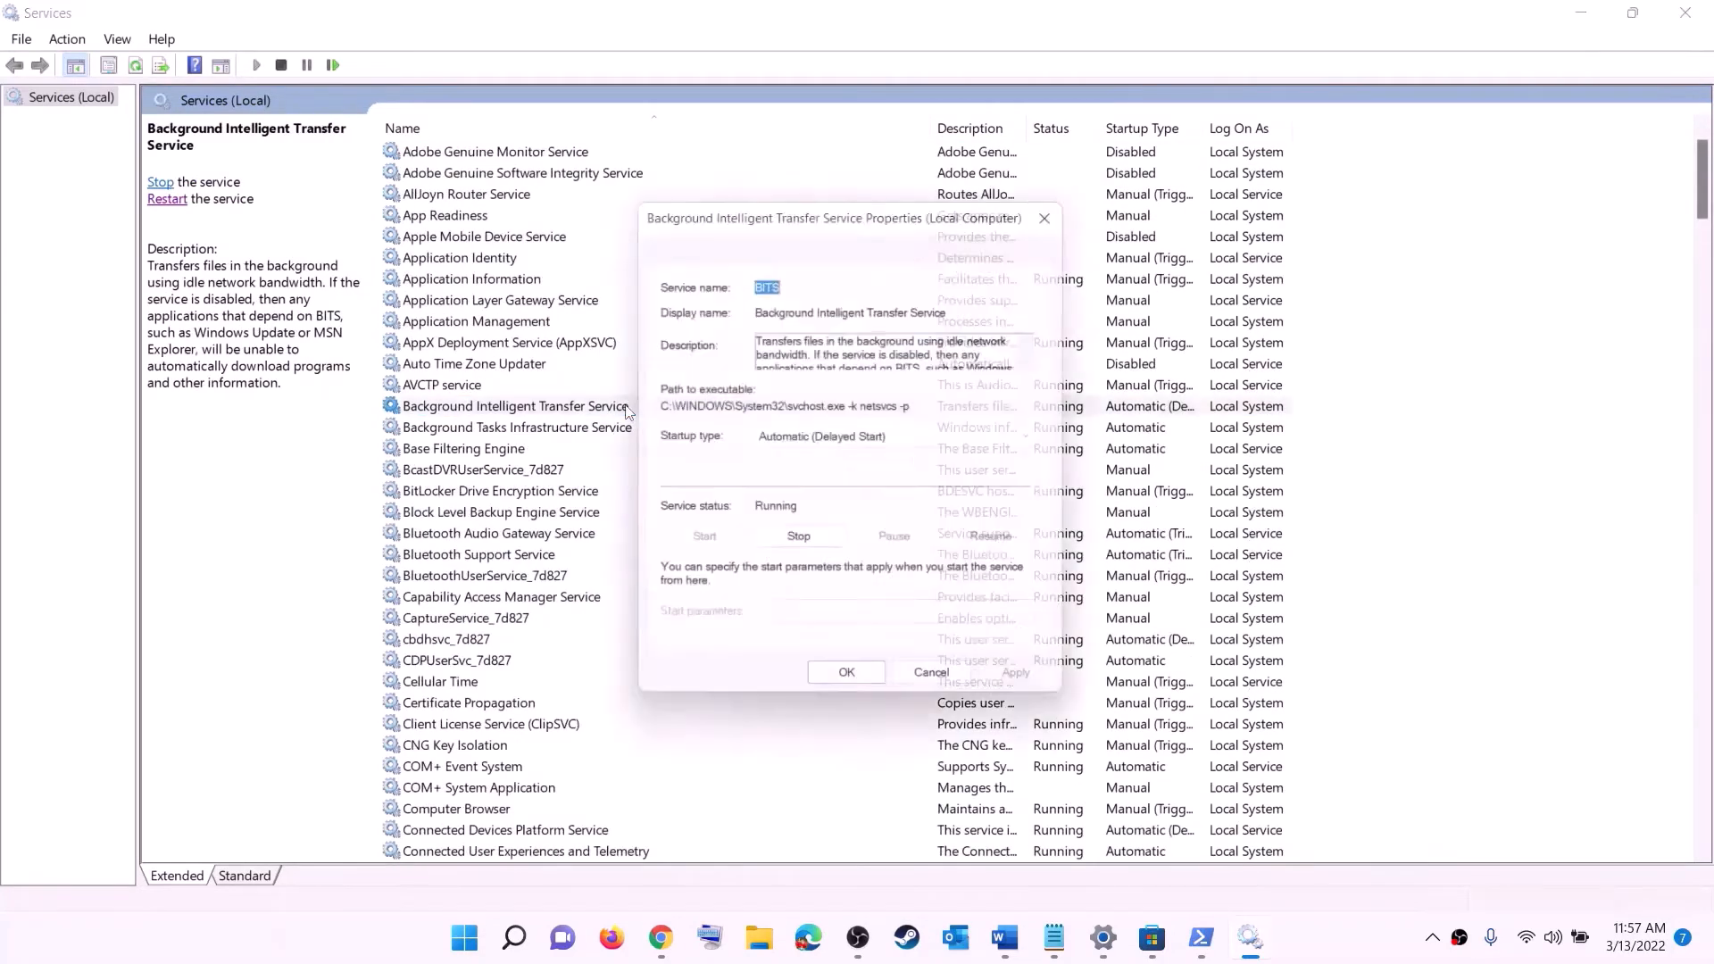
{"action": "left_click", "coordinate": [864, 442]}
{"action": "left_click", "coordinate": [823, 477]}
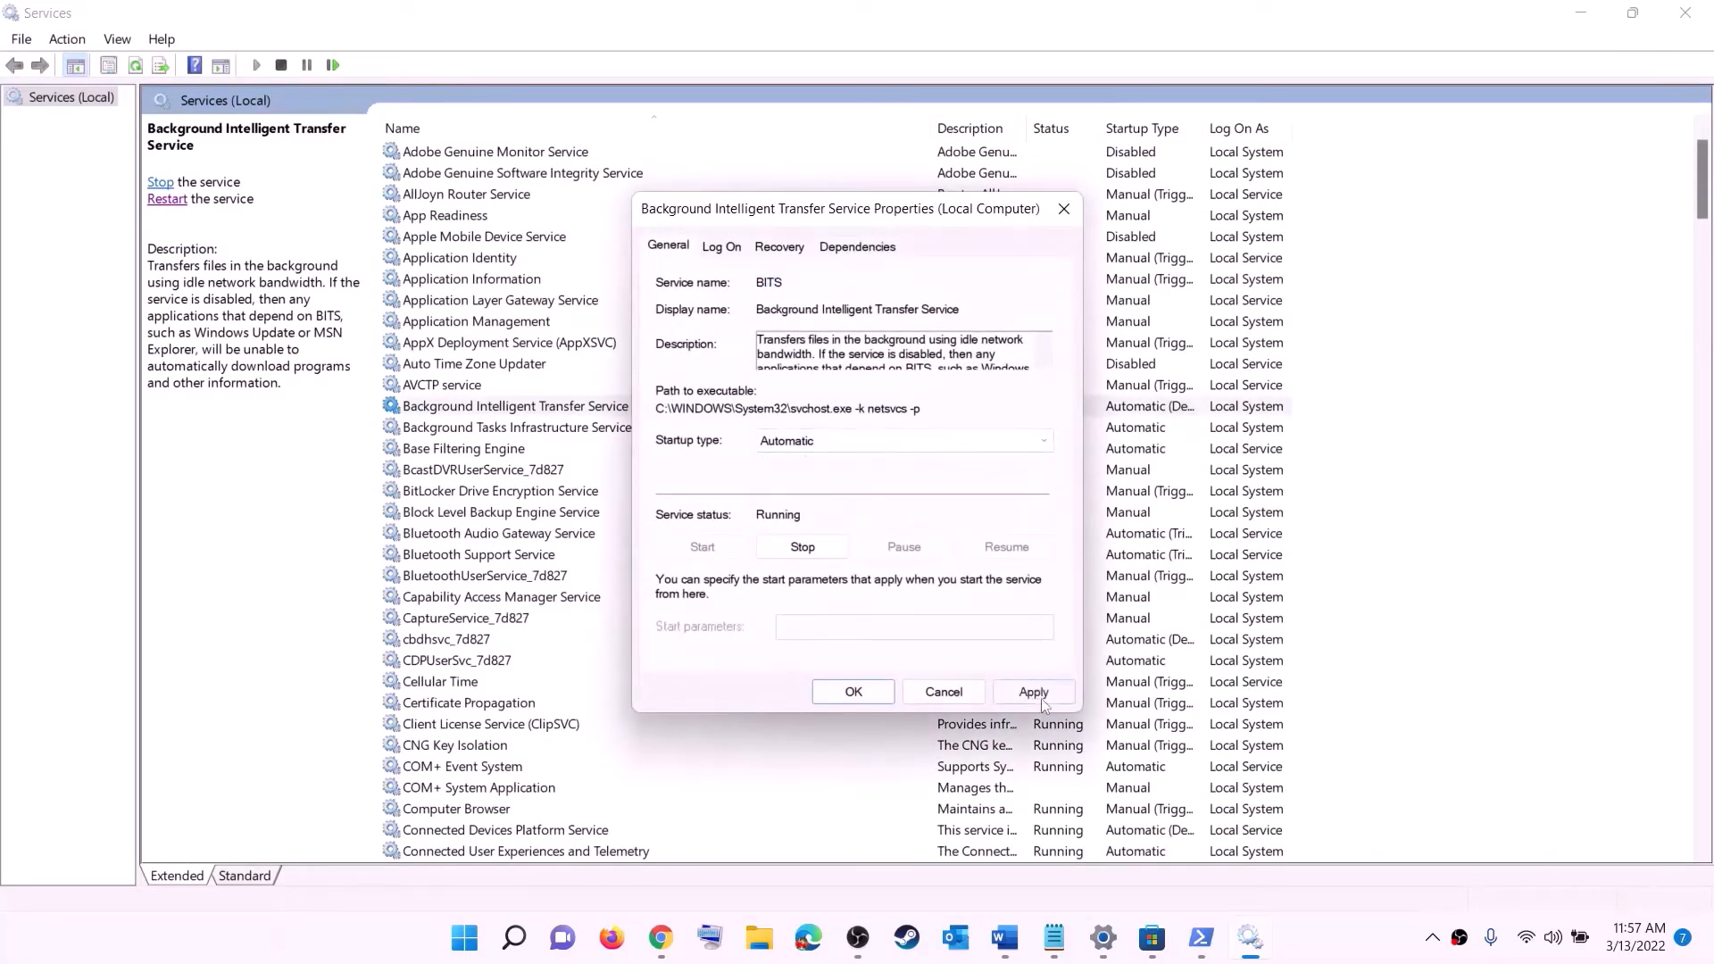
{"action": "left_click", "coordinate": [1033, 692]}
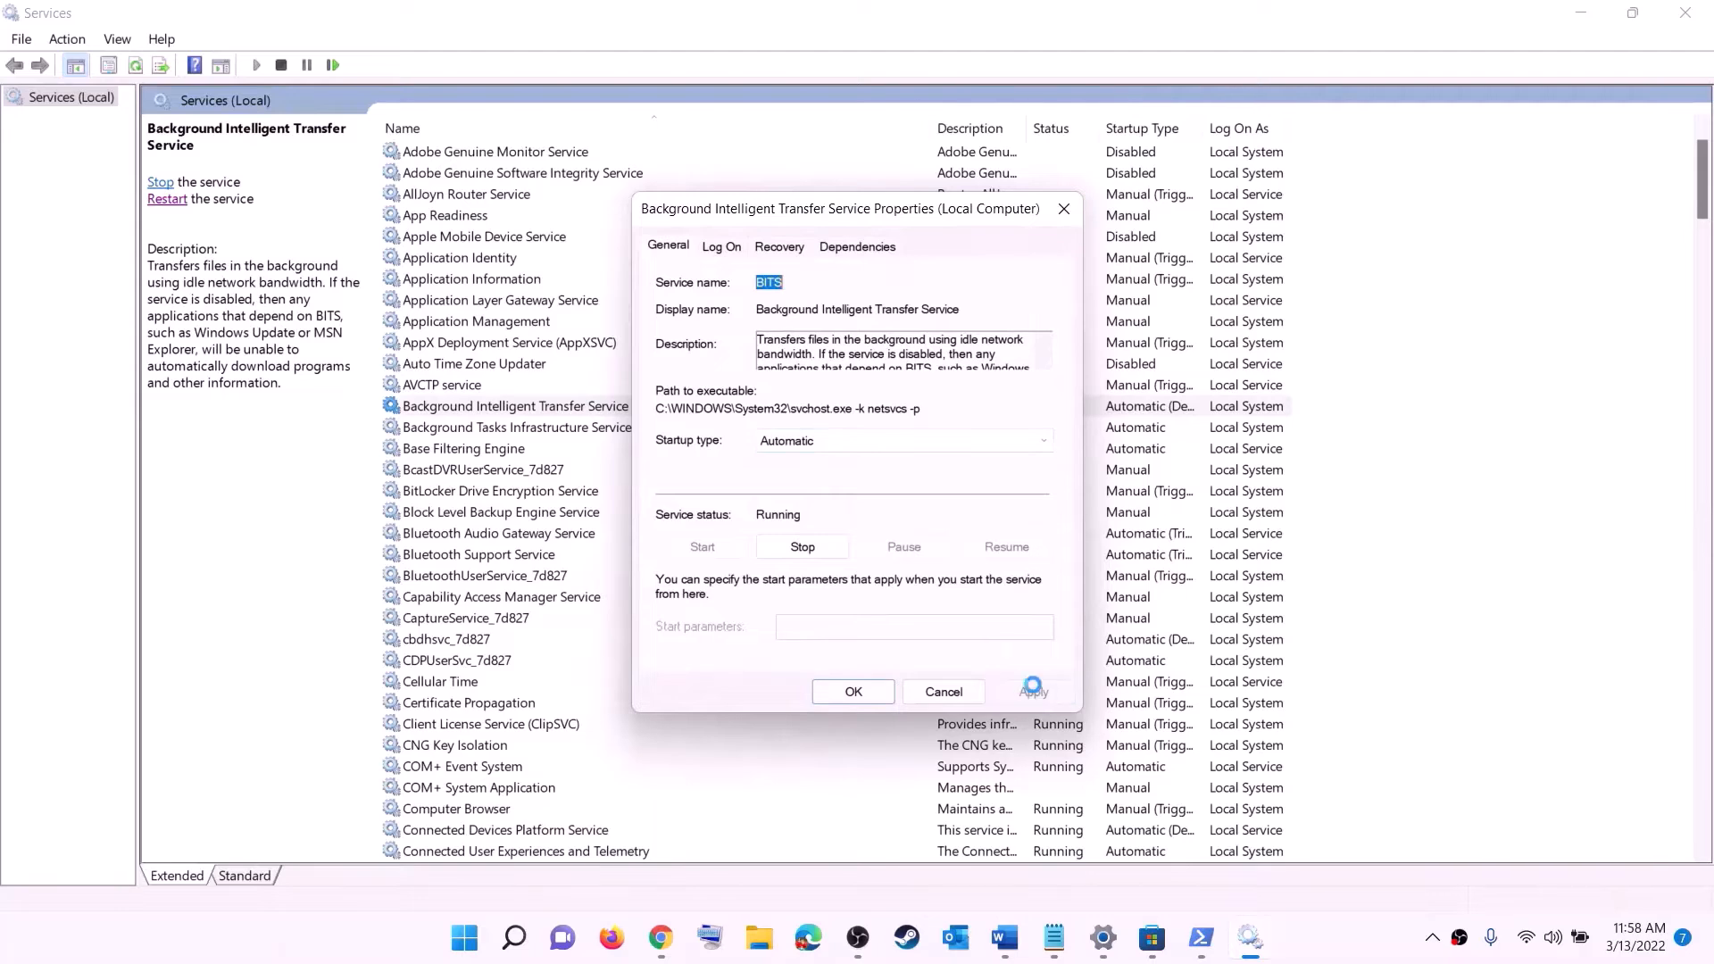
{"action": "left_click", "coordinate": [854, 695]}
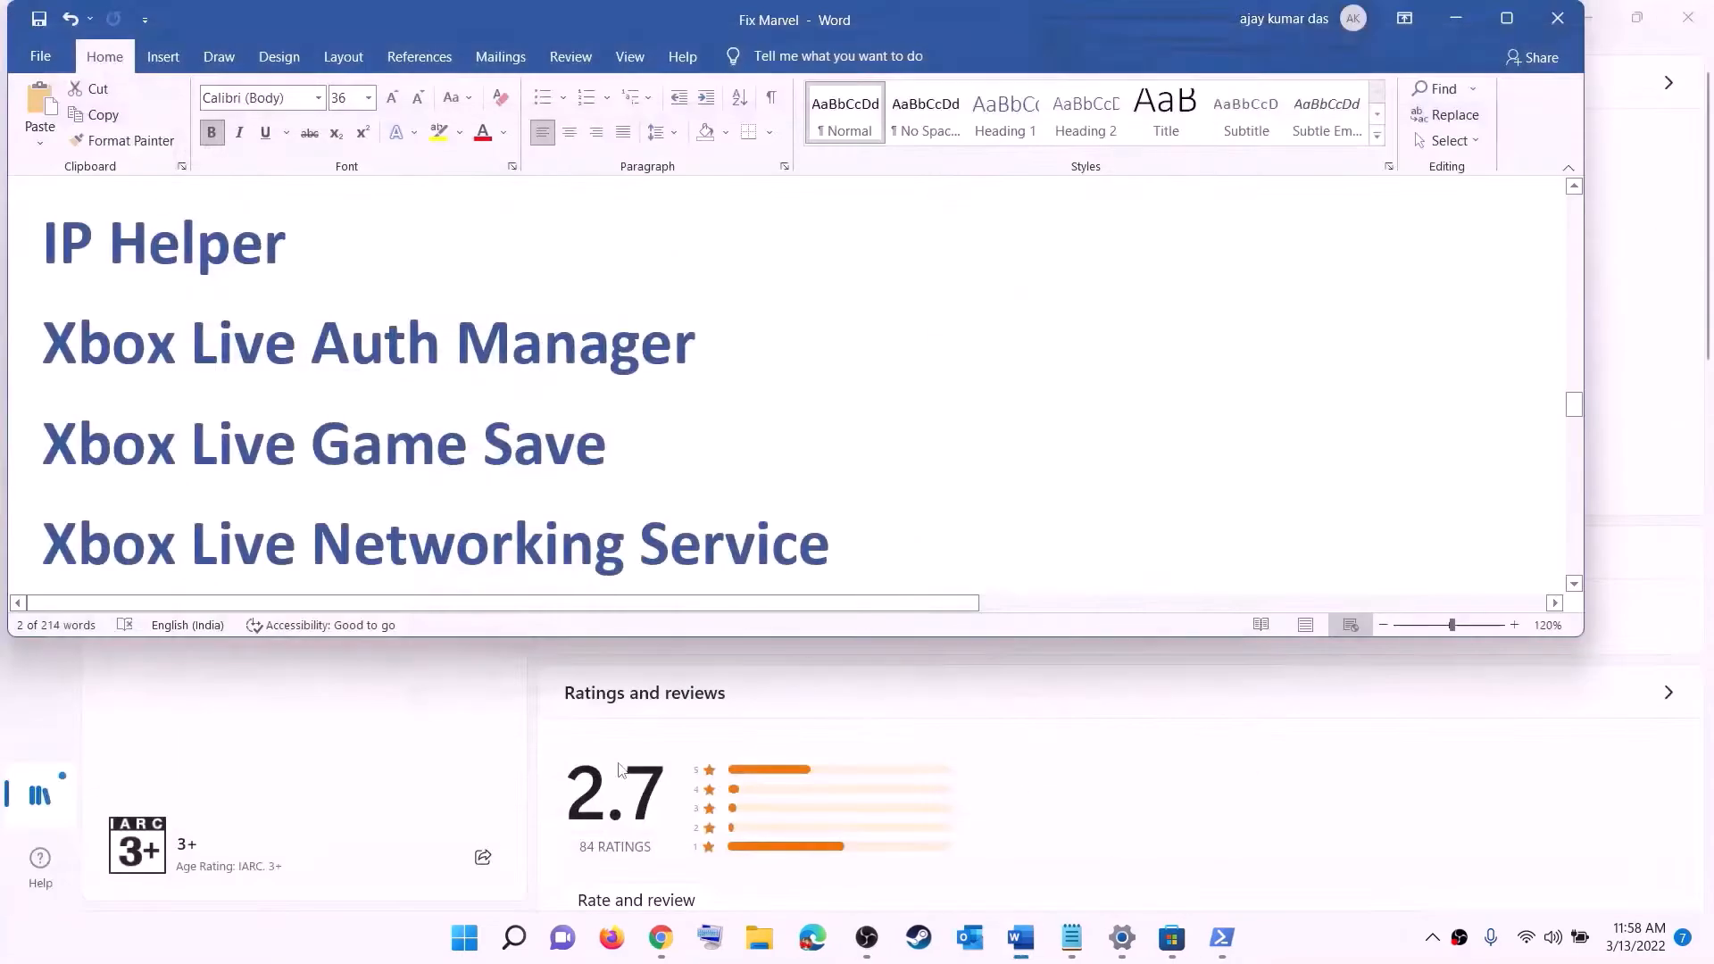
Read step 9 in the Word document and open the Windows Update page in Settings to check for available updates.
{"action": "scroll", "coordinate": [616, 509], "scroll_direction": "down", "scroll_amount": 5}
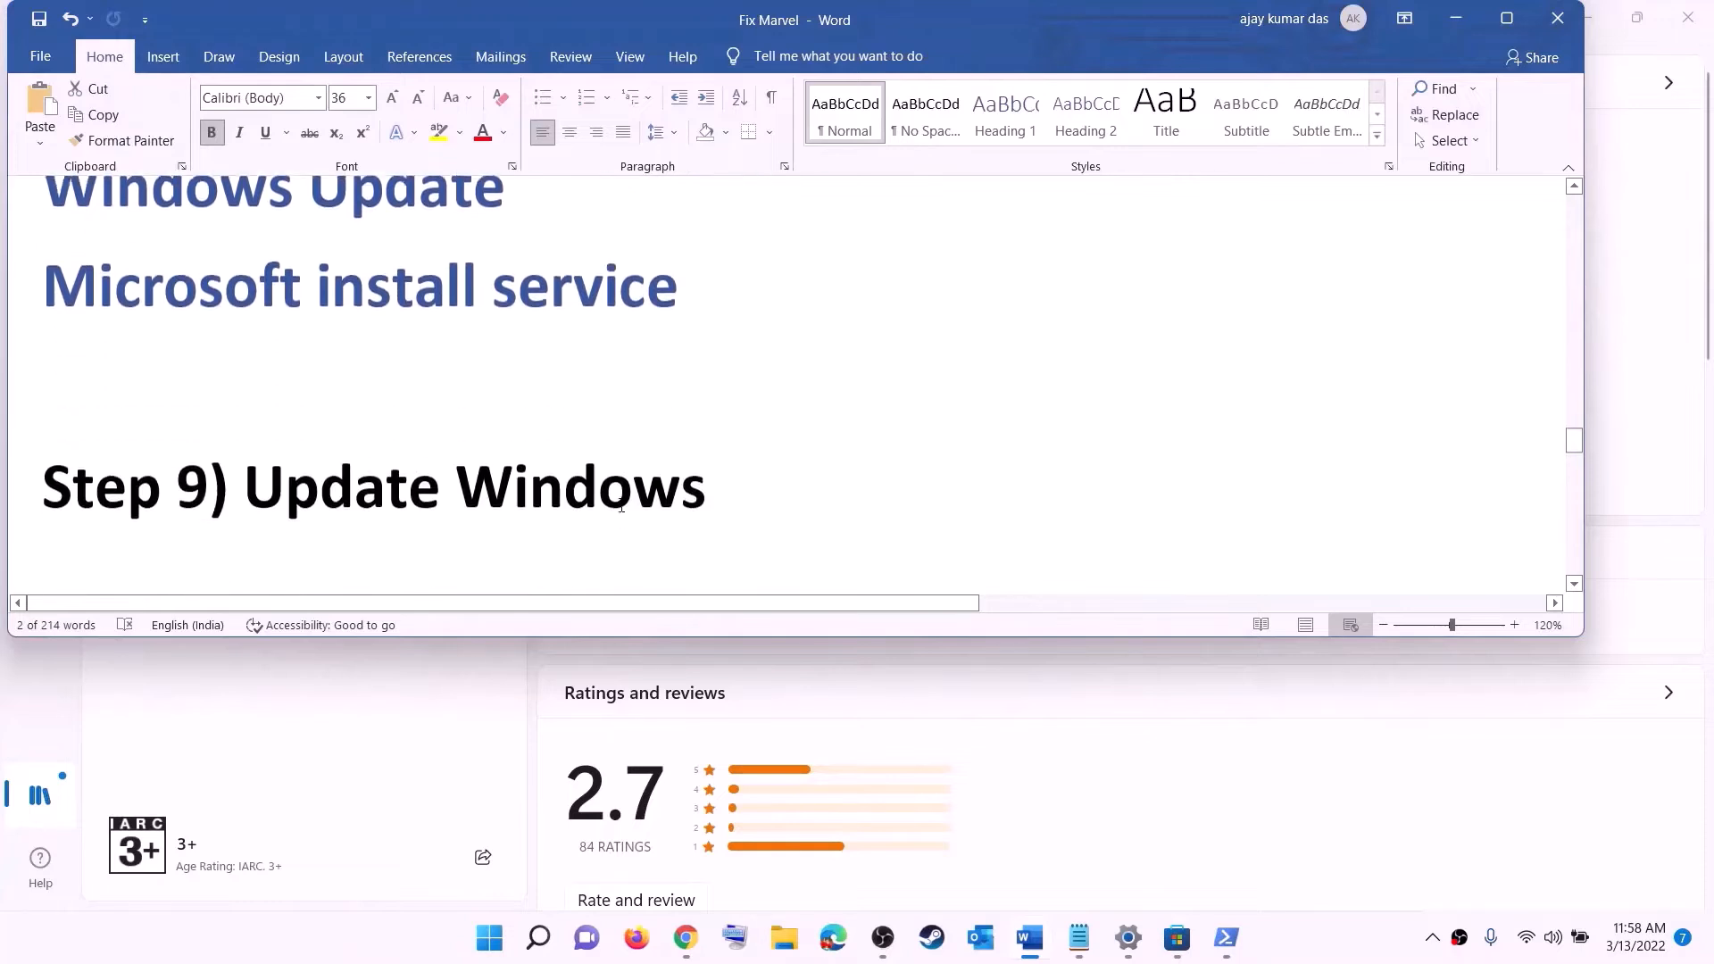
{"action": "scroll", "coordinate": [621, 507], "scroll_direction": "down", "scroll_amount": 1}
{"action": "left_click_drag", "start_coordinate": [245, 407], "coordinate": [744, 406]}
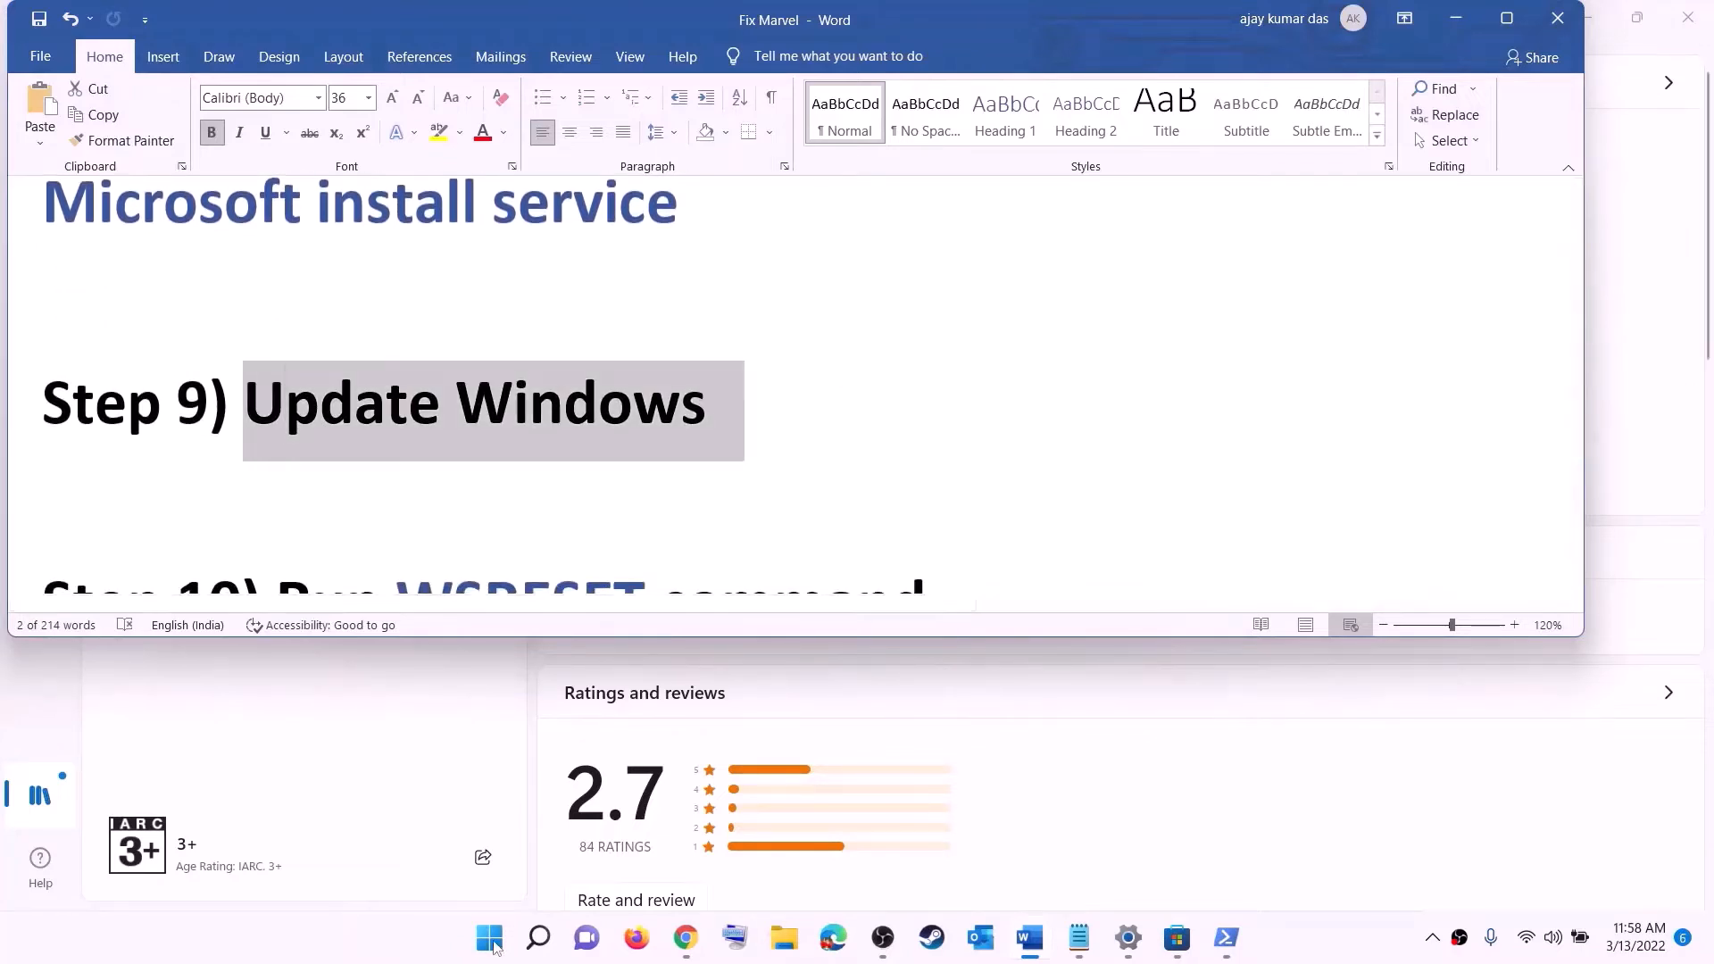
{"action": "left_click", "coordinate": [493, 945]}
{"action": "left_click", "coordinate": [808, 399]}
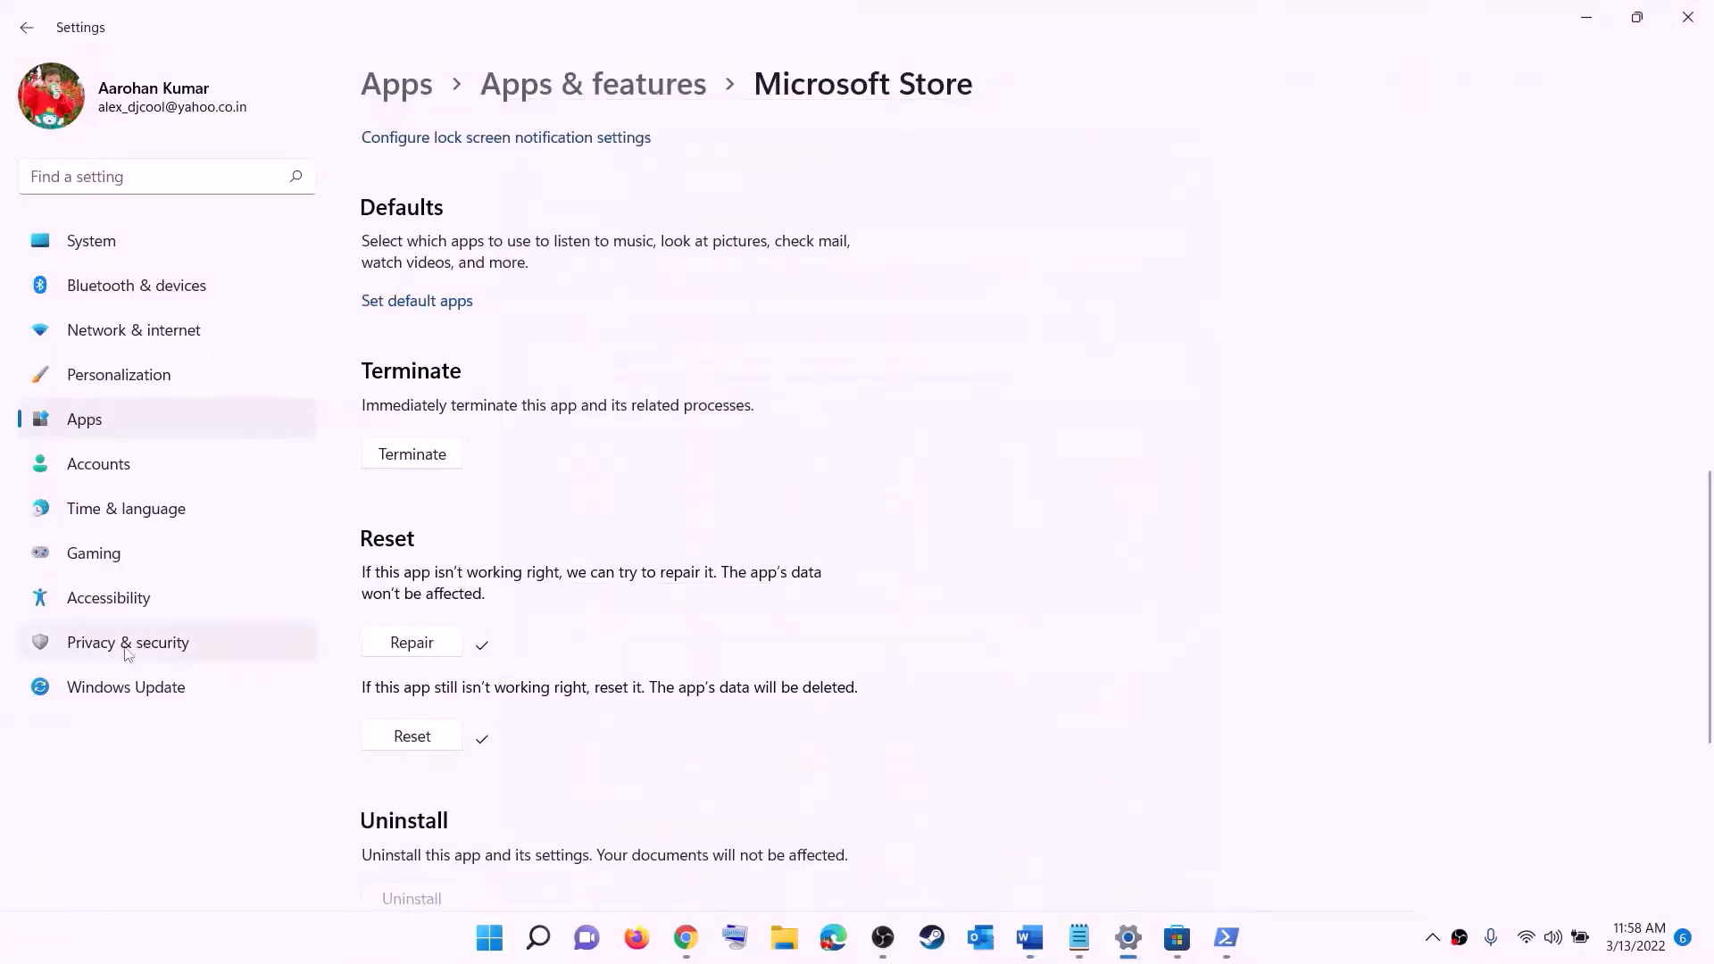
{"action": "left_click", "coordinate": [134, 689]}
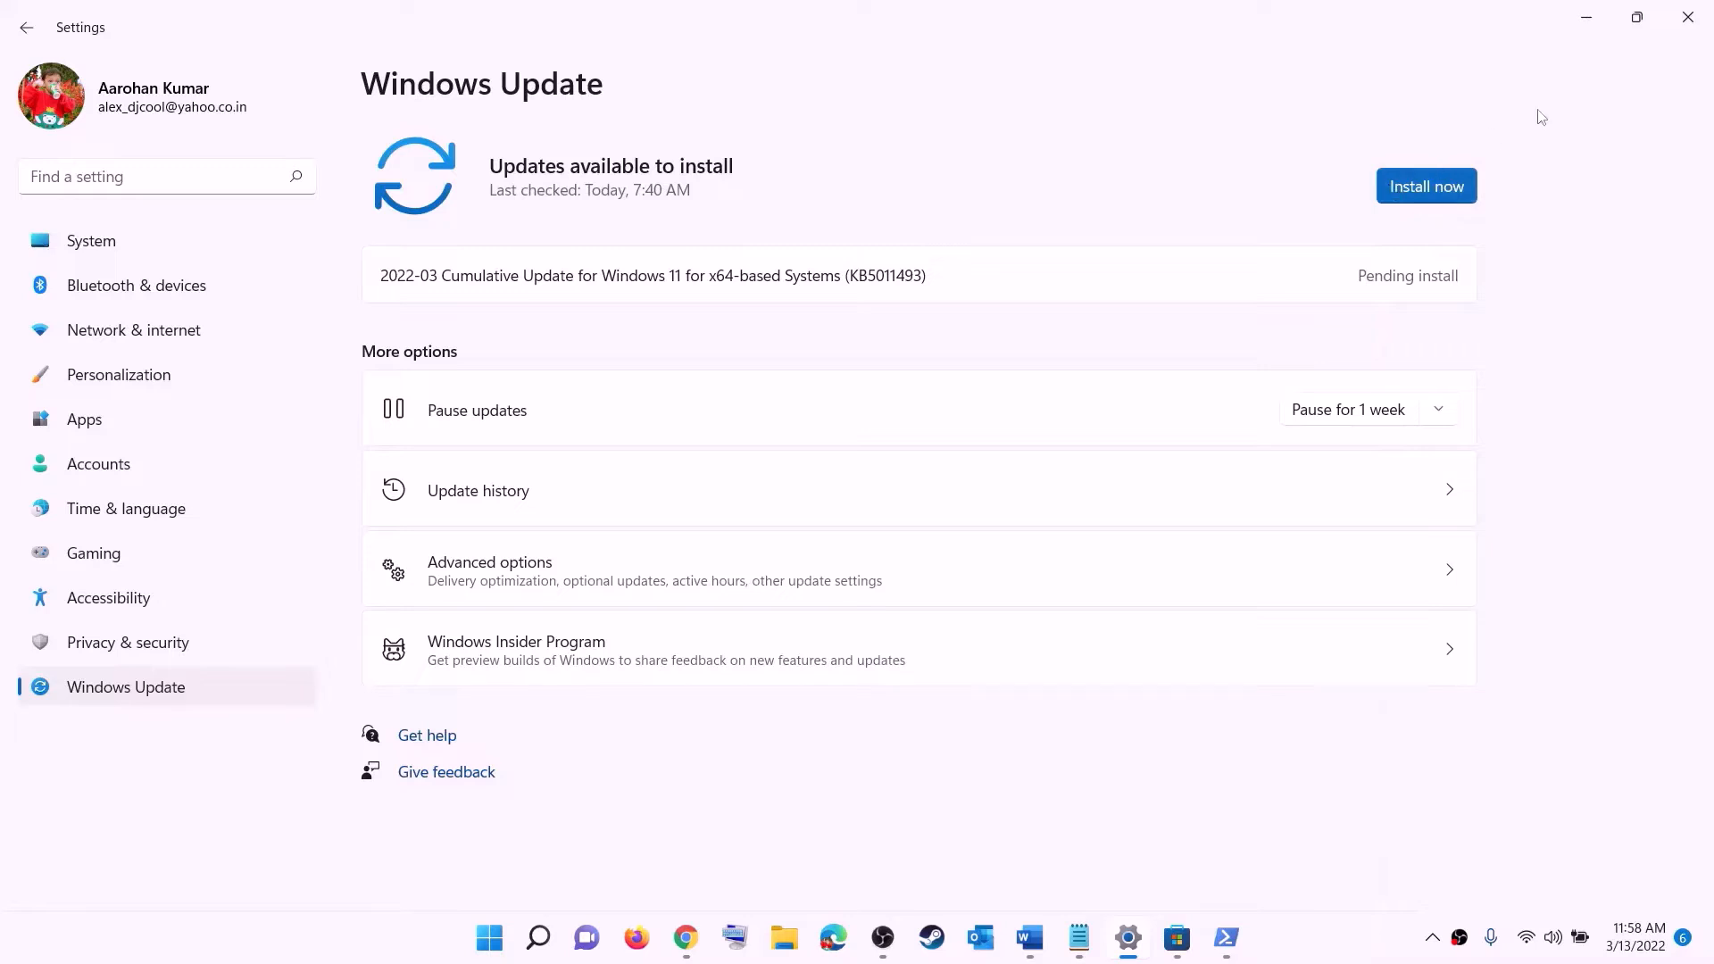
View the computer's power options, including Restart, and dismiss them without choosing one.
{"action": "left_click", "coordinate": [501, 940]}
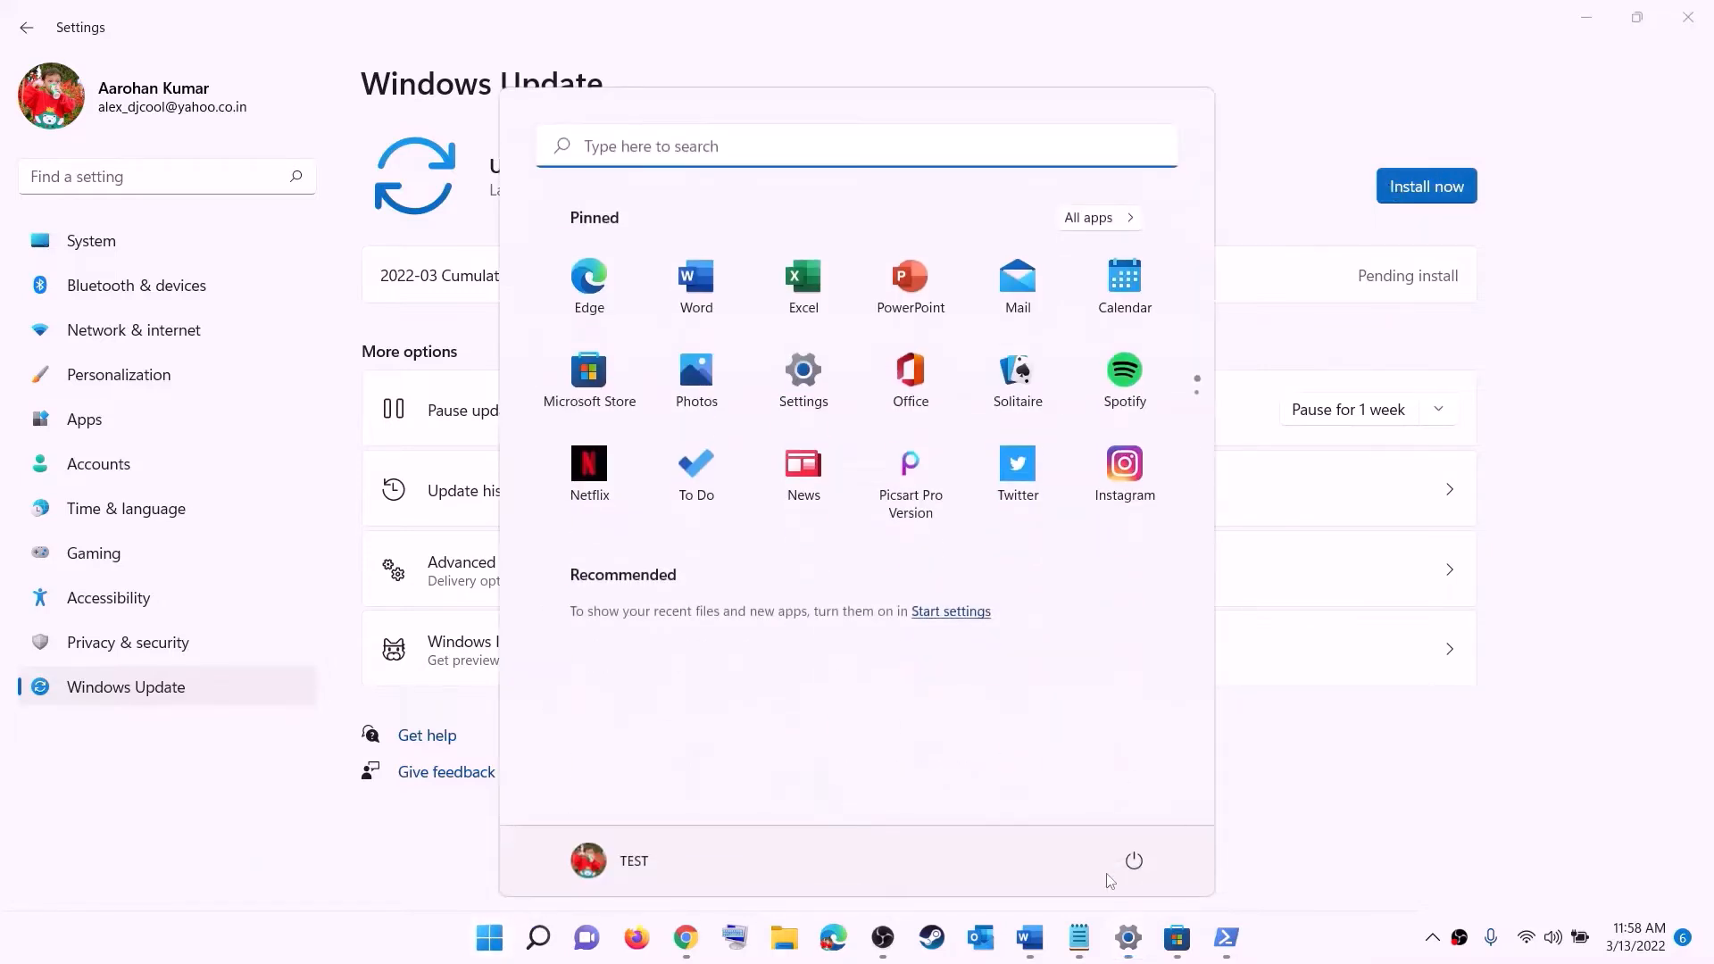
{"action": "left_click", "coordinate": [1133, 860]}
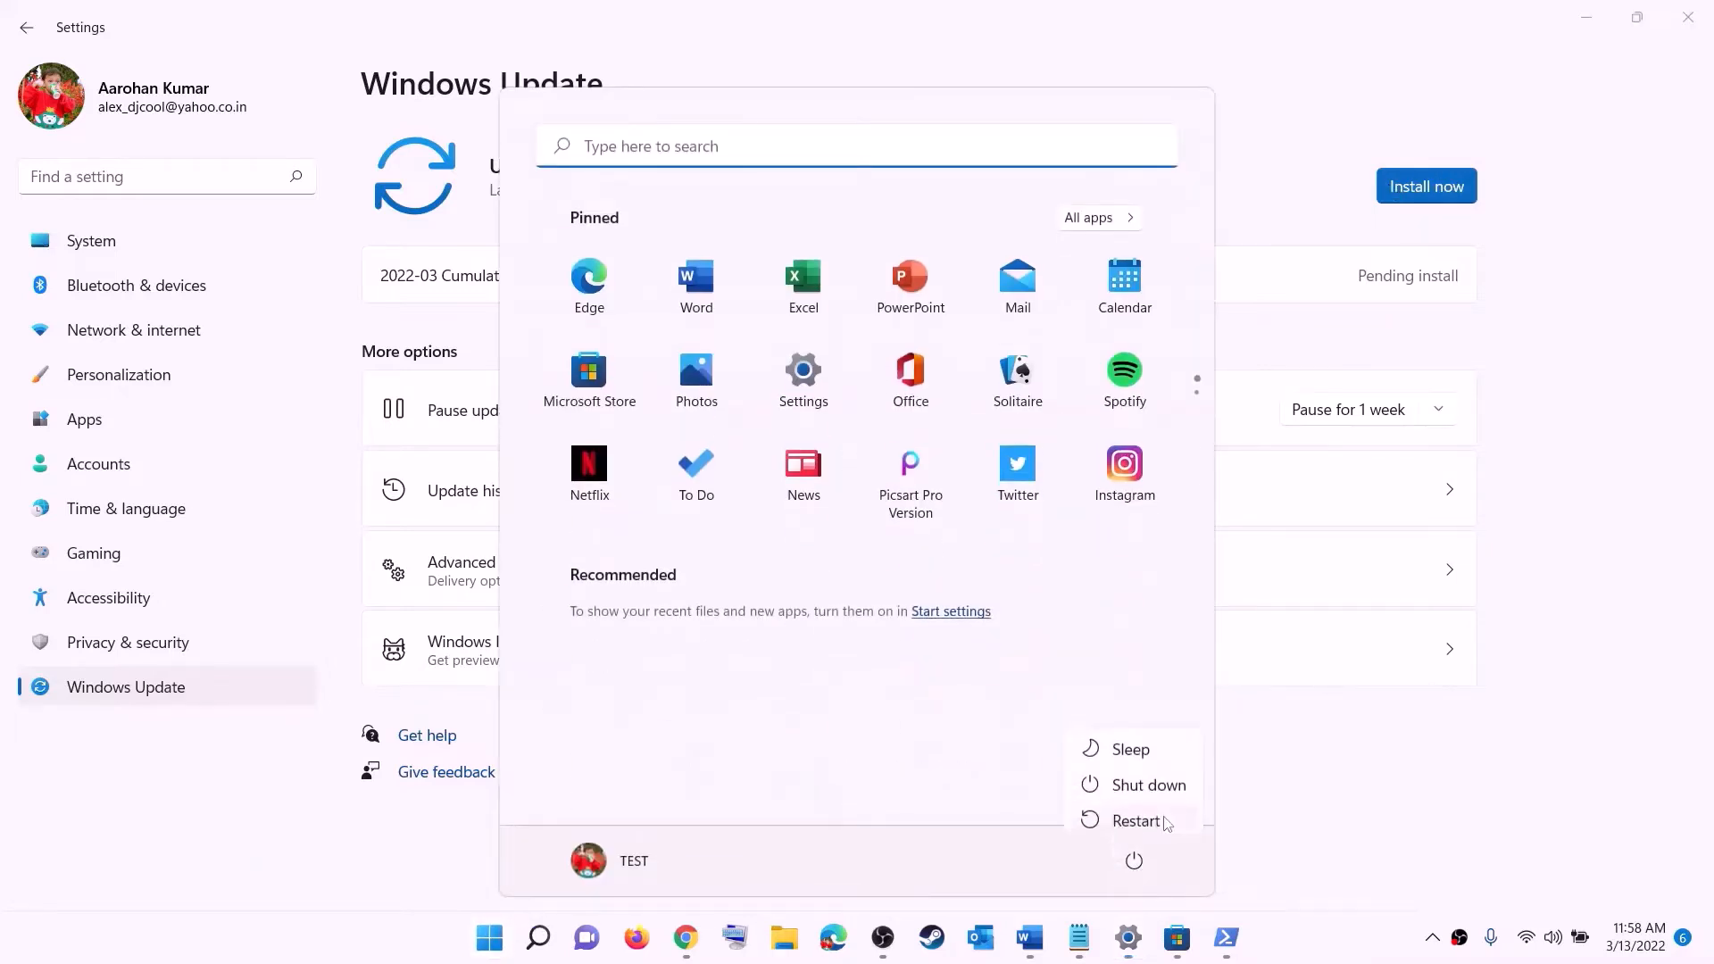
{"action": "left_click", "coordinate": [1600, 18]}
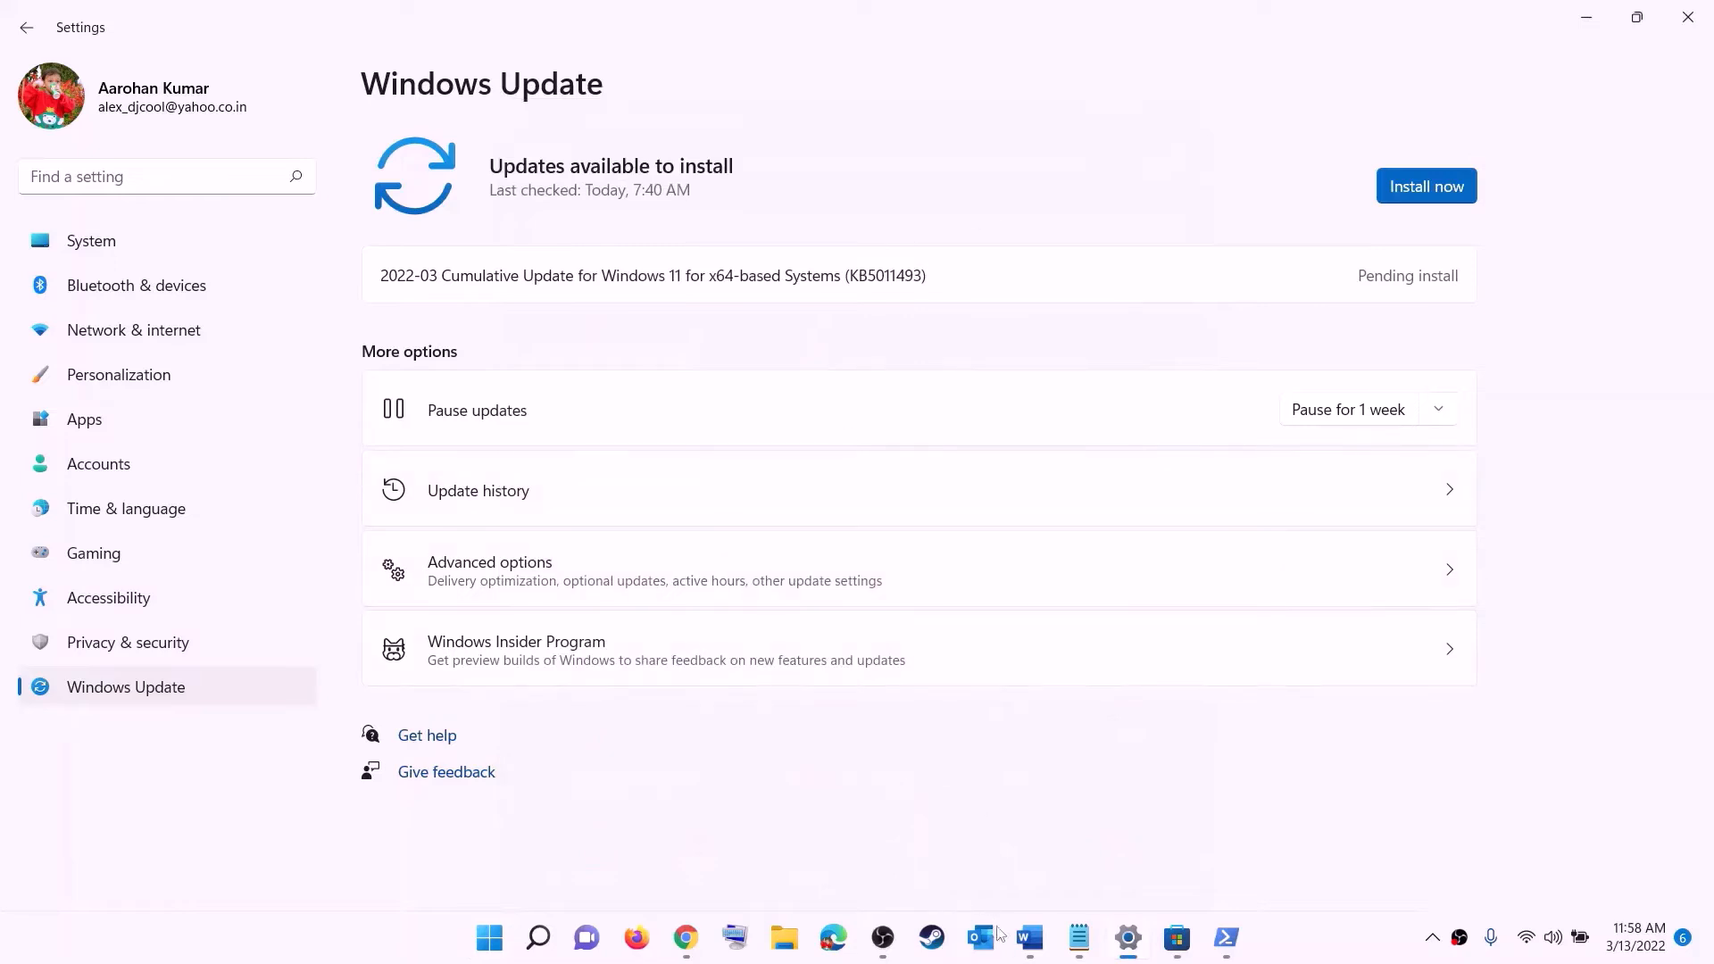
Copy WSRESET from step 10 of the Word document, run it through the Windows search and return to the document.
{"action": "left_click", "coordinate": [1030, 937]}
{"action": "scroll", "coordinate": [513, 465], "scroll_direction": "down", "scroll_amount": 3}
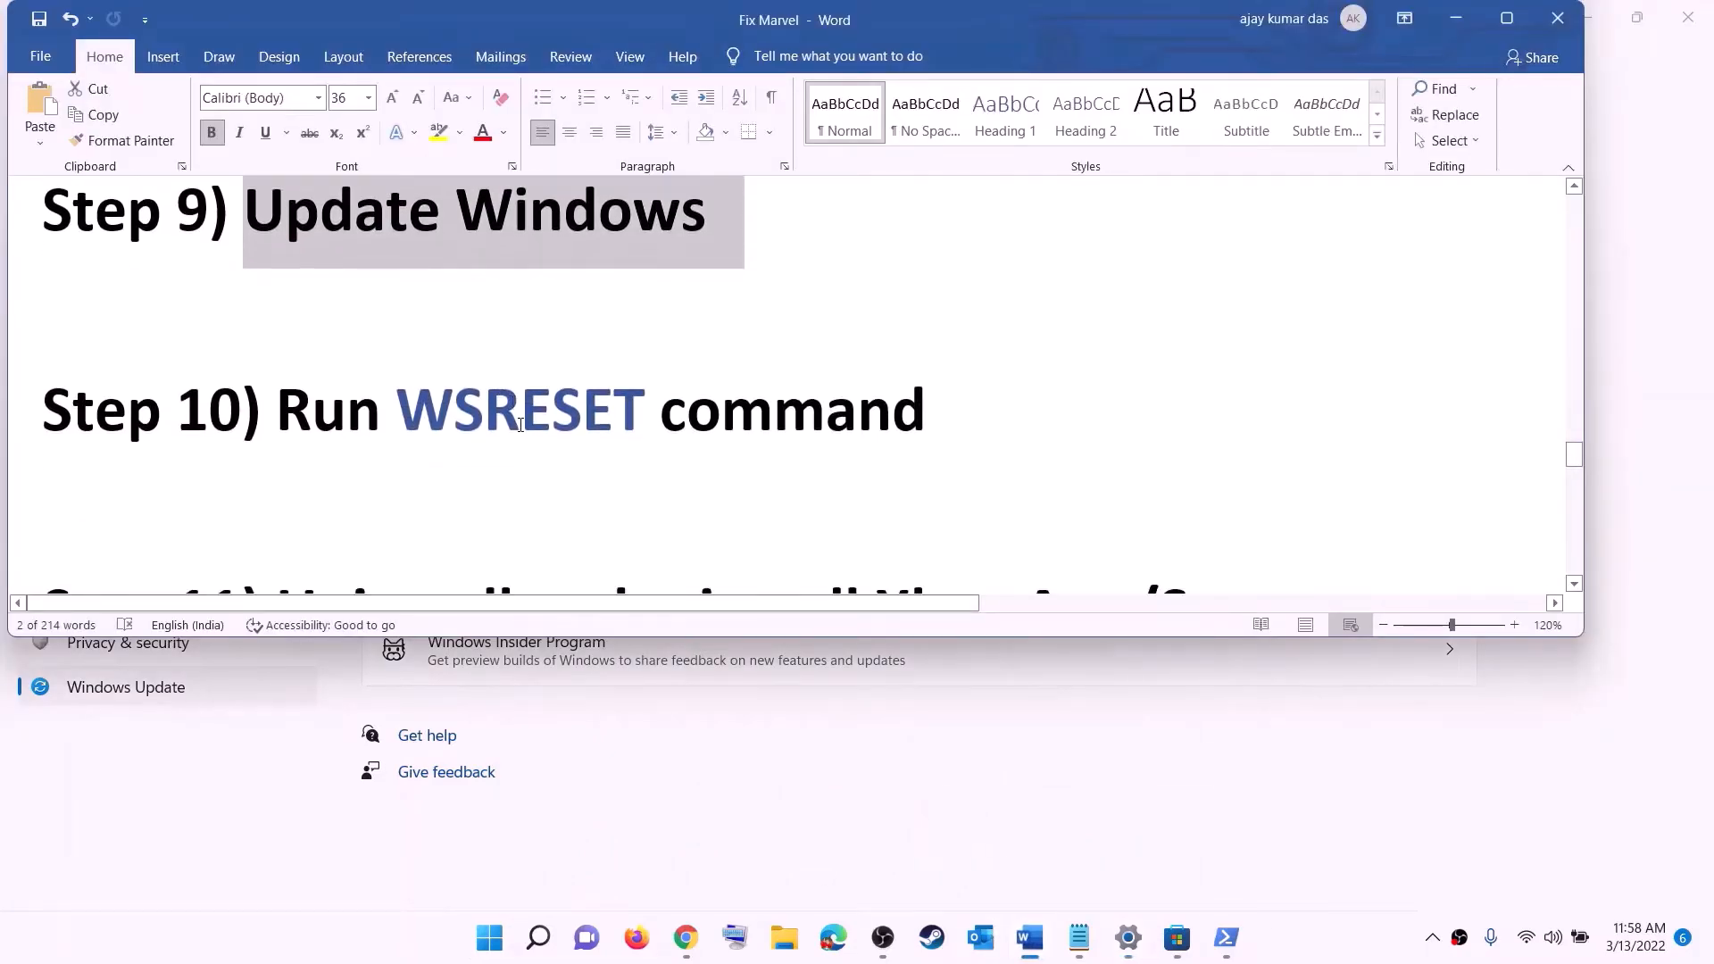
{"action": "double_click", "coordinate": [521, 424]}
{"action": "key", "text": "ctrl+c"}
{"action": "left_click", "coordinate": [483, 957]}
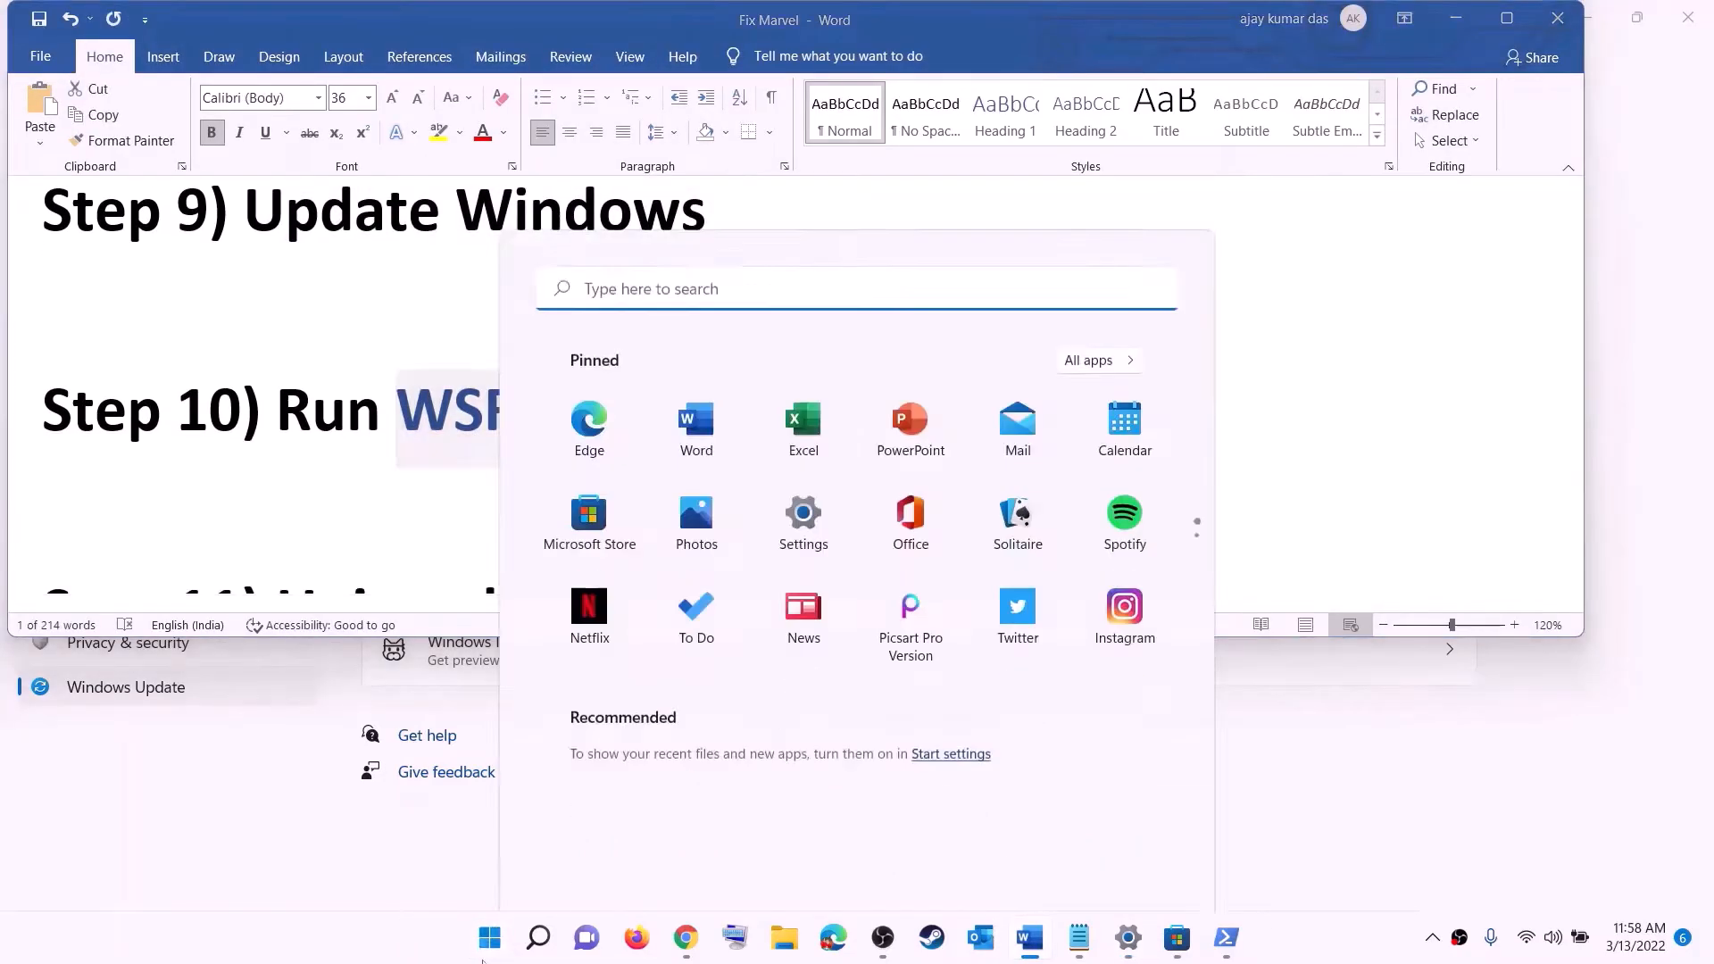
{"action": "key", "text": "ctrl+v"}
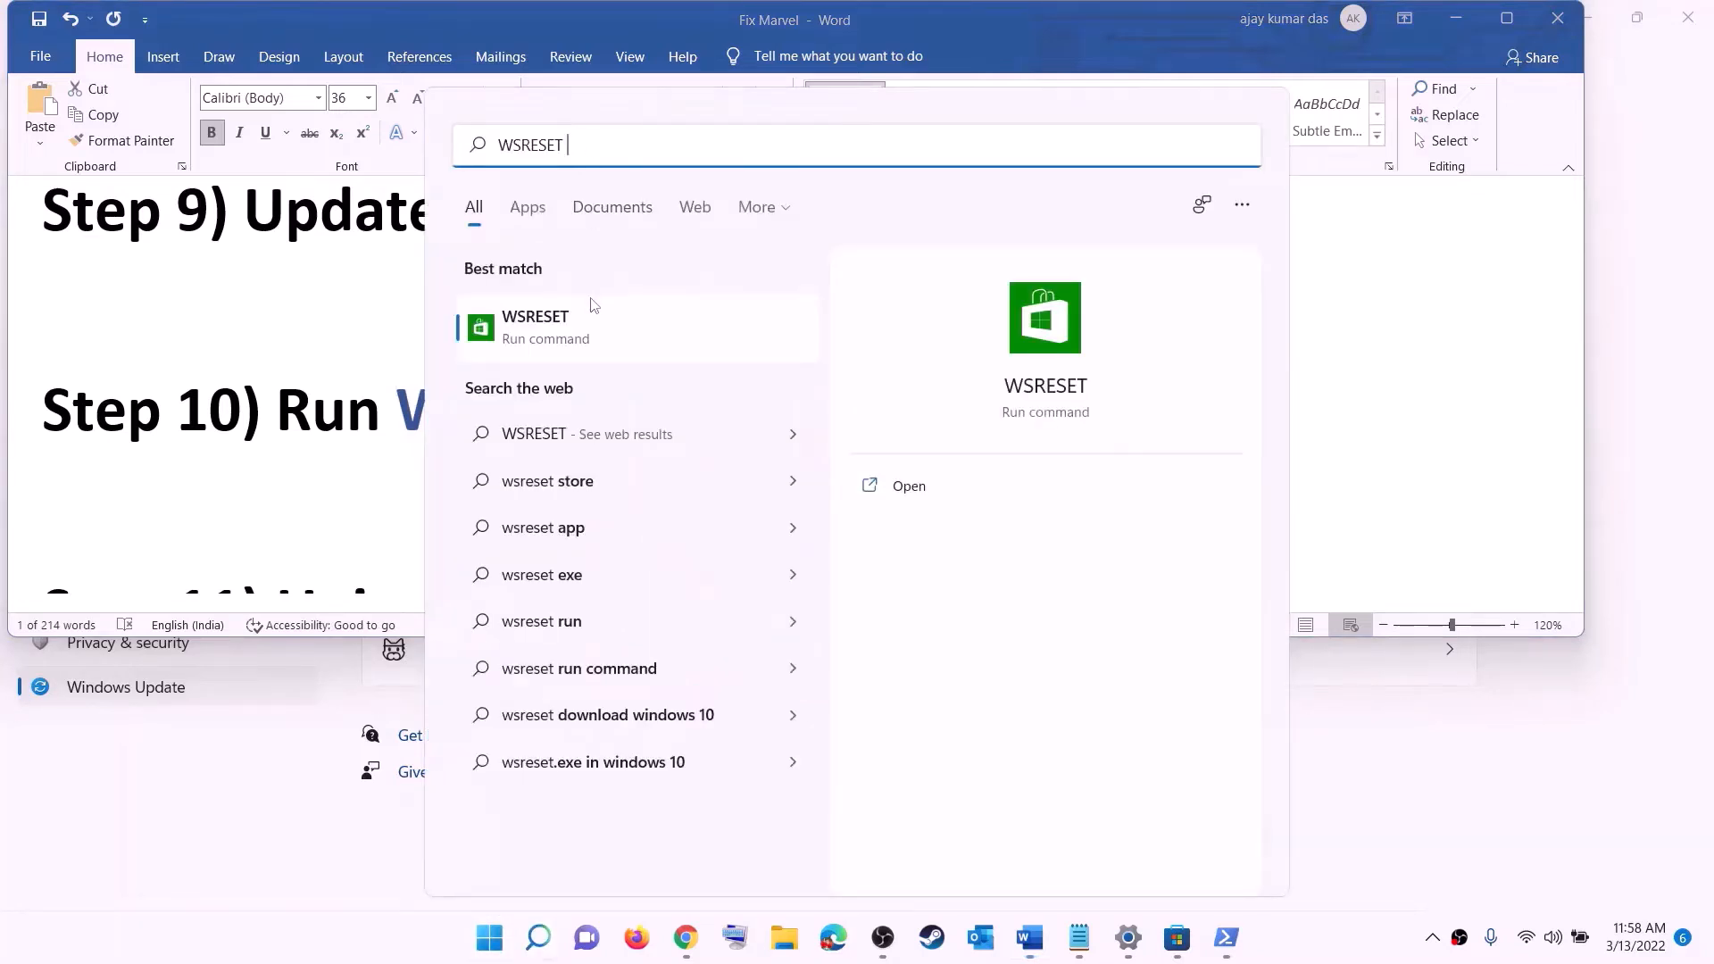
{"action": "left_click", "coordinate": [564, 340]}
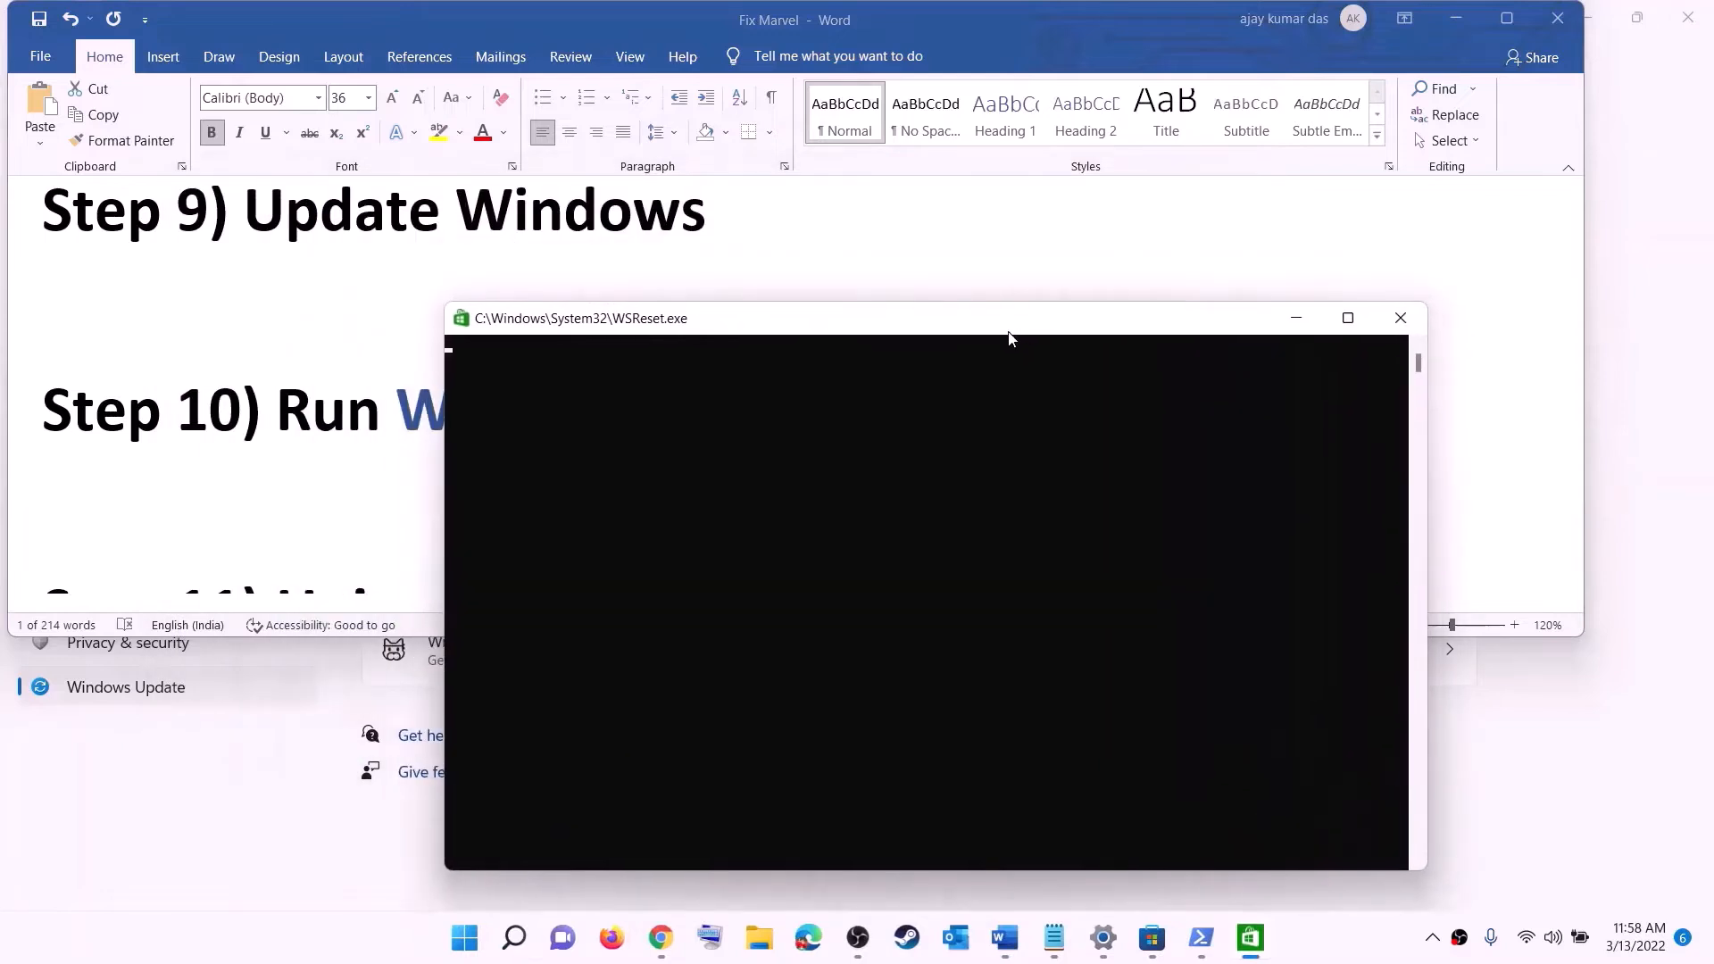
{"action": "left_click_drag", "start_coordinate": [1008, 334], "coordinate": [994, 302]}
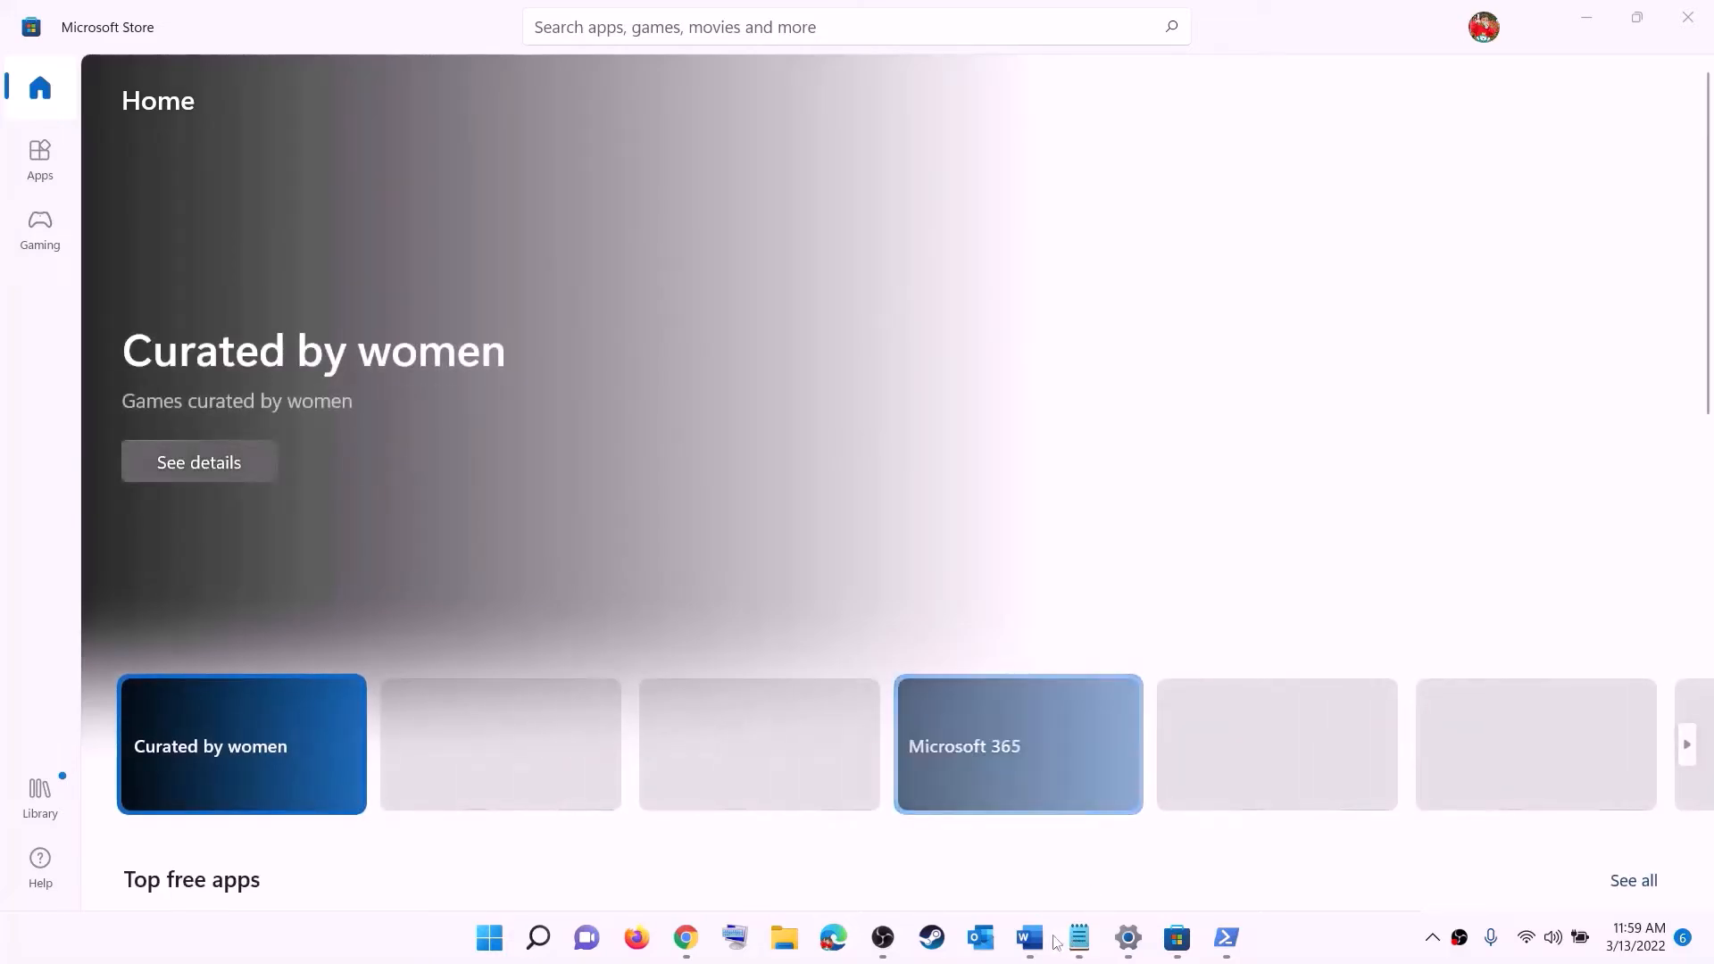
{"action": "left_click", "coordinate": [1029, 937]}
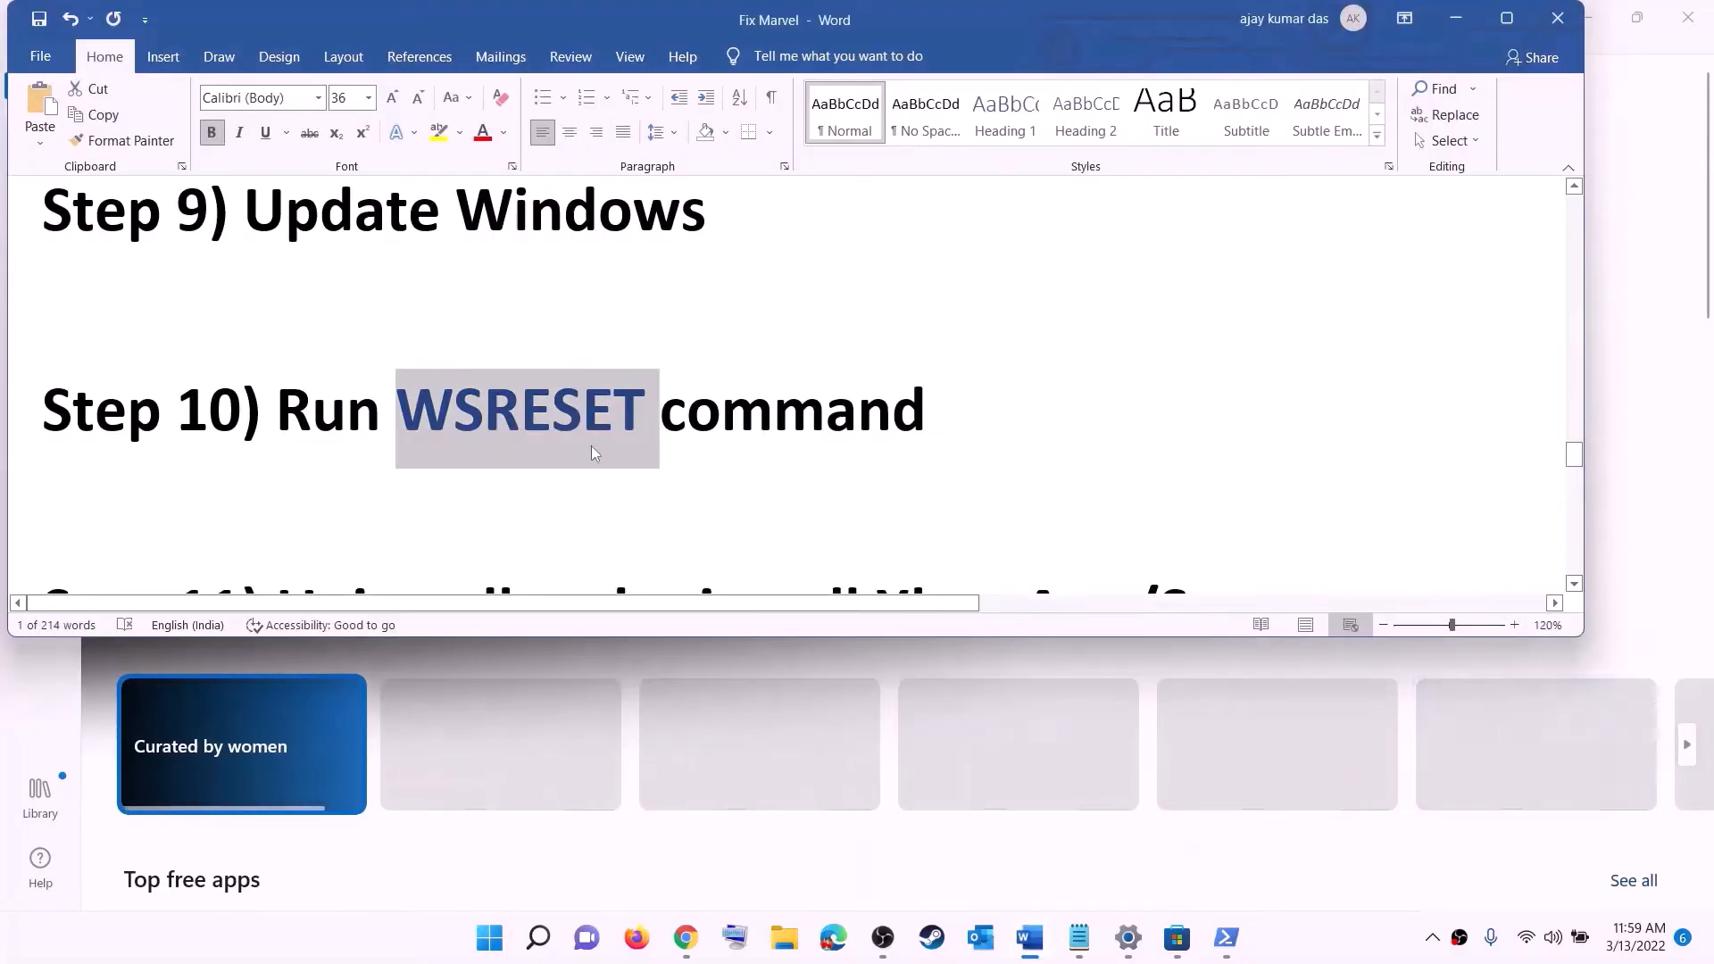
Read step 11 on uninstalling and reinstalling the Xbox app and Store, and search Windows for the Xbox app.
{"action": "scroll", "coordinate": [591, 446], "scroll_direction": "down", "scroll_amount": 3}
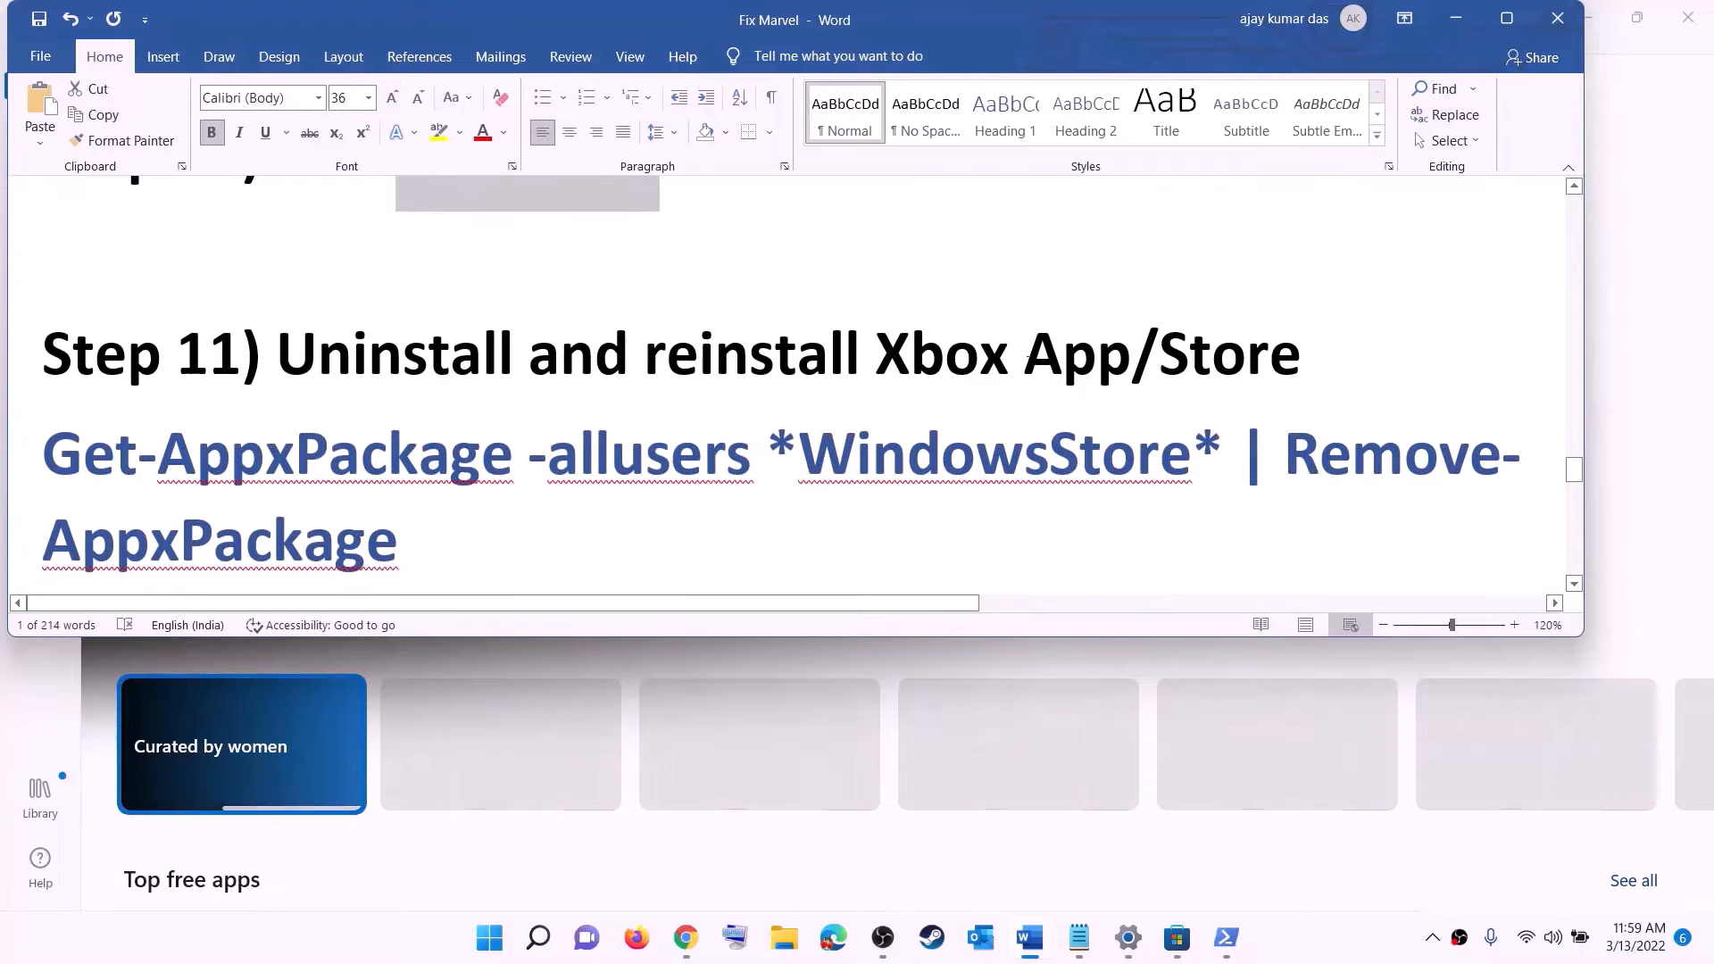
{"action": "scroll", "coordinate": [610, 437], "scroll_direction": "down", "scroll_amount": 1}
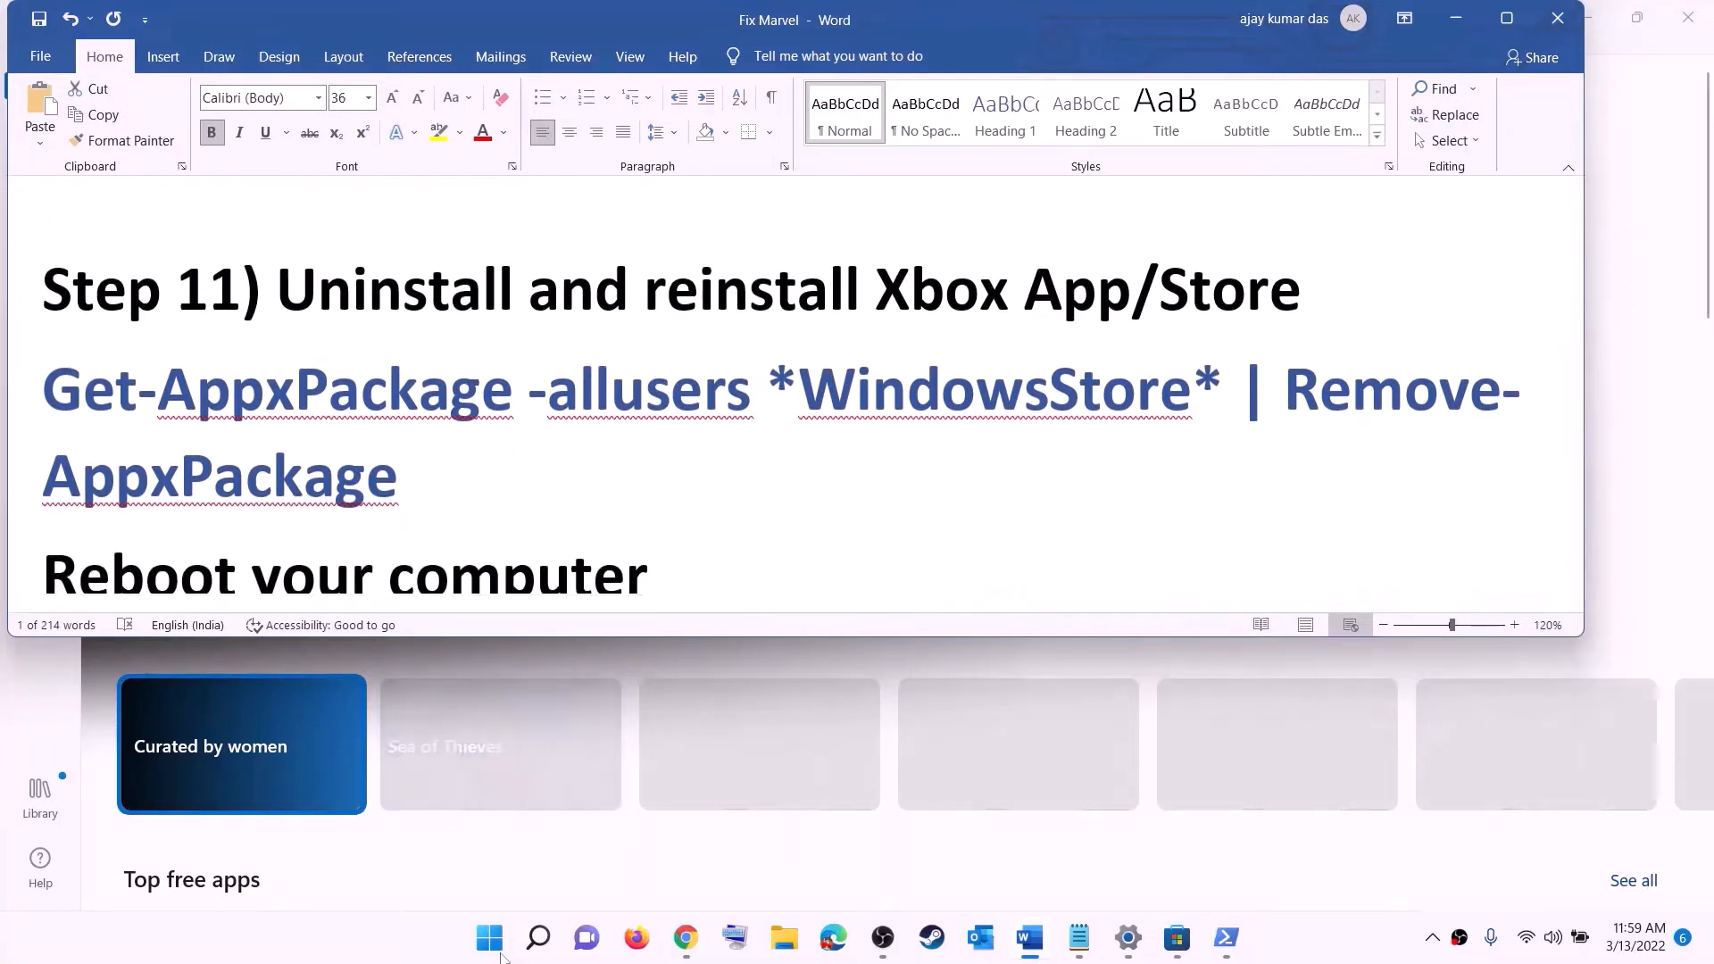
{"action": "left_click", "coordinate": [490, 939]}
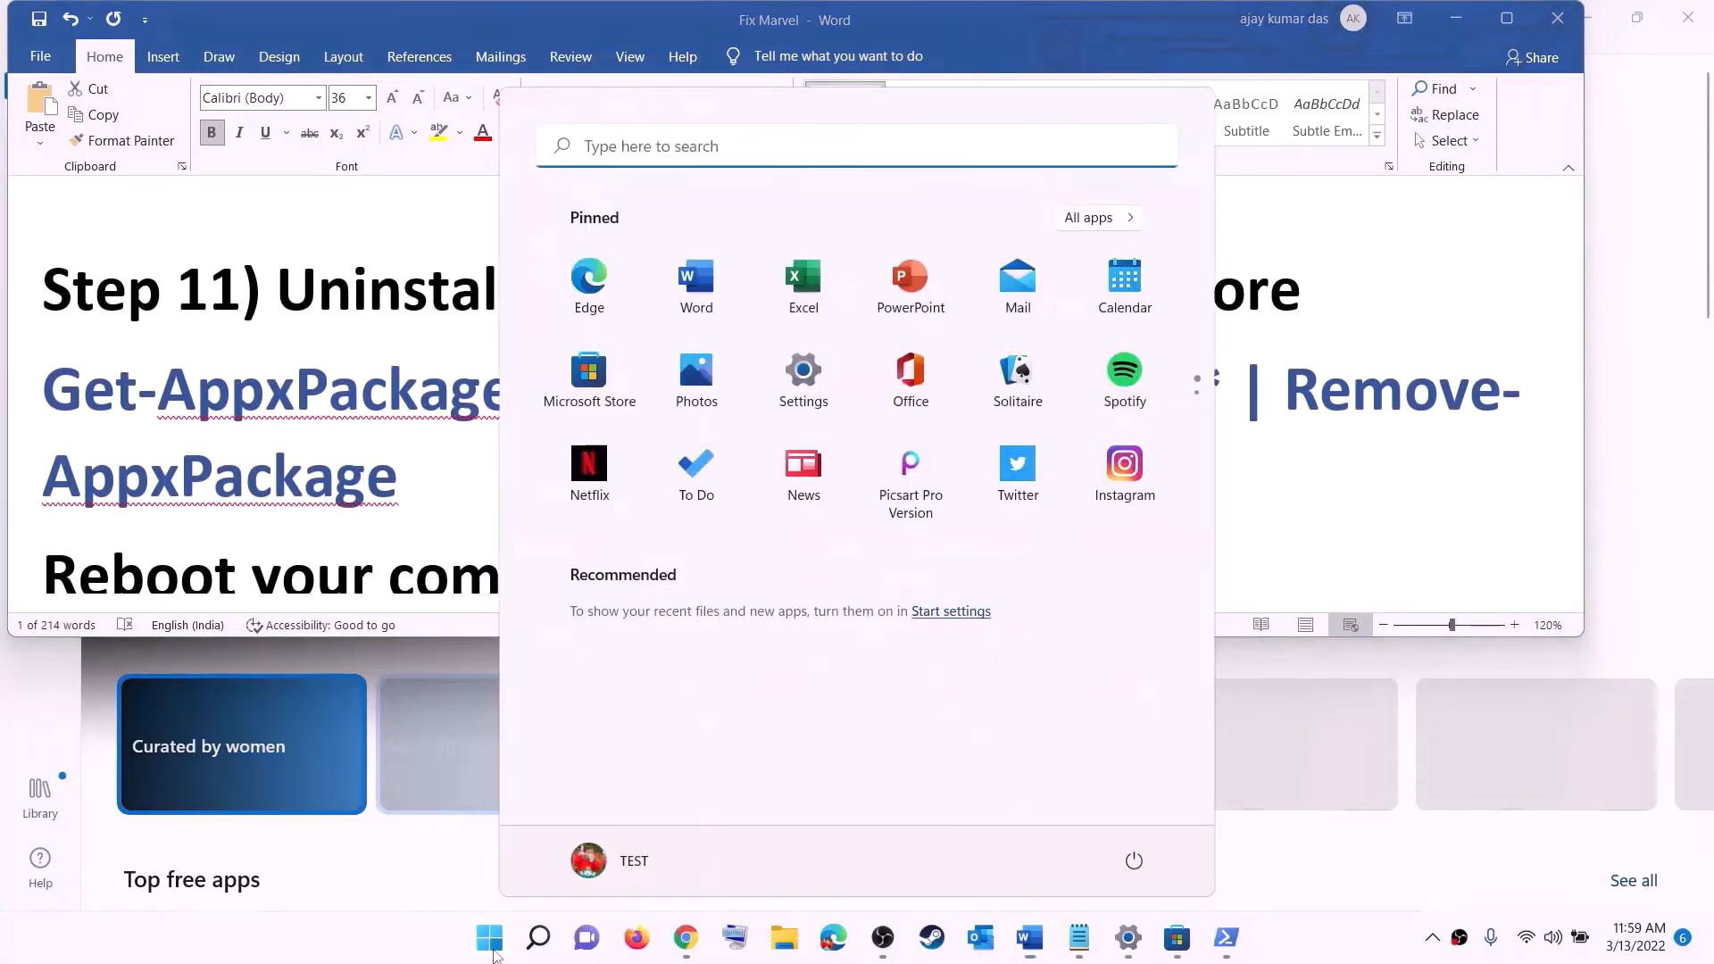
{"action": "type", "text": "xbo"}
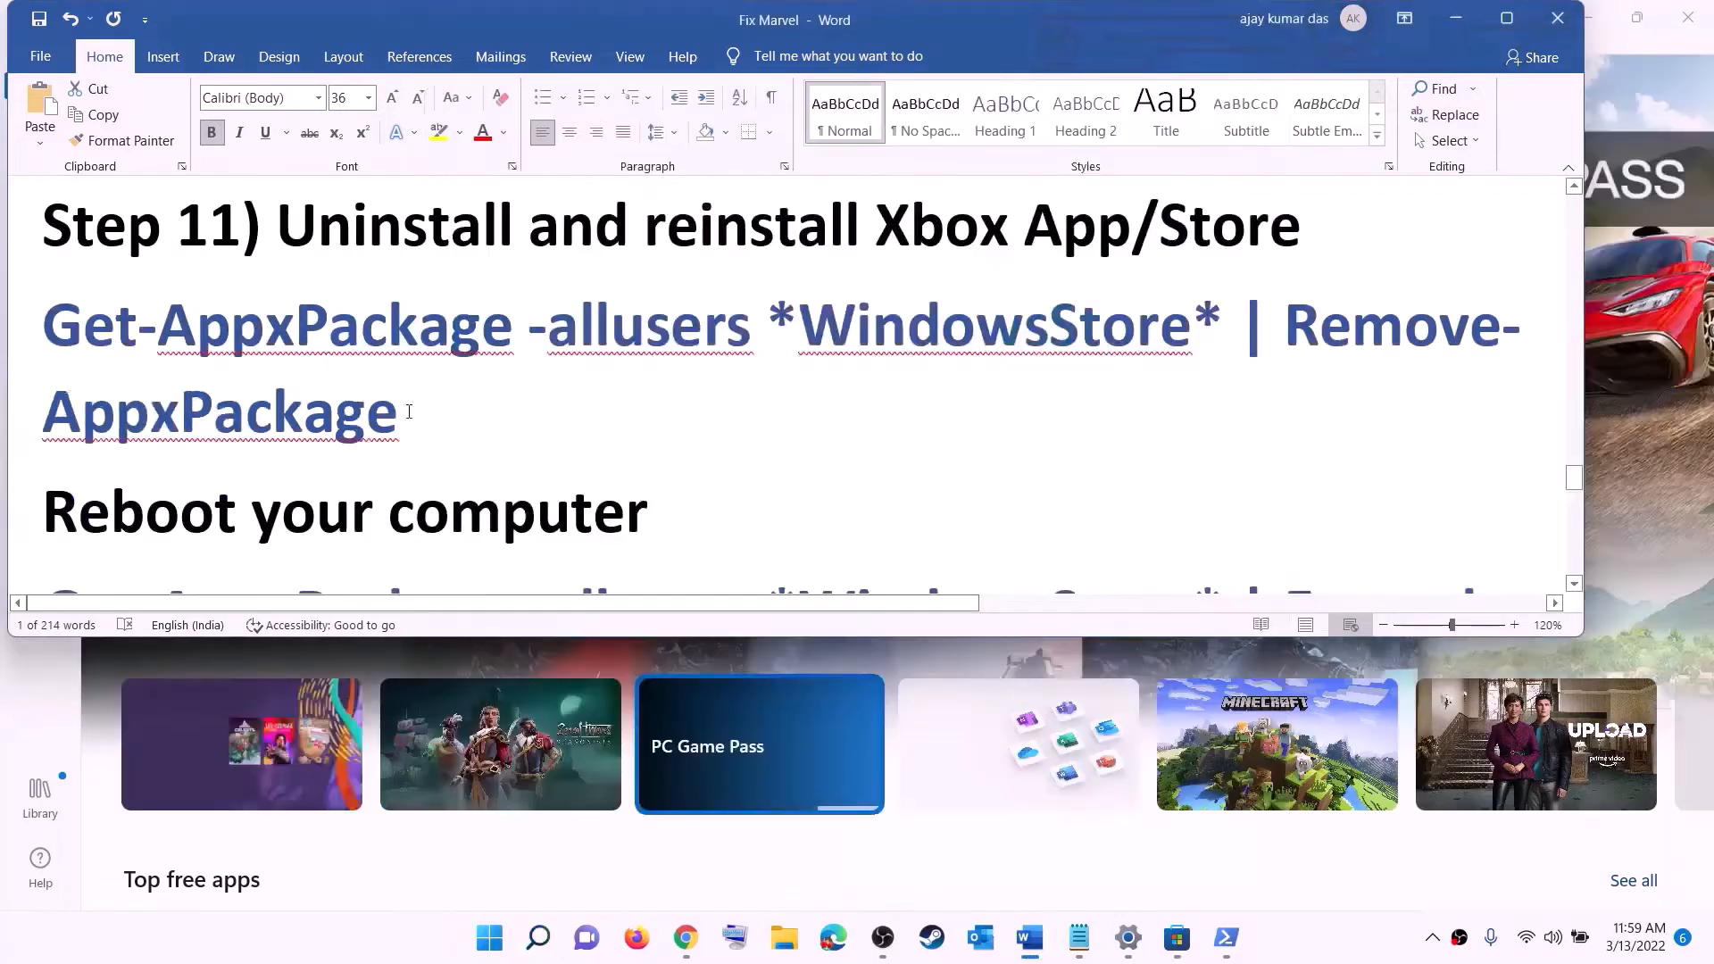
Copy the step 11 command Get-AppxPackage -allusers *WindowsStore* | Remove-AppxPackage from the Word document.
{"action": "triple_click", "coordinate": [409, 411]}
{"action": "key", "text": "super+c"}
{"action": "right_click", "coordinate": [164, 366]}
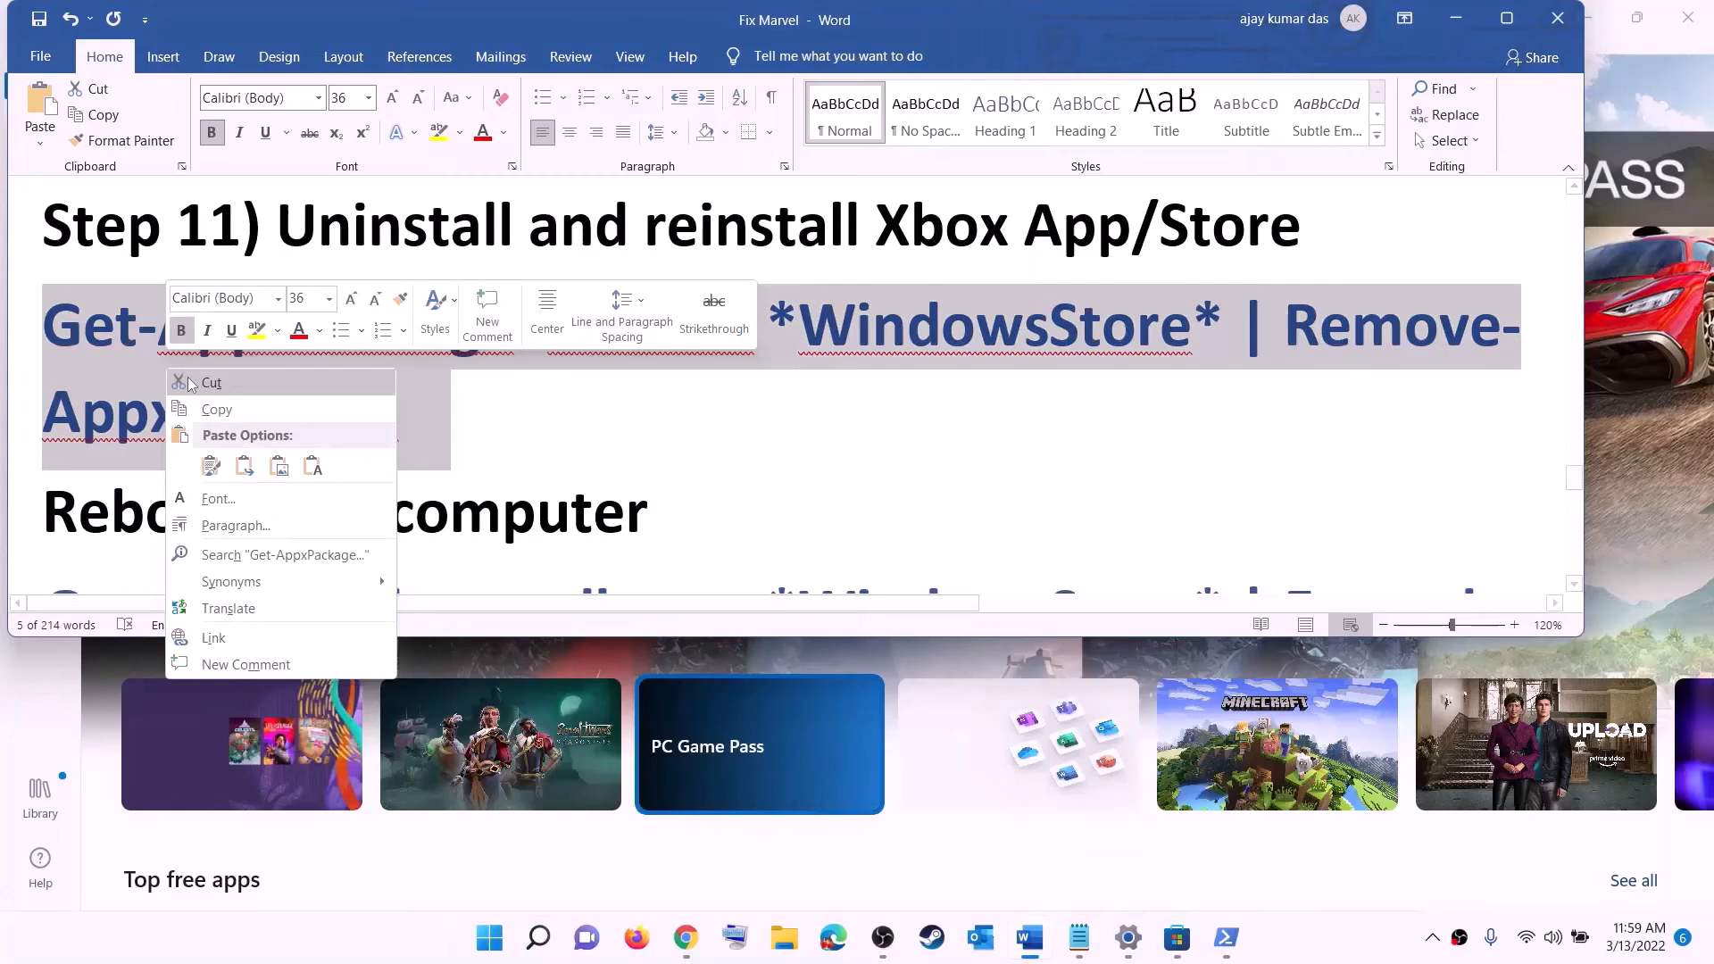
{"action": "left_click", "coordinate": [223, 410]}
Open Windows PowerShell as administrator, allow the changes, and run the copied Remove-AppxPackage command to uninstall the Microsoft Store.
{"action": "left_click", "coordinate": [498, 948]}
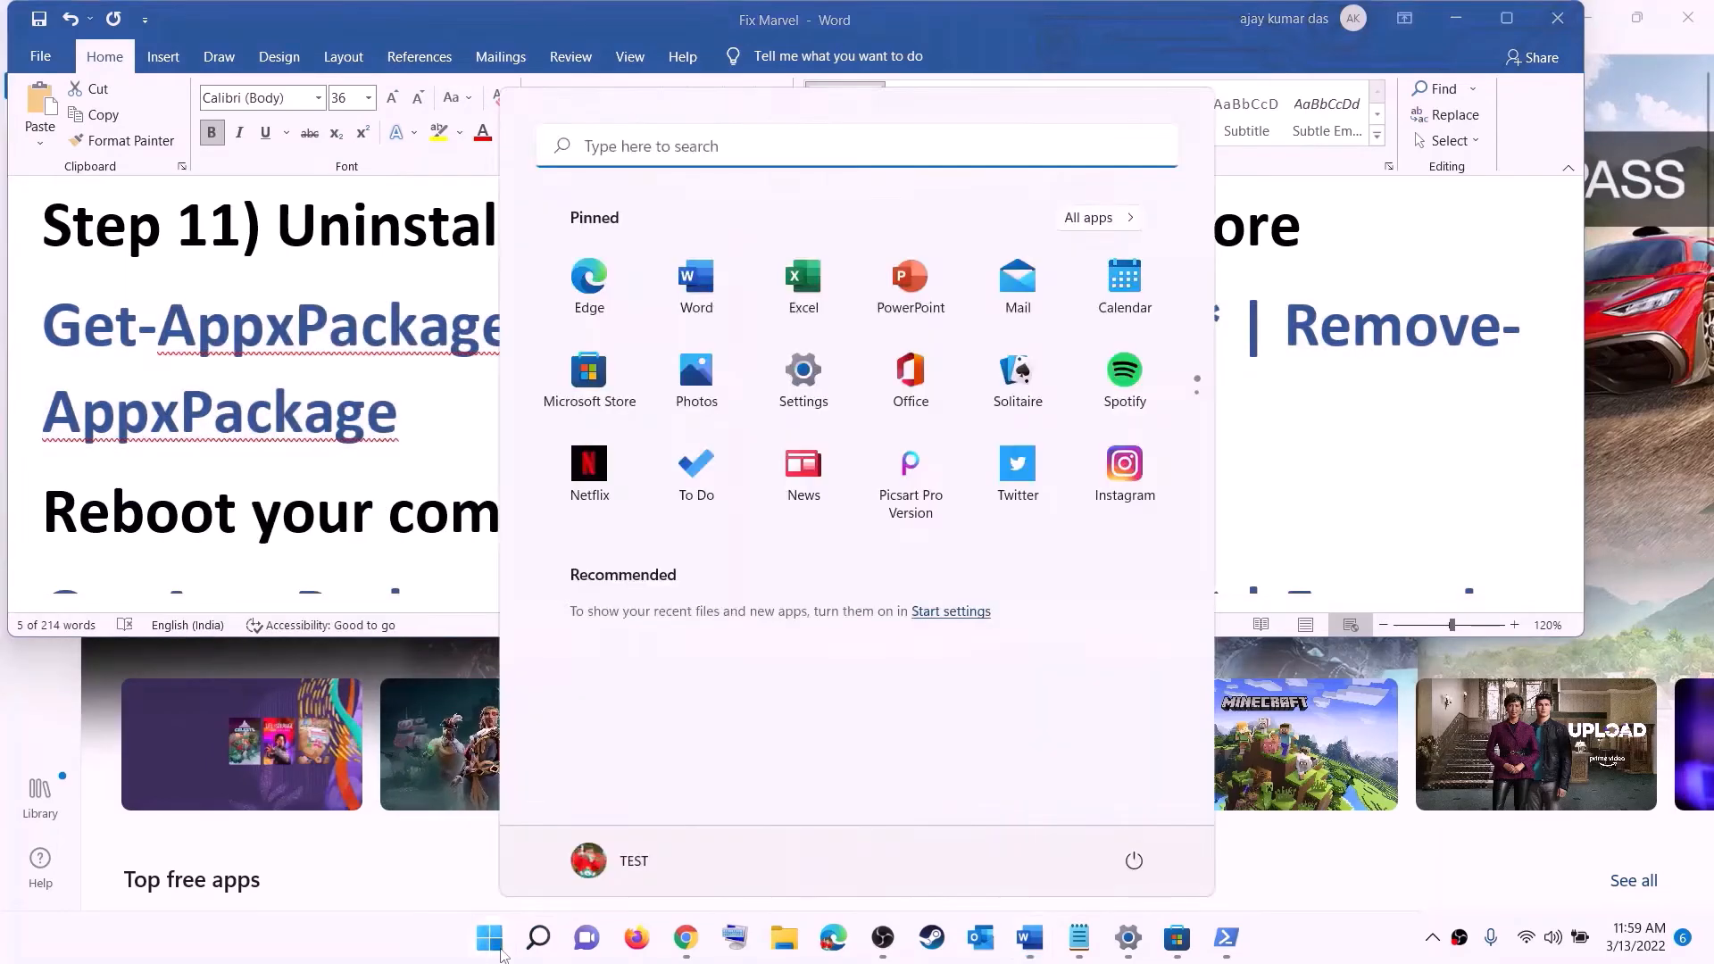
{"action": "type", "text": "powe"}
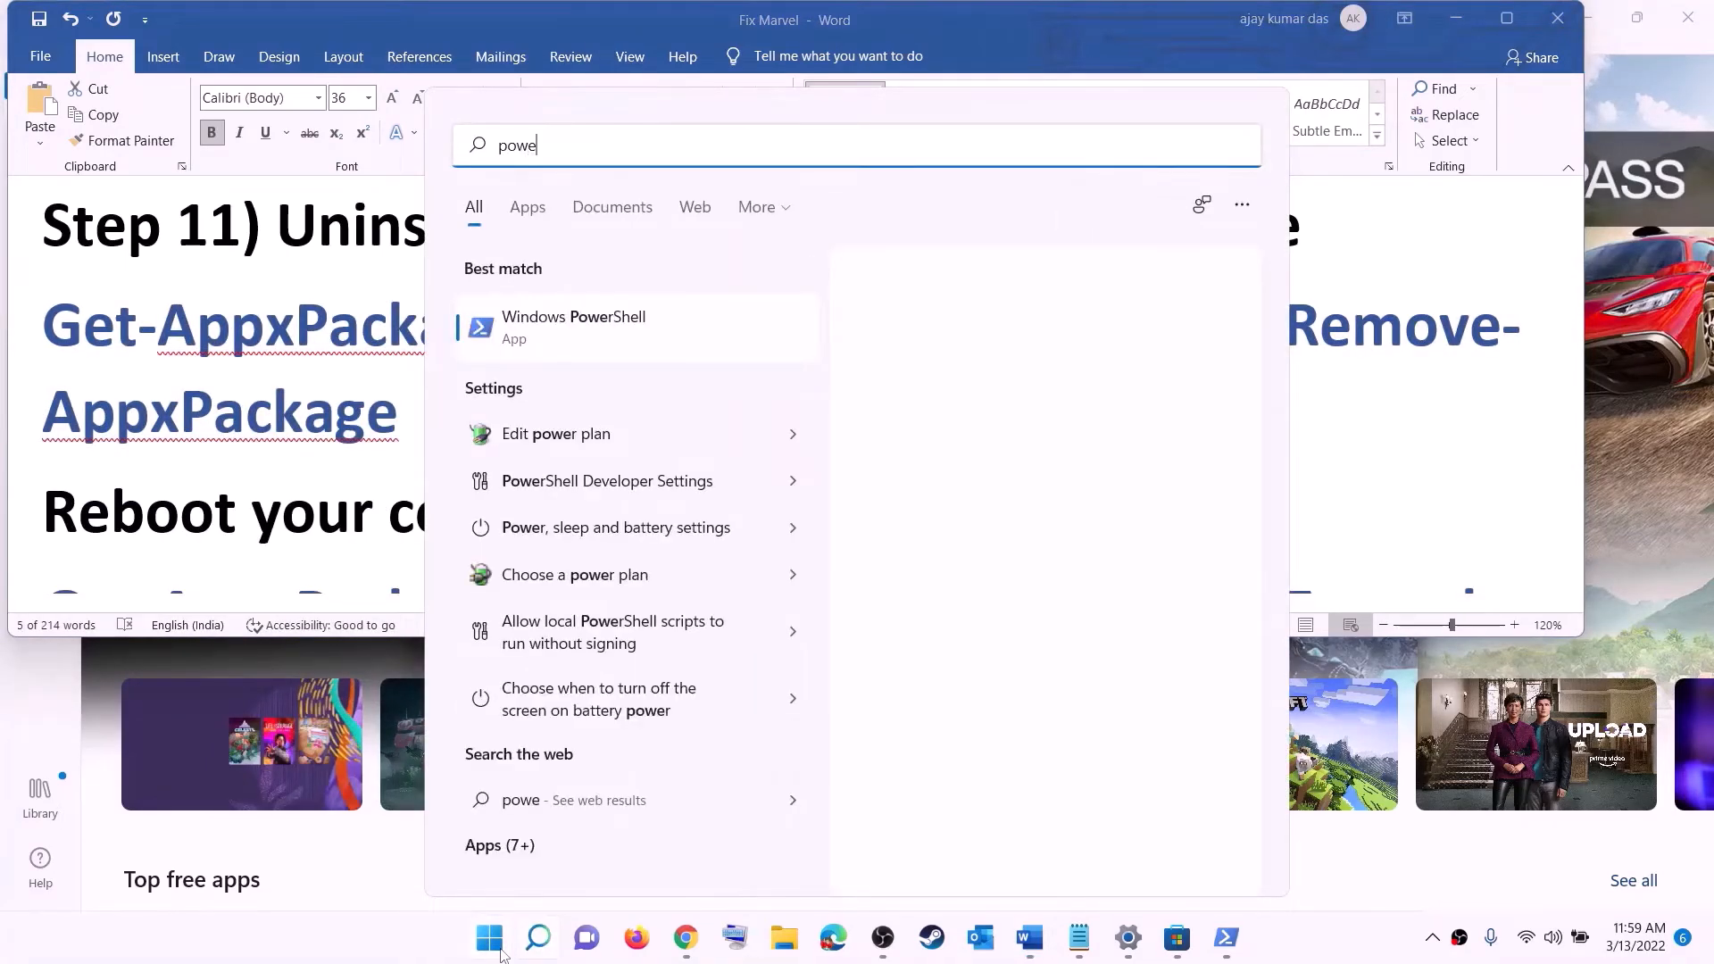
{"action": "type", "text": "rshel"}
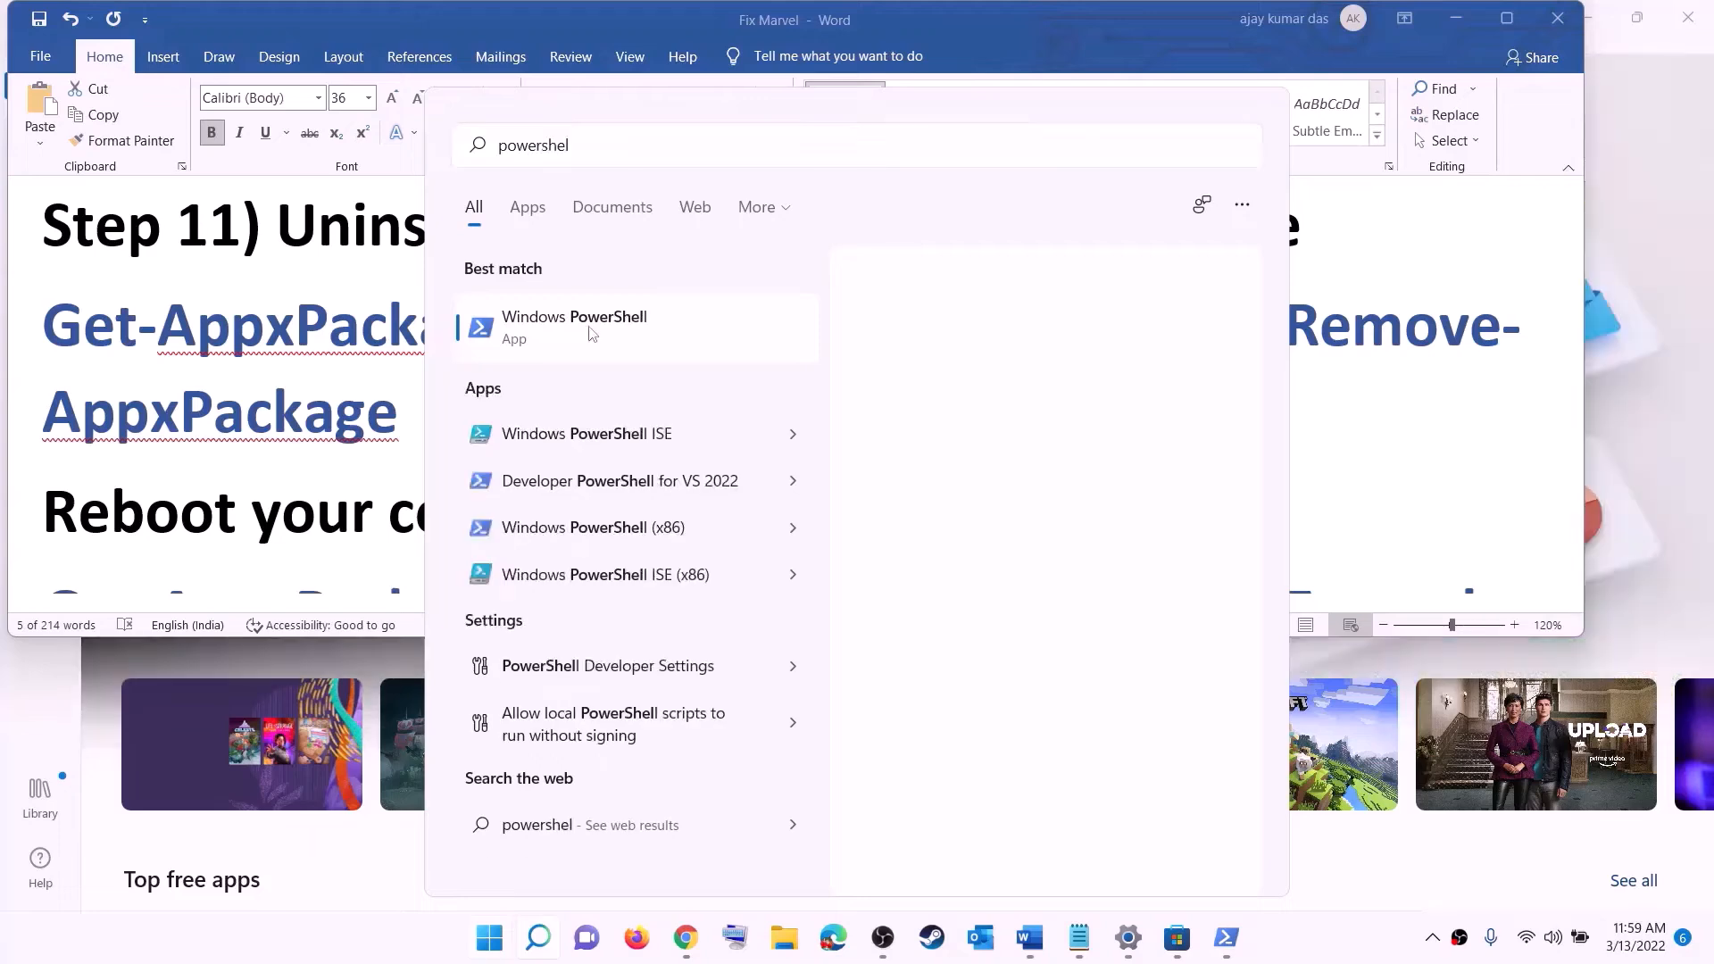
{"action": "right_click", "coordinate": [580, 330]}
{"action": "left_click", "coordinate": [696, 356]}
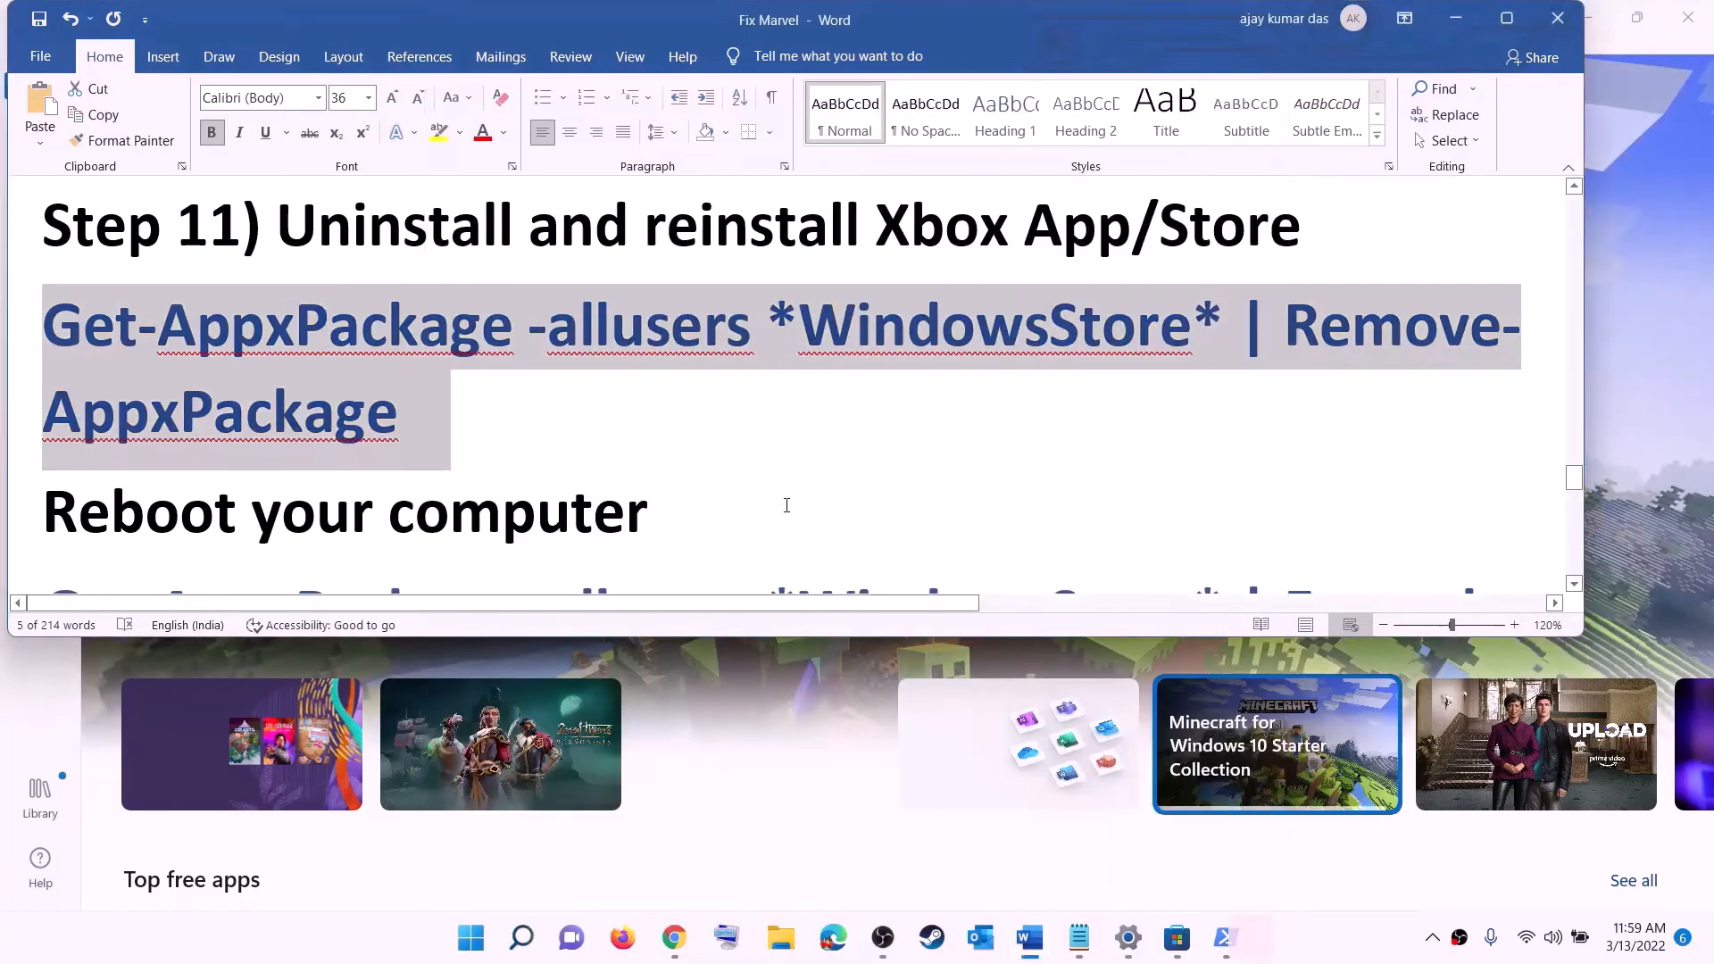
{"action": "left_click", "coordinate": [737, 639]}
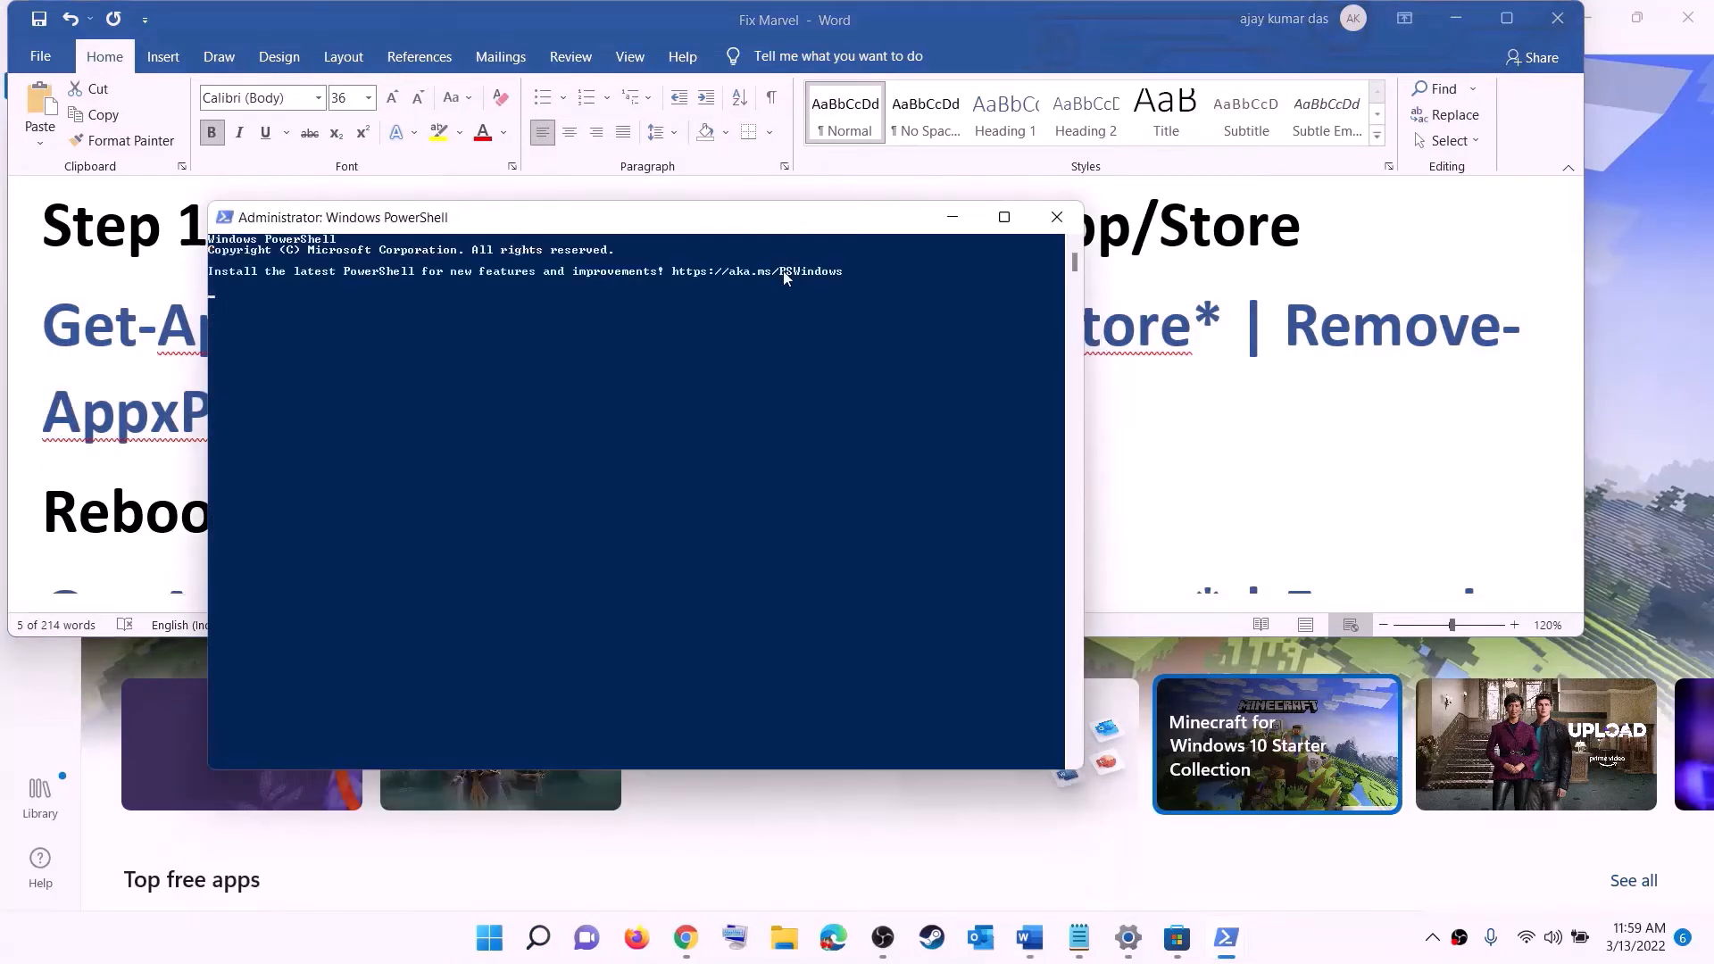
{"action": "right_click", "coordinate": [533, 329]}
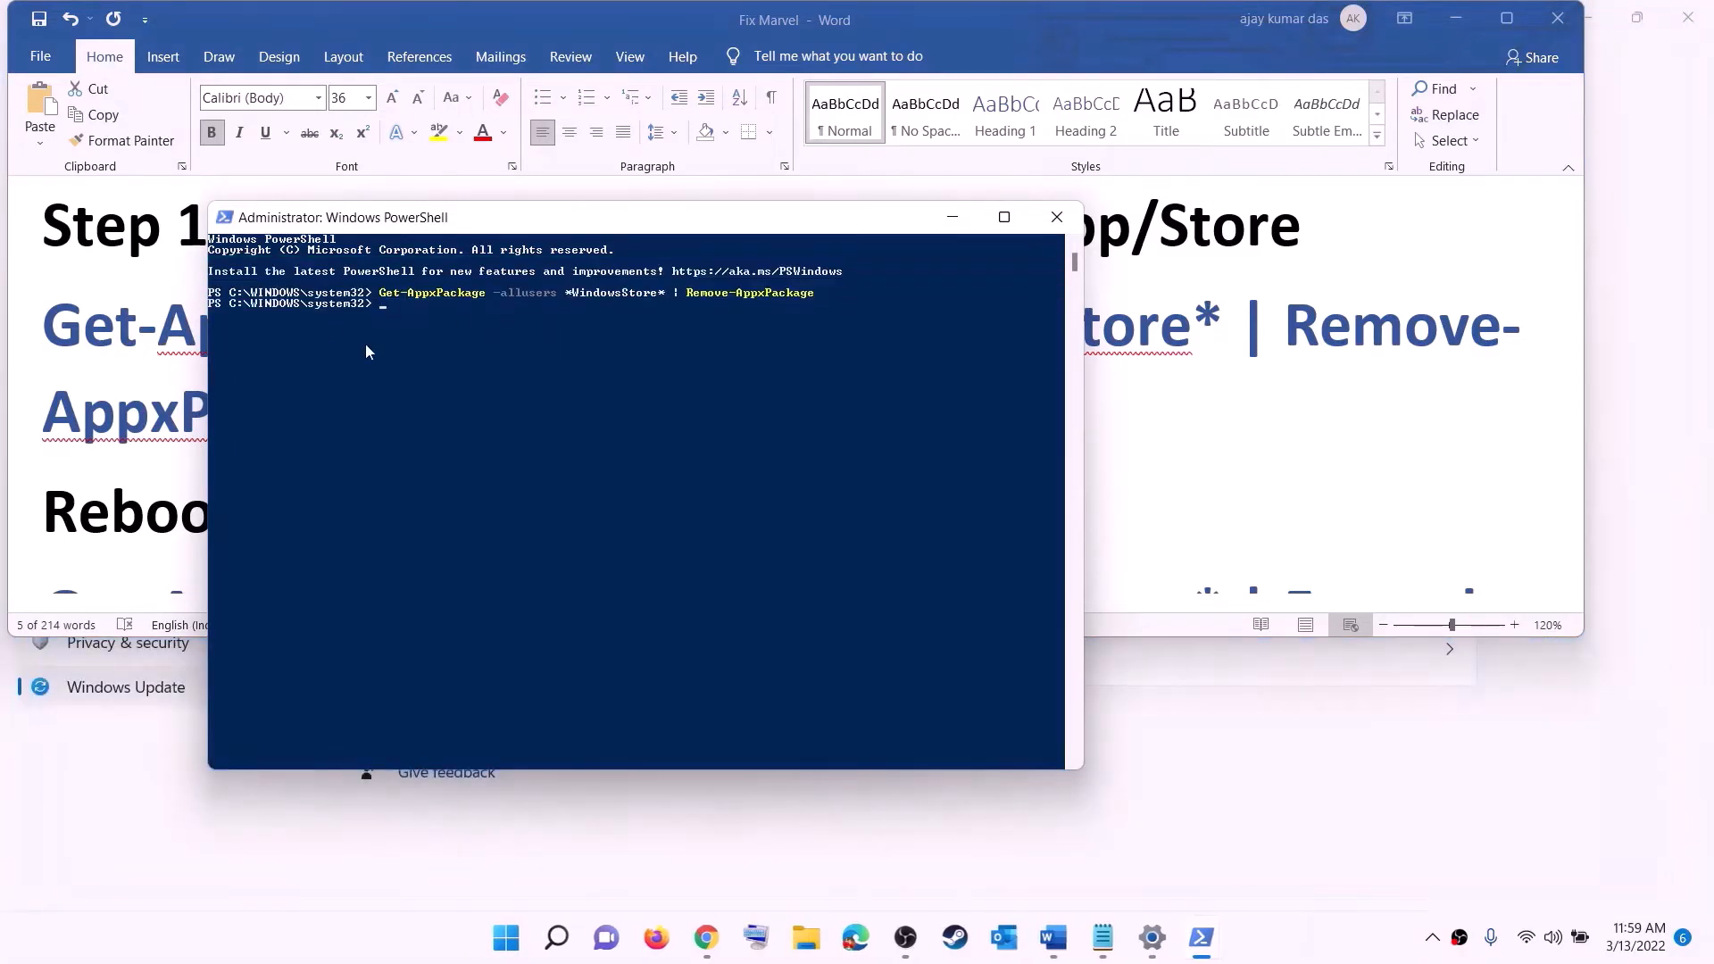
Highlight the Reboot instruction in step 11, view the computer's power options and dismiss them without restarting.
{"action": "left_click", "coordinate": [99, 453]}
{"action": "double_click", "coordinate": [116, 497]}
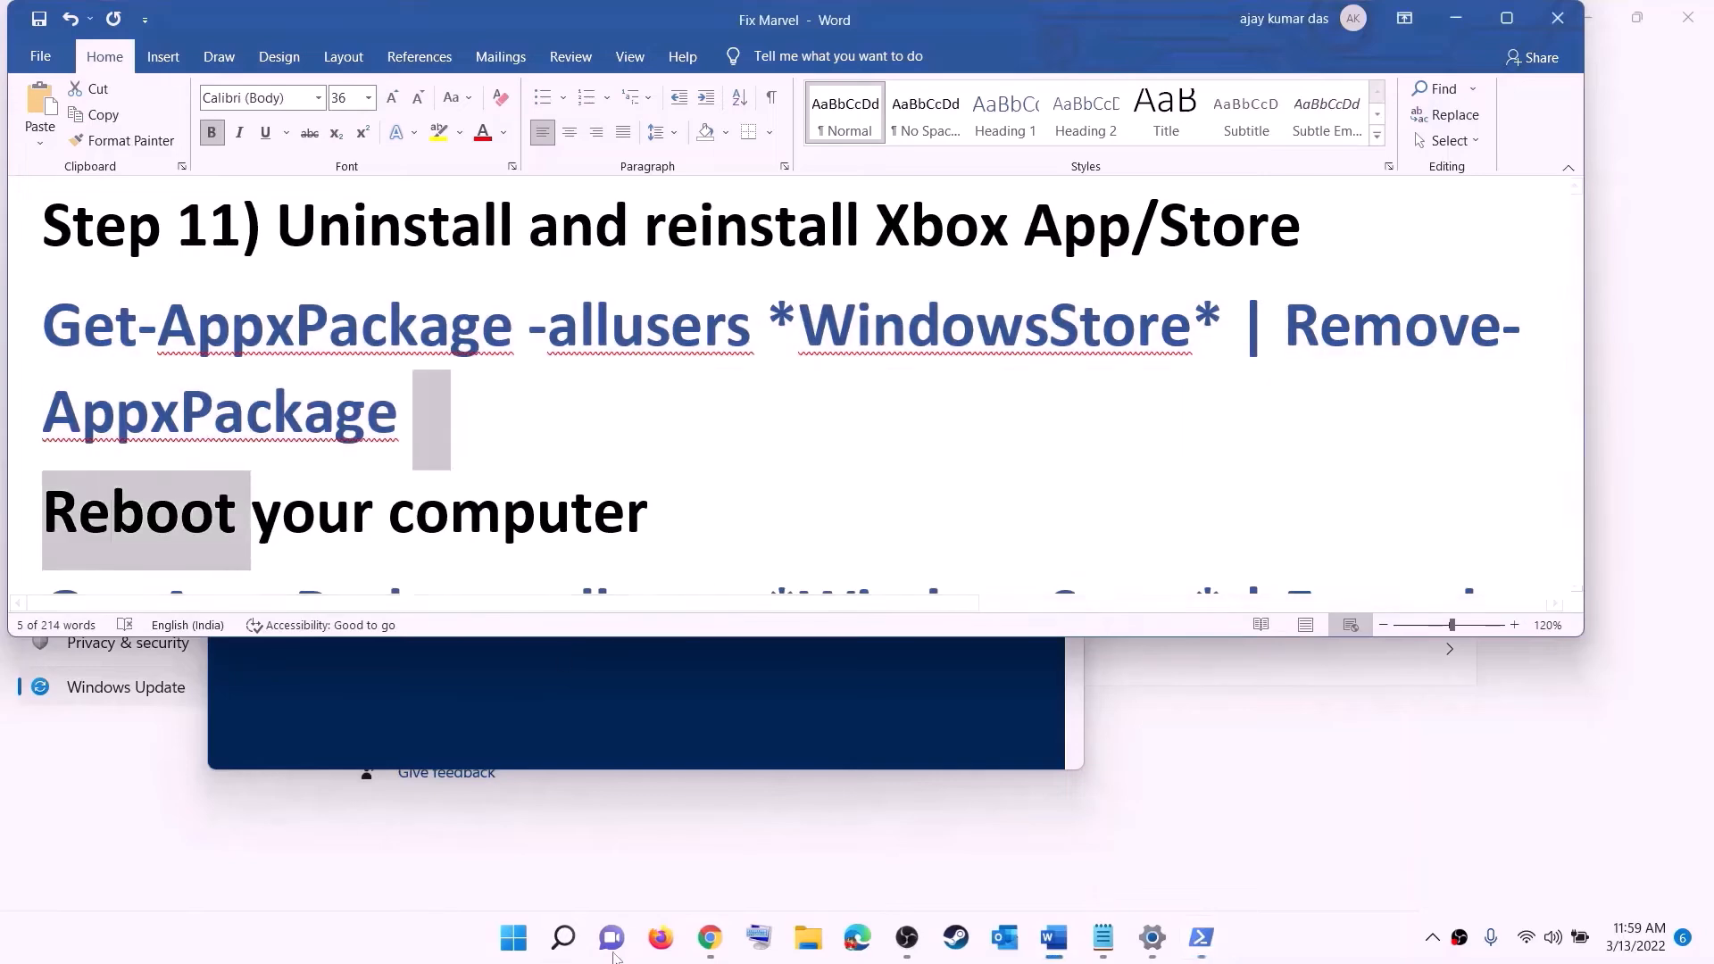
{"action": "left_click", "coordinate": [516, 948]}
{"action": "left_click", "coordinate": [1133, 861]}
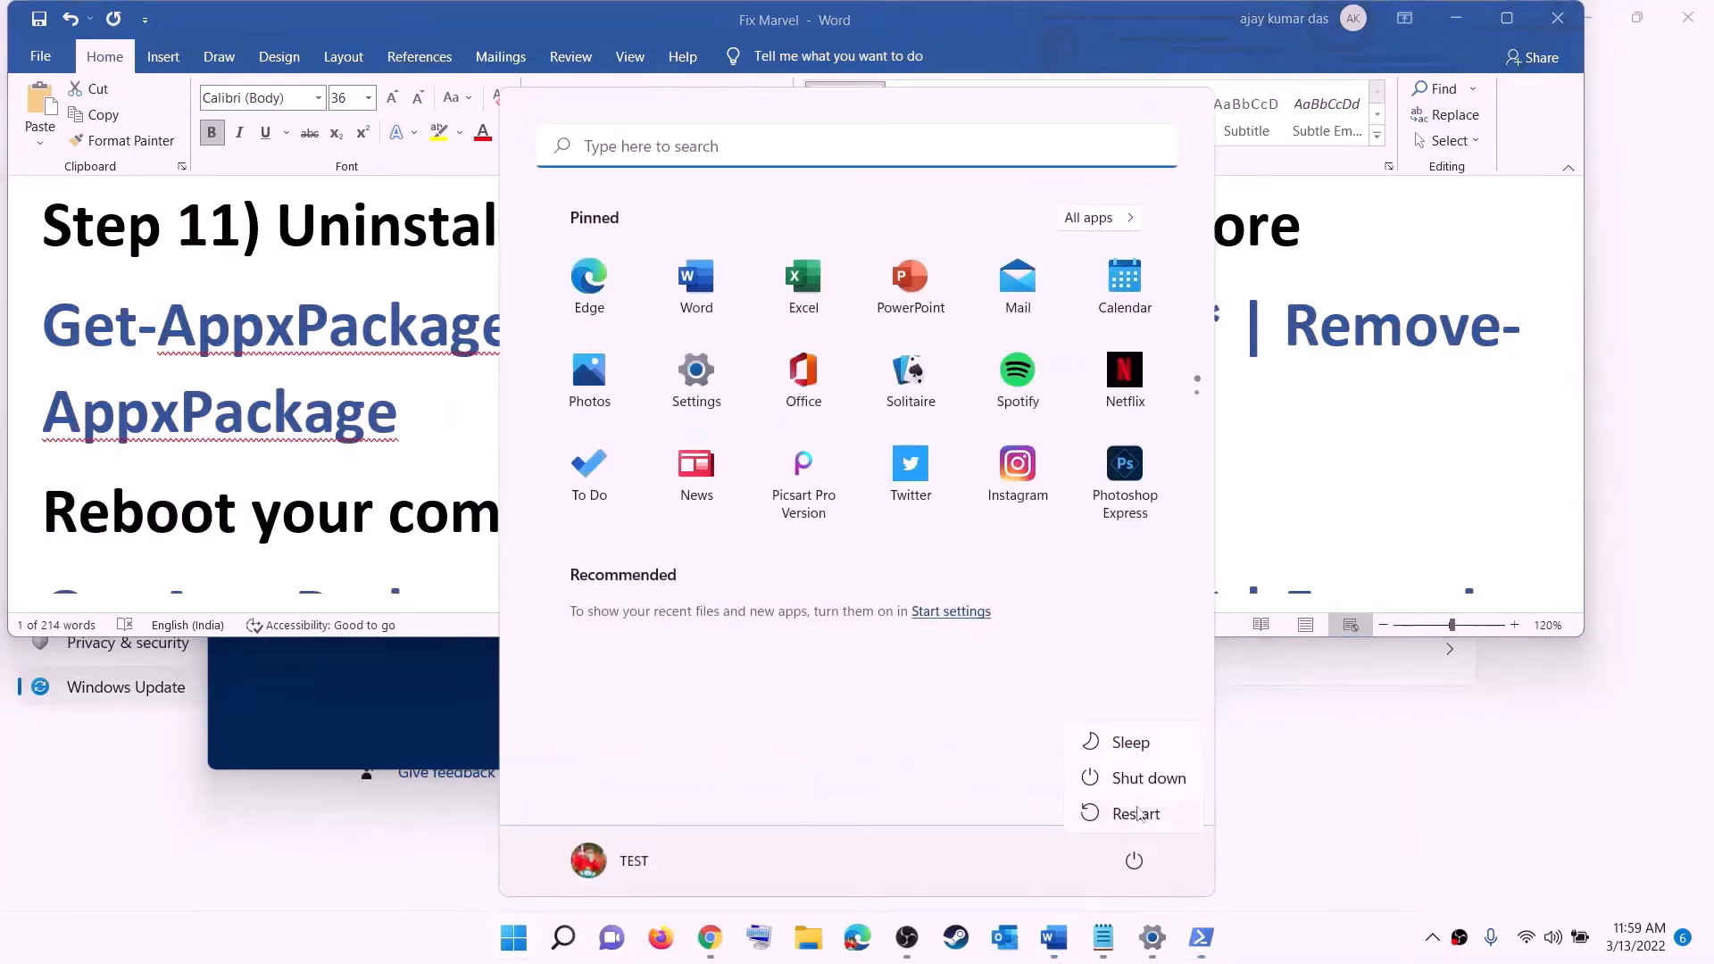
{"action": "left_click", "coordinate": [370, 413]}
Copy the Get-AppxPackage Foreach {Add-AppxPackage -DisableDevelopmentMode -Register} command for WindowsStore below the reboot instruction.
{"action": "scroll", "coordinate": [490, 398], "scroll_direction": "down", "scroll_amount": 4}
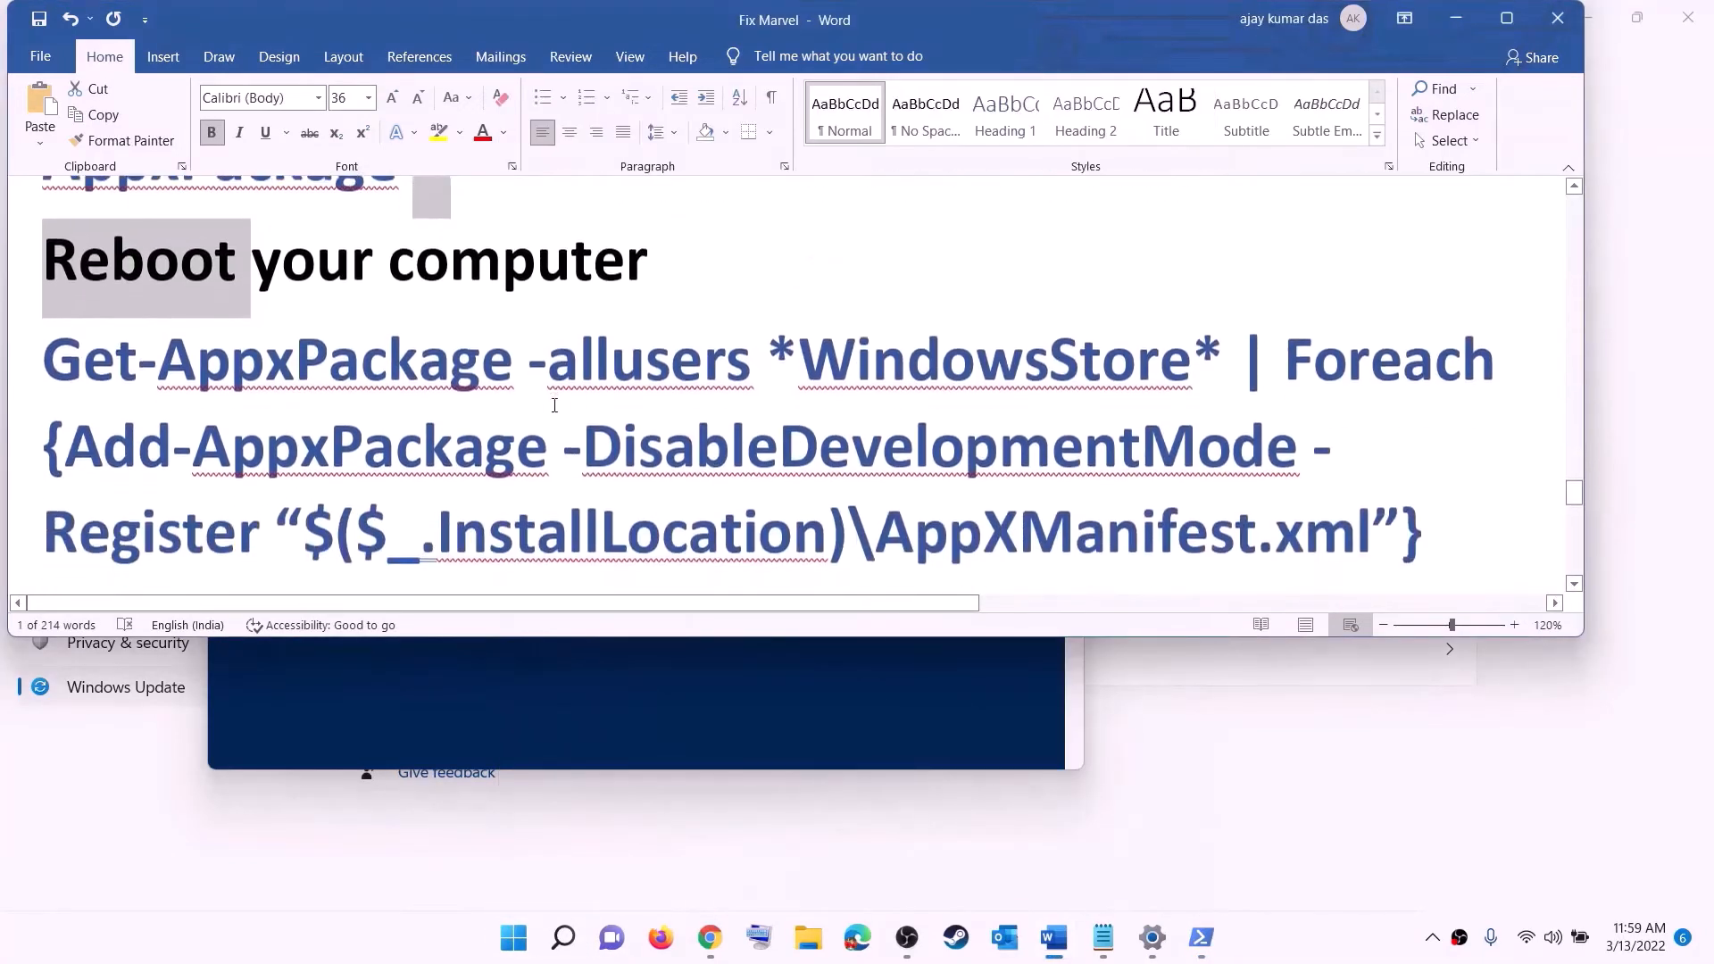
{"action": "triple_click", "coordinate": [1454, 438]}
{"action": "key", "text": "ctrl+c"}
{"action": "right_click", "coordinate": [290, 346]}
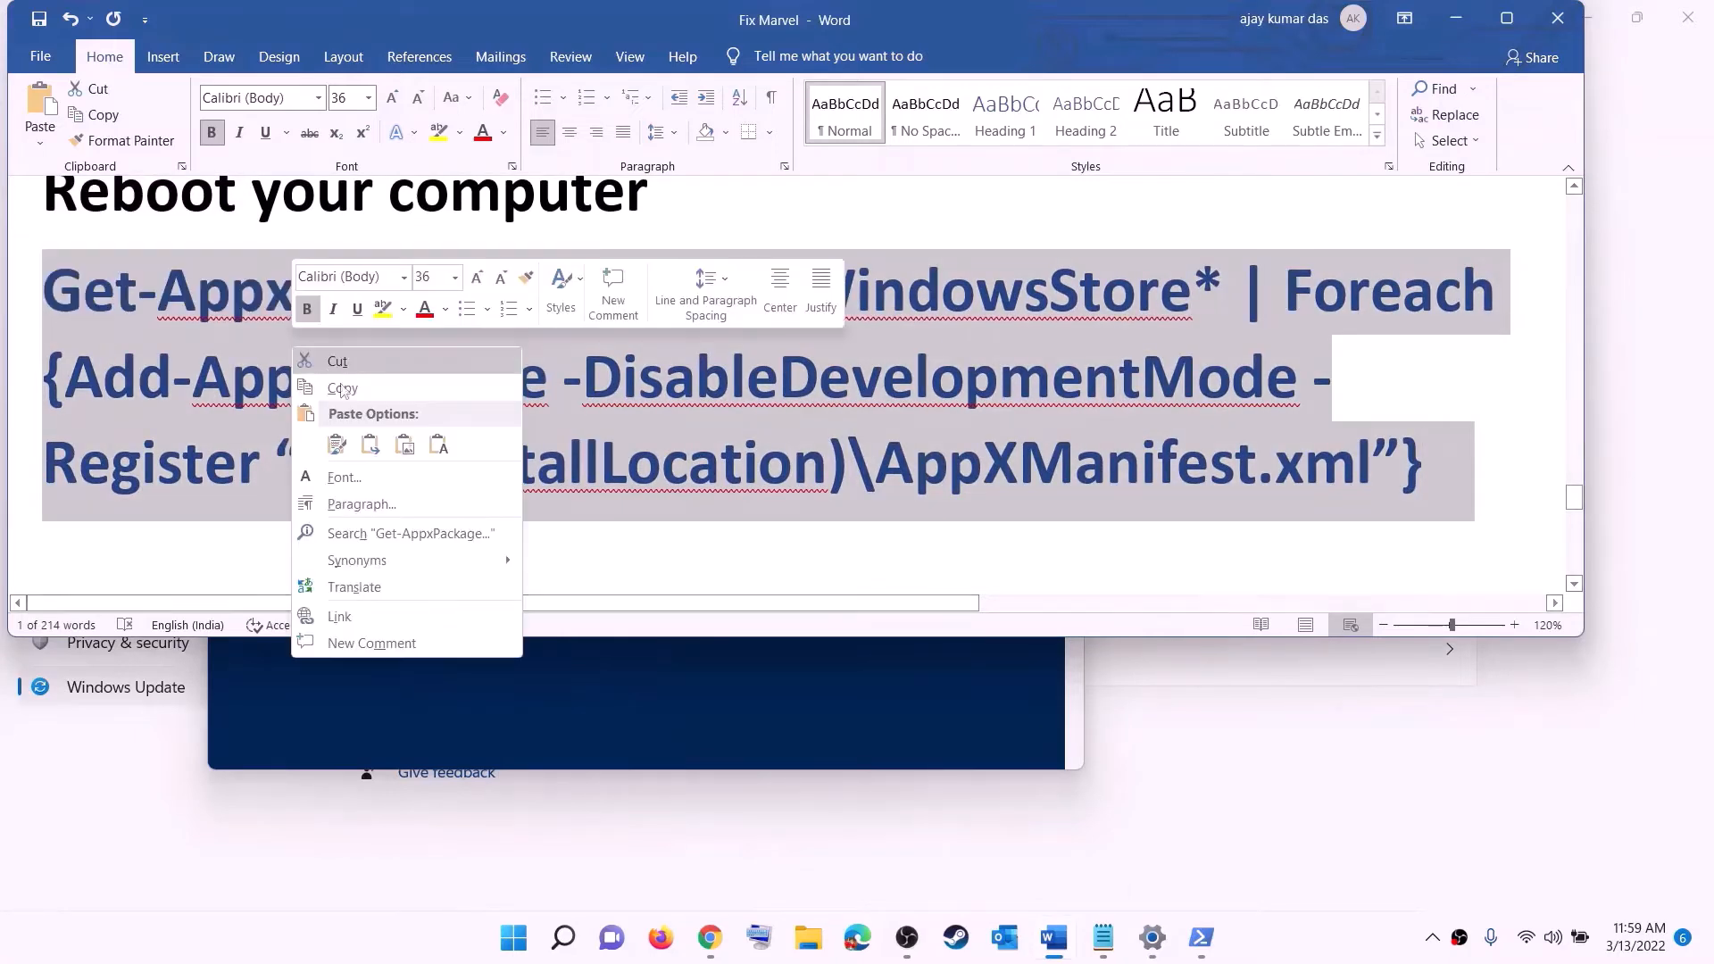
{"action": "left_click", "coordinate": [353, 404]}
Open a new Windows PowerShell session as administrator and run the copied Add-AppxPackage command to reinstall the Microsoft Store.
{"action": "left_click", "coordinate": [518, 952]}
{"action": "type", "text": "p"}
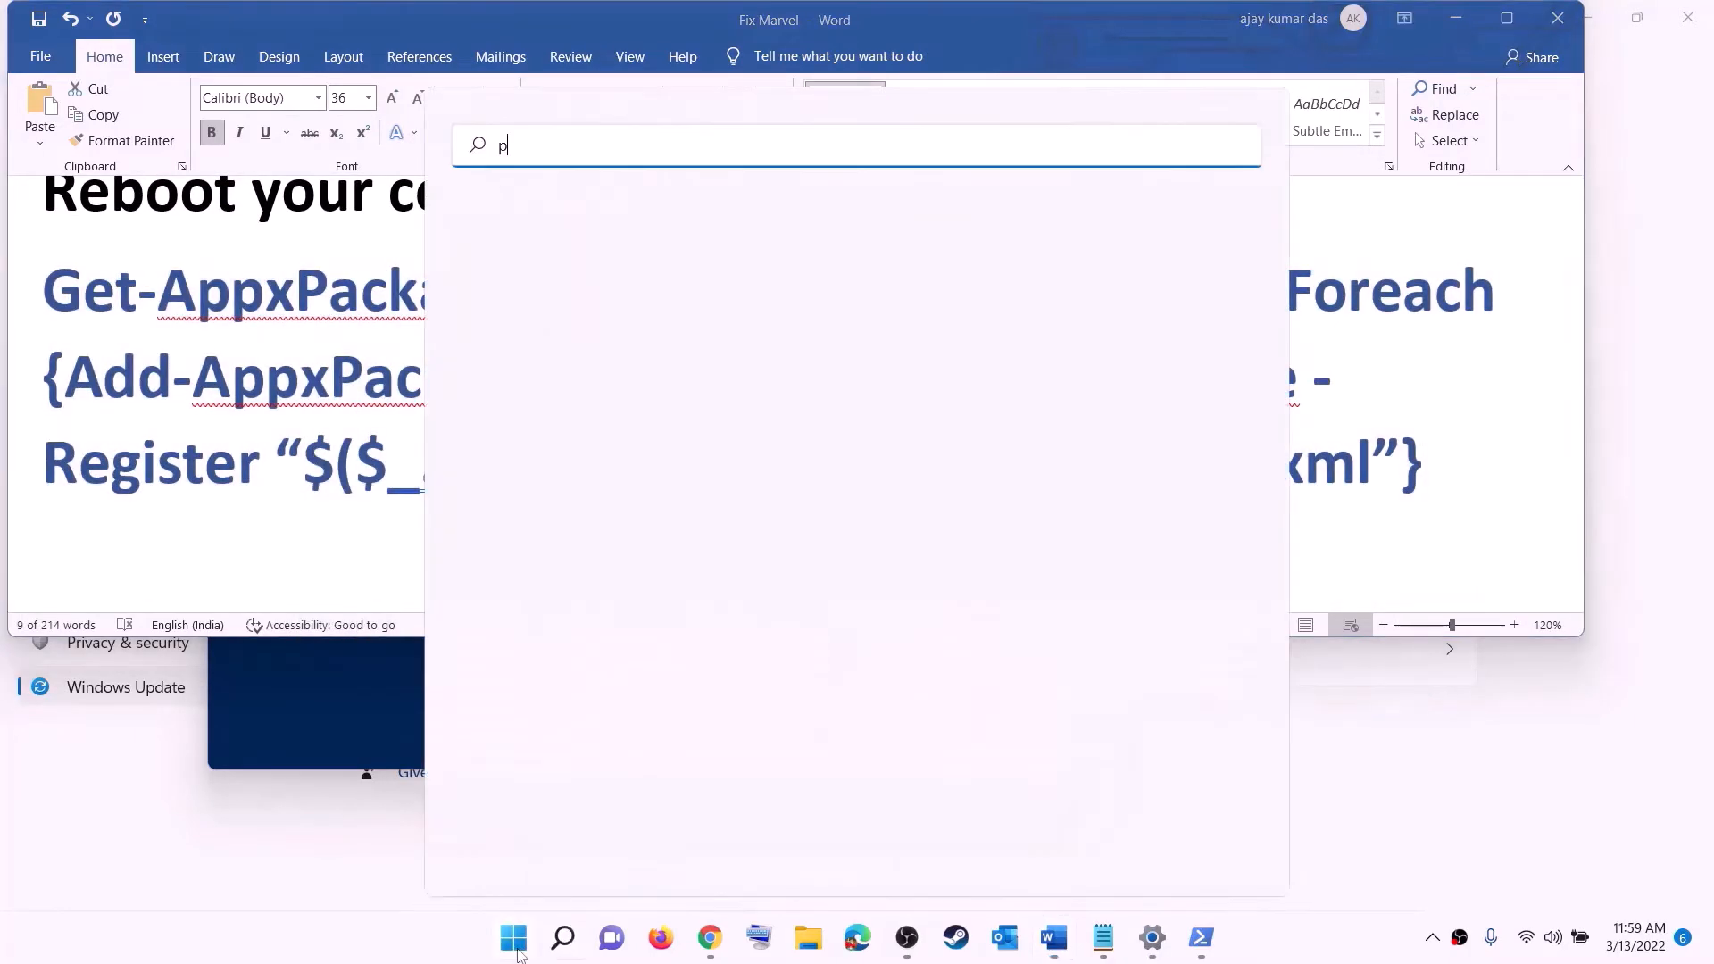
{"action": "type", "text": "owershell"}
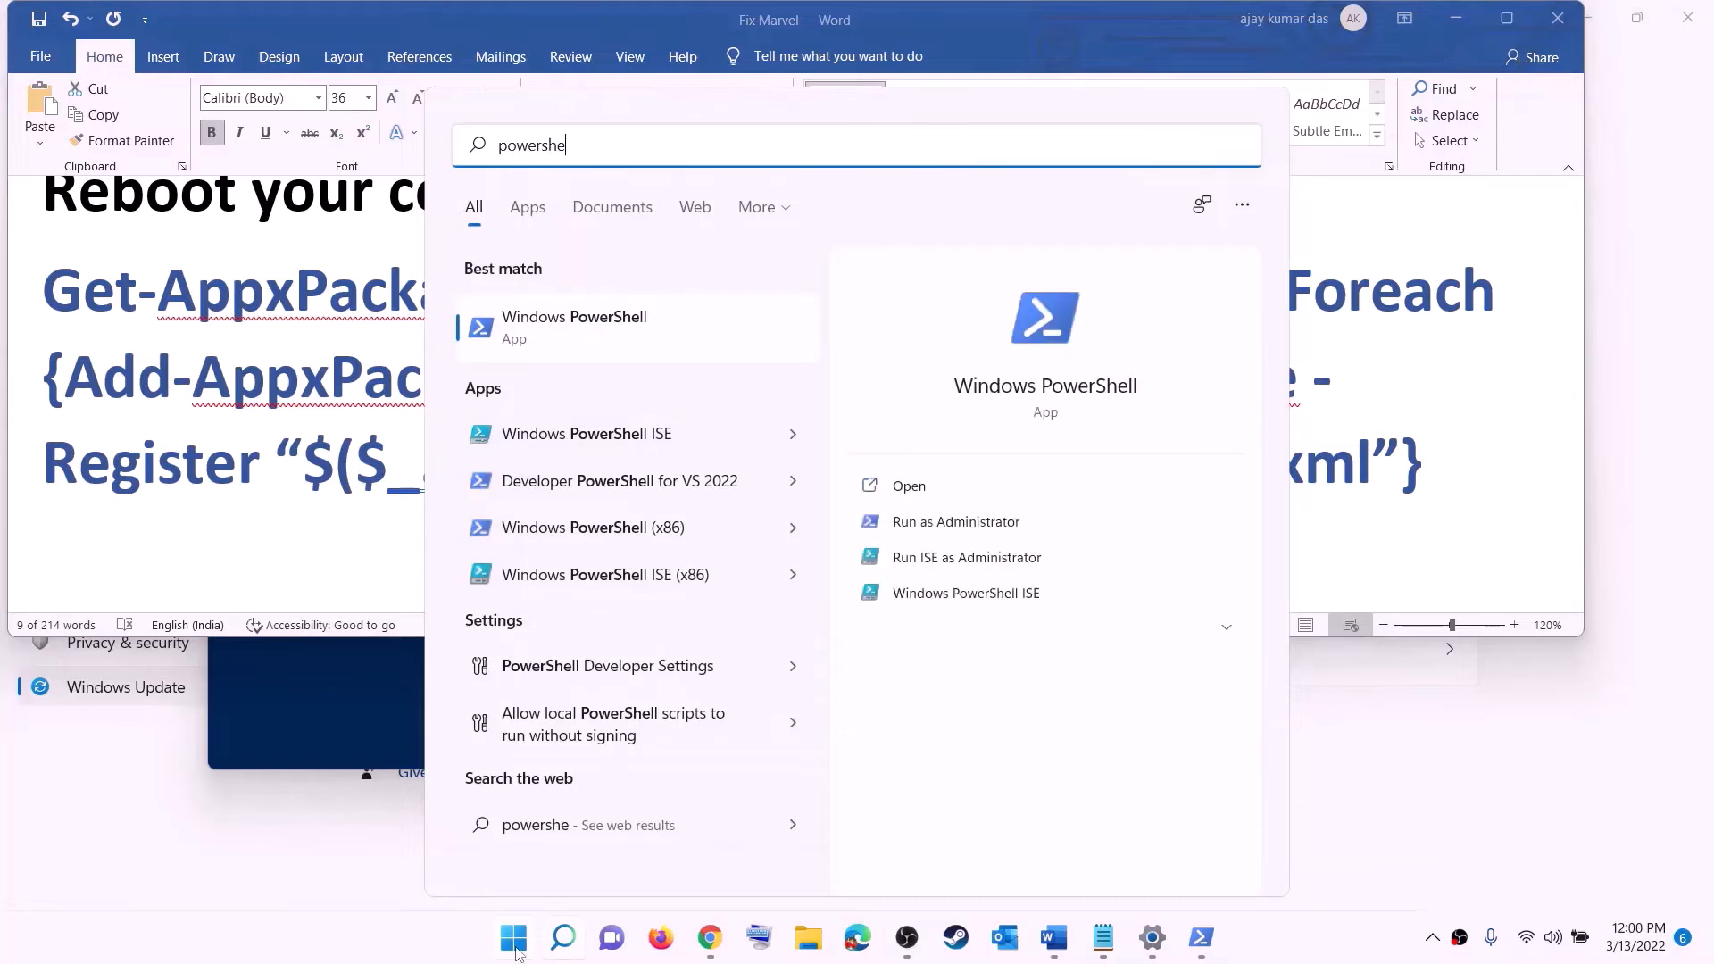
{"action": "right_click", "coordinate": [541, 340]}
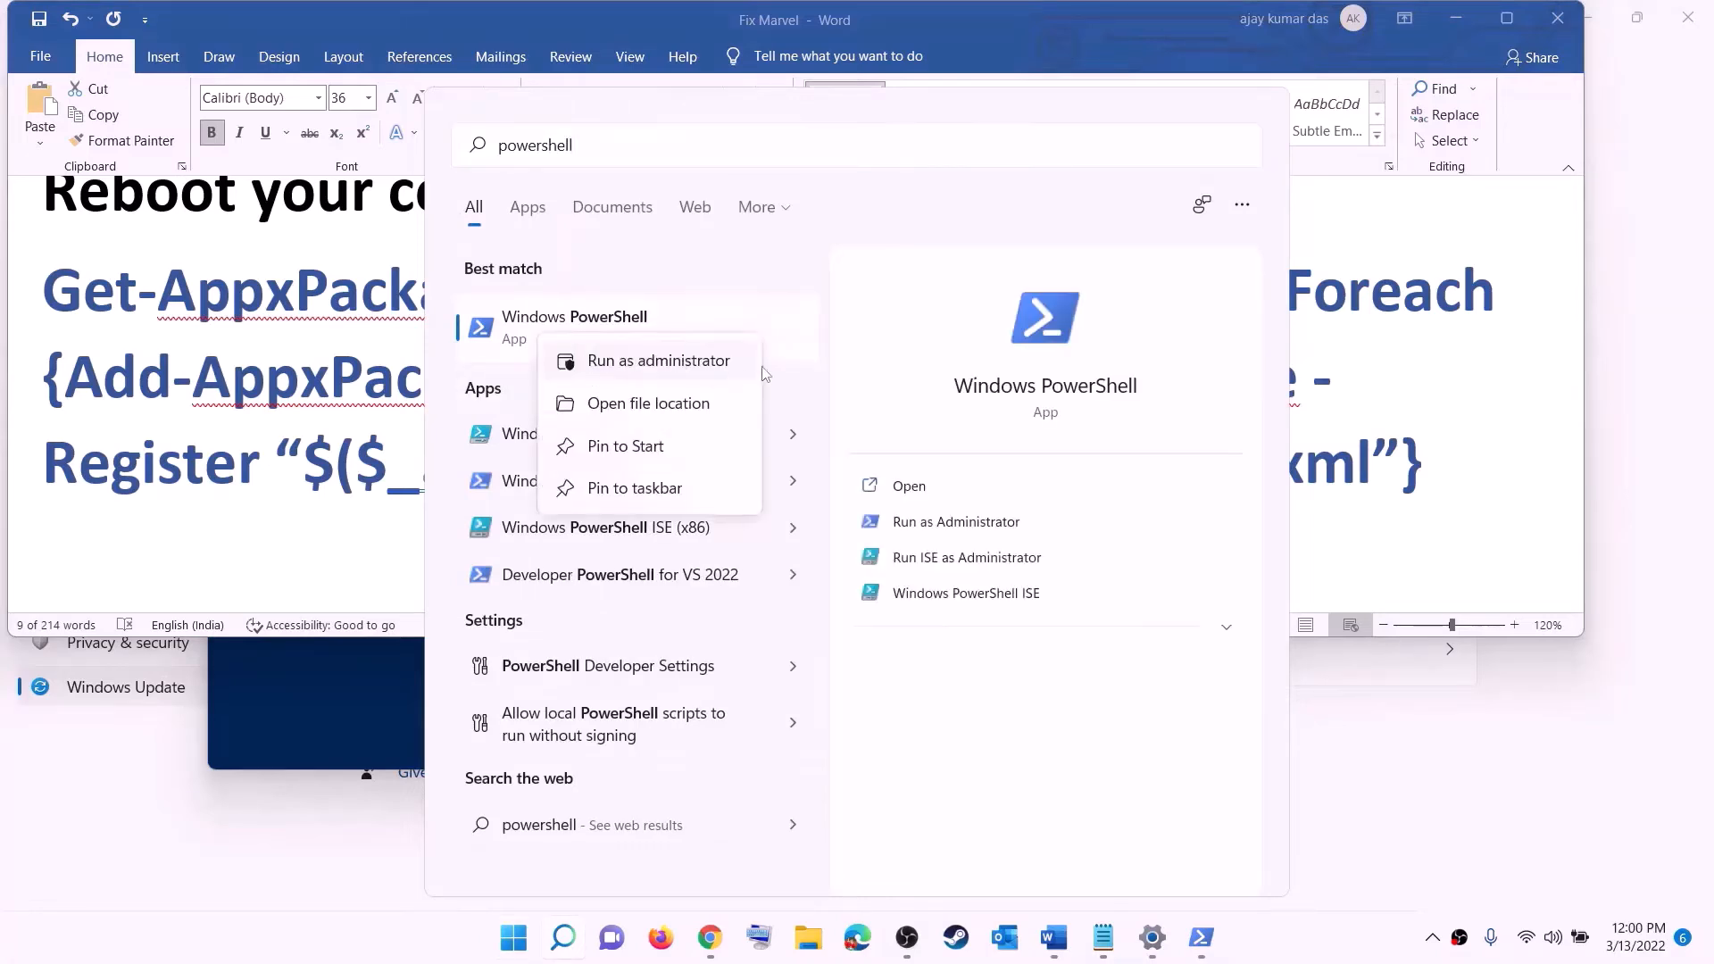
{"action": "left_click", "coordinate": [701, 370]}
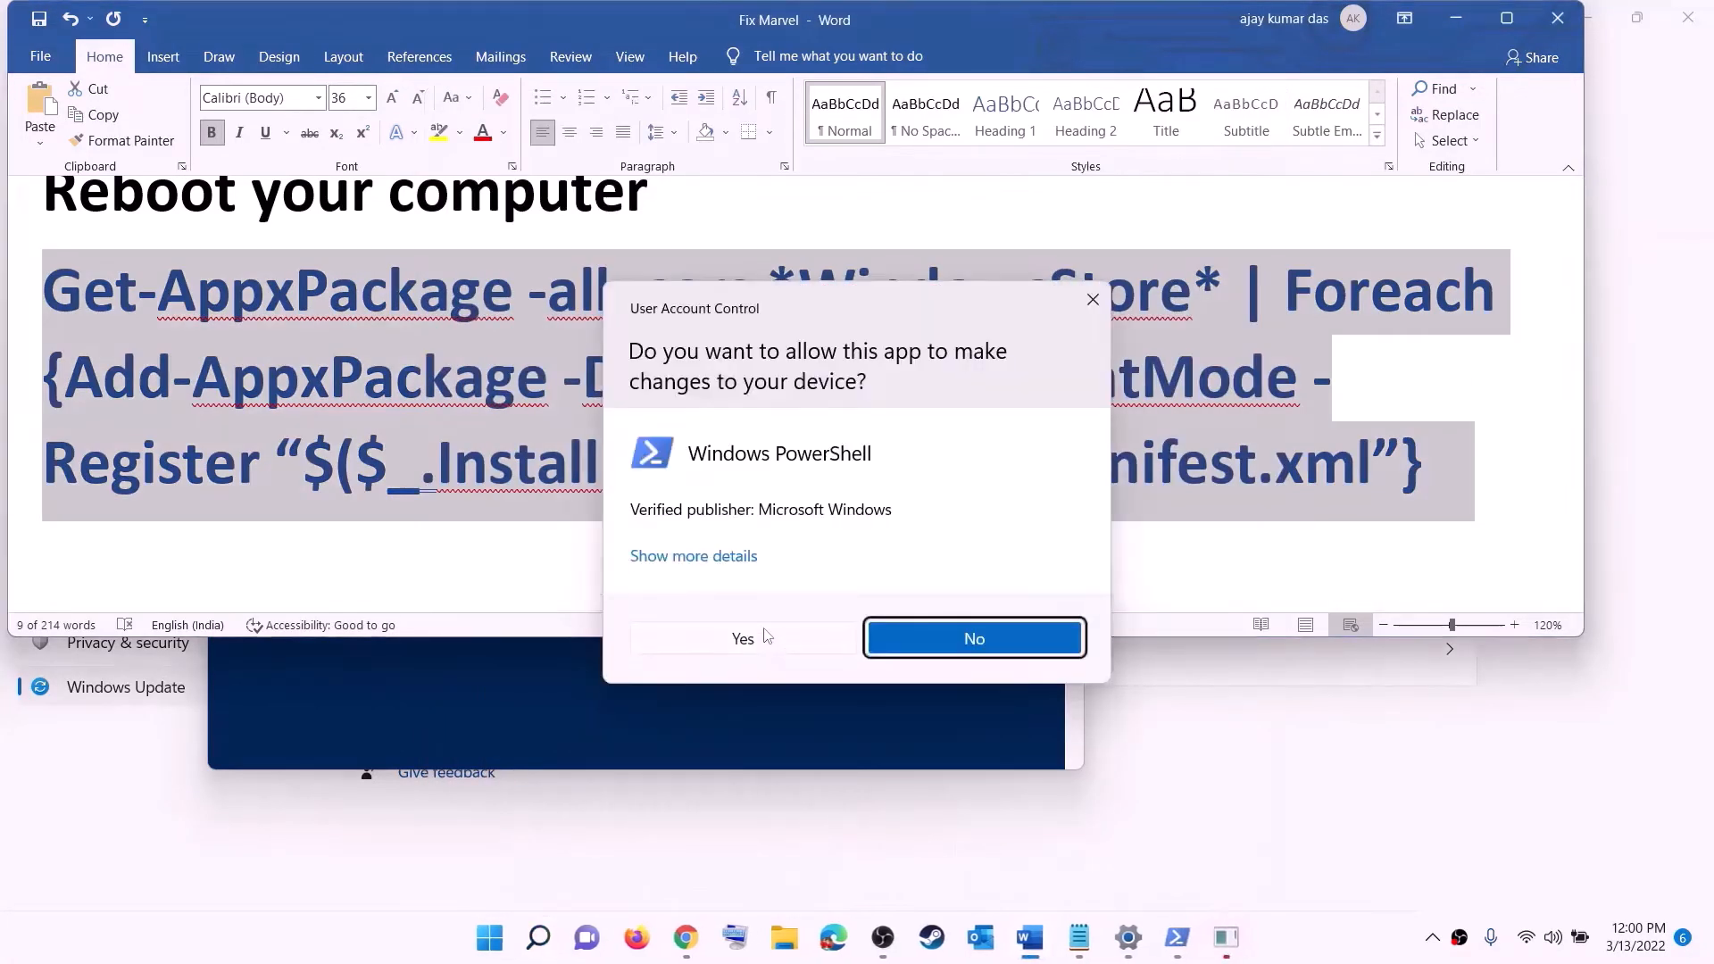
{"action": "left_click", "coordinate": [761, 637]}
{"action": "left_click_drag", "start_coordinate": [616, 77], "coordinate": [814, 191]}
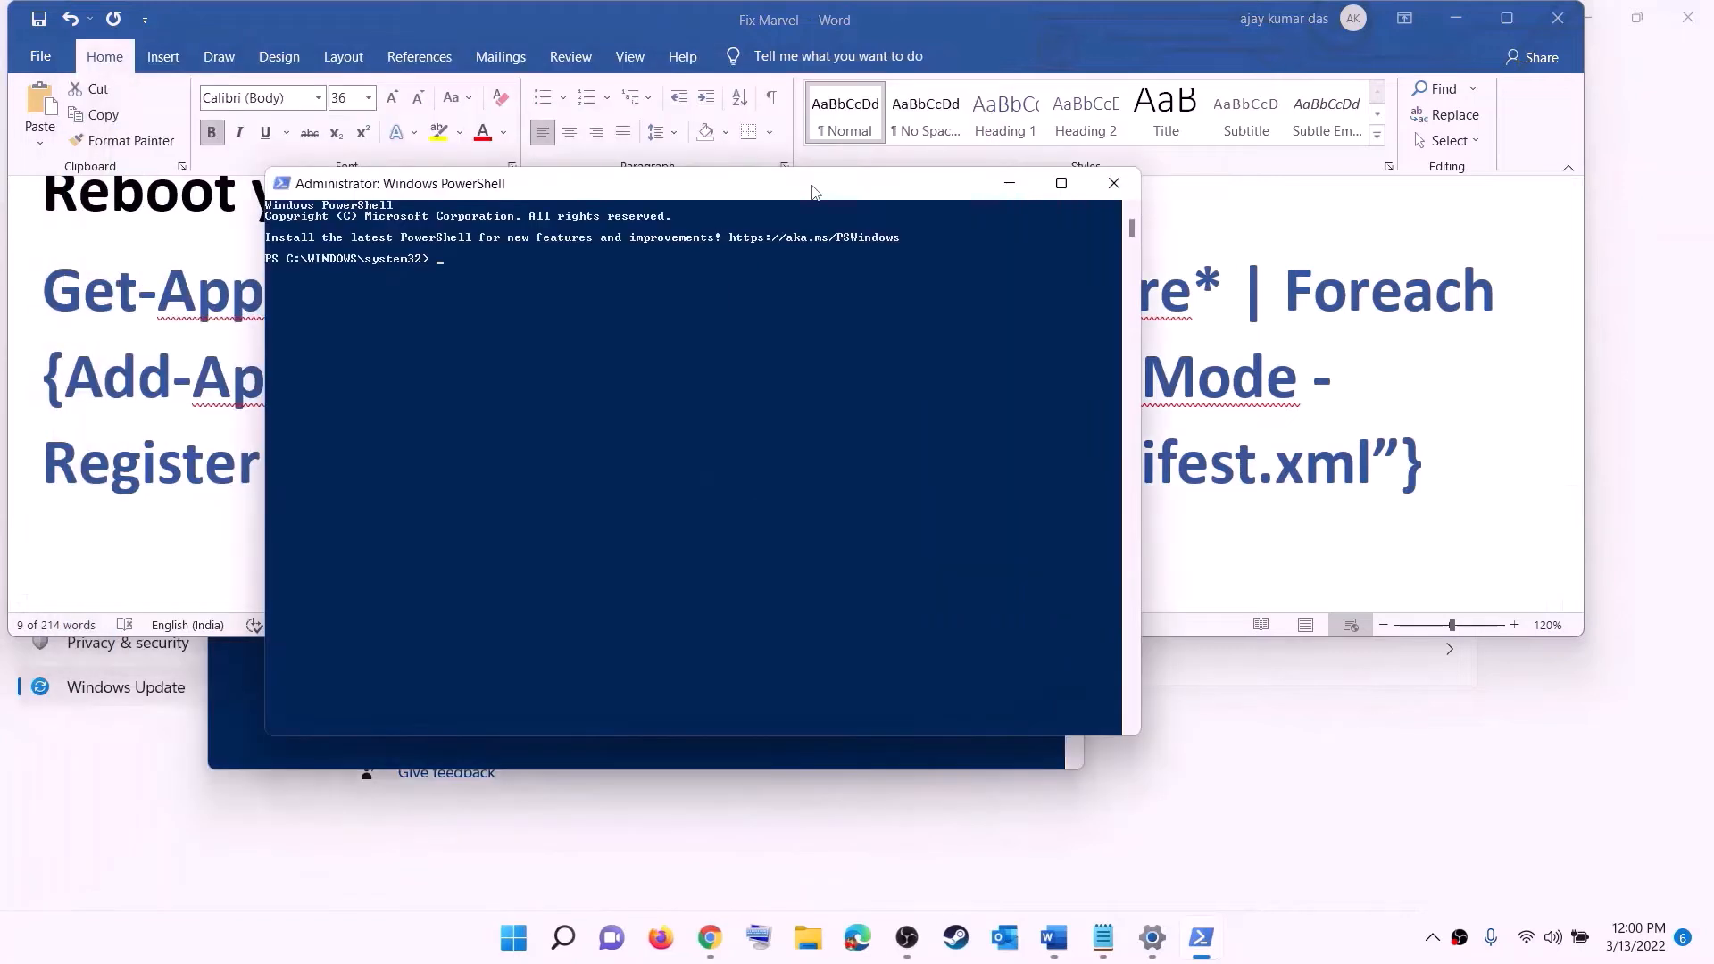
{"action": "key", "text": "ctrl+v"}
{"action": "key", "text": "Return"}
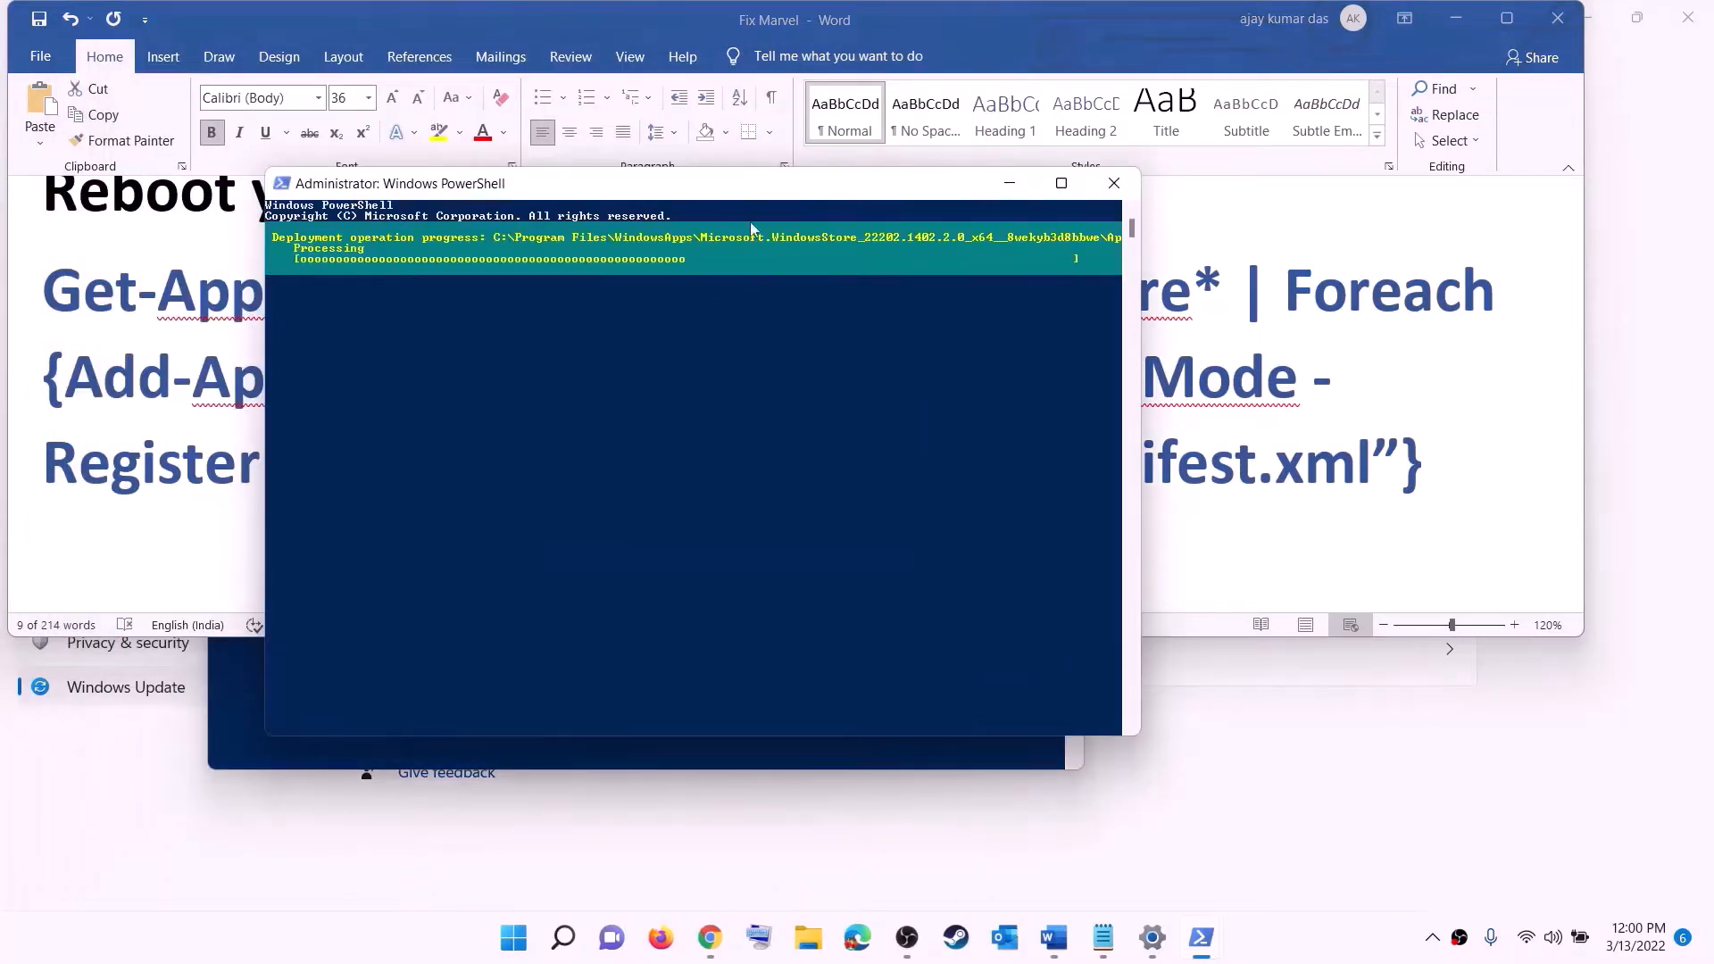
Search Windows for "store", open Microsoft Store and maximize its window.
{"action": "left_click", "coordinate": [527, 948]}
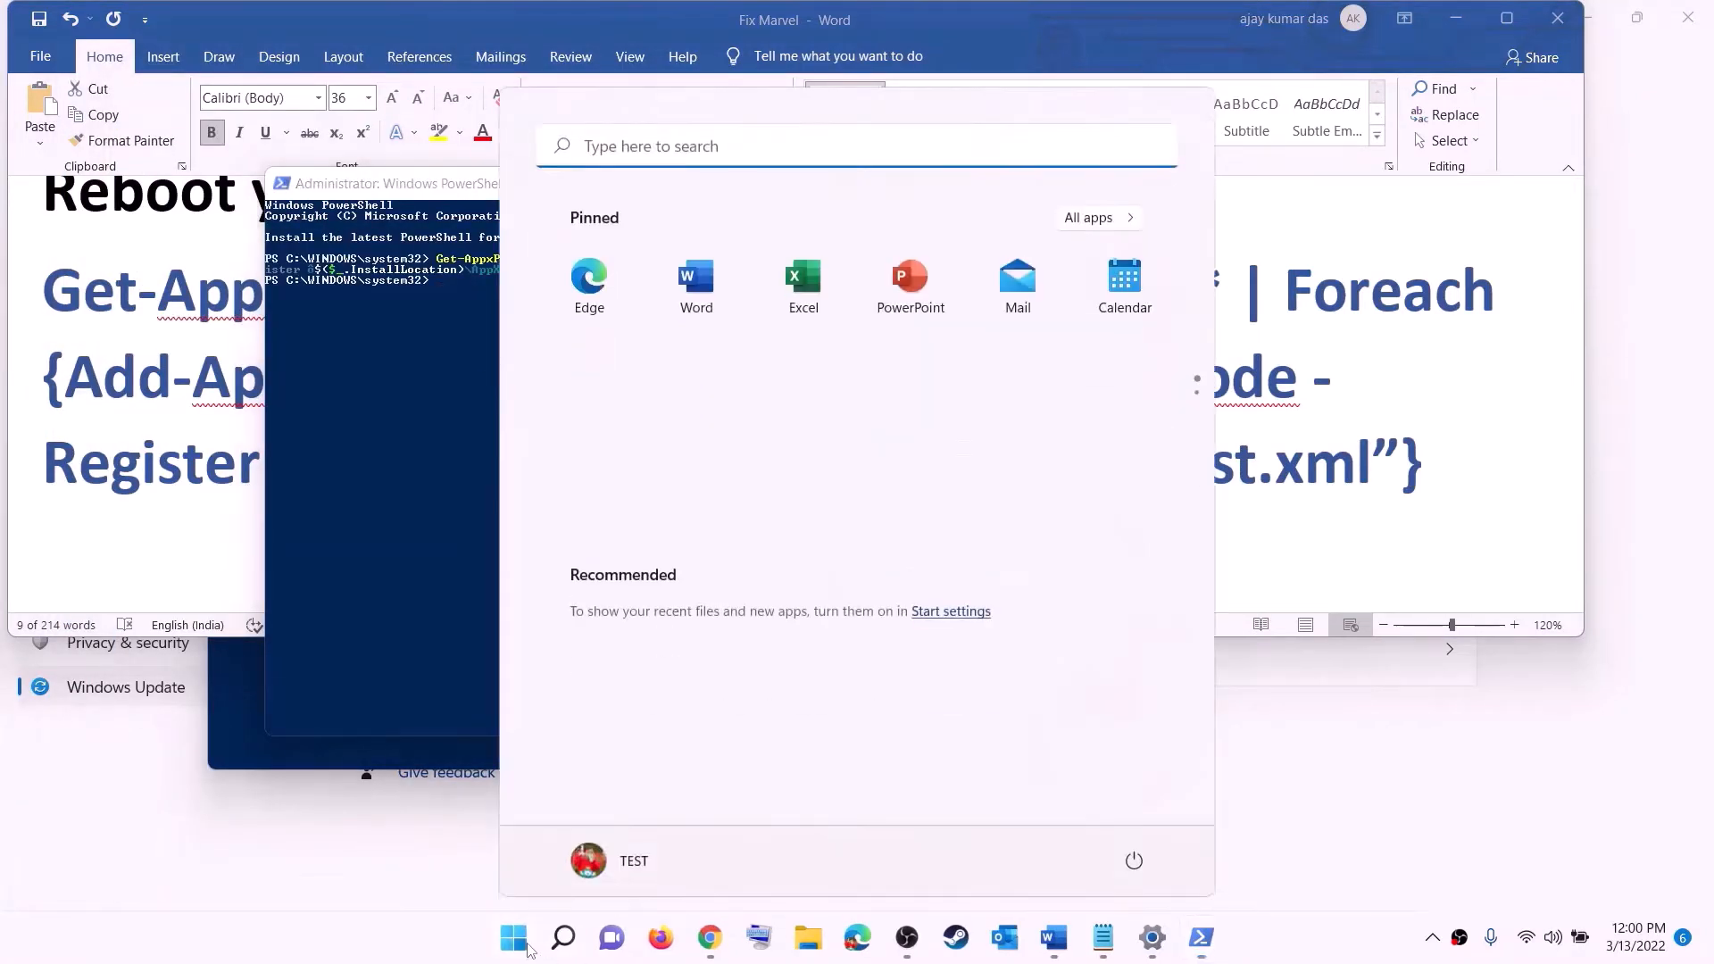
{"action": "type", "text": "store"}
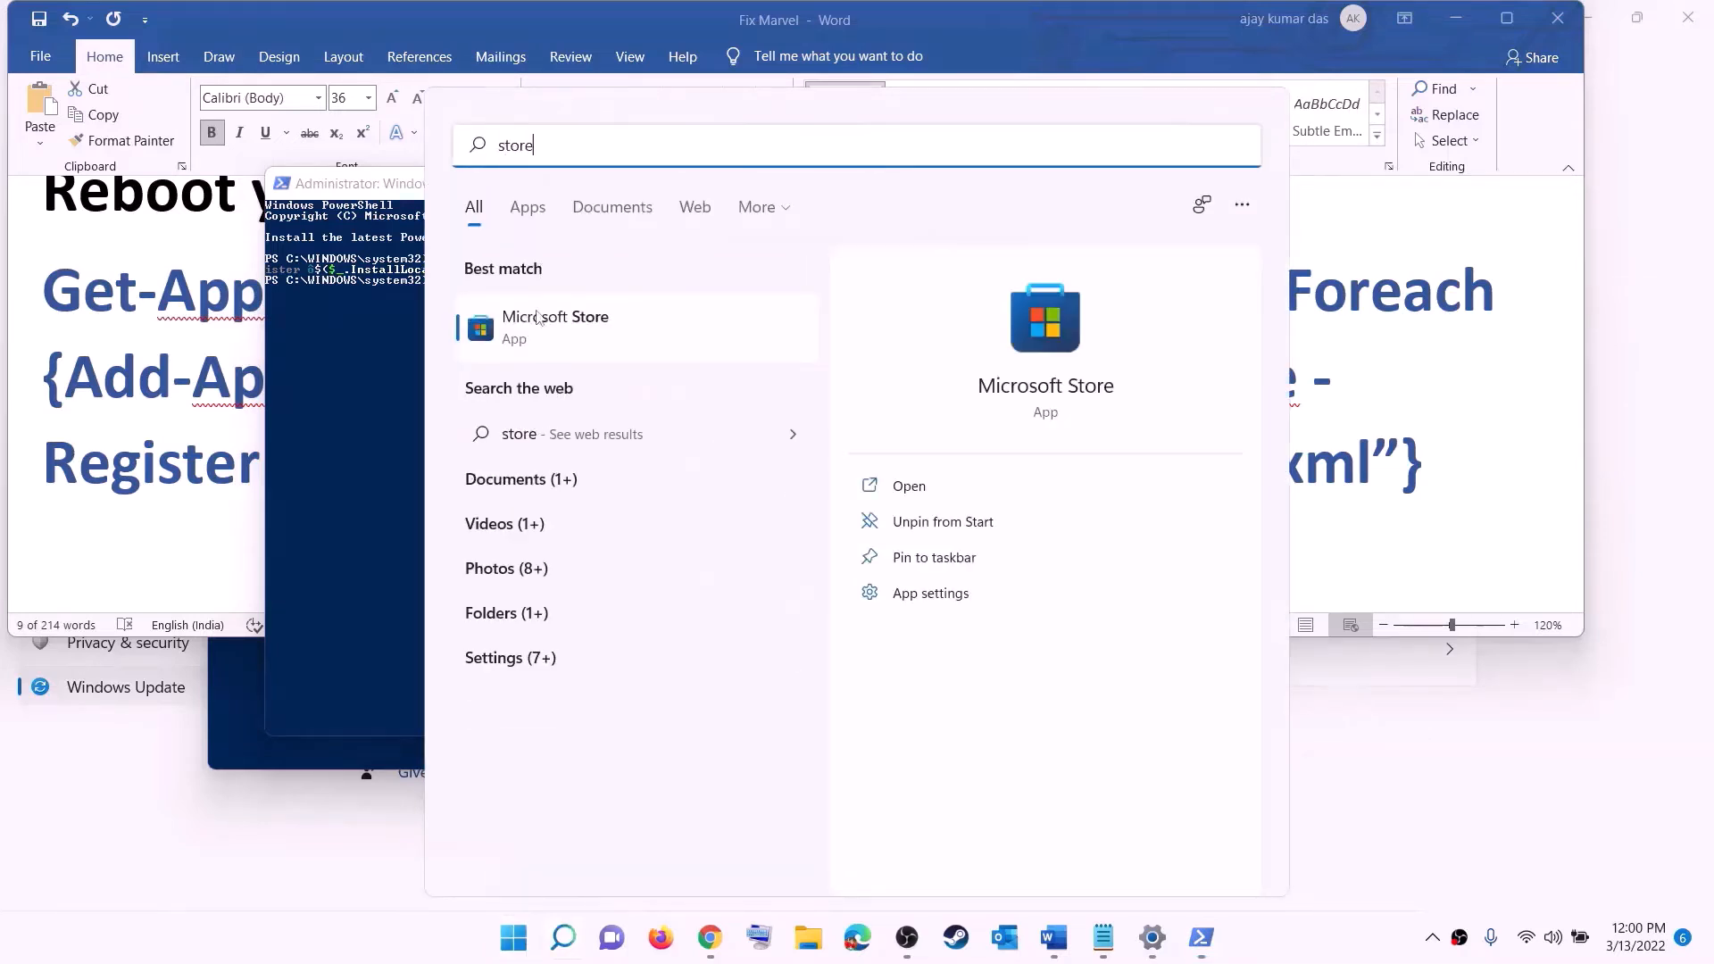
{"action": "left_click", "coordinate": [535, 319]}
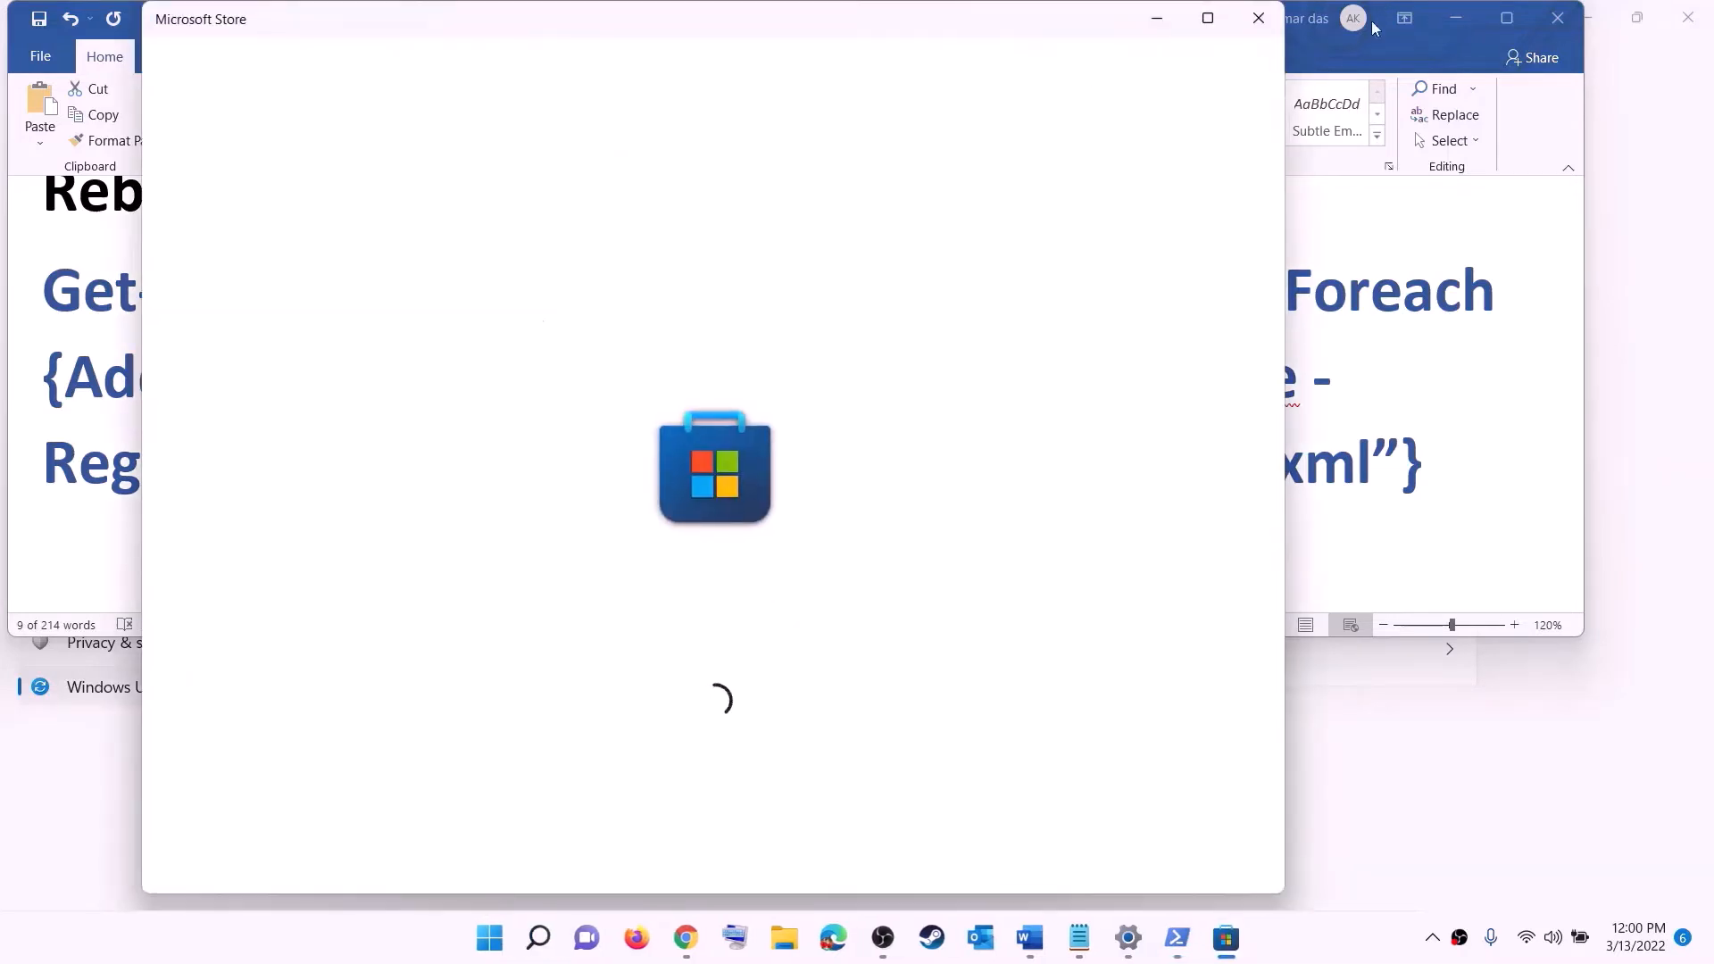
{"action": "left_click", "coordinate": [1207, 18]}
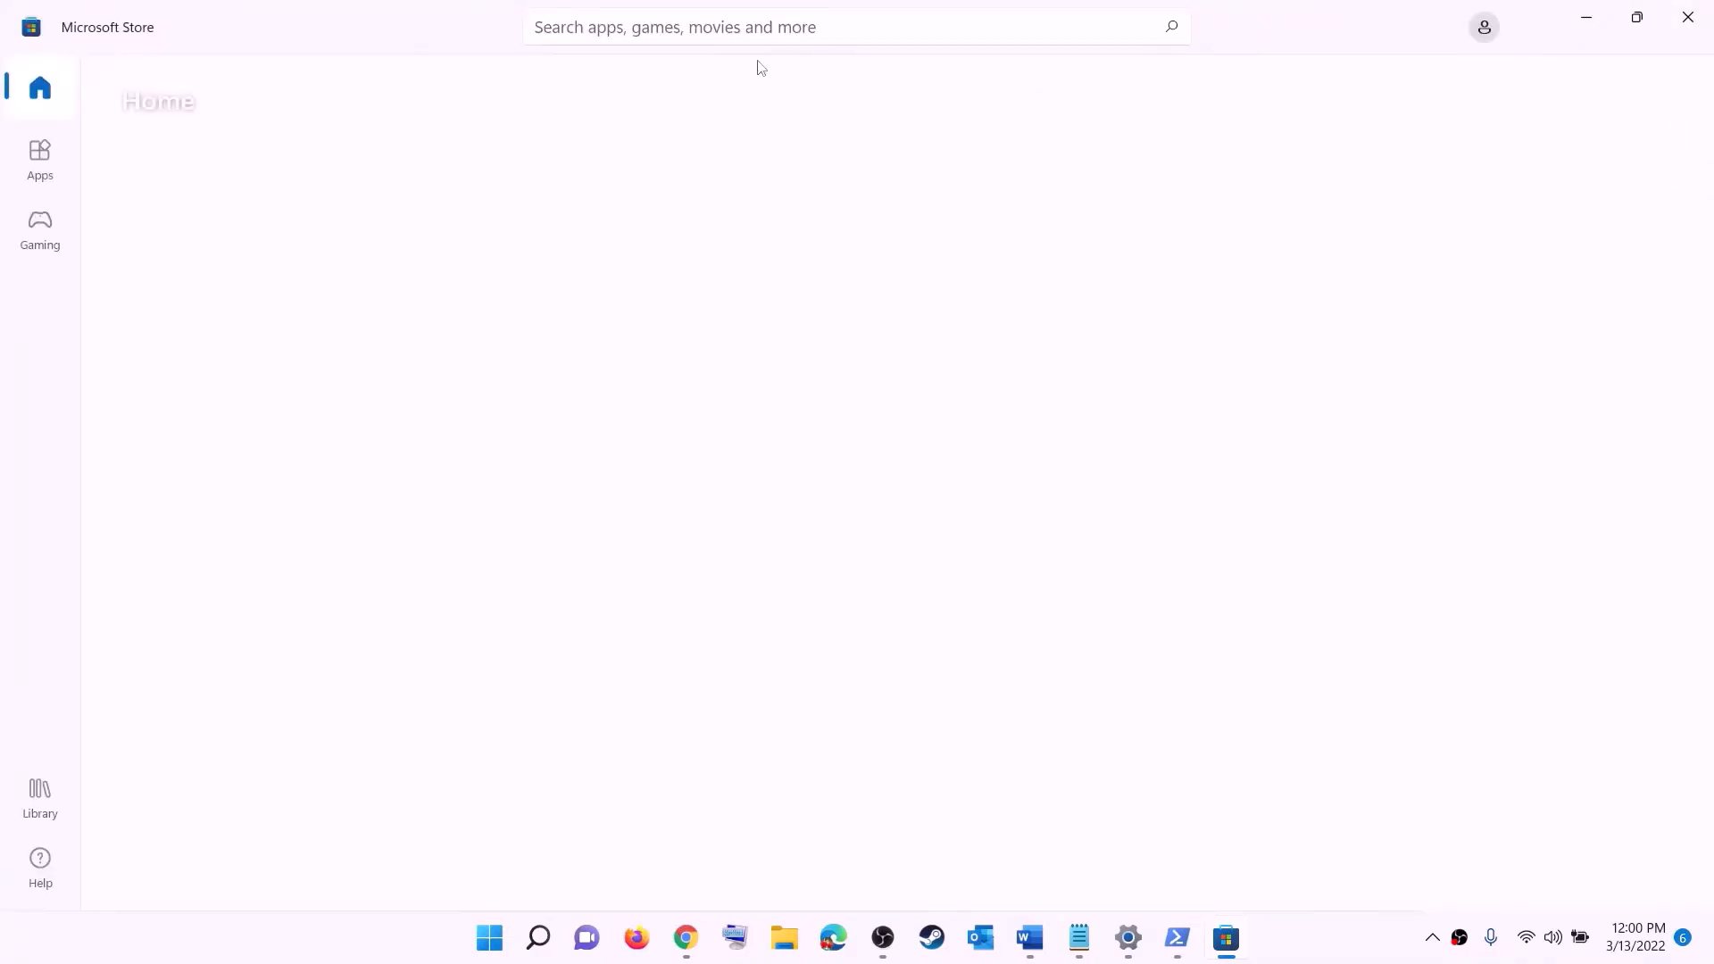
Search the Microsoft Store for "xbox" and open the Xbox app's product page.
{"action": "left_click", "coordinate": [642, 27]}
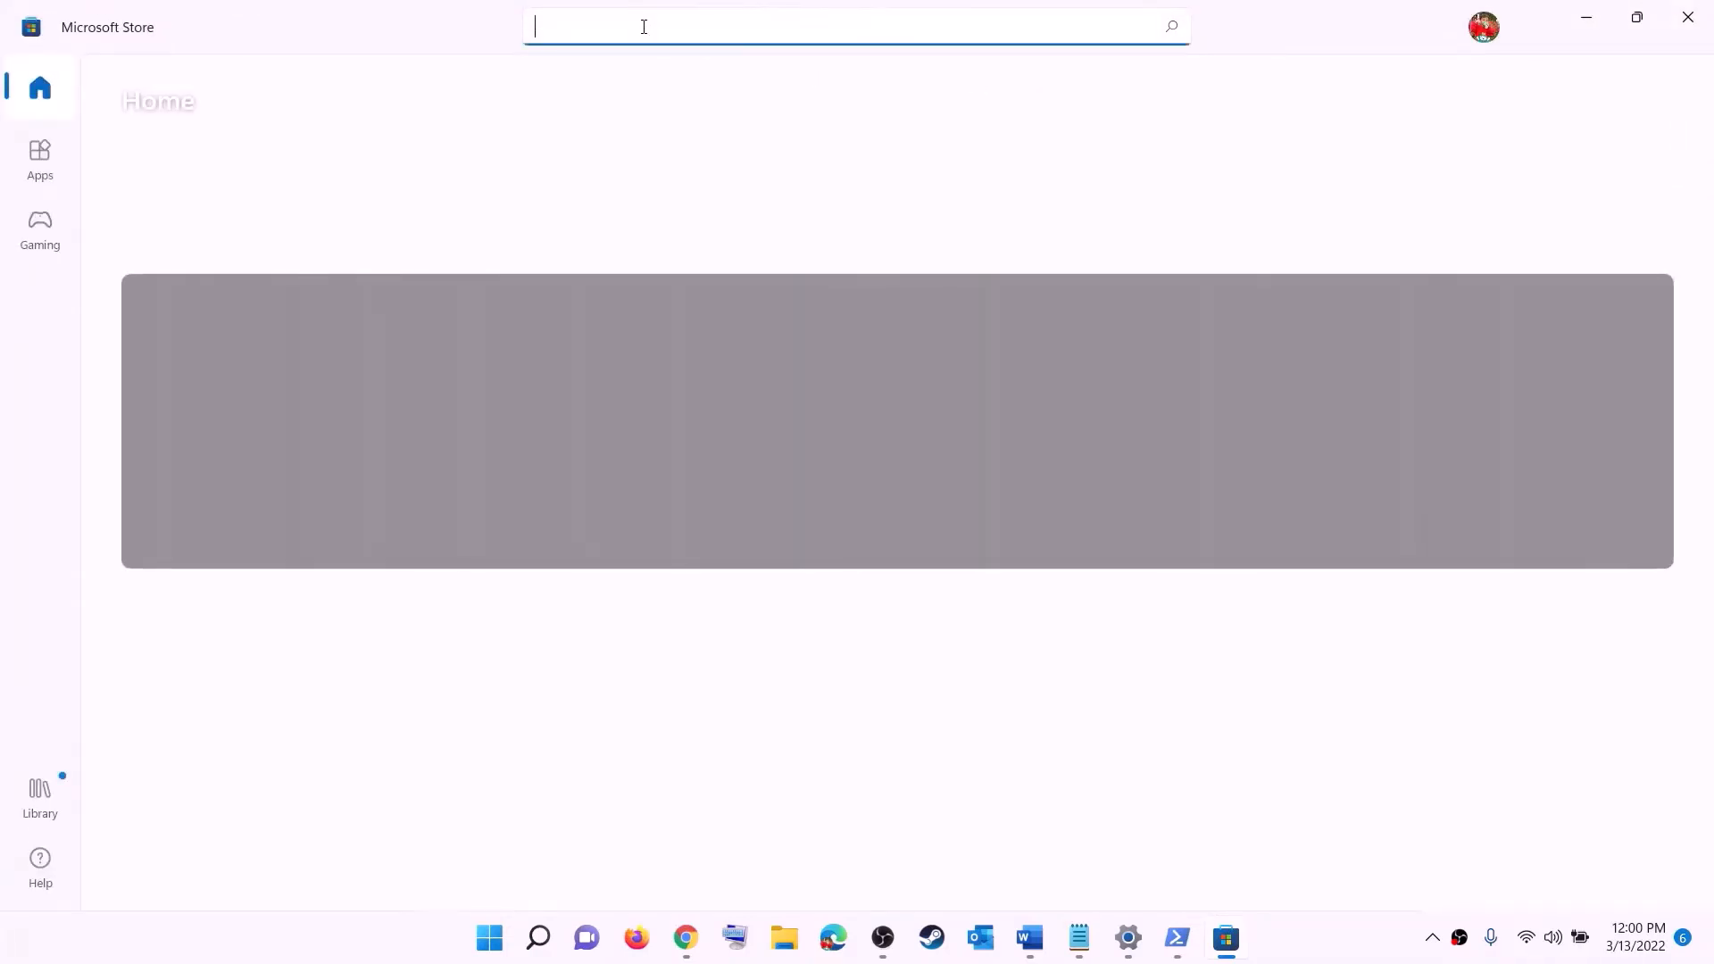
{"action": "type", "text": "xbo"}
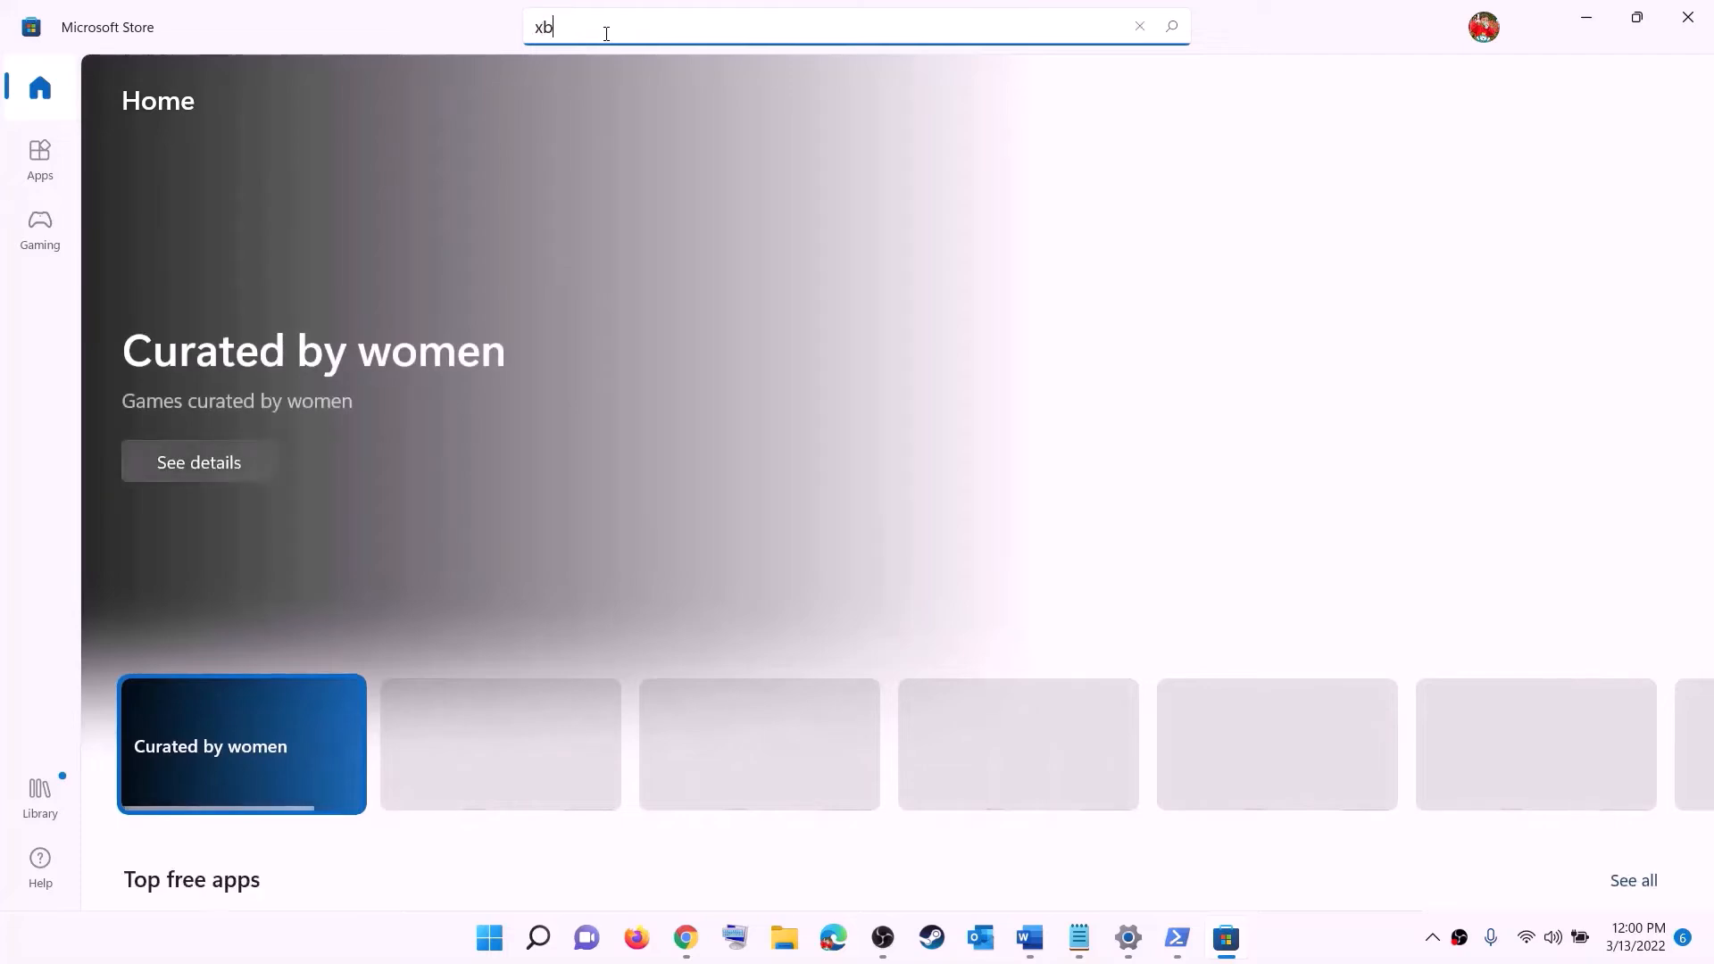
{"action": "type", "text": "x"}
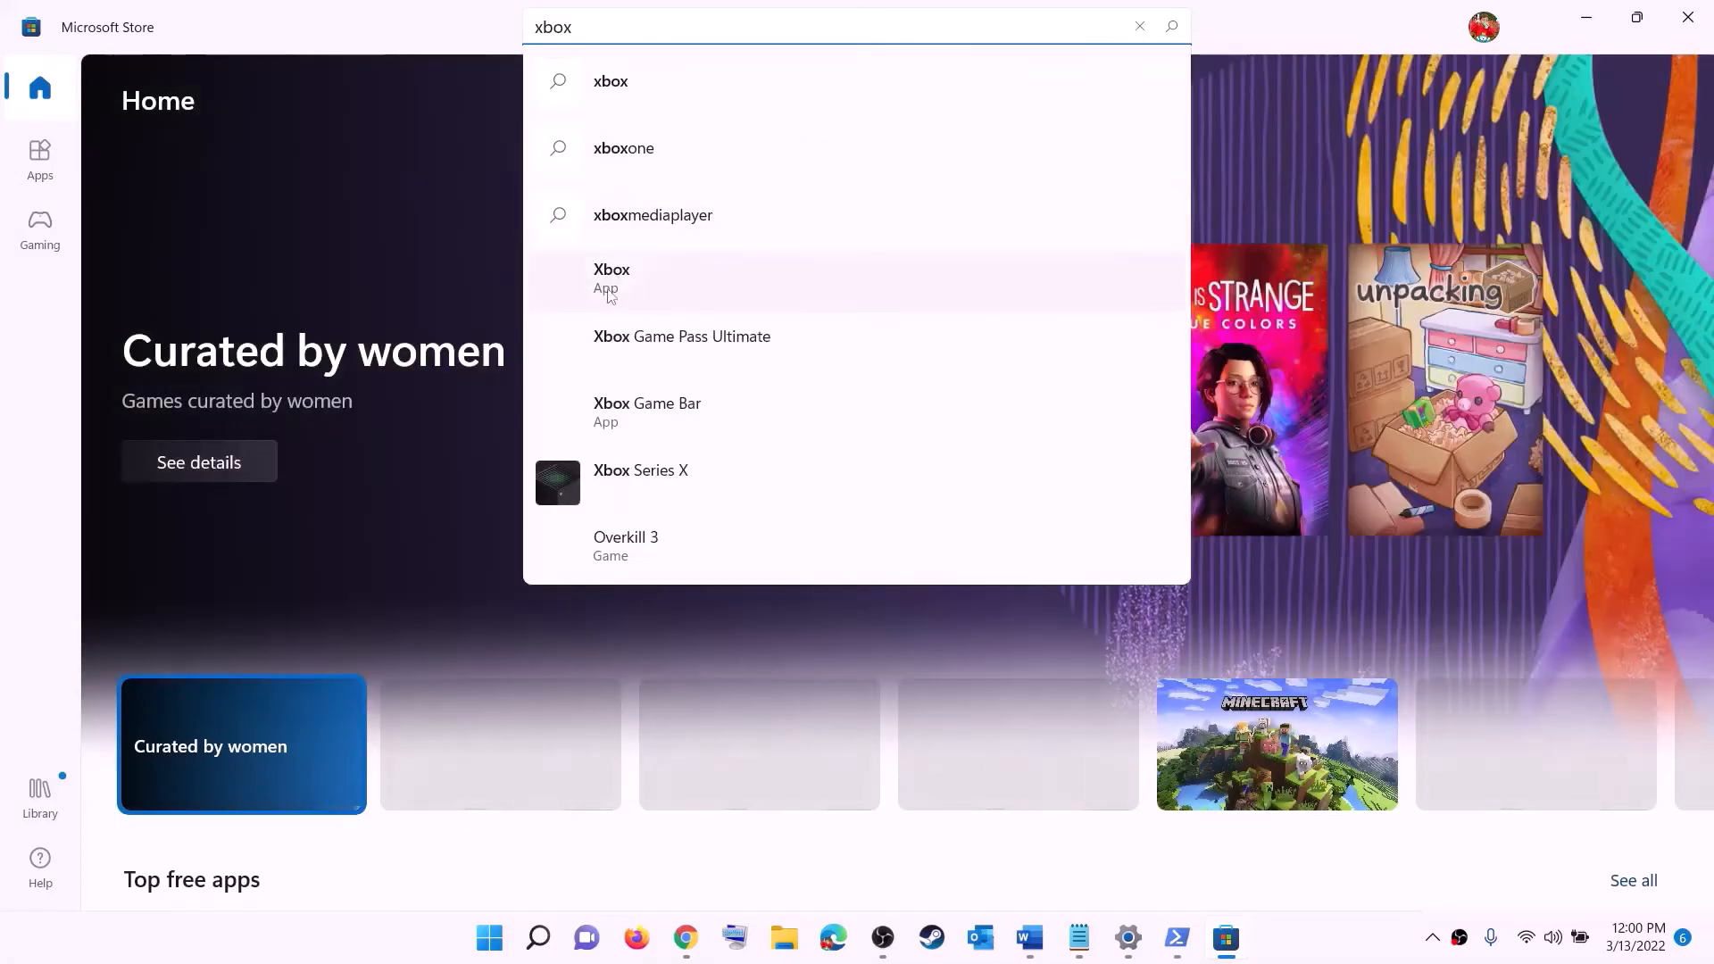
{"action": "left_click", "coordinate": [665, 282]}
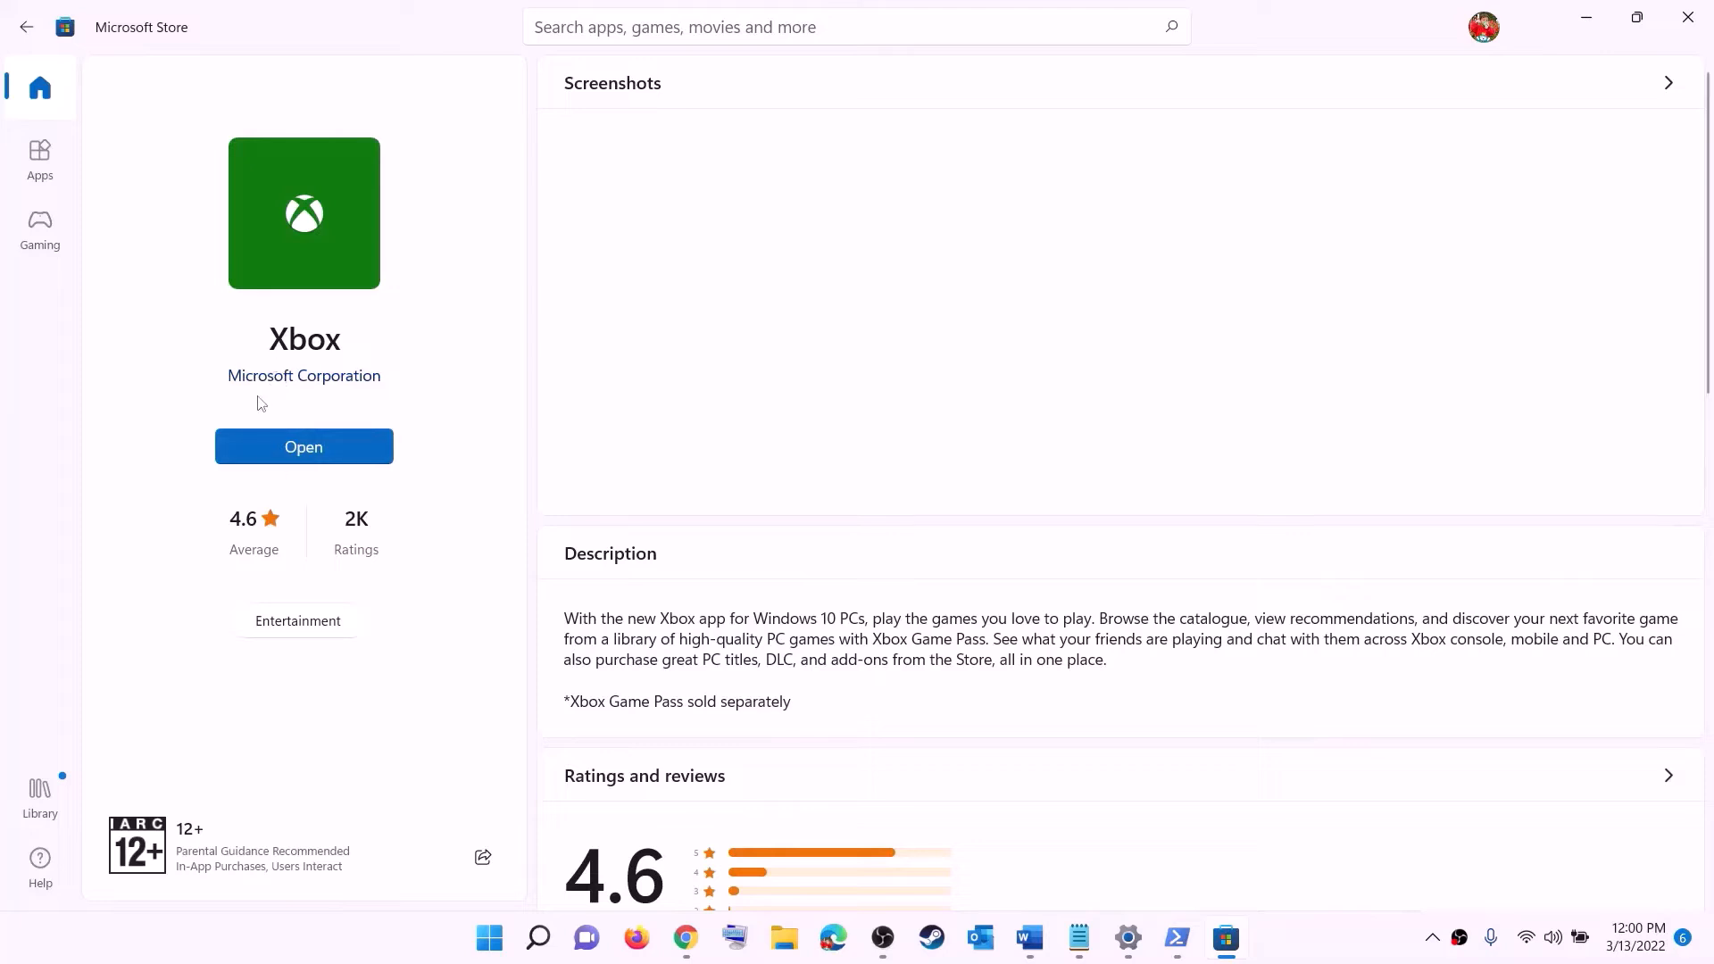
Return to the Word document and read step 12, highlighting the C drive and Different Drive installation advice.
{"action": "left_click", "coordinate": [1031, 938]}
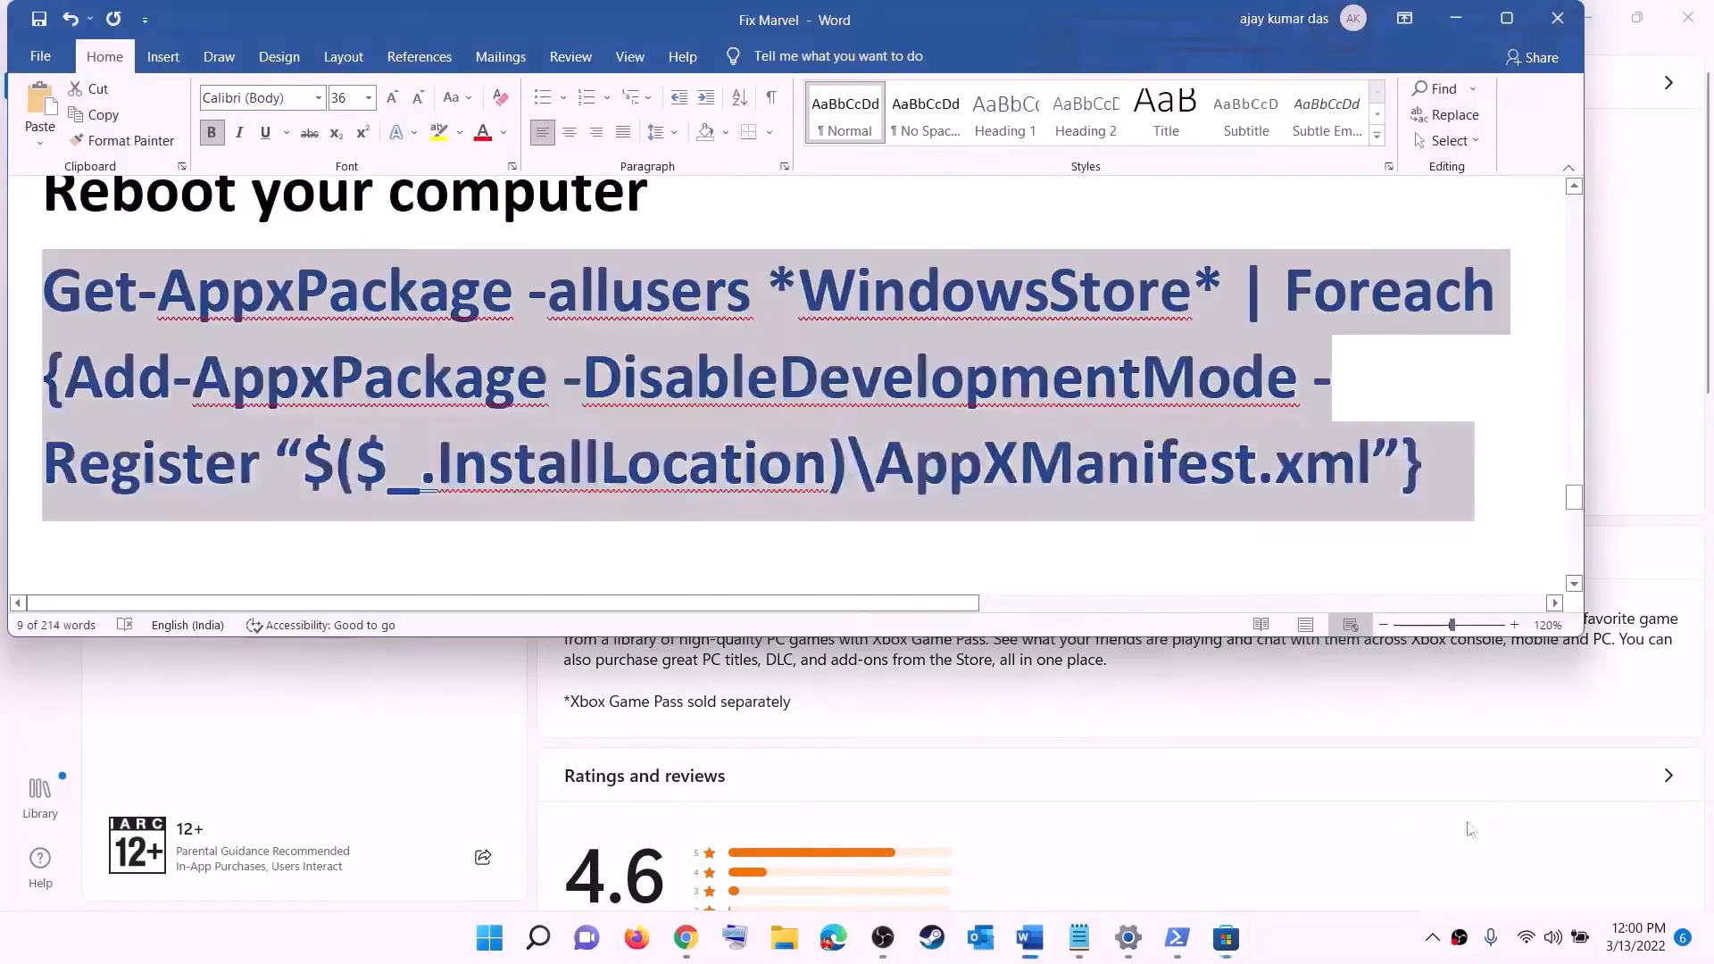
{"action": "scroll", "coordinate": [527, 446], "scroll_direction": "down", "scroll_amount": 5}
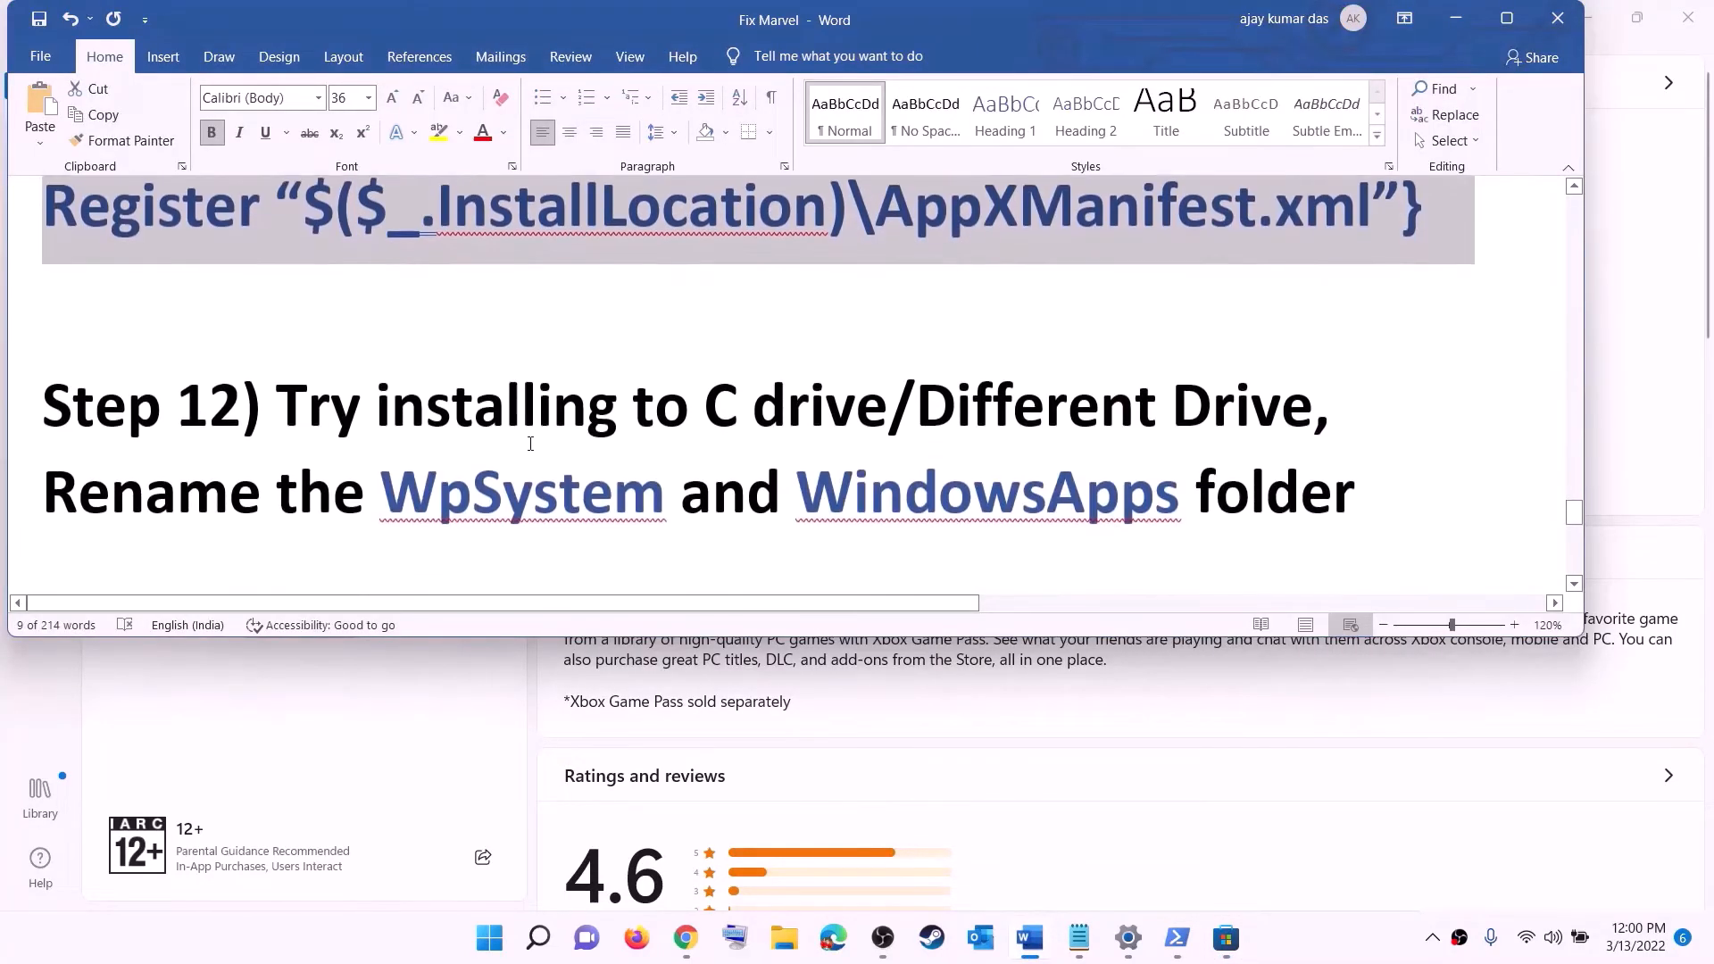
{"action": "left_click_drag", "start_coordinate": [243, 343], "coordinate": [1171, 339]}
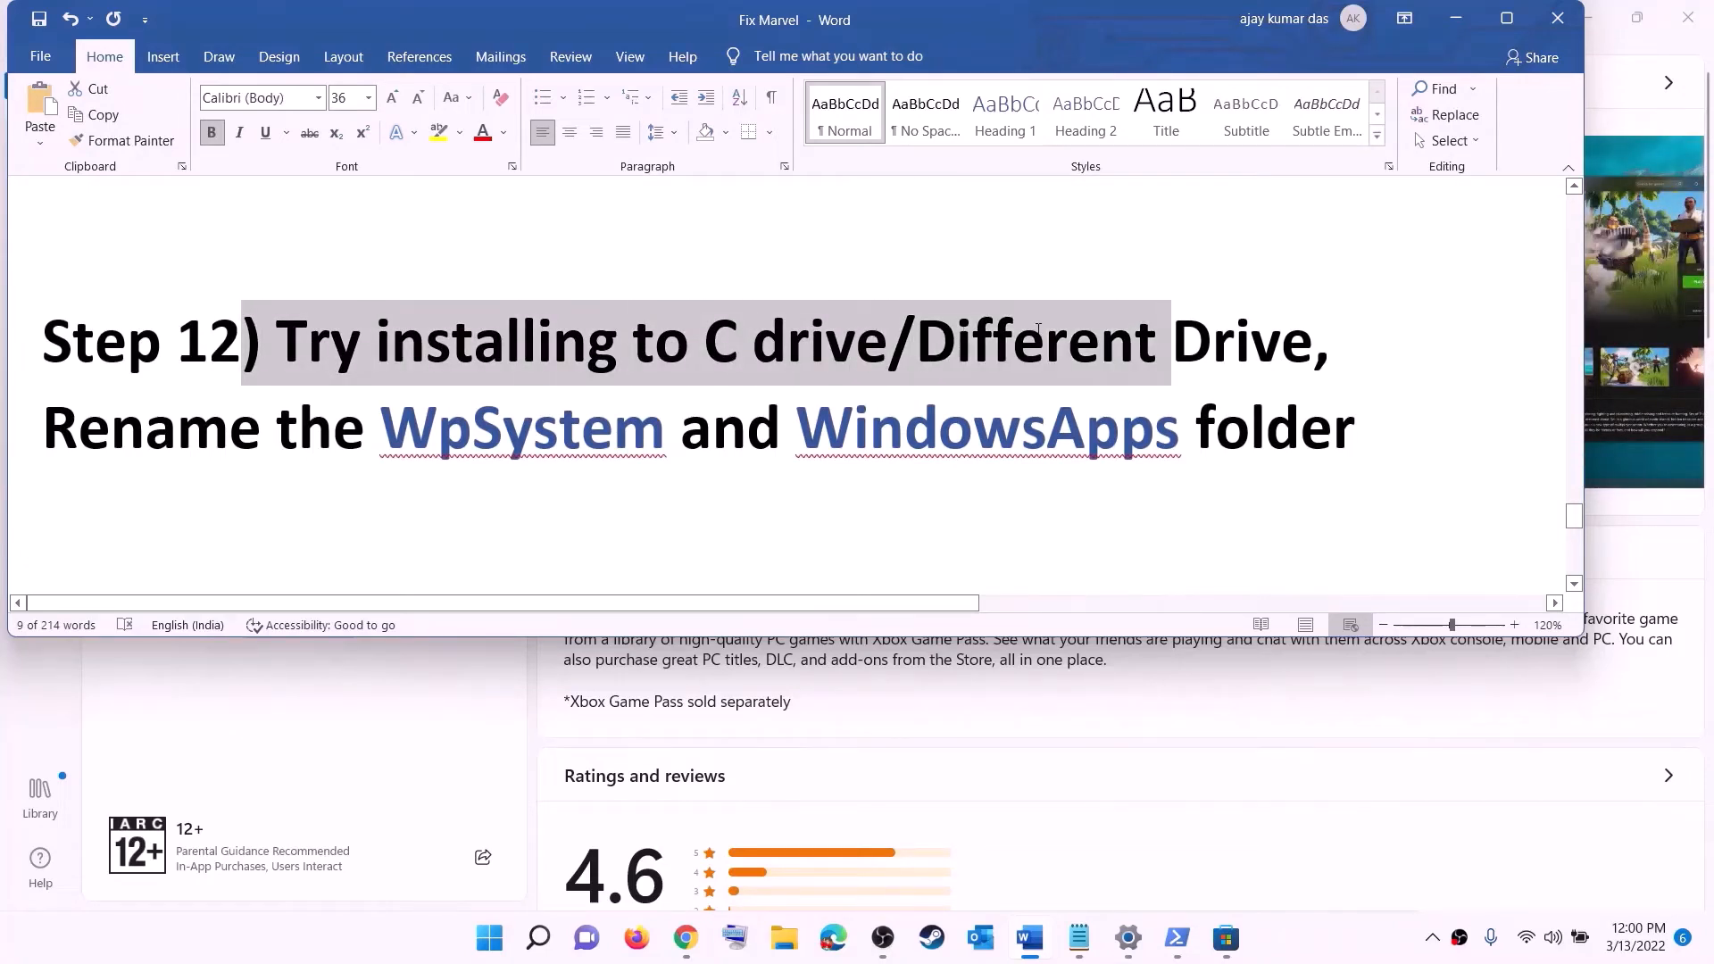
{"action": "left_click", "coordinate": [746, 355]}
{"action": "double_click", "coordinate": [719, 343]}
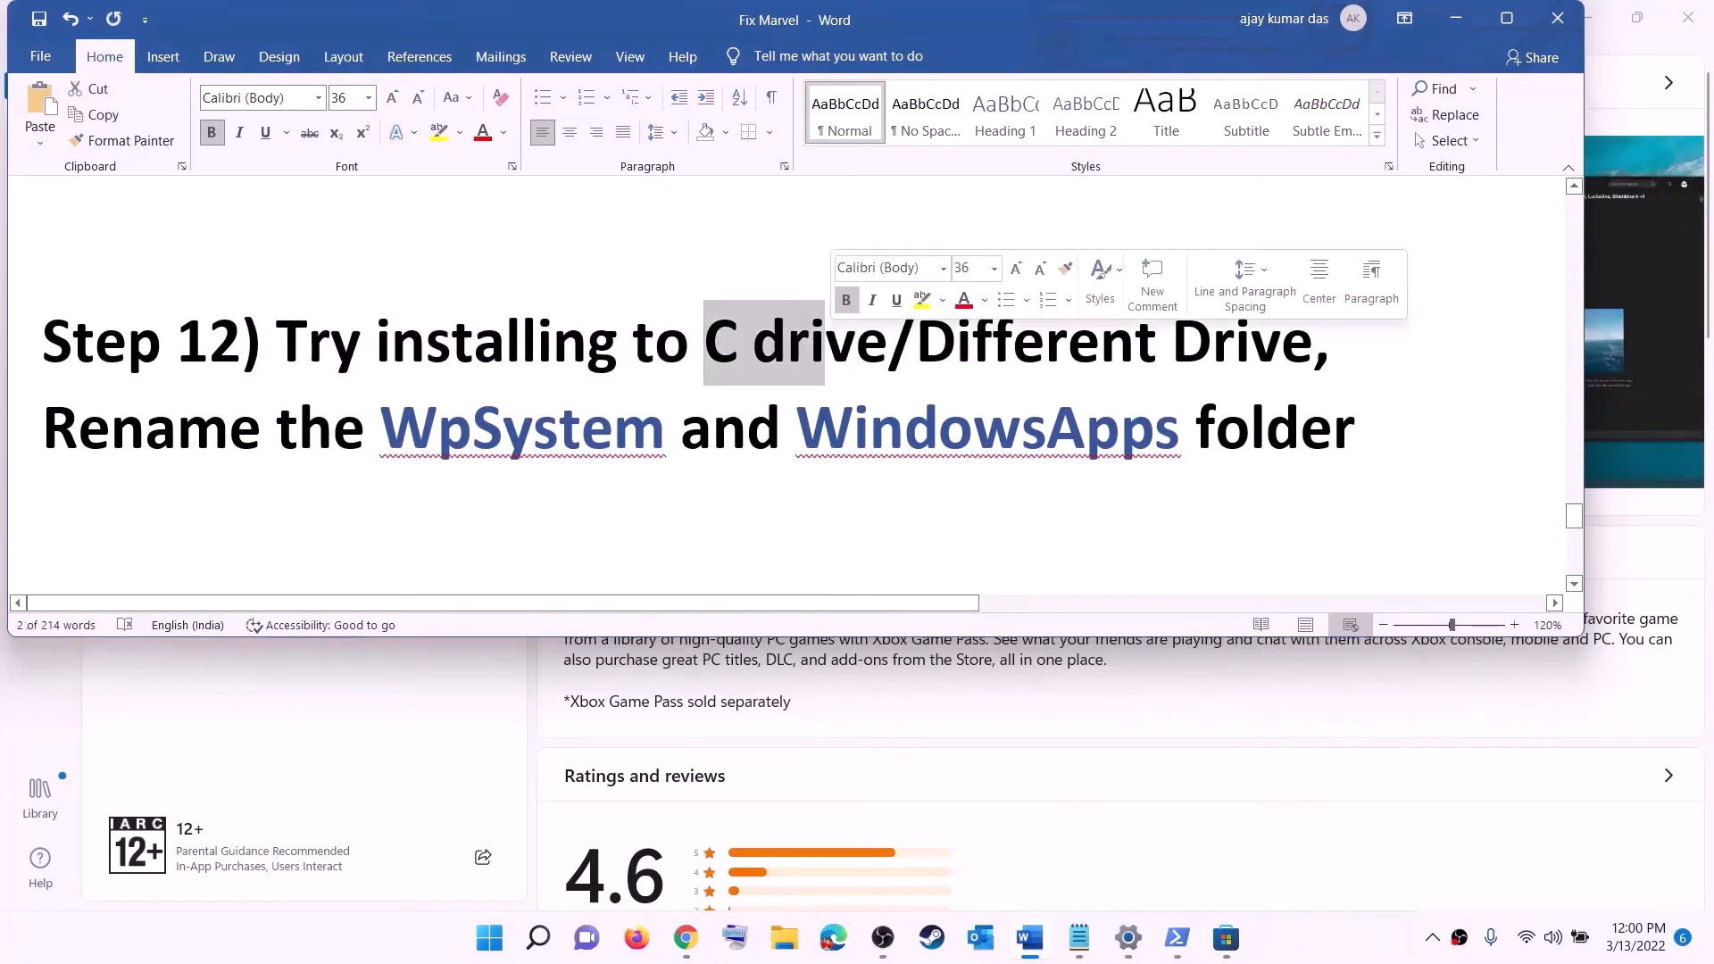
{"action": "left_click_drag", "start_coordinate": [918, 343], "coordinate": [1281, 342]}
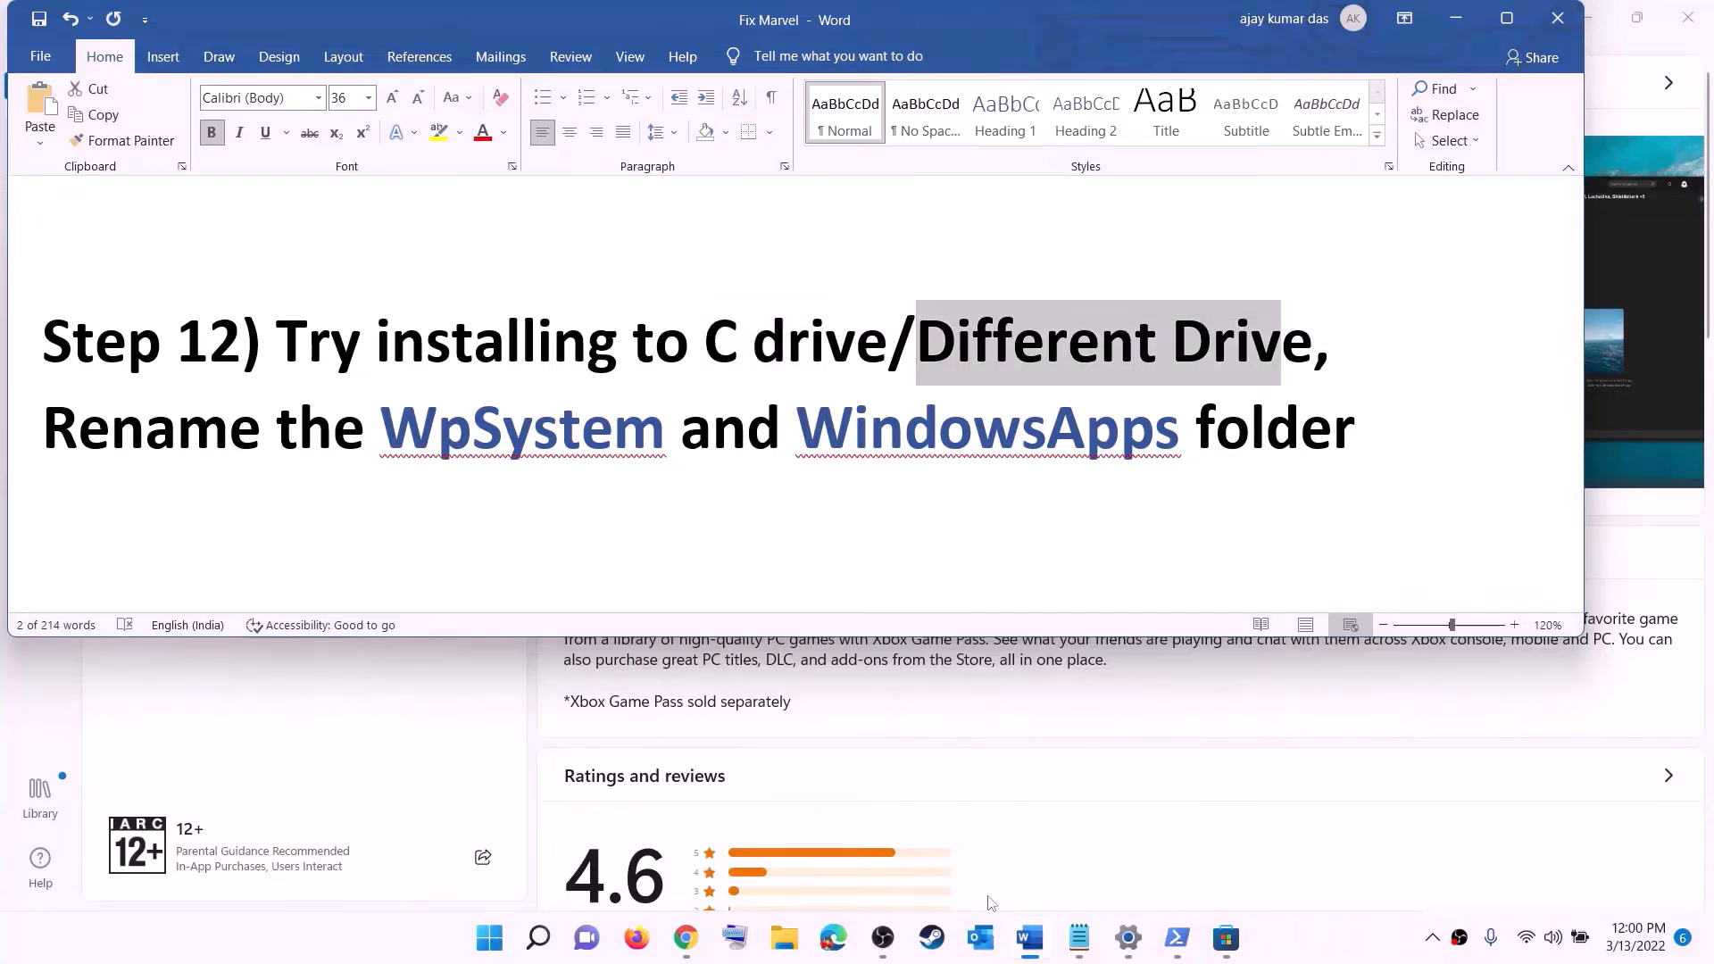
Open the Windows storage settings and show the page for where new content is saved.
{"action": "left_click", "coordinate": [490, 937]}
{"action": "left_click", "coordinate": [803, 375]}
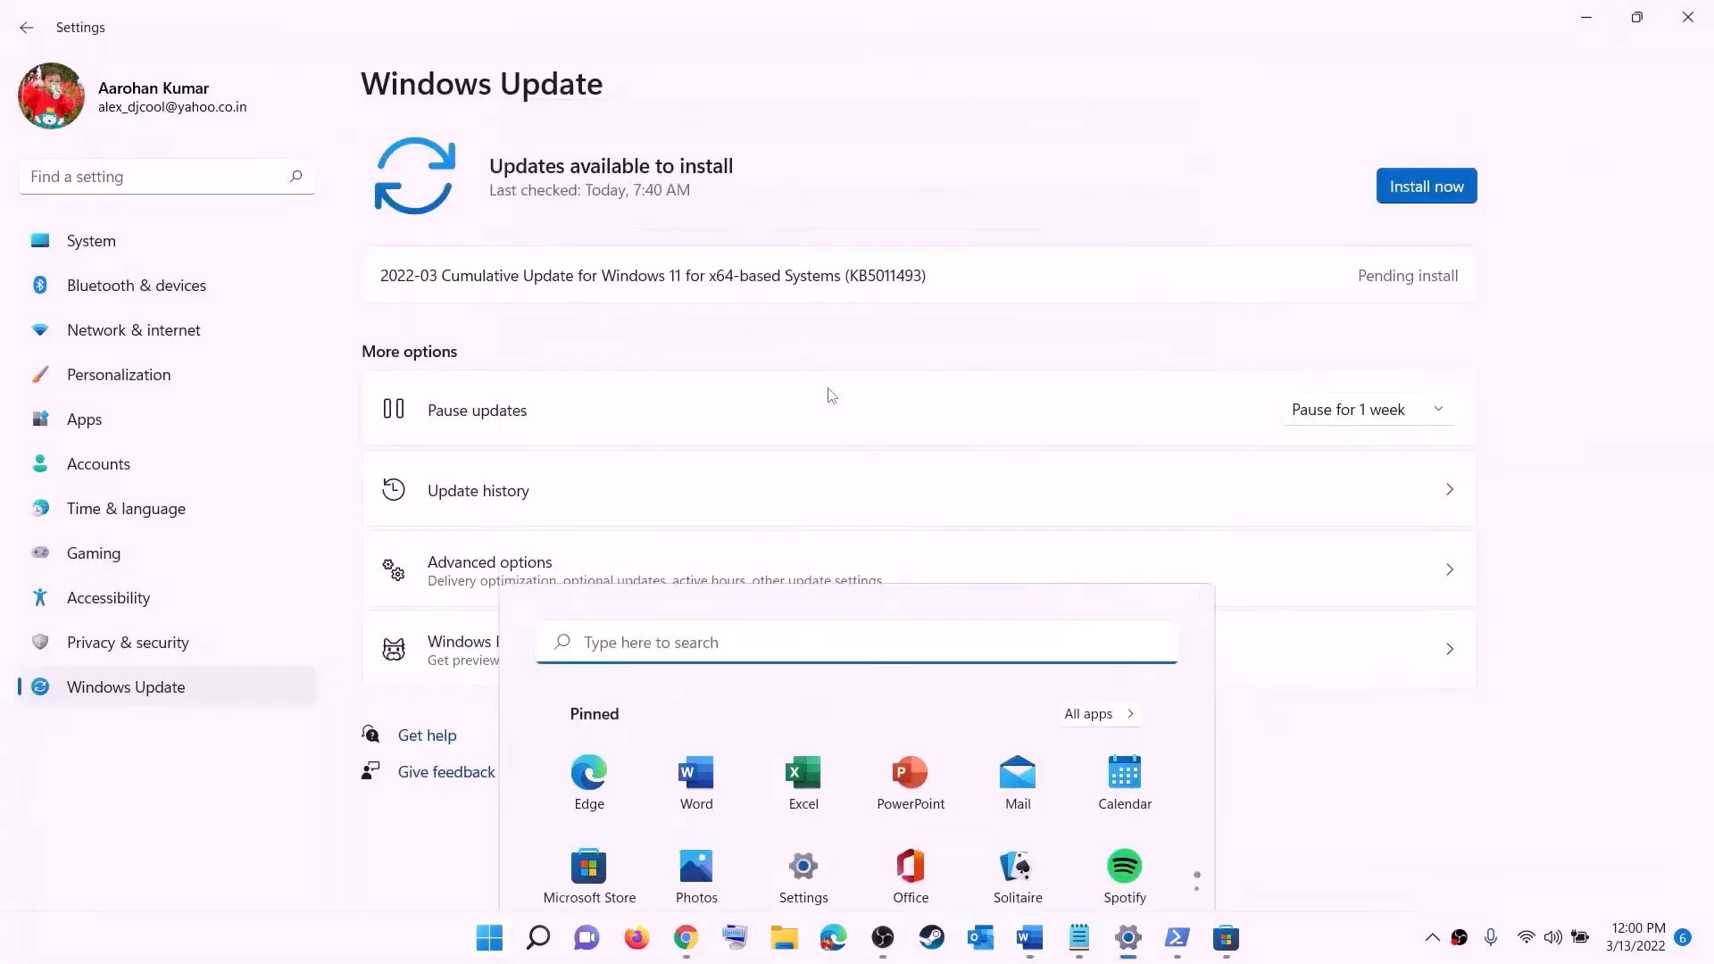
{"action": "left_click", "coordinate": [97, 243]}
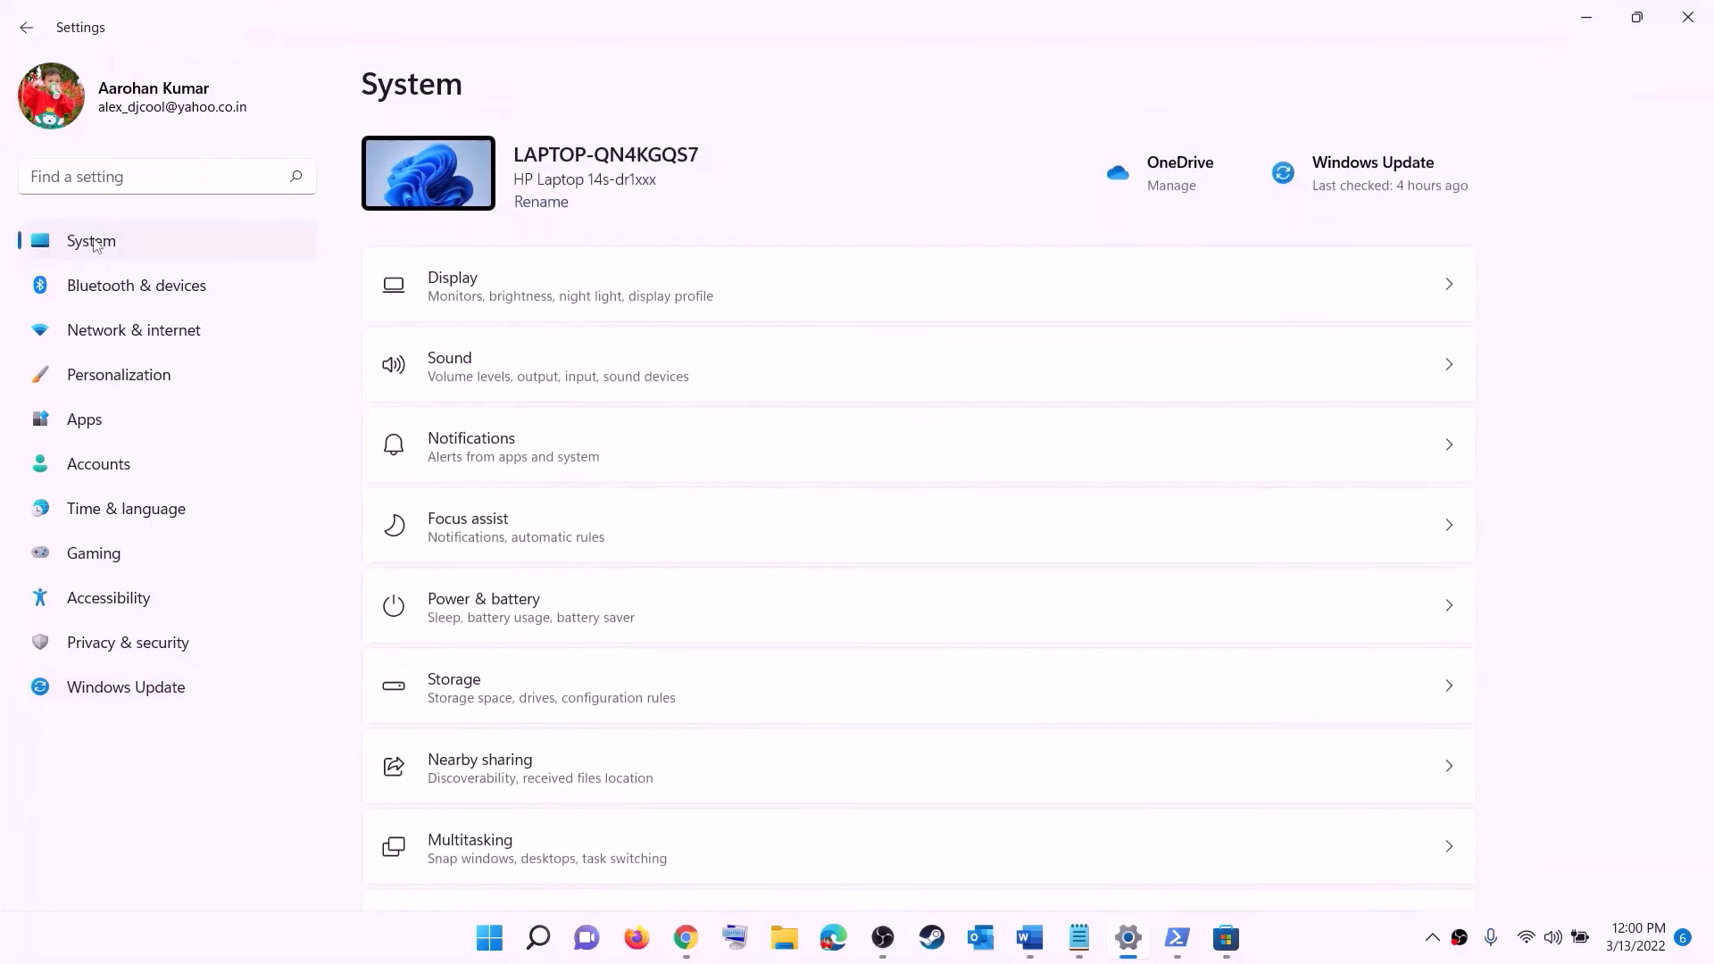
{"action": "scroll", "coordinate": [569, 490], "scroll_direction": "down", "scroll_amount": 3}
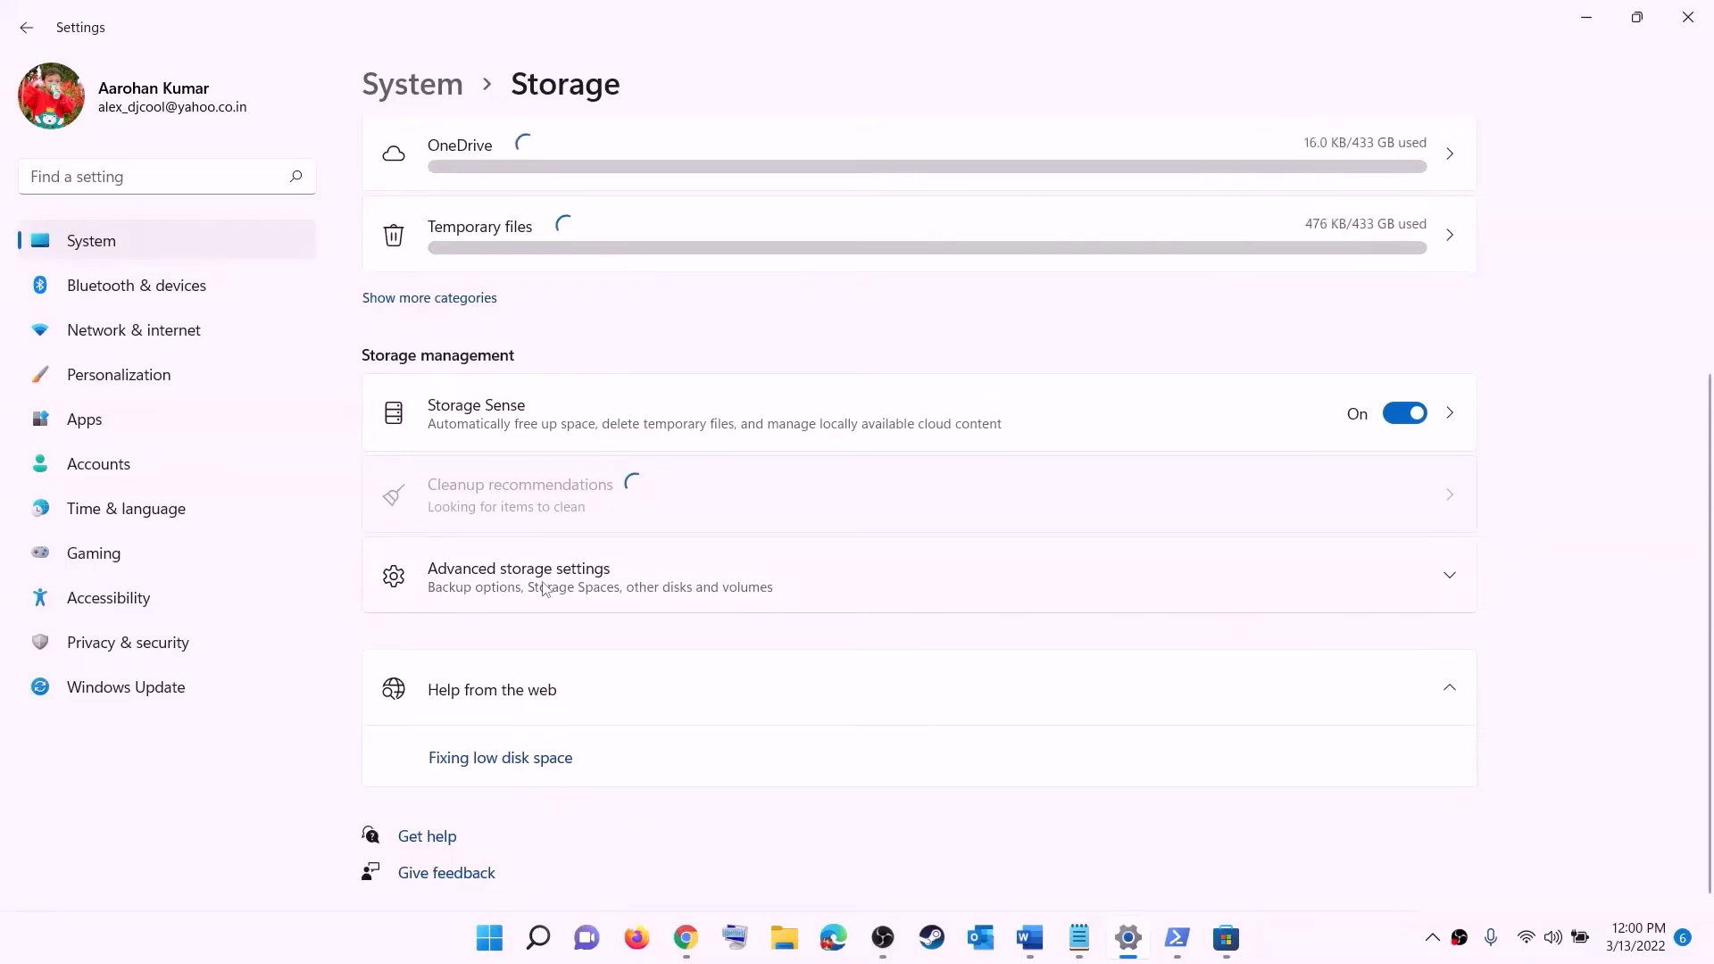
{"action": "left_click", "coordinate": [545, 589]}
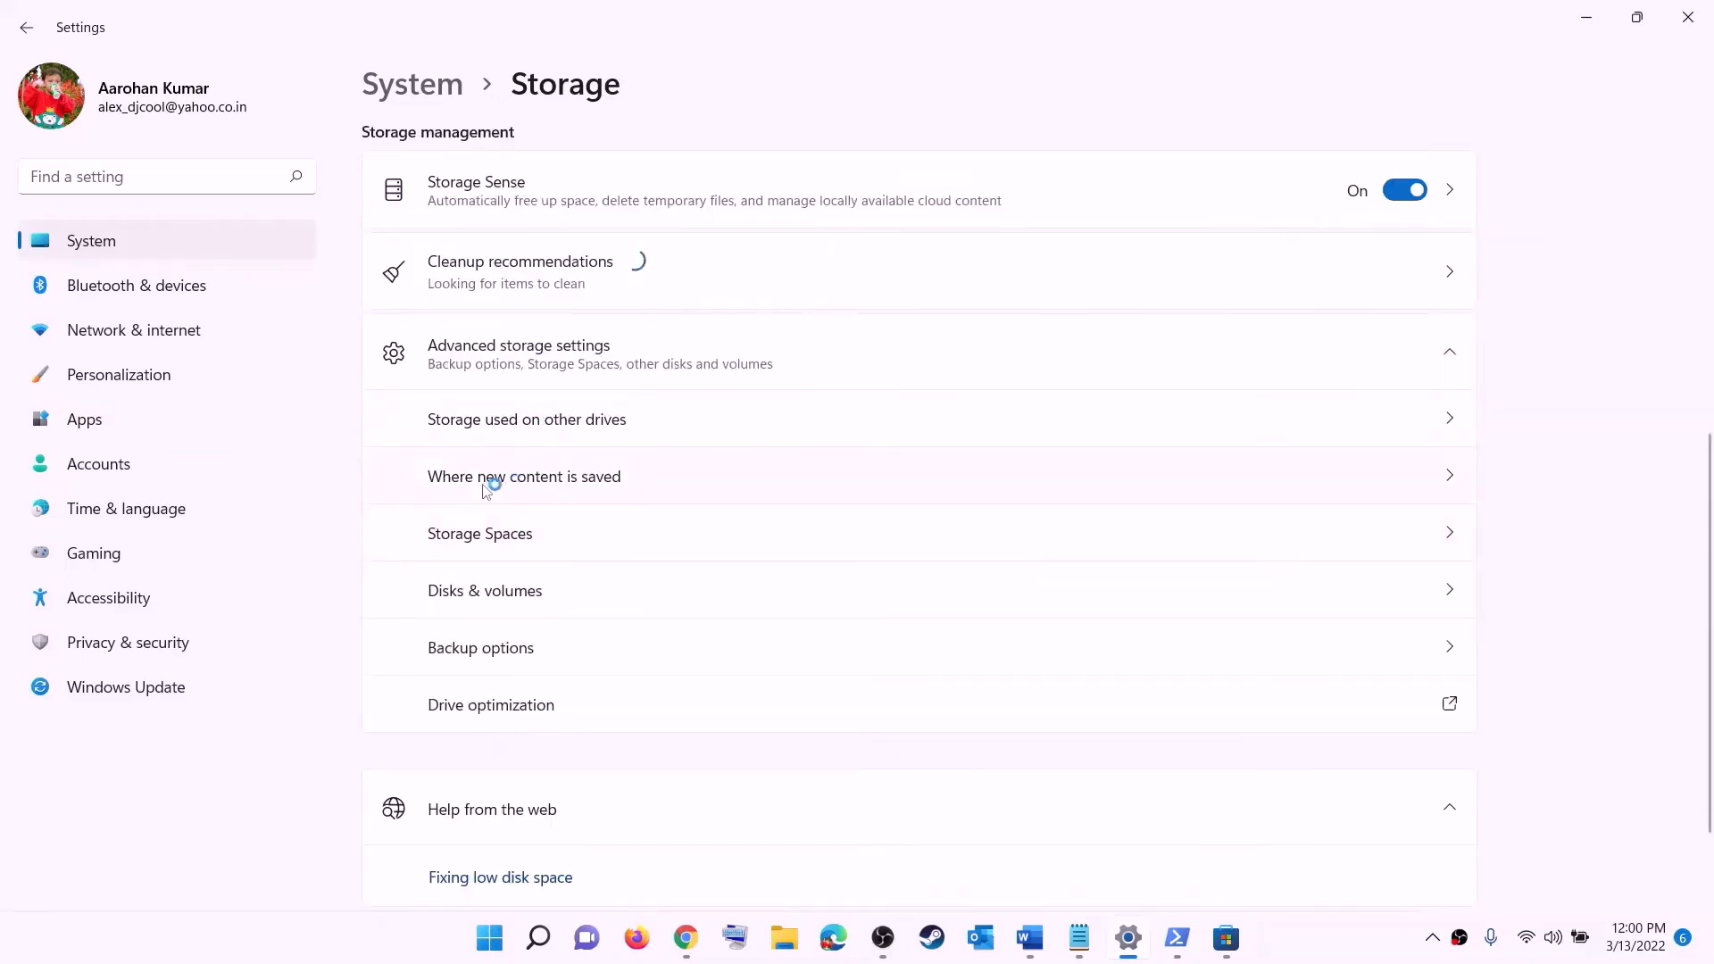
{"action": "left_click", "coordinate": [553, 478]}
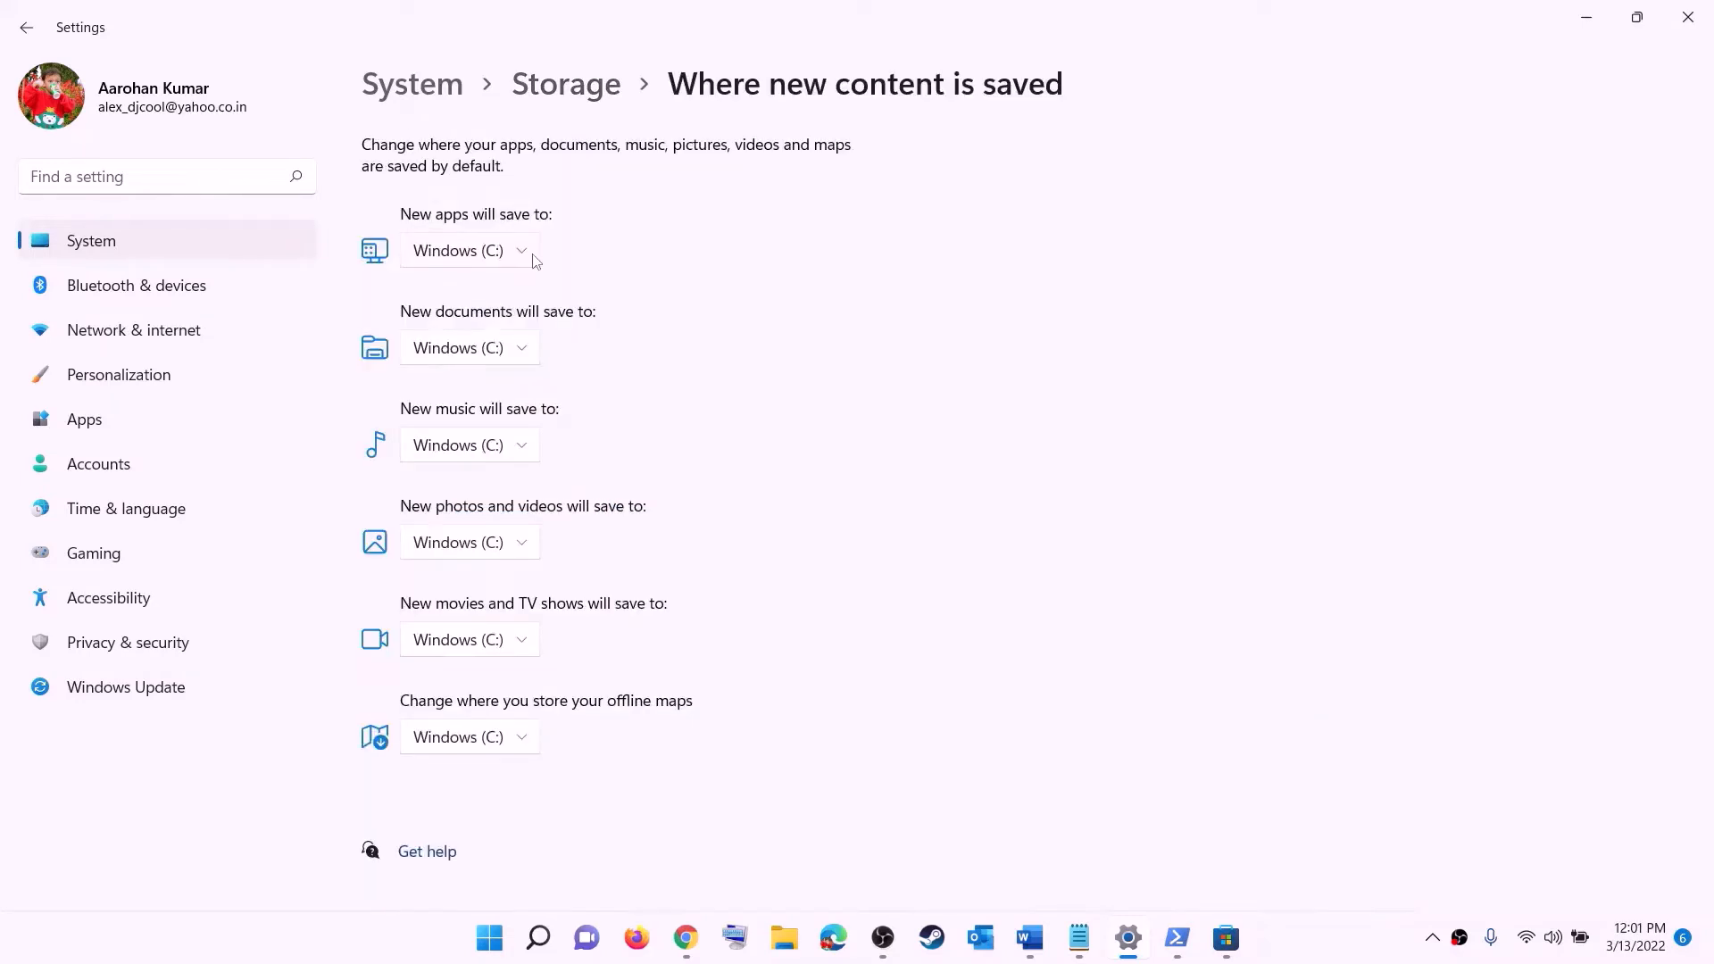
Examine the drive choices for where new apps are saved, then close Settings.
{"action": "left_click", "coordinate": [525, 256]}
{"action": "left_click", "coordinate": [528, 261]}
{"action": "left_click", "coordinate": [525, 256]}
{"action": "left_click", "coordinate": [565, 273]}
{"action": "left_click", "coordinate": [525, 258]}
{"action": "left_click", "coordinate": [553, 251]}
{"action": "left_click", "coordinate": [513, 257]}
{"action": "left_click", "coordinate": [598, 259]}
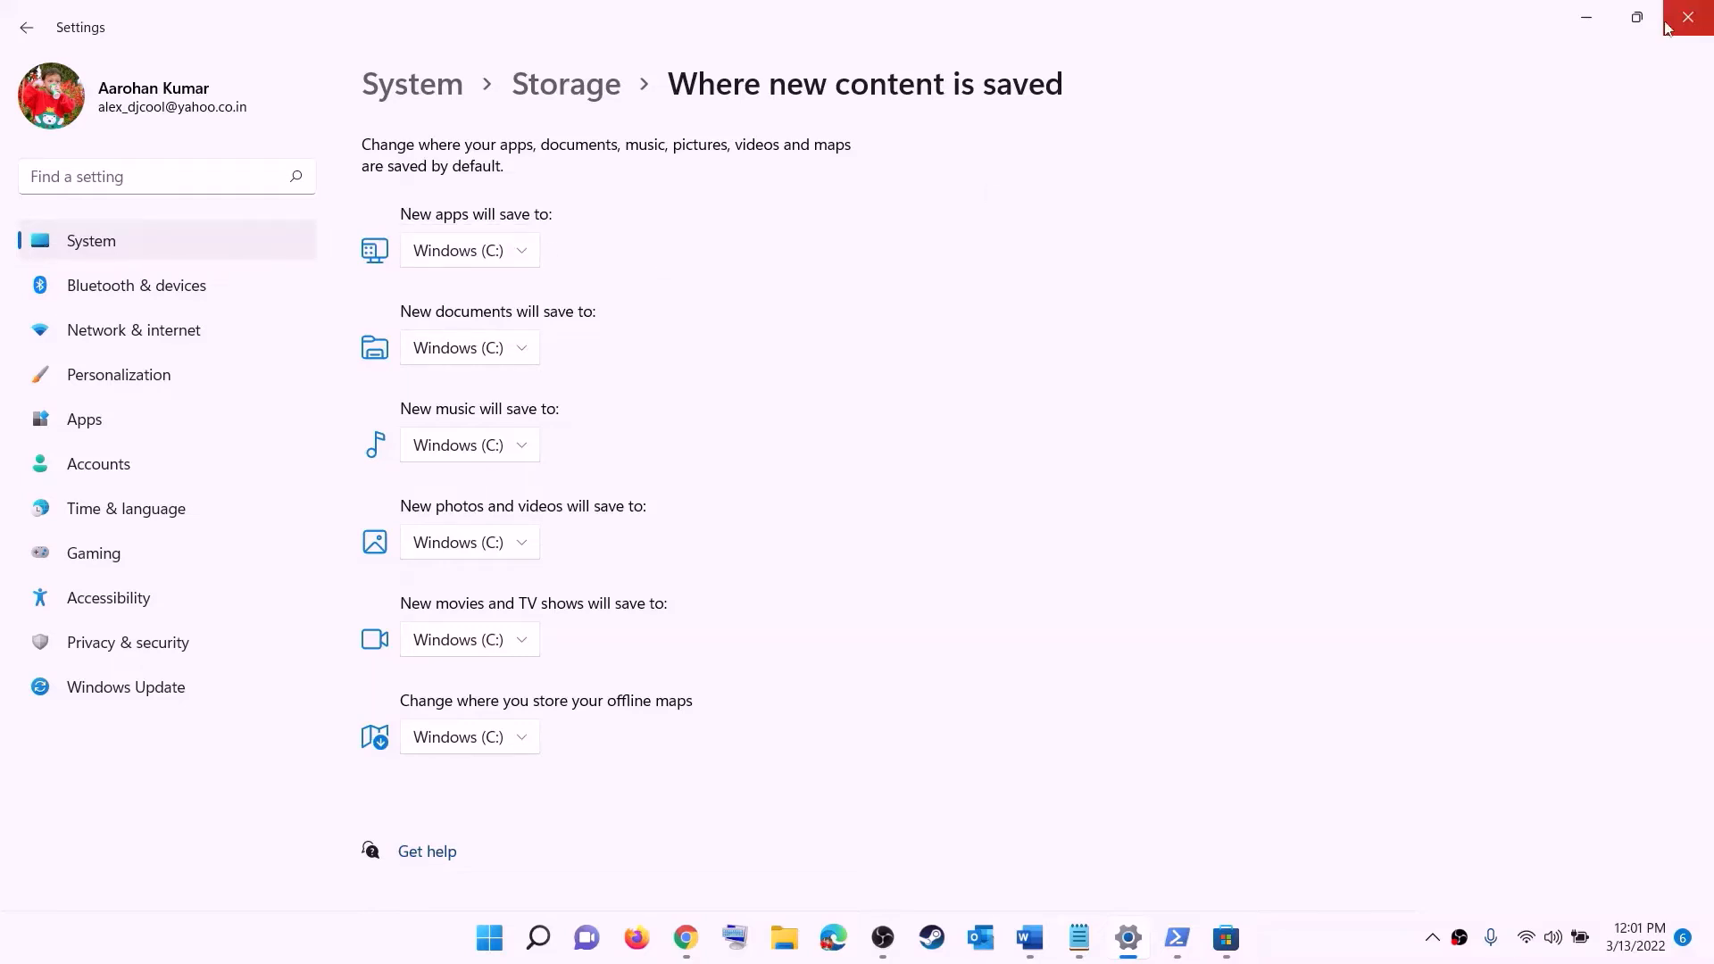
{"action": "left_click", "coordinate": [1686, 17]}
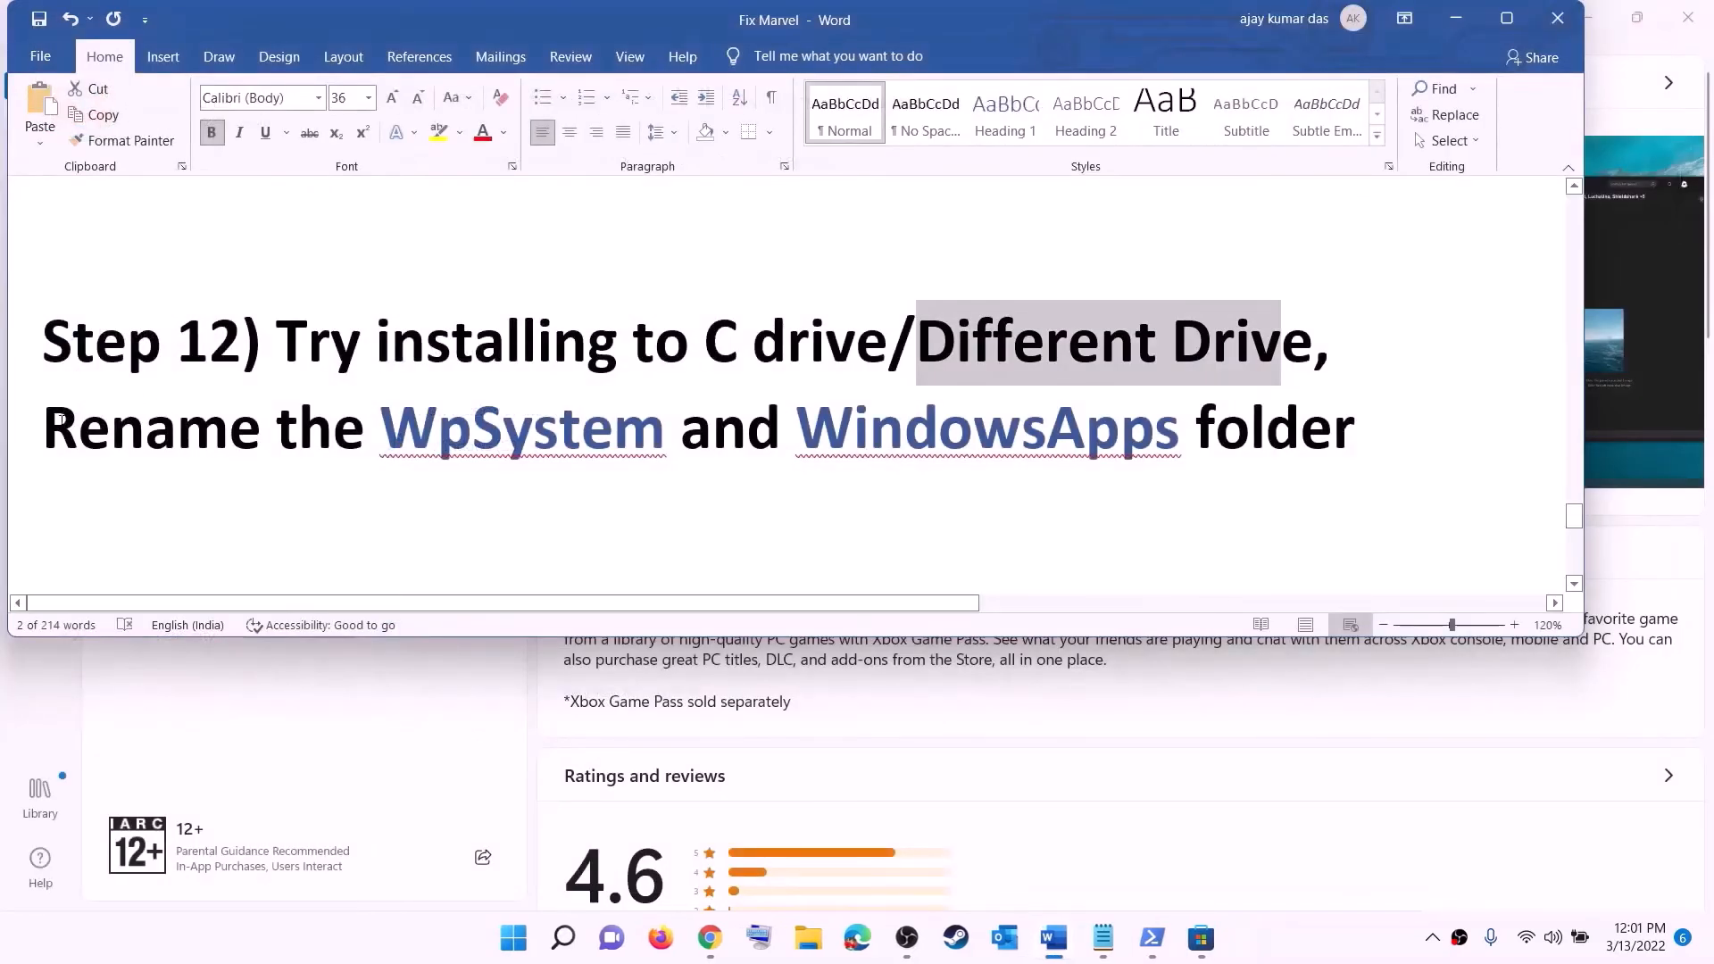
Highlight the folder-renaming line of step 12 in Word, then switch to File Explorer and locate WpSystem on New Volume (D:).
{"action": "left_click_drag", "start_coordinate": [60, 417], "coordinate": [1355, 430]}
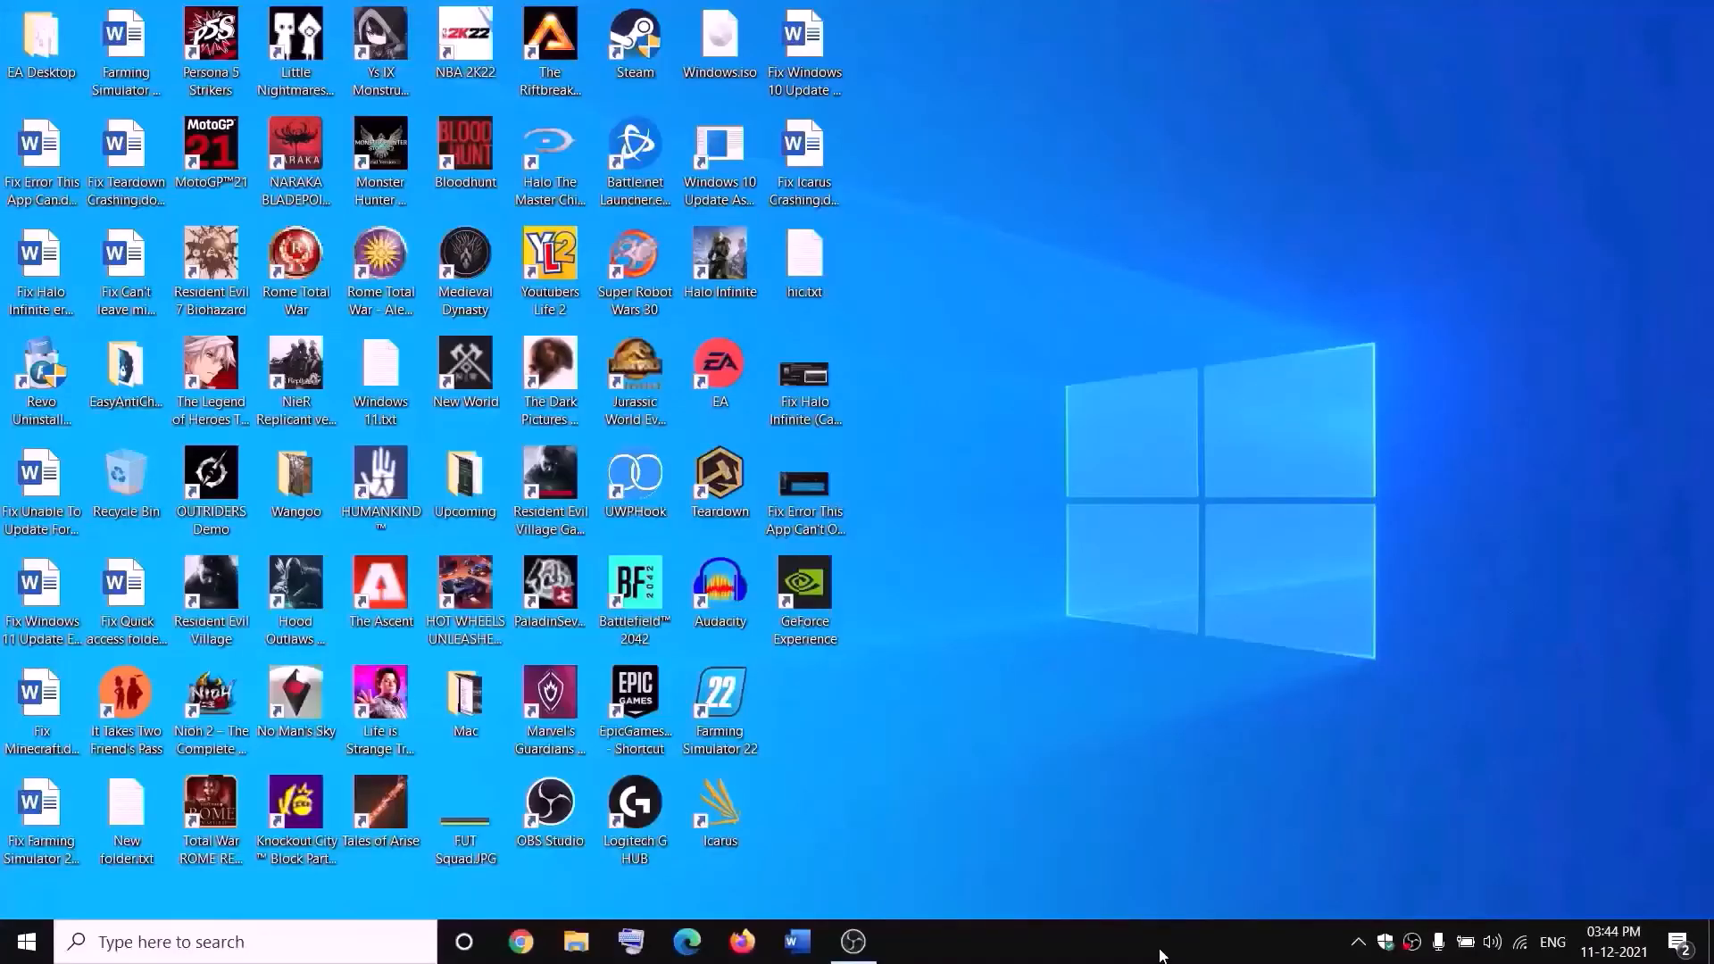
{"action": "left_click", "coordinate": [576, 941]}
{"action": "left_click", "coordinate": [80, 451]}
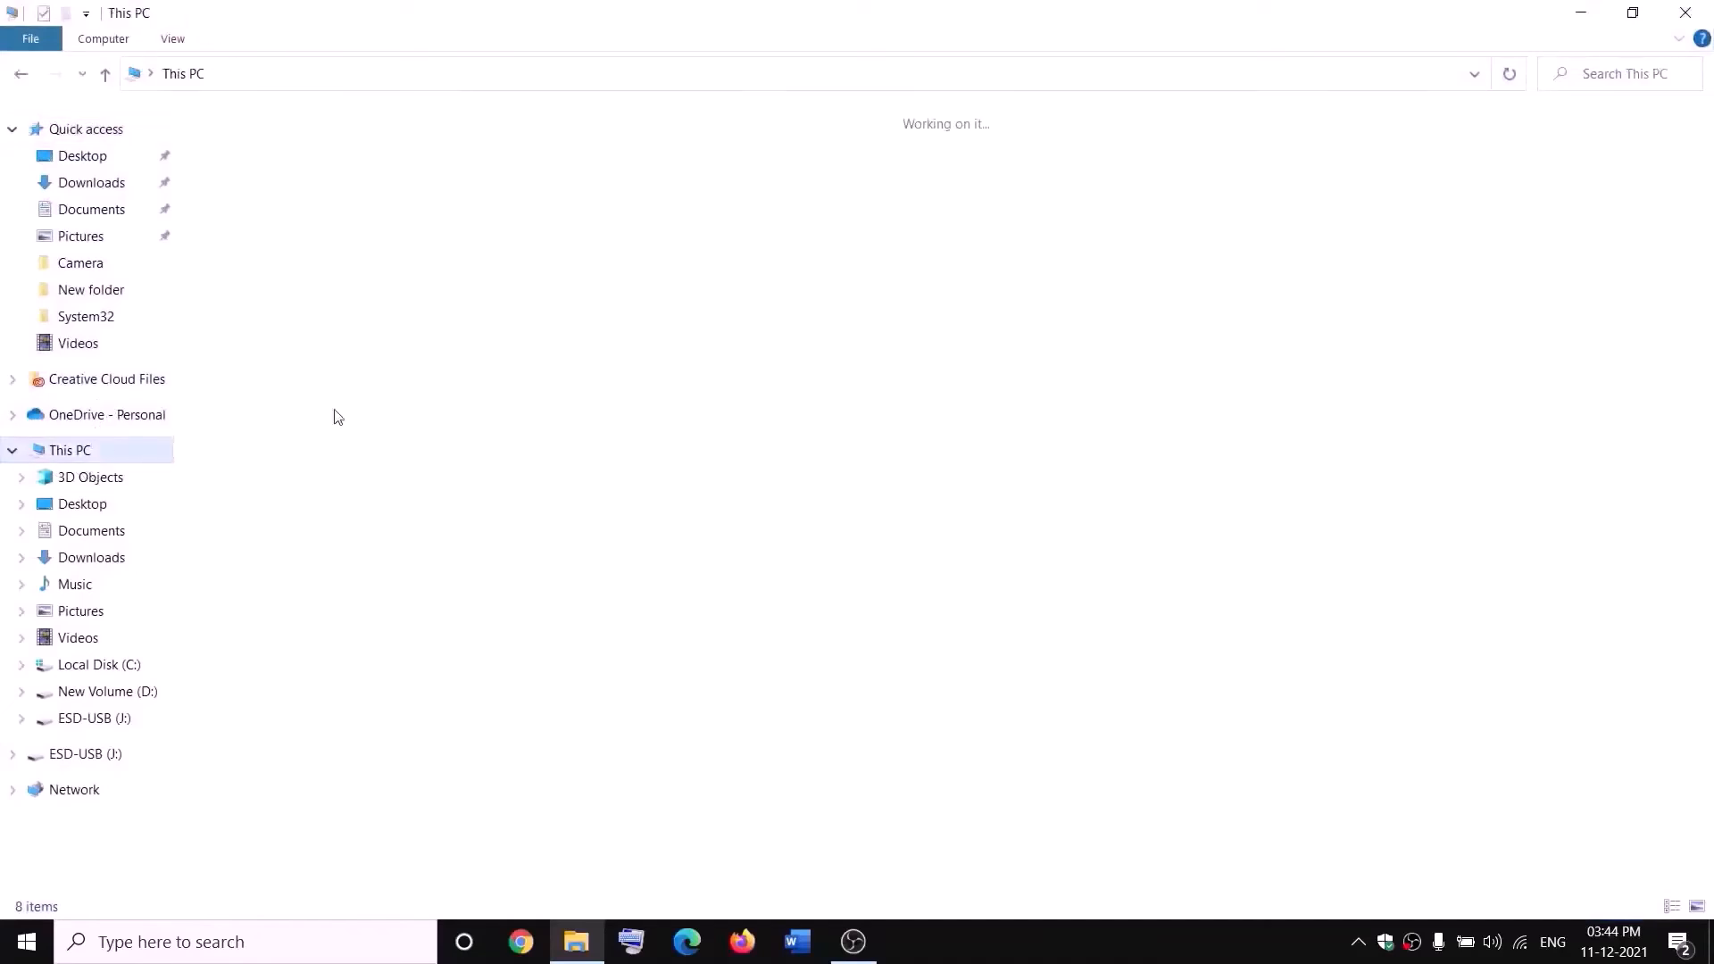
{"action": "double_click", "coordinate": [639, 330]}
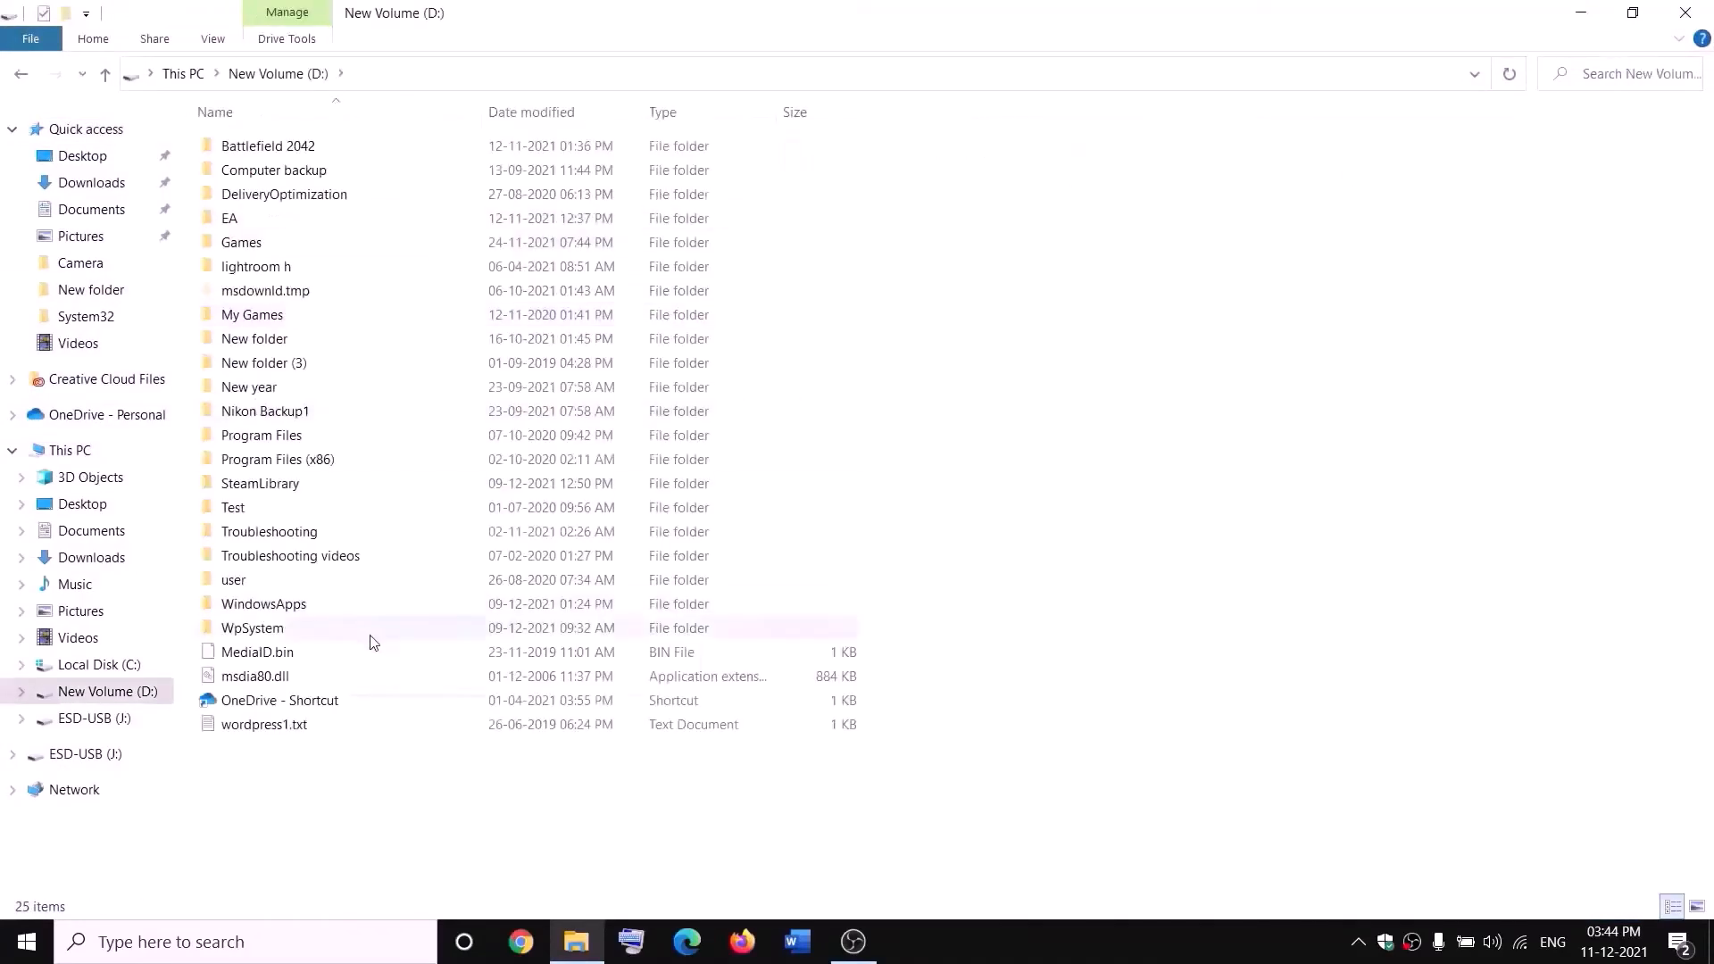
{"action": "left_click", "coordinate": [312, 632]}
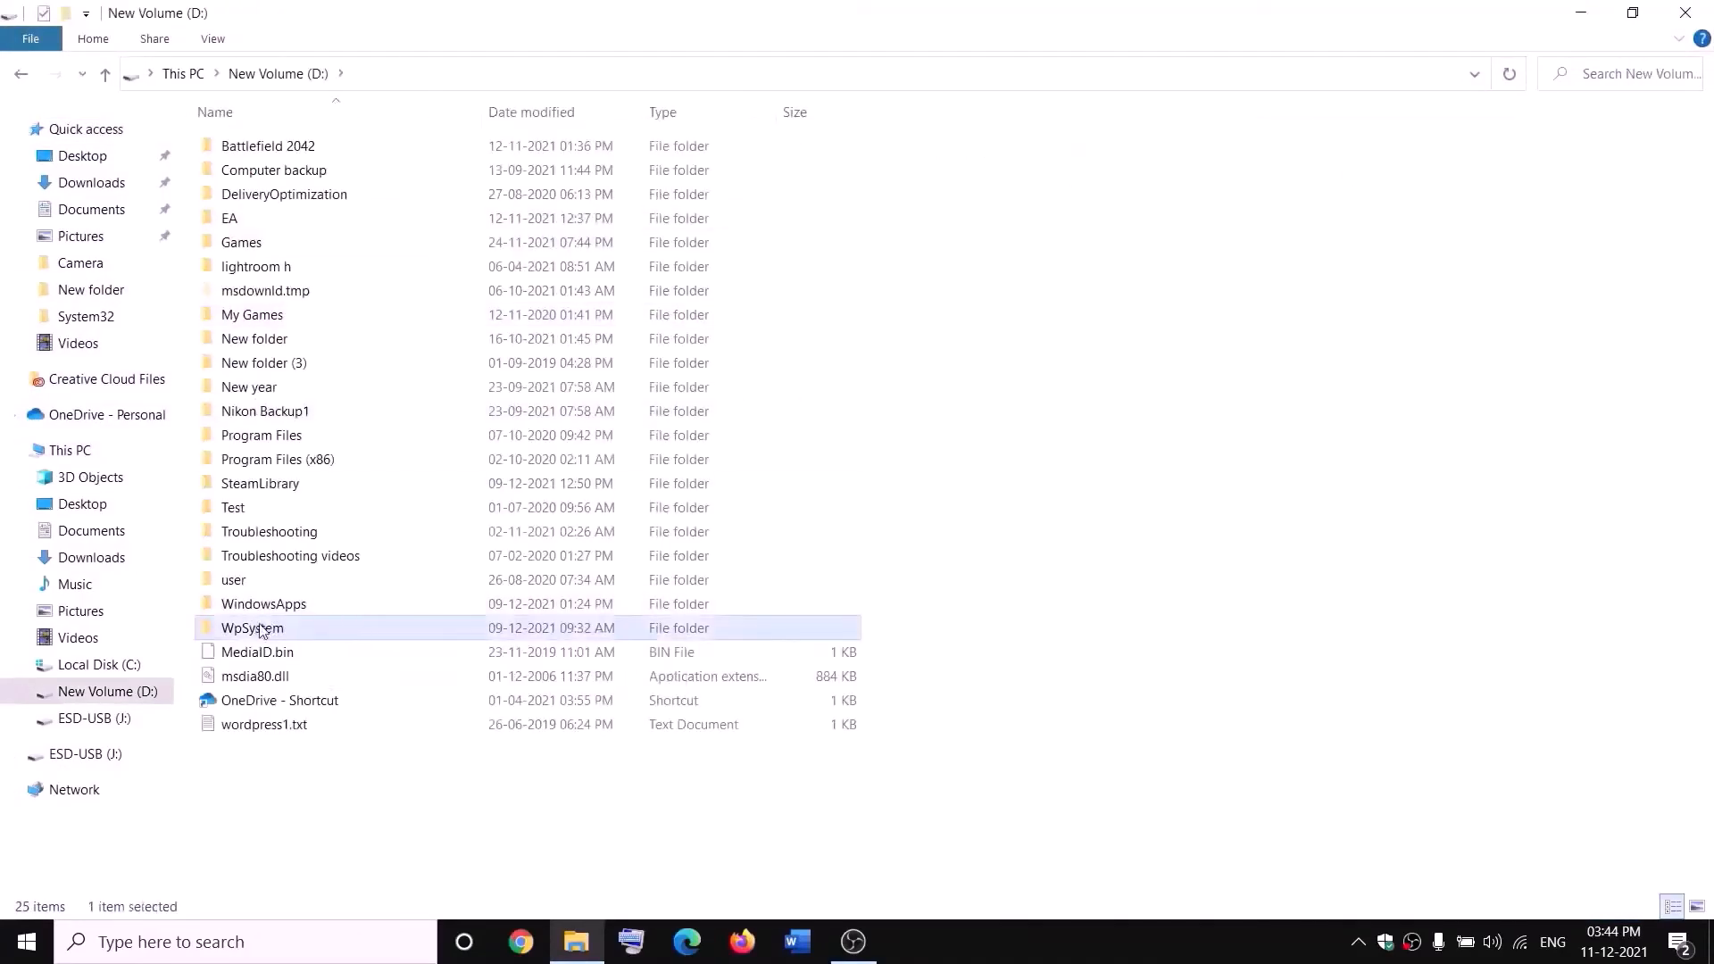
{"action": "right_click", "coordinate": [279, 634]}
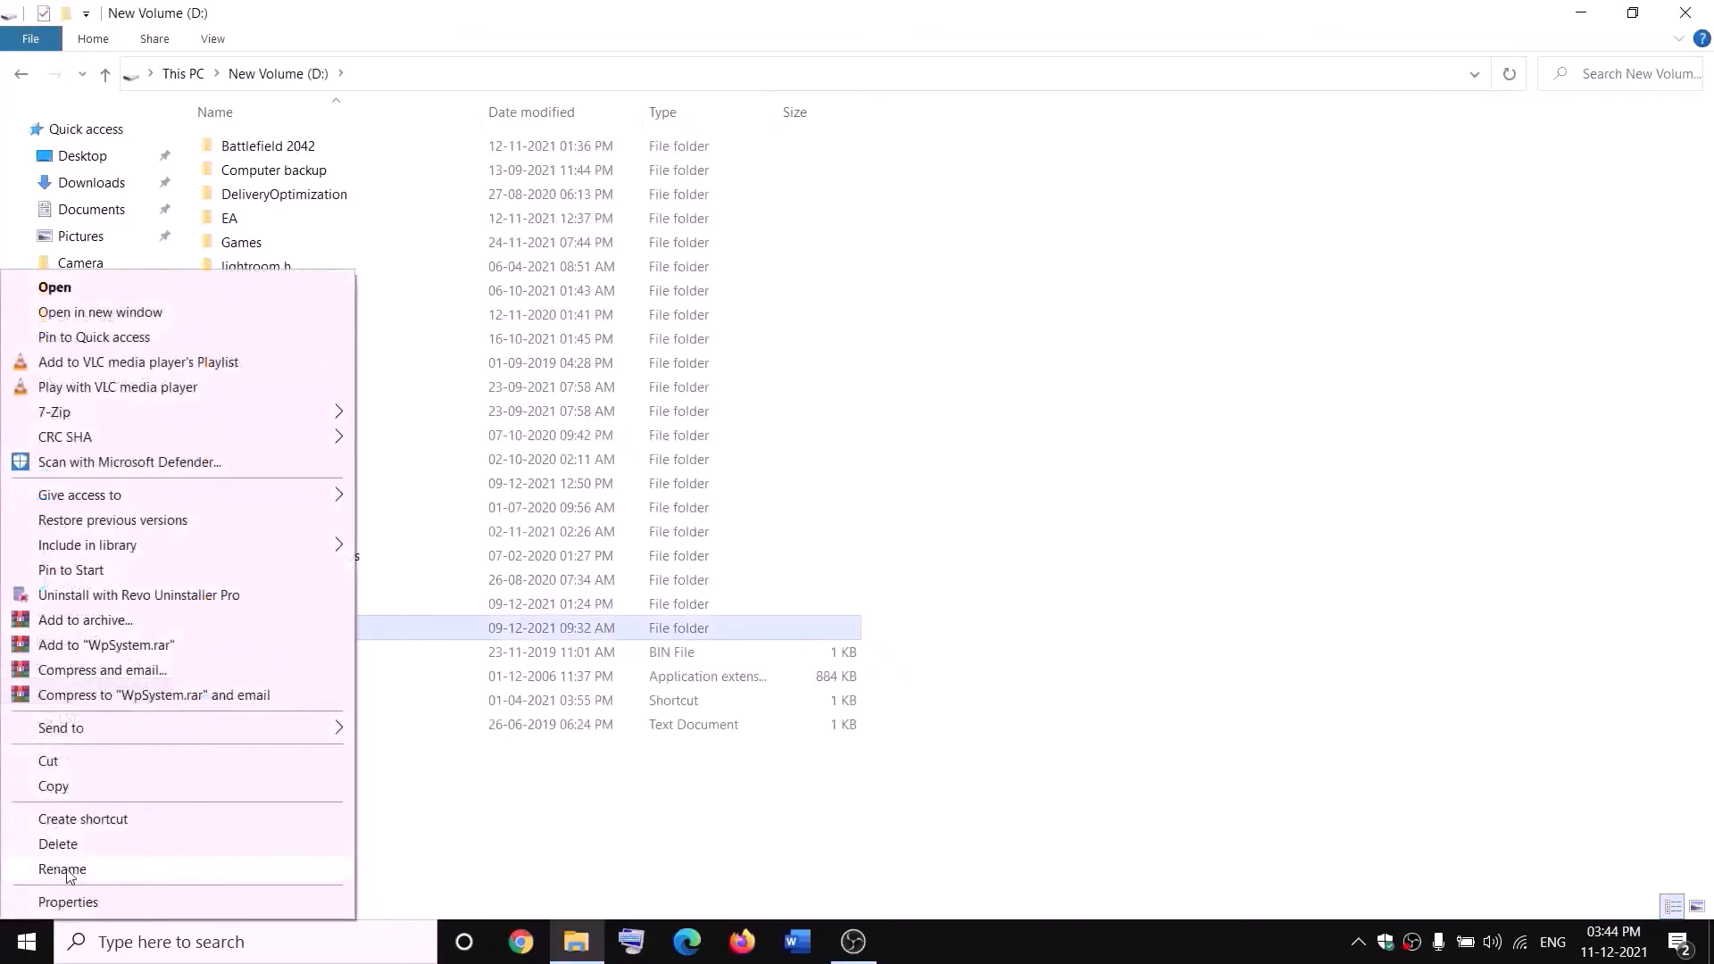
{"action": "left_click", "coordinate": [541, 816]}
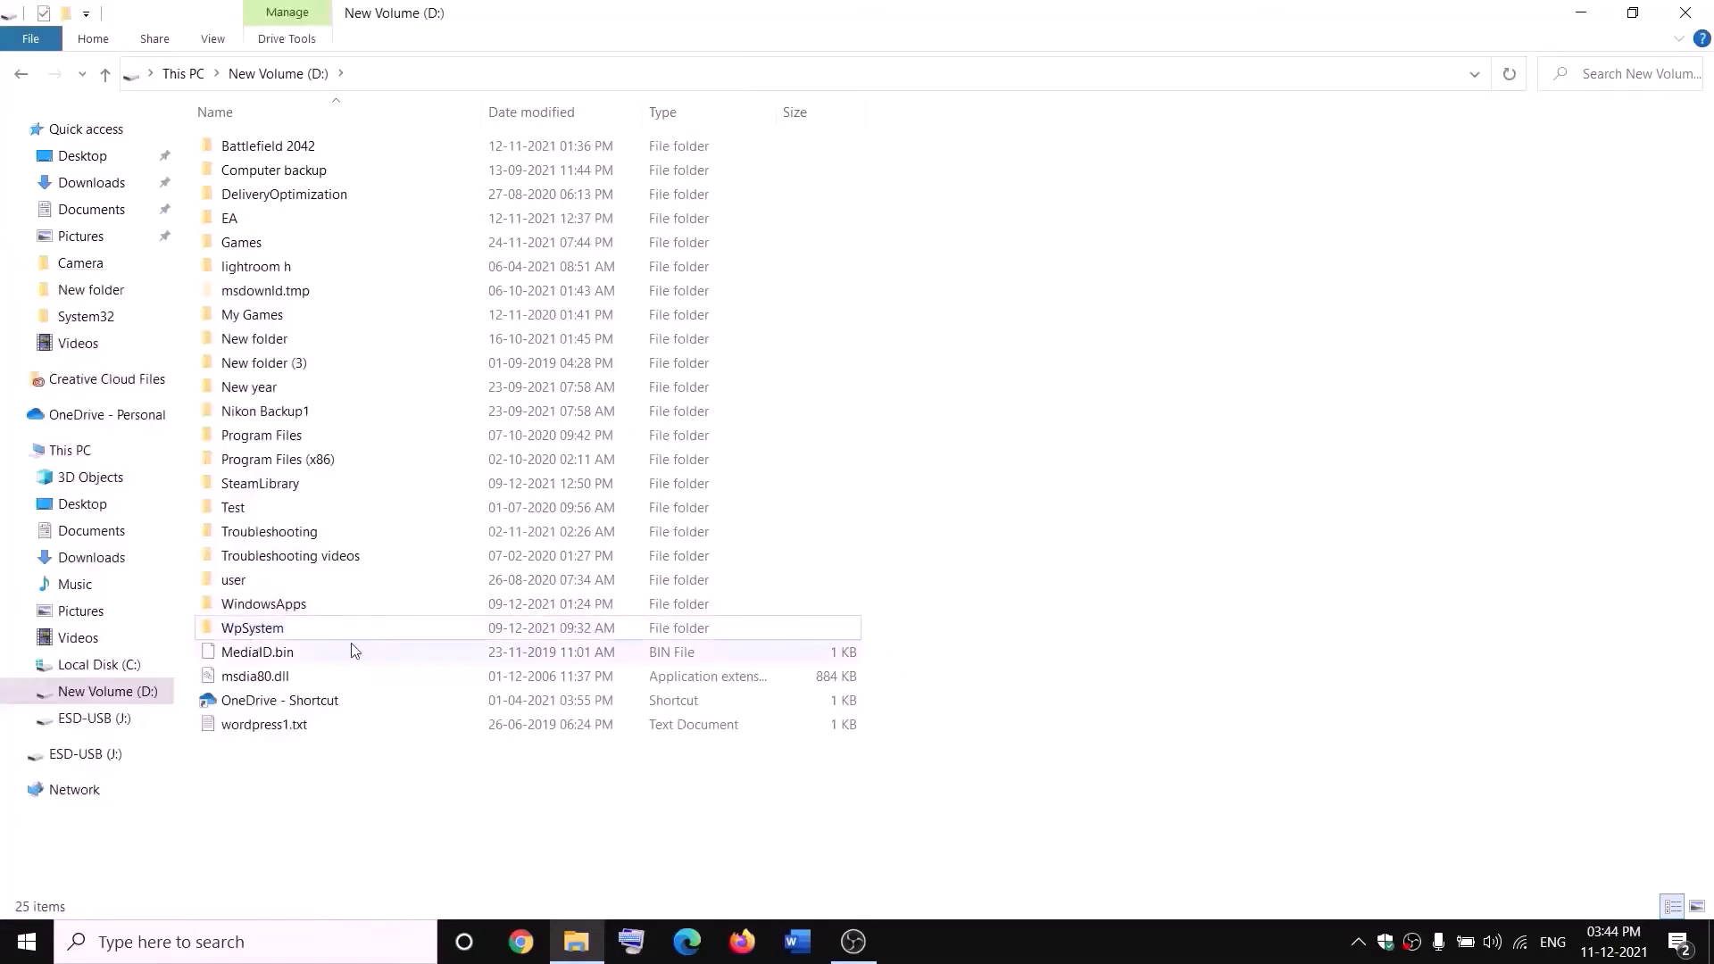
Open the advanced security settings from the properties of the WpSystem folder.
{"action": "mouse_move", "coordinate": [280, 634]}
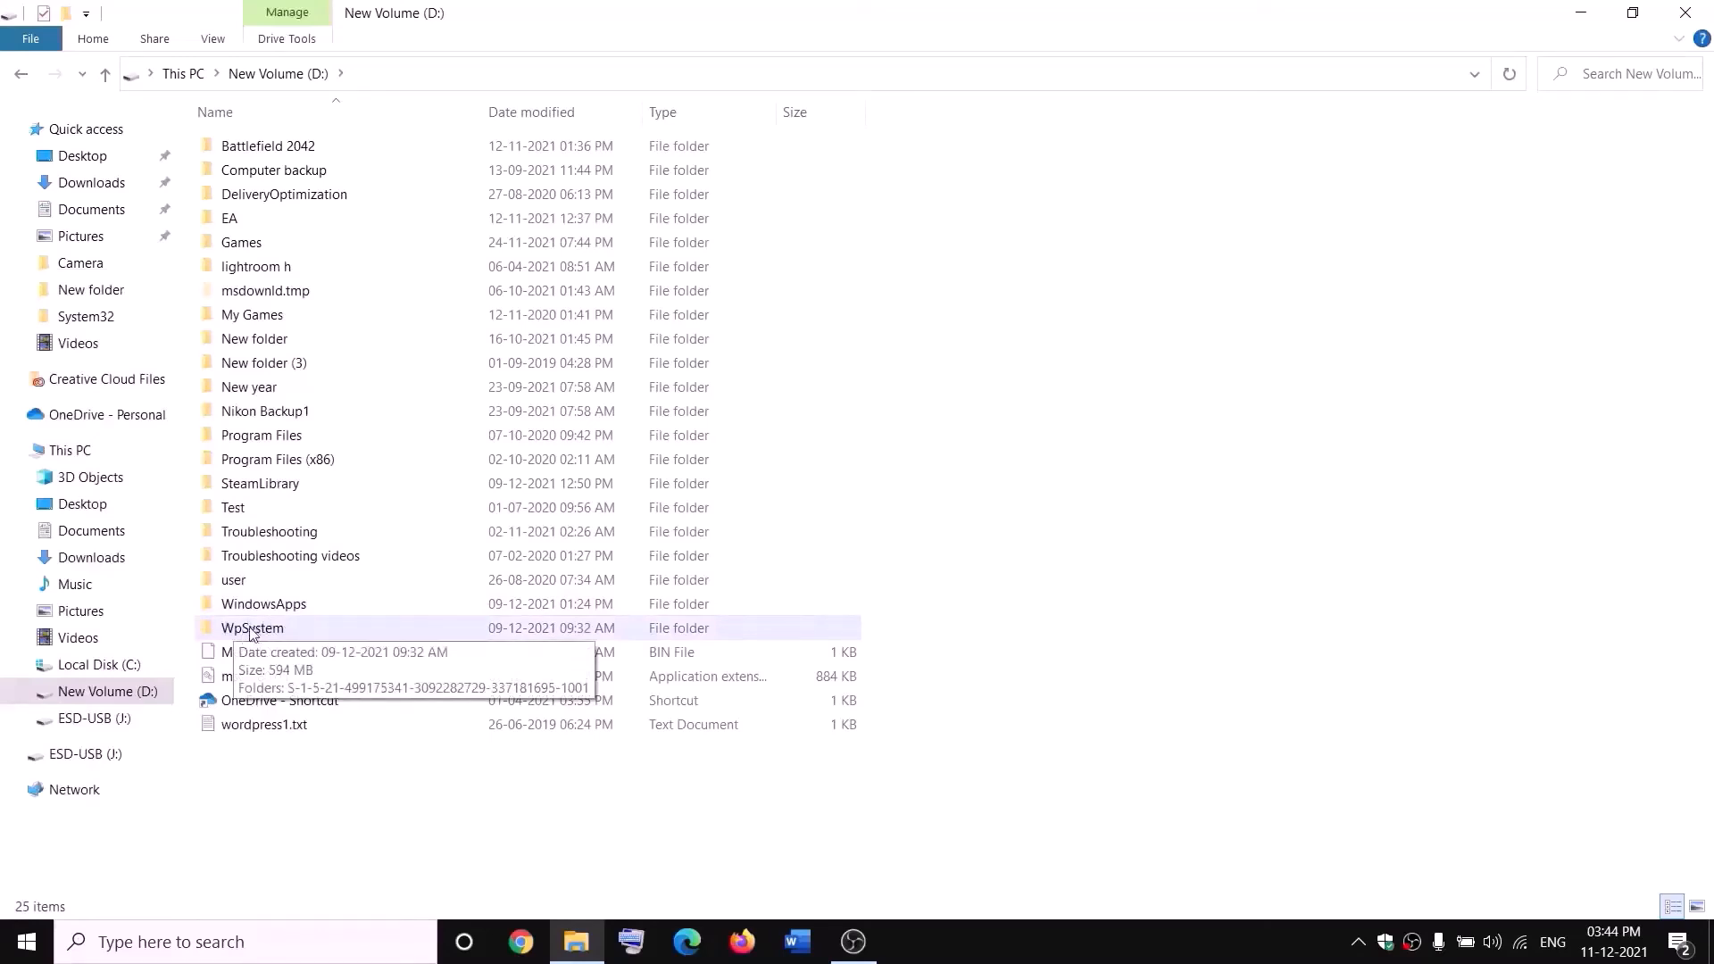
{"action": "right_click", "coordinate": [252, 631]}
{"action": "left_click", "coordinate": [72, 905]}
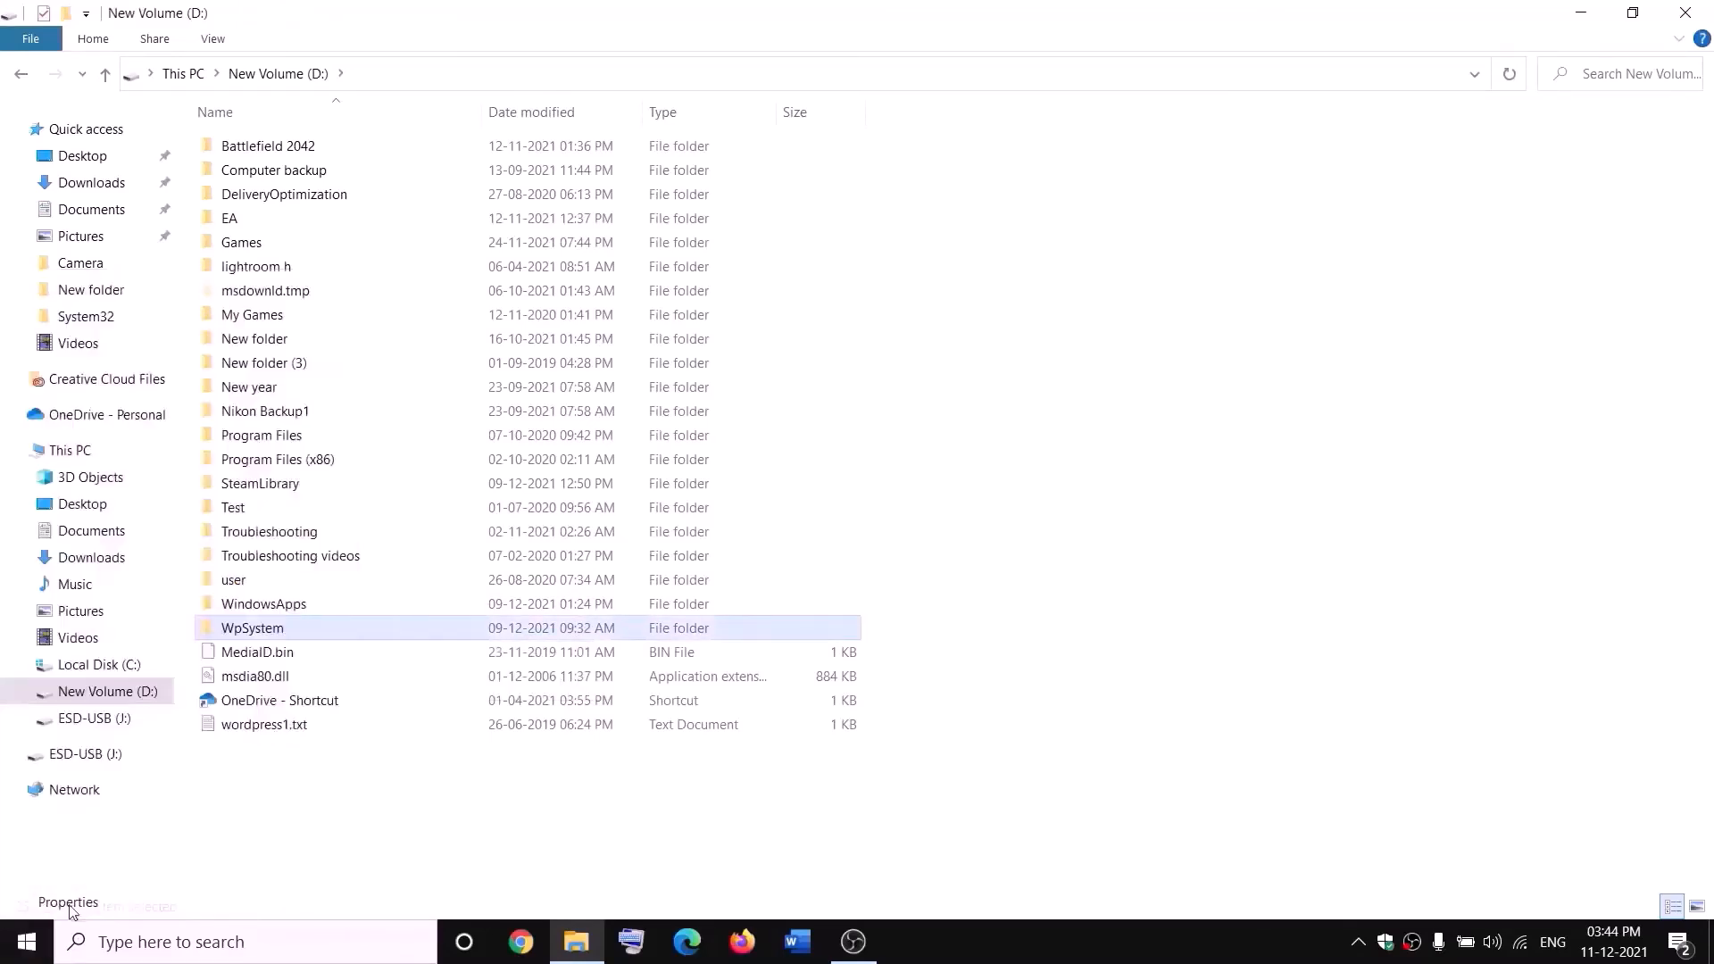
{"action": "left_click_drag", "start_coordinate": [509, 398], "coordinate": [696, 268]}
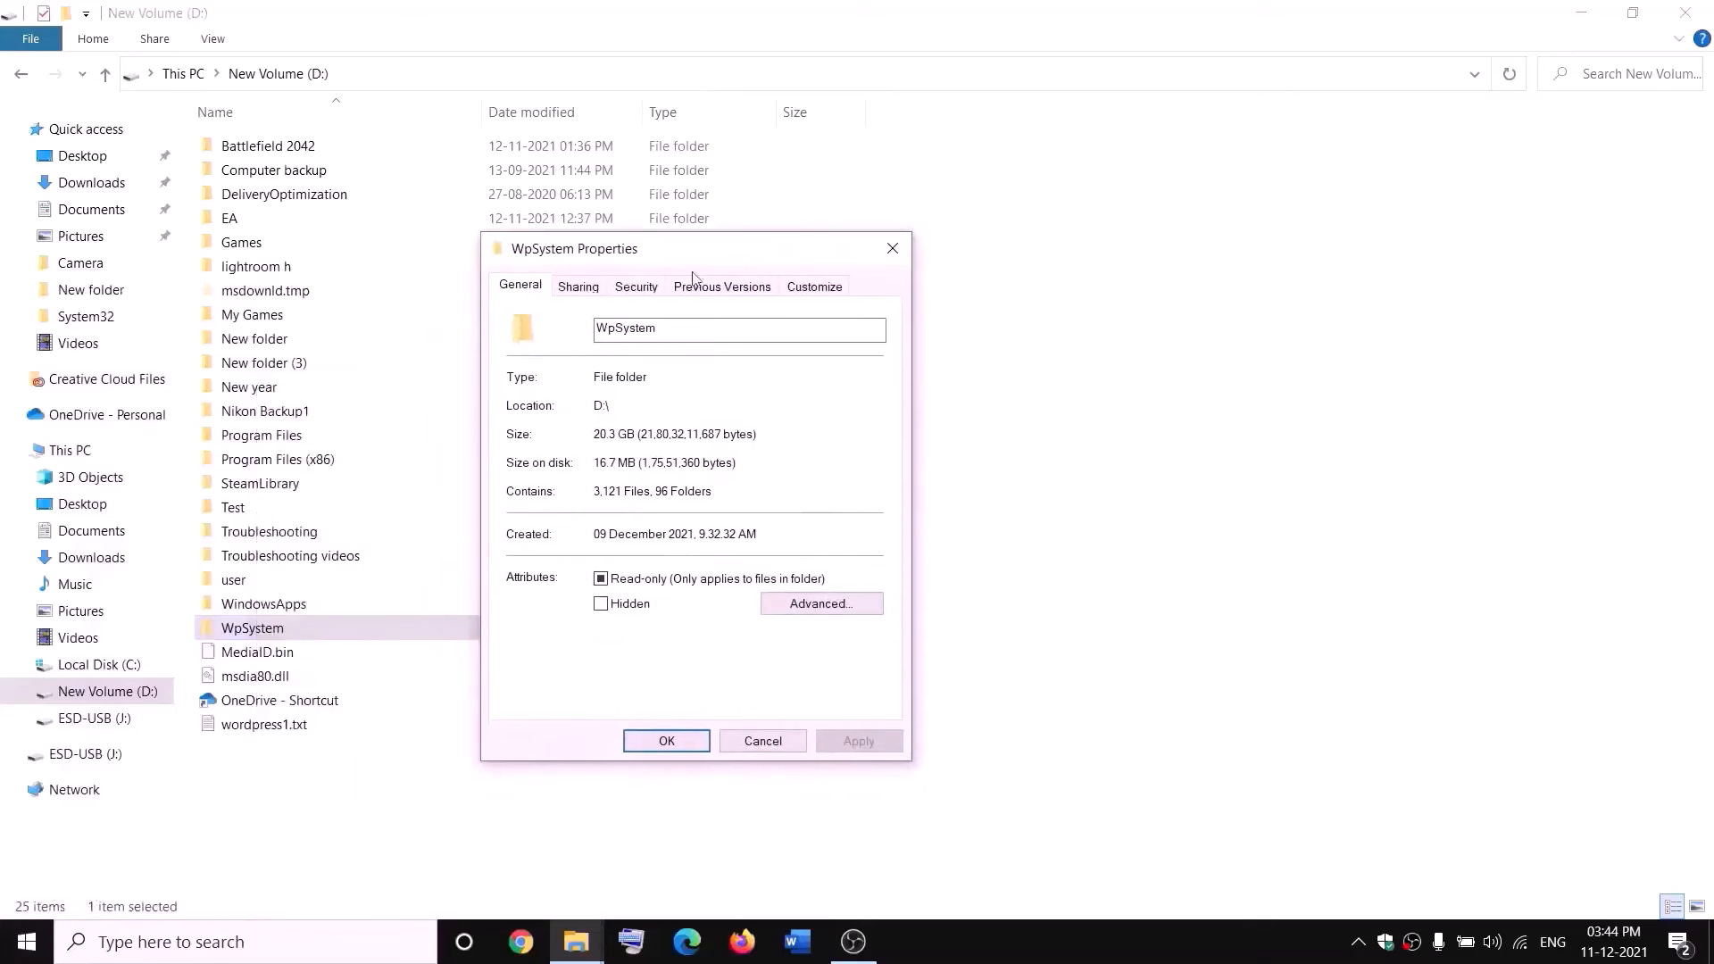
{"action": "left_click", "coordinate": [636, 288]}
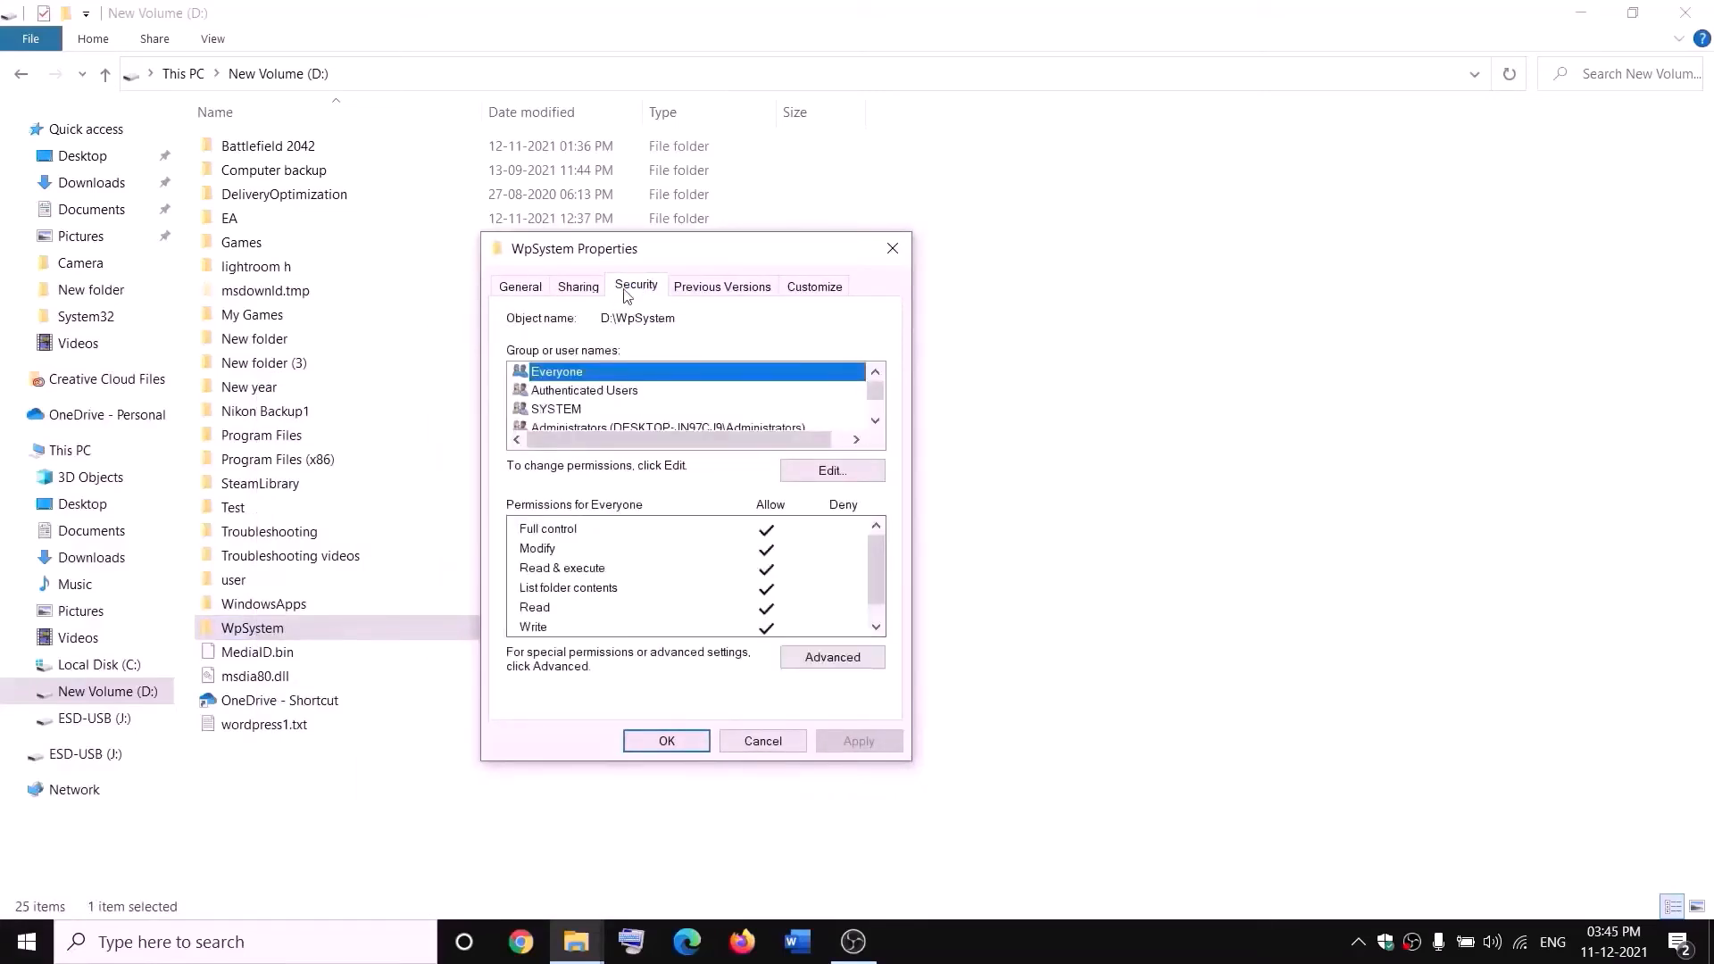
{"action": "left_click", "coordinate": [850, 655]}
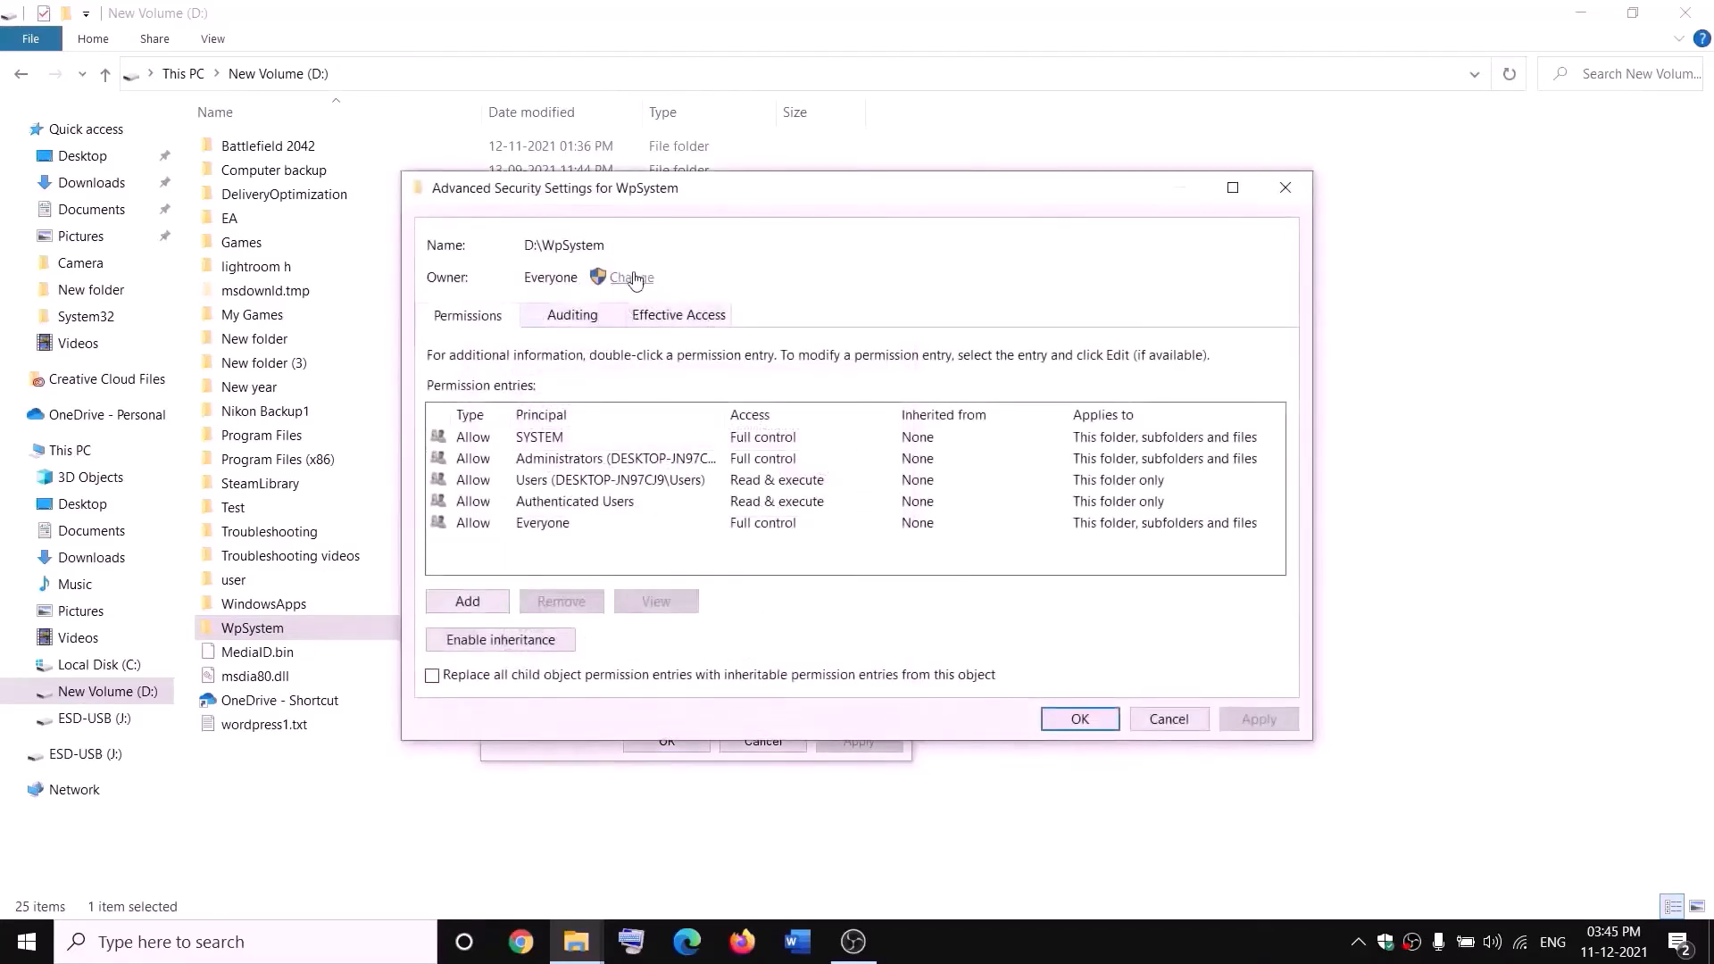
Set the owner of the WpSystem folder to Everyone, apply the change and close the folder's properties.
{"action": "left_click", "coordinate": [630, 279]}
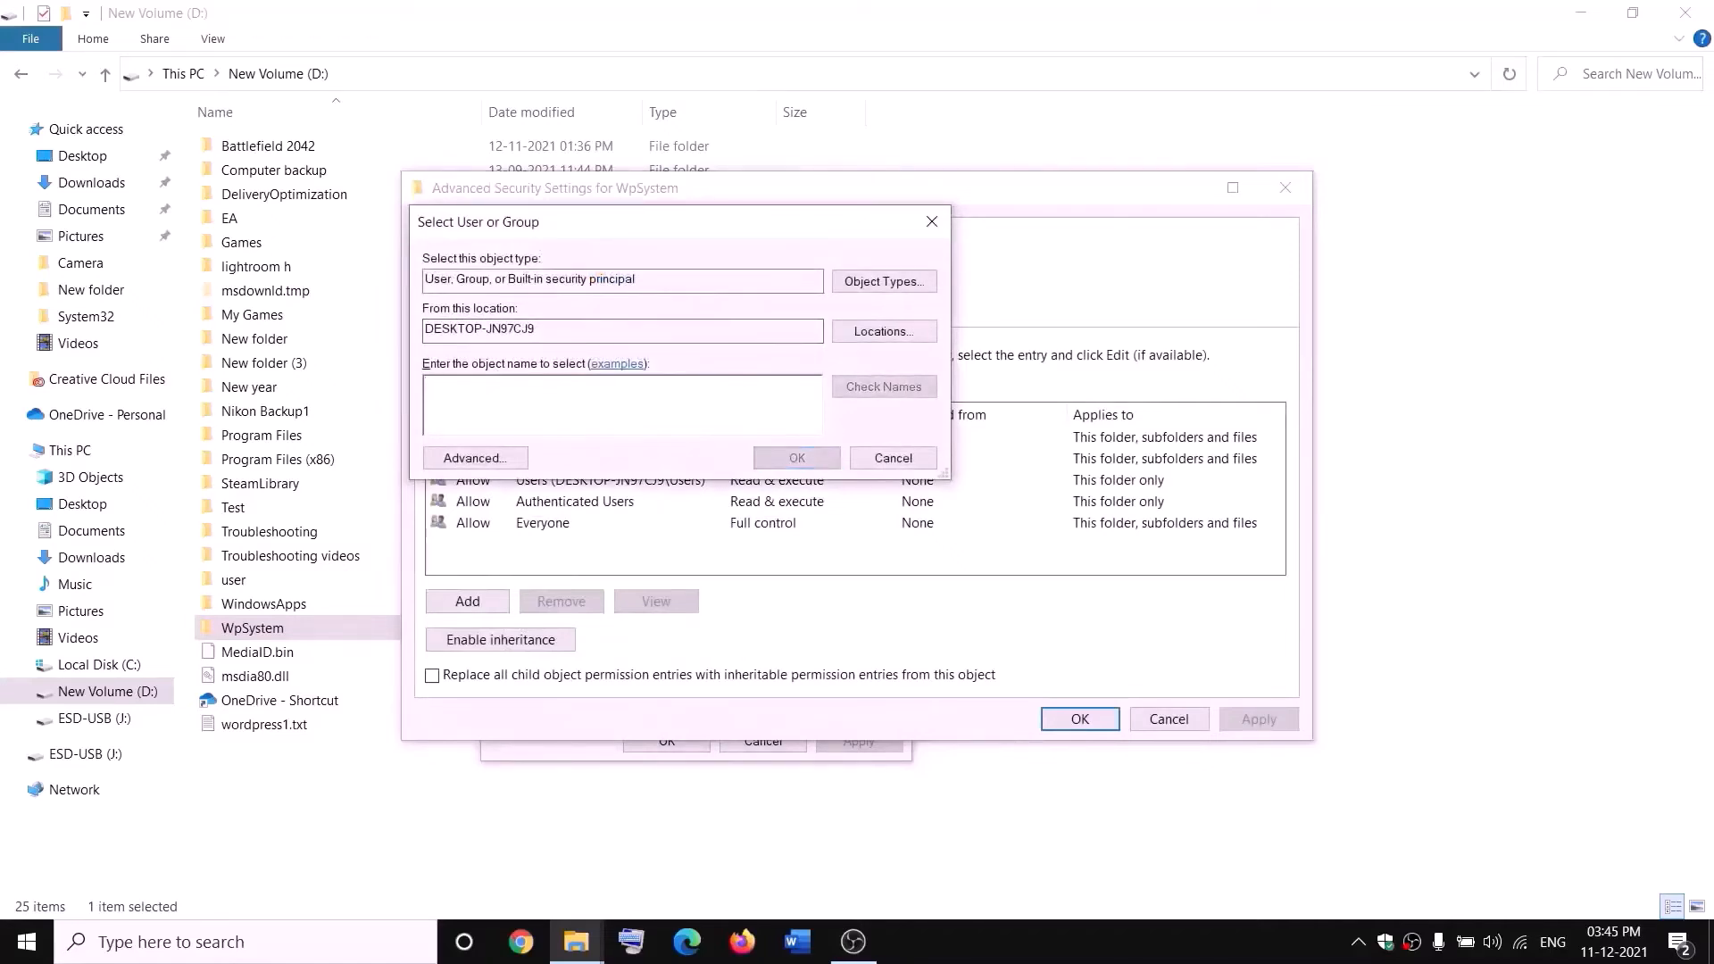
{"action": "type", "text": "everyone"}
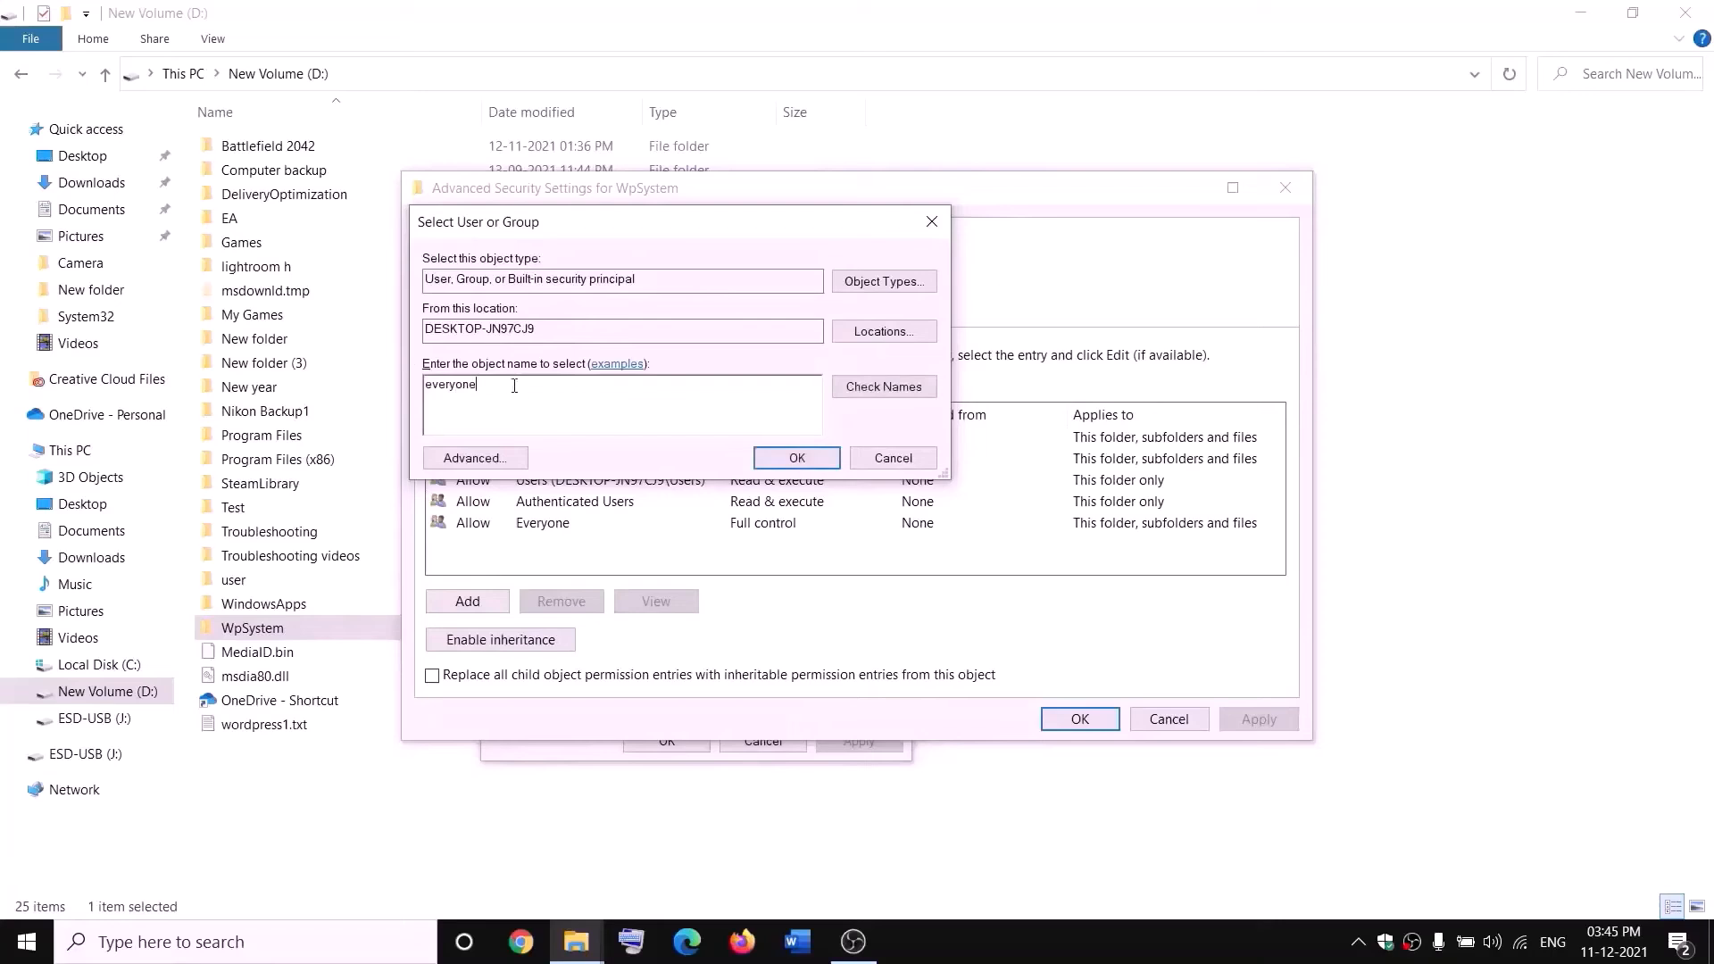
{"action": "double_click", "coordinate": [514, 386]}
{"action": "left_click", "coordinate": [892, 391]}
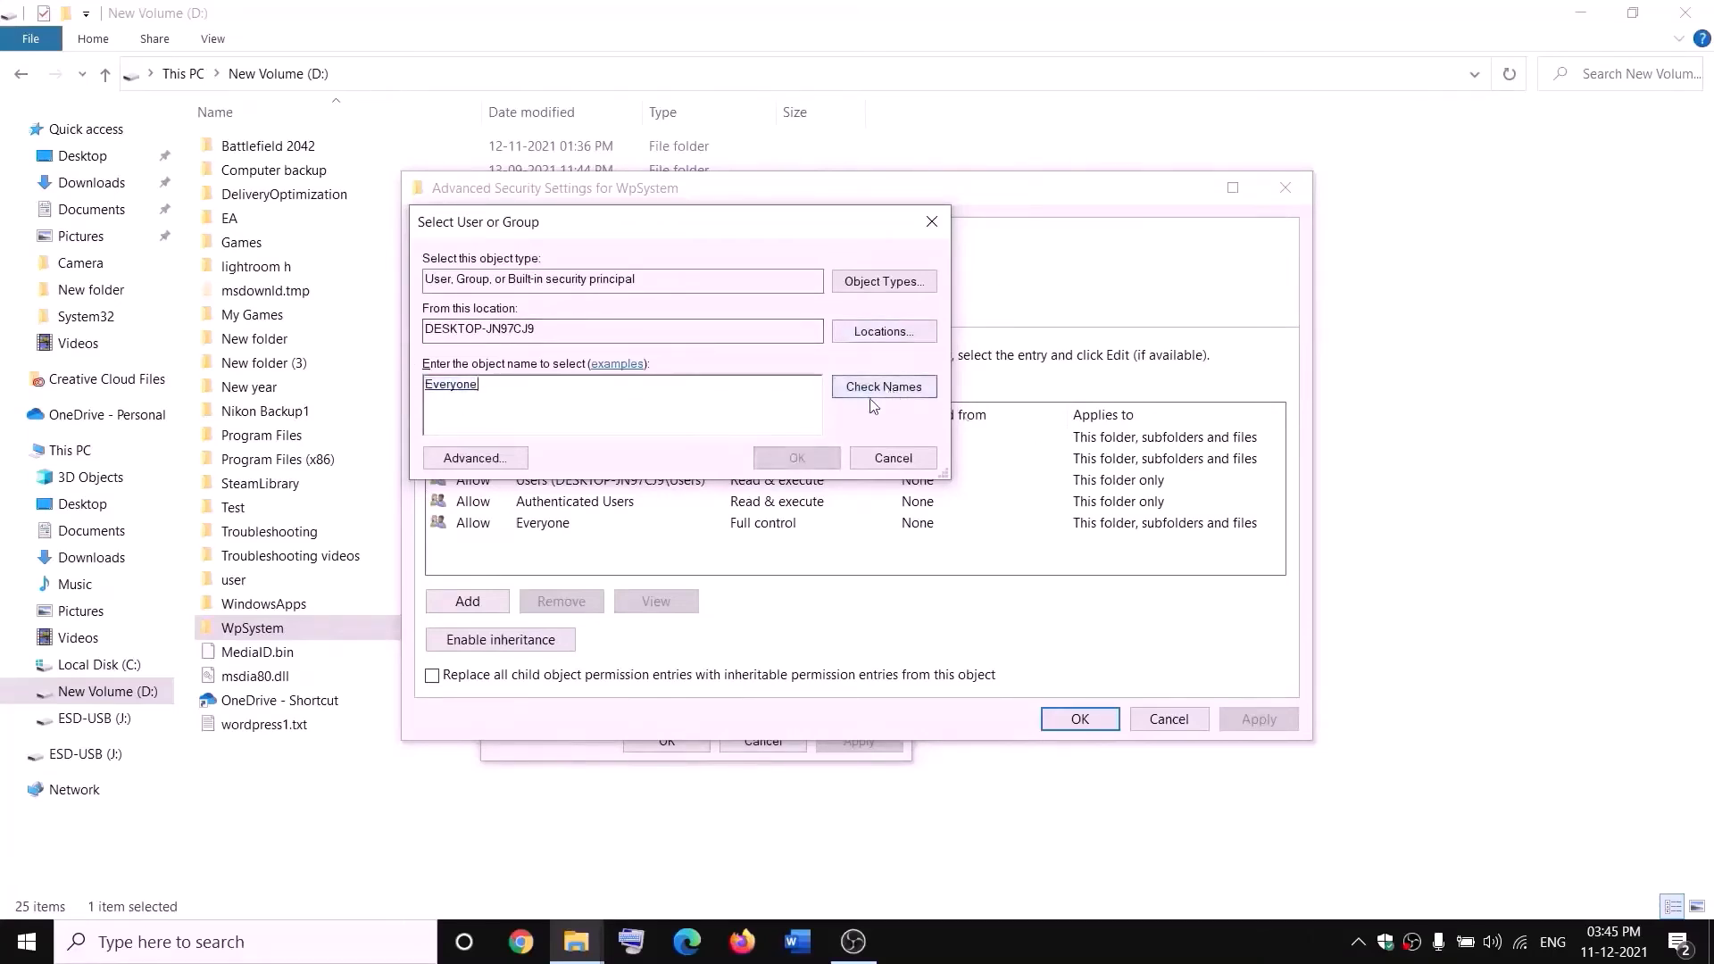
{"action": "left_click", "coordinate": [796, 456]}
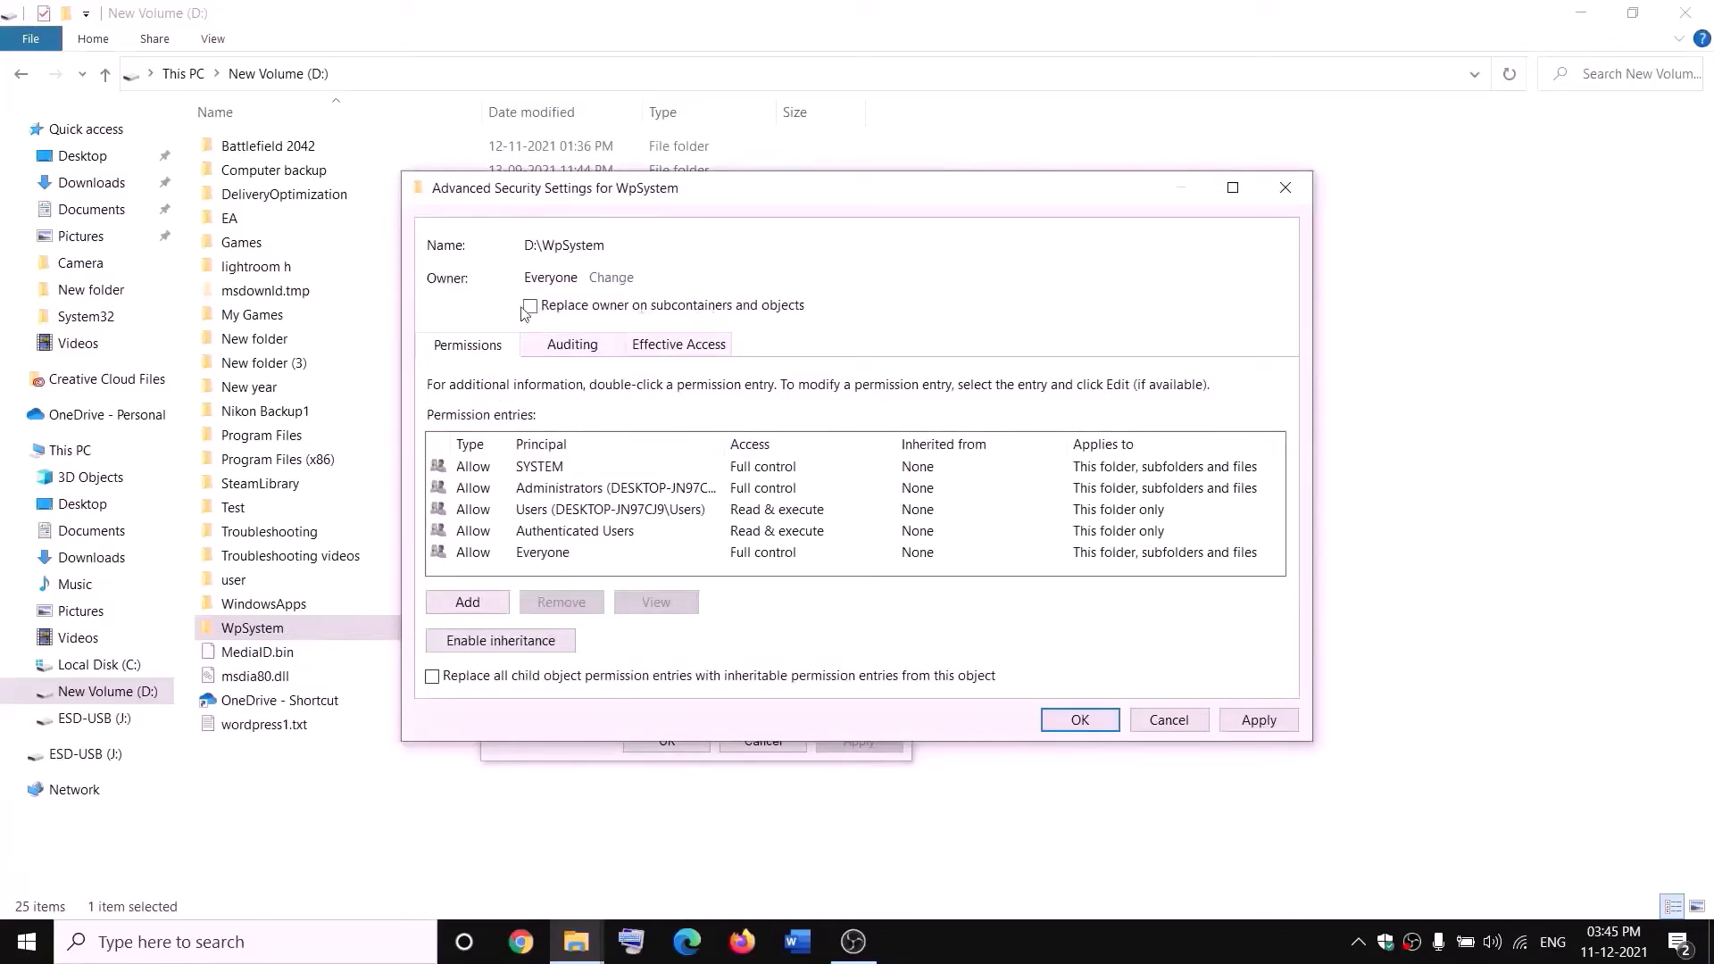
{"action": "left_click", "coordinate": [1257, 722]}
{"action": "left_click", "coordinate": [1080, 723]}
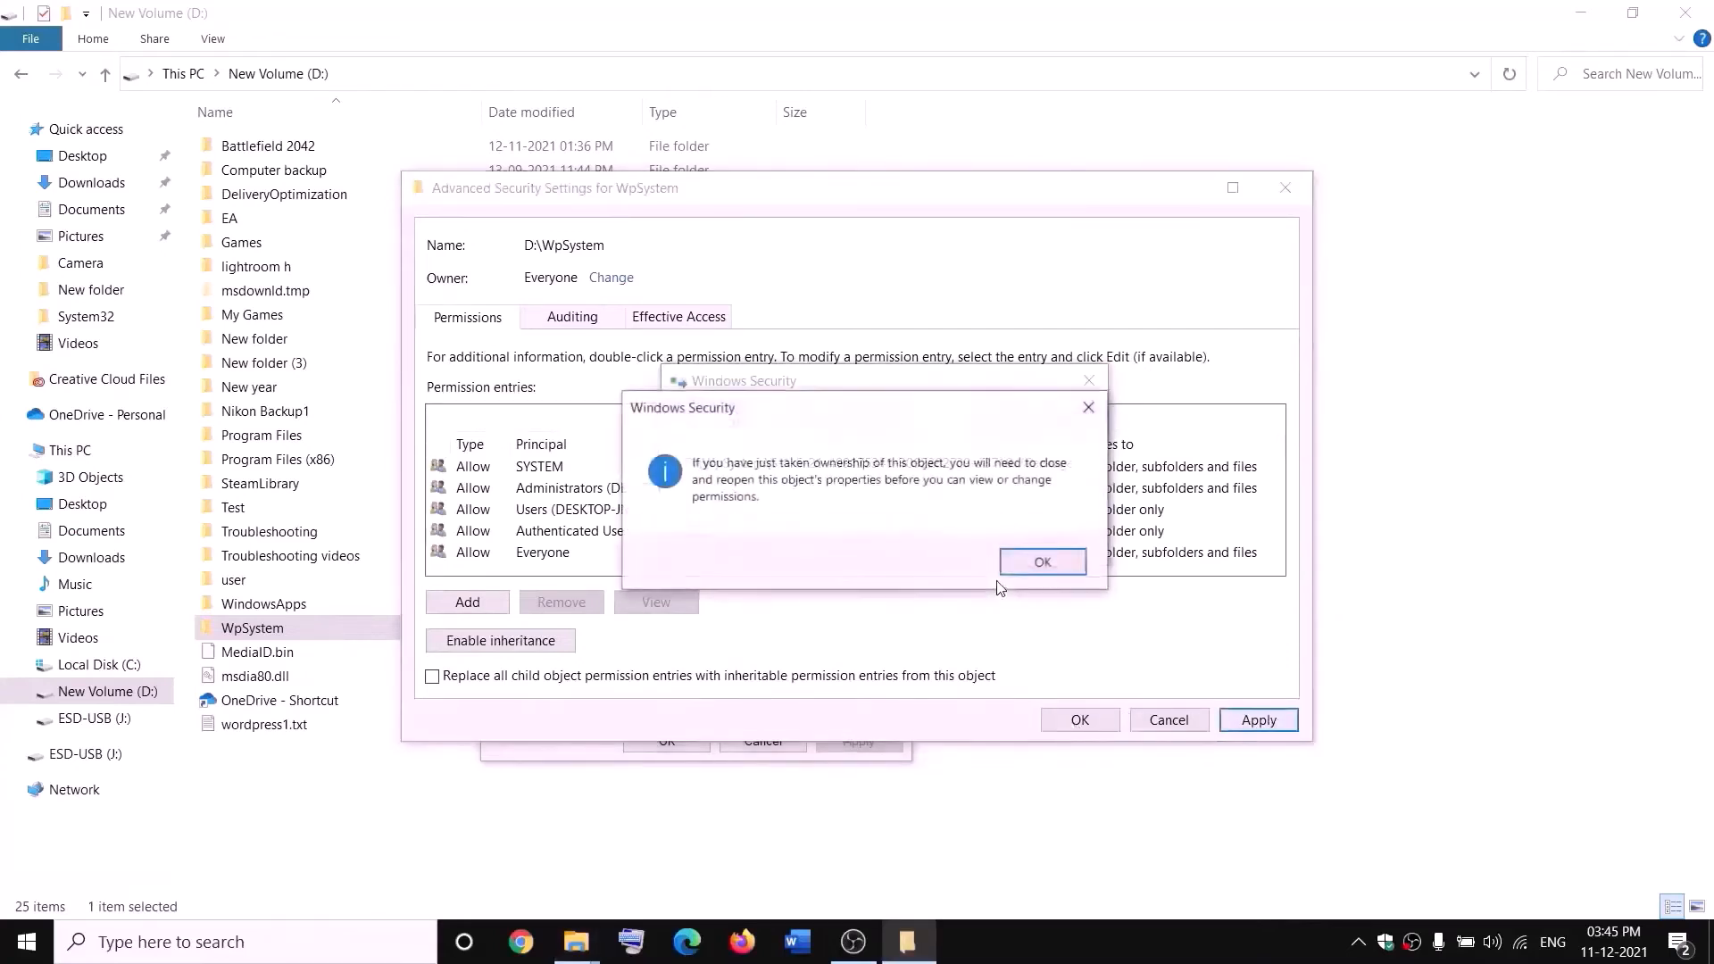
{"action": "left_click", "coordinate": [1025, 569]}
{"action": "left_click", "coordinate": [671, 742]}
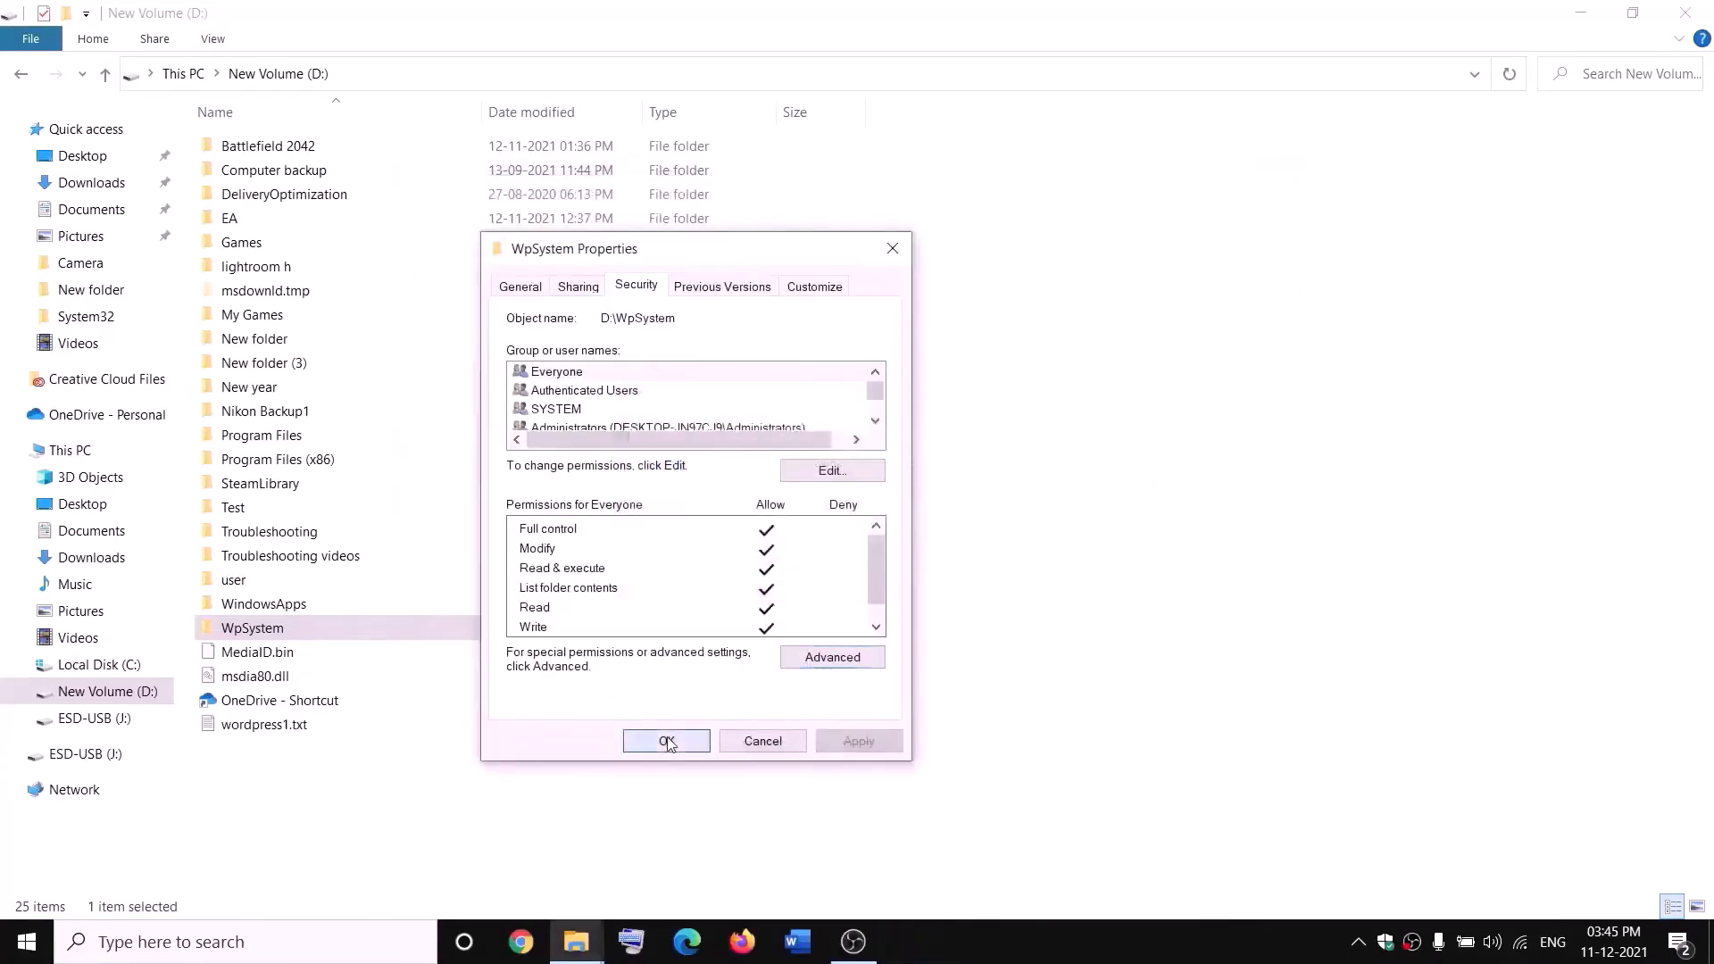
Reopen the WpSystem folder's properties and bring up its advanced security settings again.
{"action": "right_click", "coordinate": [257, 634]}
{"action": "left_click", "coordinate": [68, 901]}
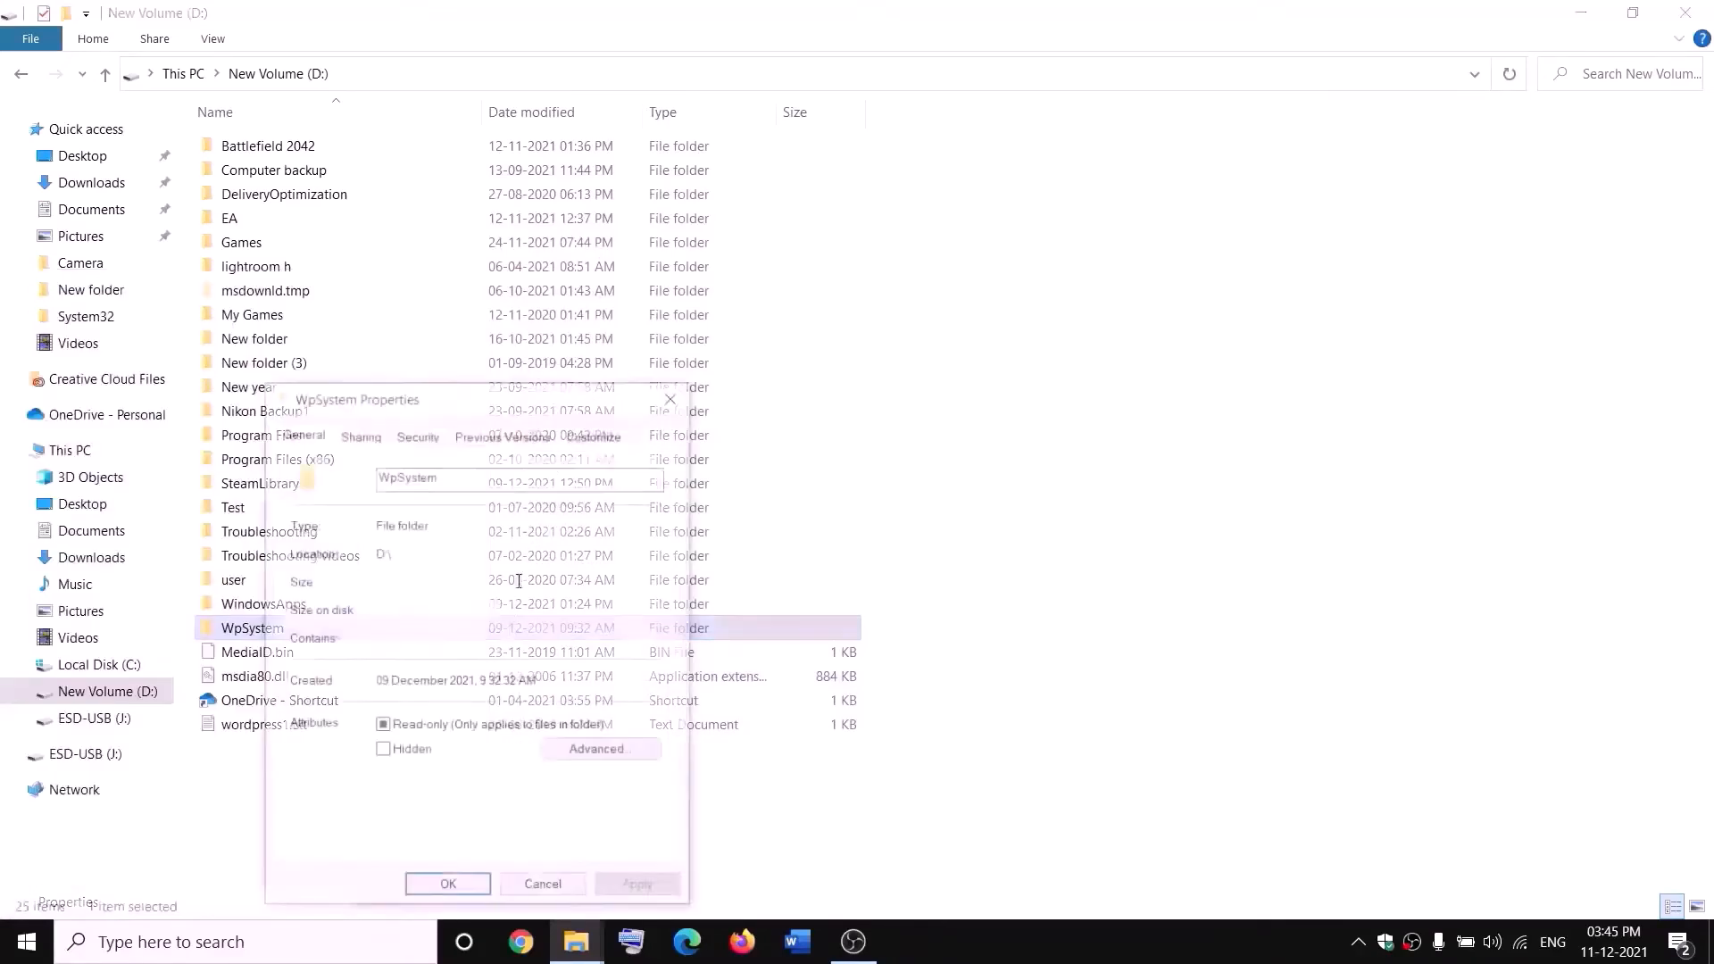
{"action": "left_click", "coordinate": [631, 326]}
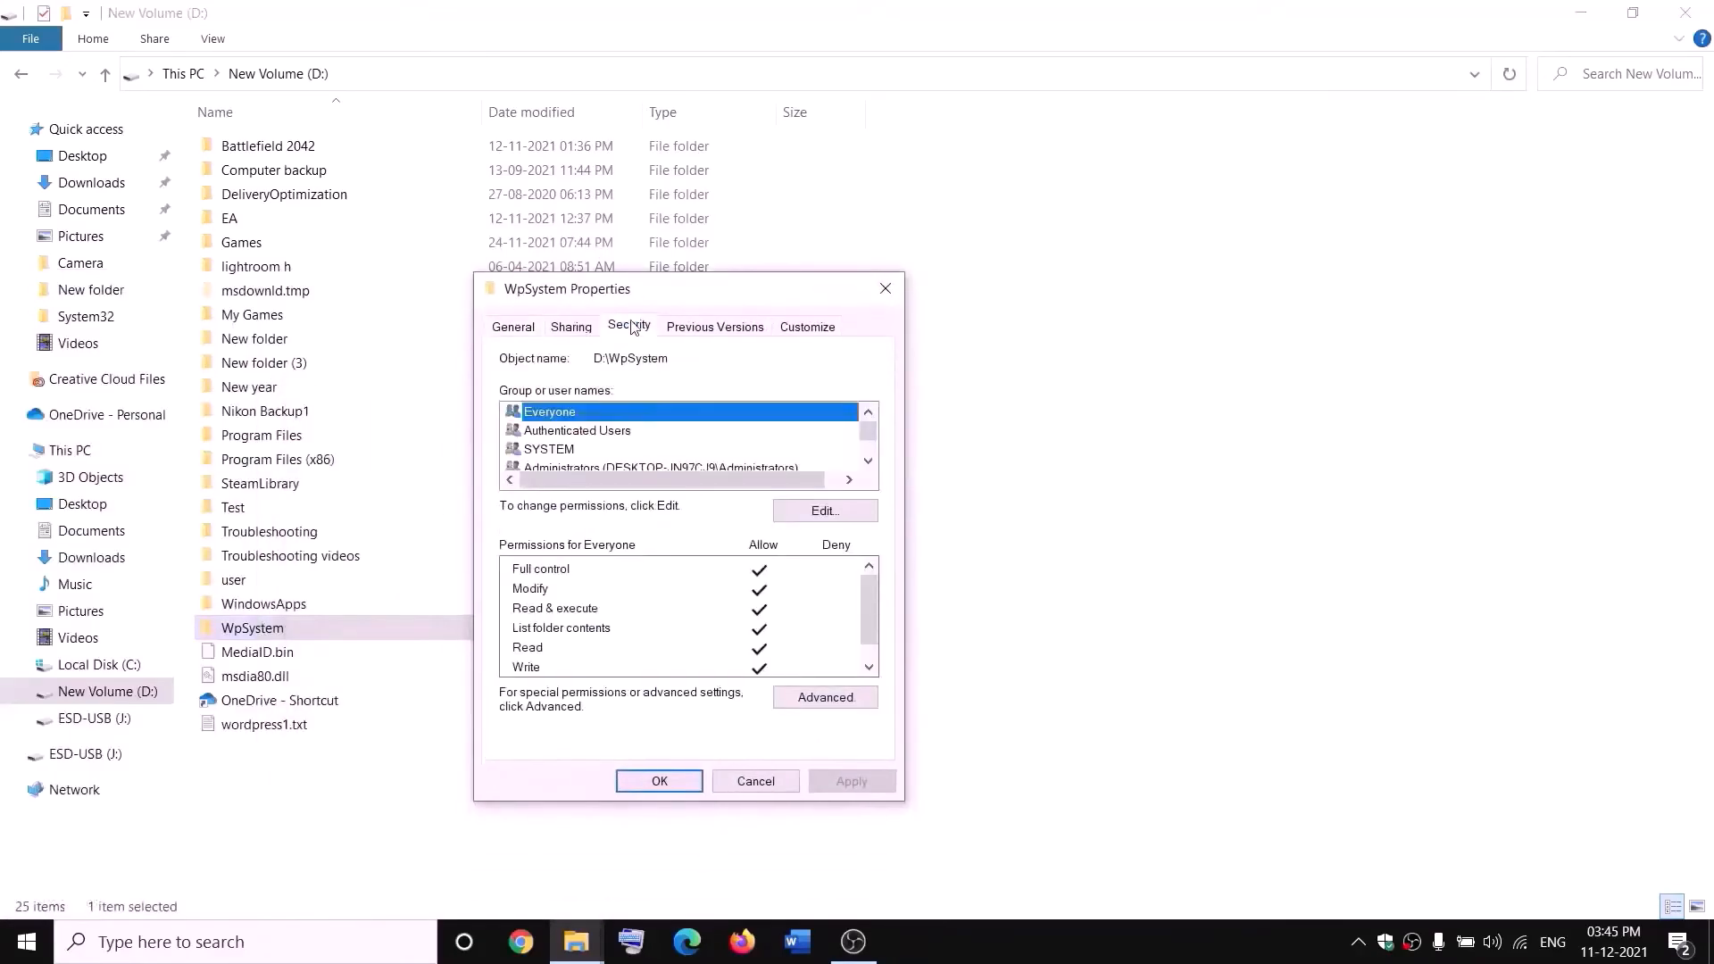
{"action": "left_click", "coordinate": [830, 697]}
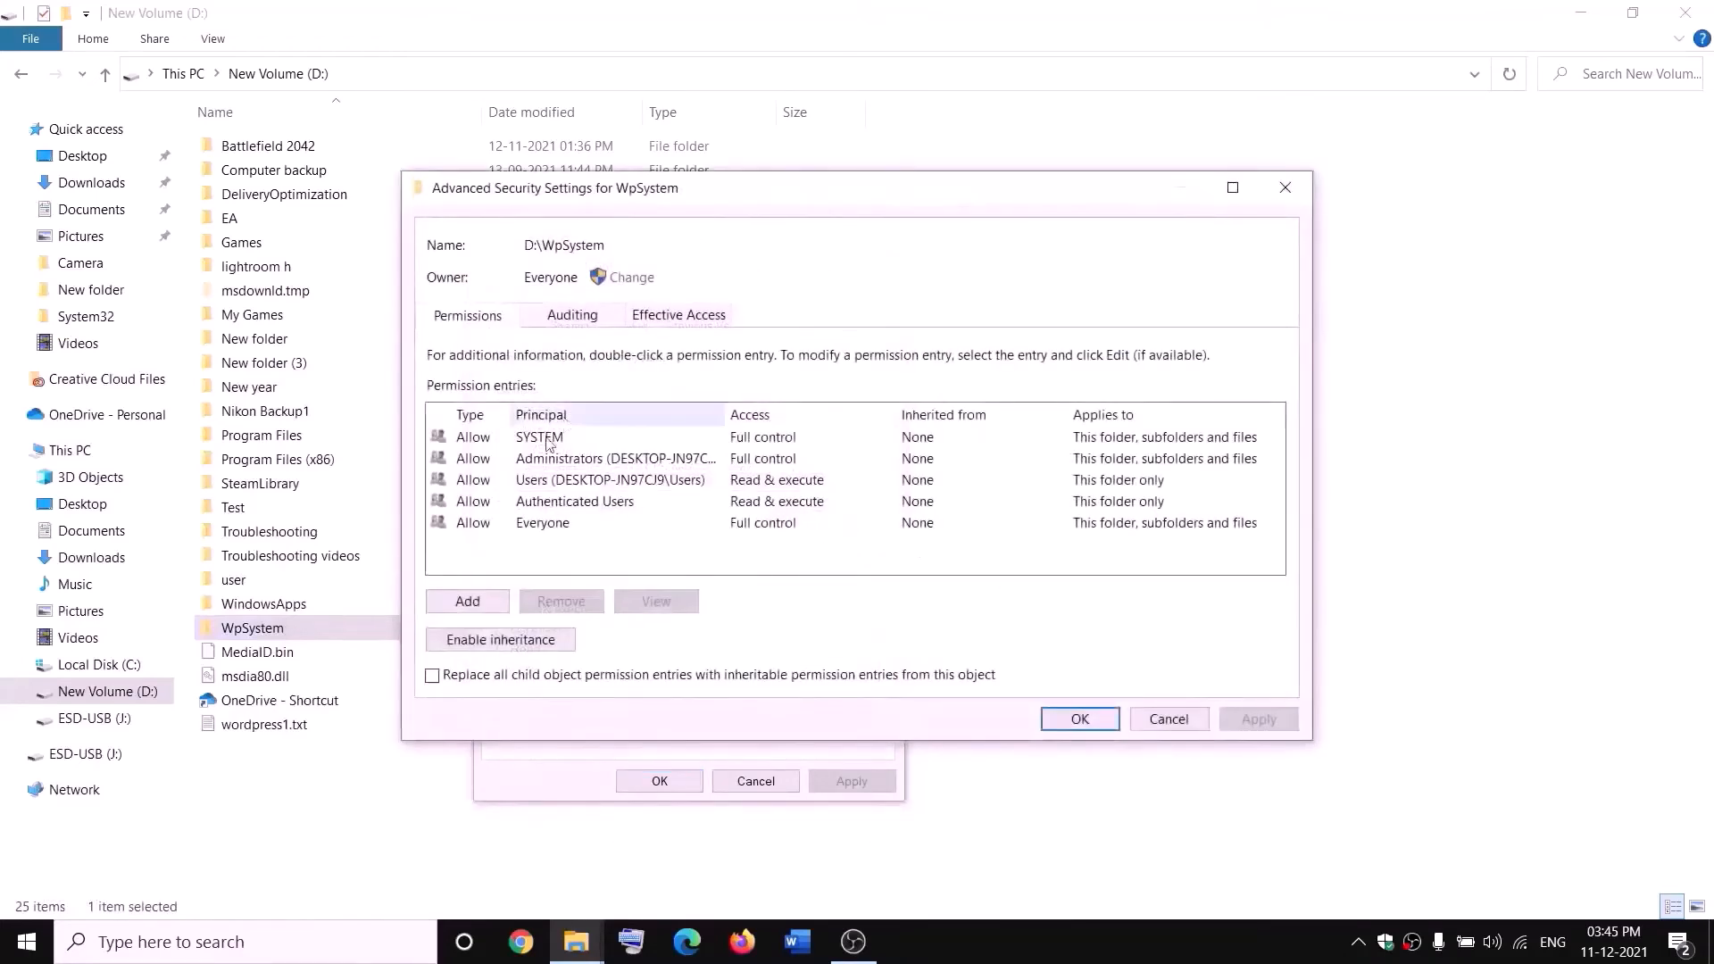
Add a permission entry for the WpSystem folder with Everyone as the principal.
{"action": "left_click", "coordinate": [468, 602]}
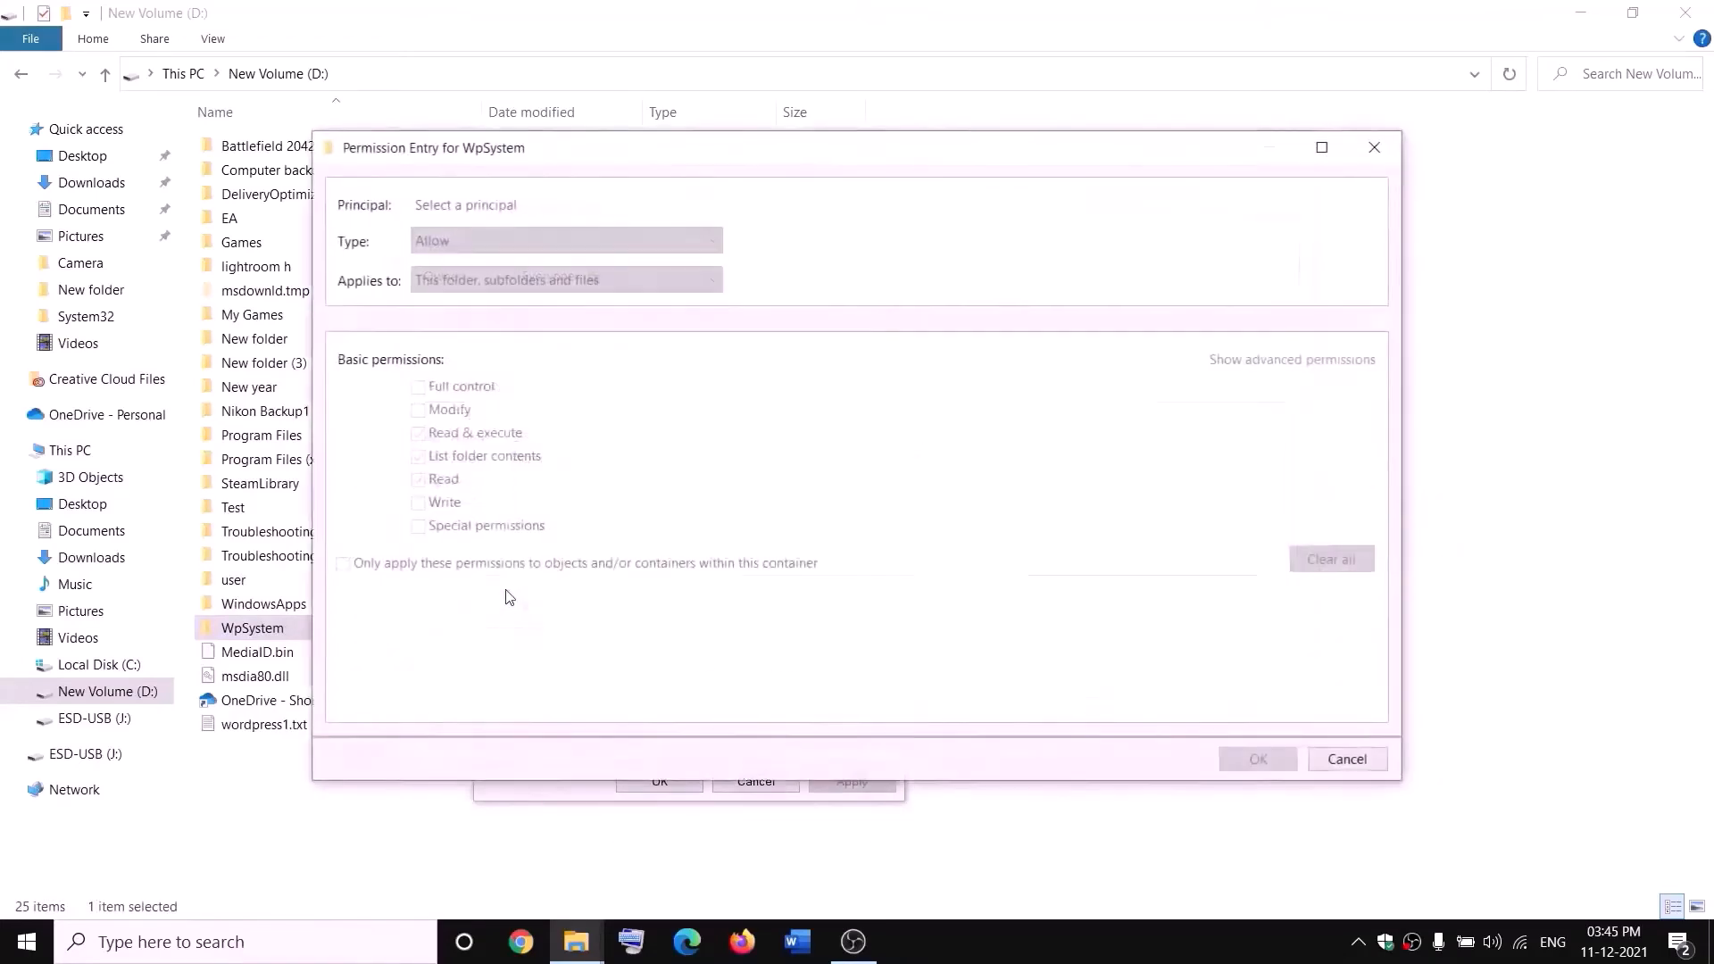
{"action": "left_click", "coordinate": [467, 206]}
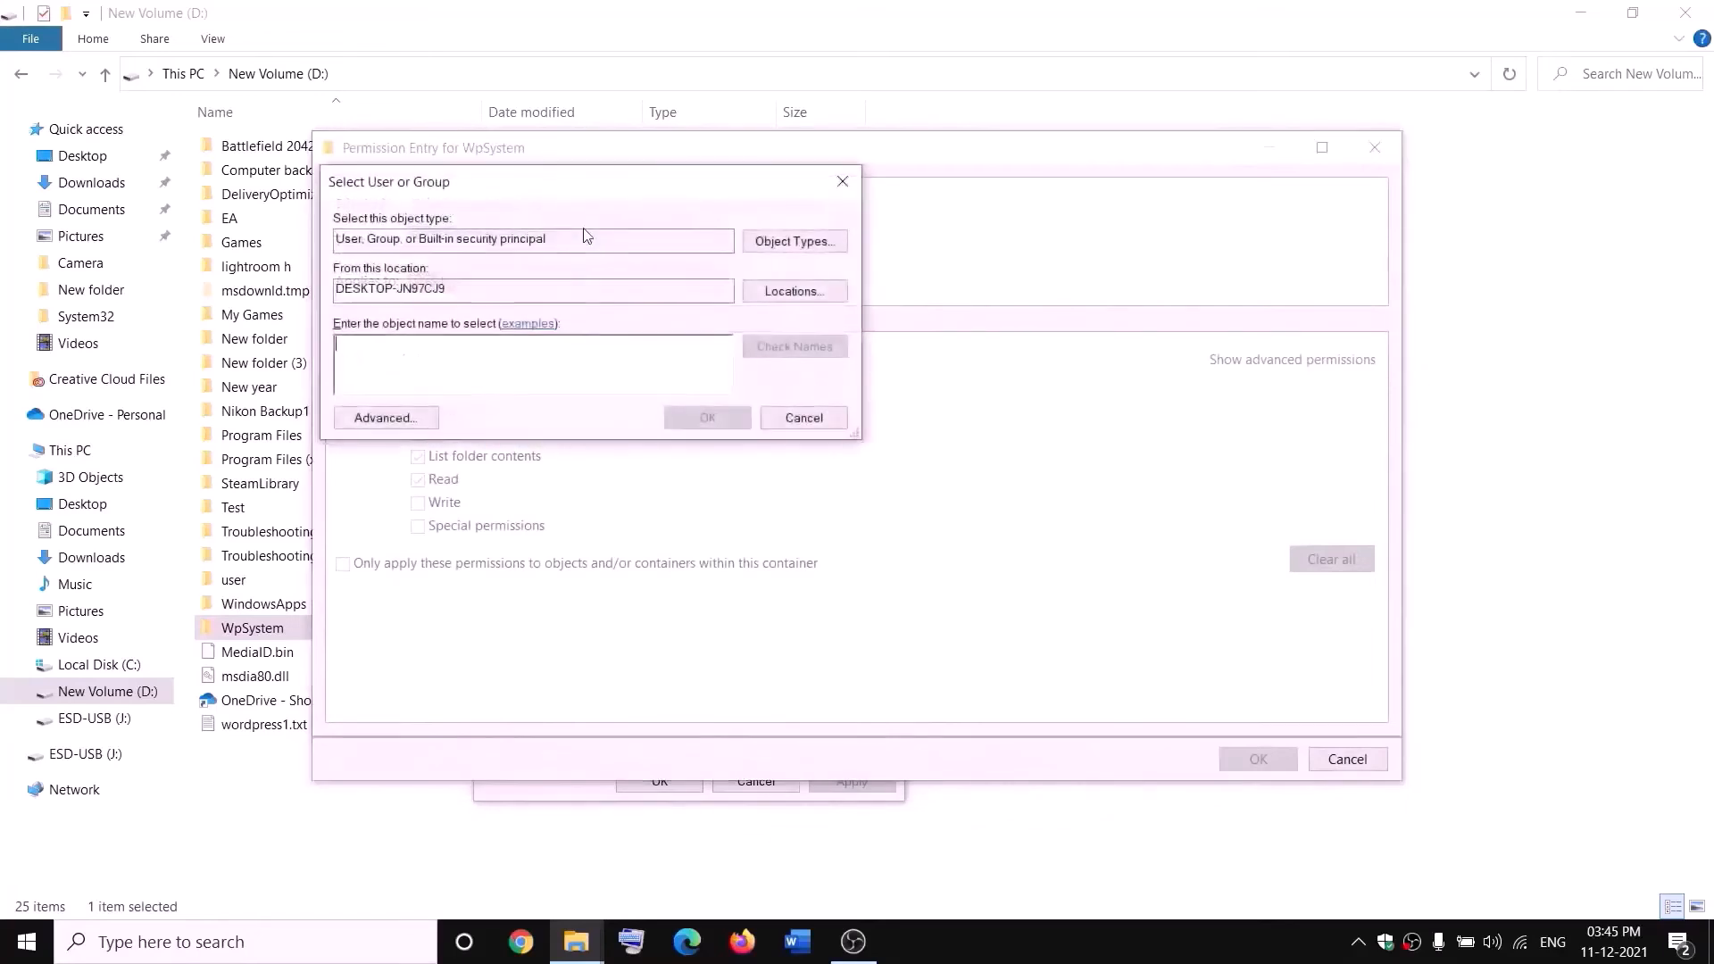
{"action": "type", "text": "ever"}
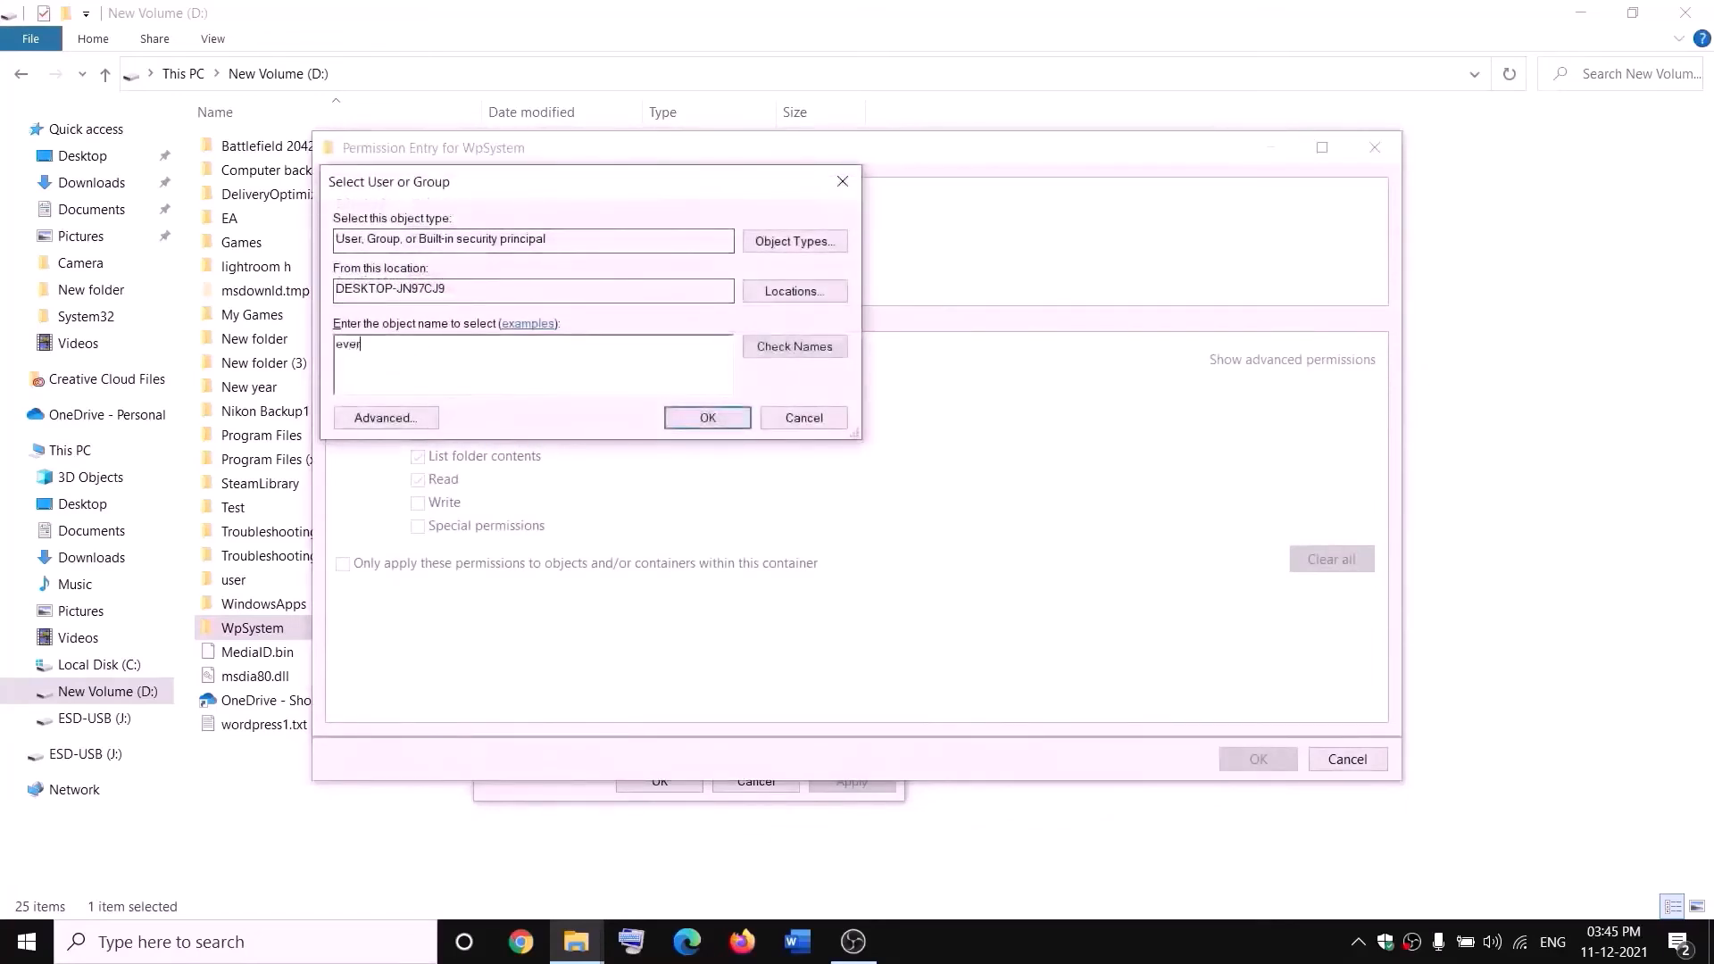
{"action": "type", "text": "yone"}
{"action": "left_click", "coordinate": [797, 350]}
{"action": "left_click", "coordinate": [705, 418]}
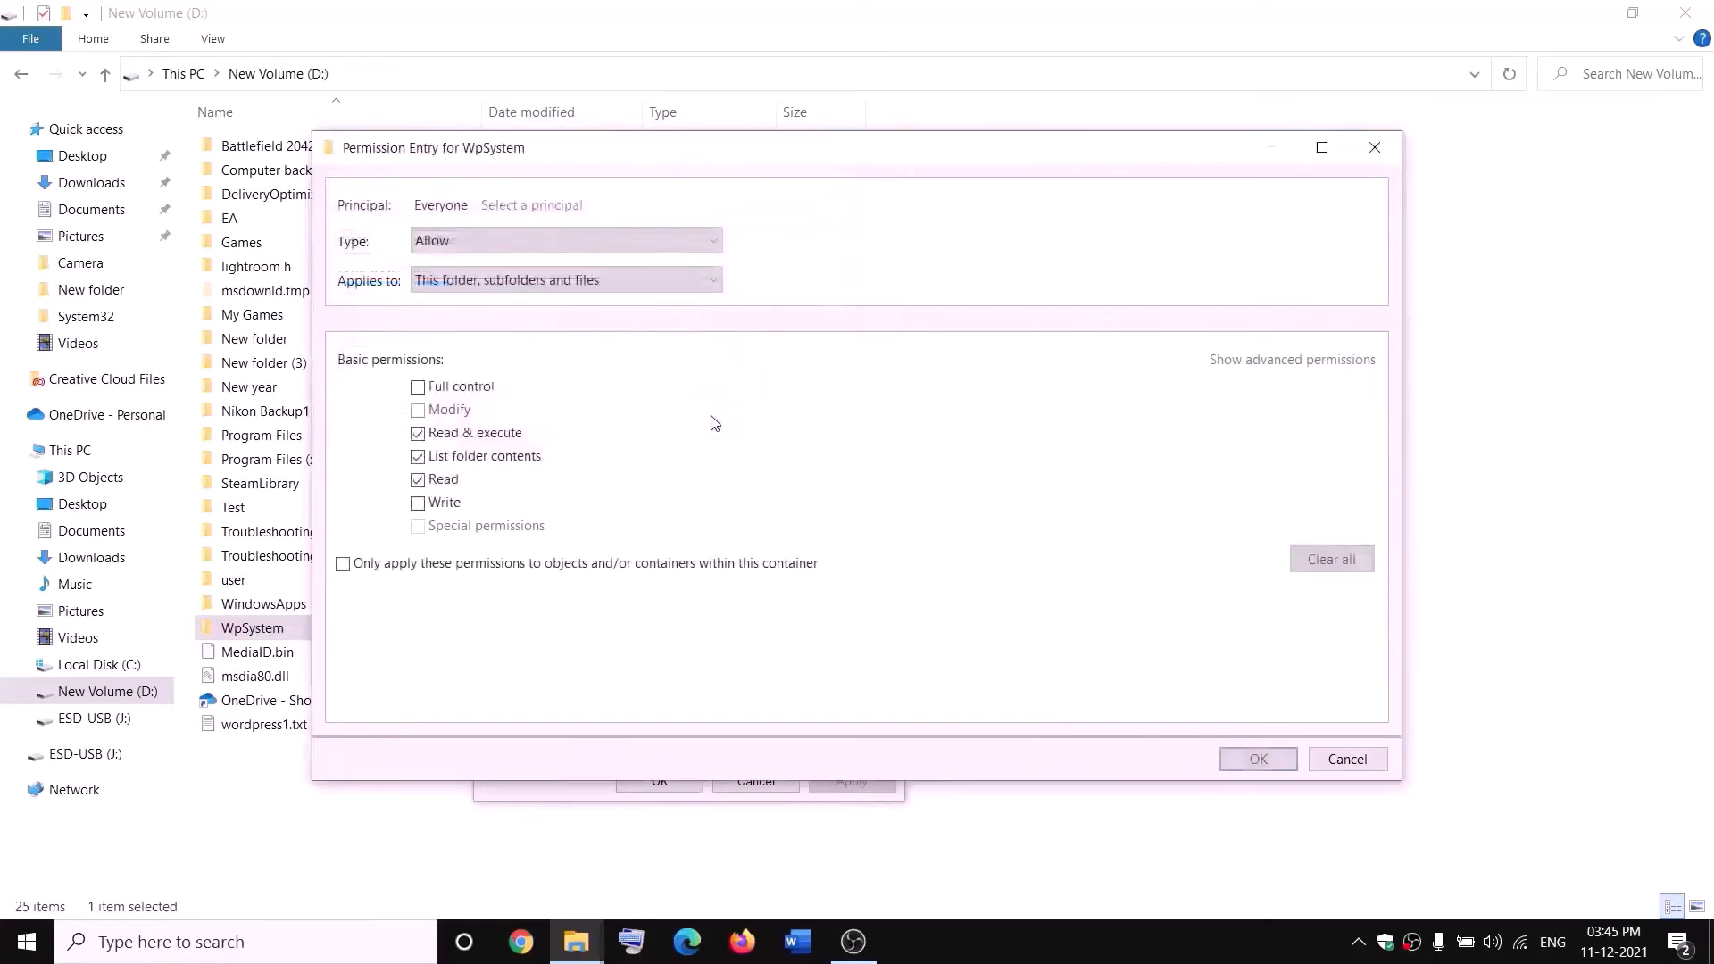
Grant Everyone Full control in the new WpSystem permission entry, apply it and close all the folder's dialogs.
{"action": "left_click", "coordinate": [418, 390]}
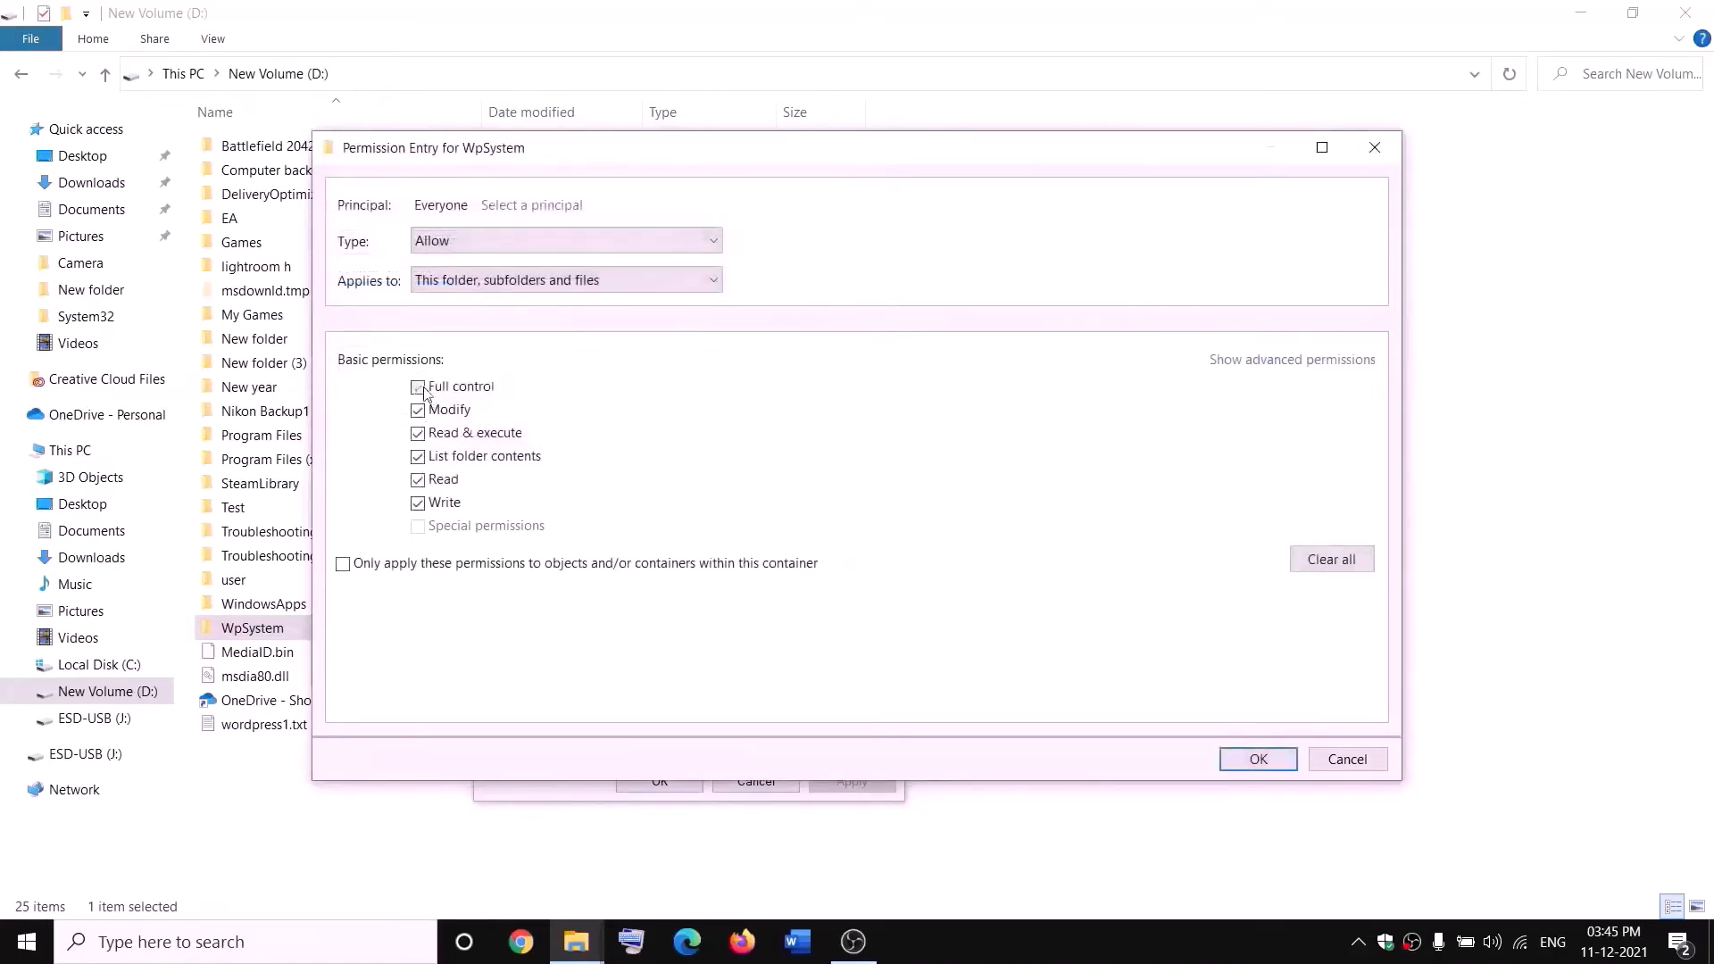
{"action": "left_click", "coordinate": [1259, 759]}
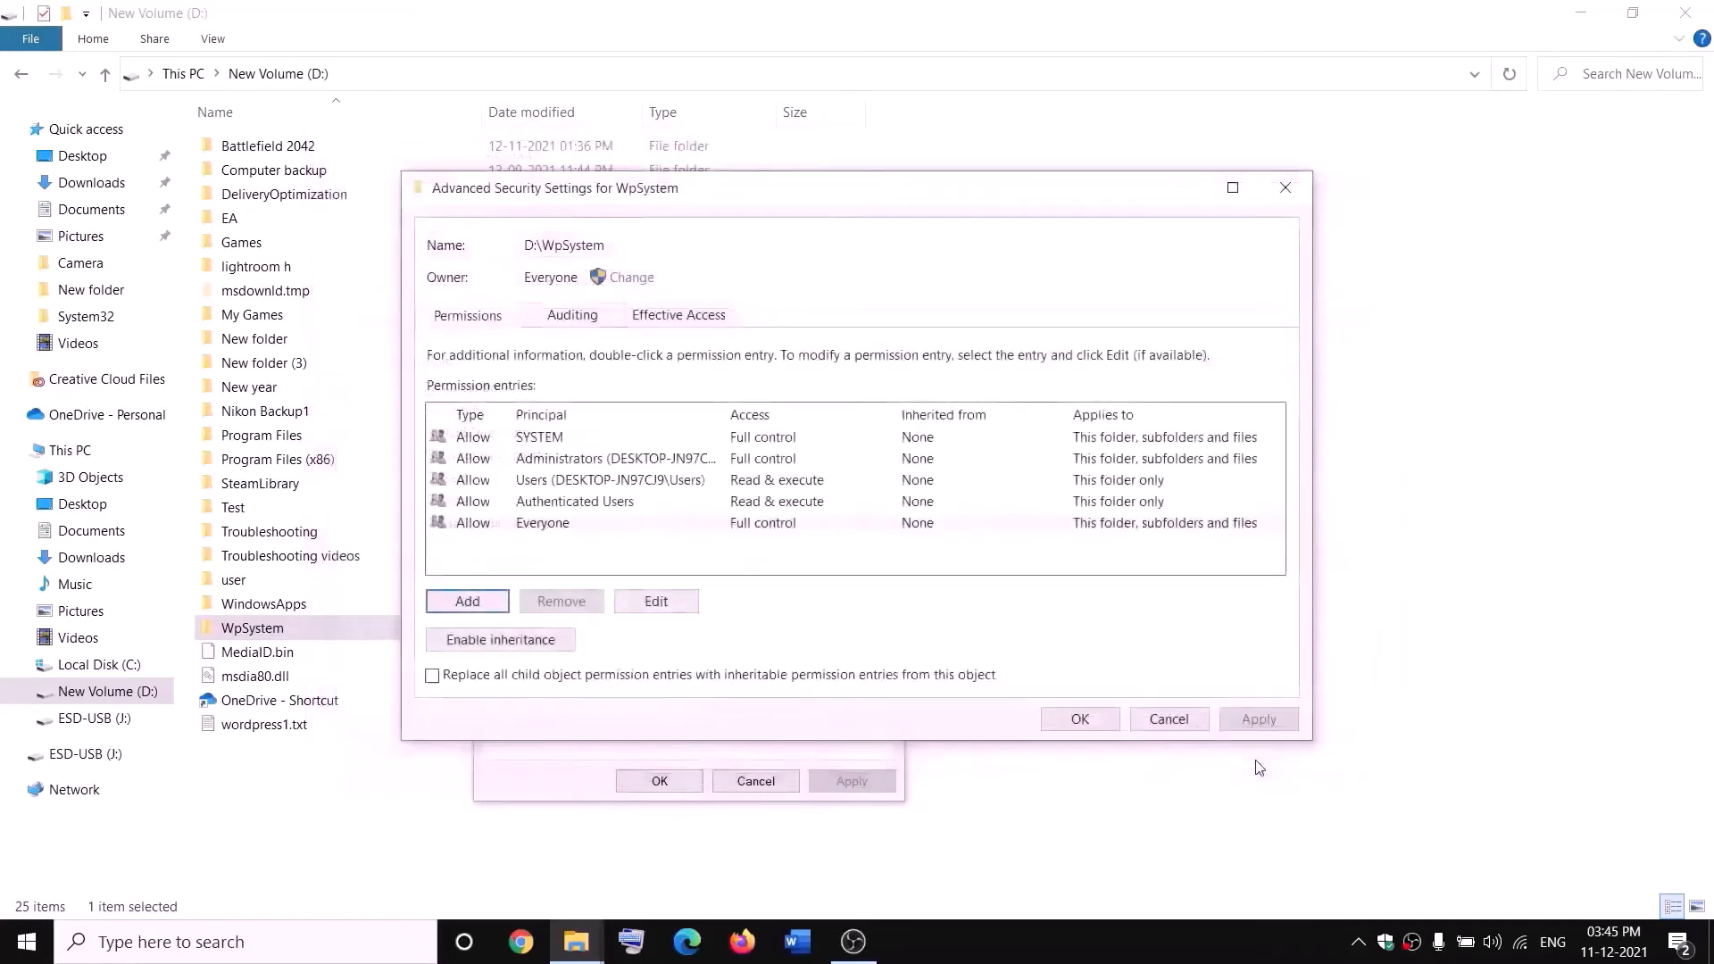
{"action": "left_click", "coordinate": [1255, 721]}
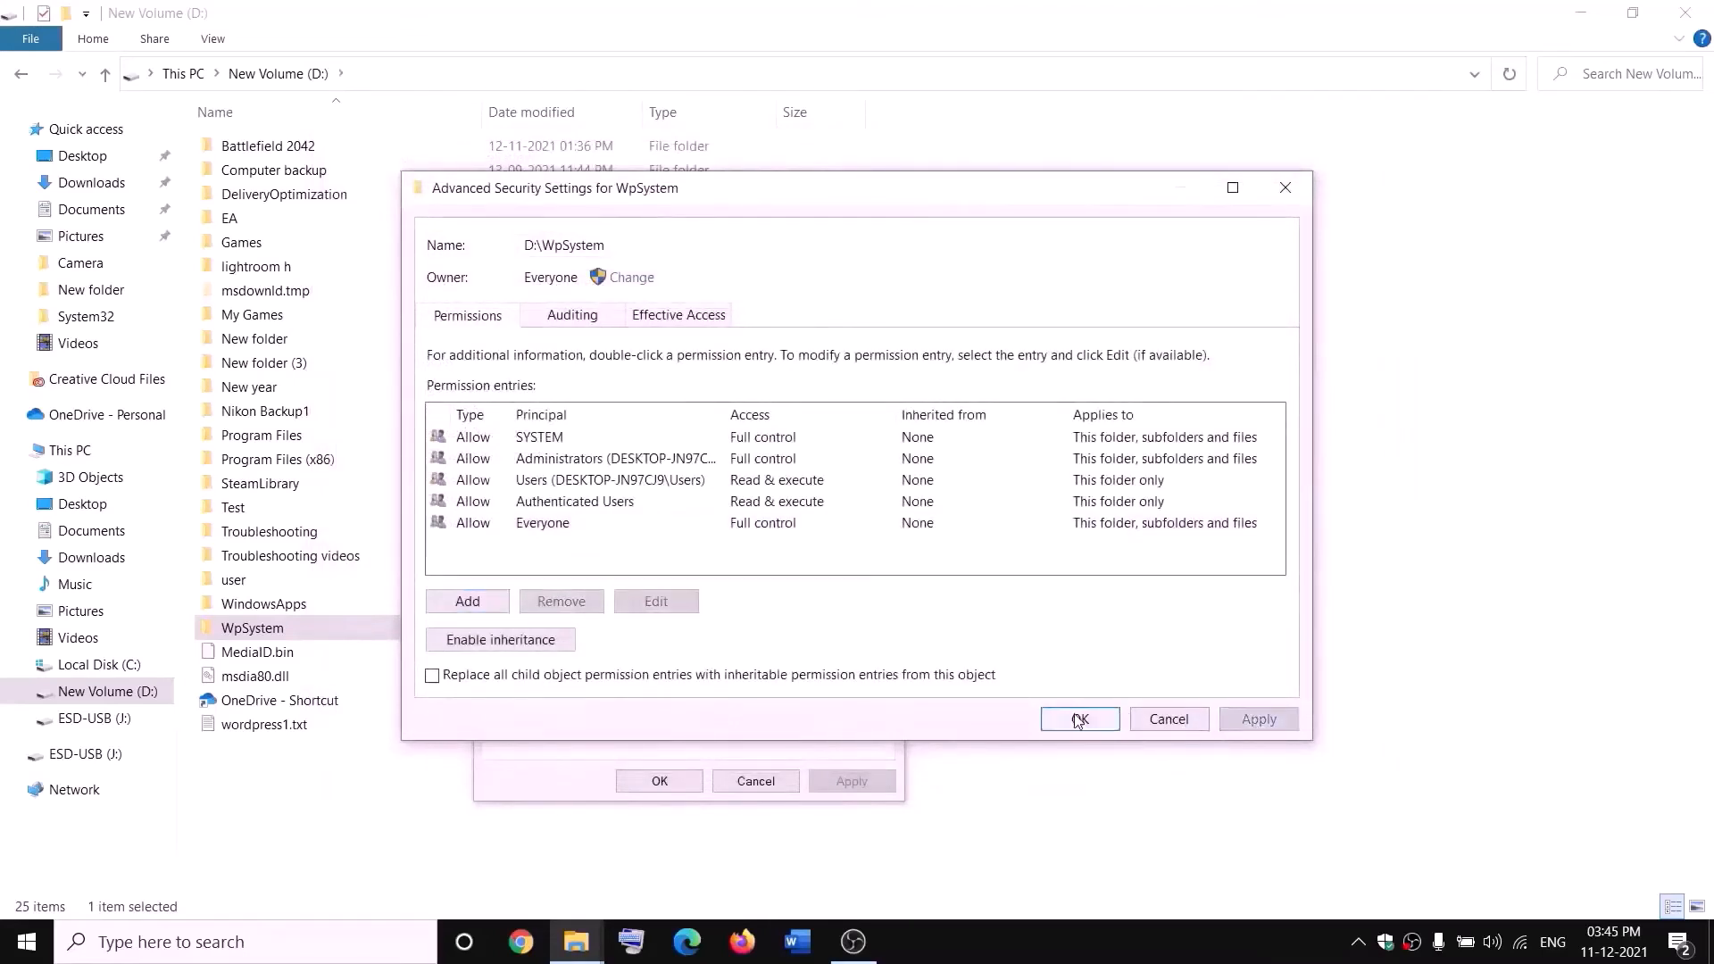
{"action": "left_click", "coordinate": [1080, 719]}
{"action": "left_click", "coordinate": [659, 780]}
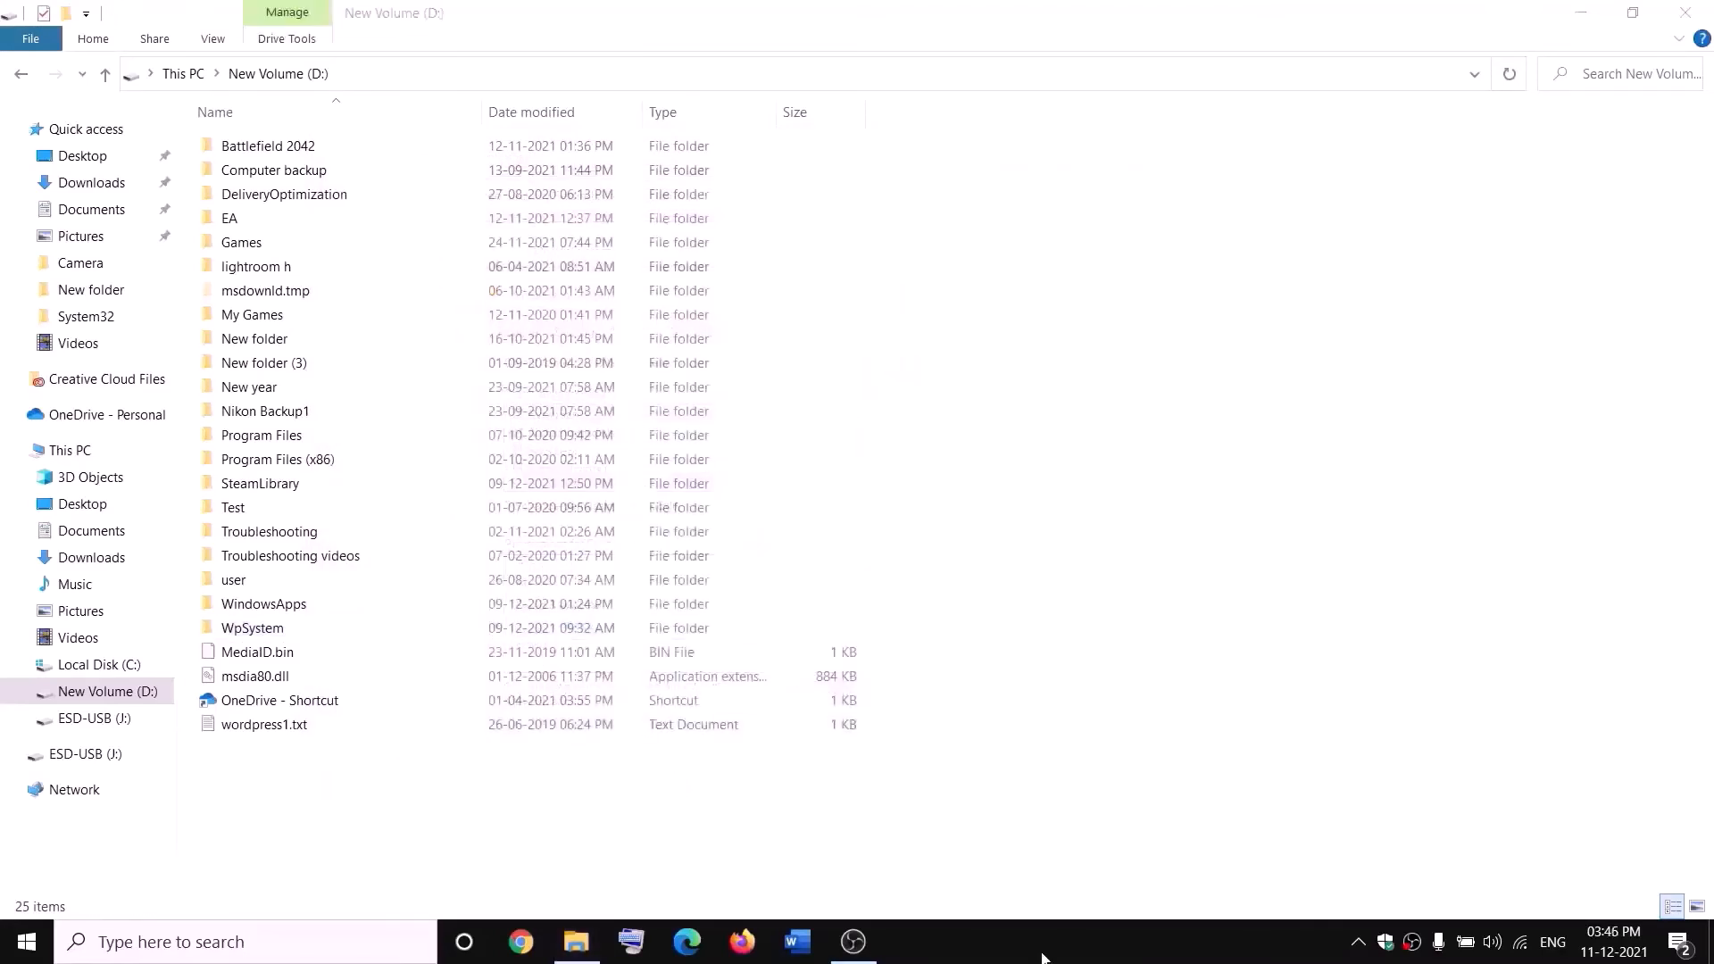
Rename the WpSystem folder on the D: drive to WpSystem.old.
{"action": "right_click", "coordinate": [250, 632]}
{"action": "left_click", "coordinate": [63, 869]}
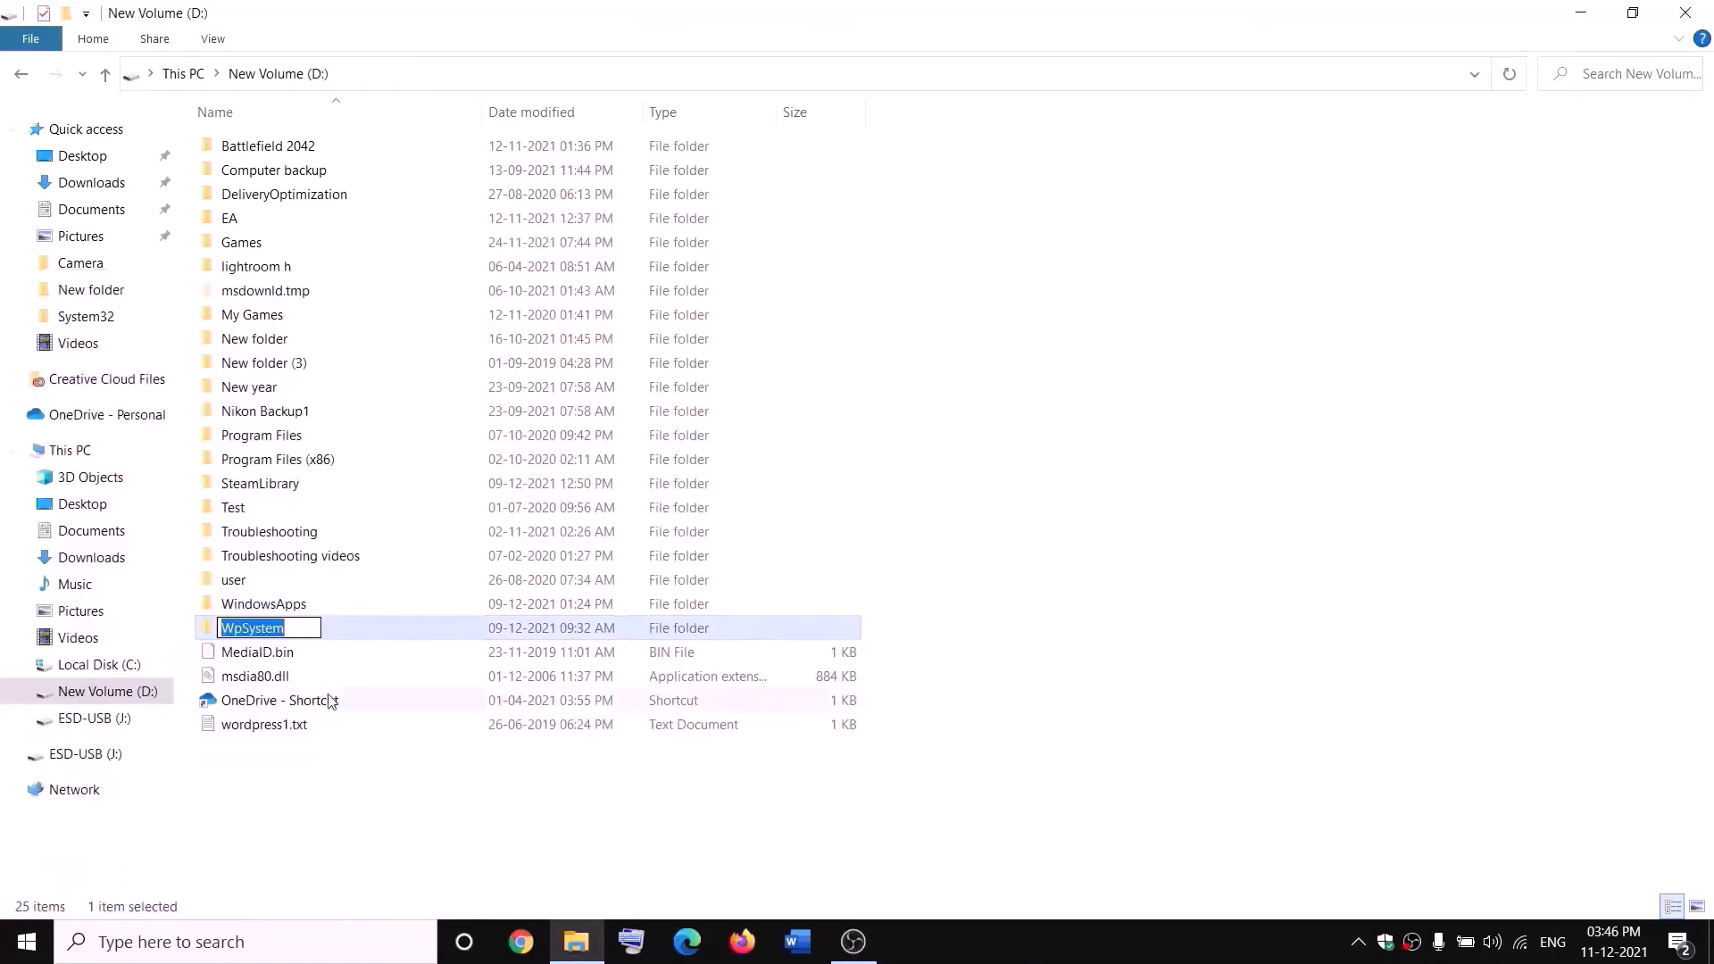
{"action": "key", "text": "End"}
{"action": "type", "text": ".old"}
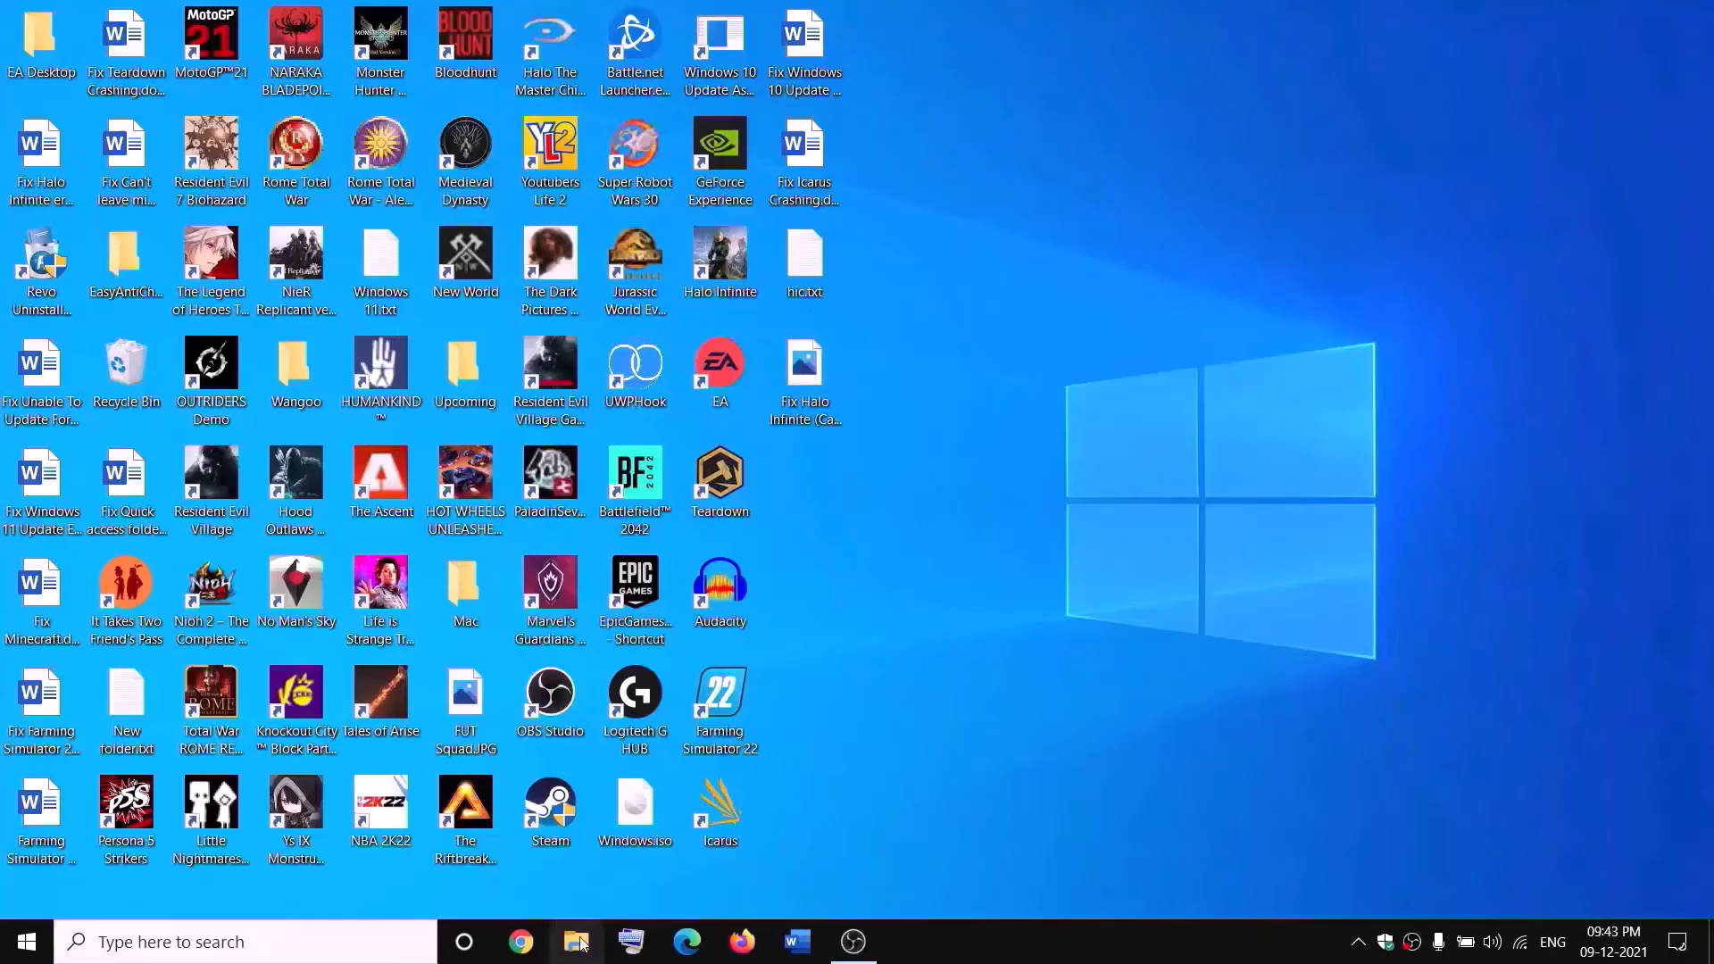
Browse to New Volume (D:) in File Explorer and bring up the advanced security settings of the WindowsApps folder.
{"action": "left_click", "coordinate": [576, 942]}
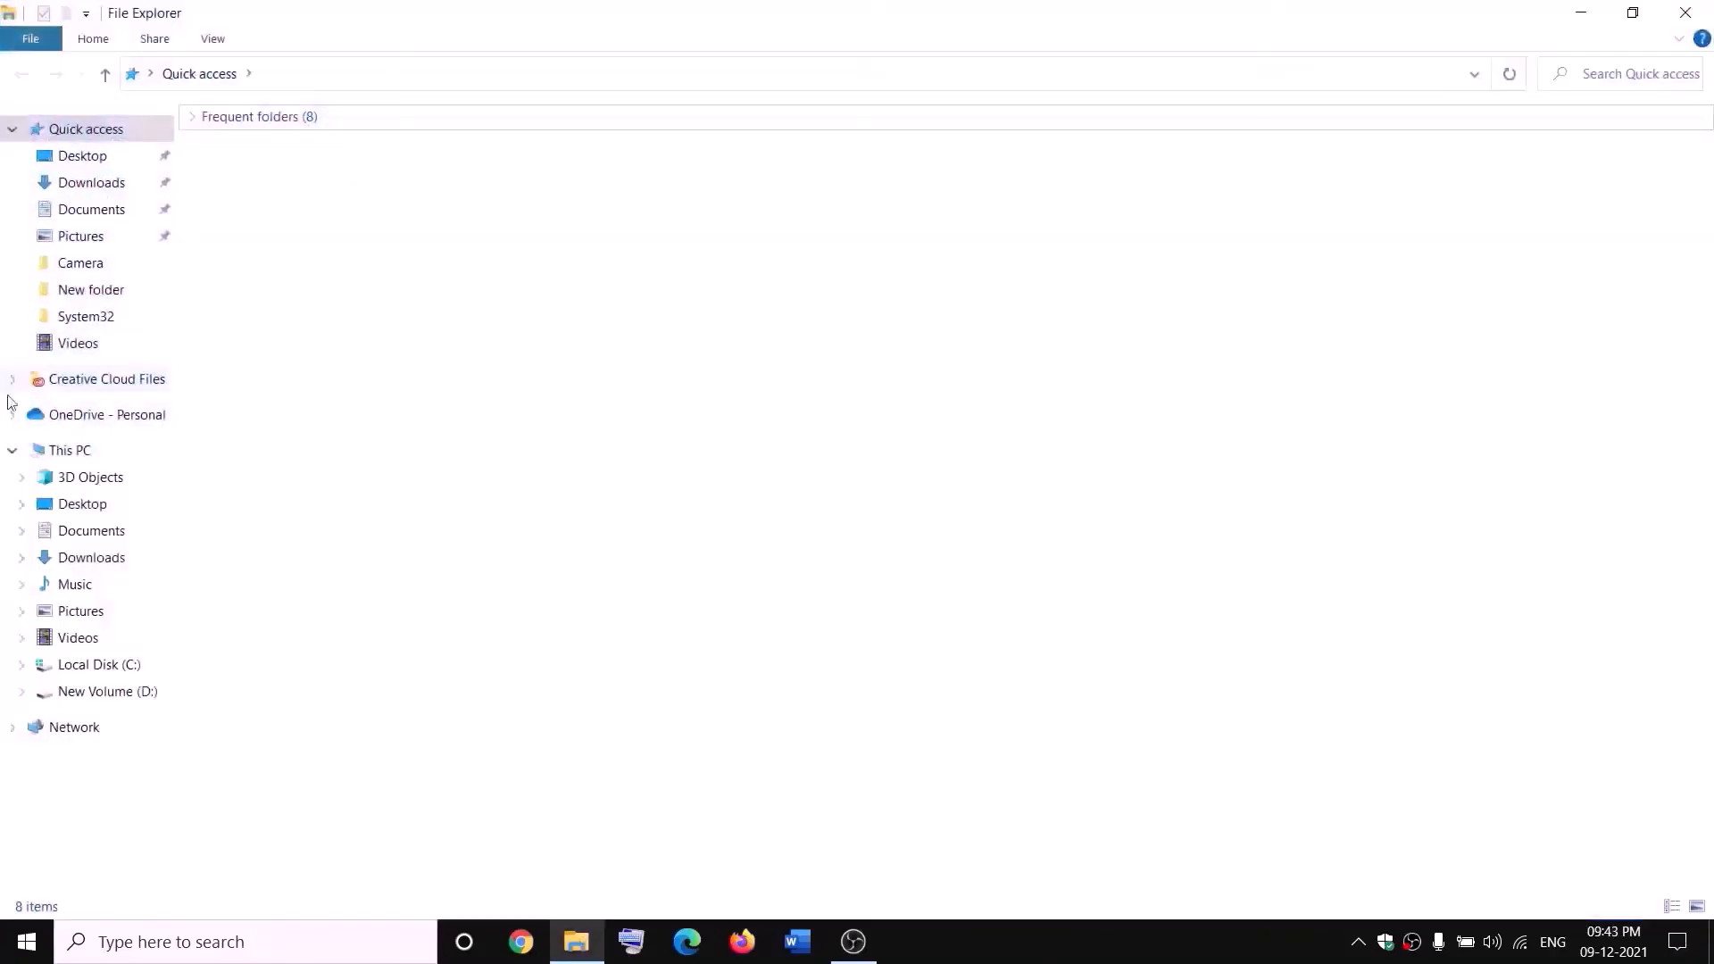
{"action": "left_click", "coordinate": [40, 449]}
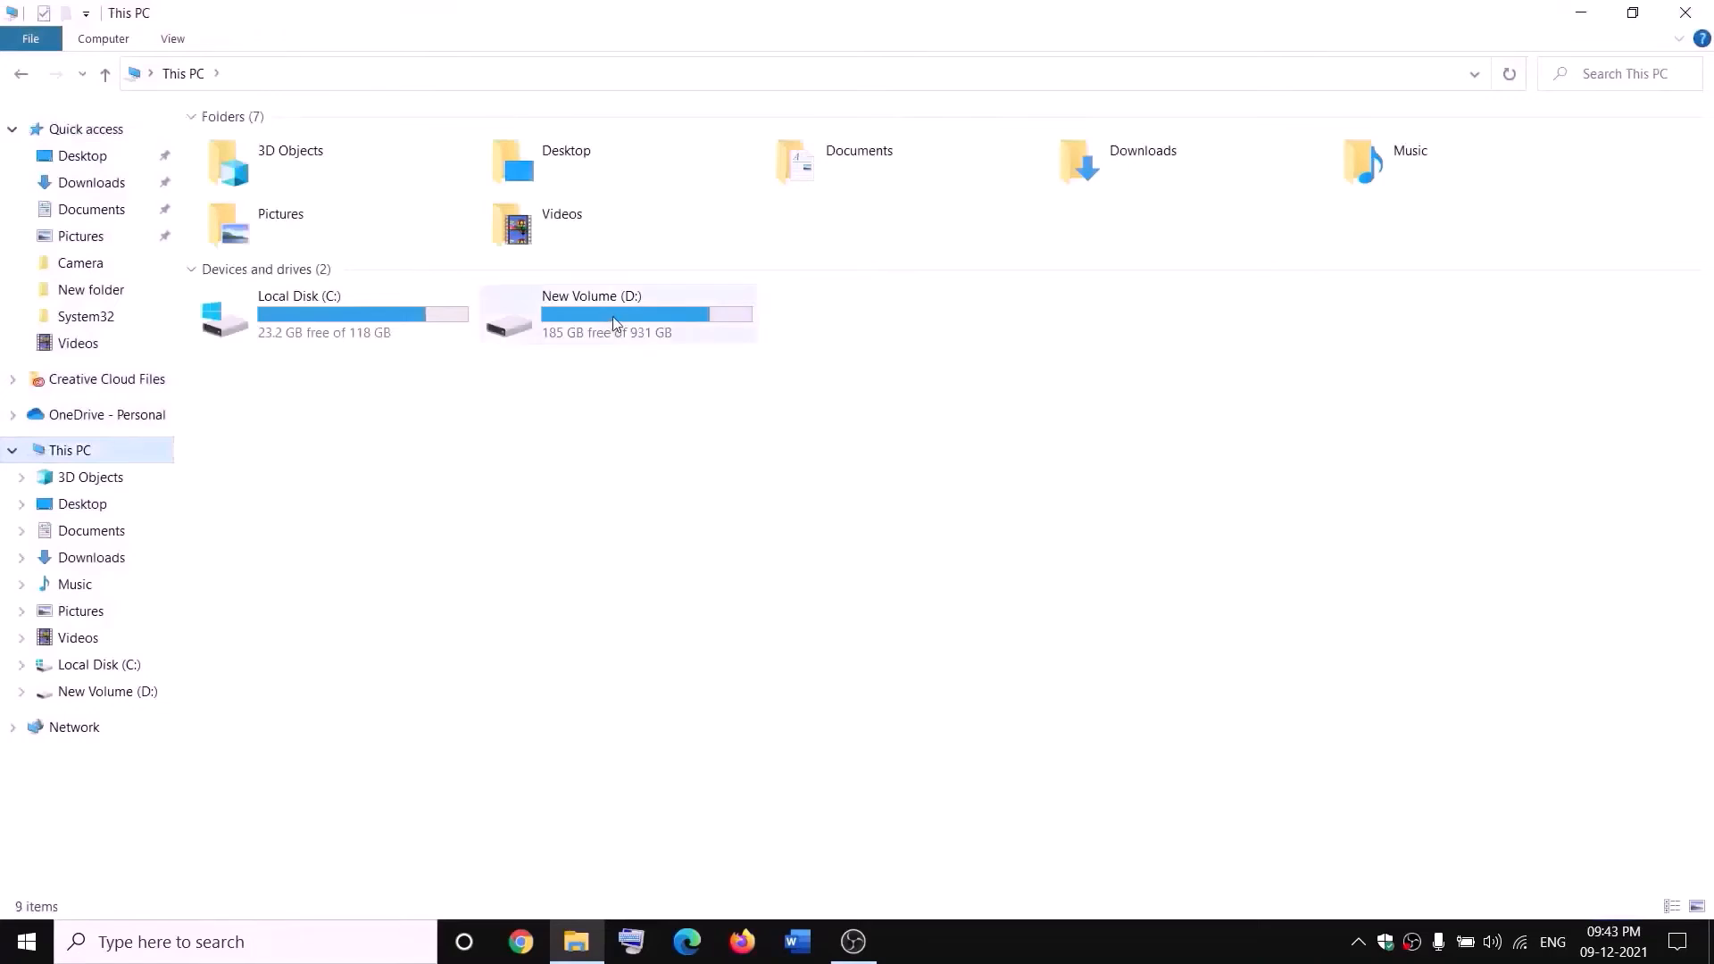
{"action": "double_click", "coordinate": [615, 323]}
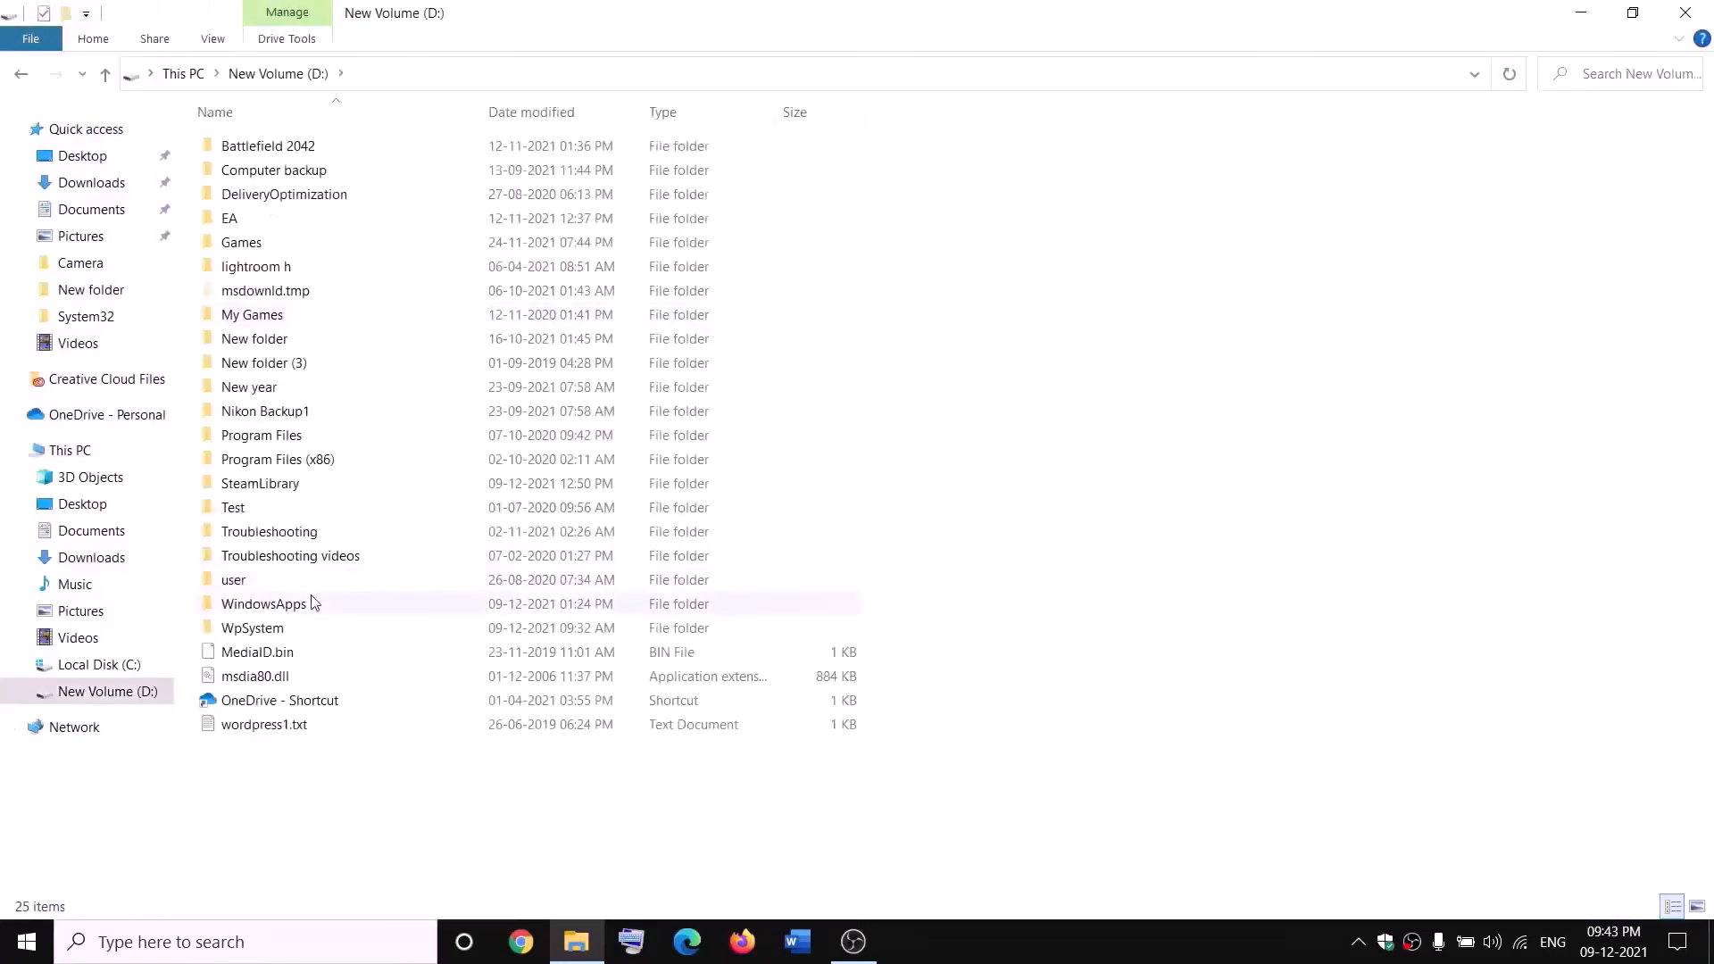
{"action": "left_click", "coordinate": [303, 605]}
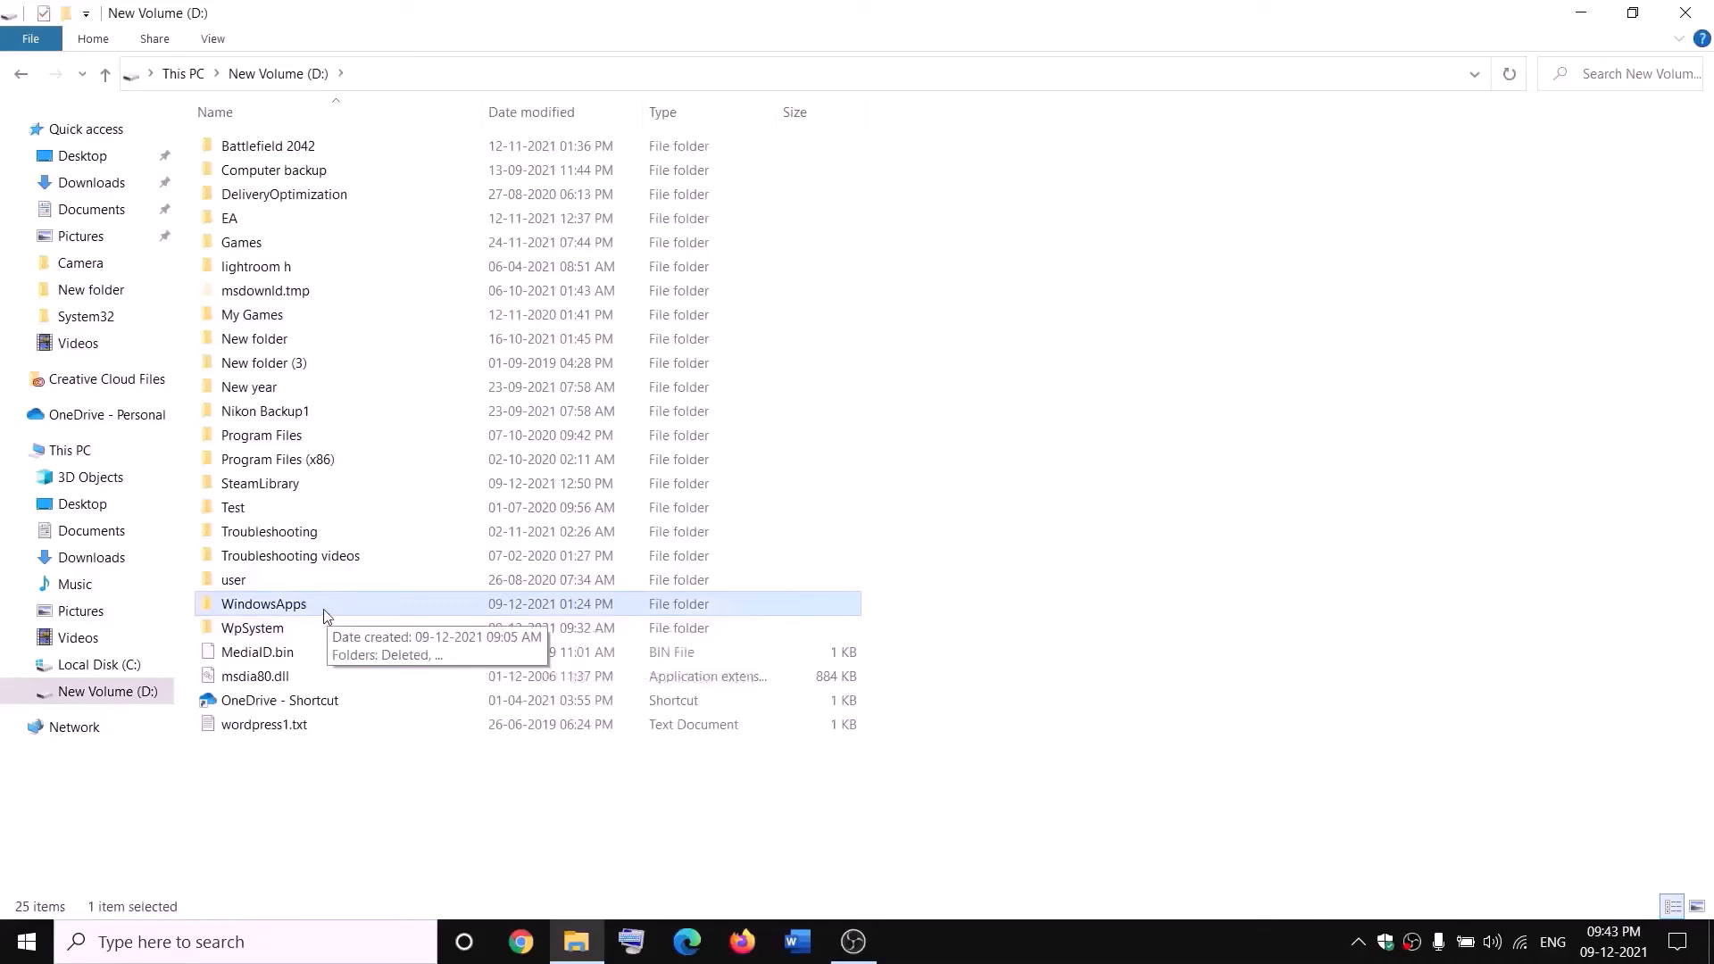
{"action": "right_click", "coordinate": [324, 614]}
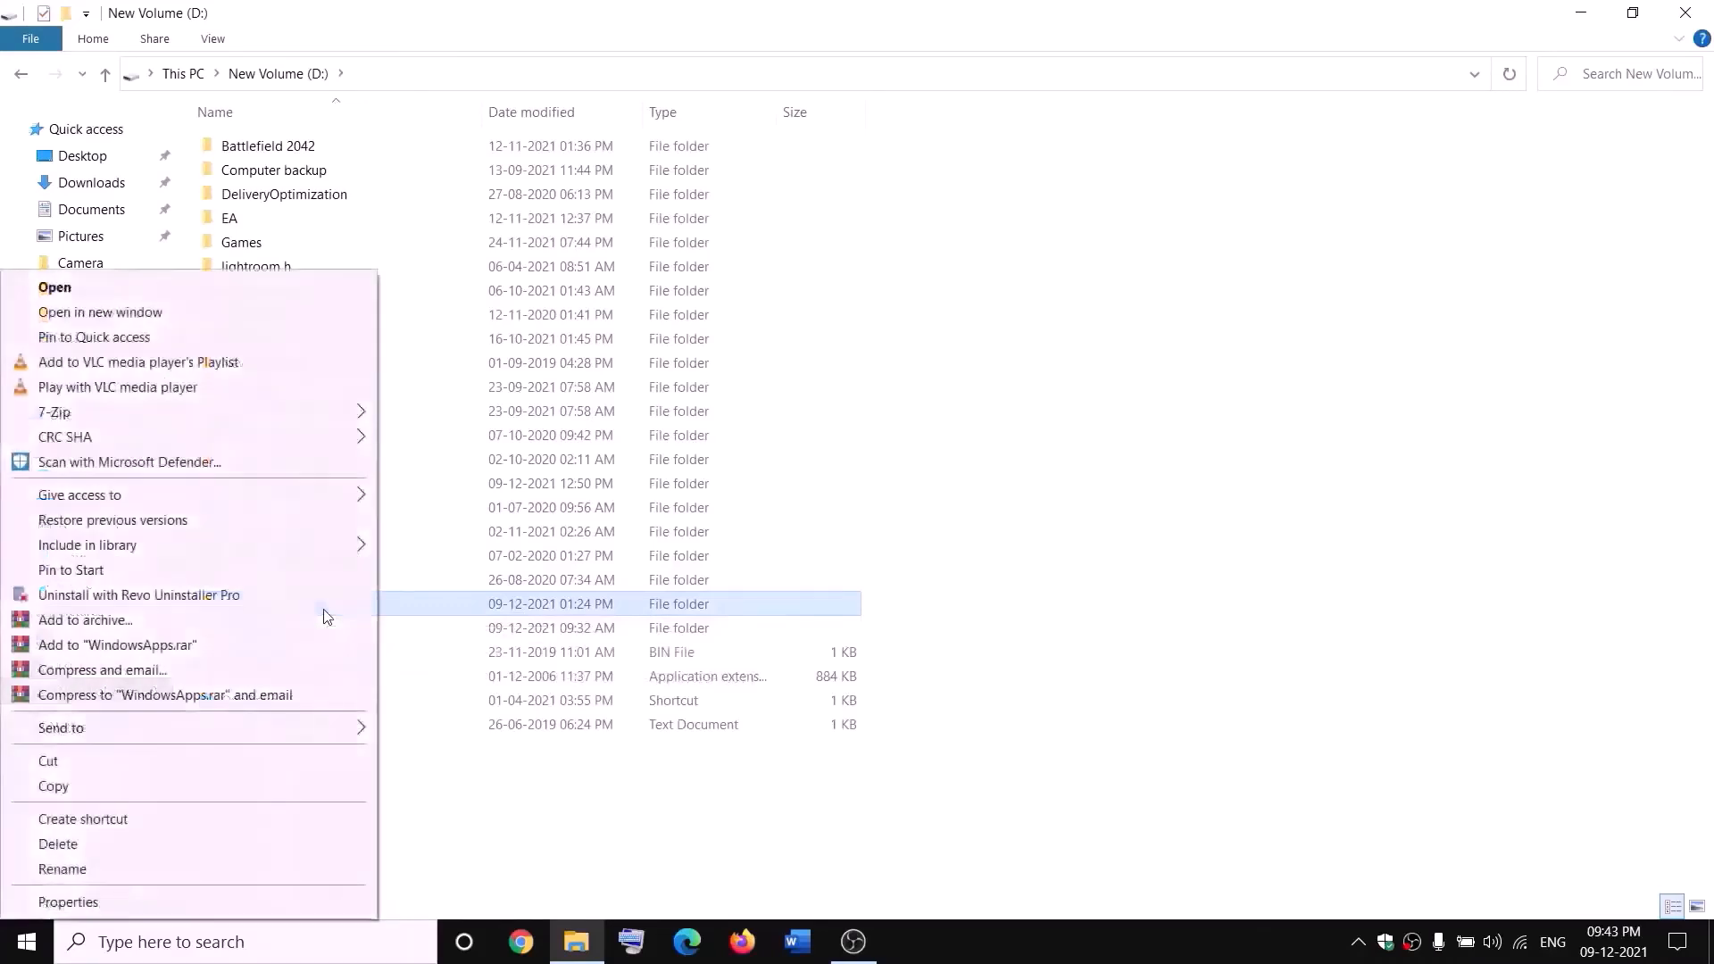
{"action": "left_click", "coordinate": [68, 902]}
{"action": "left_click", "coordinate": [485, 437]}
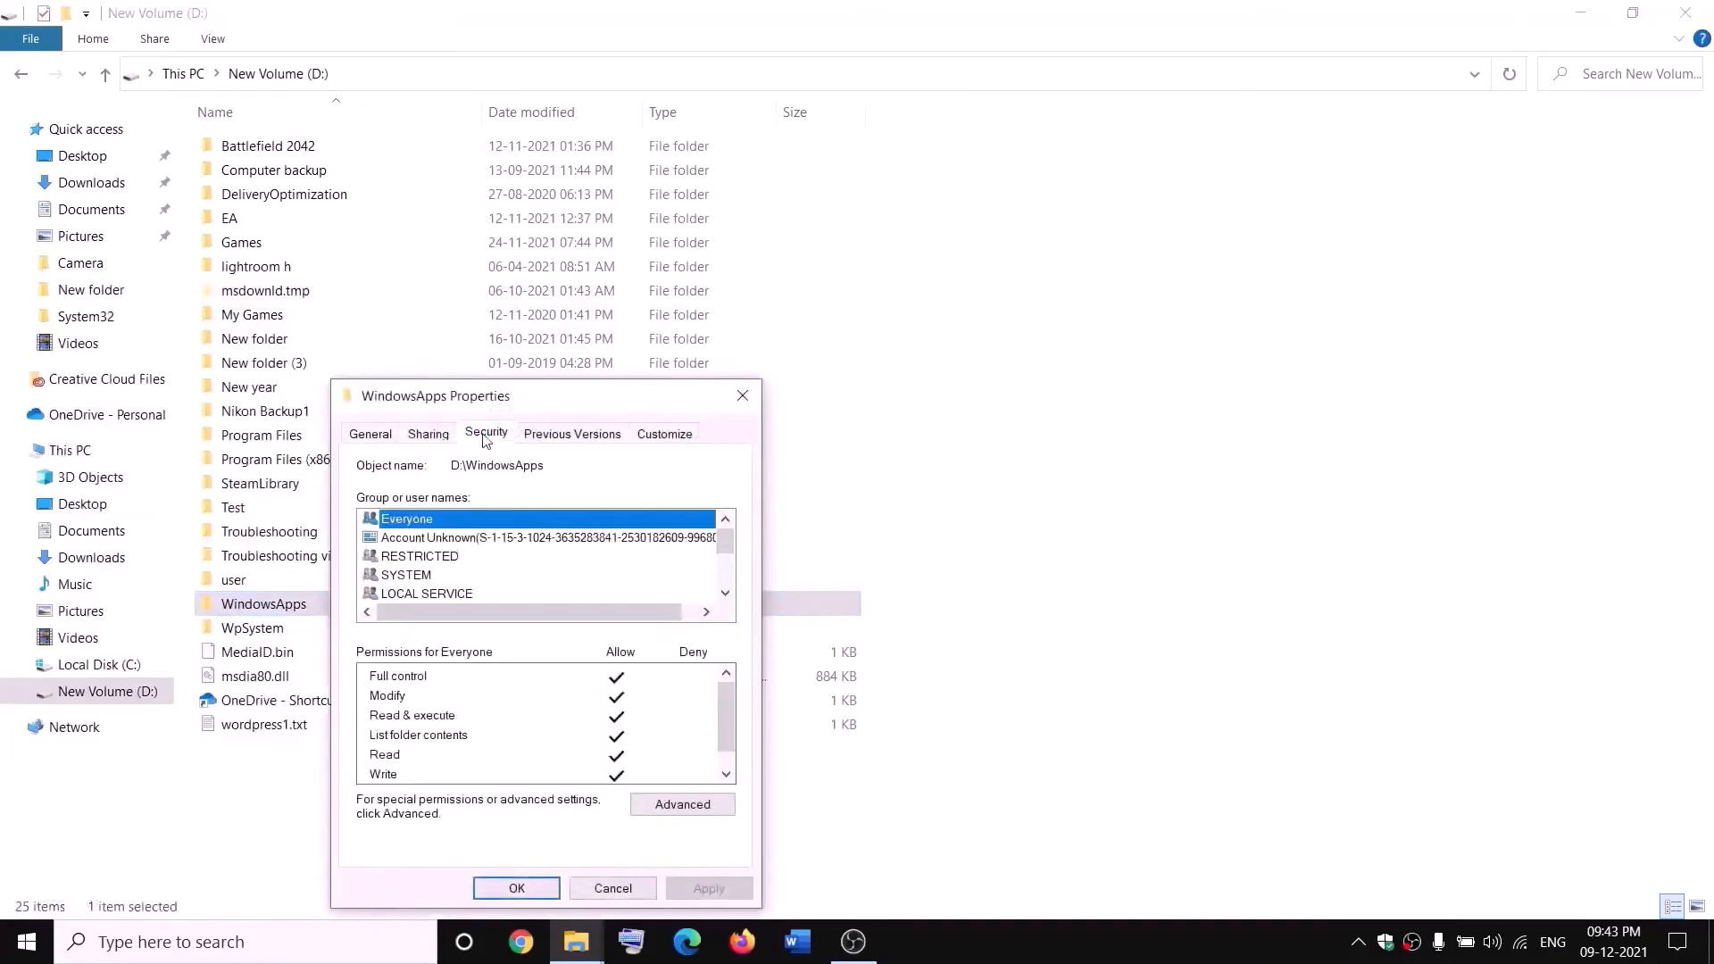
{"action": "left_click", "coordinate": [668, 806]}
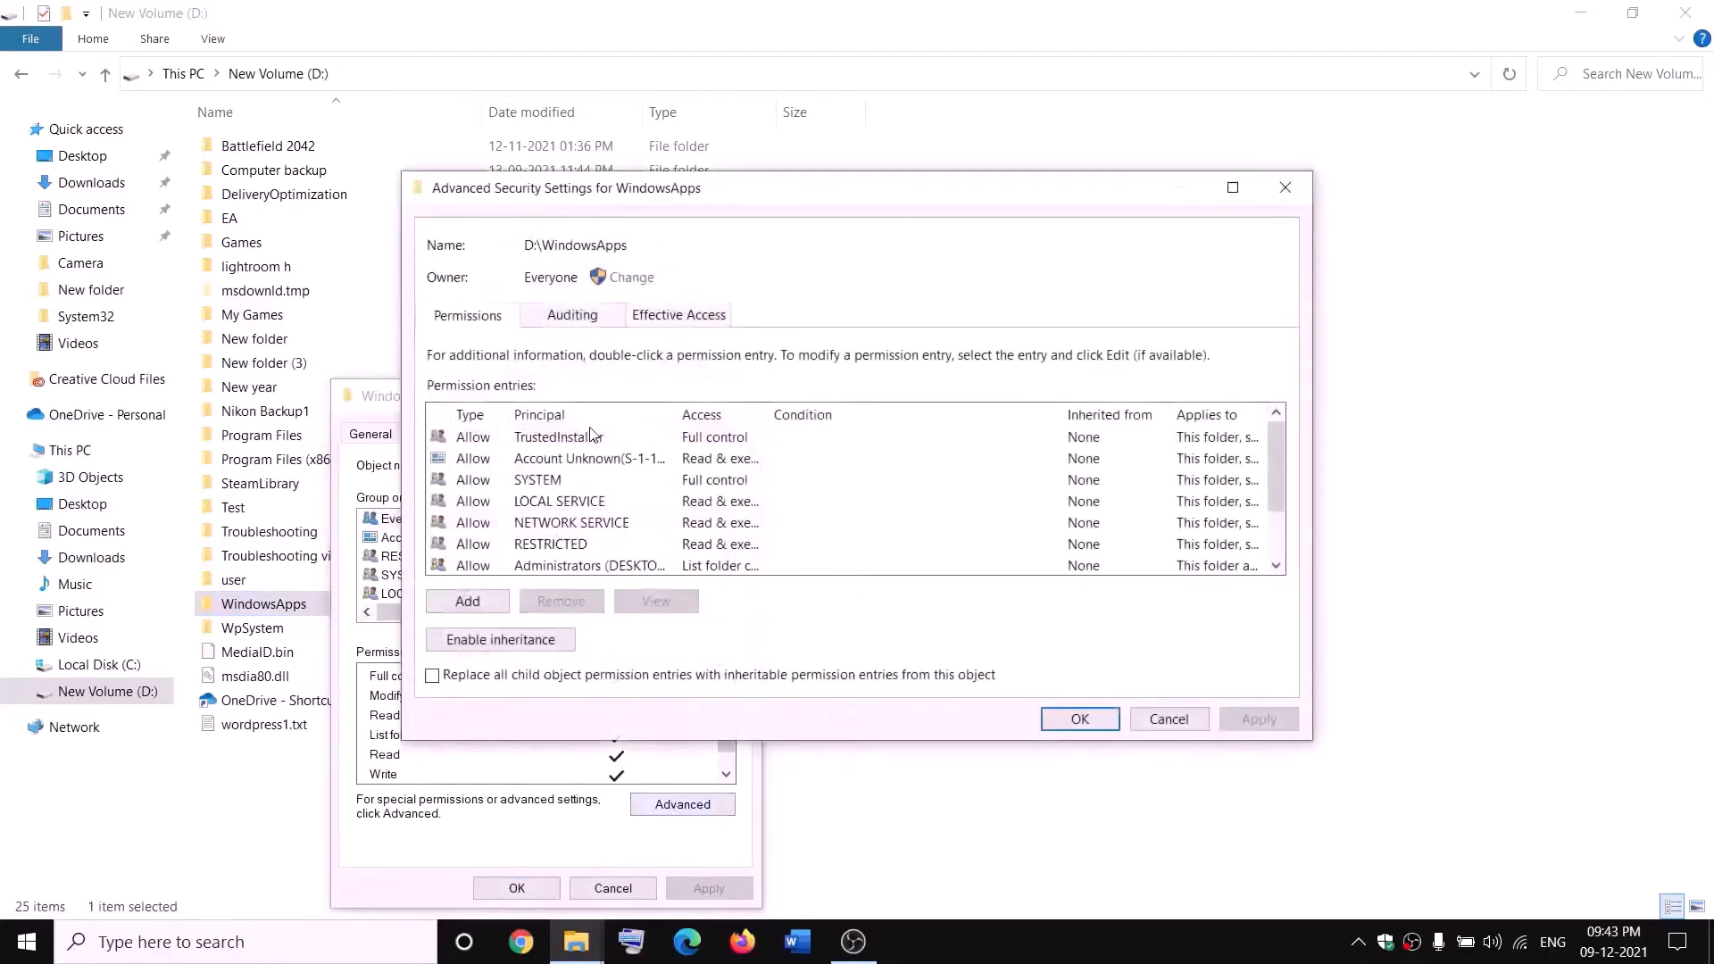
Set the owner of the WindowsApps folder to Everyone, including subcontainers and objects, apply it and close the folder's properties.
{"action": "left_click", "coordinate": [632, 278]}
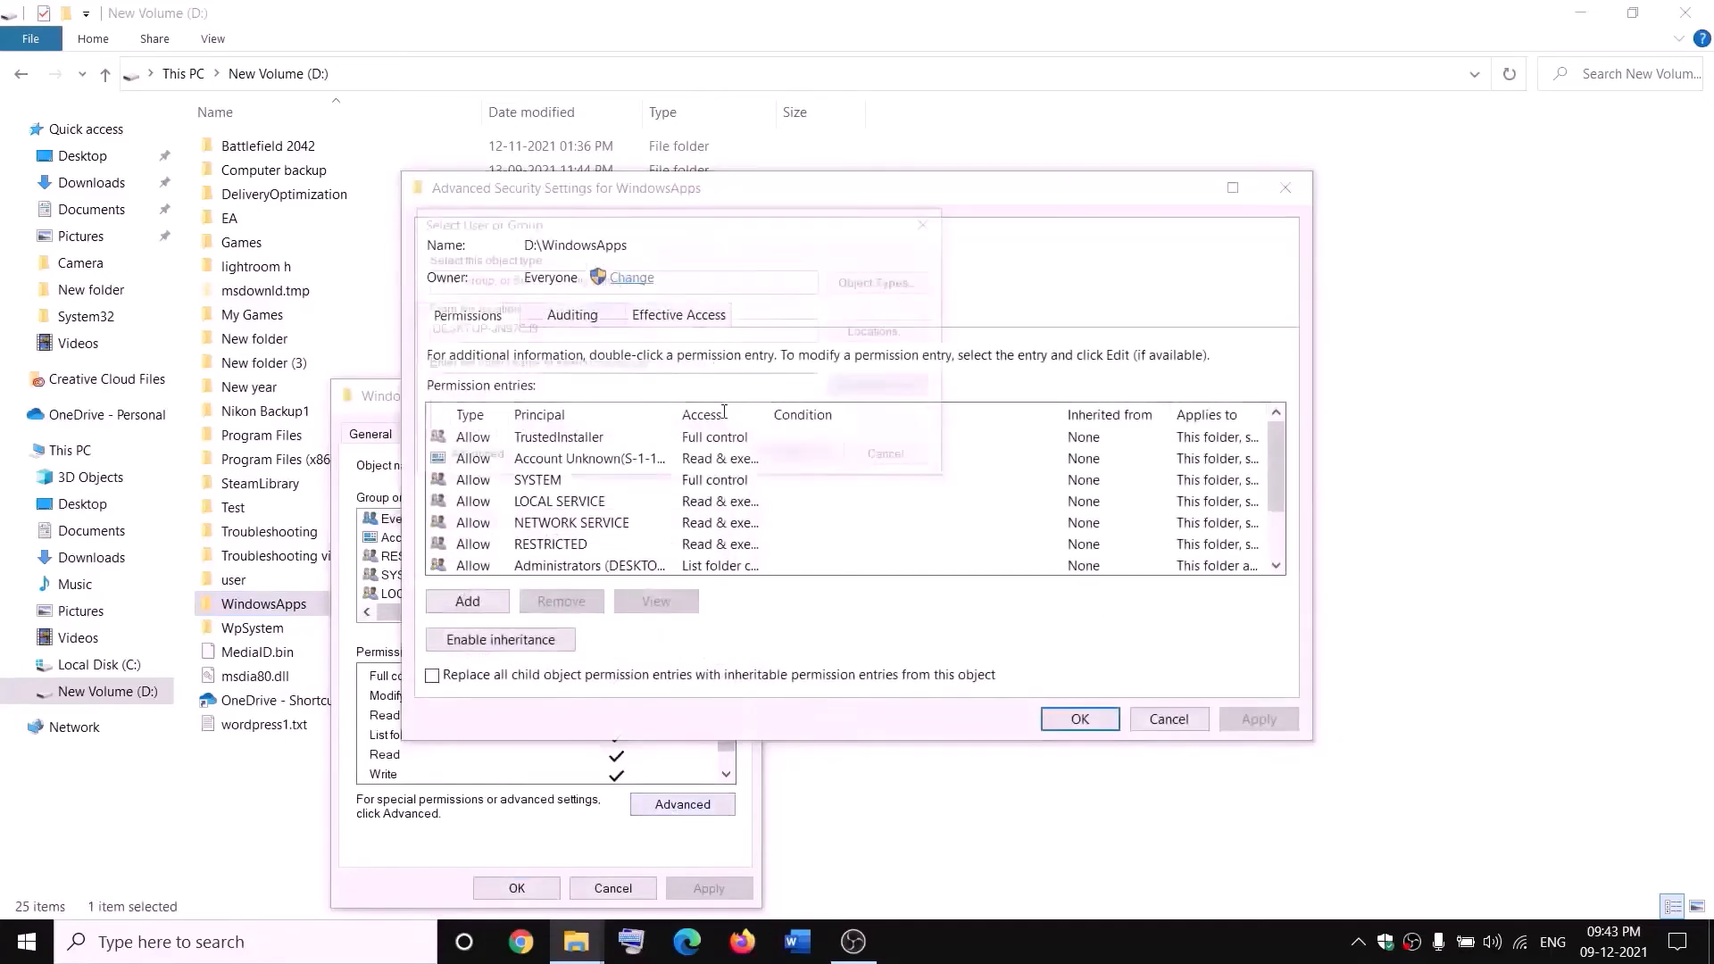
{"action": "type", "text": "everyone"}
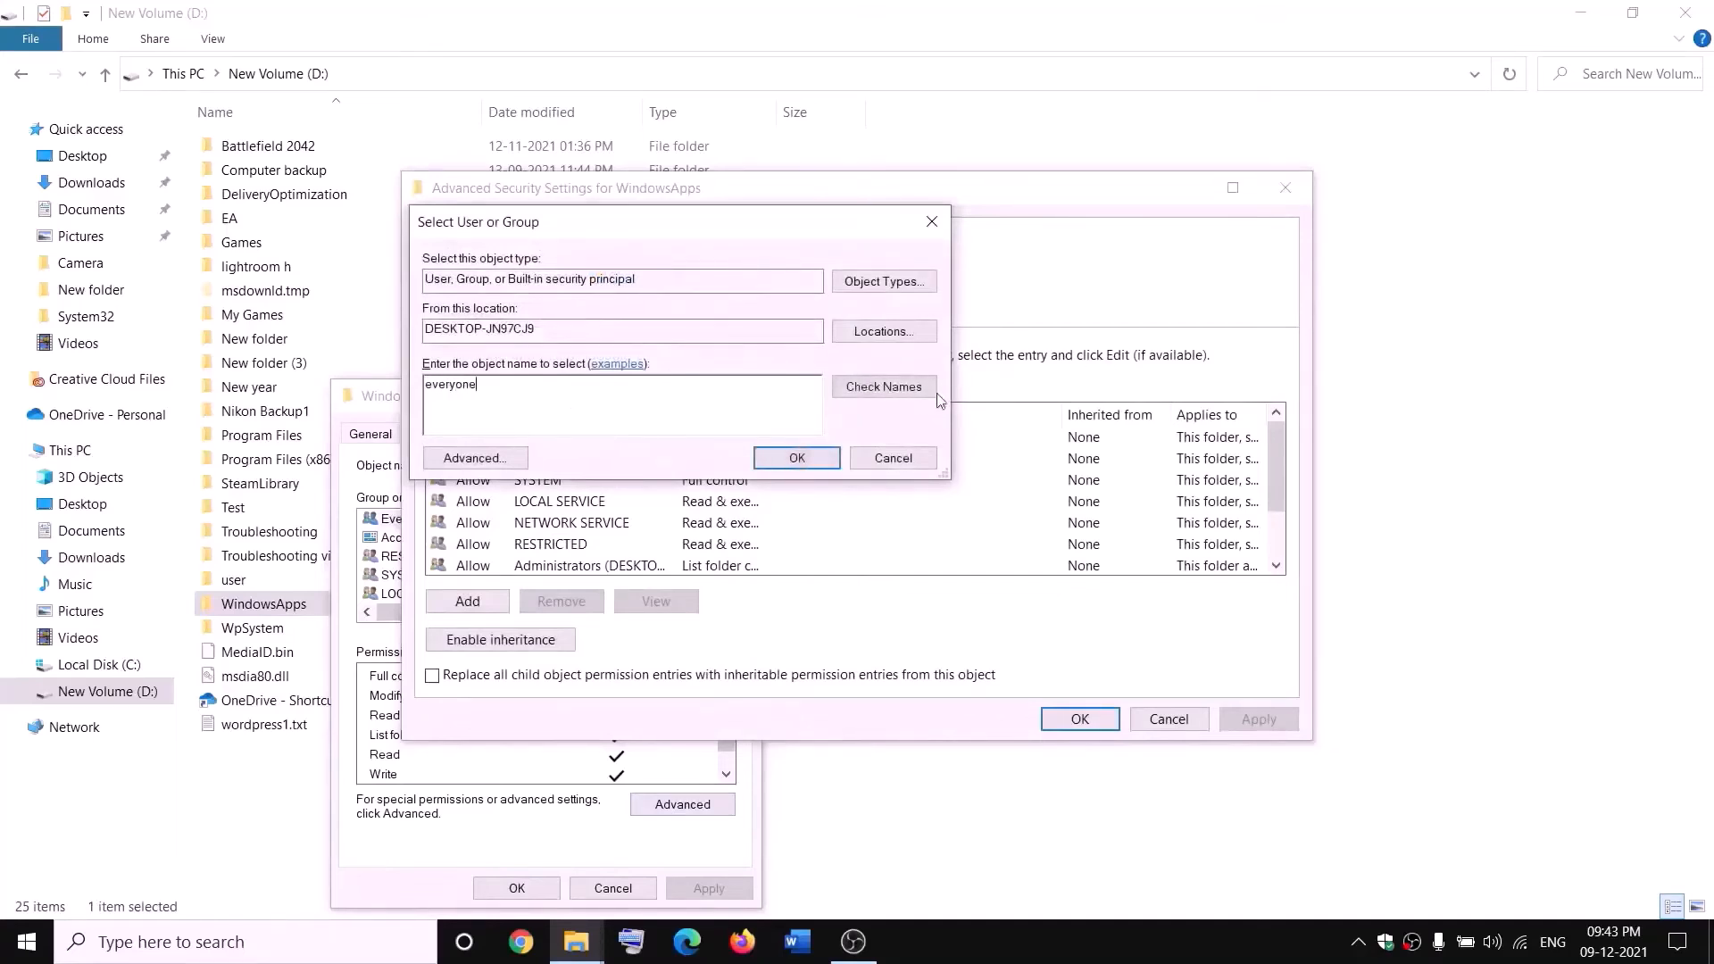
{"action": "left_click", "coordinate": [903, 394]}
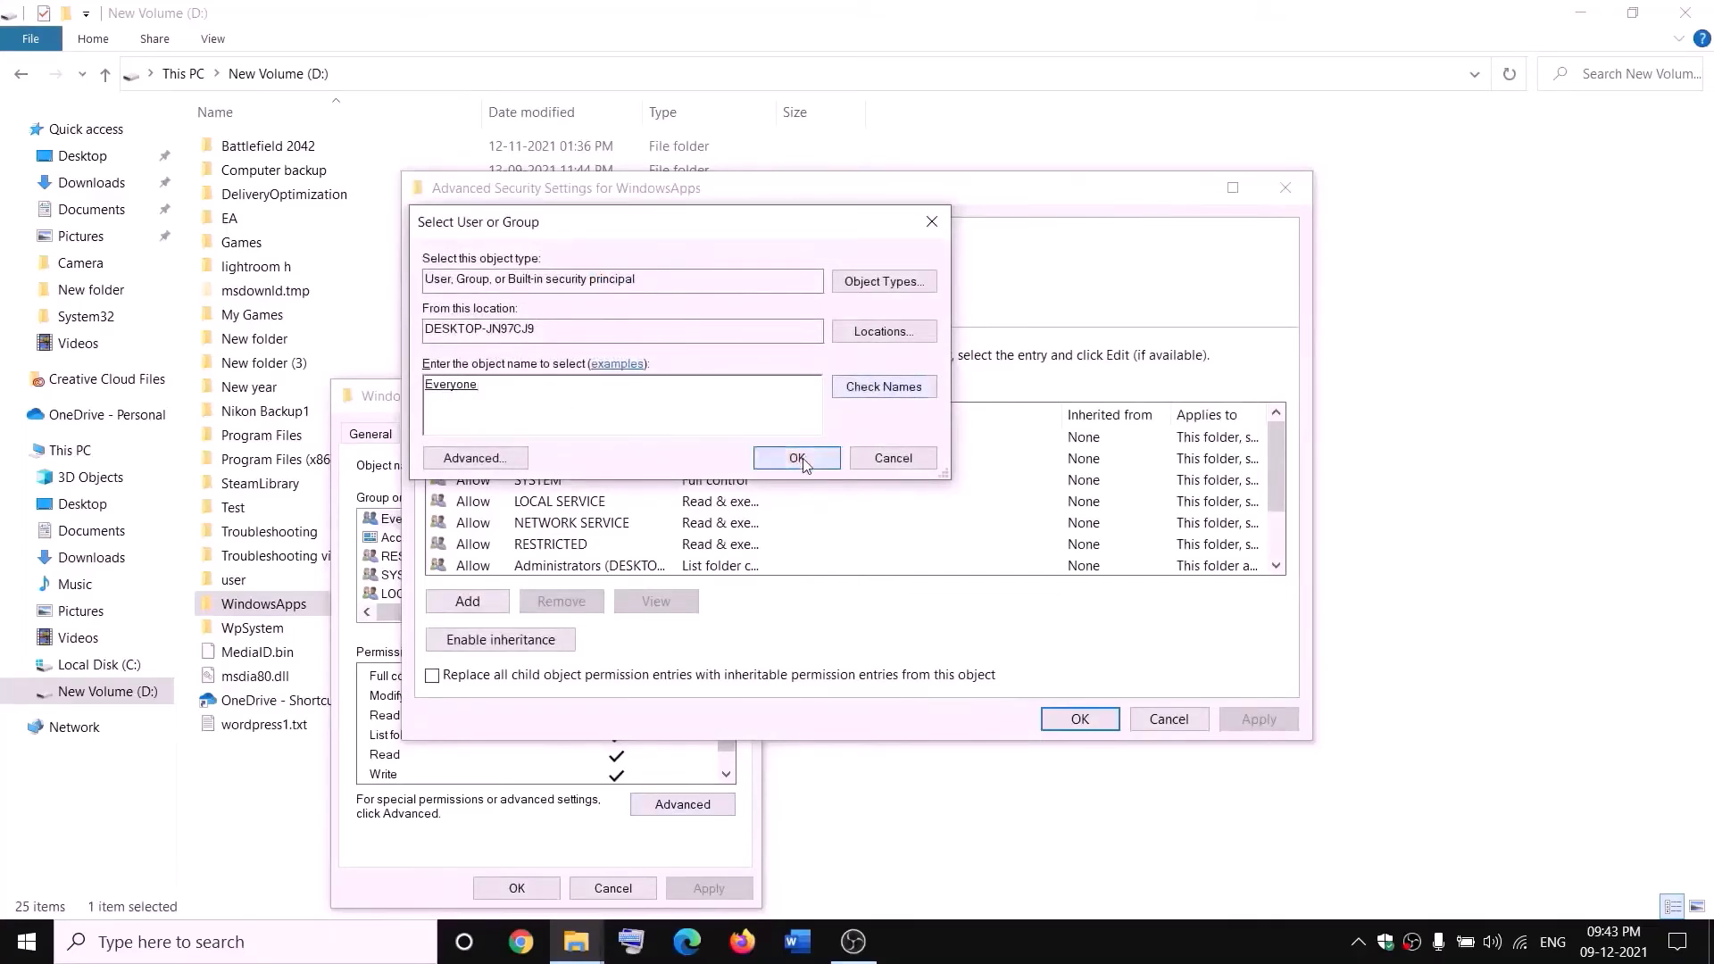
{"action": "left_click", "coordinate": [796, 458]}
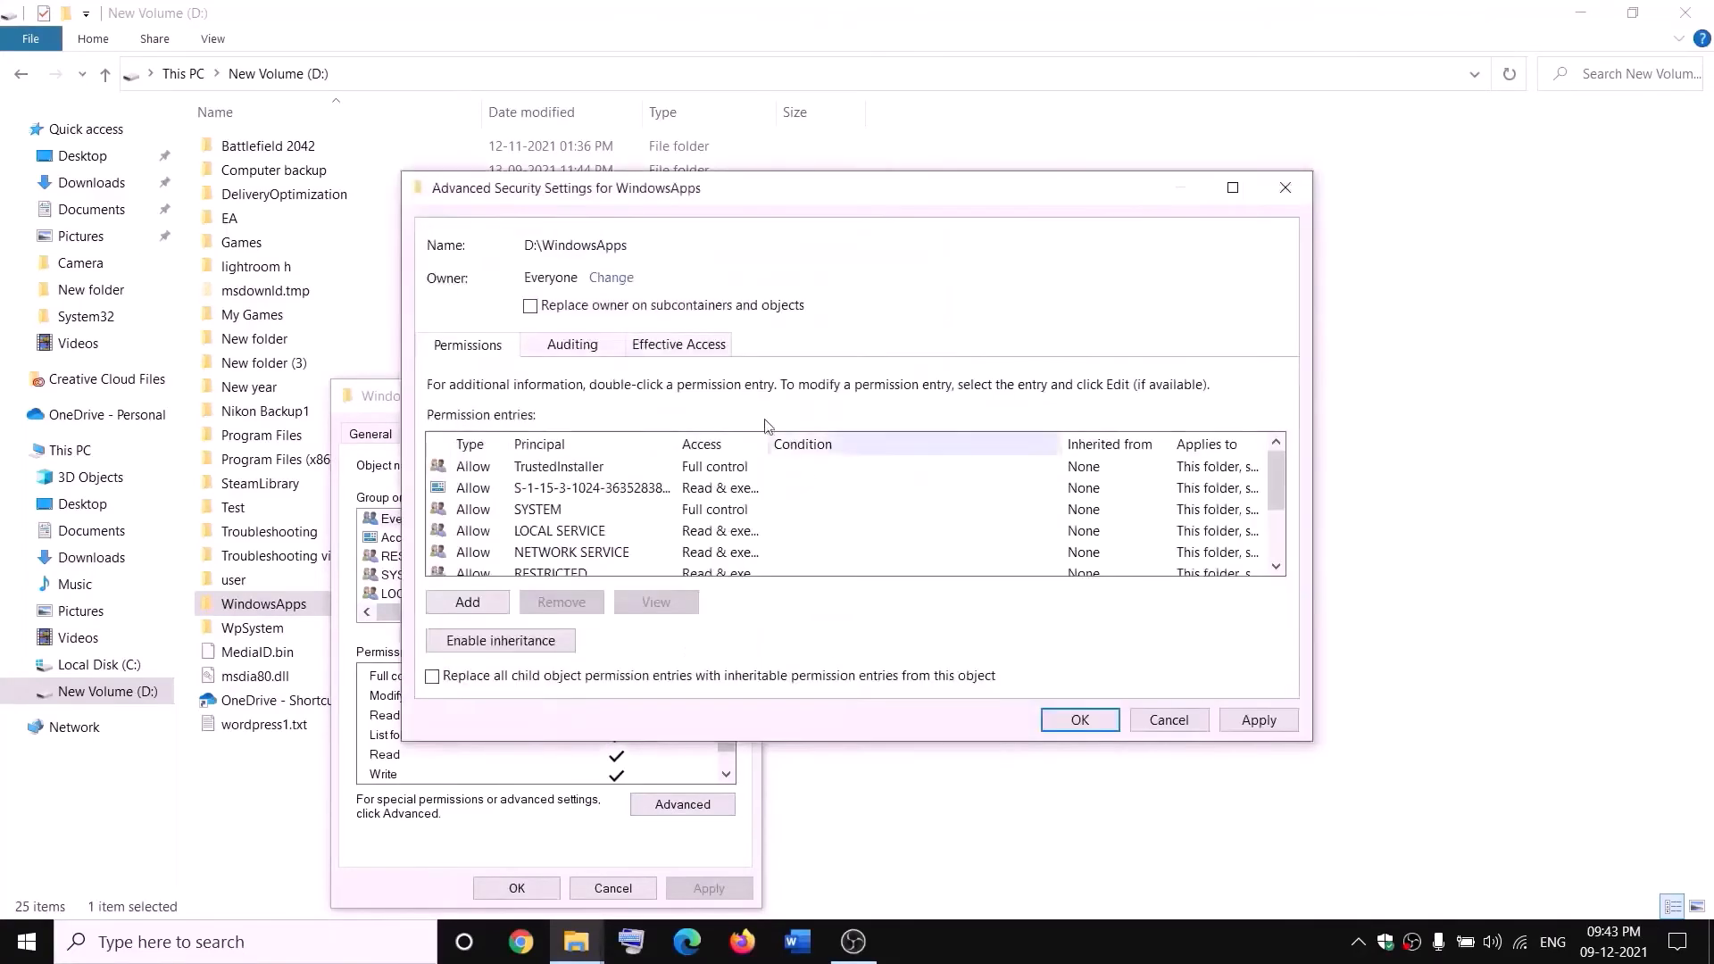
{"action": "left_click", "coordinate": [532, 307]}
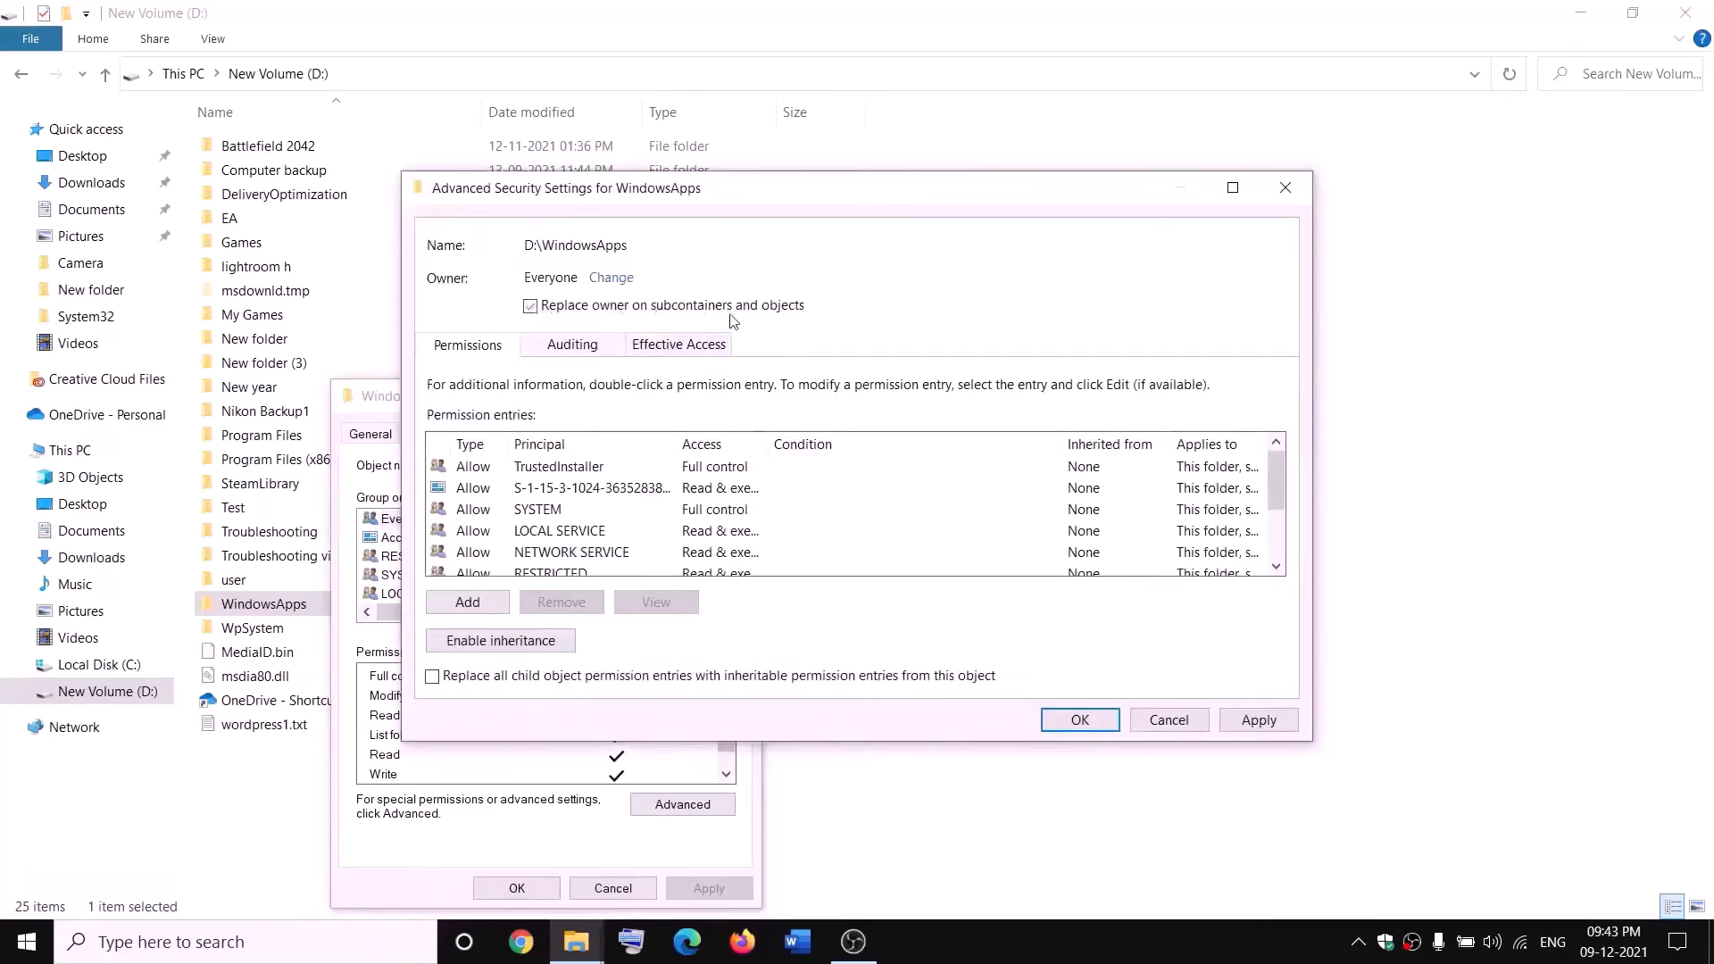
{"action": "left_click", "coordinate": [1258, 719]}
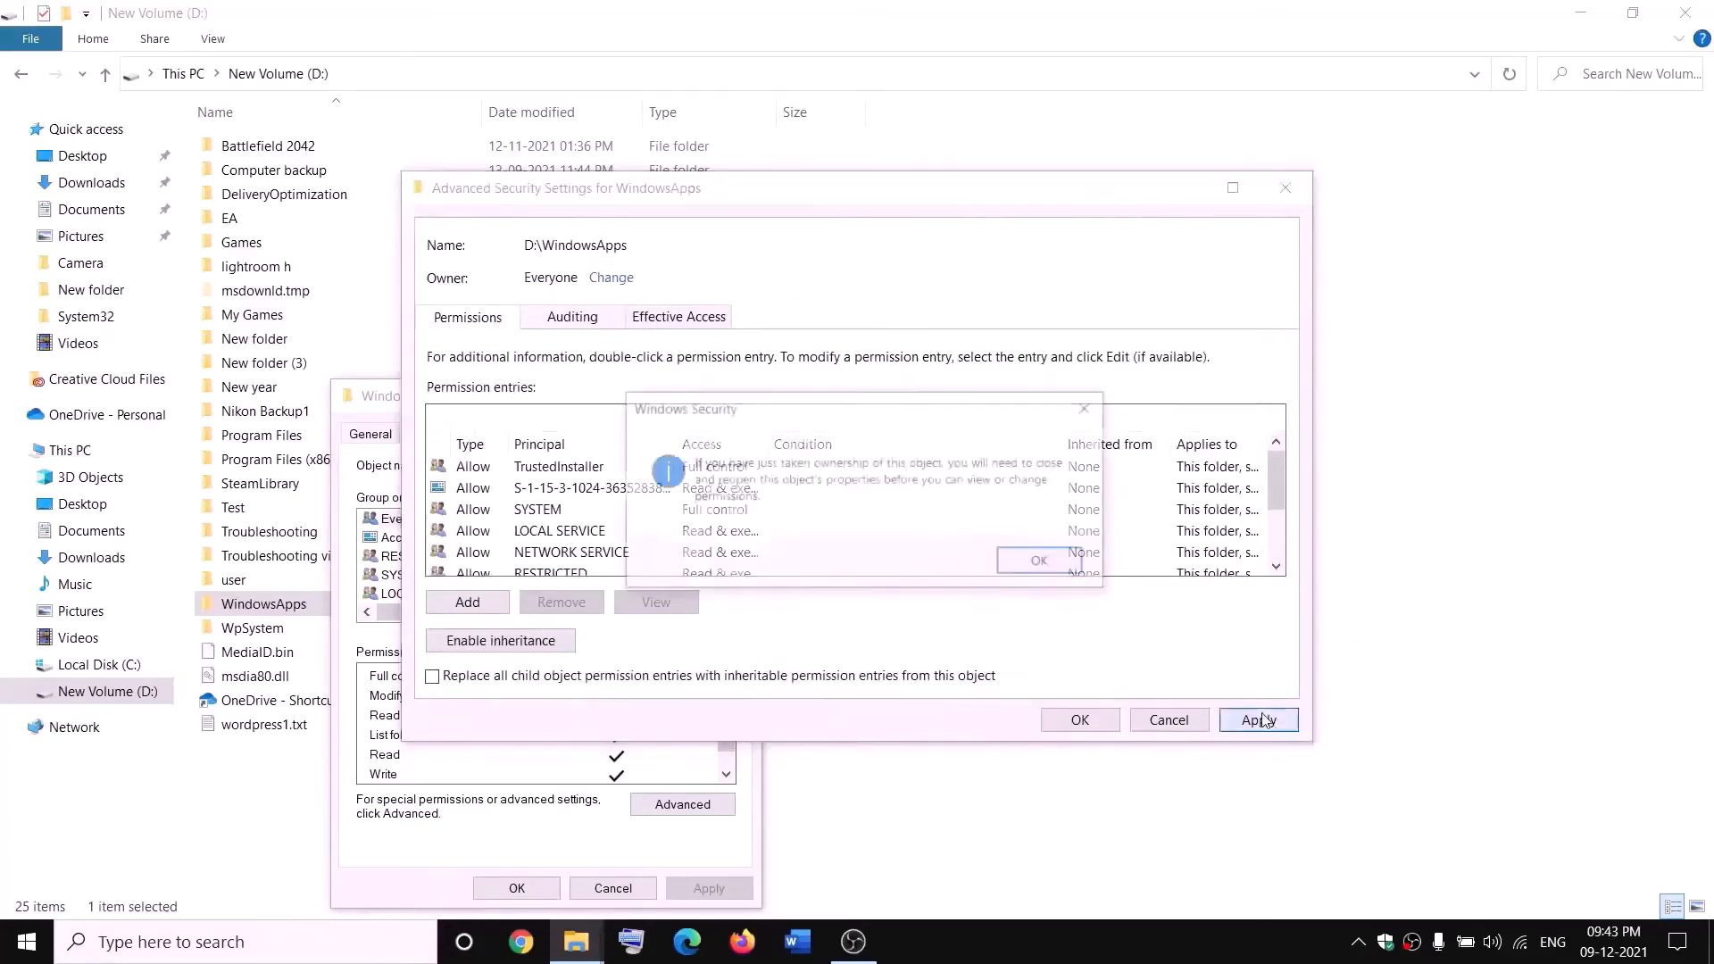
{"action": "left_click", "coordinate": [1043, 562]}
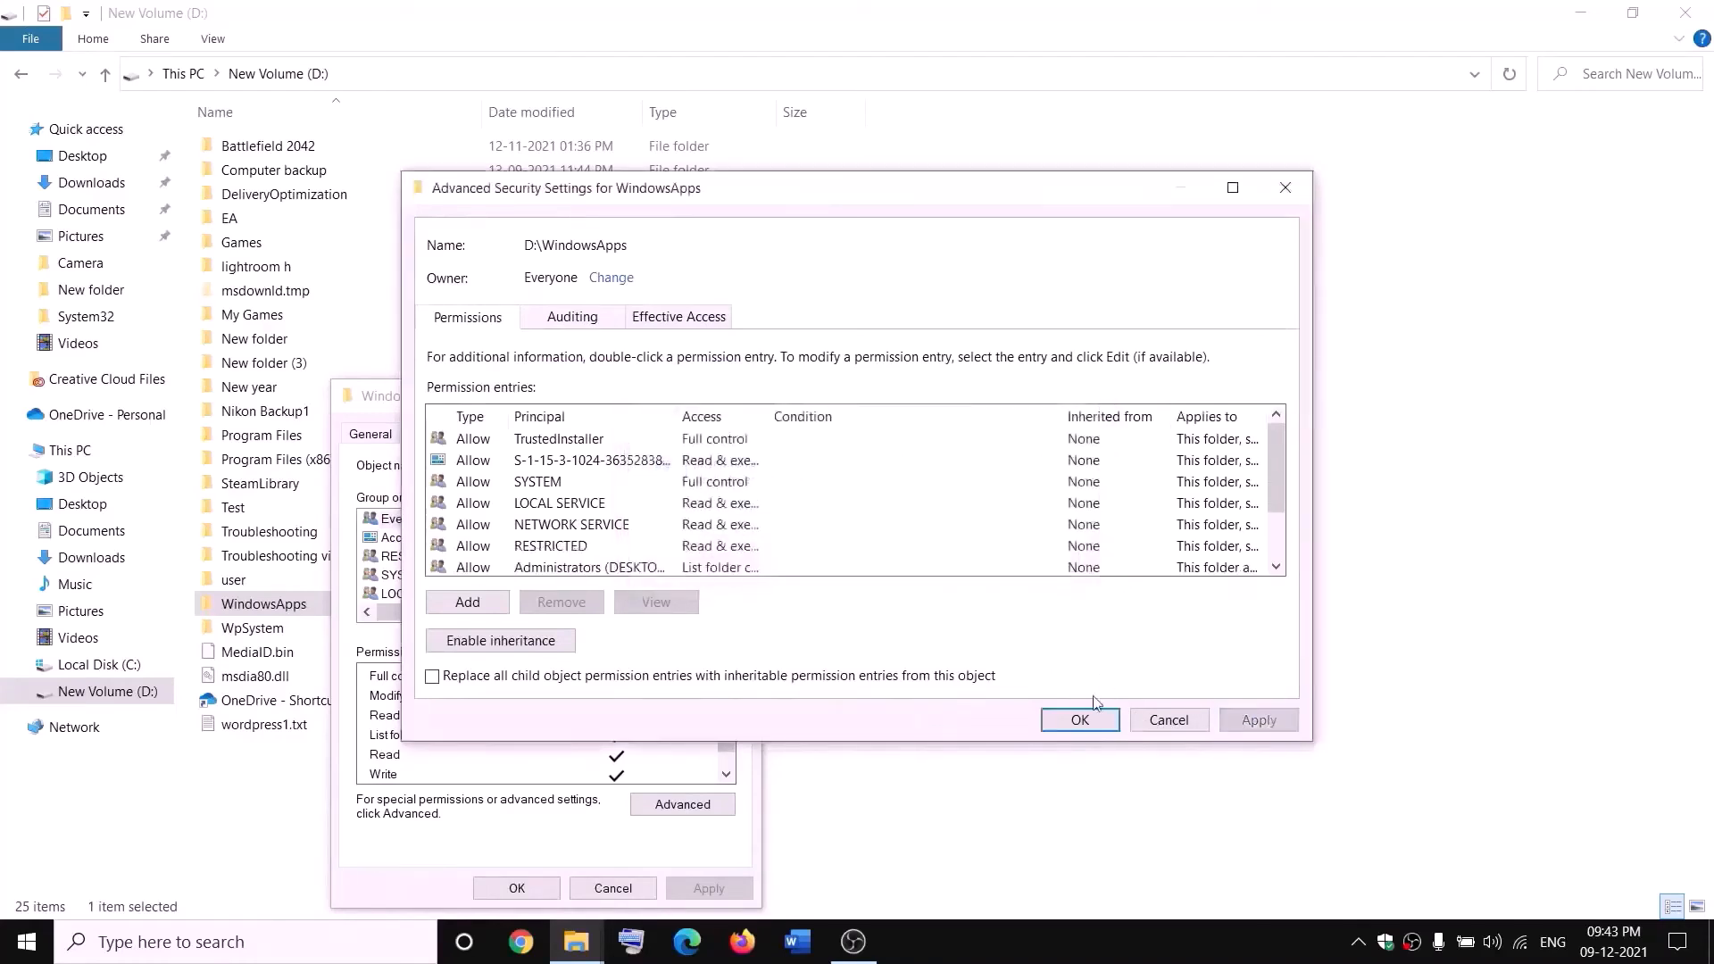
{"action": "left_click", "coordinate": [1080, 721]}
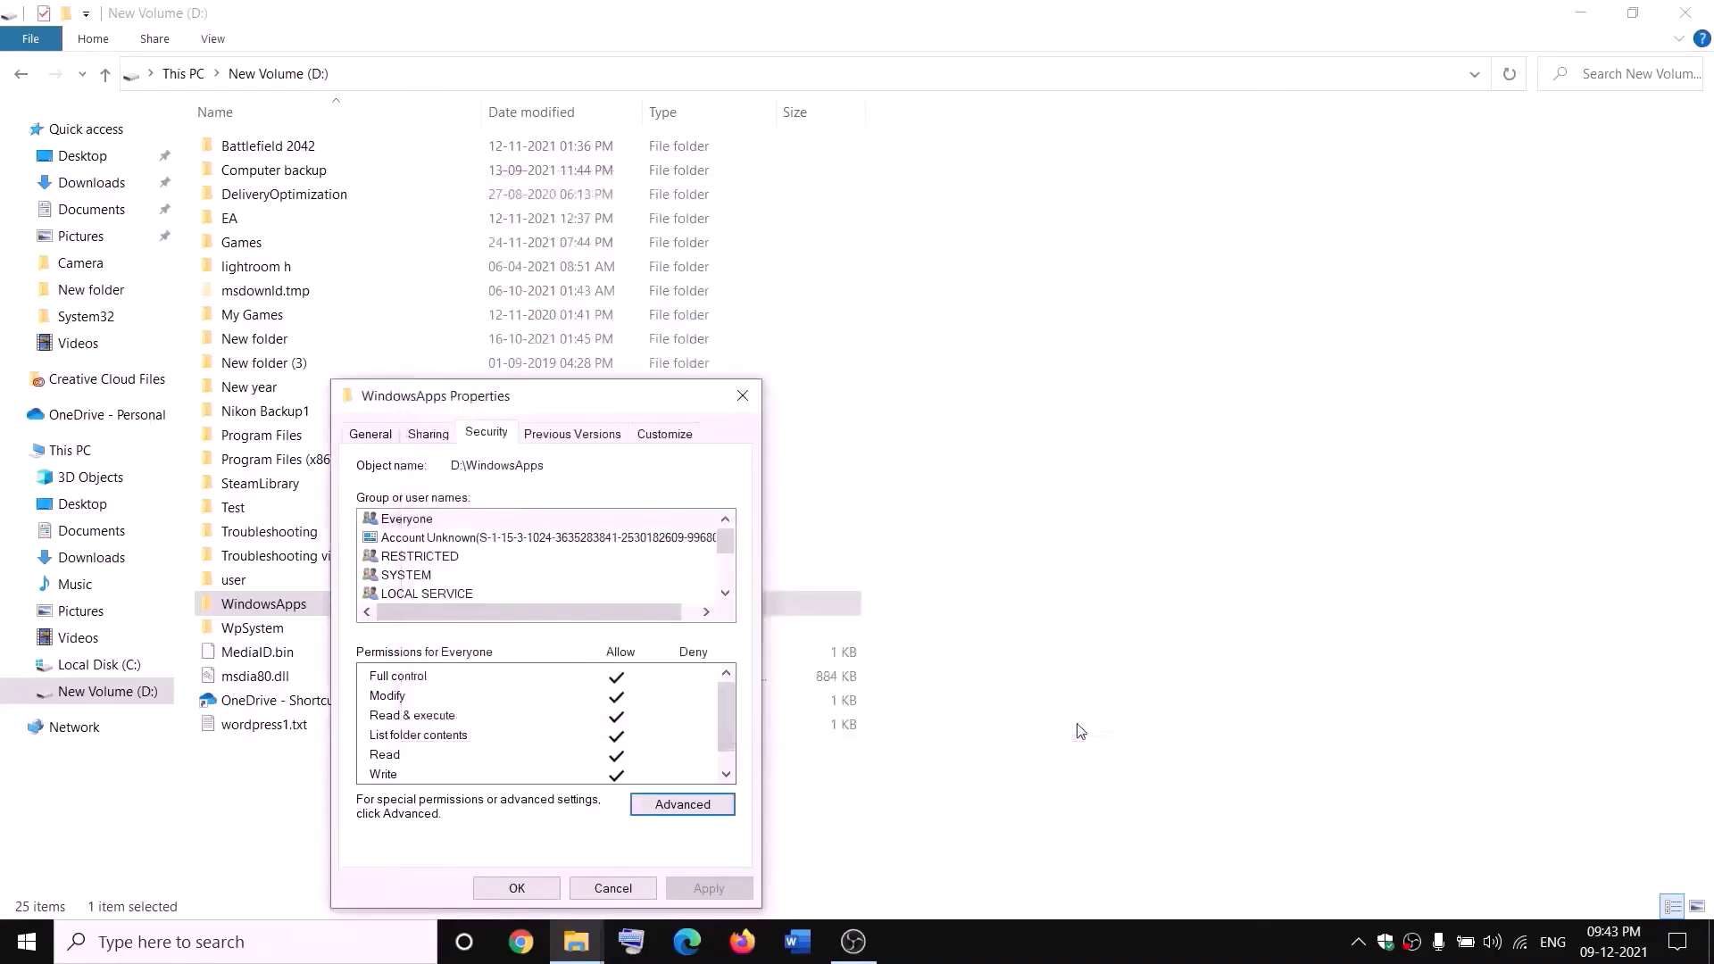
{"action": "left_click", "coordinate": [535, 891]}
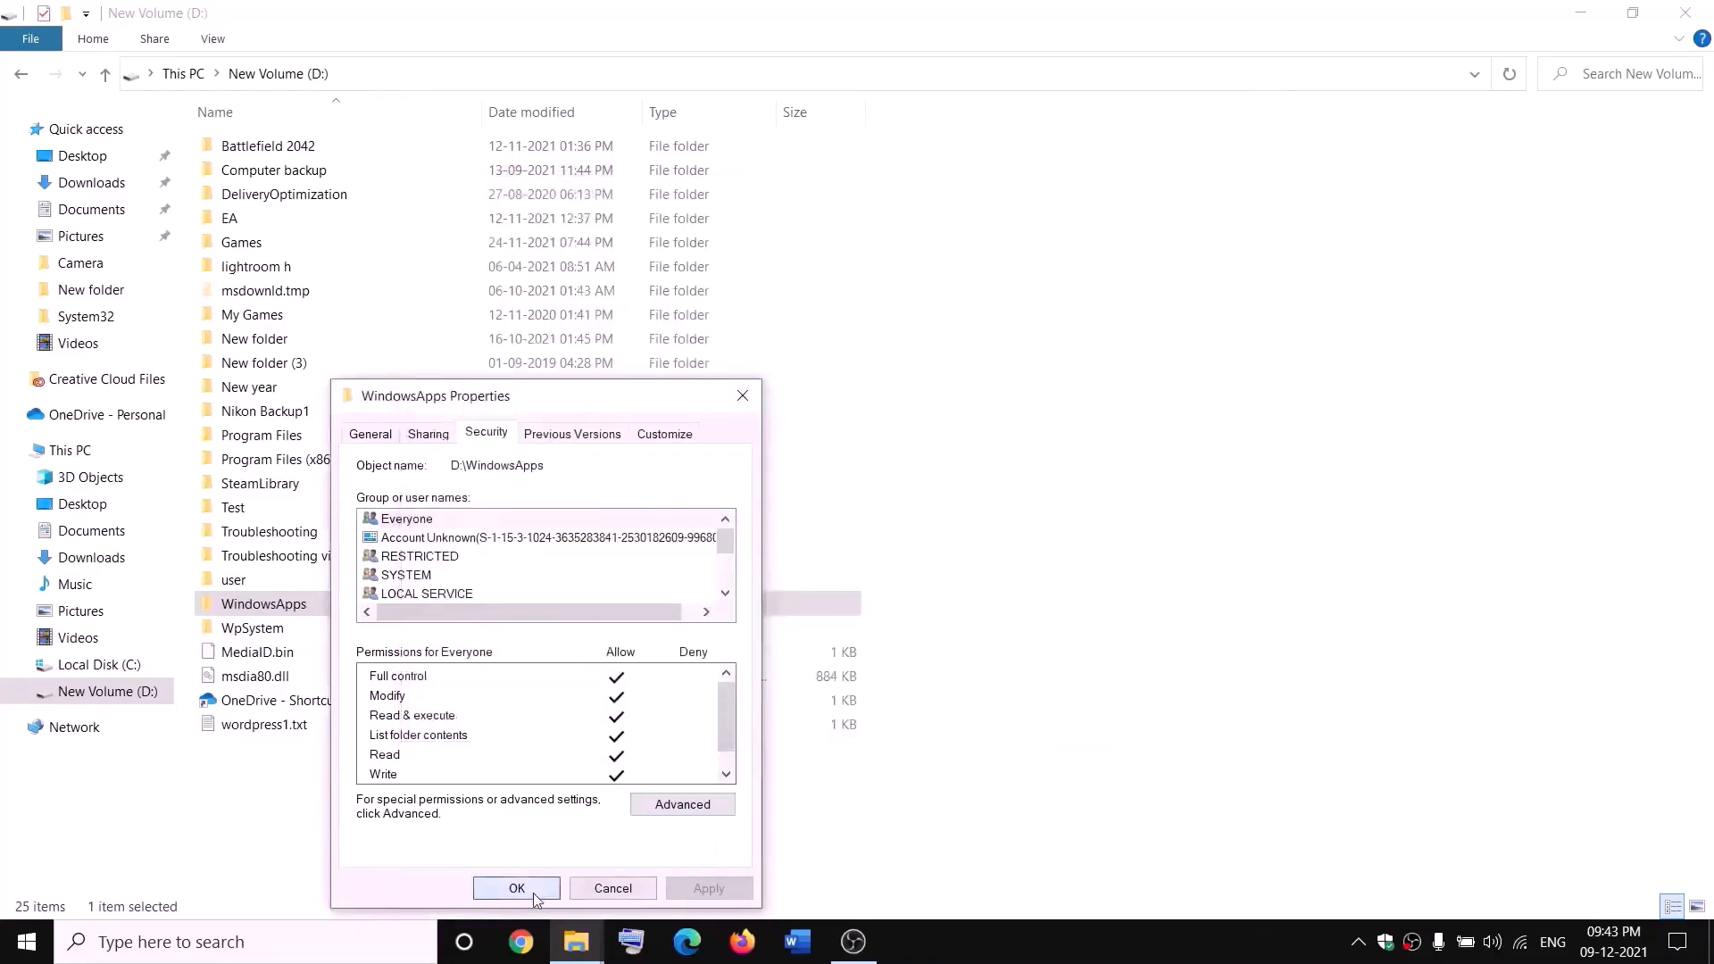
Reopen the WindowsApps folder's properties and bring up its advanced security settings again.
{"action": "right_click", "coordinate": [326, 613]}
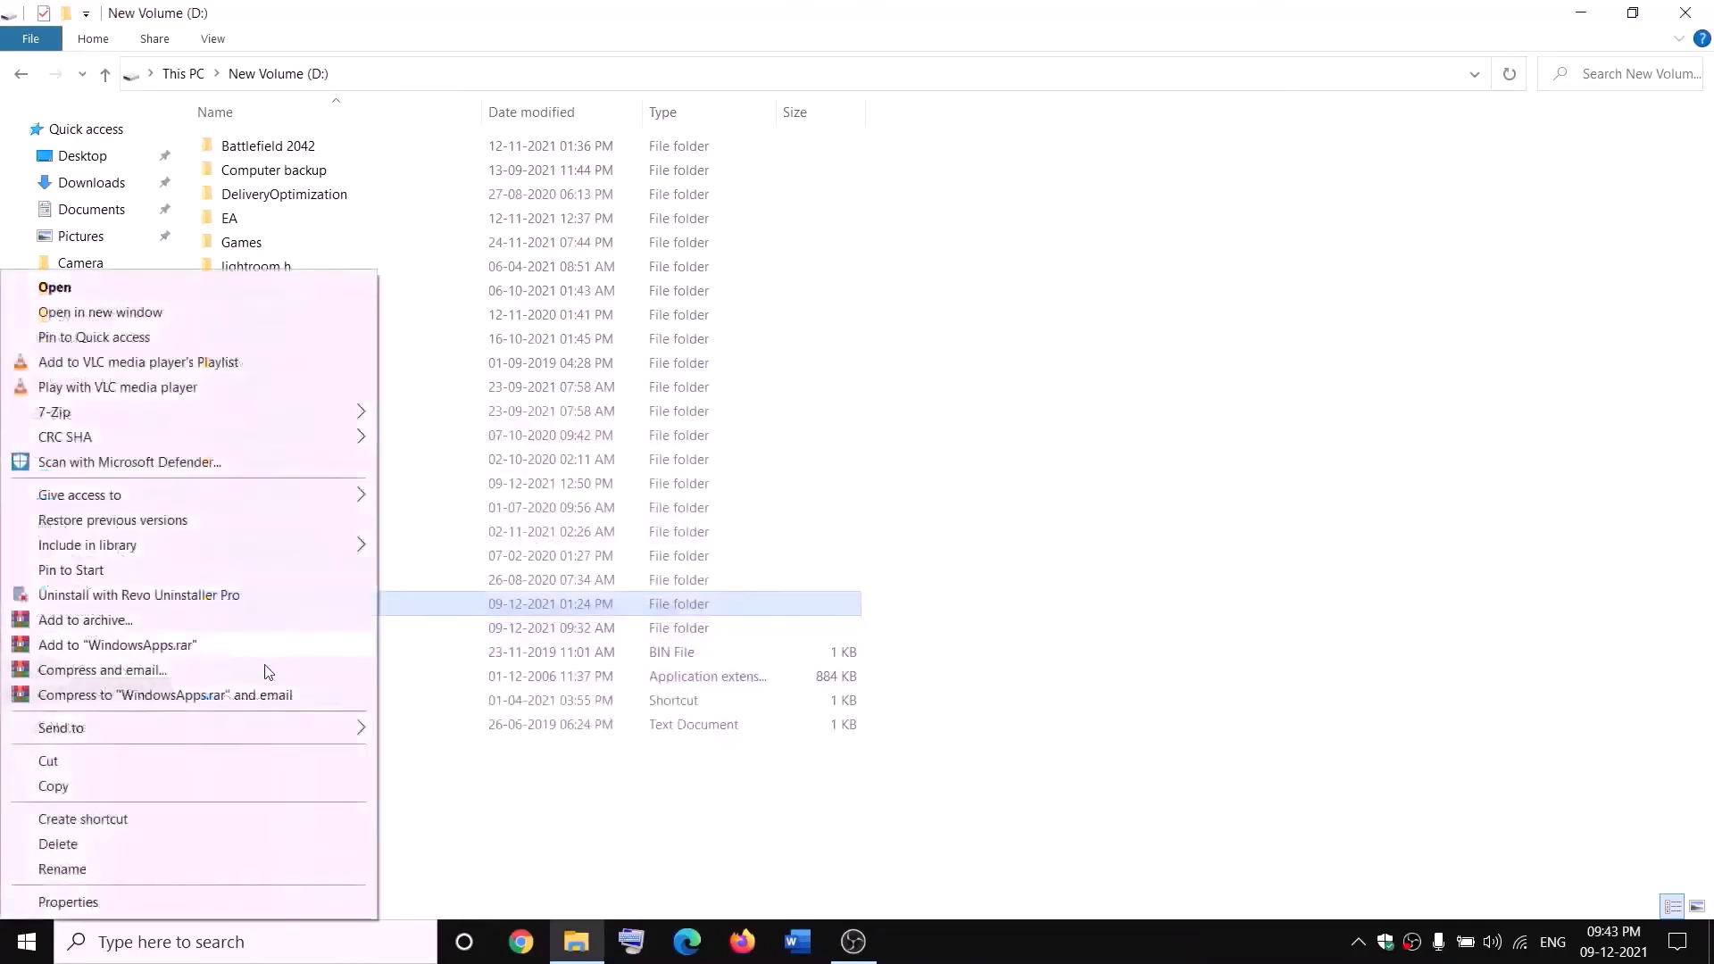
{"action": "left_click", "coordinate": [67, 900]}
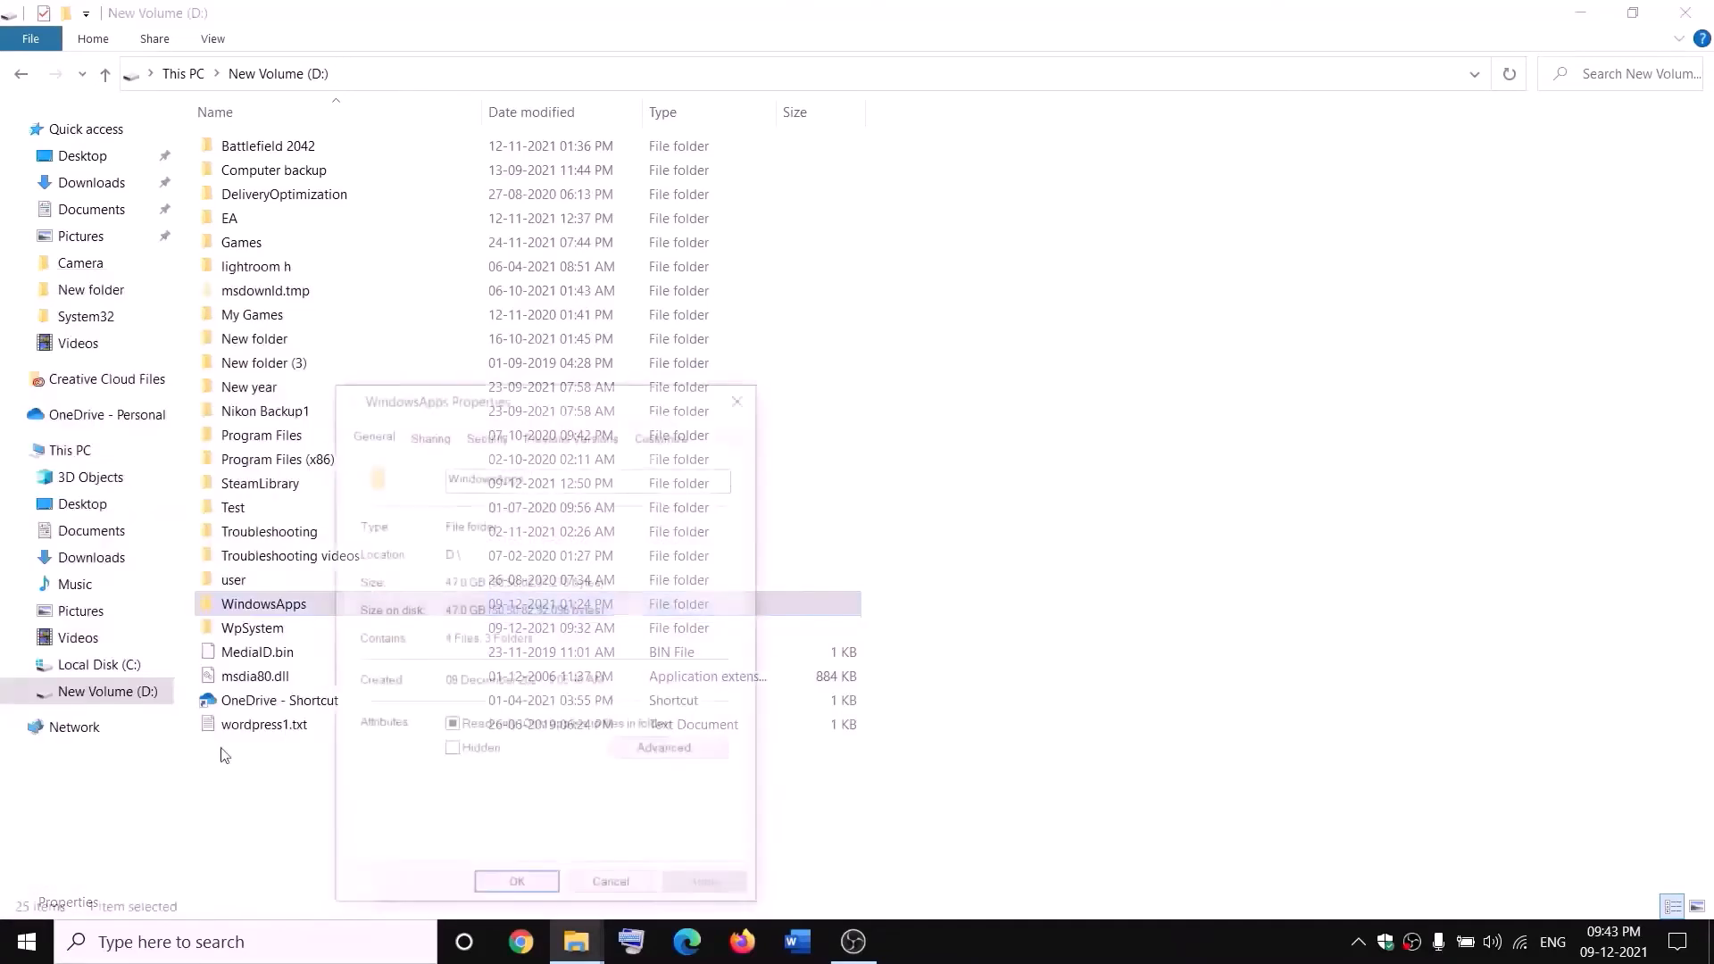
{"action": "left_click", "coordinate": [502, 437]}
{"action": "left_click", "coordinate": [727, 804]}
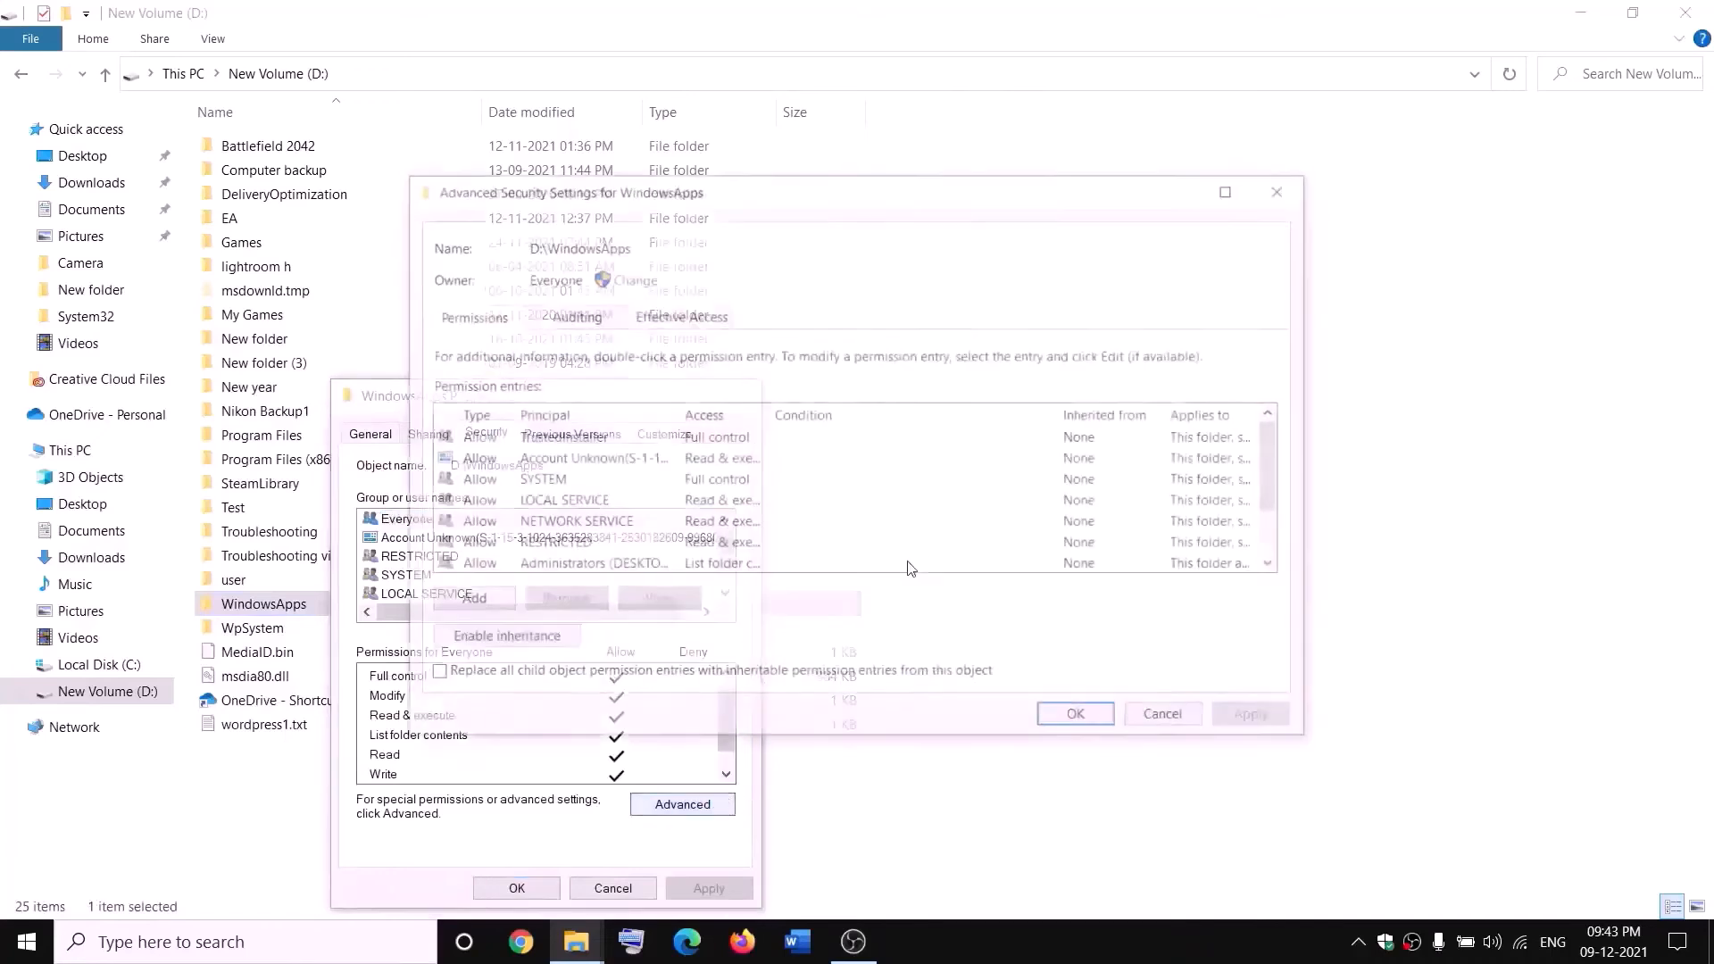
Add a permission entry for the WindowsApps folder with Everyone as the principal.
{"action": "left_click", "coordinate": [468, 601]}
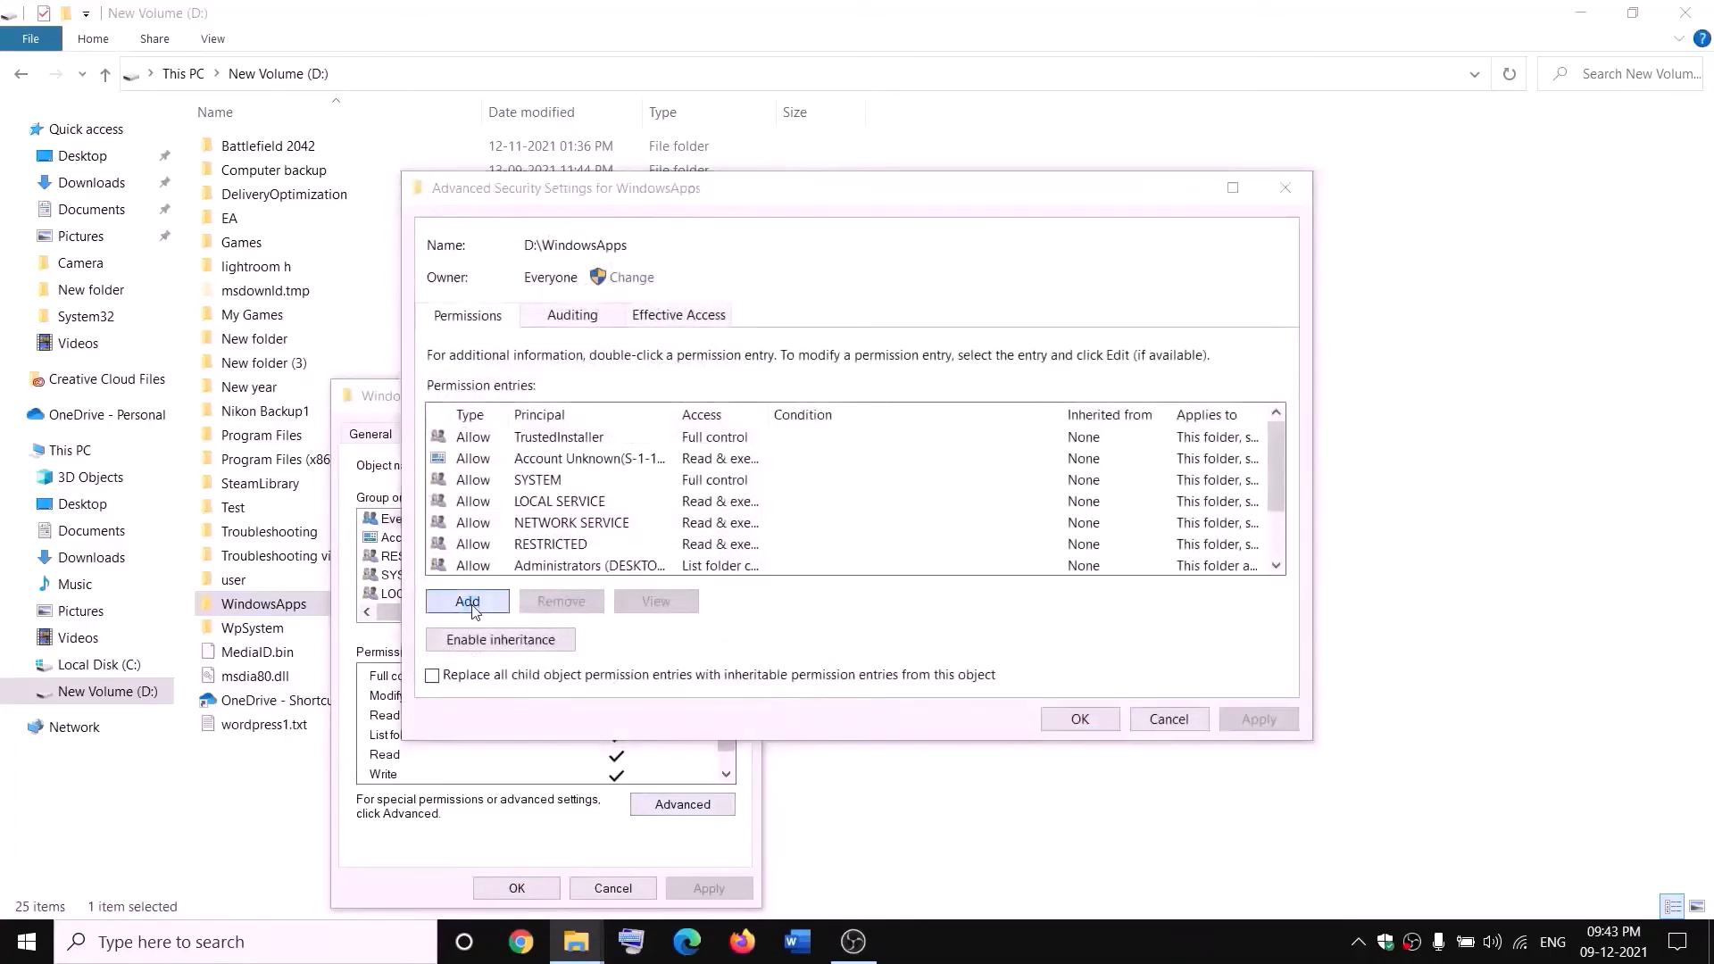
{"action": "left_click", "coordinate": [458, 207]}
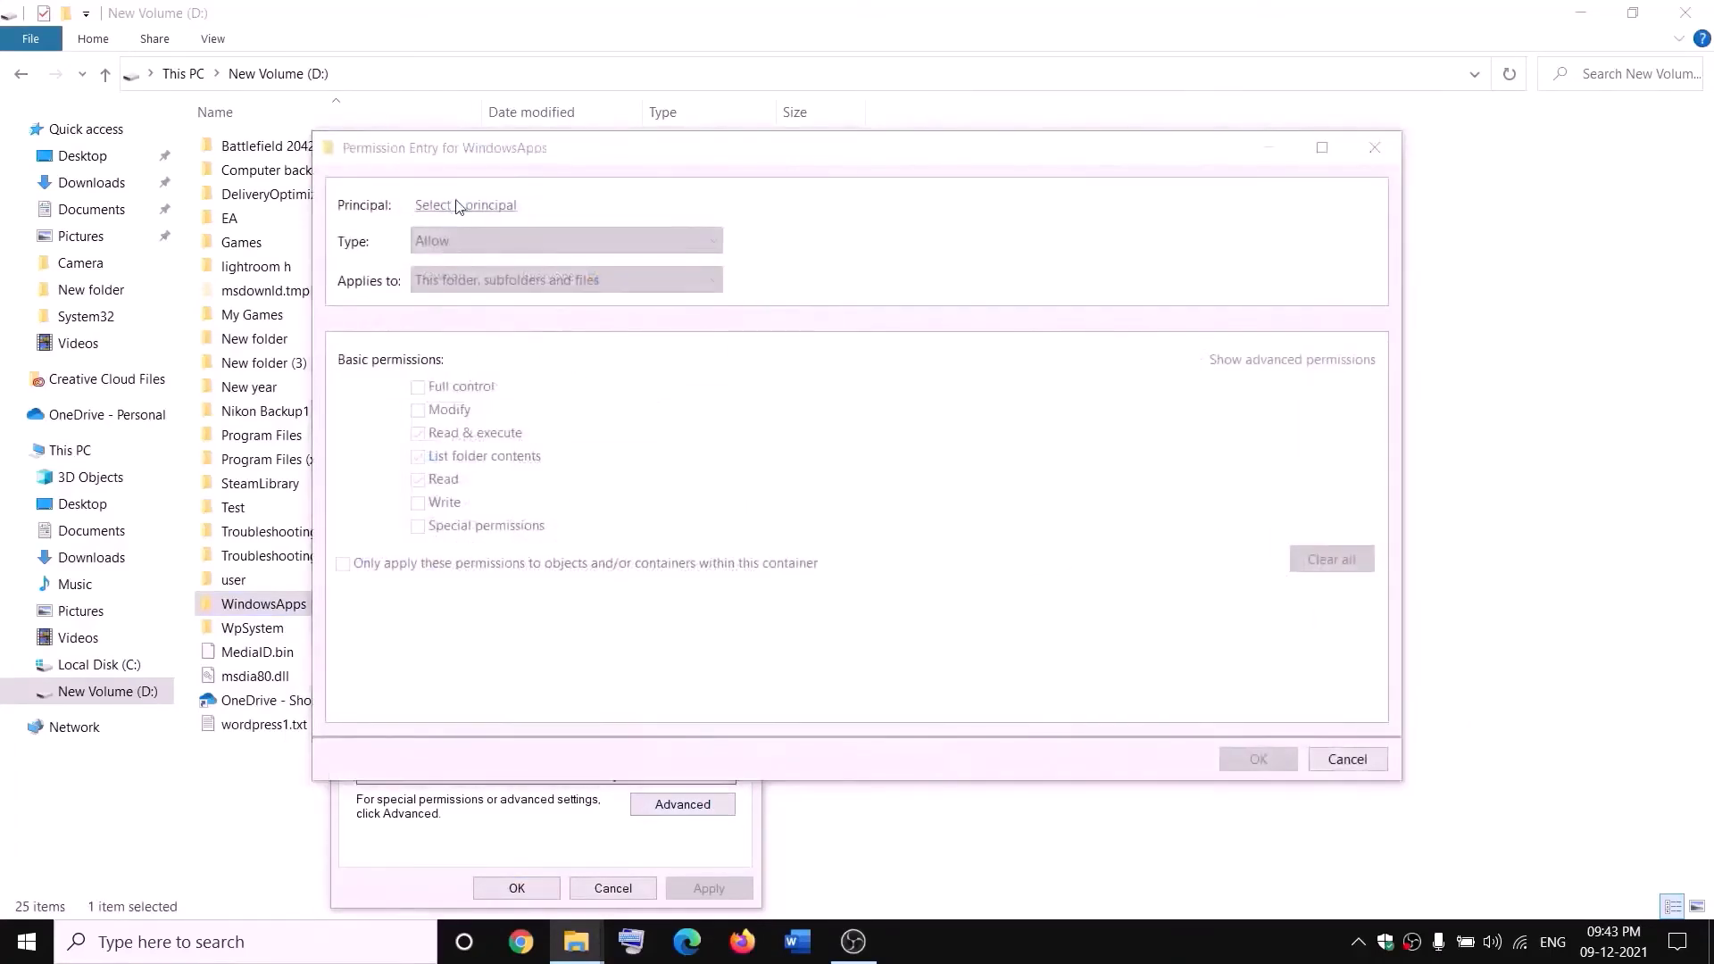
{"action": "type", "text": "everyone"}
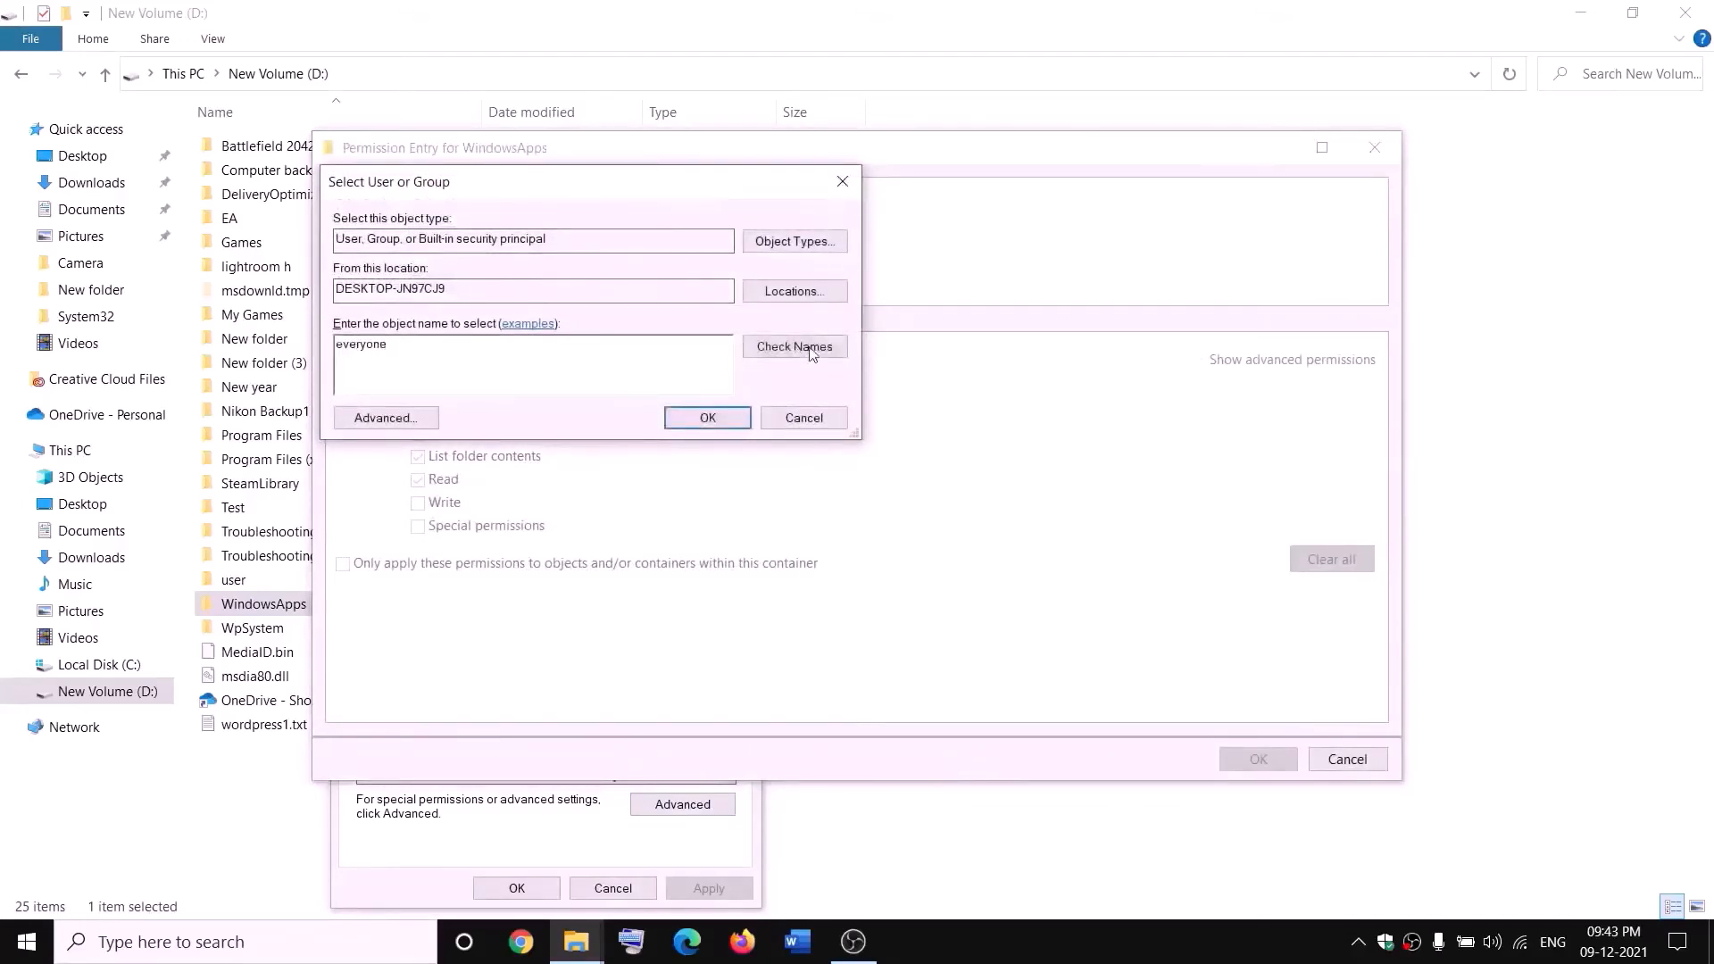
{"action": "left_click", "coordinate": [810, 350]}
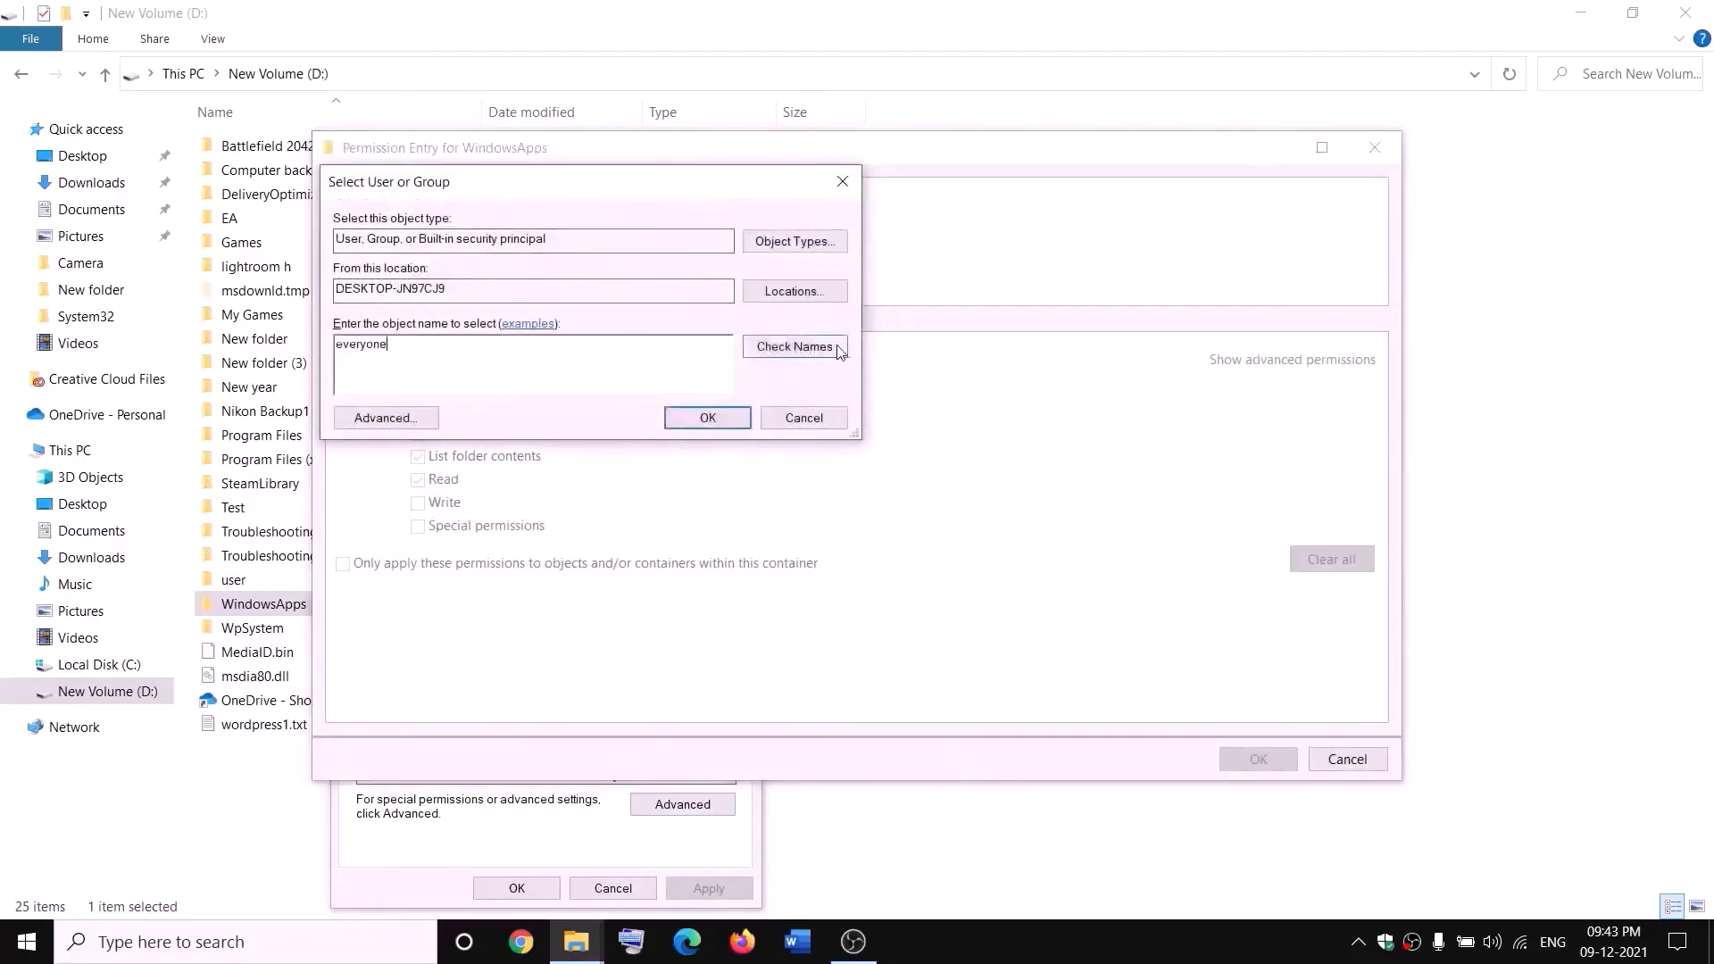
{"action": "left_click", "coordinate": [708, 419]}
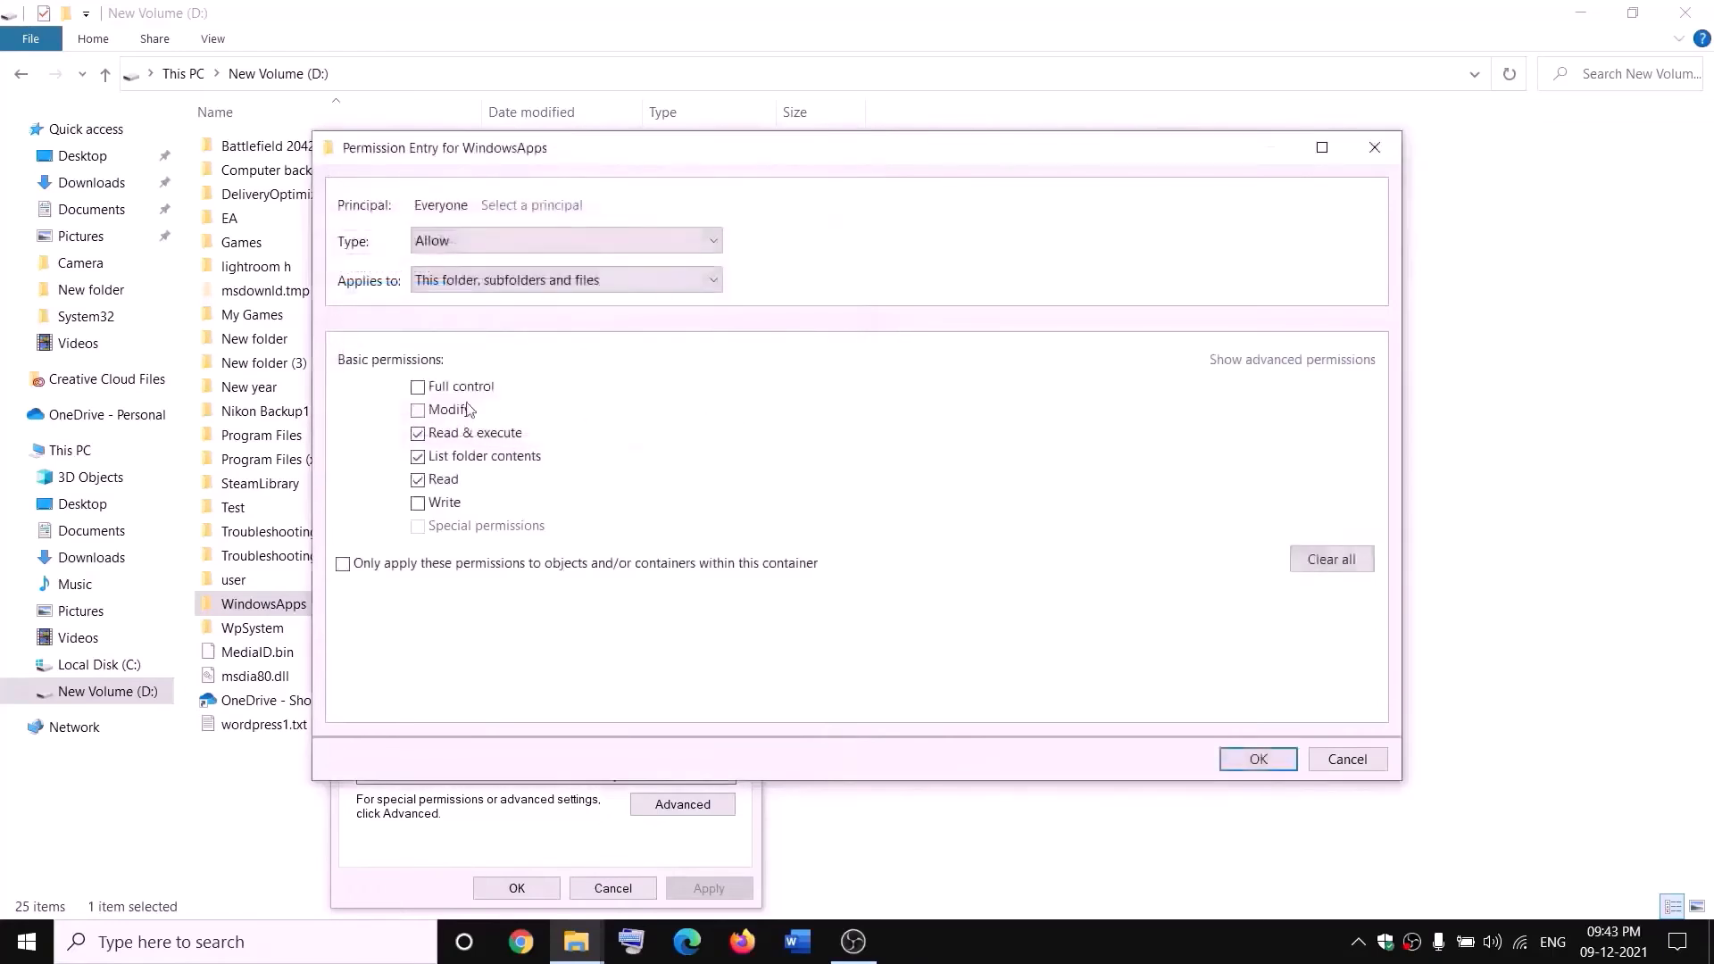
Grant Everyone Full control in the new WindowsApps permission entry, apply it and close all the folder's dialogs.
{"action": "left_click", "coordinate": [421, 391]}
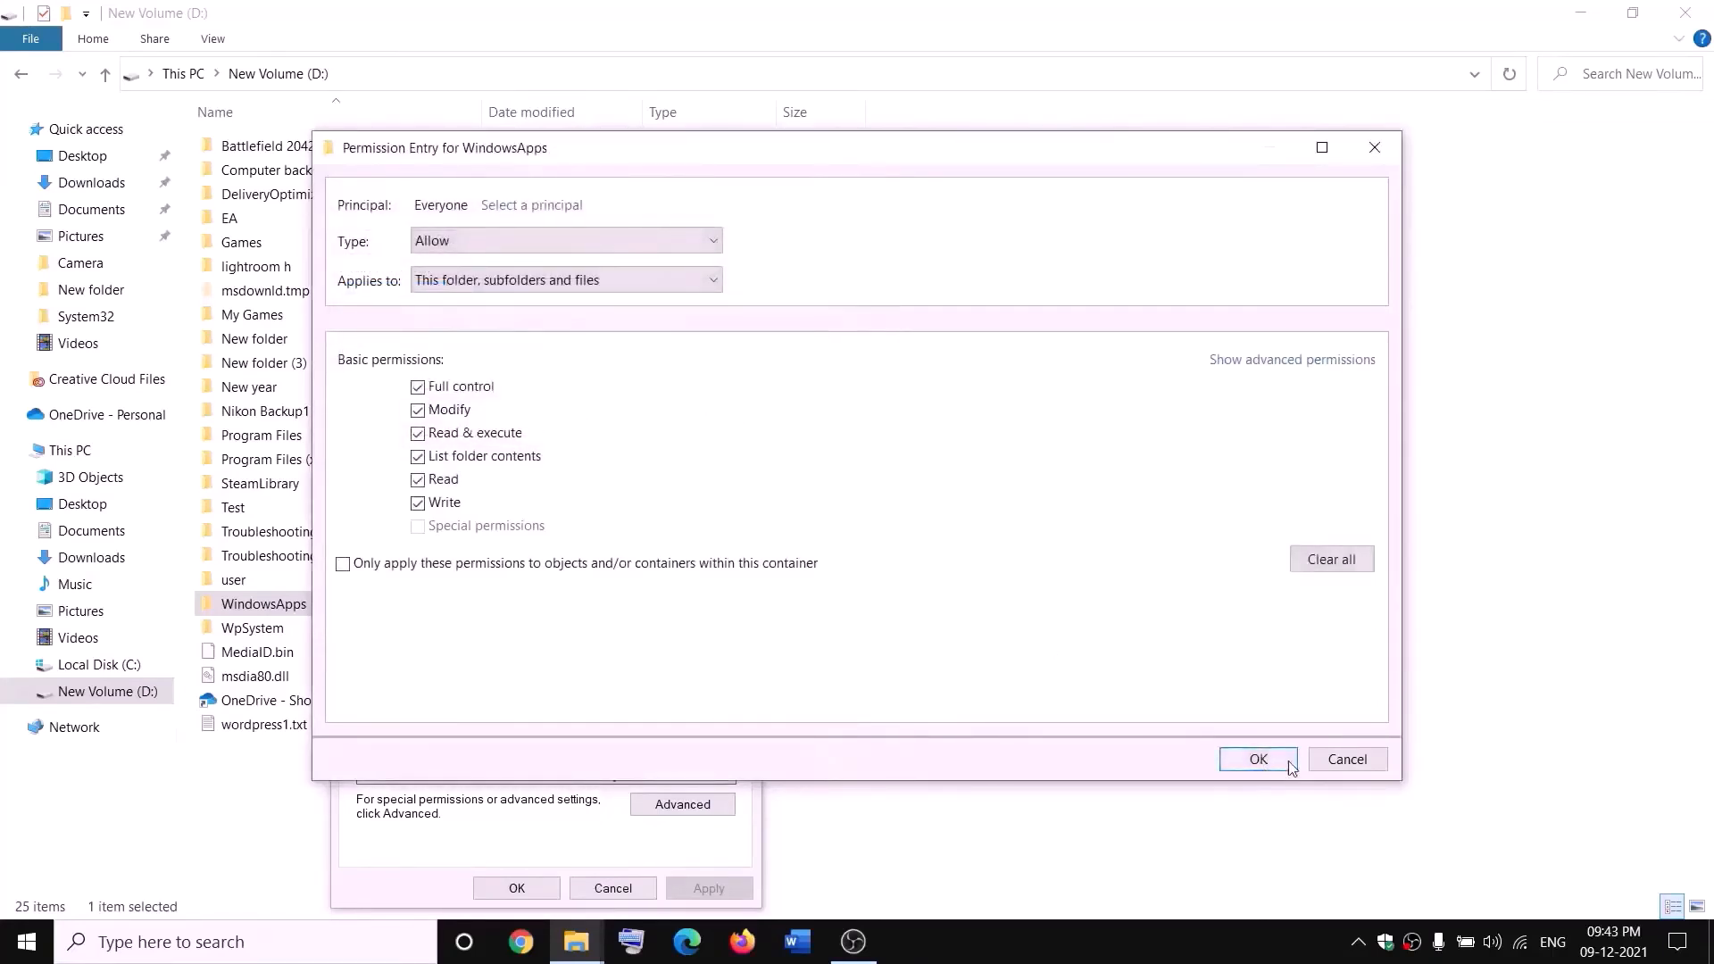
{"action": "left_click", "coordinate": [1257, 759]}
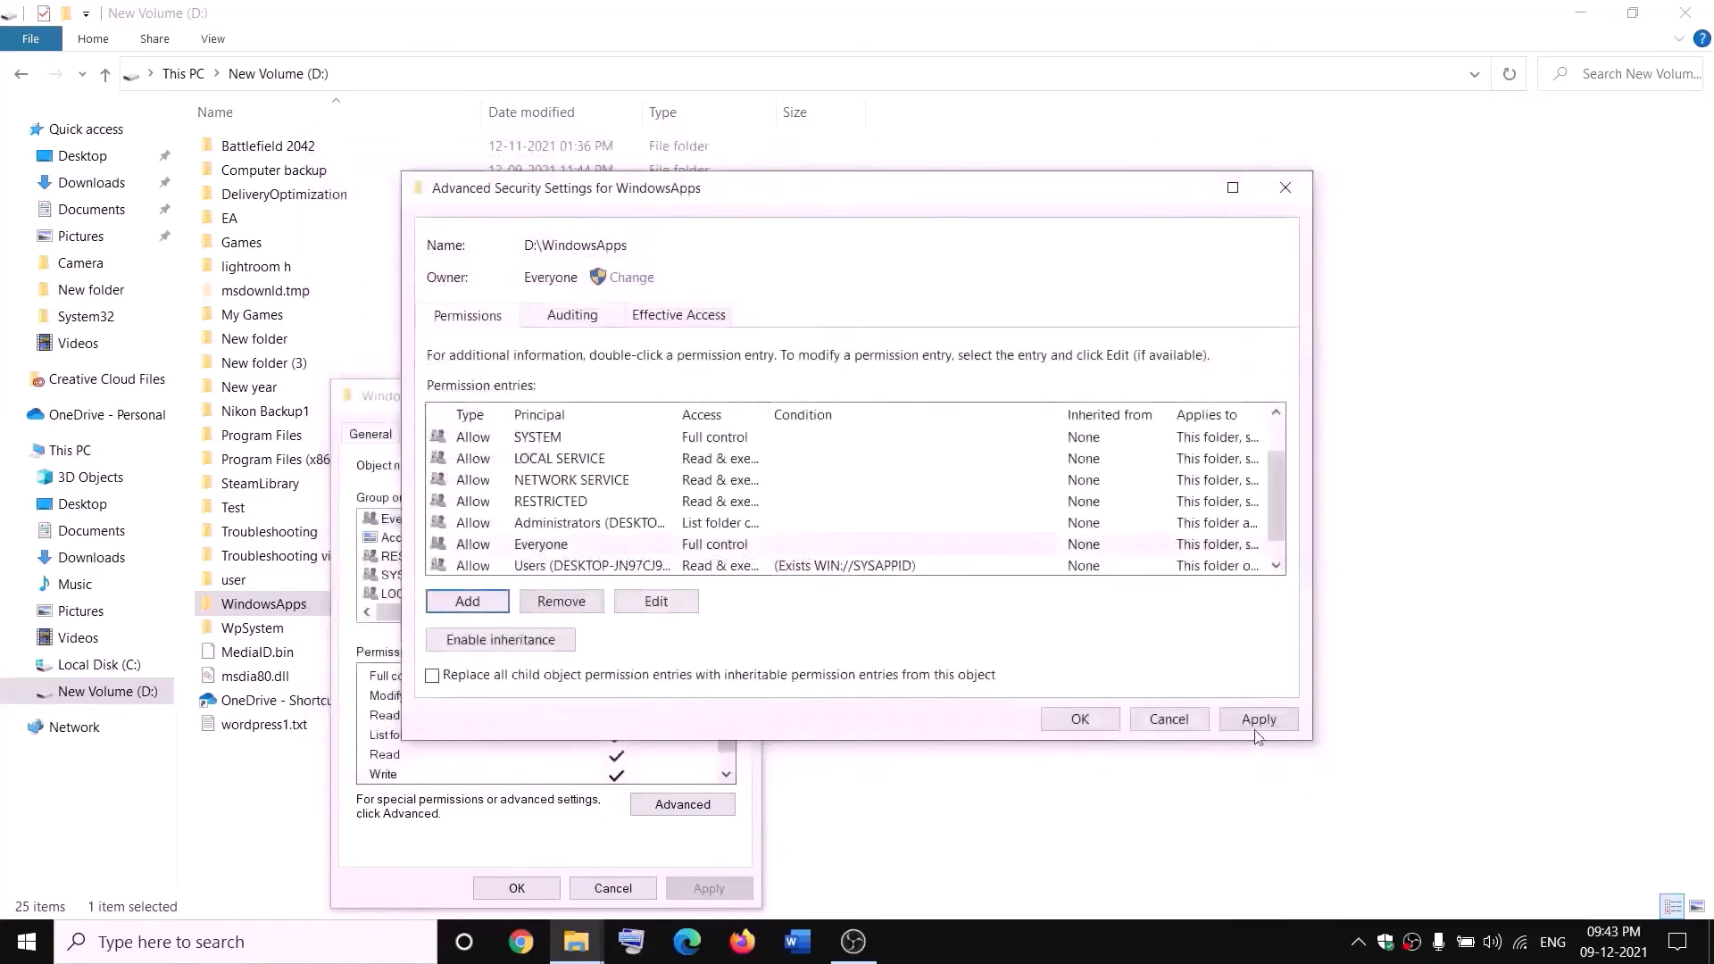
{"action": "left_click", "coordinate": [1258, 727]}
{"action": "left_click", "coordinate": [1075, 724]}
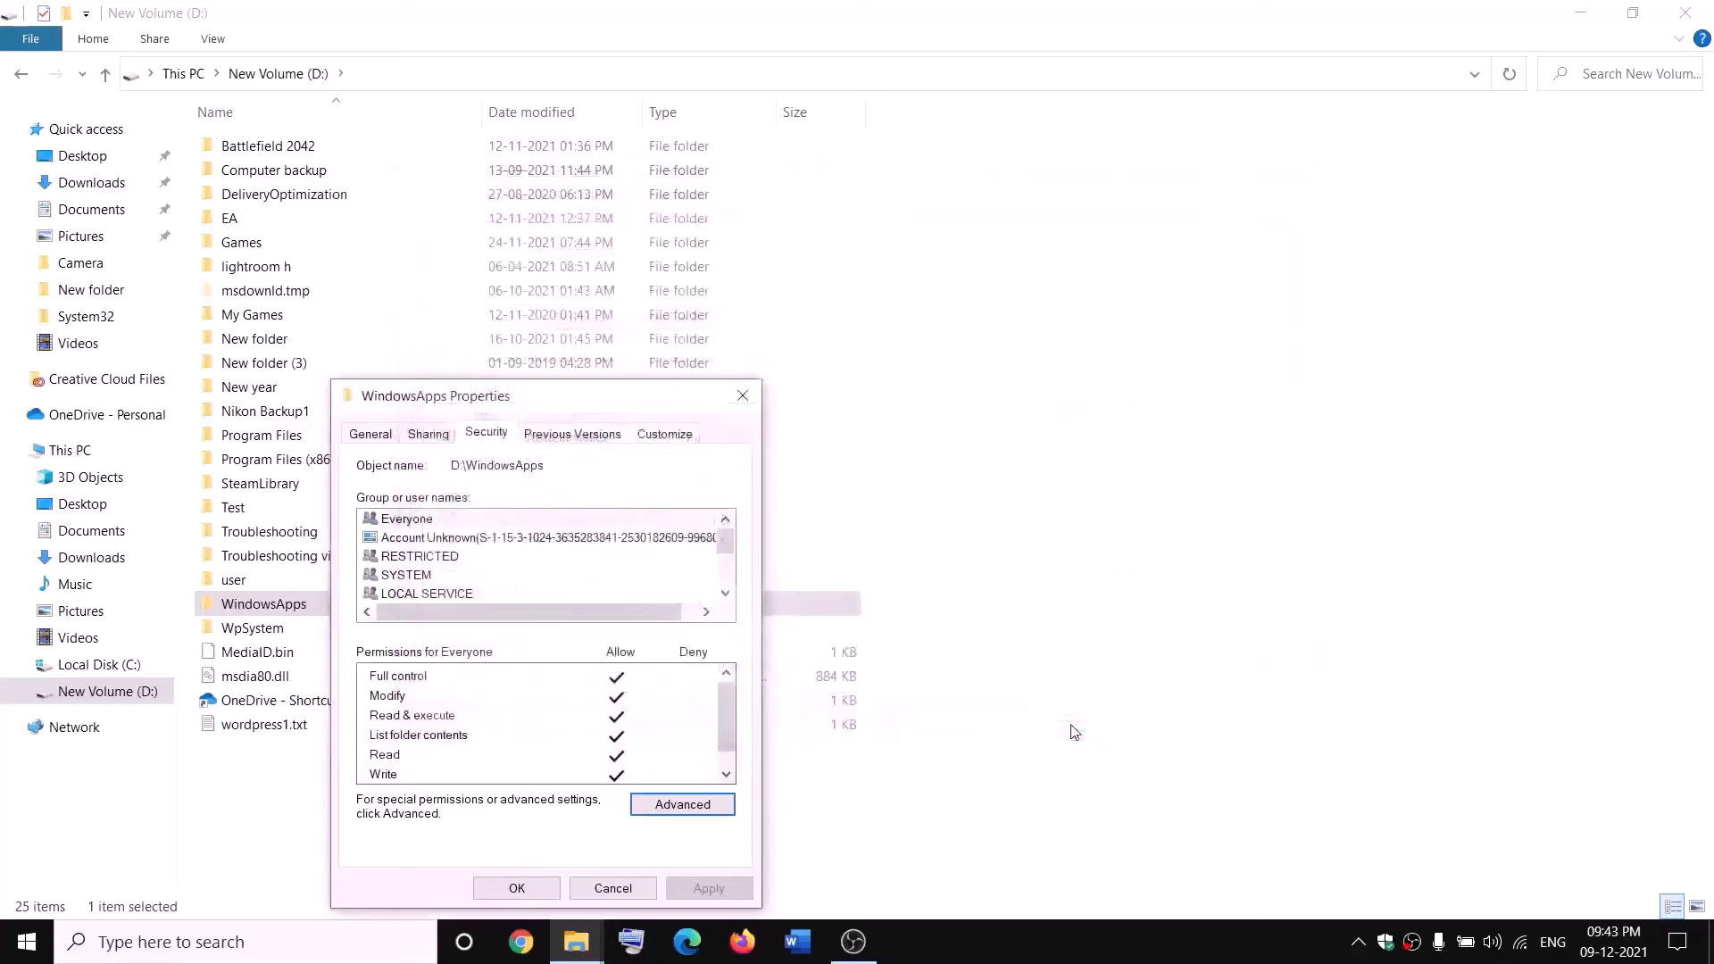
{"action": "left_click", "coordinate": [495, 888]}
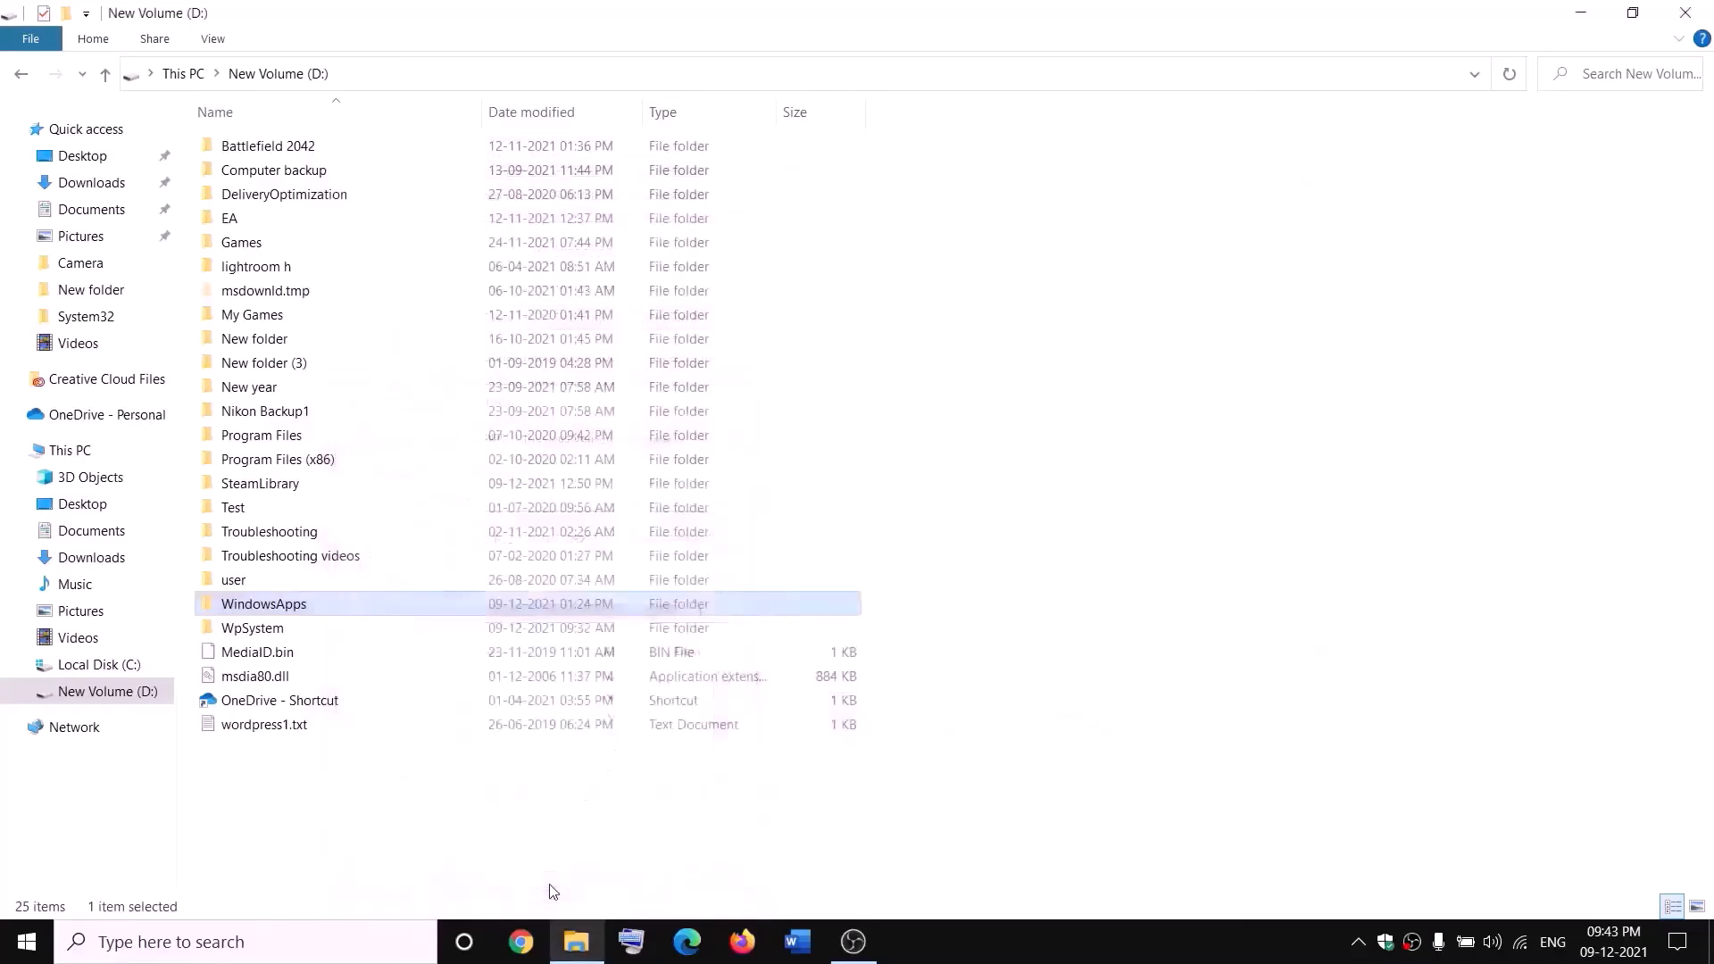
Rename the WindowsApps folder on the D: drive to WindowsApps.old.
{"action": "right_click", "coordinate": [324, 612]}
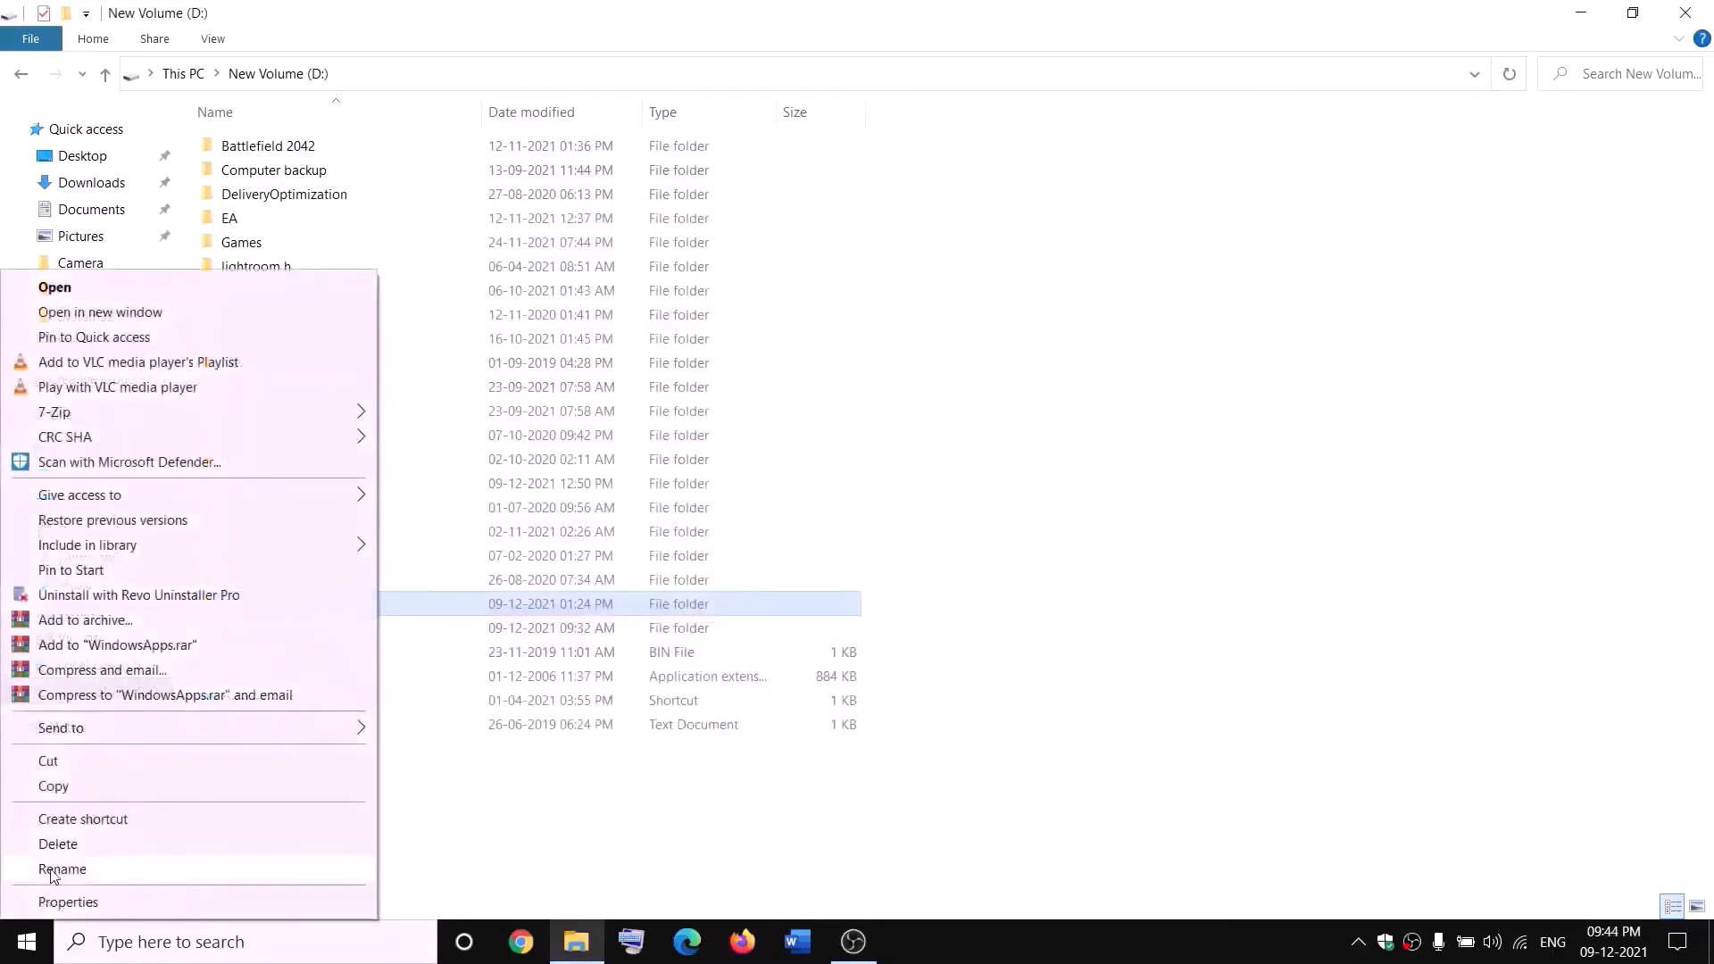
{"action": "left_click", "coordinate": [51, 868]}
{"action": "left_click", "coordinate": [321, 603]}
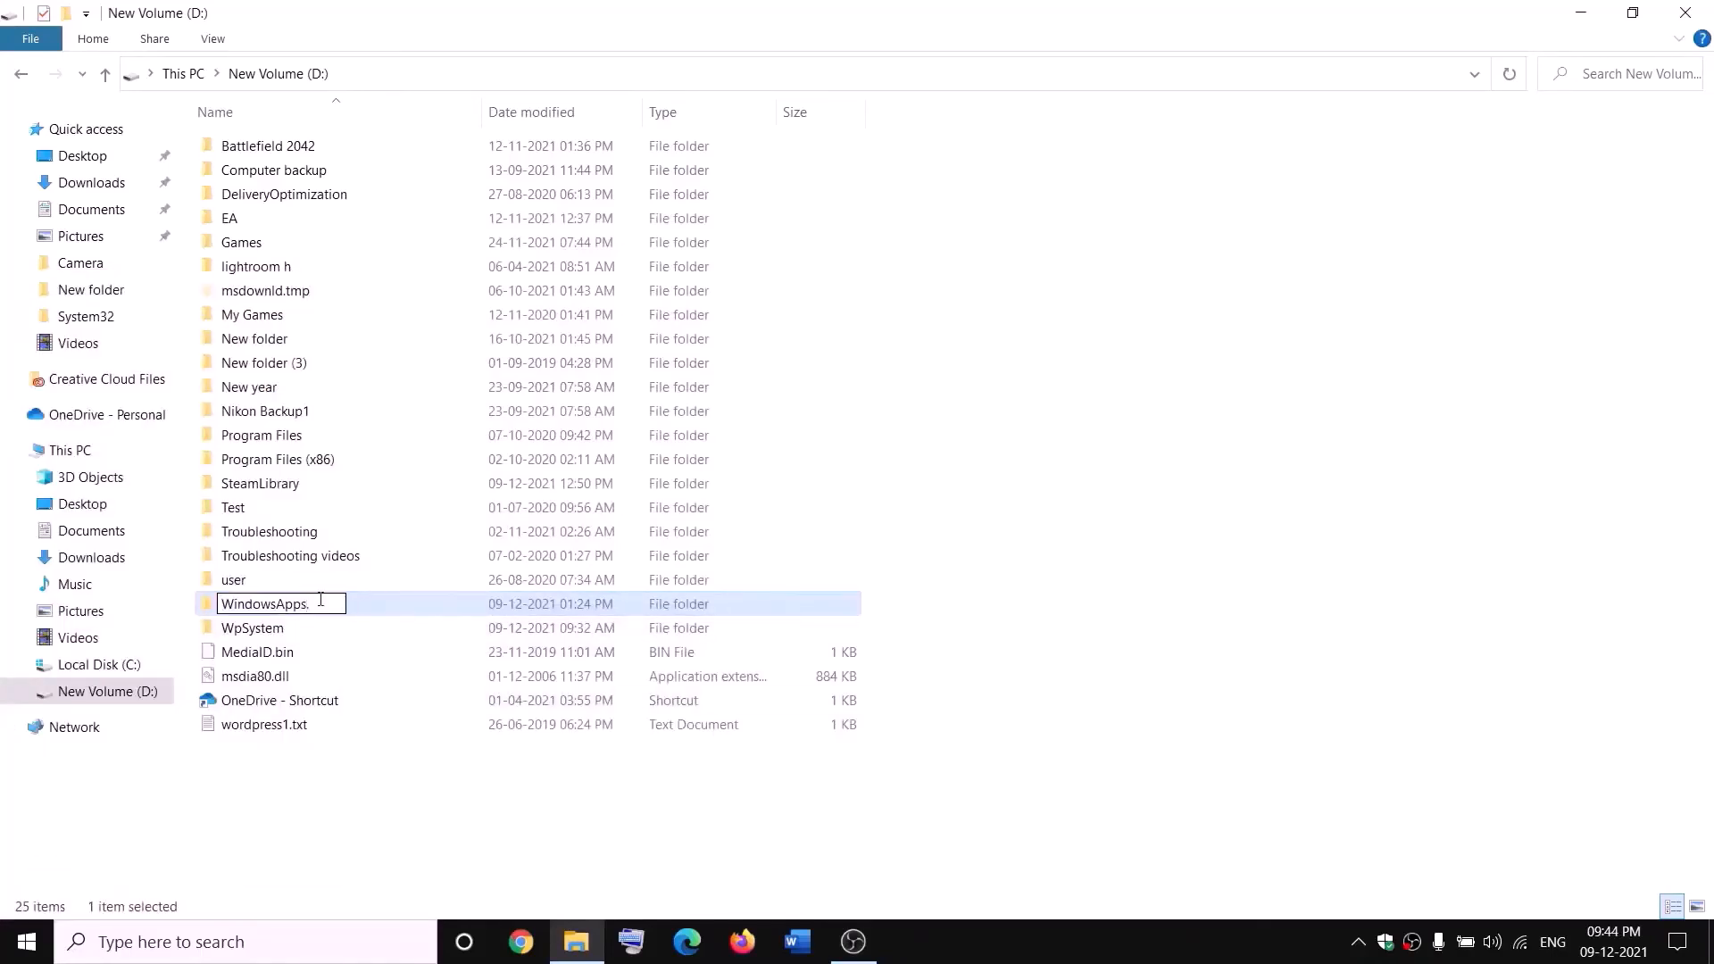
{"action": "type", "text": ".old"}
{"action": "left_click", "coordinate": [390, 778]}
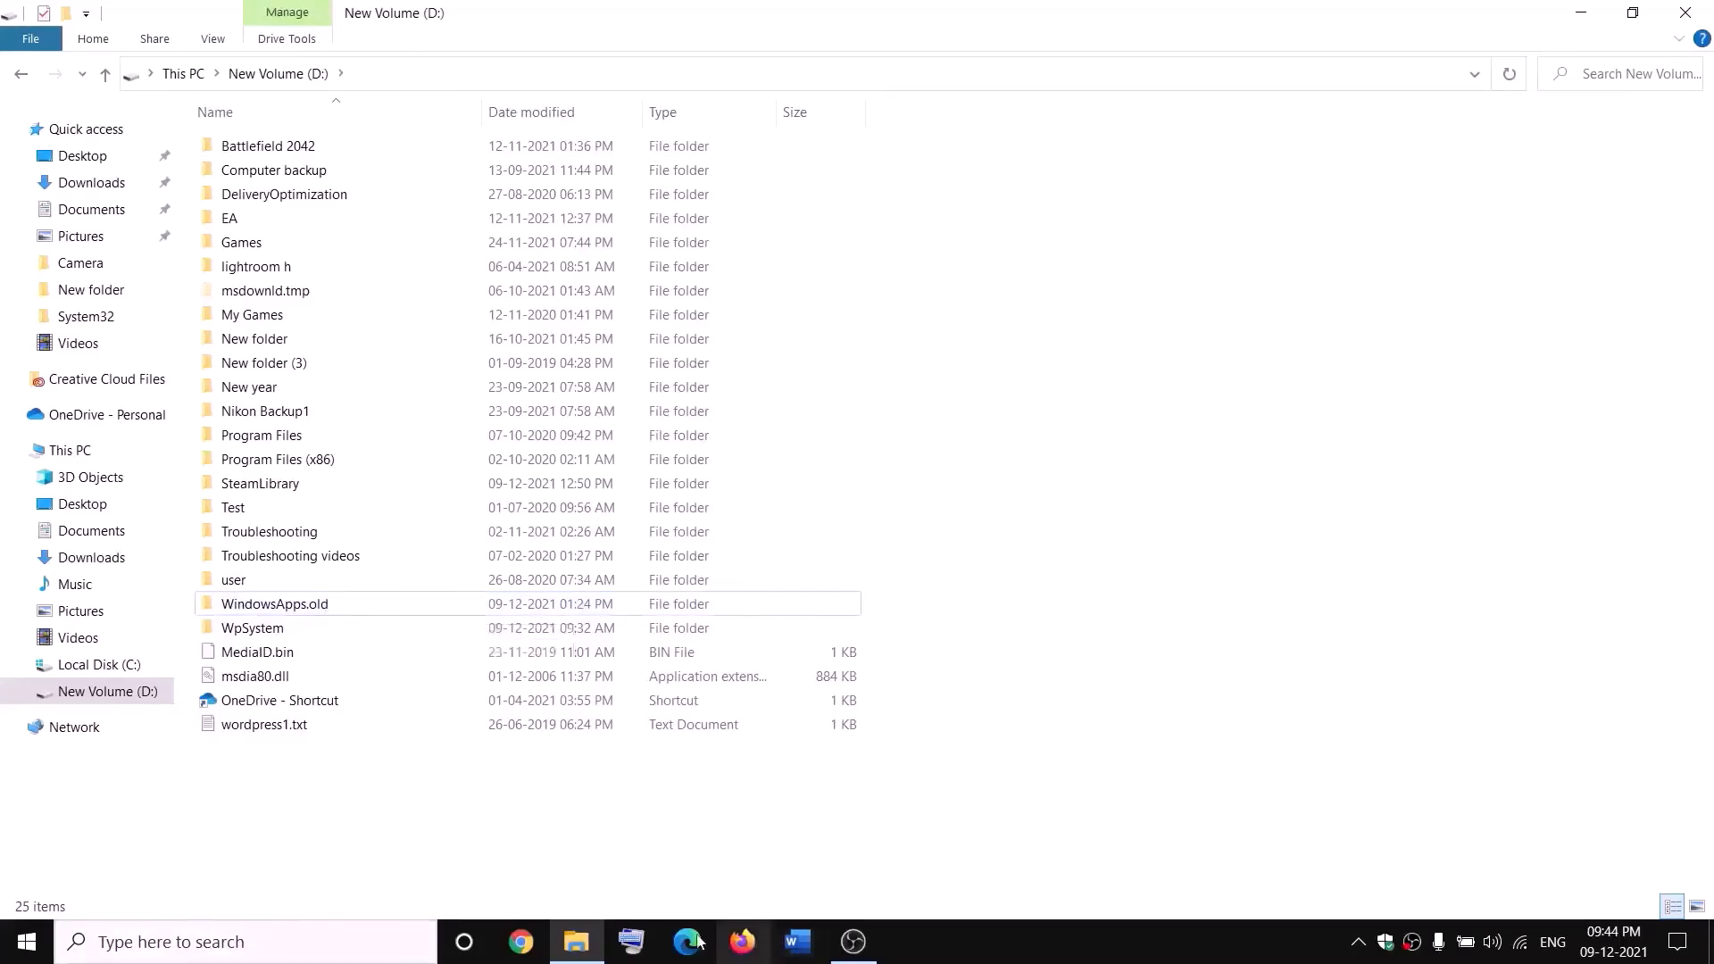
End the Gaming Services background process in Task Manager and close Task Manager.
{"action": "right_click", "coordinate": [26, 942]}
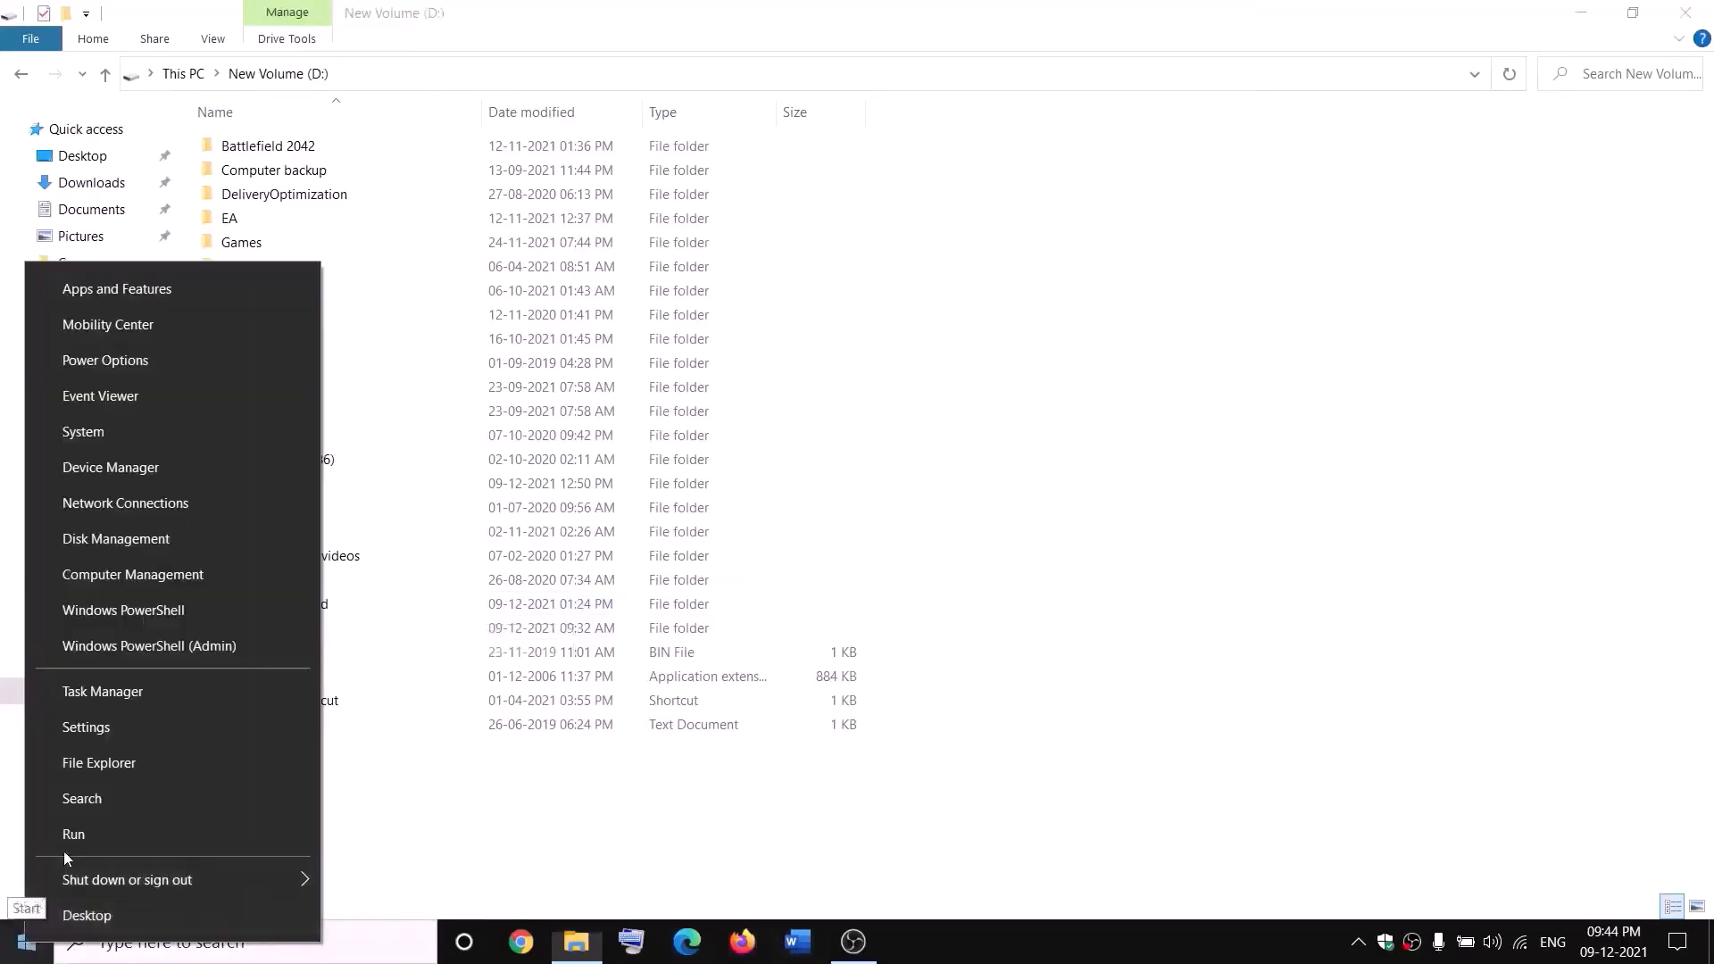
{"action": "left_click", "coordinate": [93, 699]}
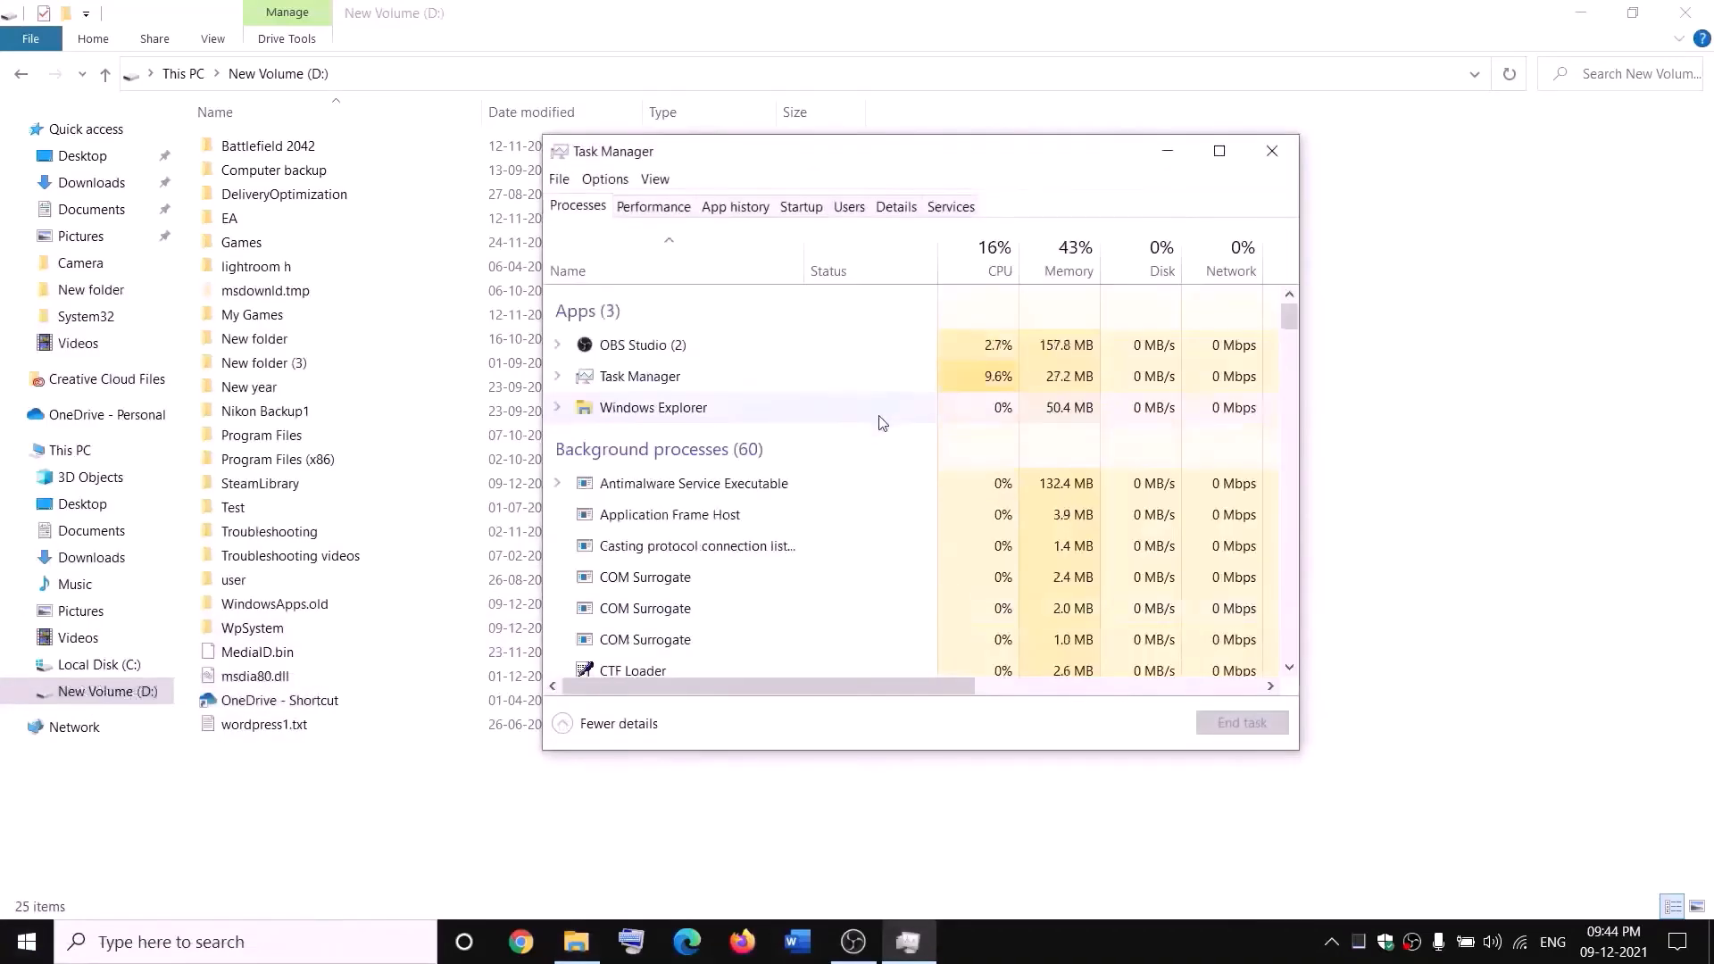
{"action": "scroll", "coordinate": [776, 497], "scroll_direction": "down", "scroll_amount": 2}
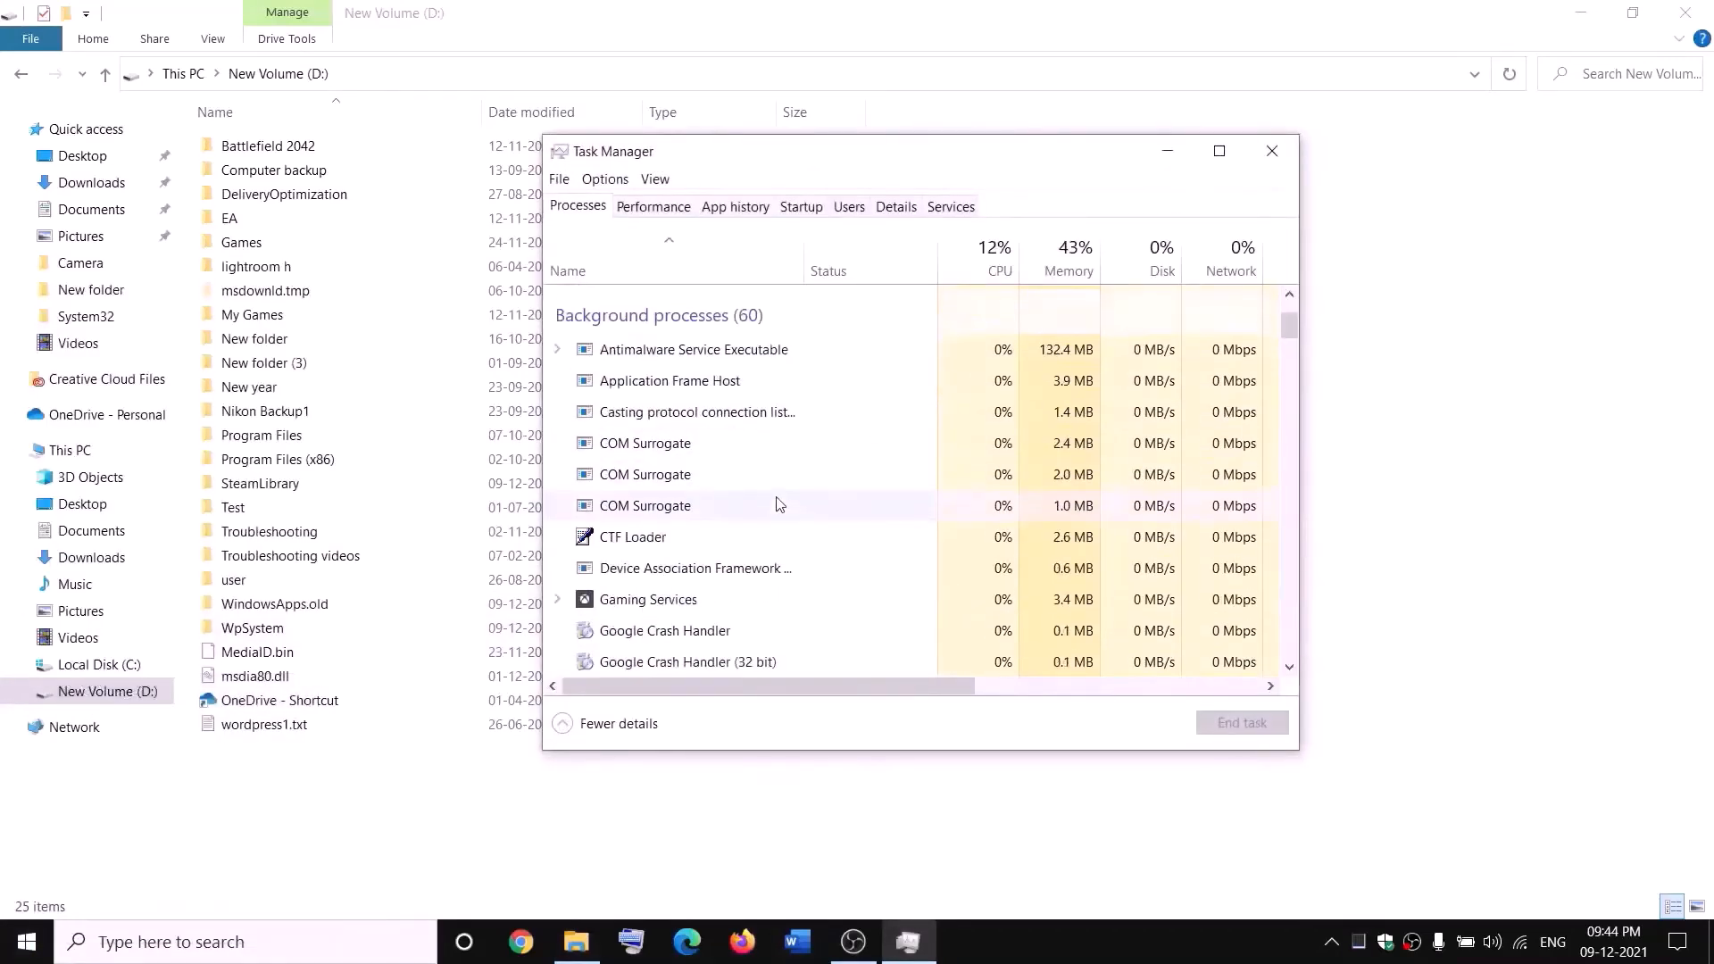
{"action": "right_click", "coordinate": [622, 607]}
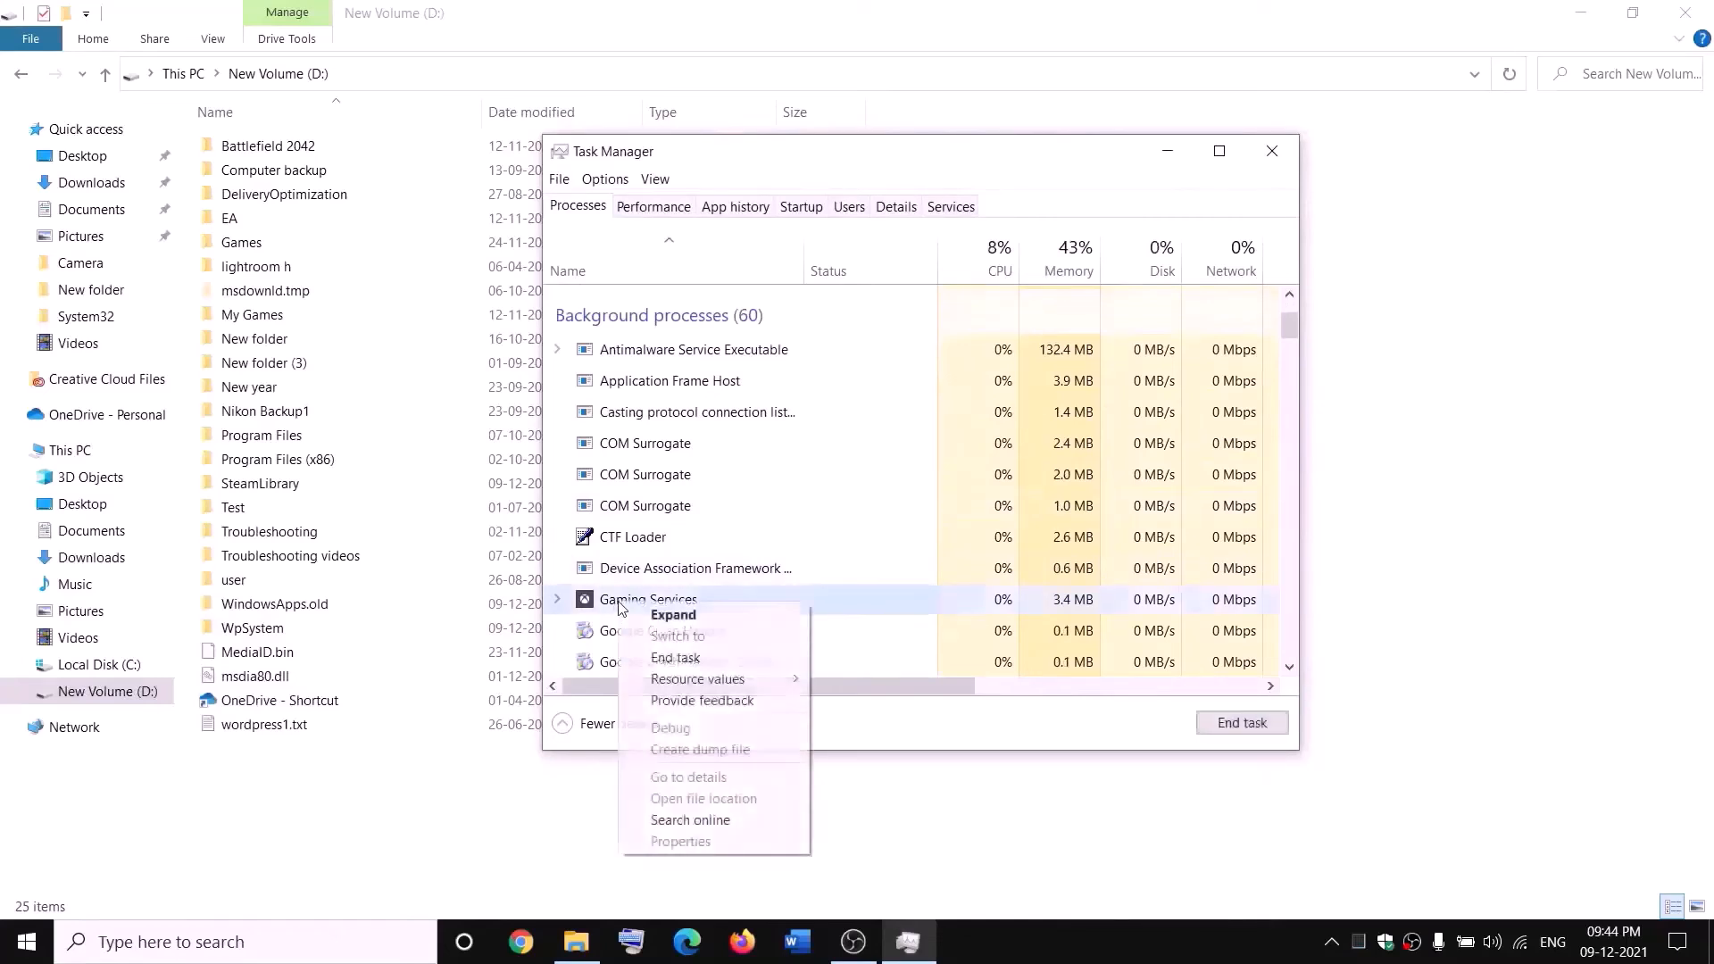
{"action": "left_click", "coordinate": [687, 666]}
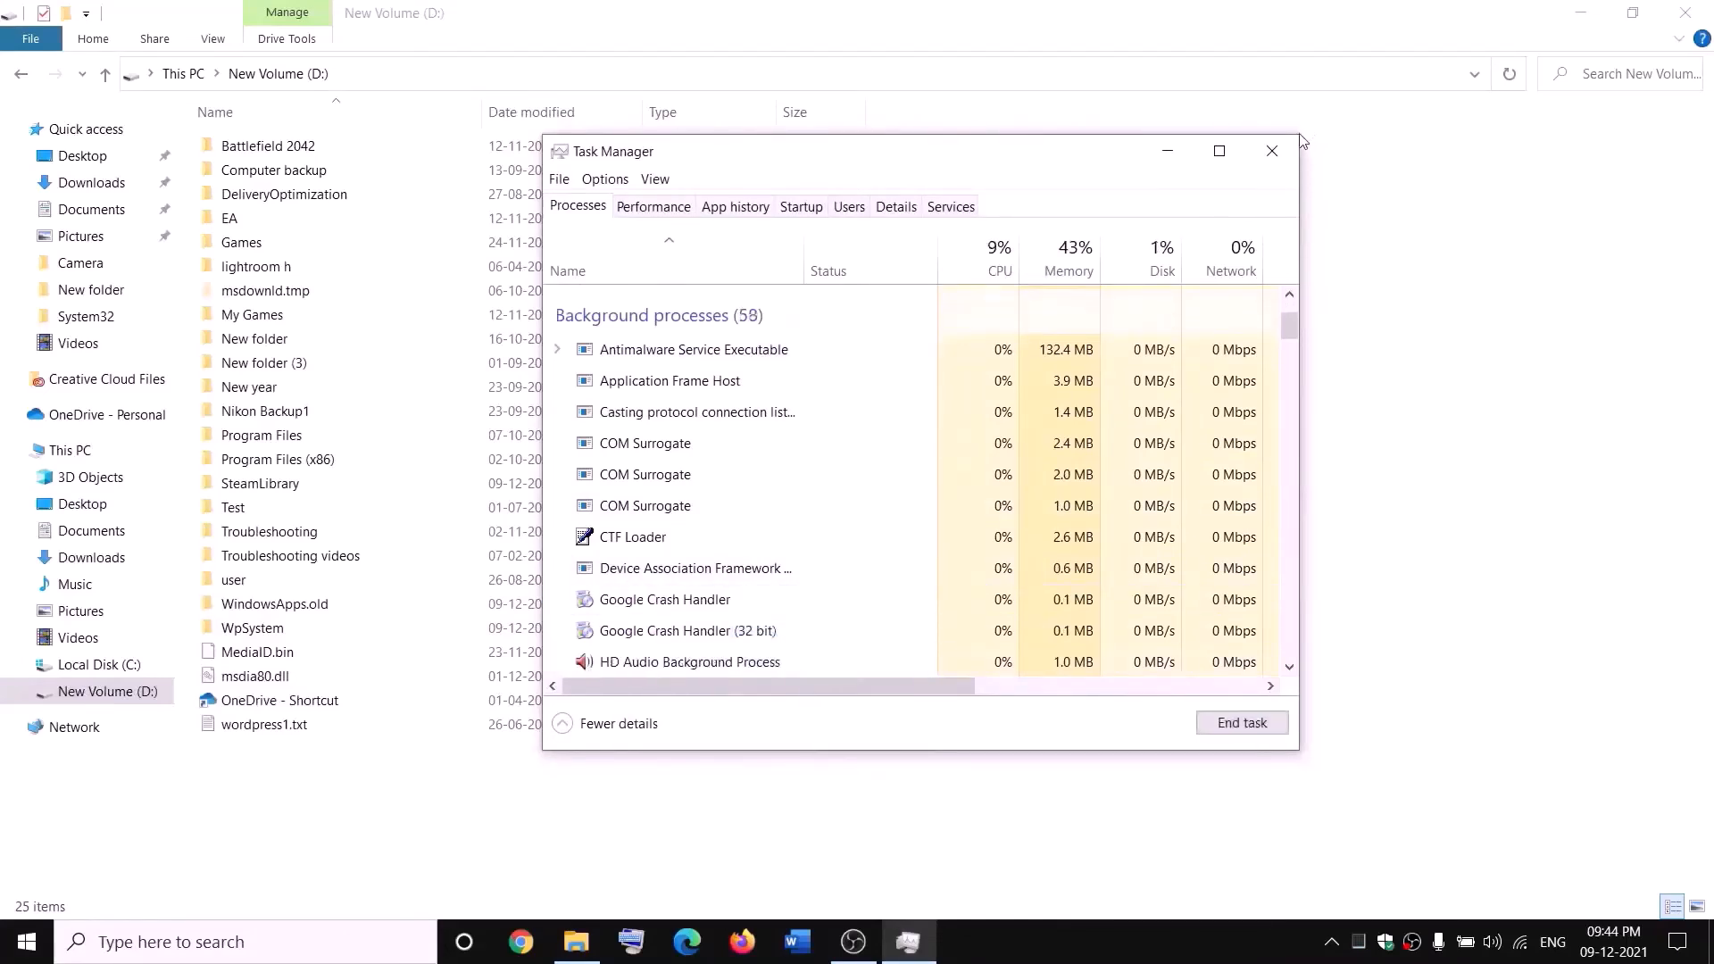
{"action": "left_click", "coordinate": [1271, 151]}
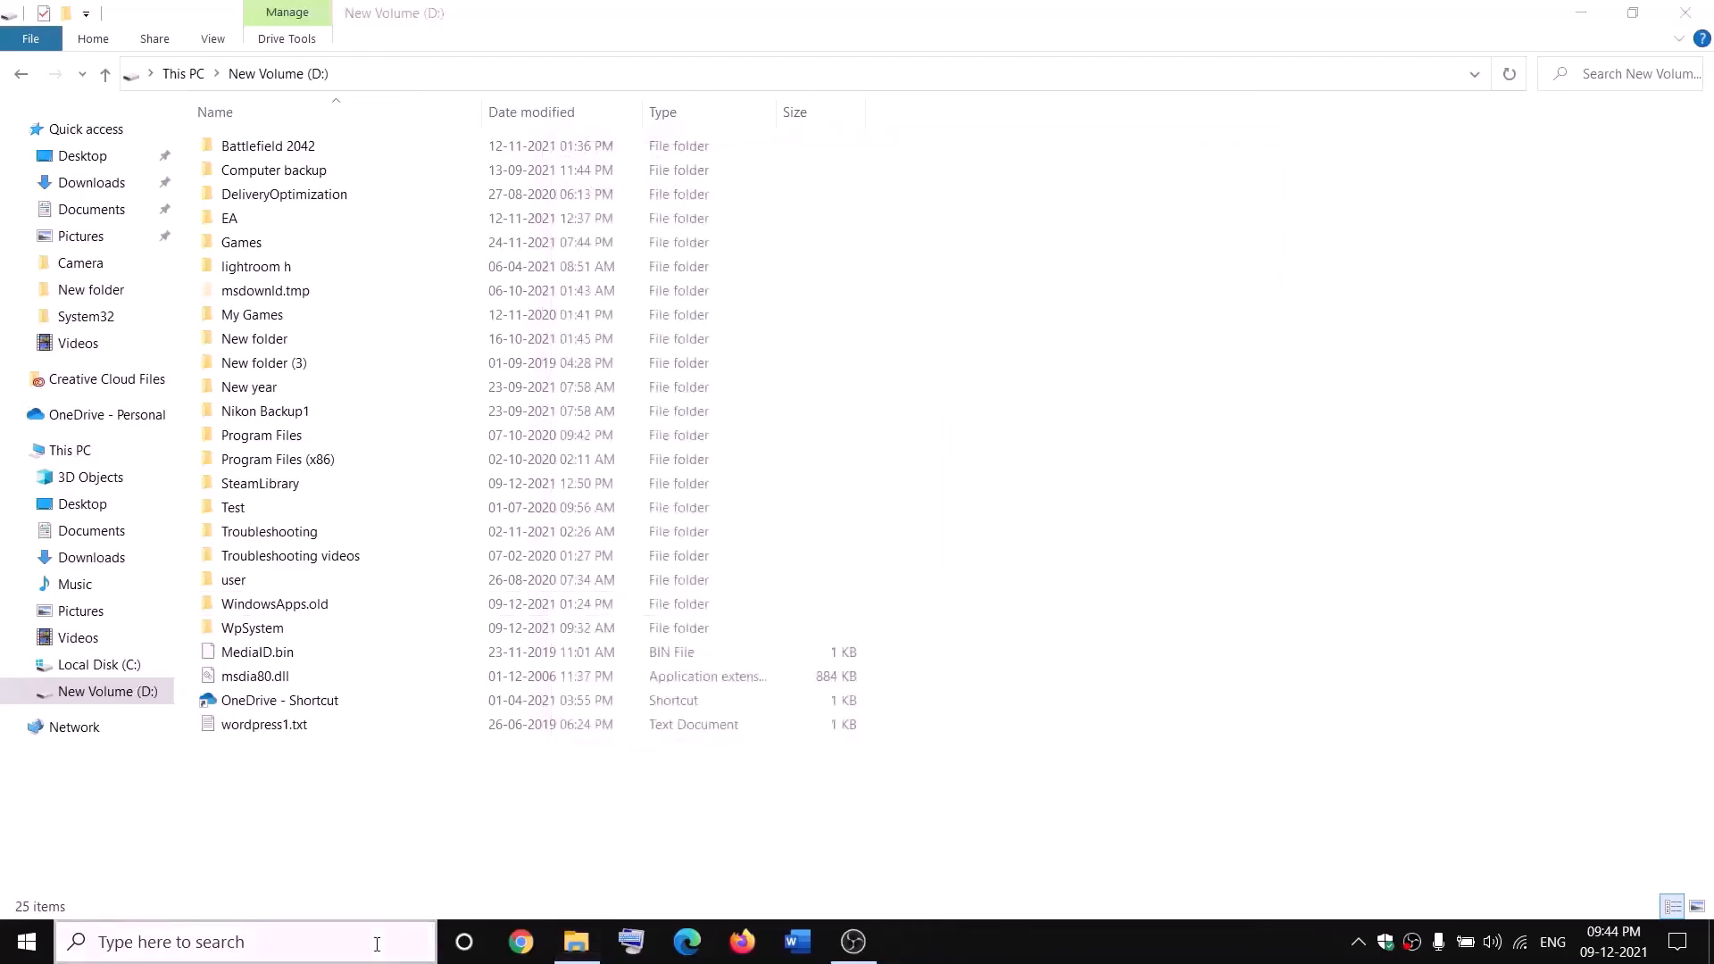
Open the Services console, find the Gaming Services entries and start the first one, which logs on as Local Service.
{"action": "left_click", "coordinate": [378, 946]}
{"action": "type", "text": "servic"}
{"action": "key", "text": "Return"}
{"action": "left_click", "coordinate": [737, 477]}
{"action": "key", "text": "g"}
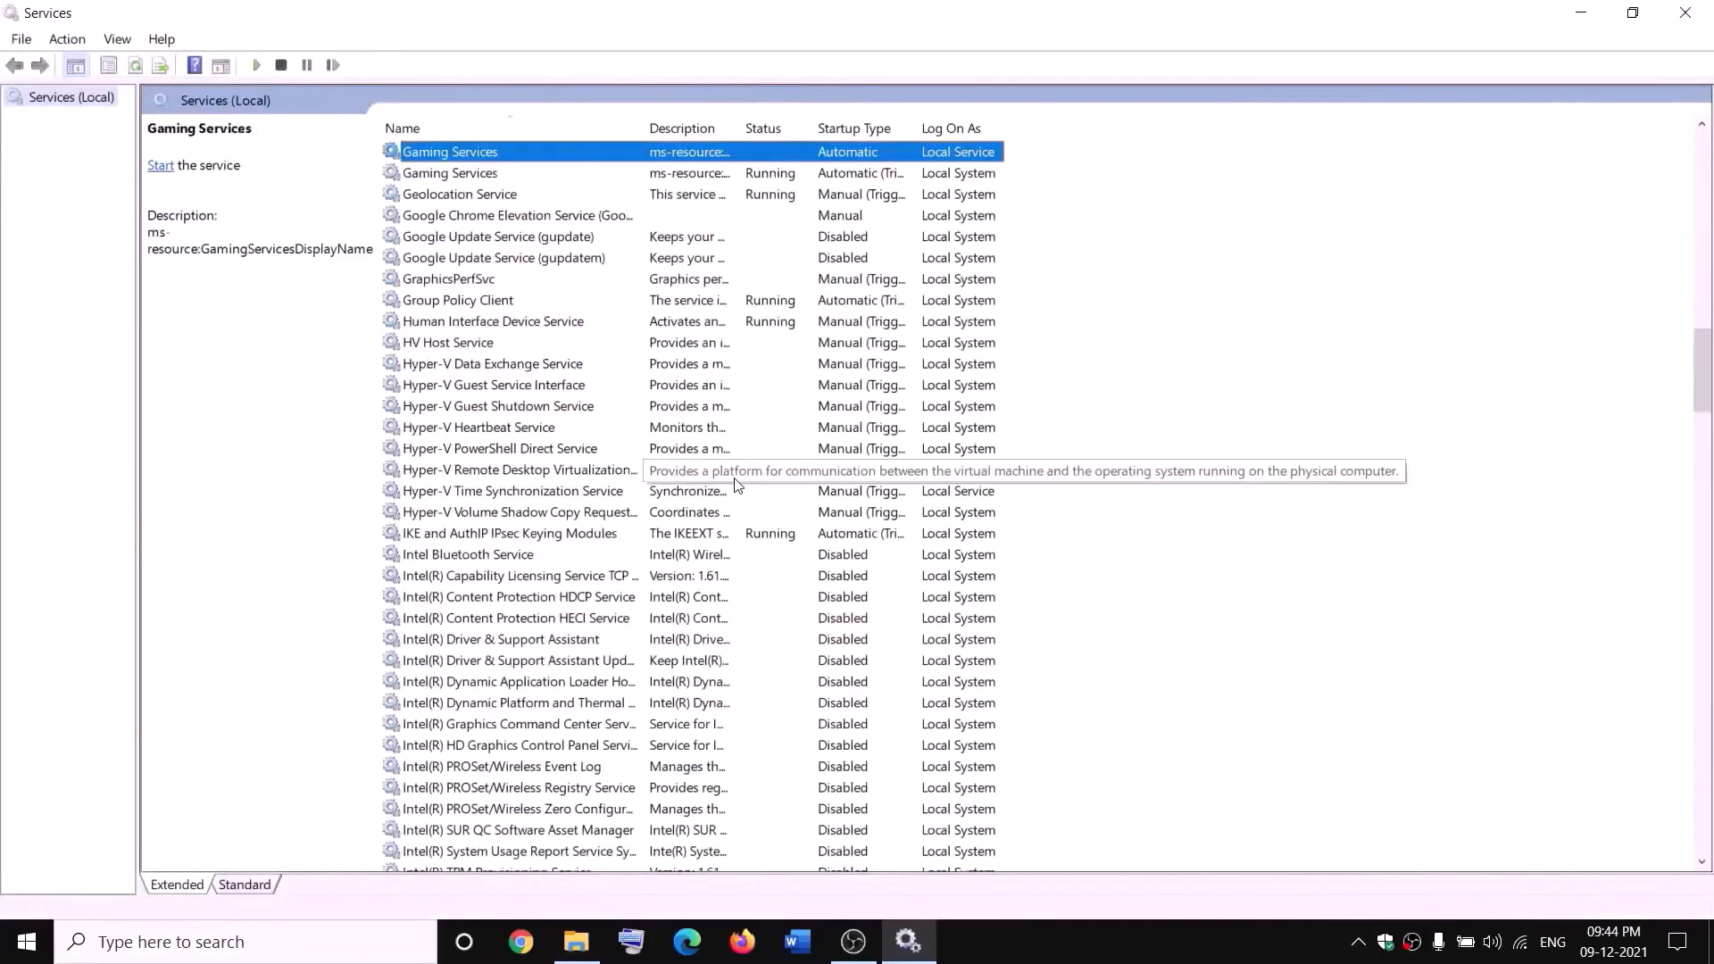
{"action": "left_click", "coordinate": [750, 234]}
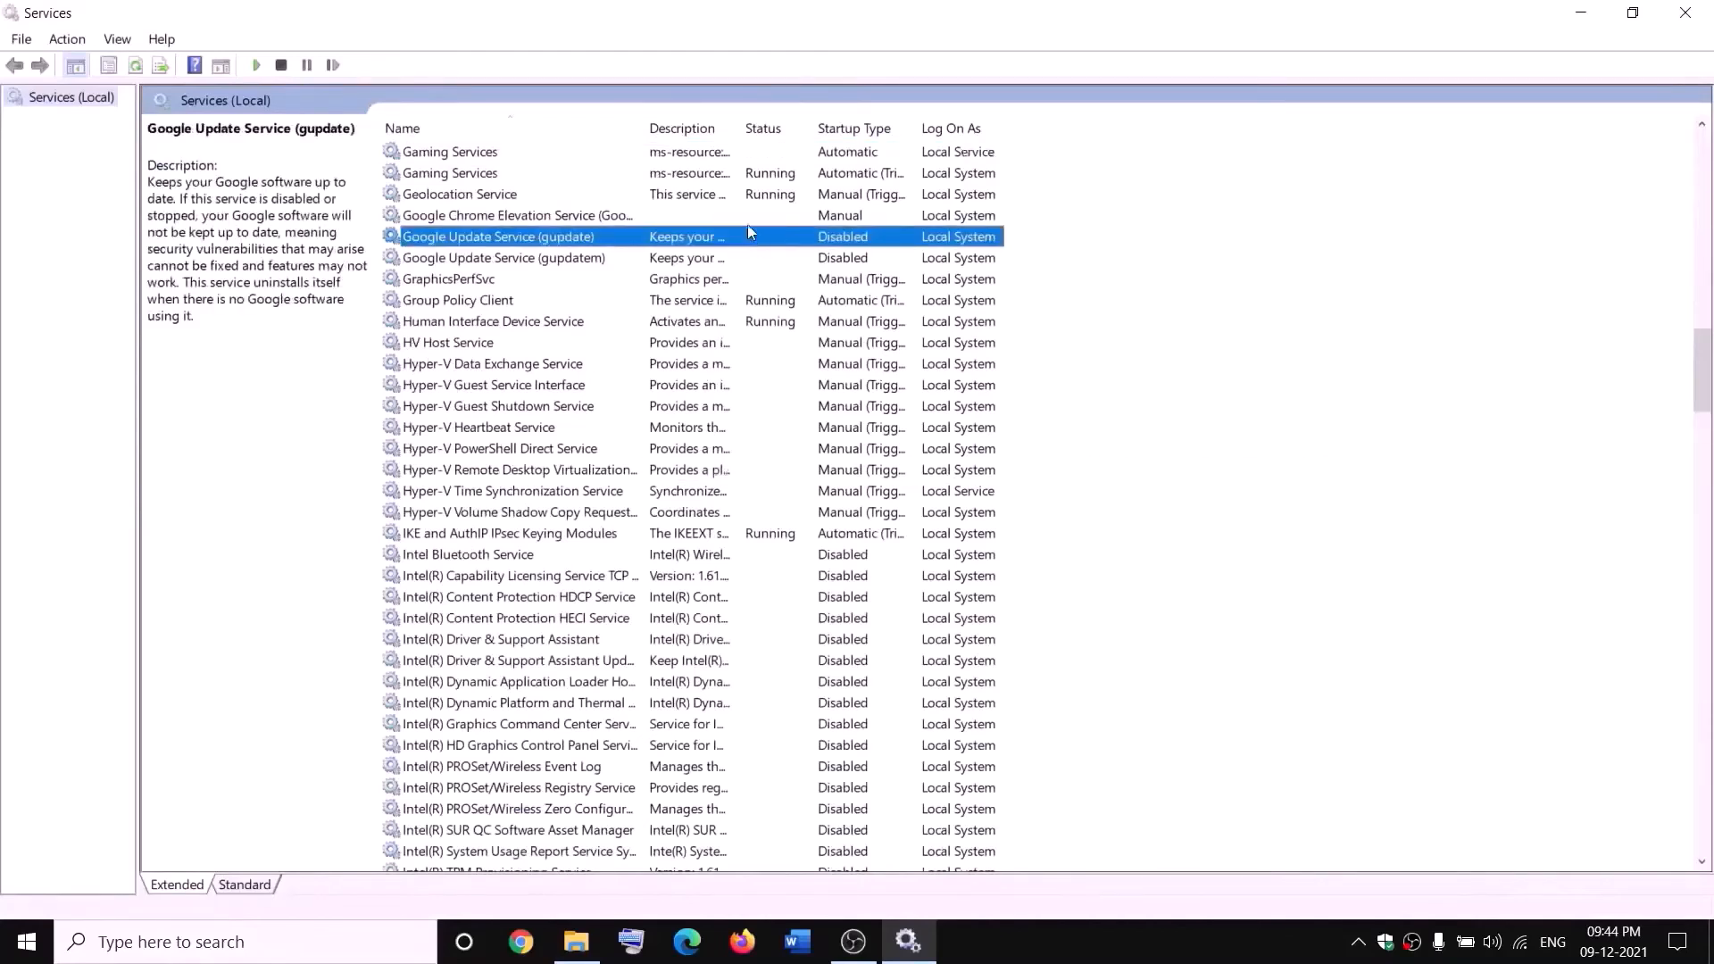
{"action": "left_click", "coordinate": [711, 156]}
{"action": "right_click", "coordinate": [711, 156]}
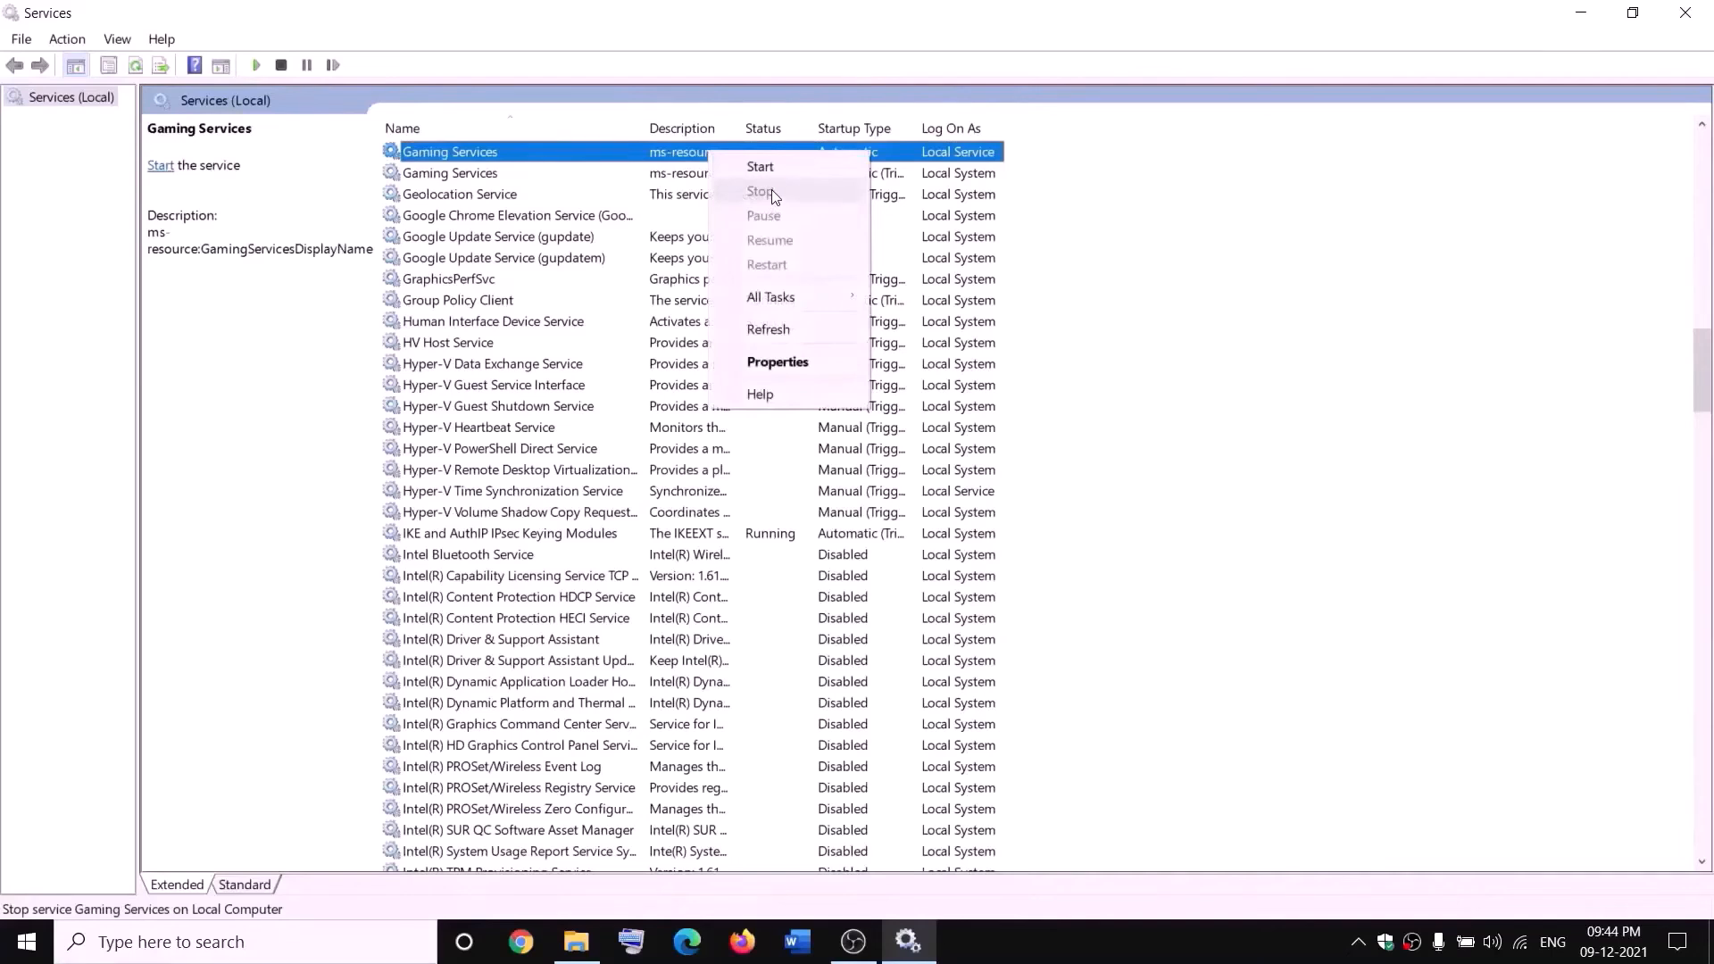
{"action": "left_click", "coordinate": [766, 170]}
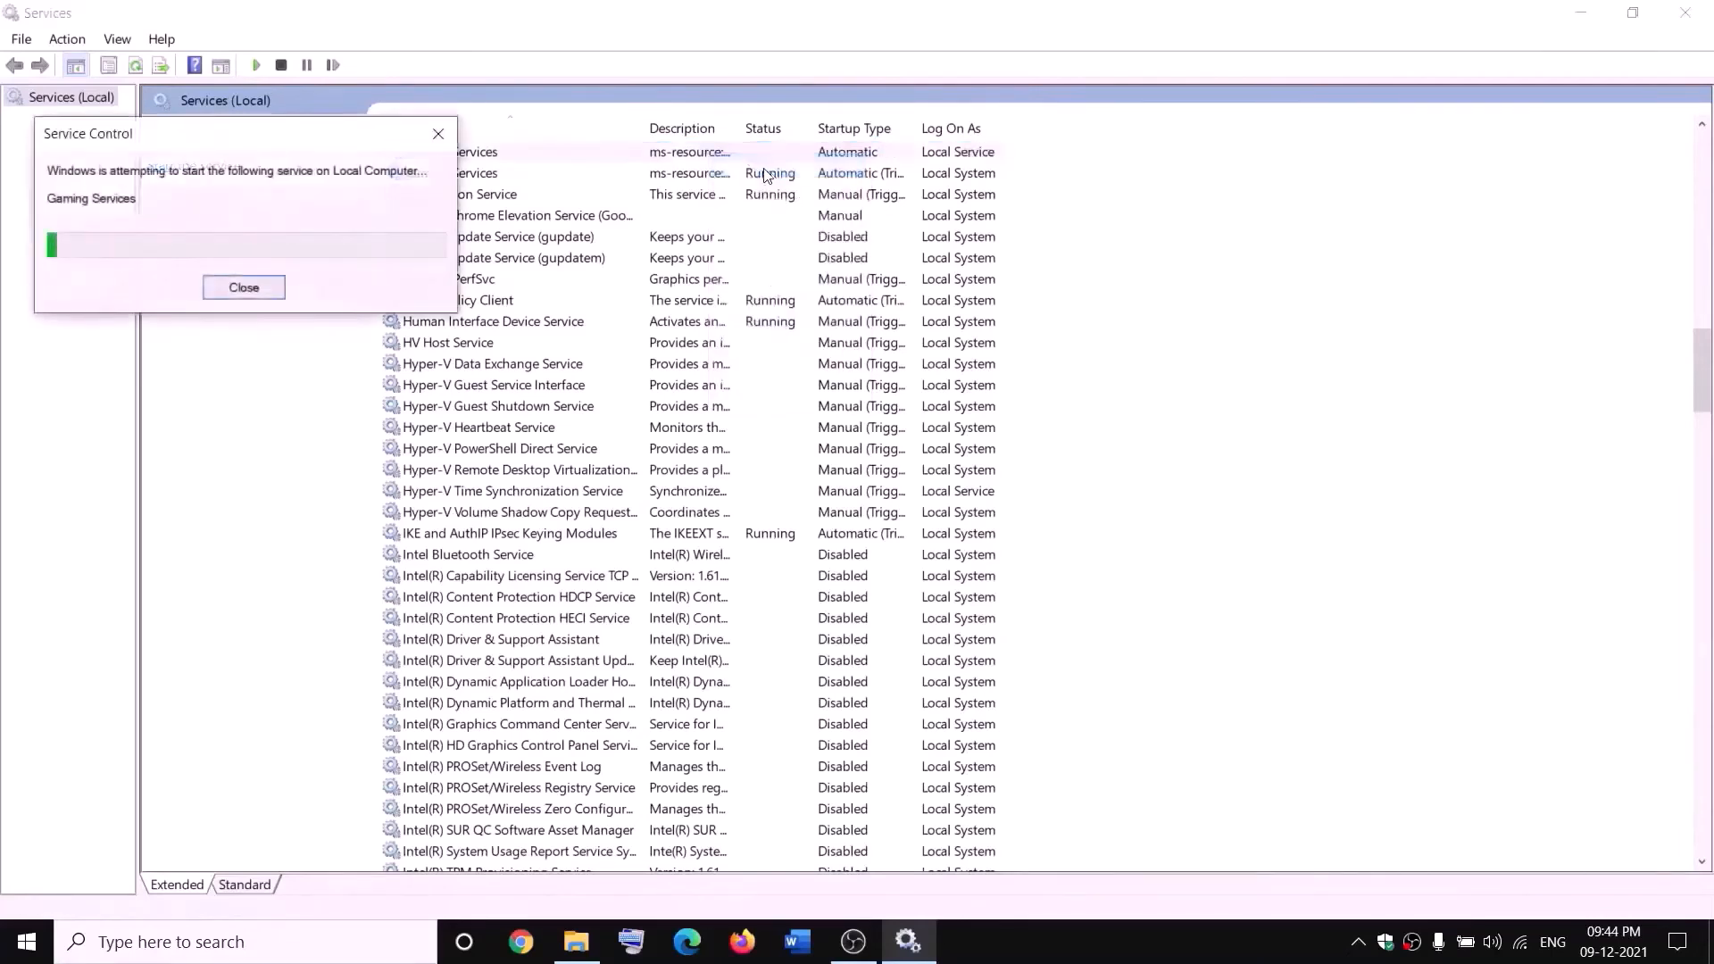
Stop both Gaming Services entries in the Services console.
{"action": "right_click", "coordinate": [702, 158]}
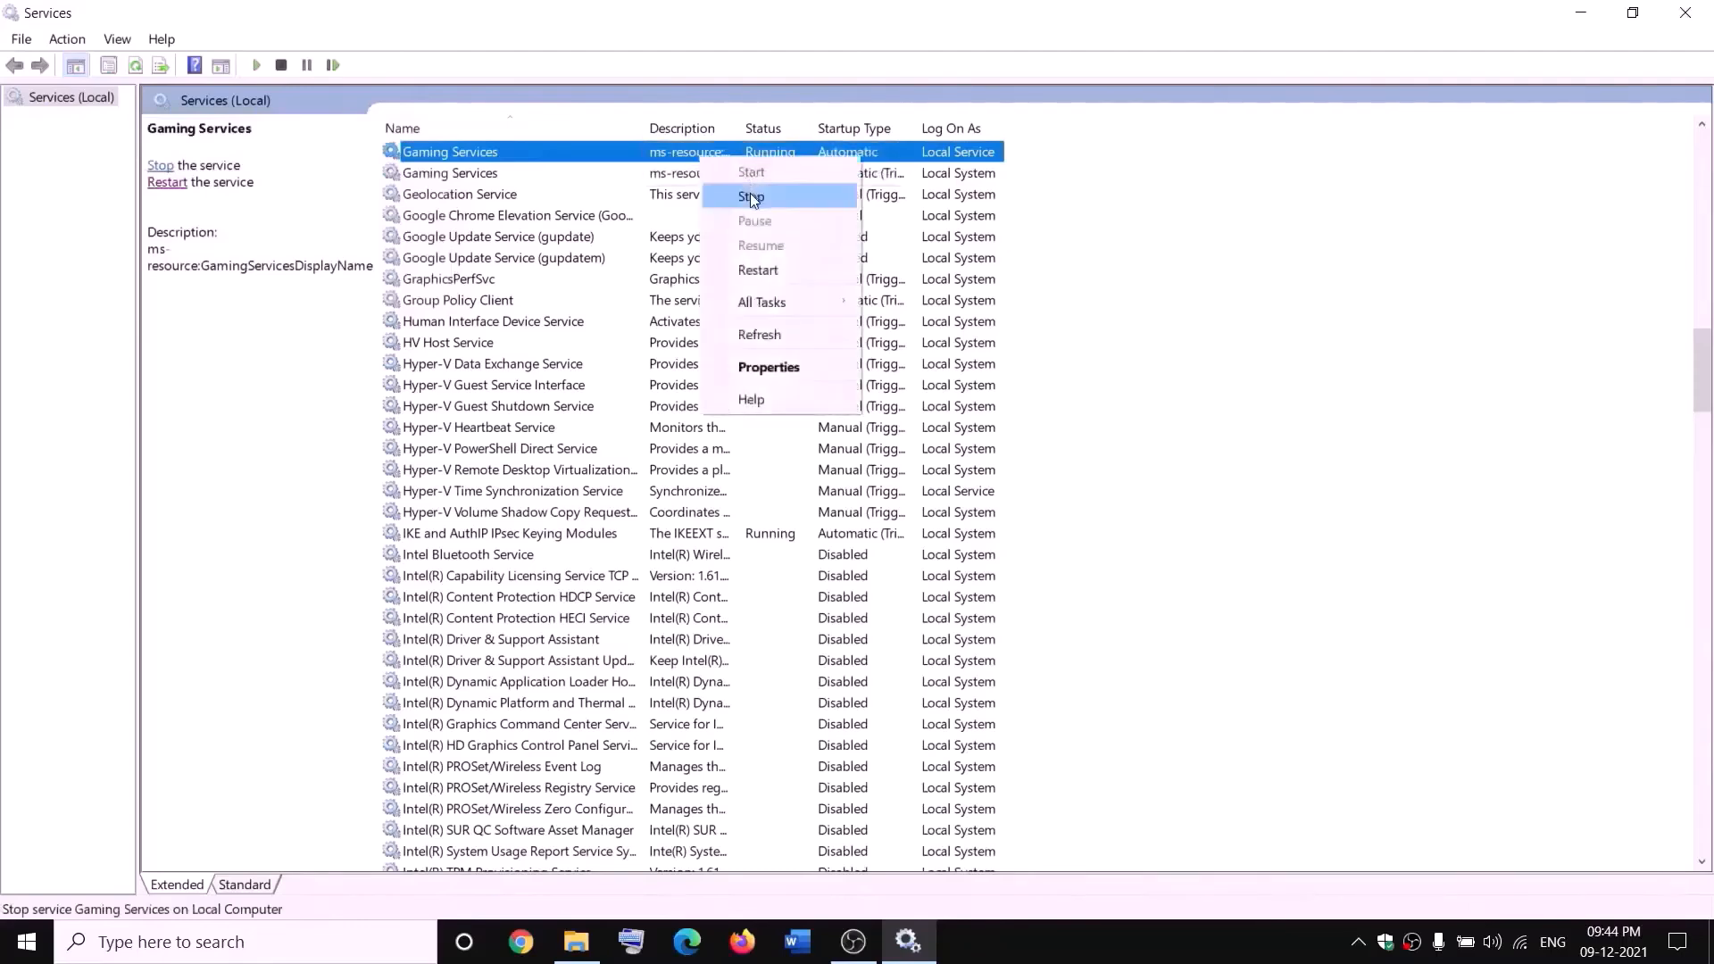
{"action": "left_click", "coordinate": [750, 195]}
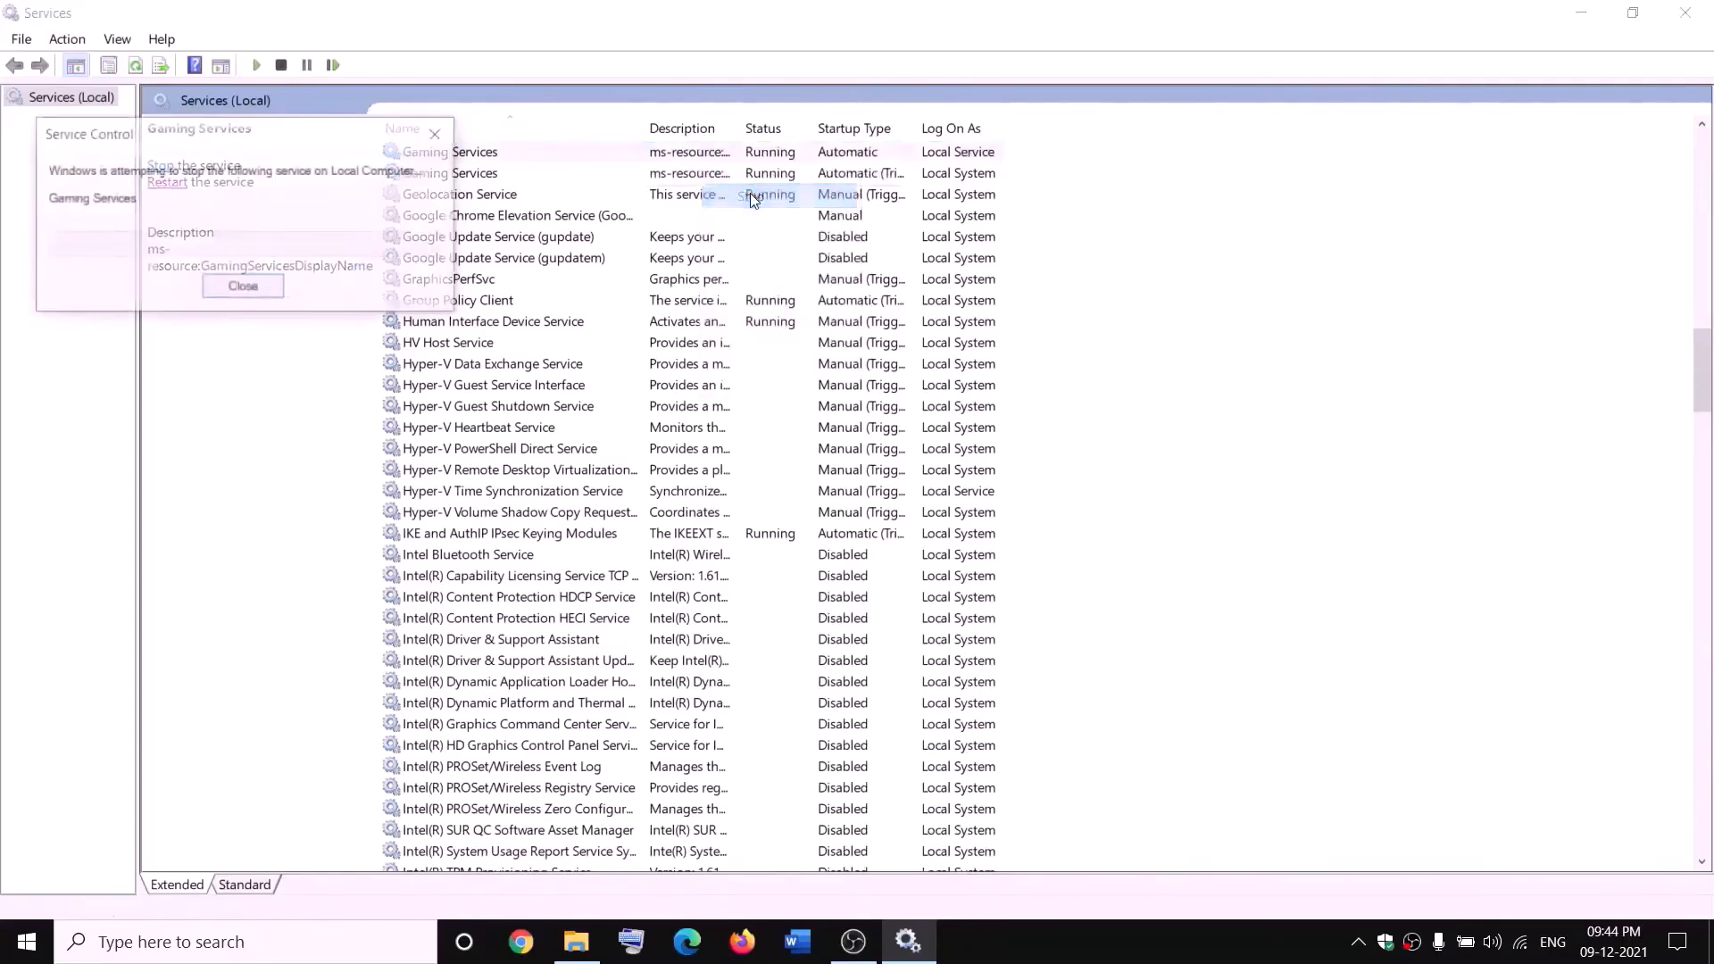
{"action": "right_click", "coordinate": [697, 177]}
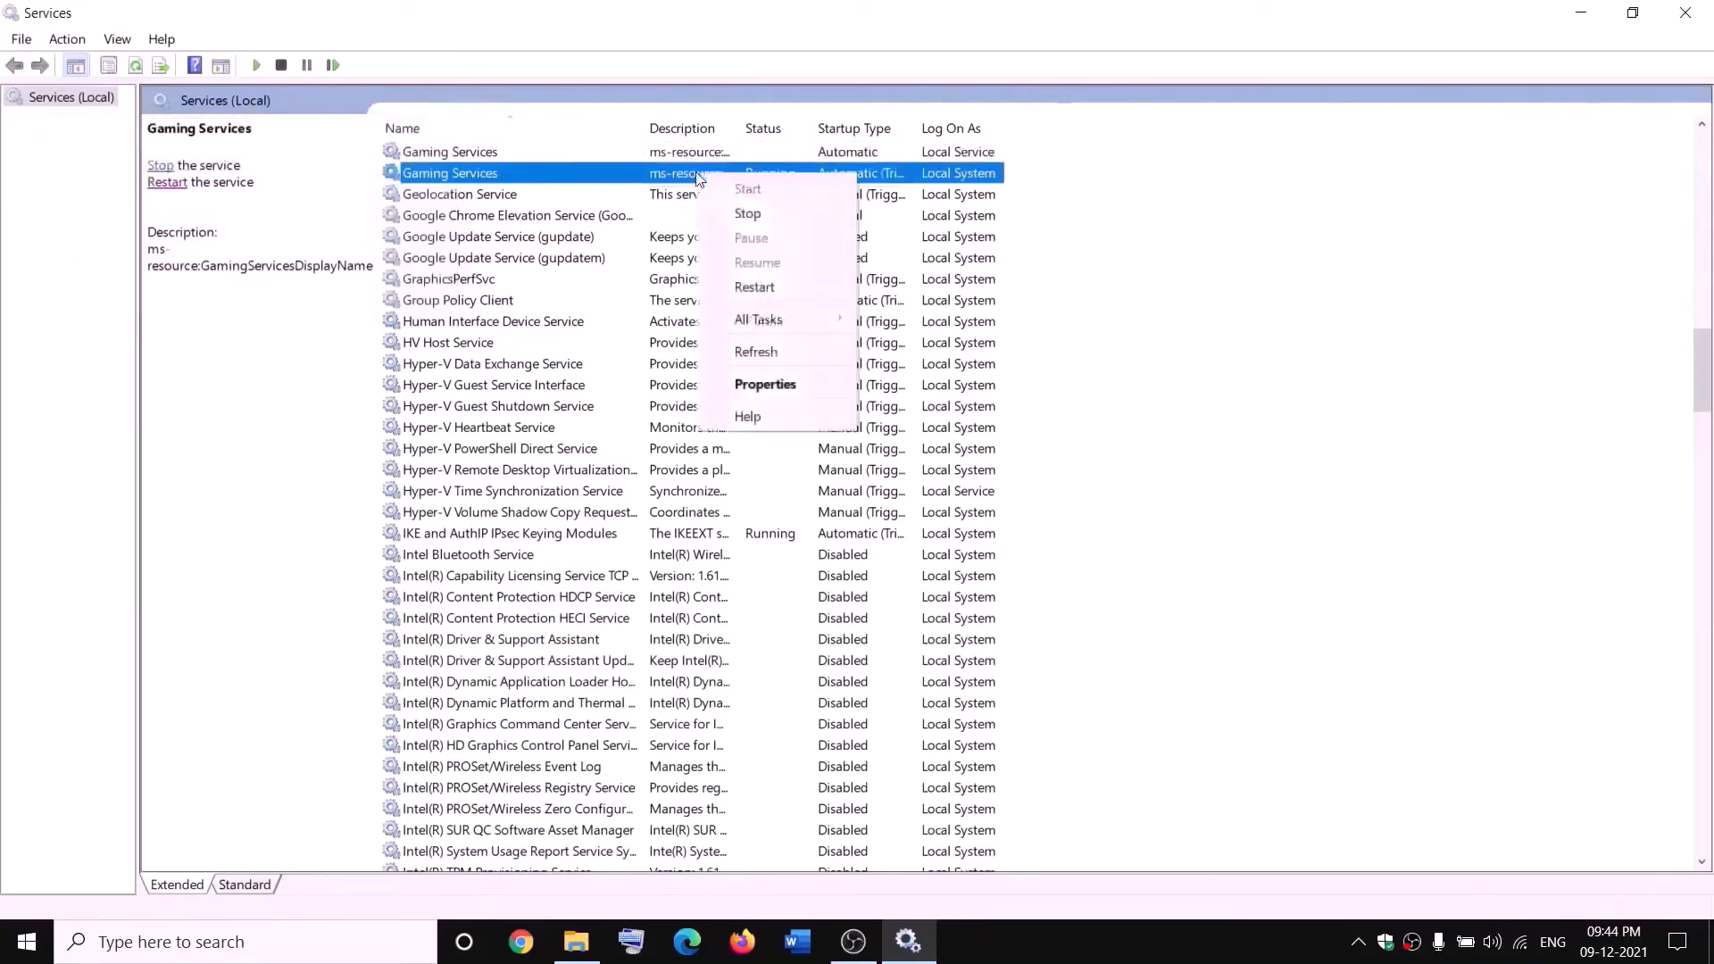
{"action": "left_click", "coordinate": [779, 214]}
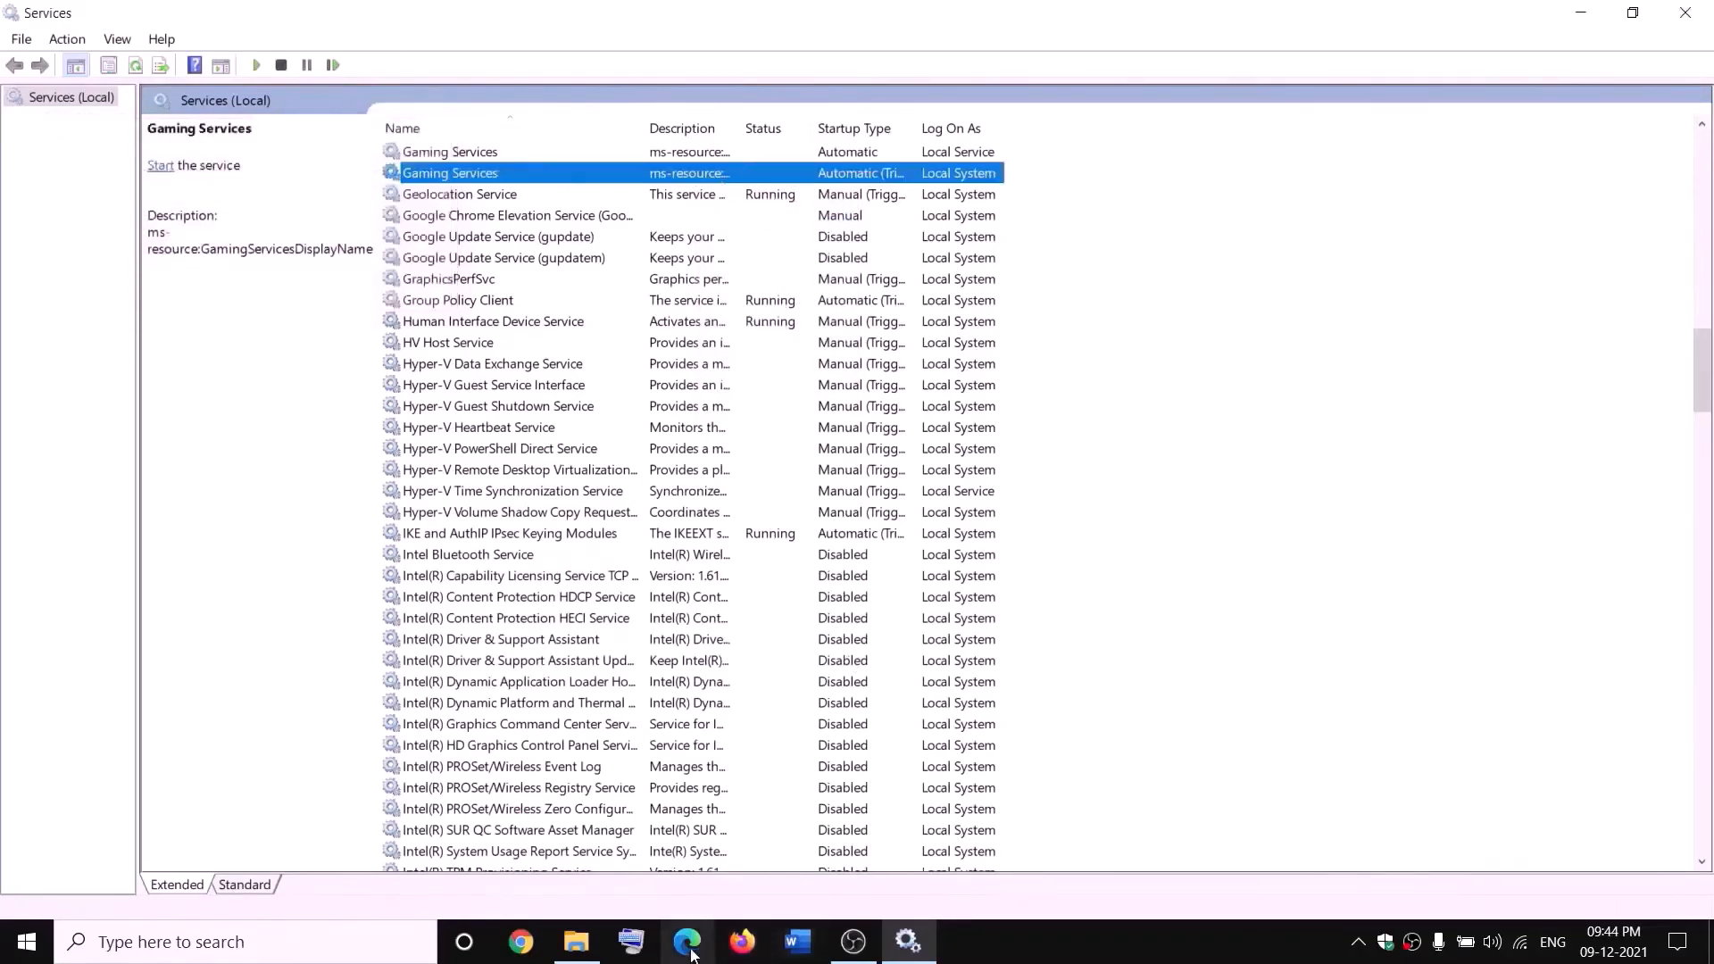
Check the renamed folder on the D: drive, return to the Services console and start both Gaming Services entries again.
{"action": "left_click", "coordinate": [576, 942]}
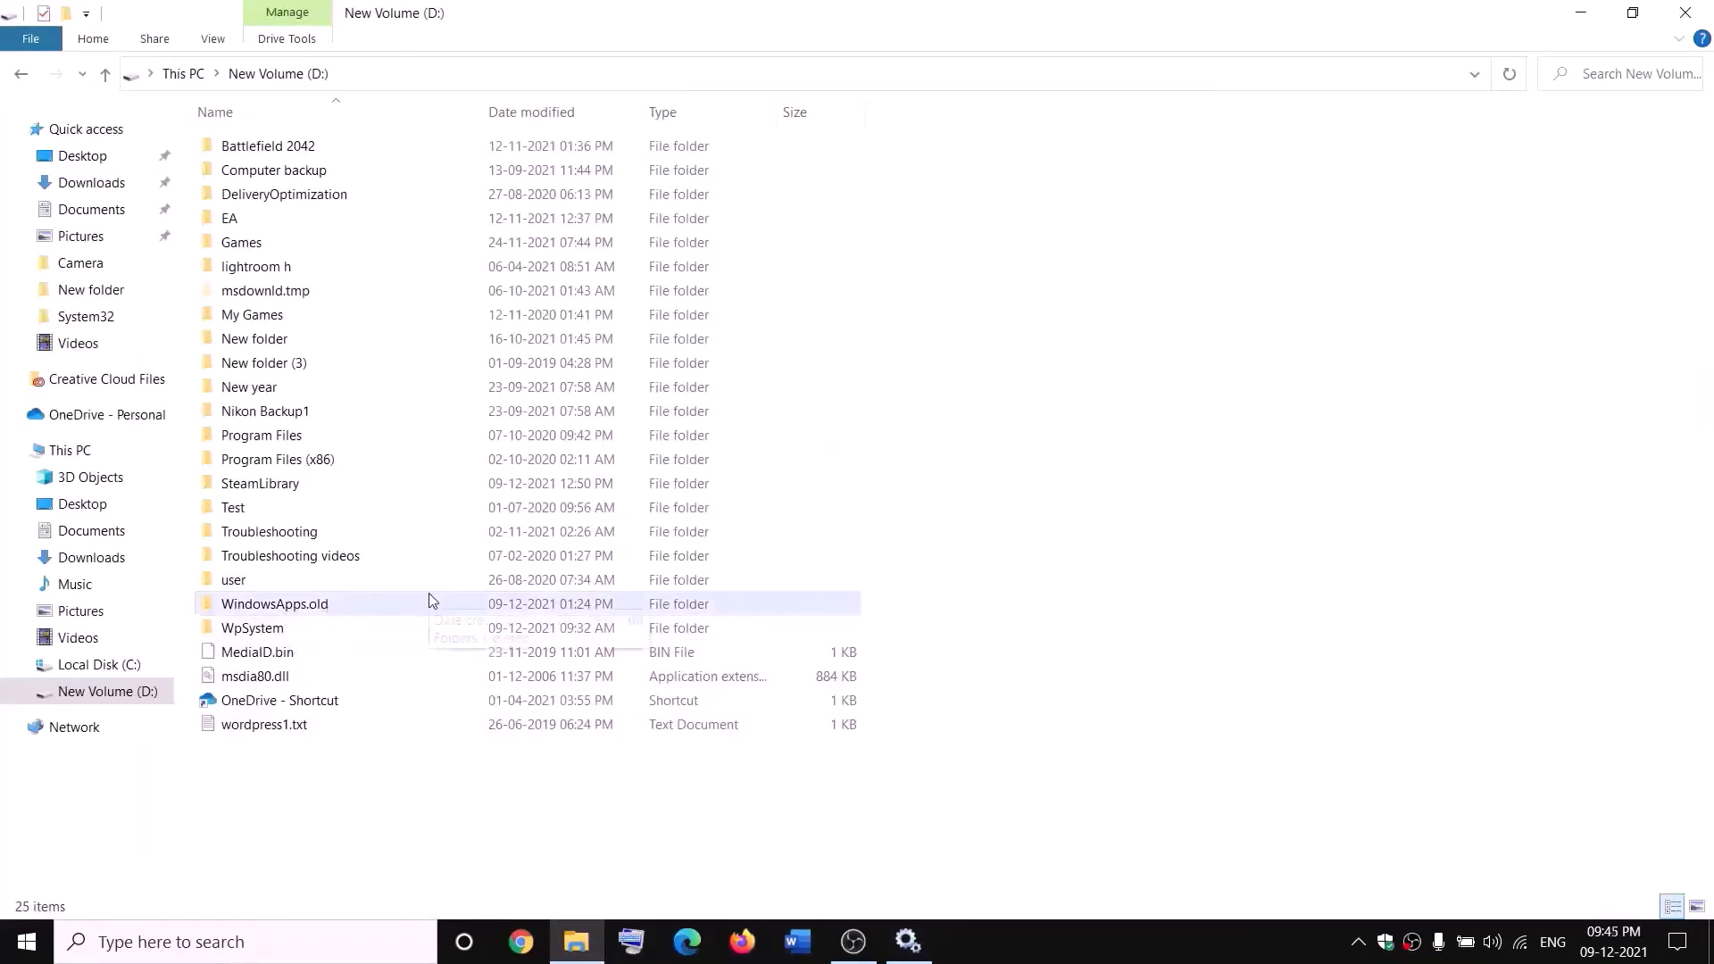
{"action": "key", "text": "alt+Tab"}
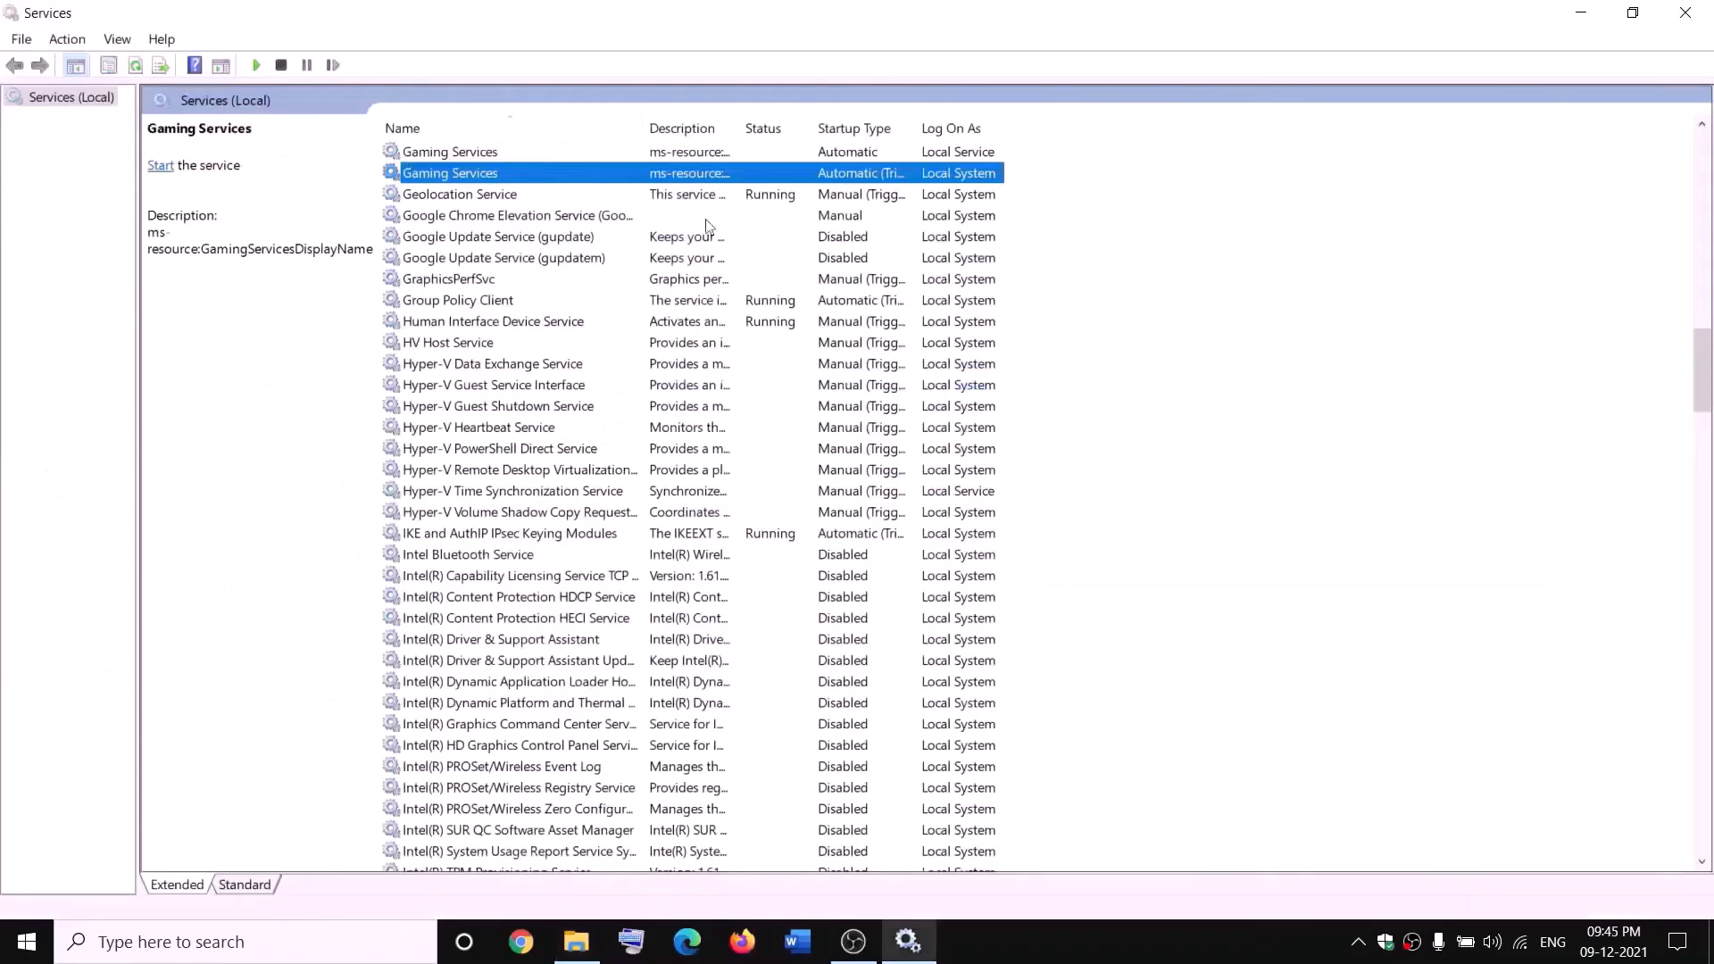
{"action": "right_click", "coordinate": [634, 154]}
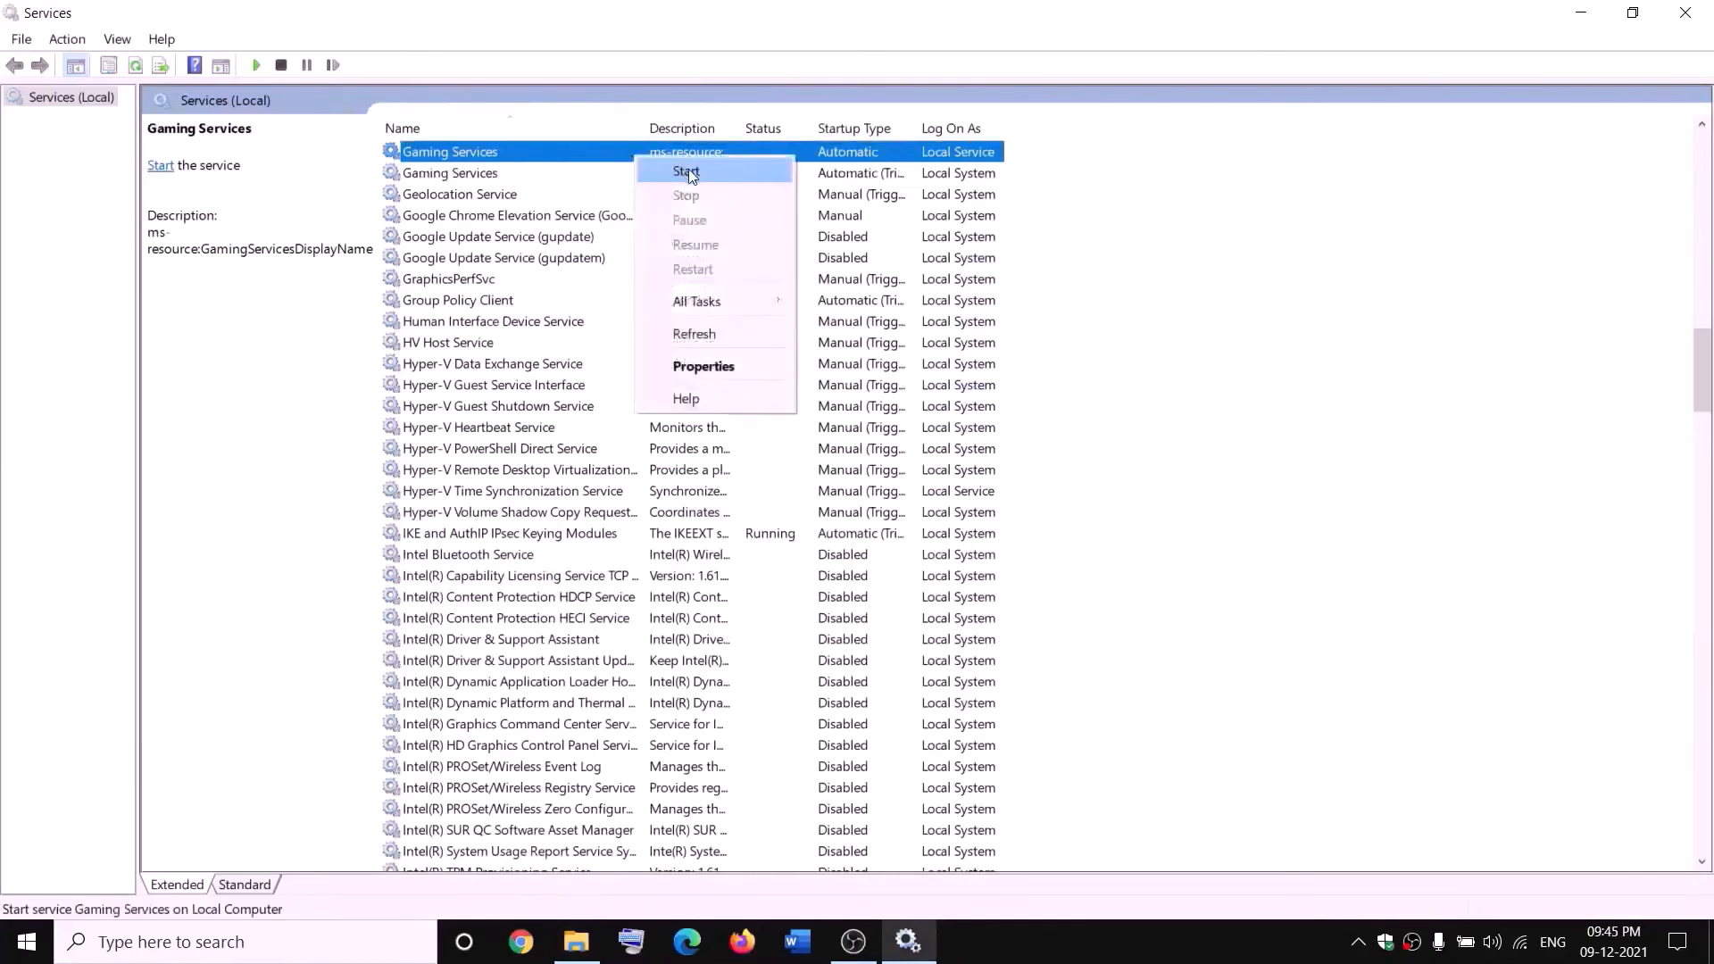
{"action": "left_click", "coordinate": [680, 173]}
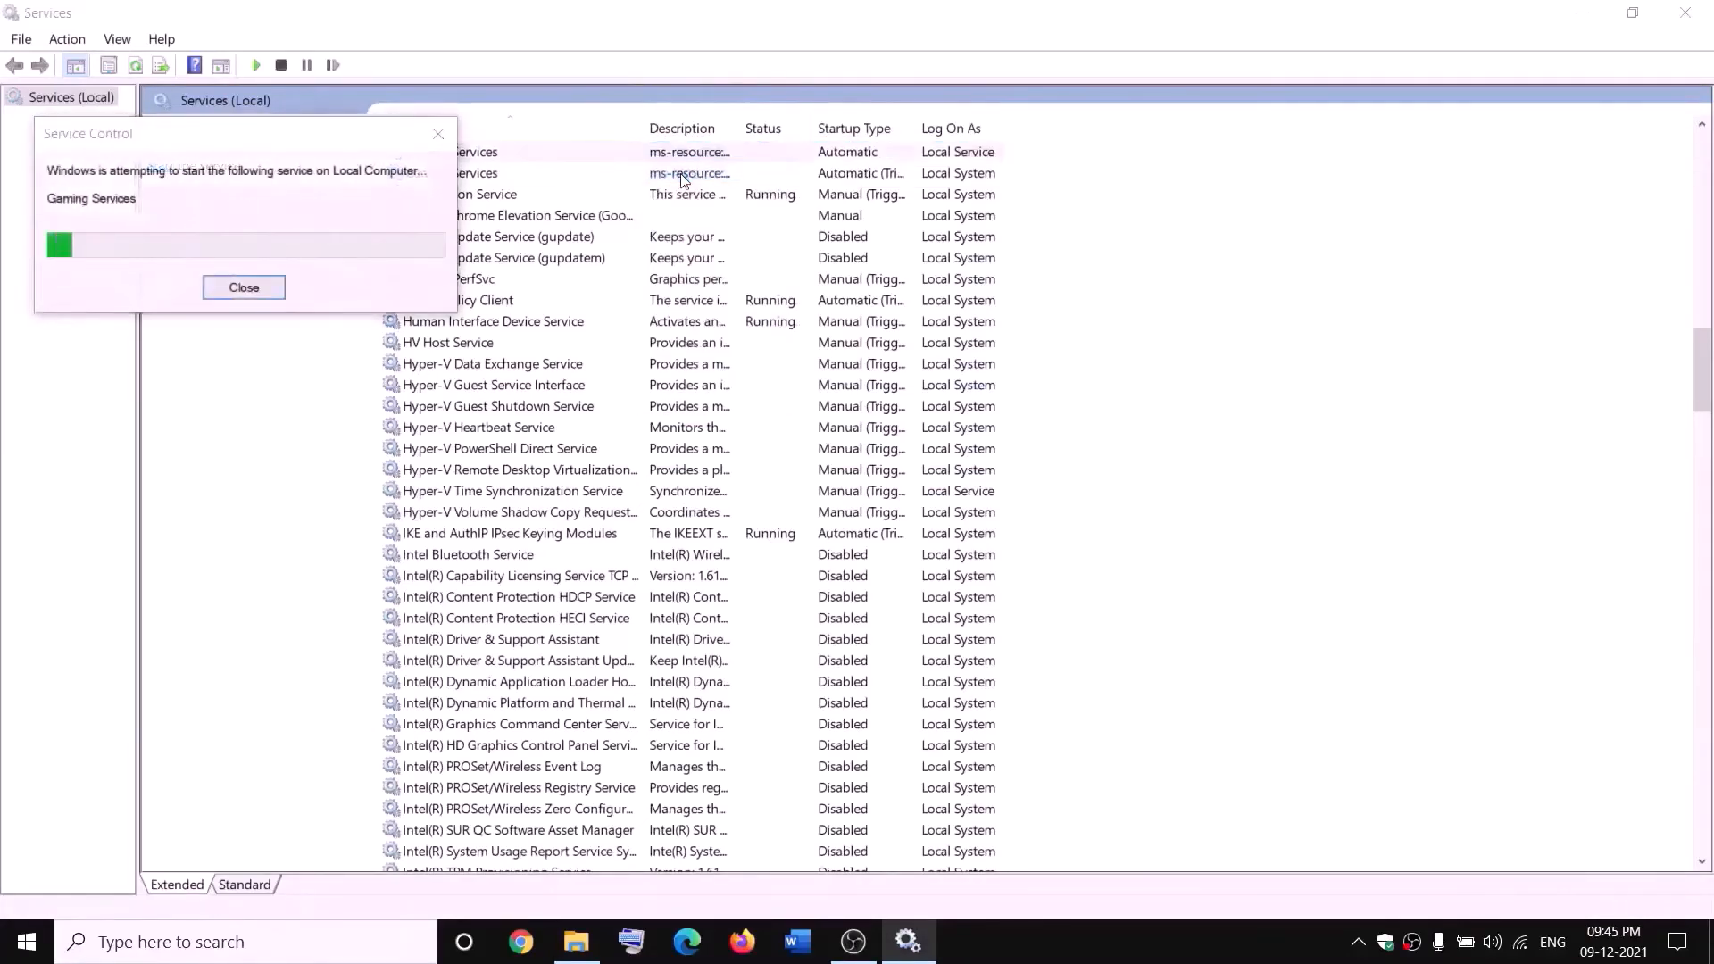
{"action": "left_click", "coordinate": [690, 175]}
{"action": "right_click", "coordinate": [690, 175]}
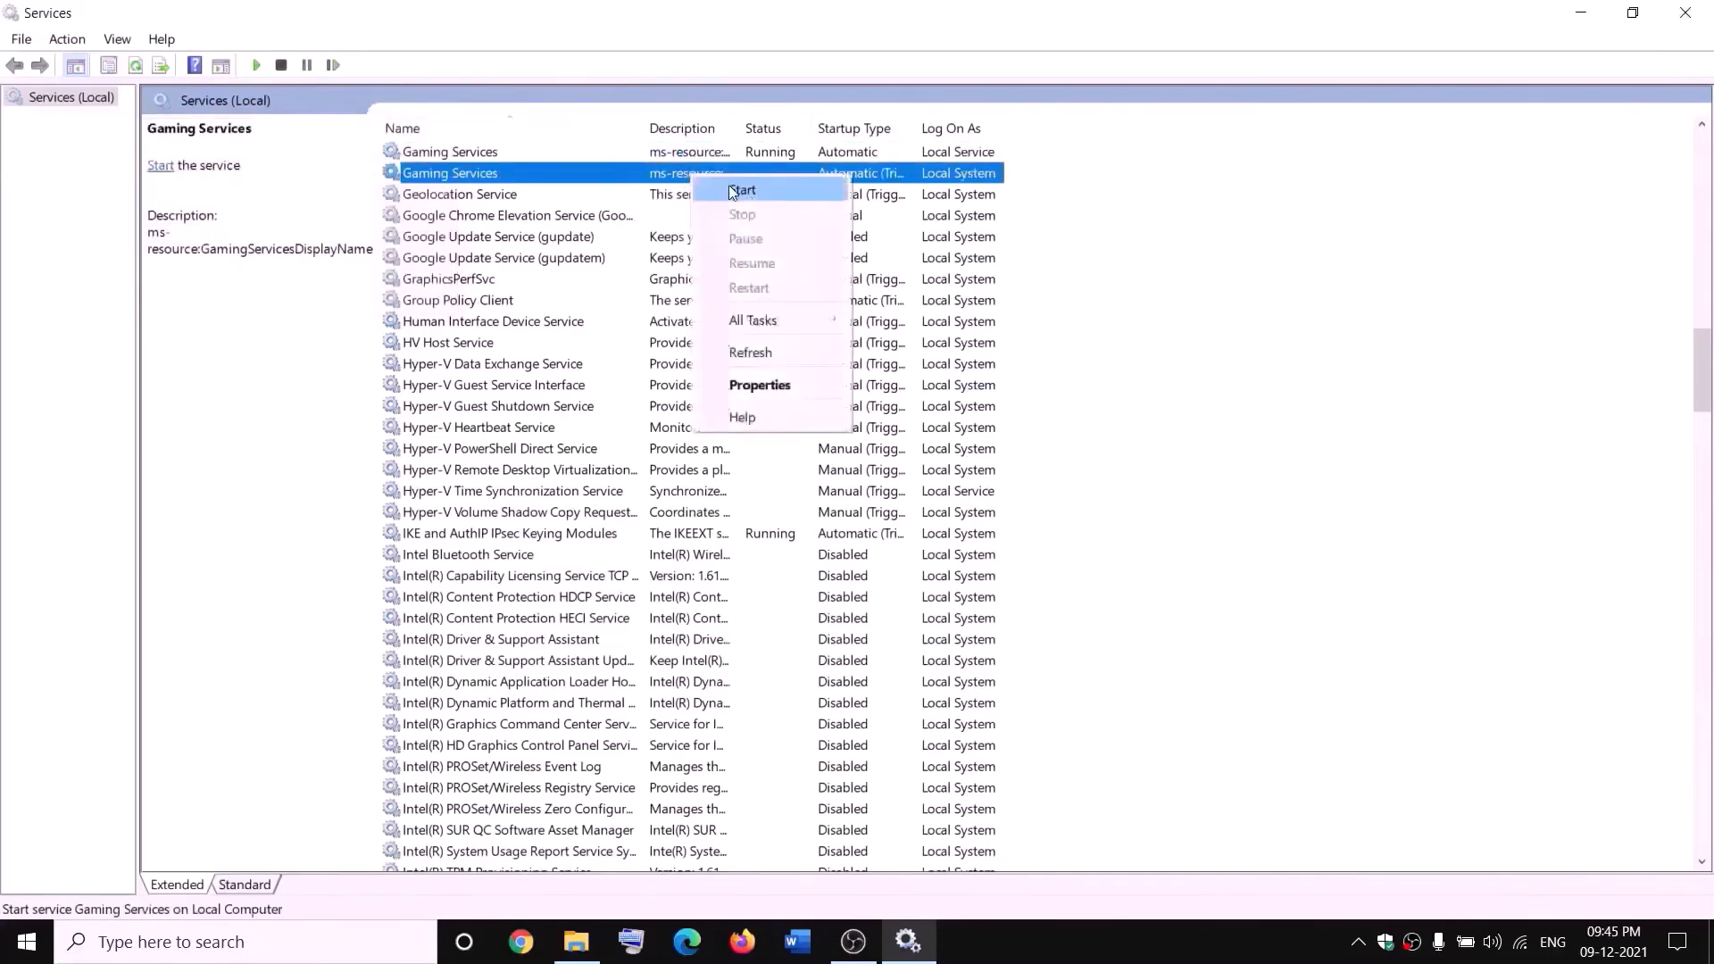
{"action": "left_click", "coordinate": [728, 185]}
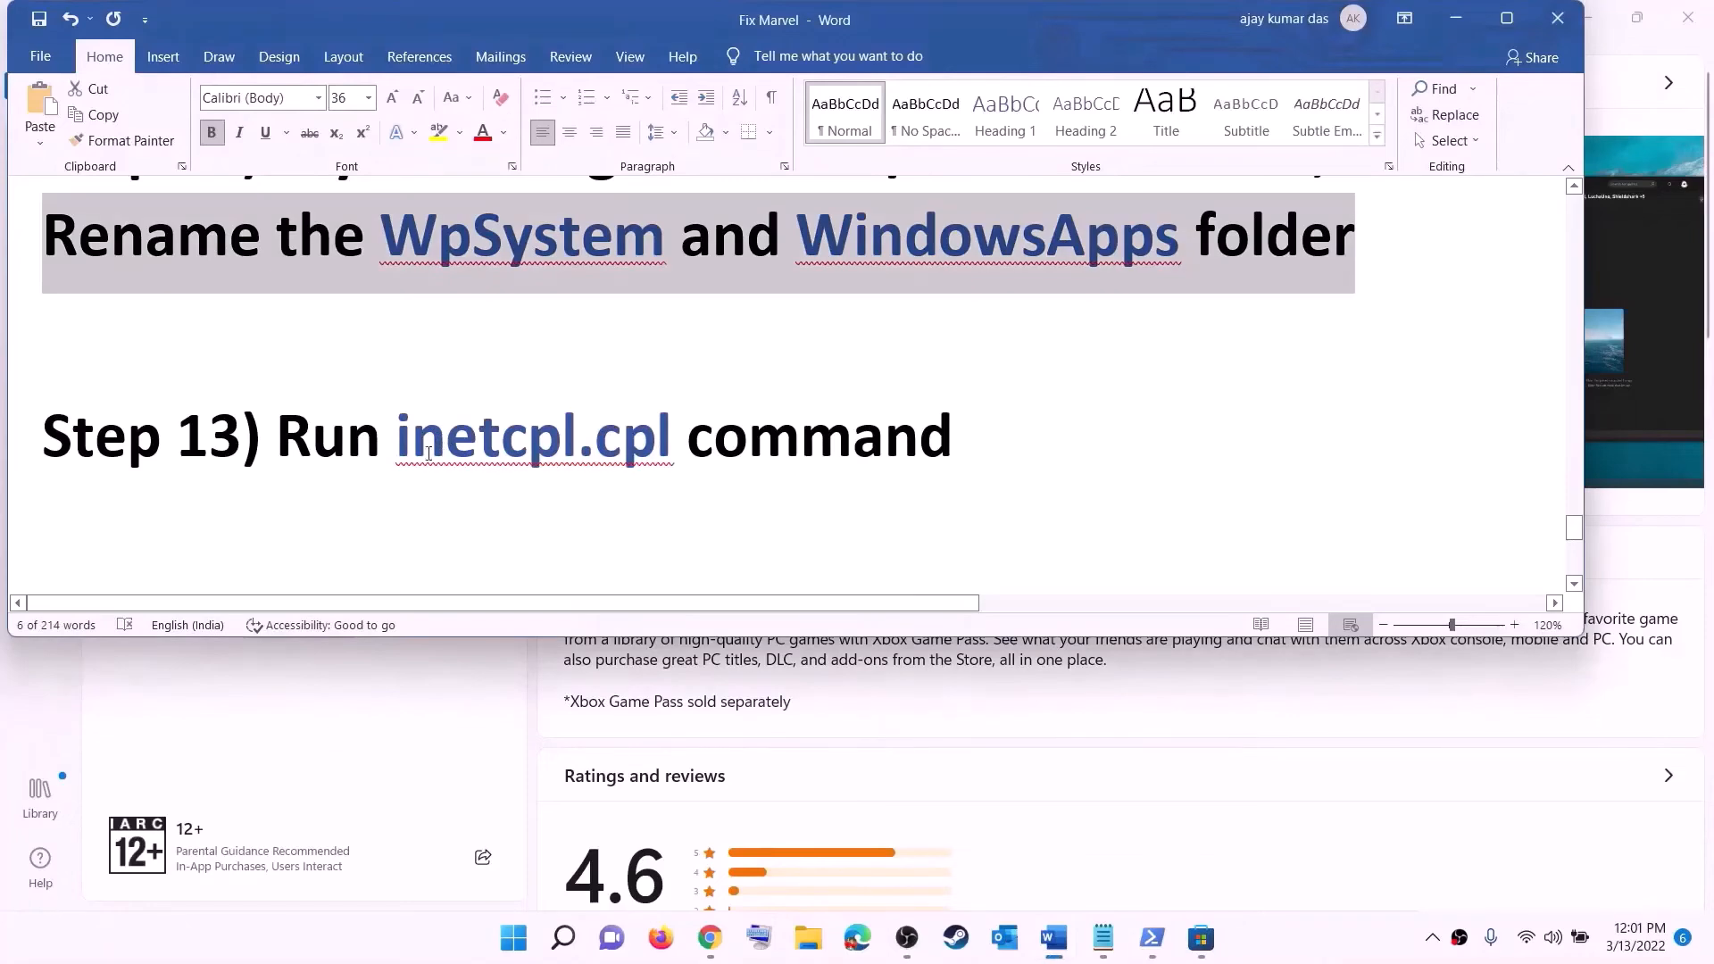
Run the inetcpl.cpl command to open Internet Properties.
{"action": "left_click_drag", "start_coordinate": [407, 435], "coordinate": [686, 438]}
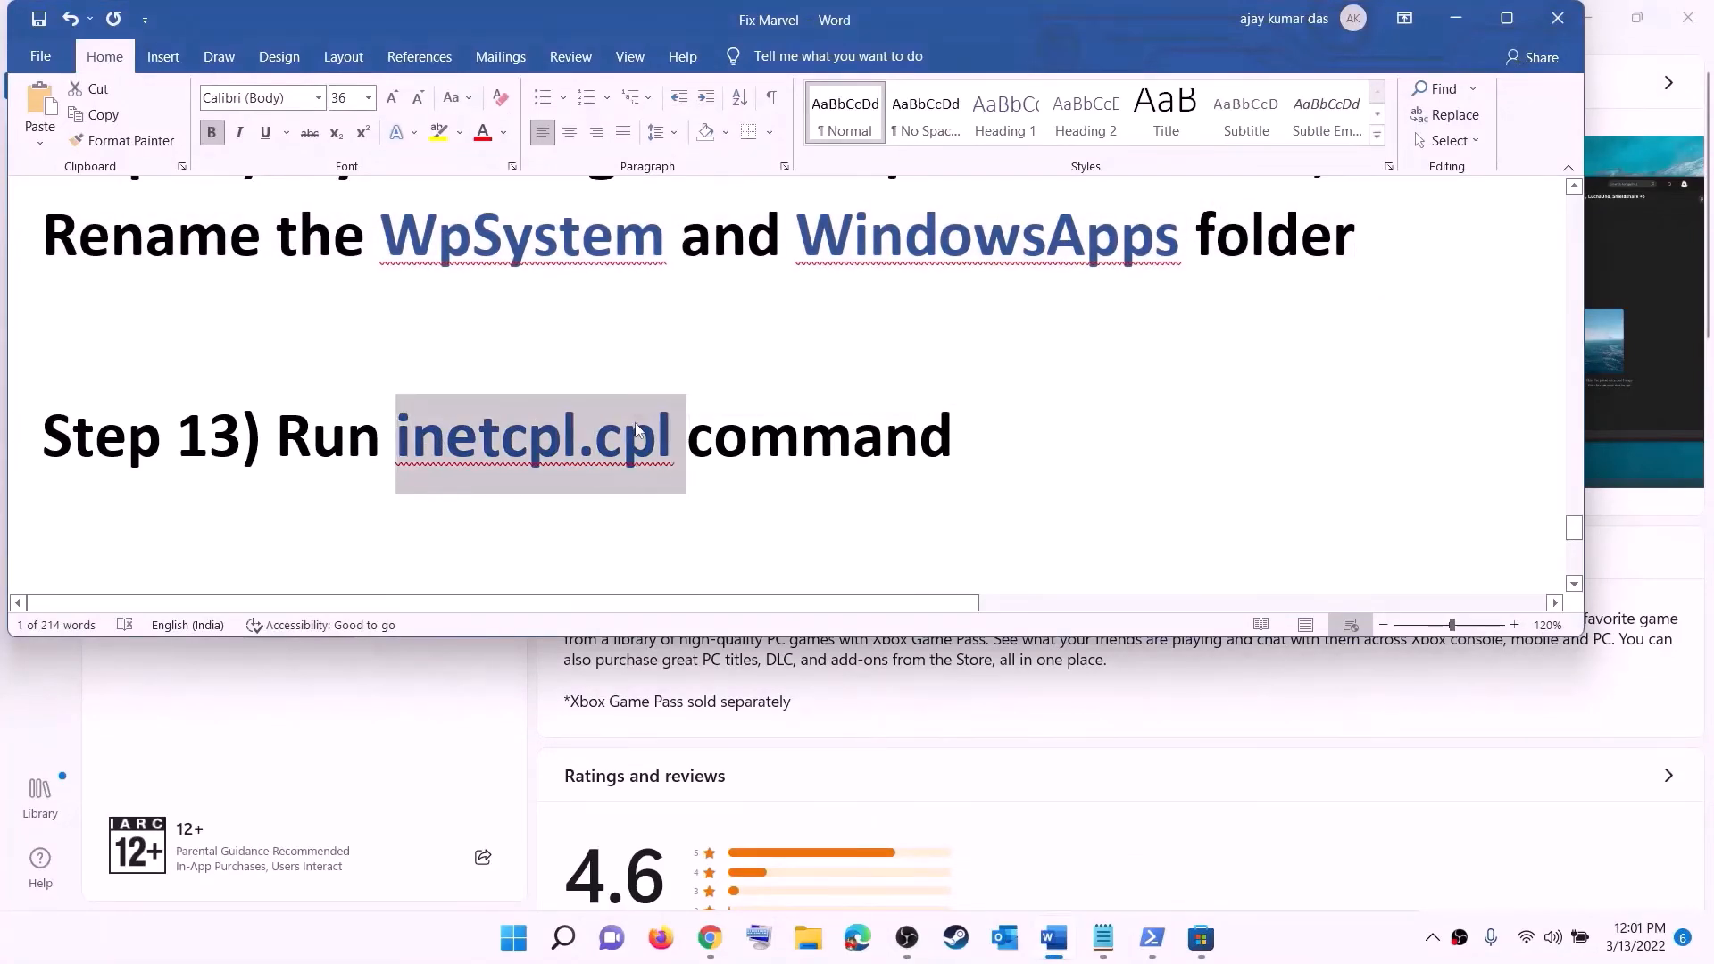
{"action": "left_click", "coordinate": [513, 937]}
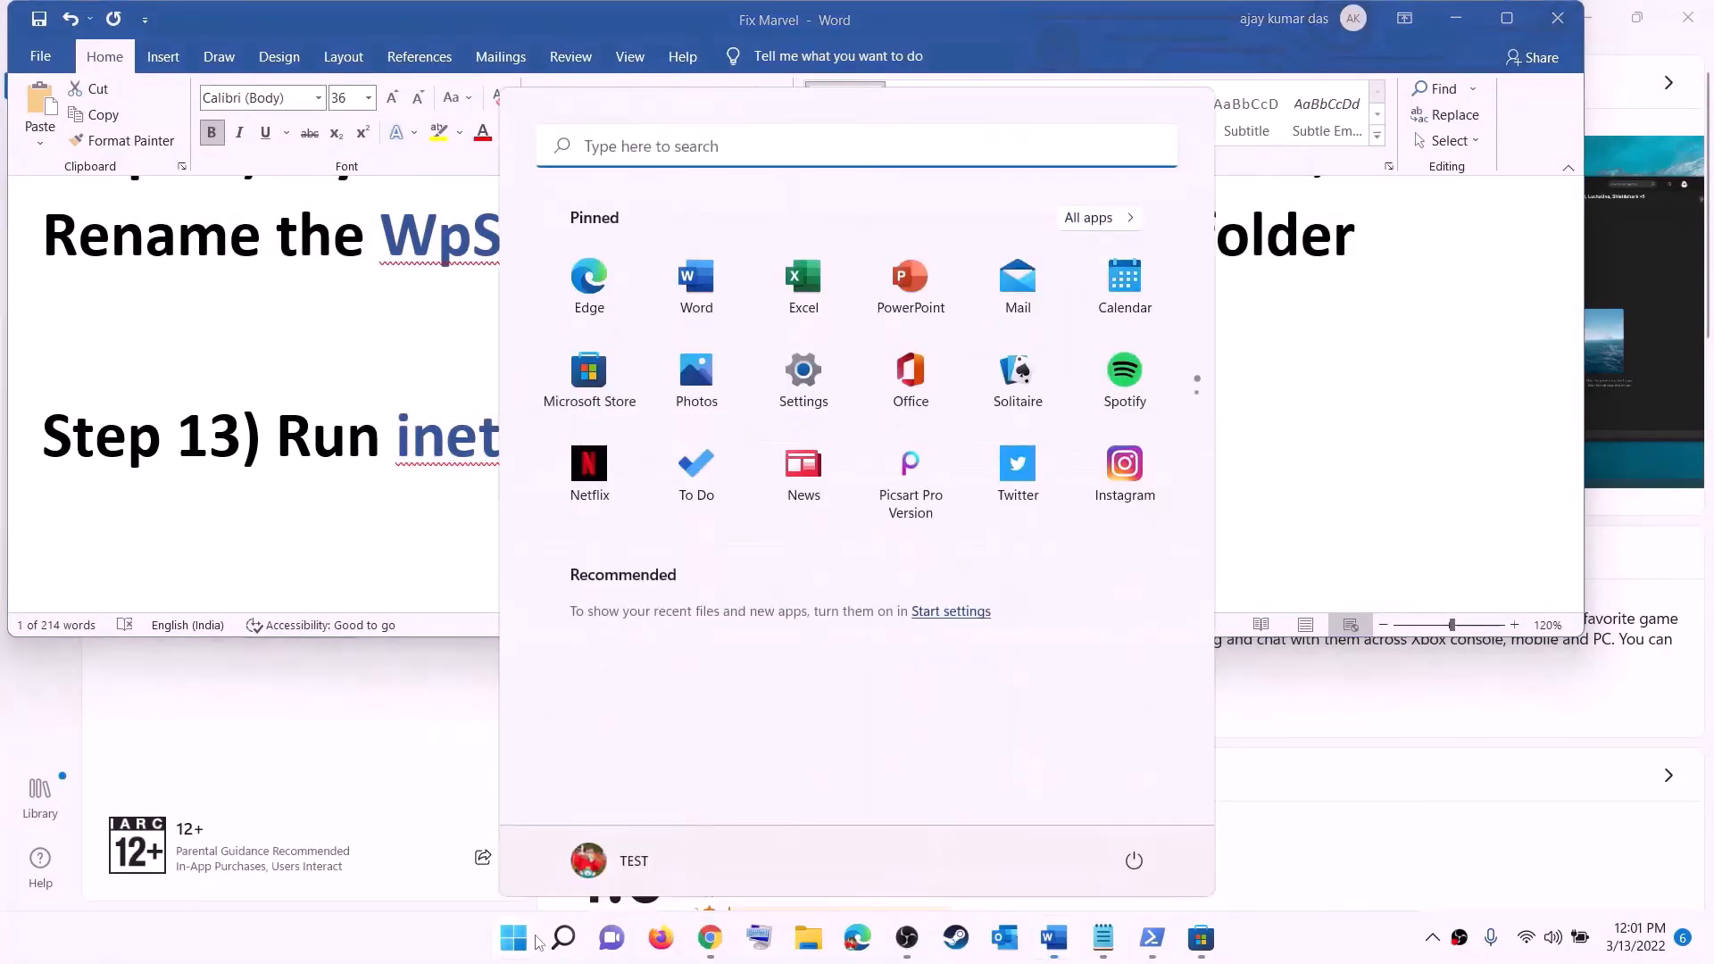
{"action": "type", "text": "inetcpl.cpl"}
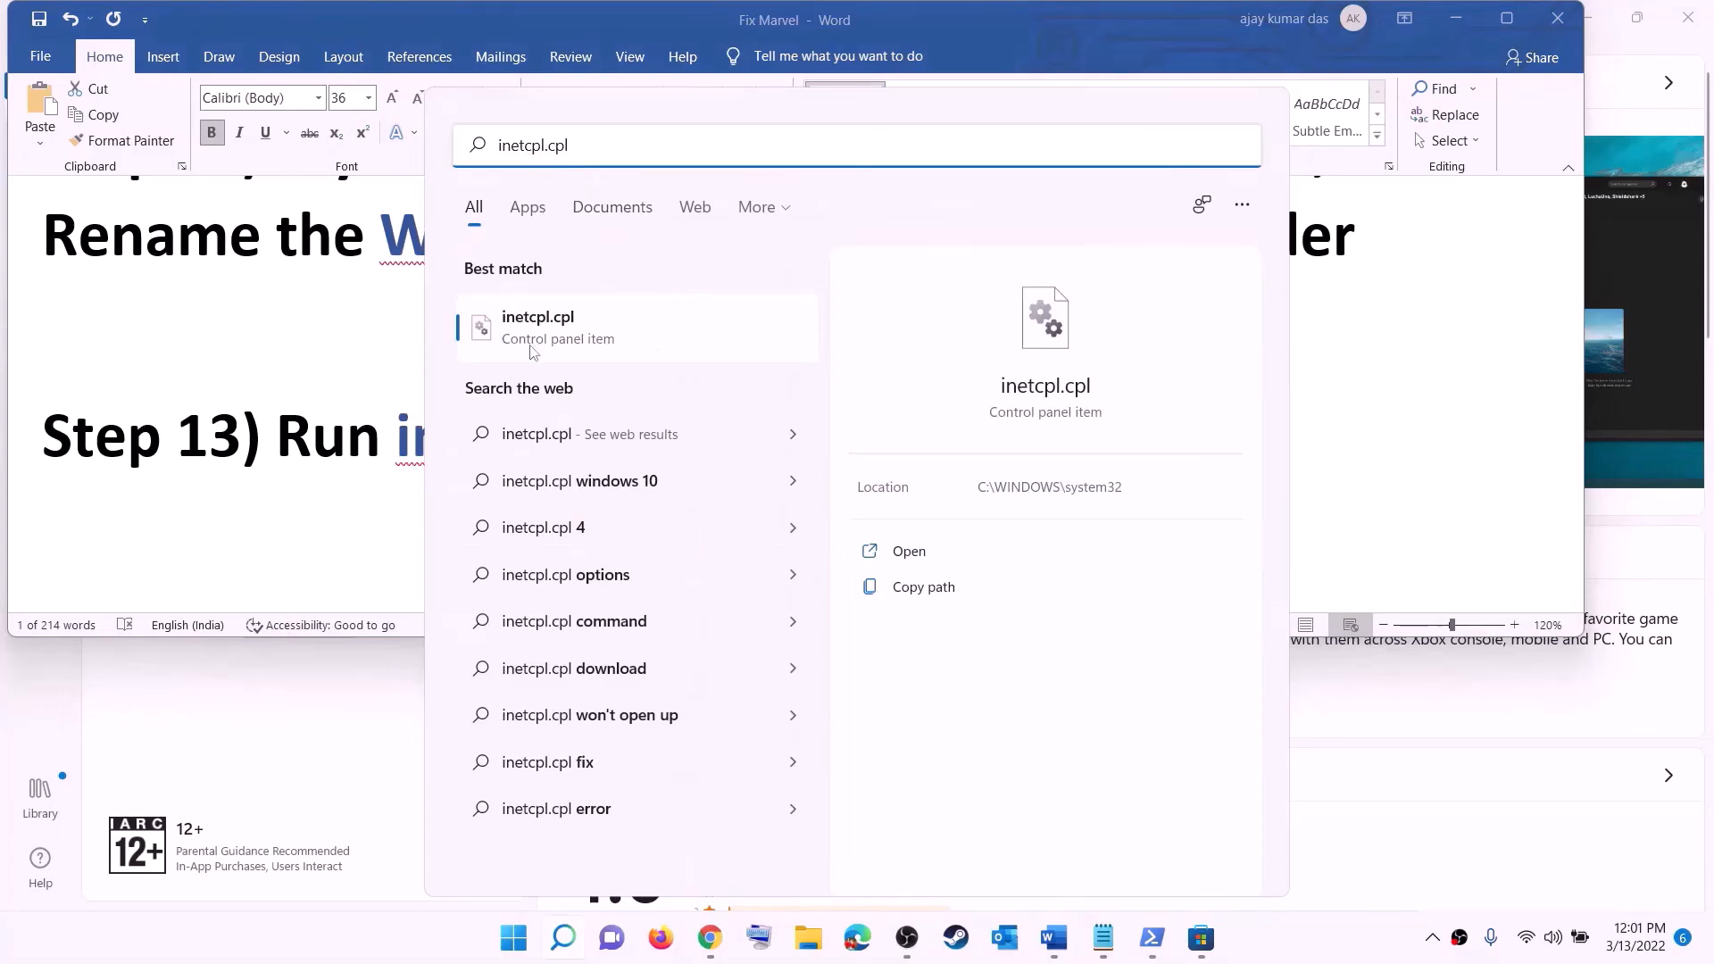
{"action": "left_click", "coordinate": [546, 331]}
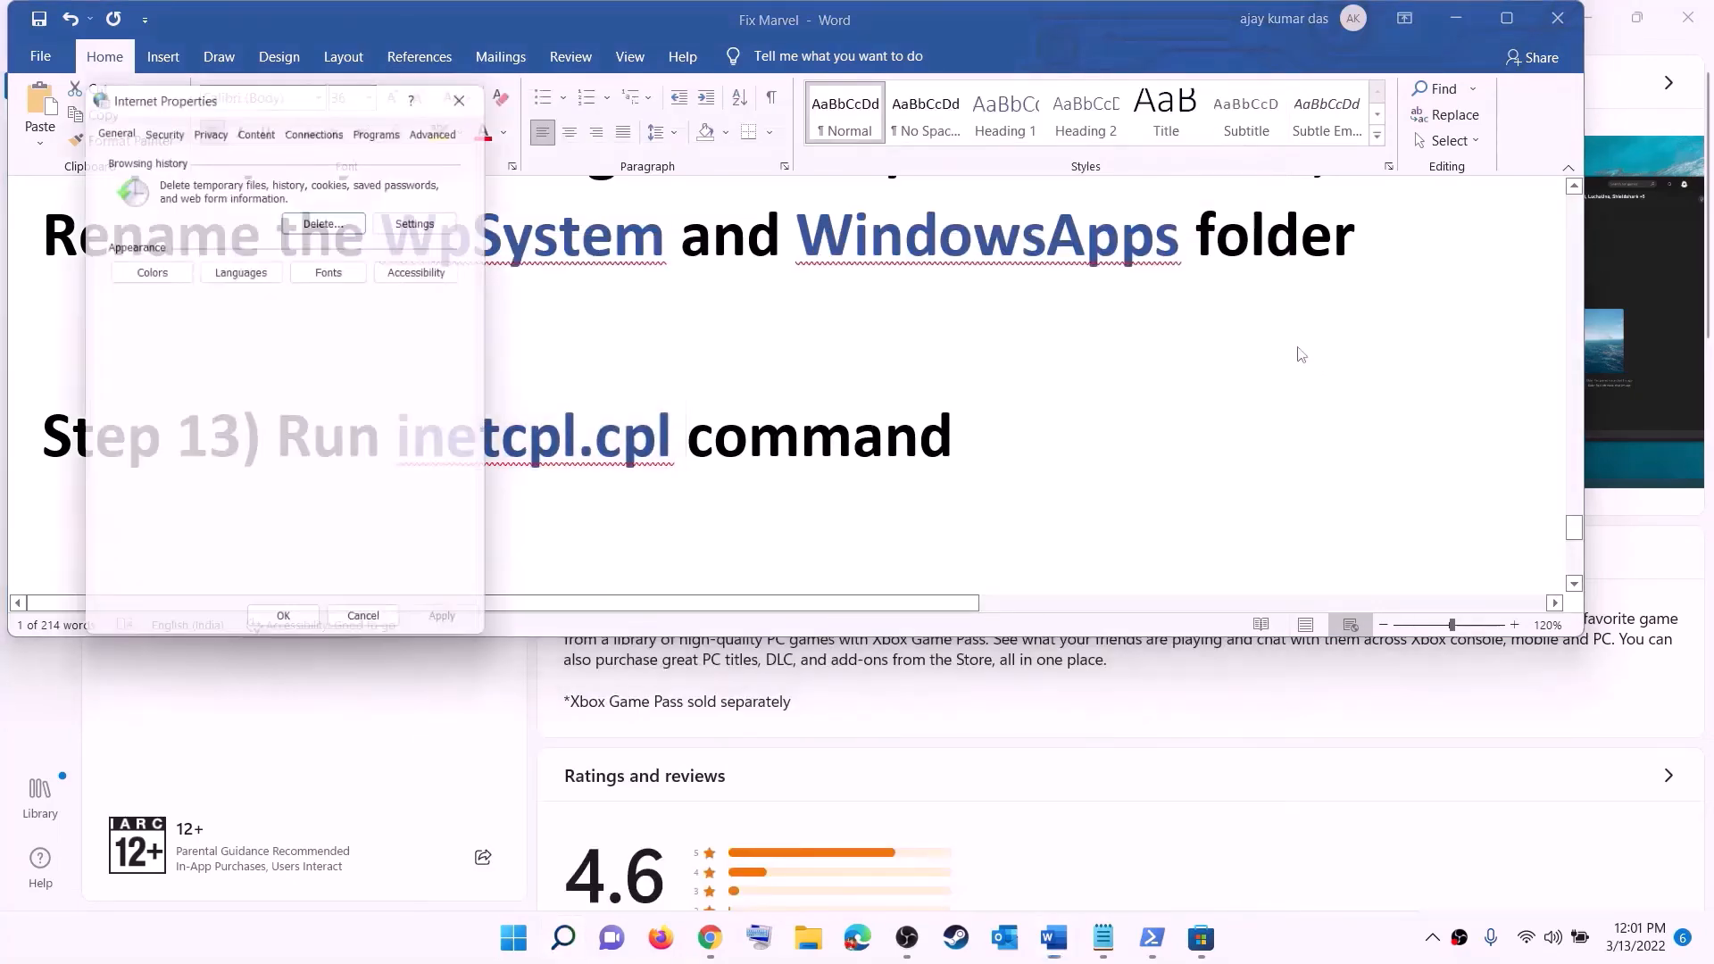
Examine the SSL and TLS options in the advanced settings of Internet Properties and close the dialog with OK.
{"action": "left_click_drag", "start_coordinate": [323, 152], "coordinate": [1107, 173]}
{"action": "left_click", "coordinate": [1241, 201]}
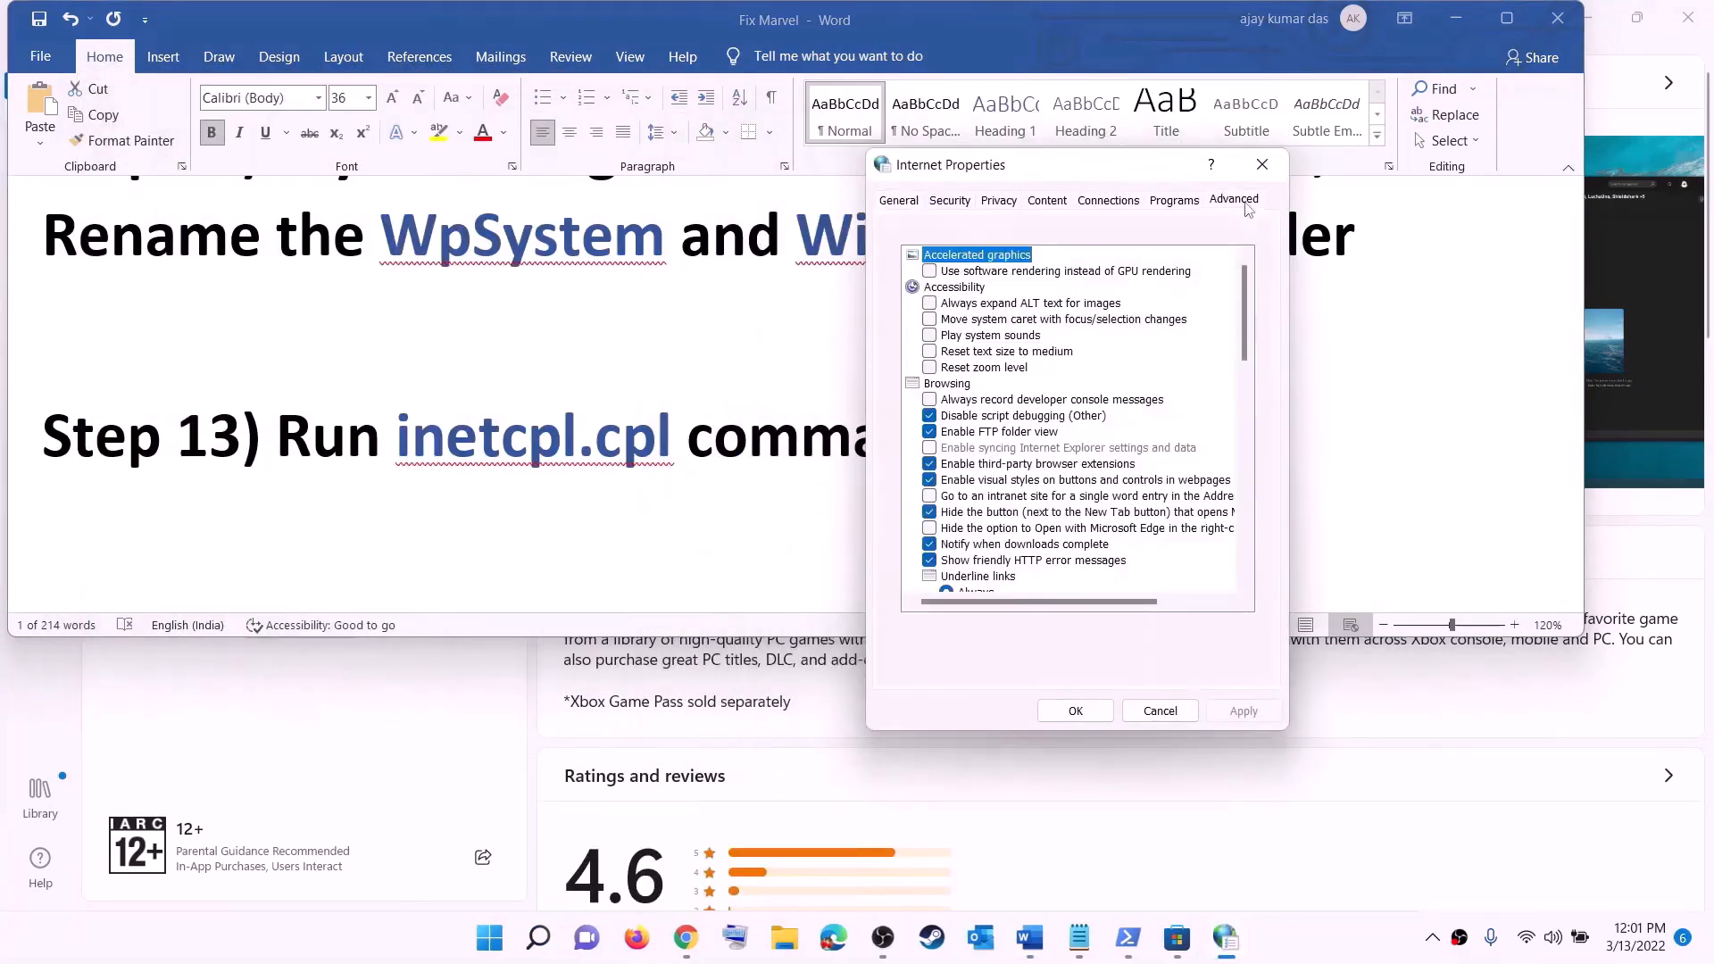
{"action": "scroll", "coordinate": [1085, 441], "scroll_direction": "down", "scroll_amount": 5}
{"action": "scroll", "coordinate": [1085, 444], "scroll_direction": "down", "scroll_amount": 10}
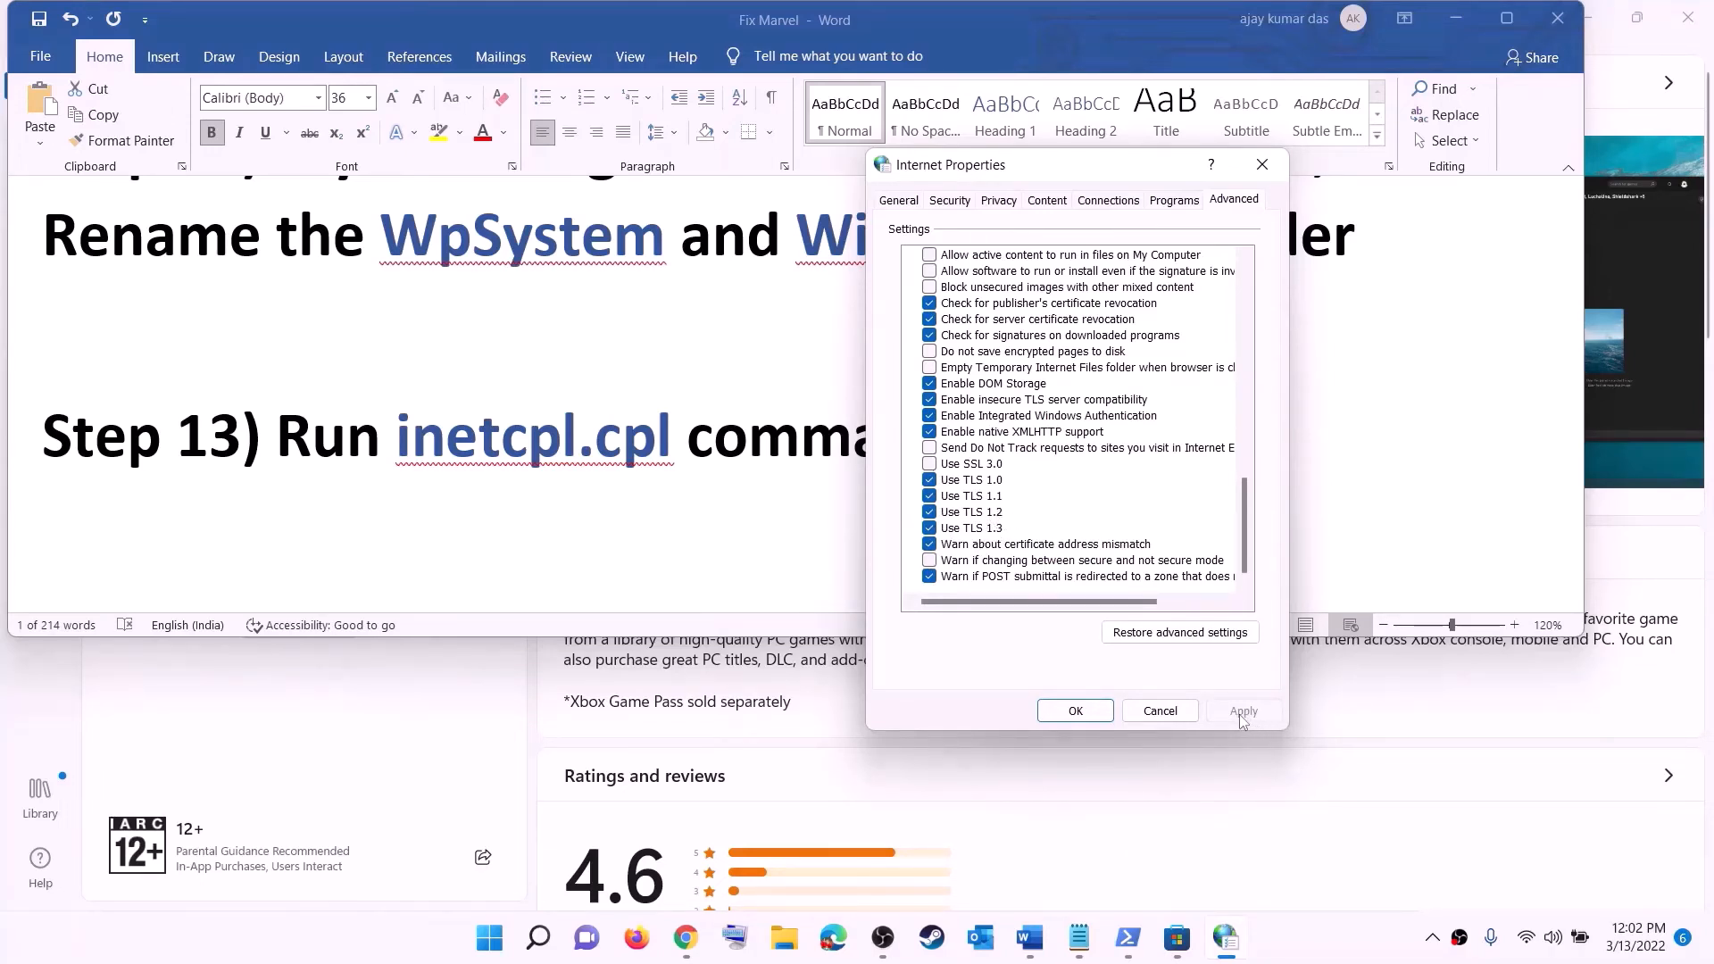
{"action": "left_click", "coordinate": [1076, 714]}
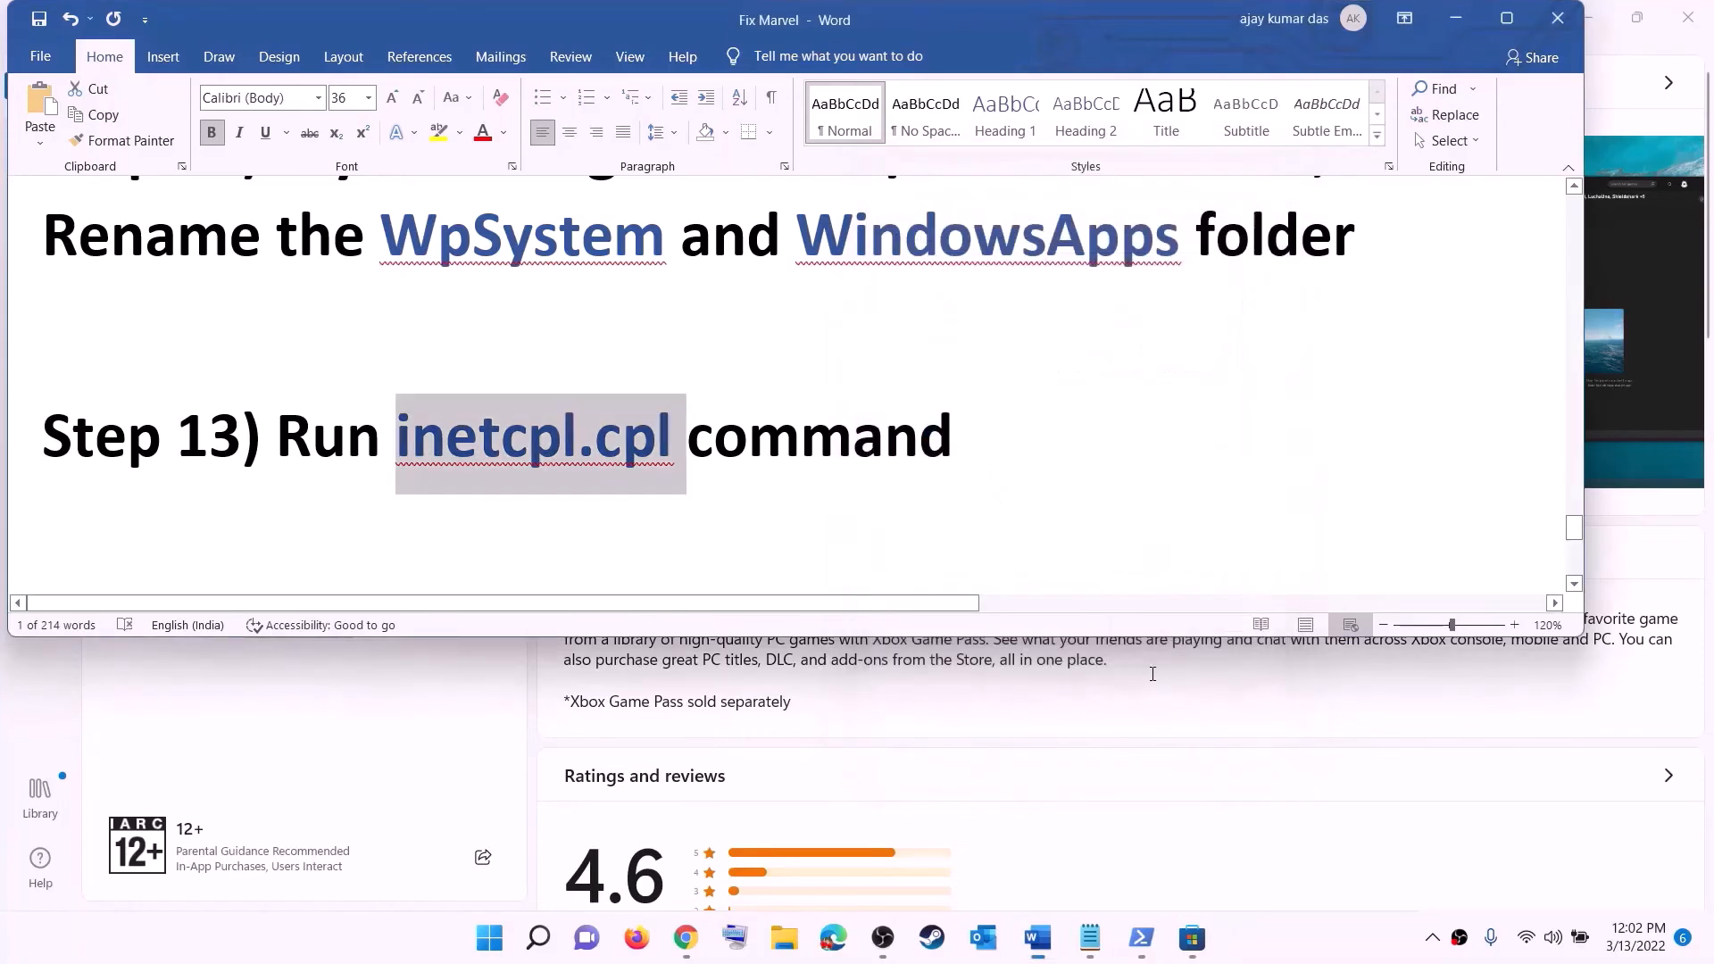
Read step 14 on updating Windows with the media creation tool, including the Windows 10 and Windows 11 download links.
{"action": "scroll", "coordinate": [366, 455], "scroll_direction": "down", "scroll_amount": 3}
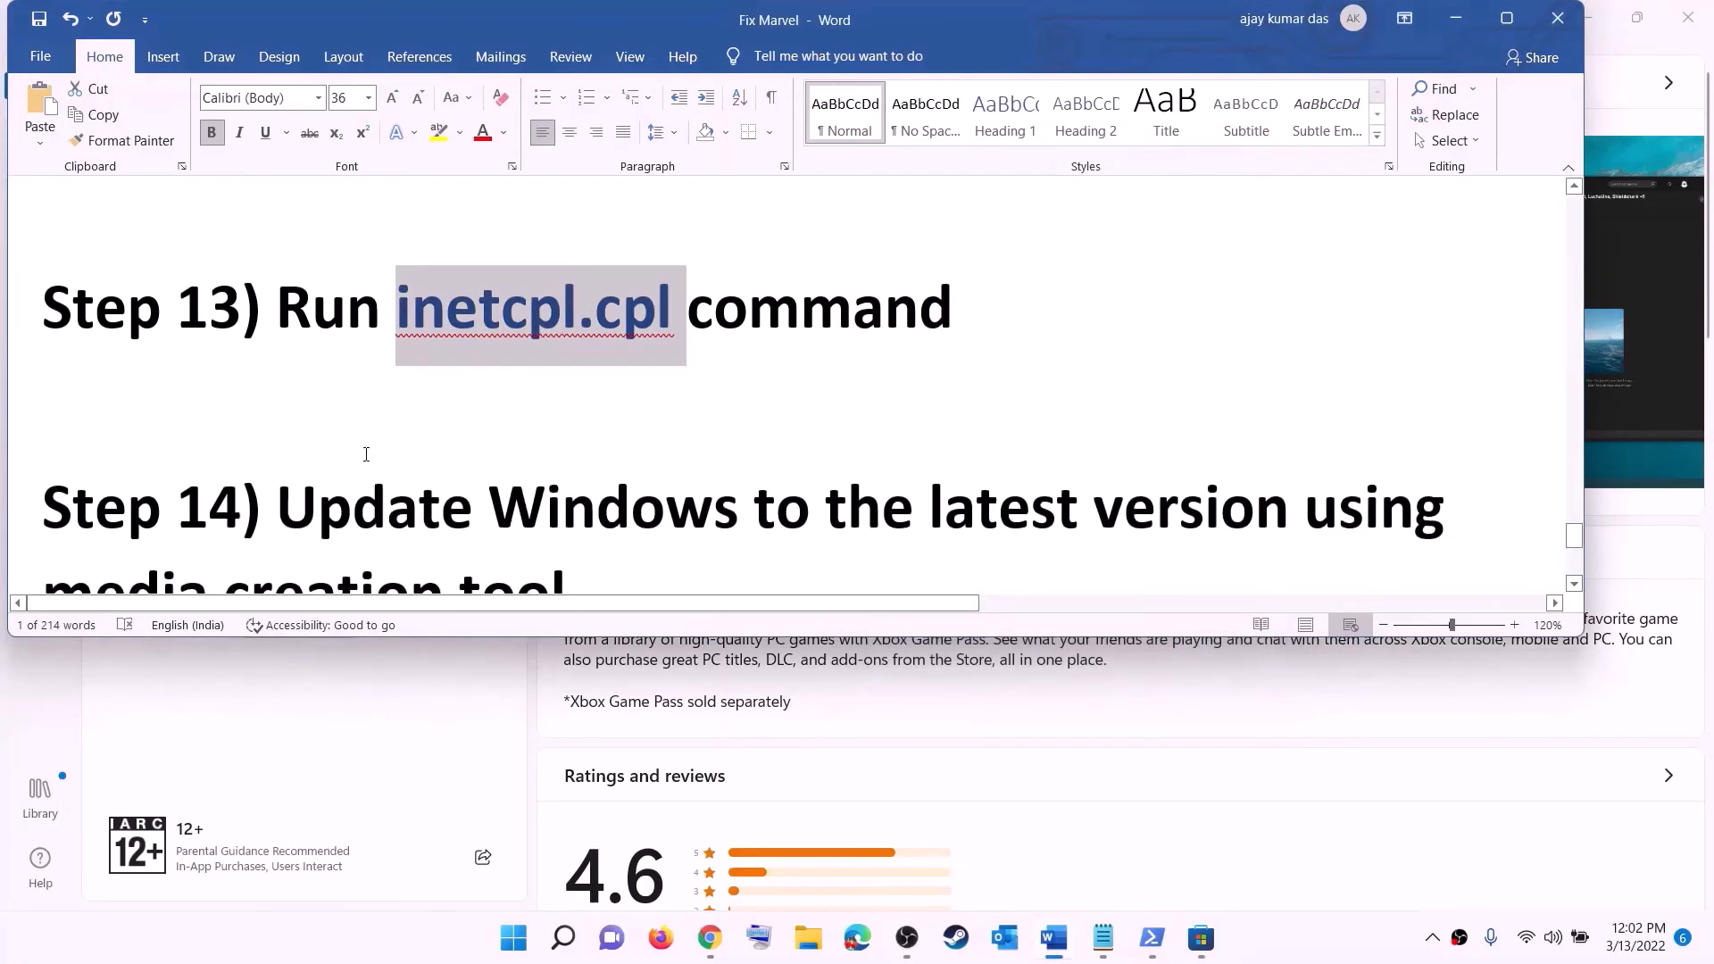
{"action": "left_click_drag", "start_coordinate": [302, 323], "coordinate": [576, 398]}
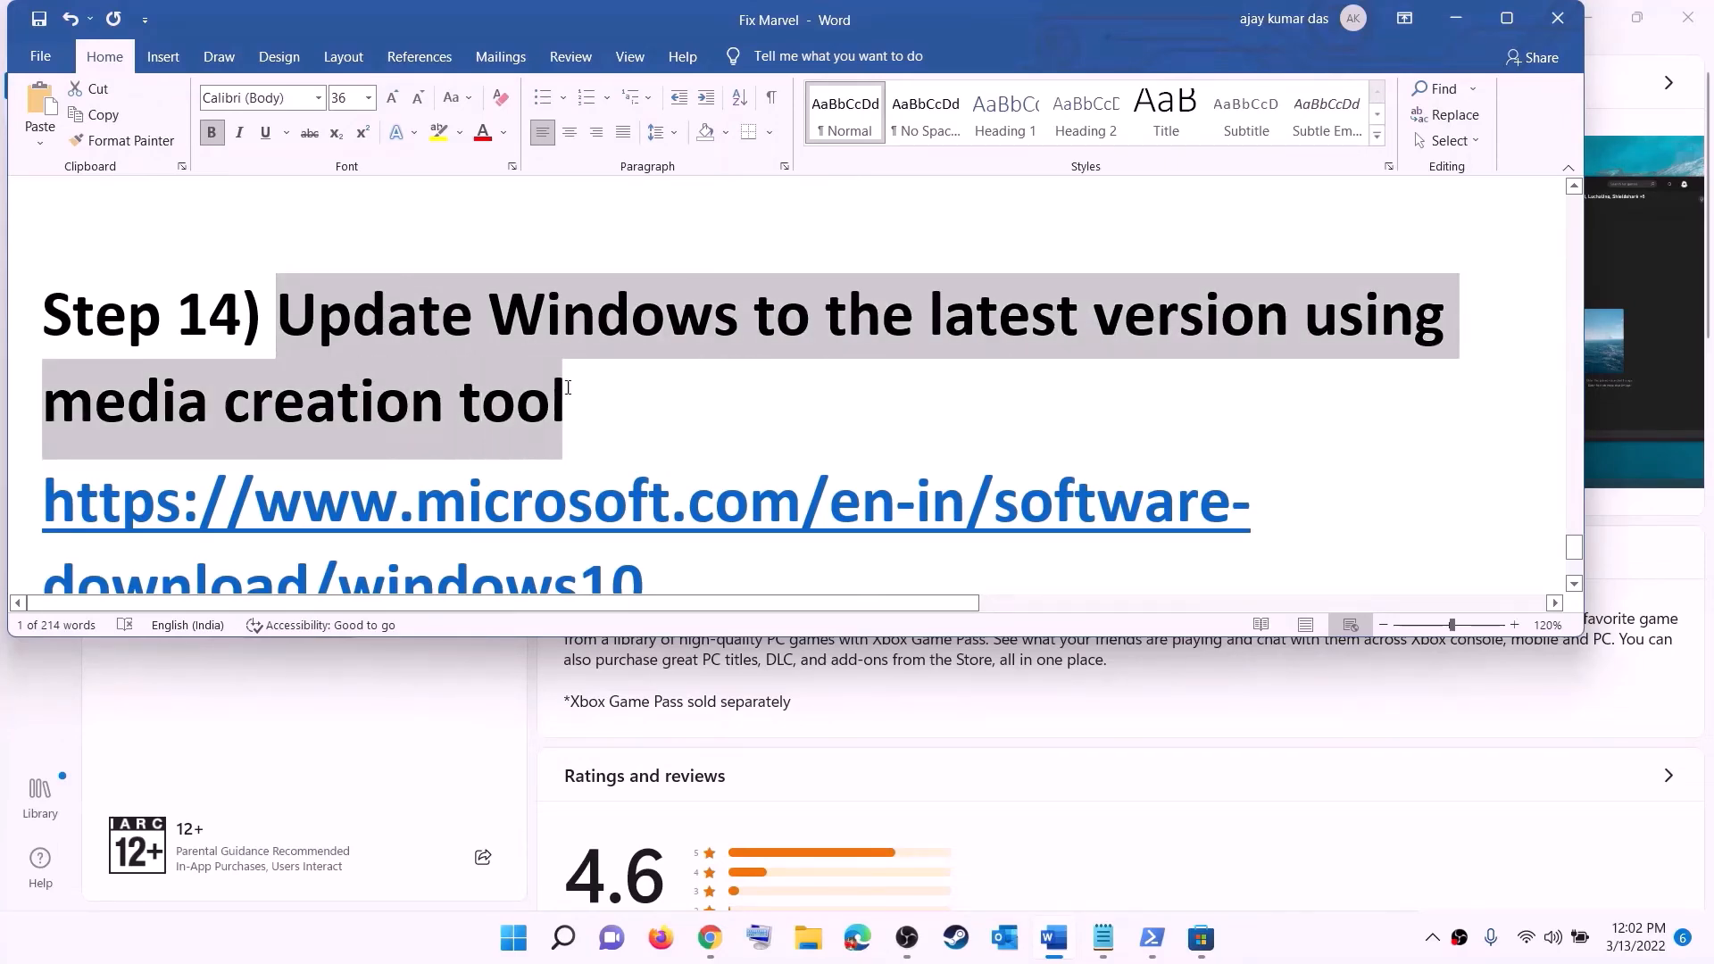
{"action": "scroll", "coordinate": [688, 387], "scroll_direction": "down", "scroll_amount": 3}
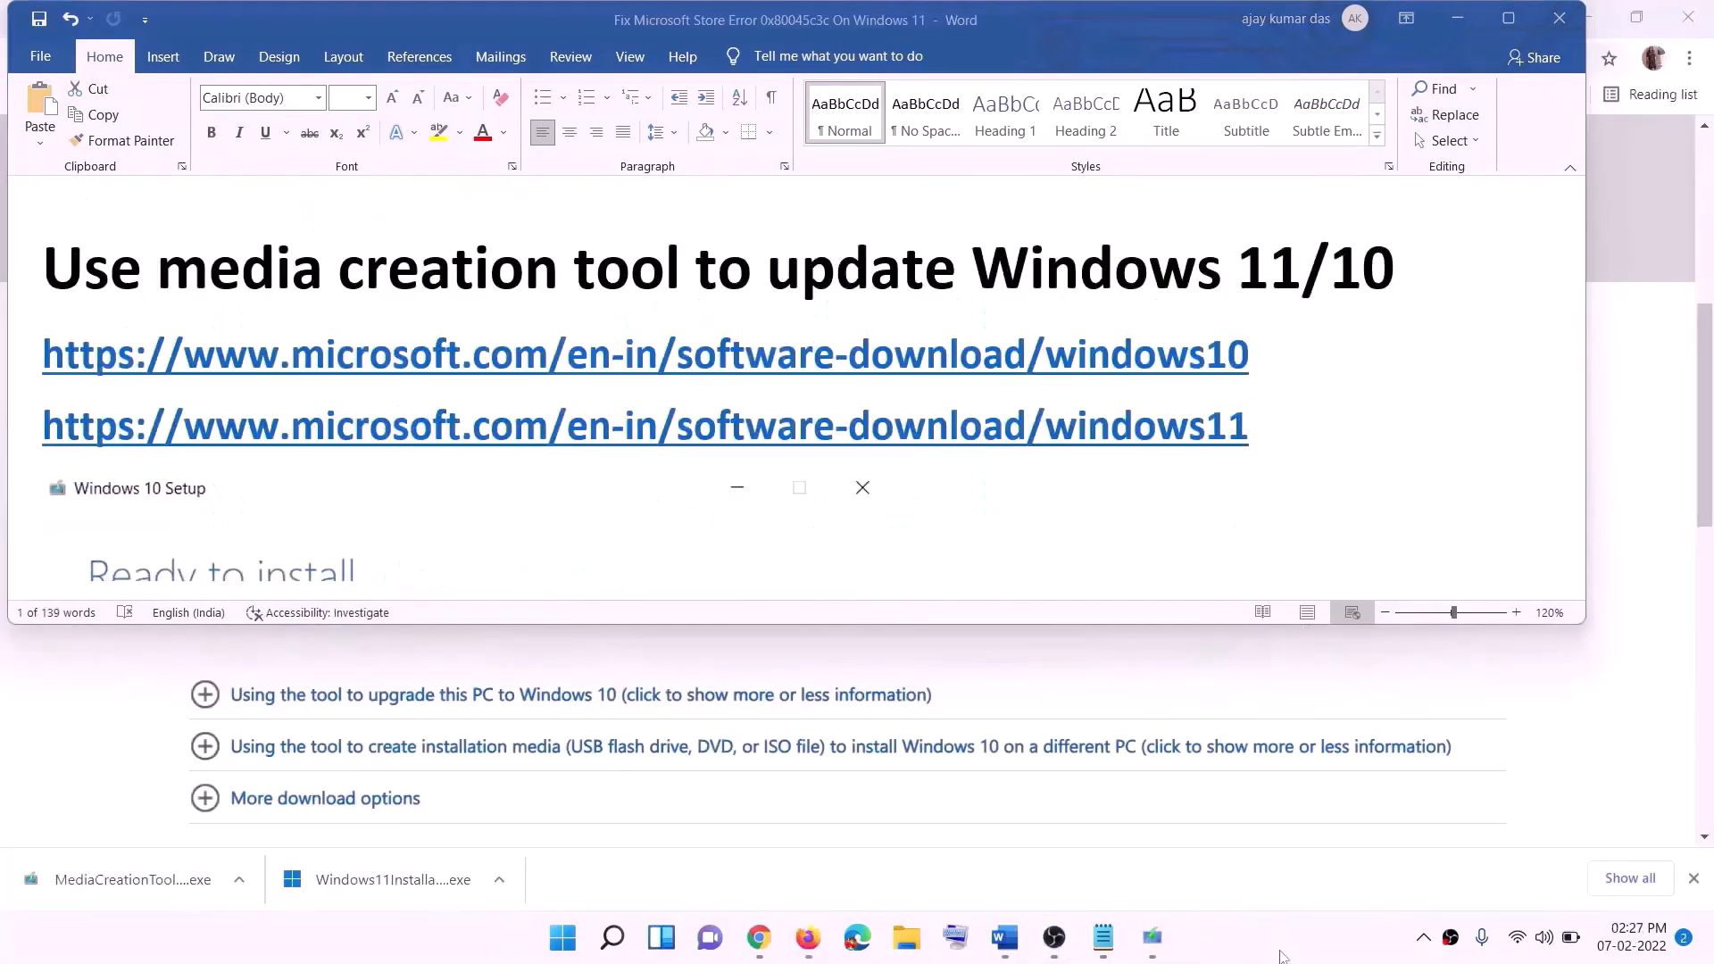
{"action": "left_click", "coordinate": [1266, 359]}
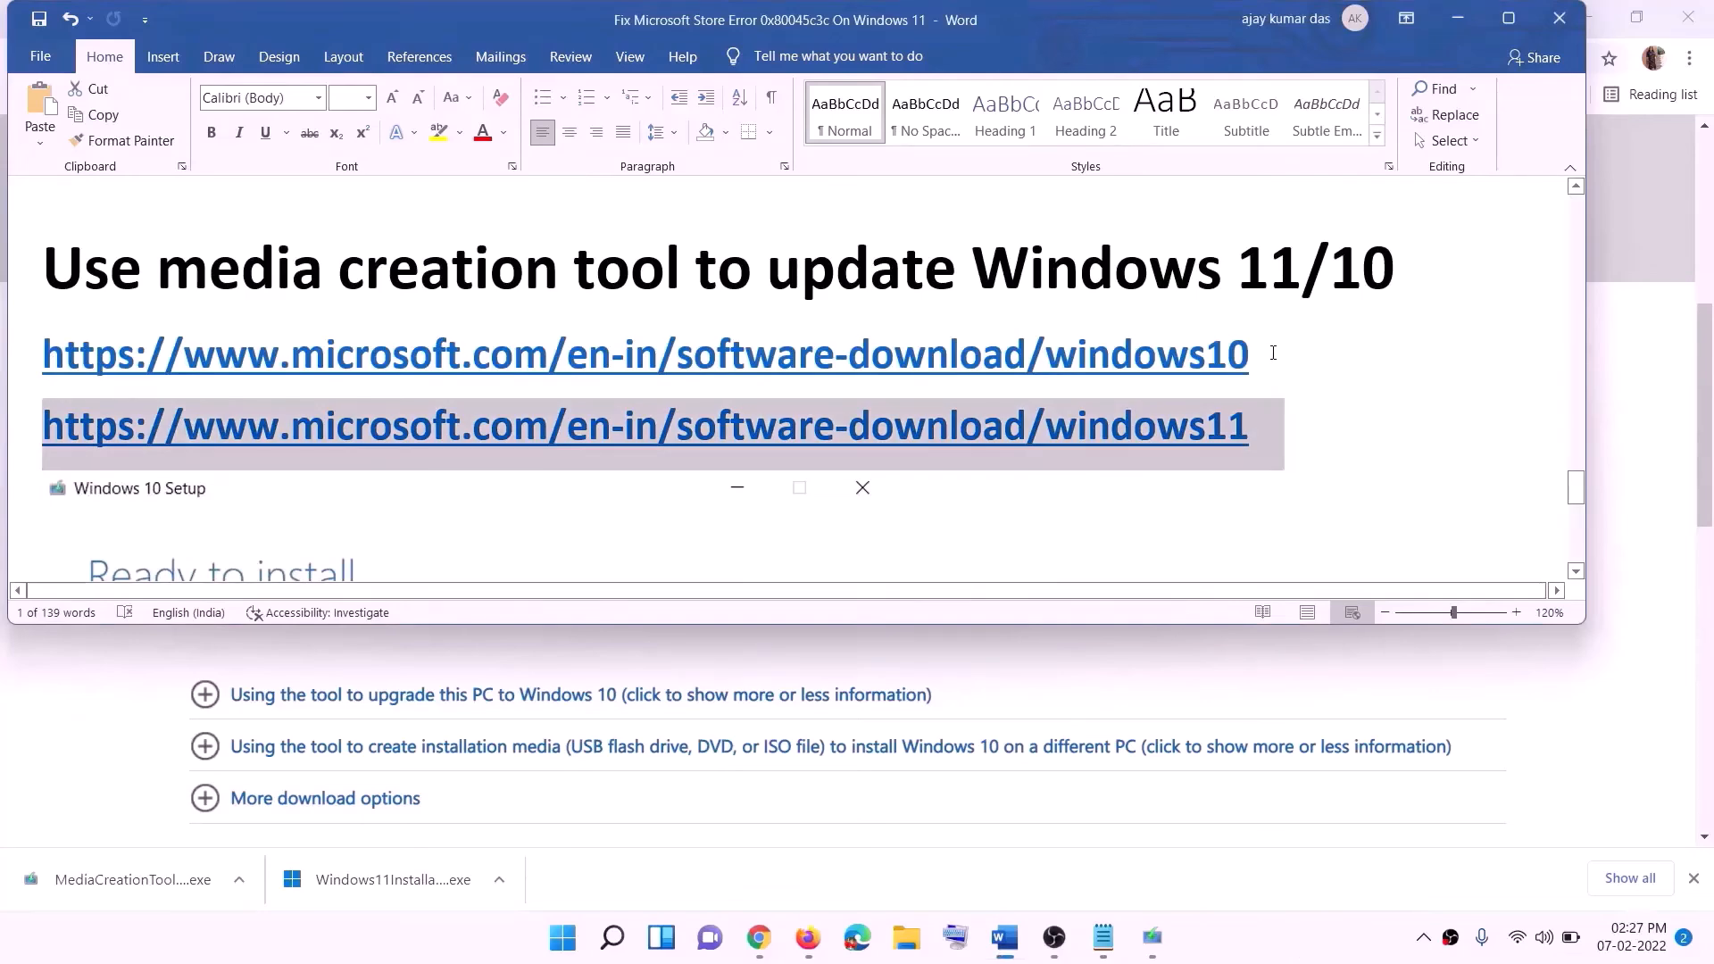
{"action": "left_click_drag", "start_coordinate": [1273, 354], "coordinate": [466, 351]}
{"action": "left_click_drag", "start_coordinate": [1274, 429], "coordinate": [271, 417]}
Minimize the Word document and examine the Create Windows 10 installation media section on Microsoft's download page.
{"action": "left_click", "coordinate": [1459, 26]}
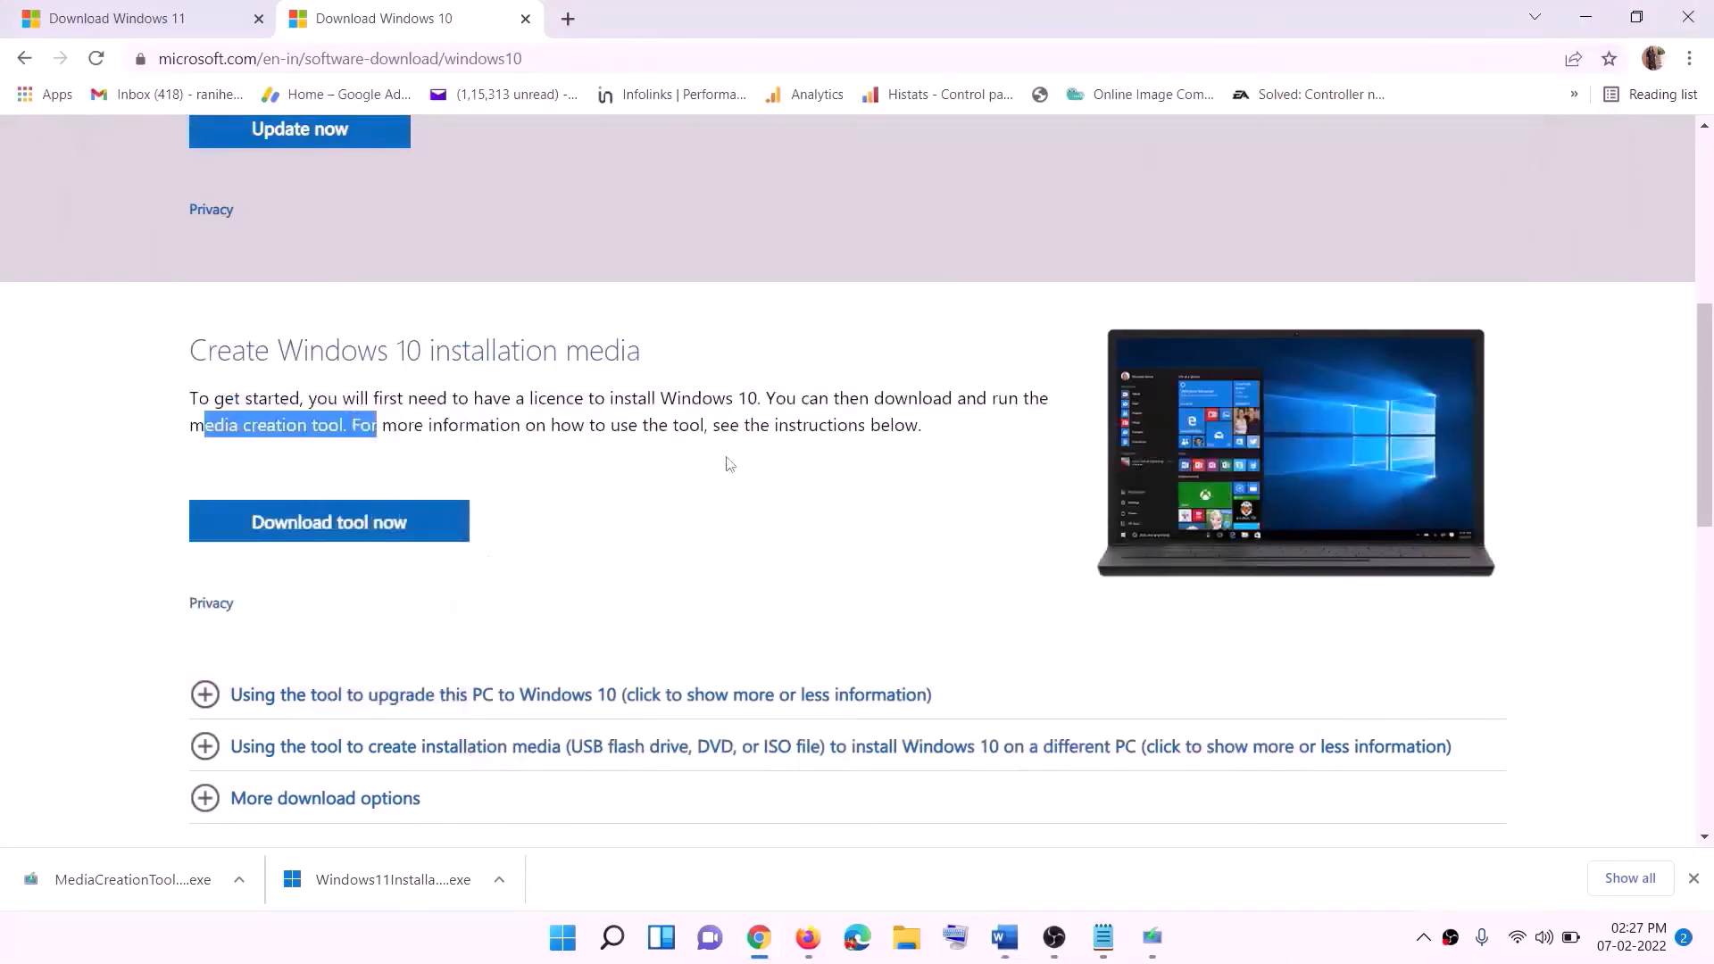
{"action": "scroll", "coordinate": [732, 412], "scroll_direction": "up", "scroll_amount": 5}
{"action": "scroll", "coordinate": [527, 496], "scroll_direction": "down", "scroll_amount": 5}
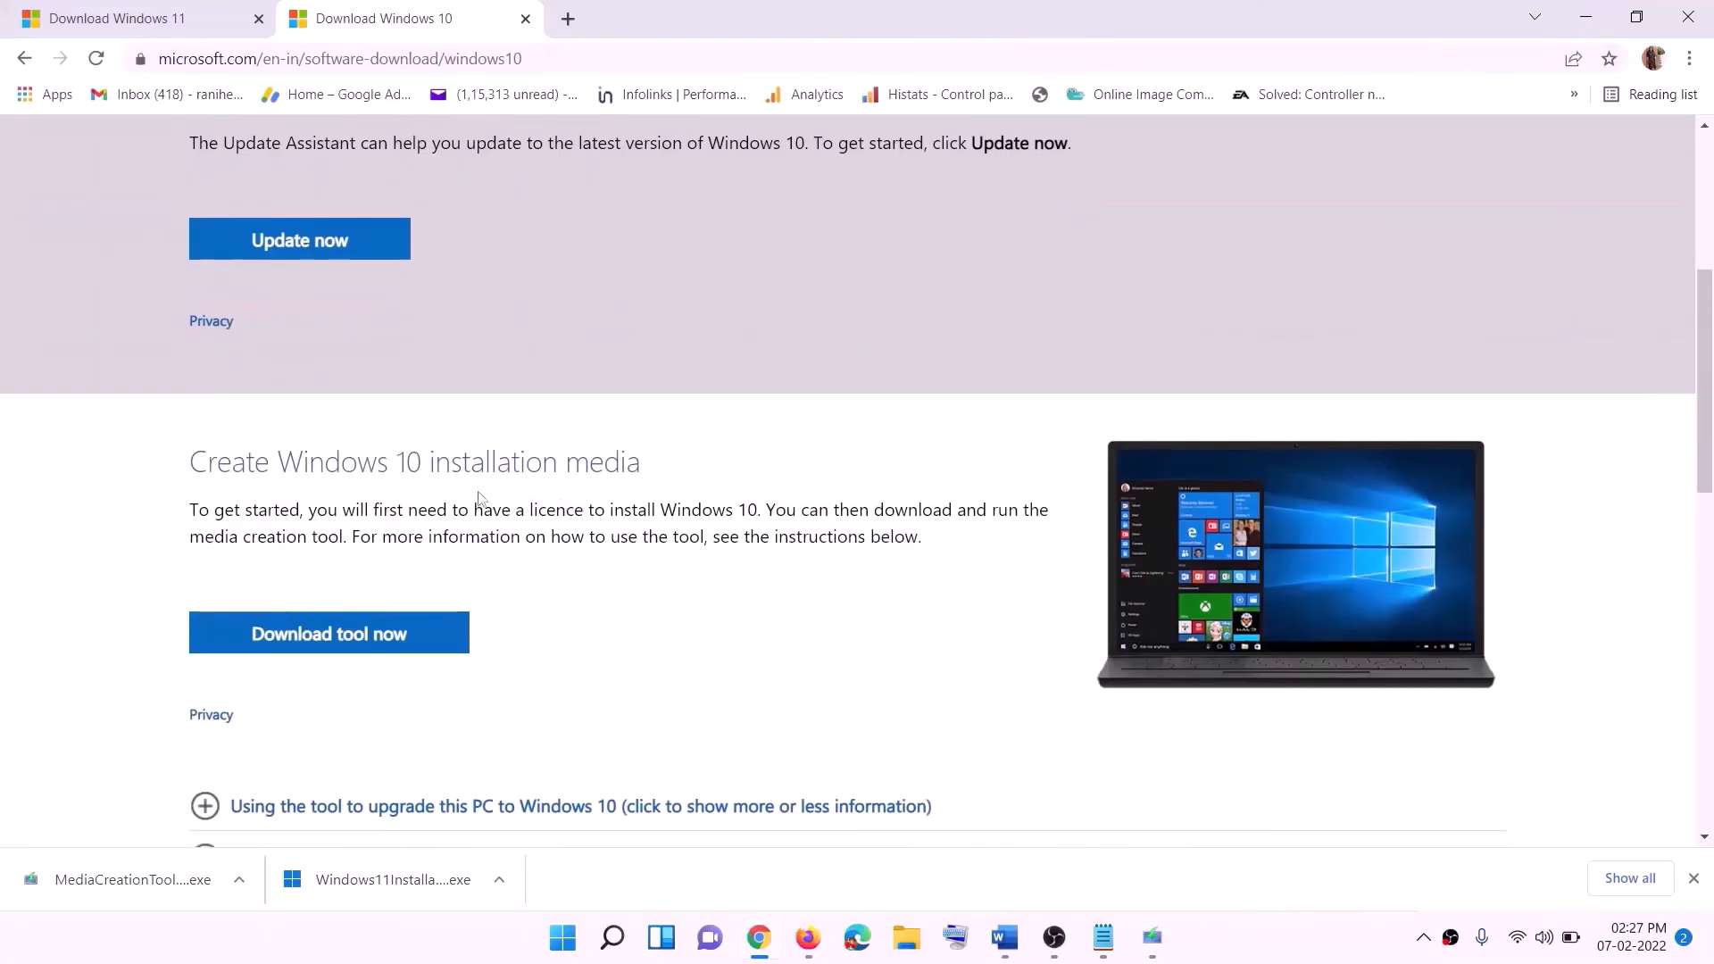
{"action": "left_click_drag", "start_coordinate": [204, 537], "coordinate": [383, 537]}
{"action": "scroll", "coordinate": [383, 537], "scroll_direction": "down", "scroll_amount": 2}
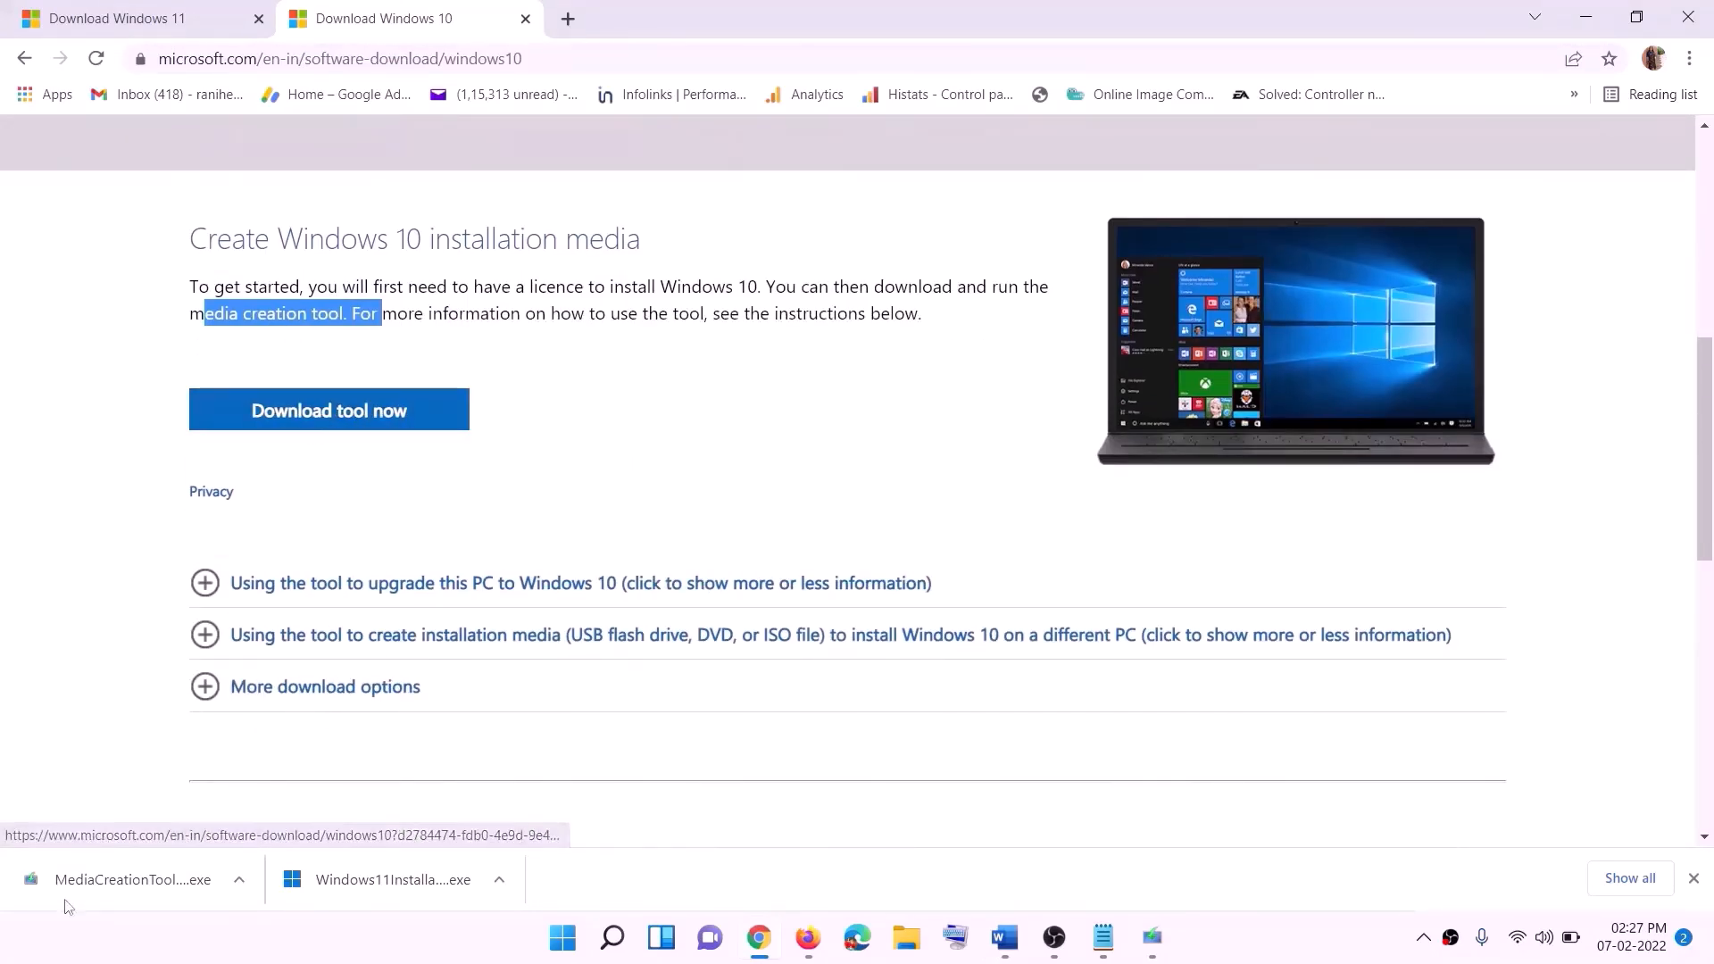
Accept the license terms in Windows 10 Setup and start the download with Upgrade this PC now.
{"action": "left_click", "coordinate": [1152, 937]}
{"action": "left_click", "coordinate": [1108, 735]}
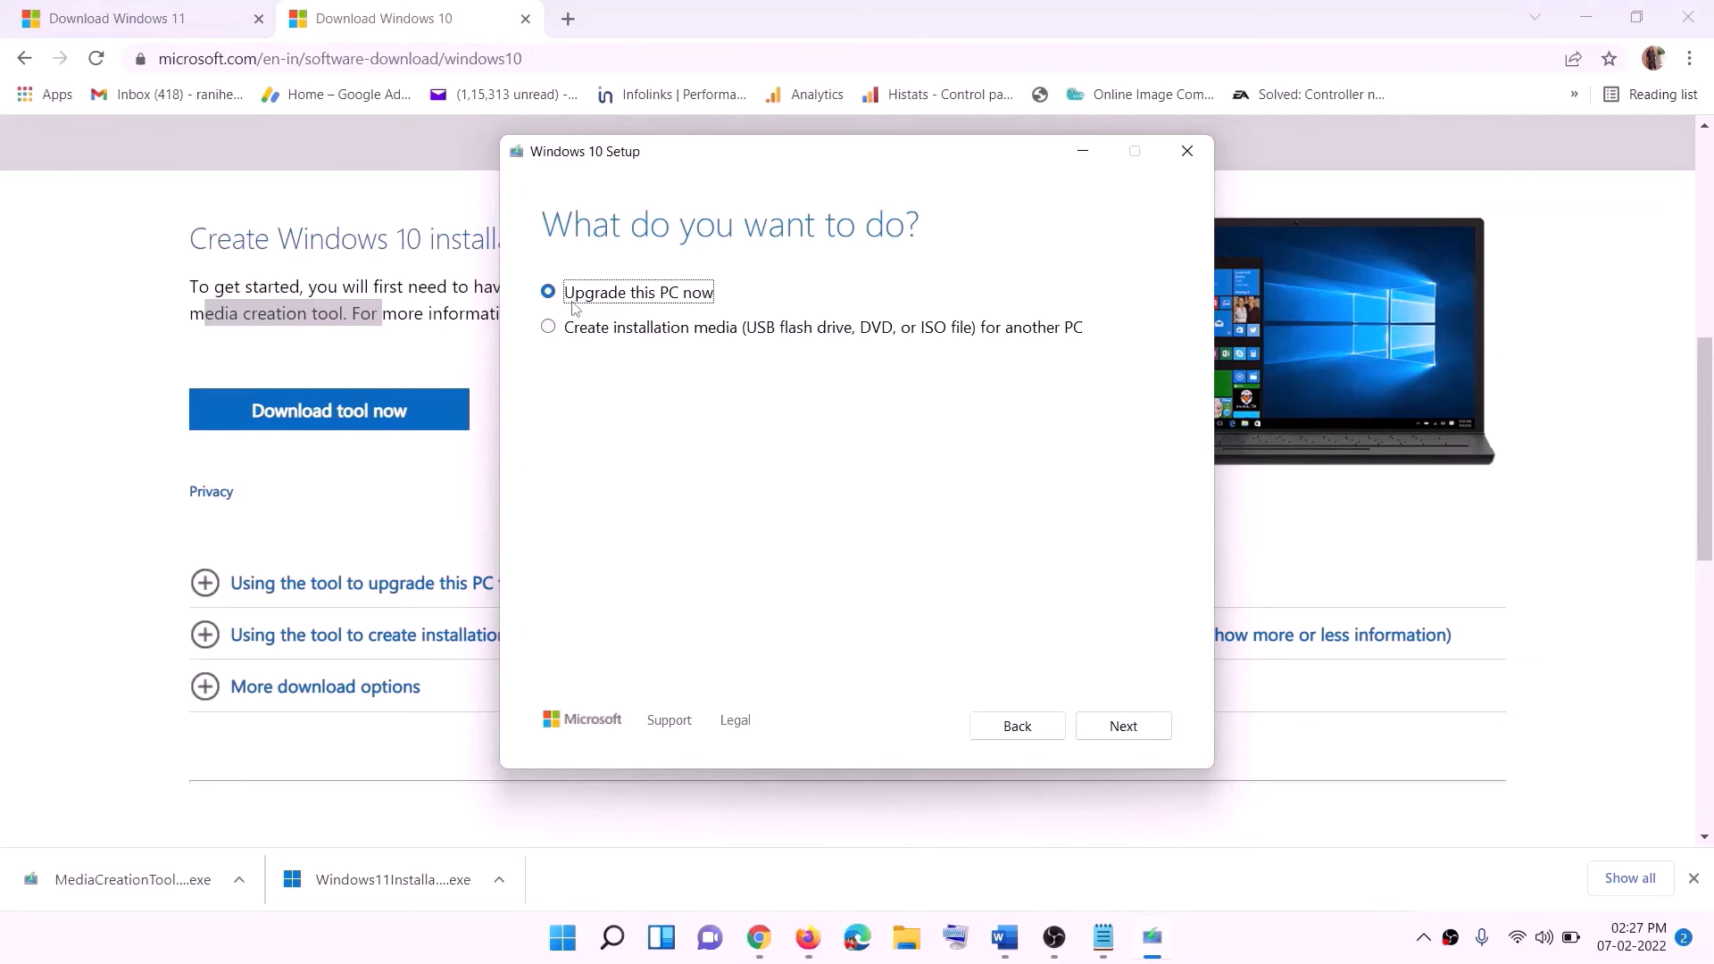
{"action": "left_click", "coordinate": [1121, 730]}
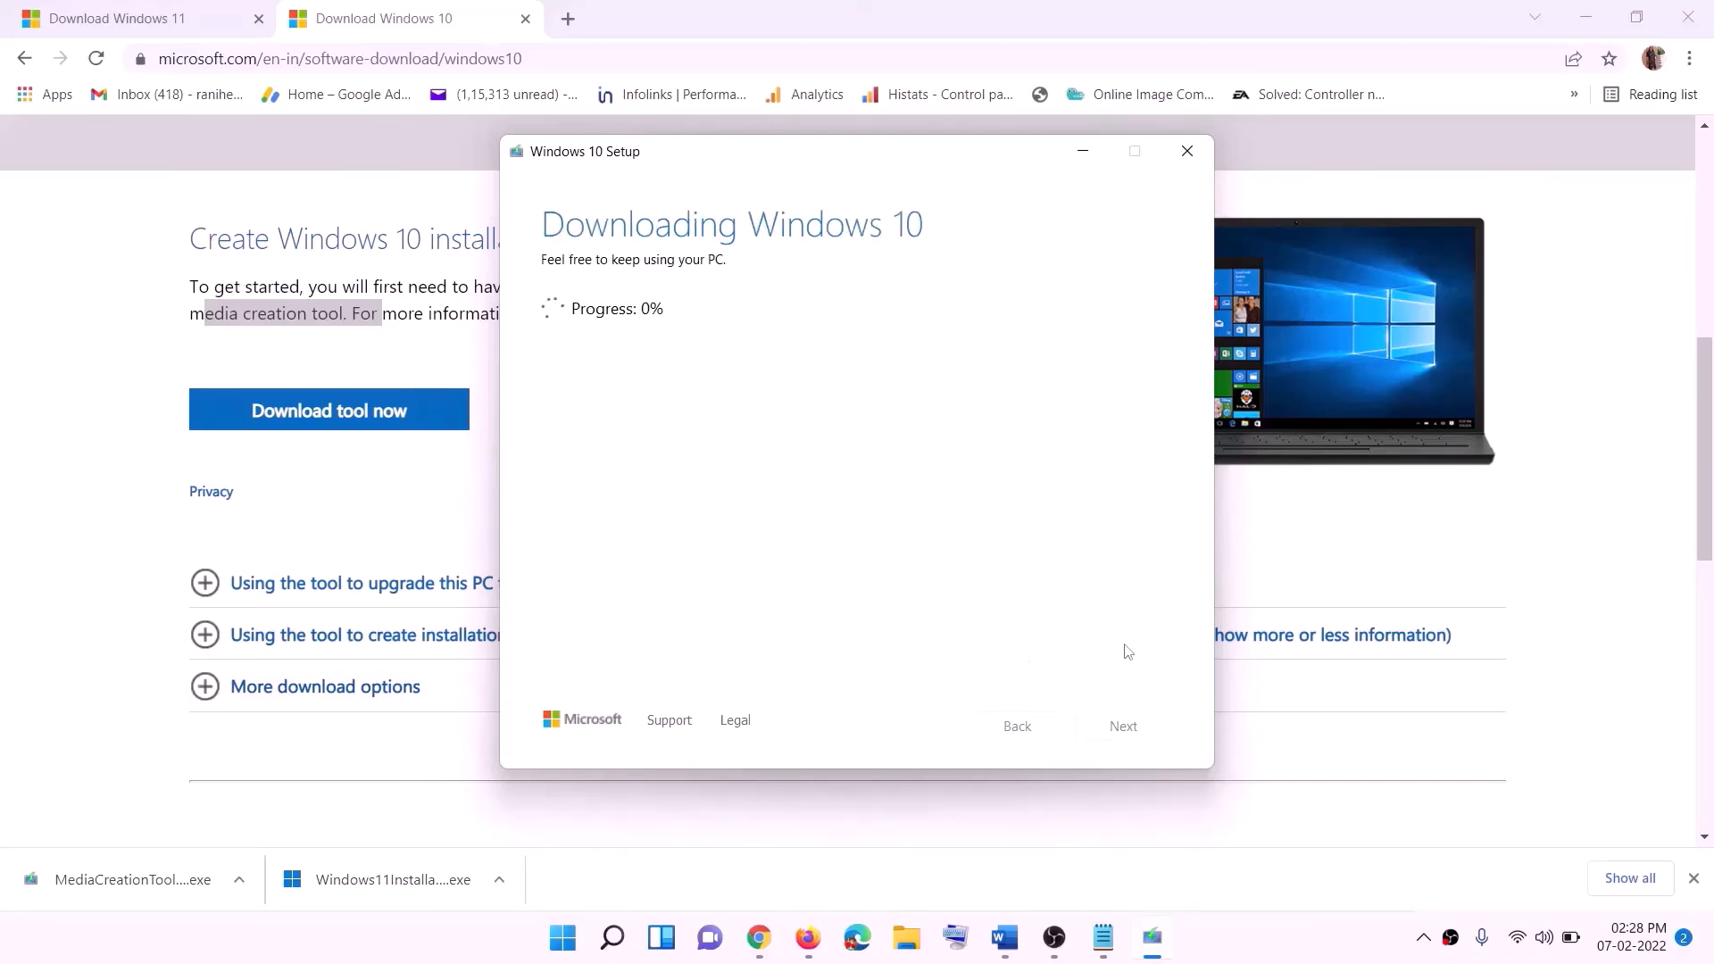
{"action": "left_click", "coordinate": [1266, 957]}
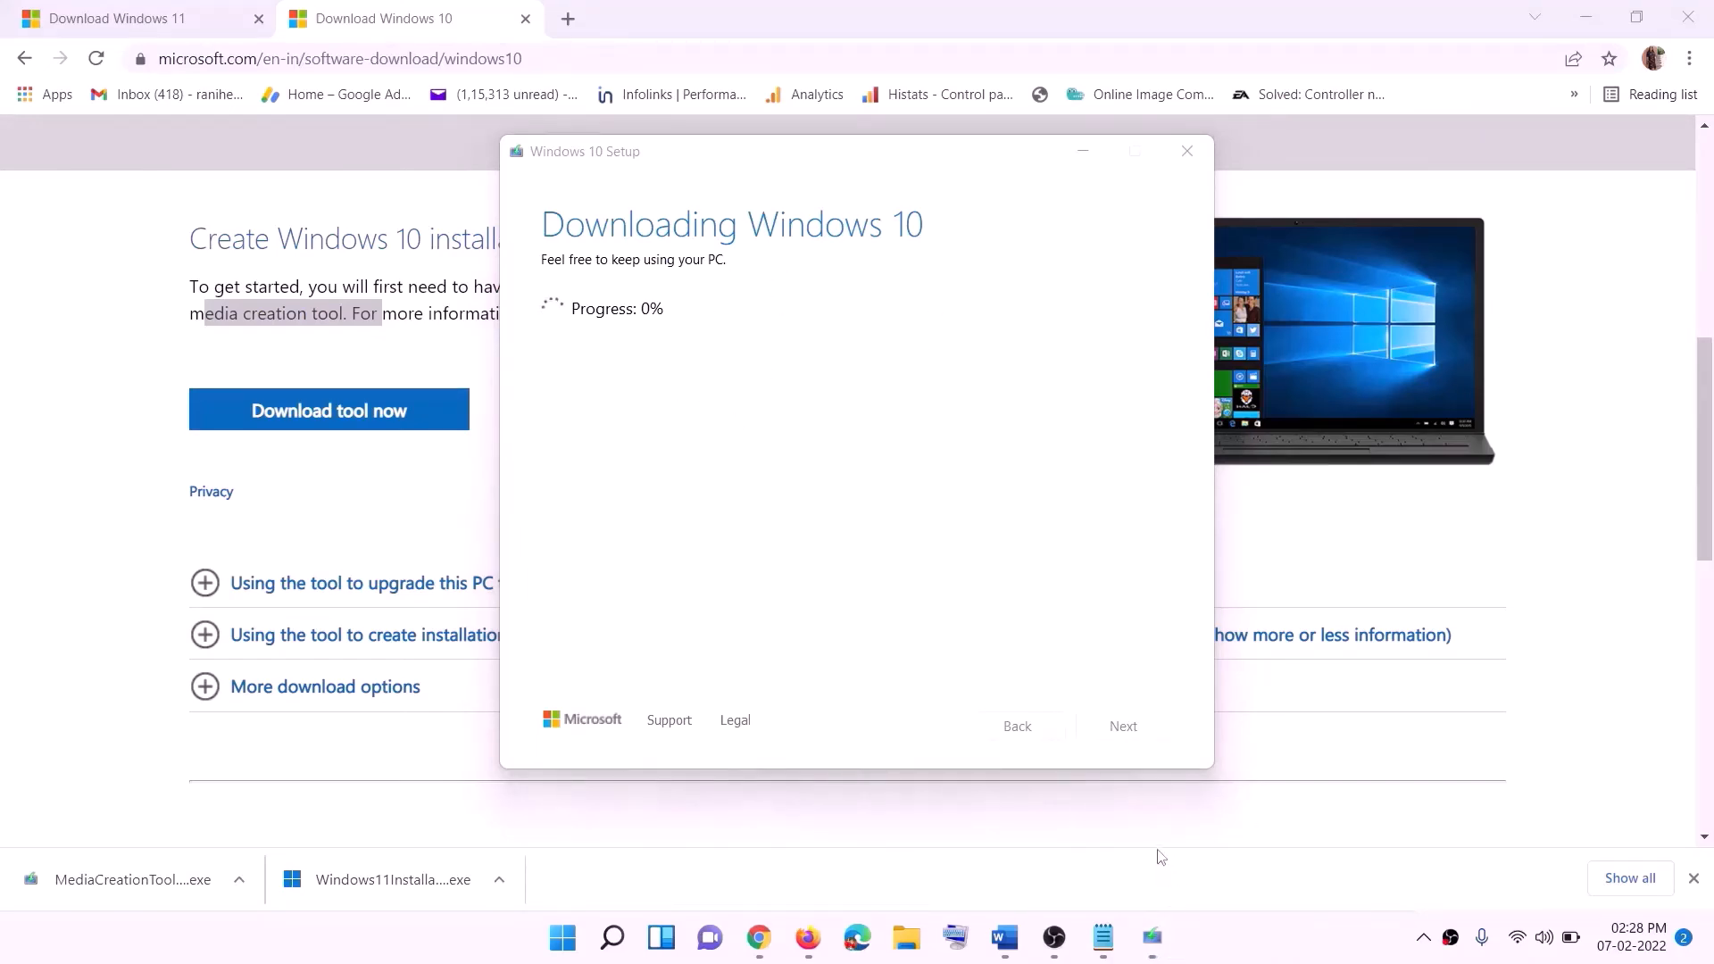
Switch to the Word document, maximize it and read the Windows 10 Setup Ready to install picture.
{"action": "left_click", "coordinate": [1006, 937]}
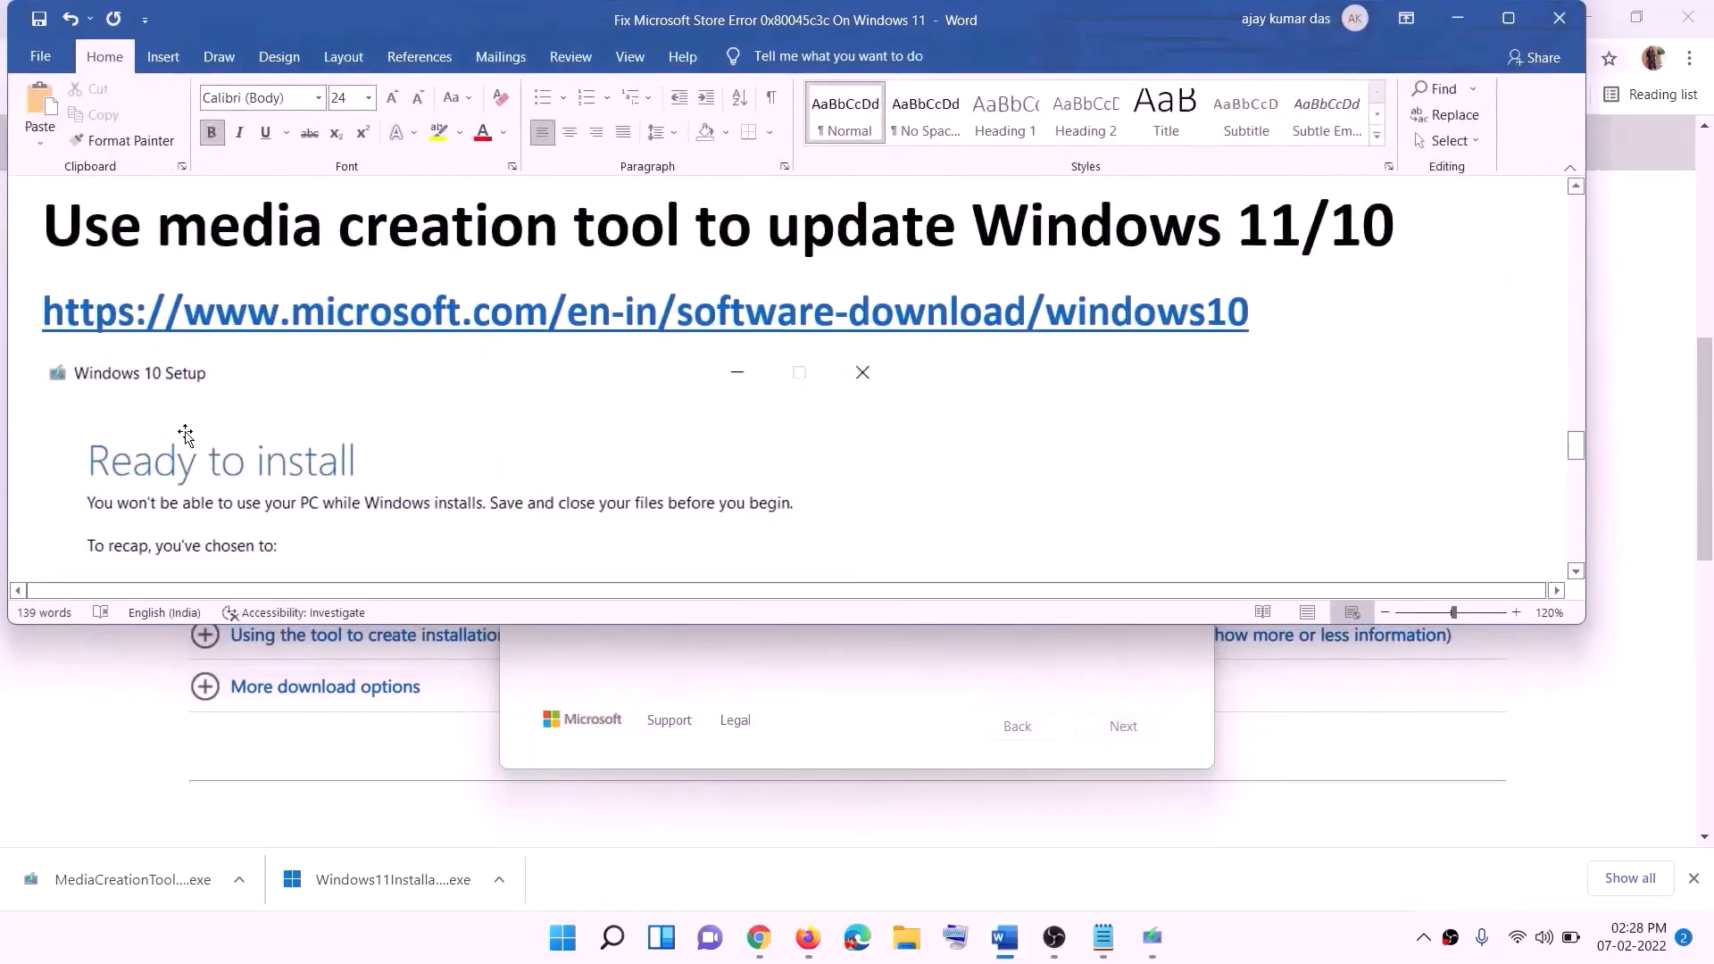
{"action": "scroll", "coordinate": [127, 422], "scroll_direction": "down", "scroll_amount": 1}
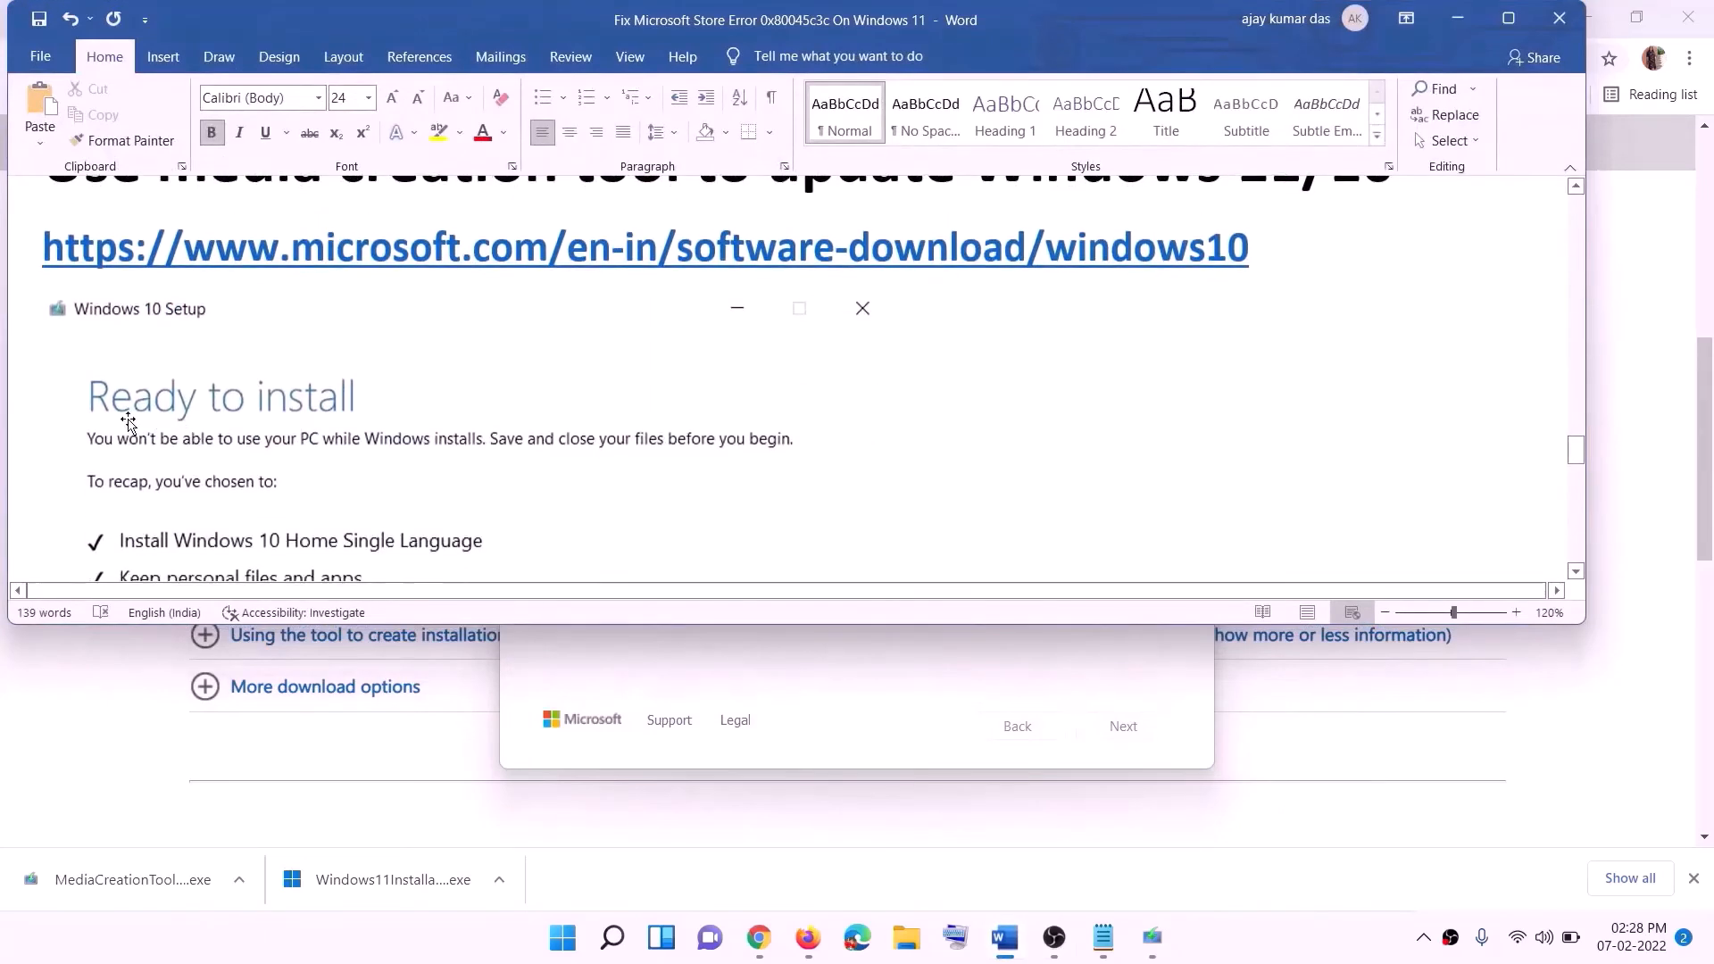
{"action": "left_click", "coordinate": [1507, 18]}
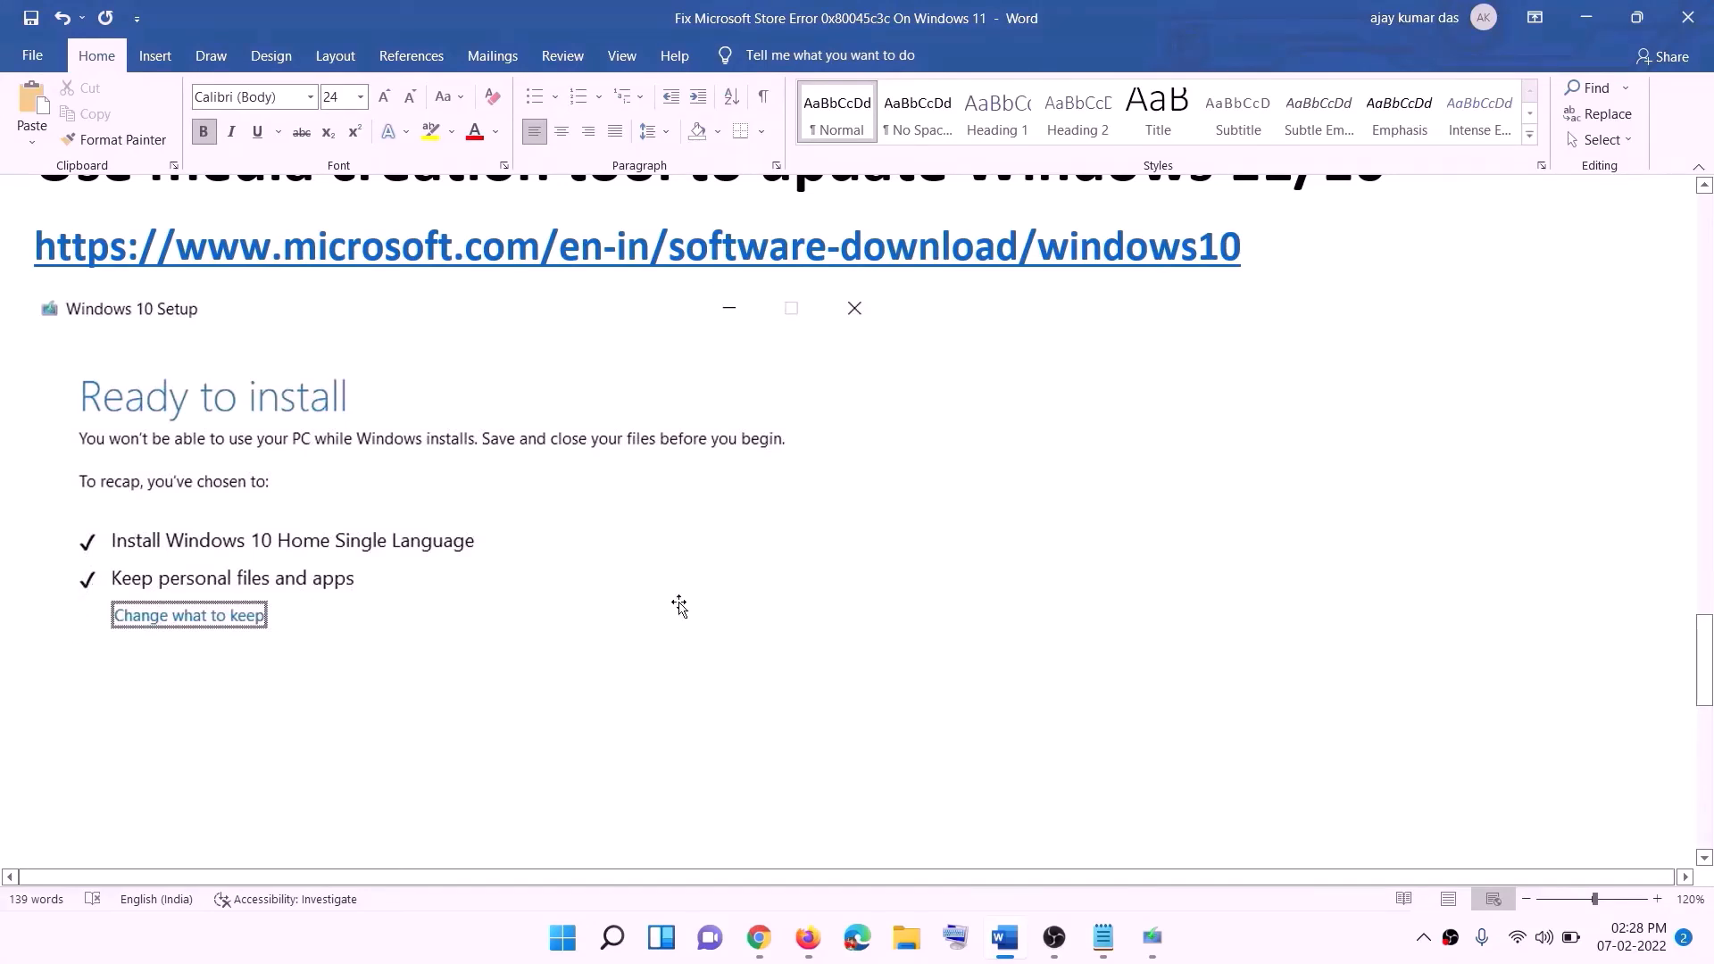
{"action": "scroll", "coordinate": [880, 619], "scroll_direction": "down", "scroll_amount": 3}
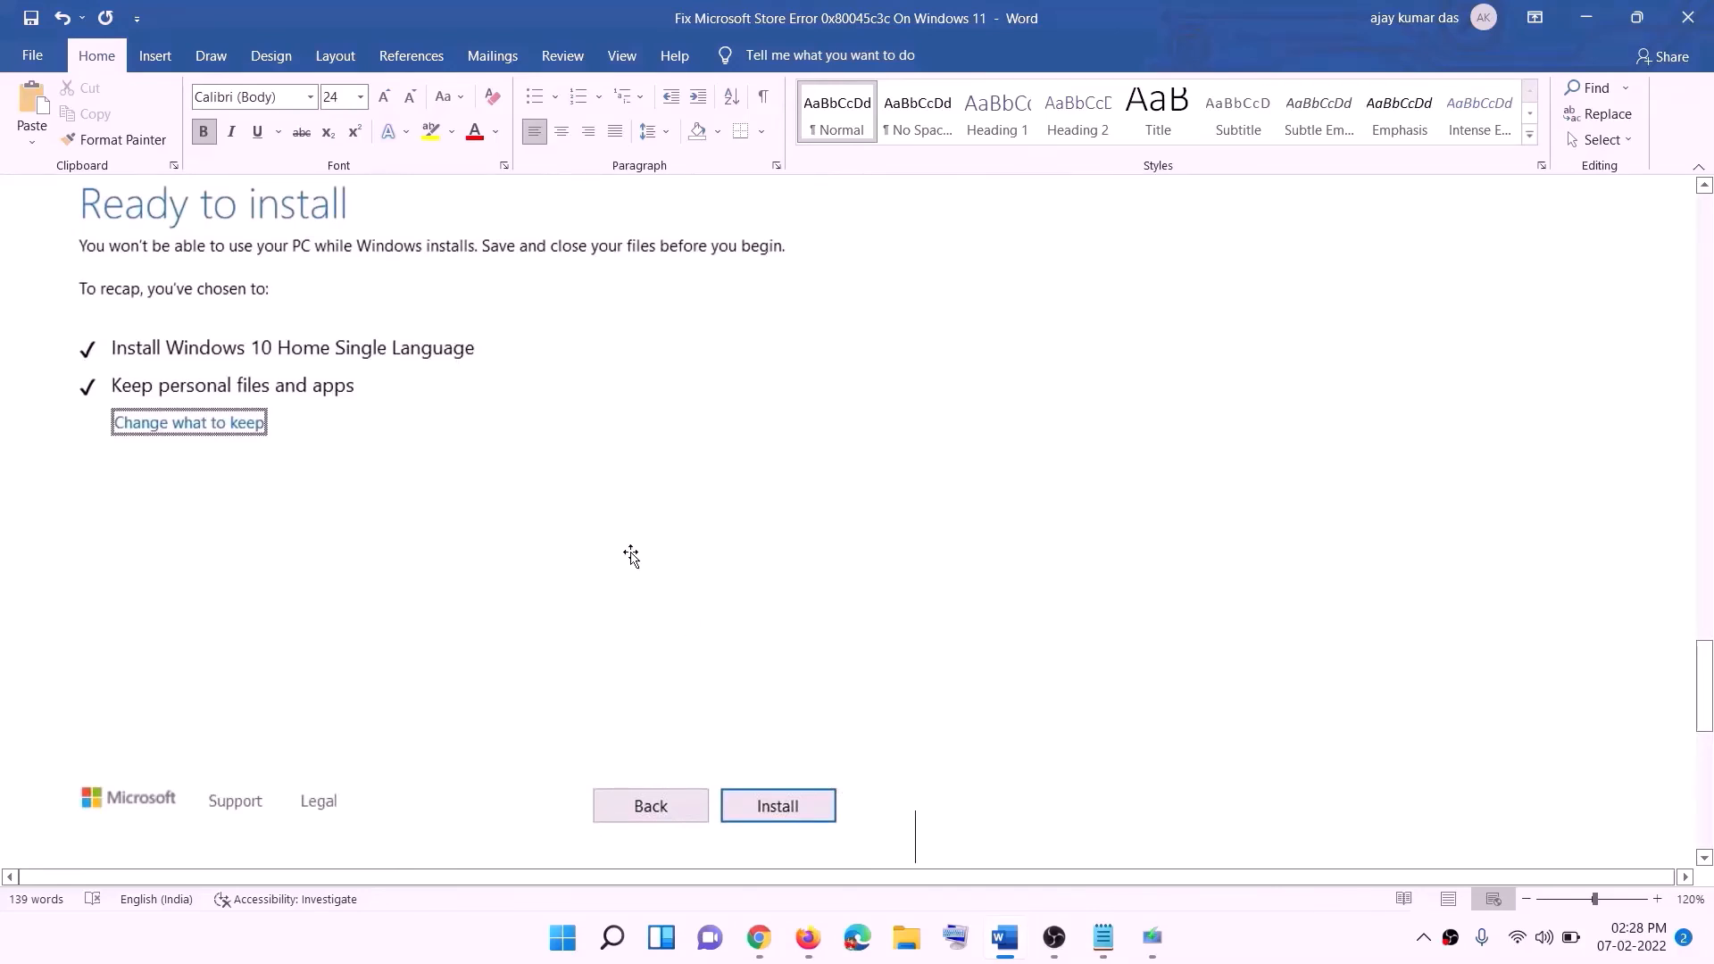
{"action": "scroll", "coordinate": [699, 555], "scroll_direction": "up", "scroll_amount": 1}
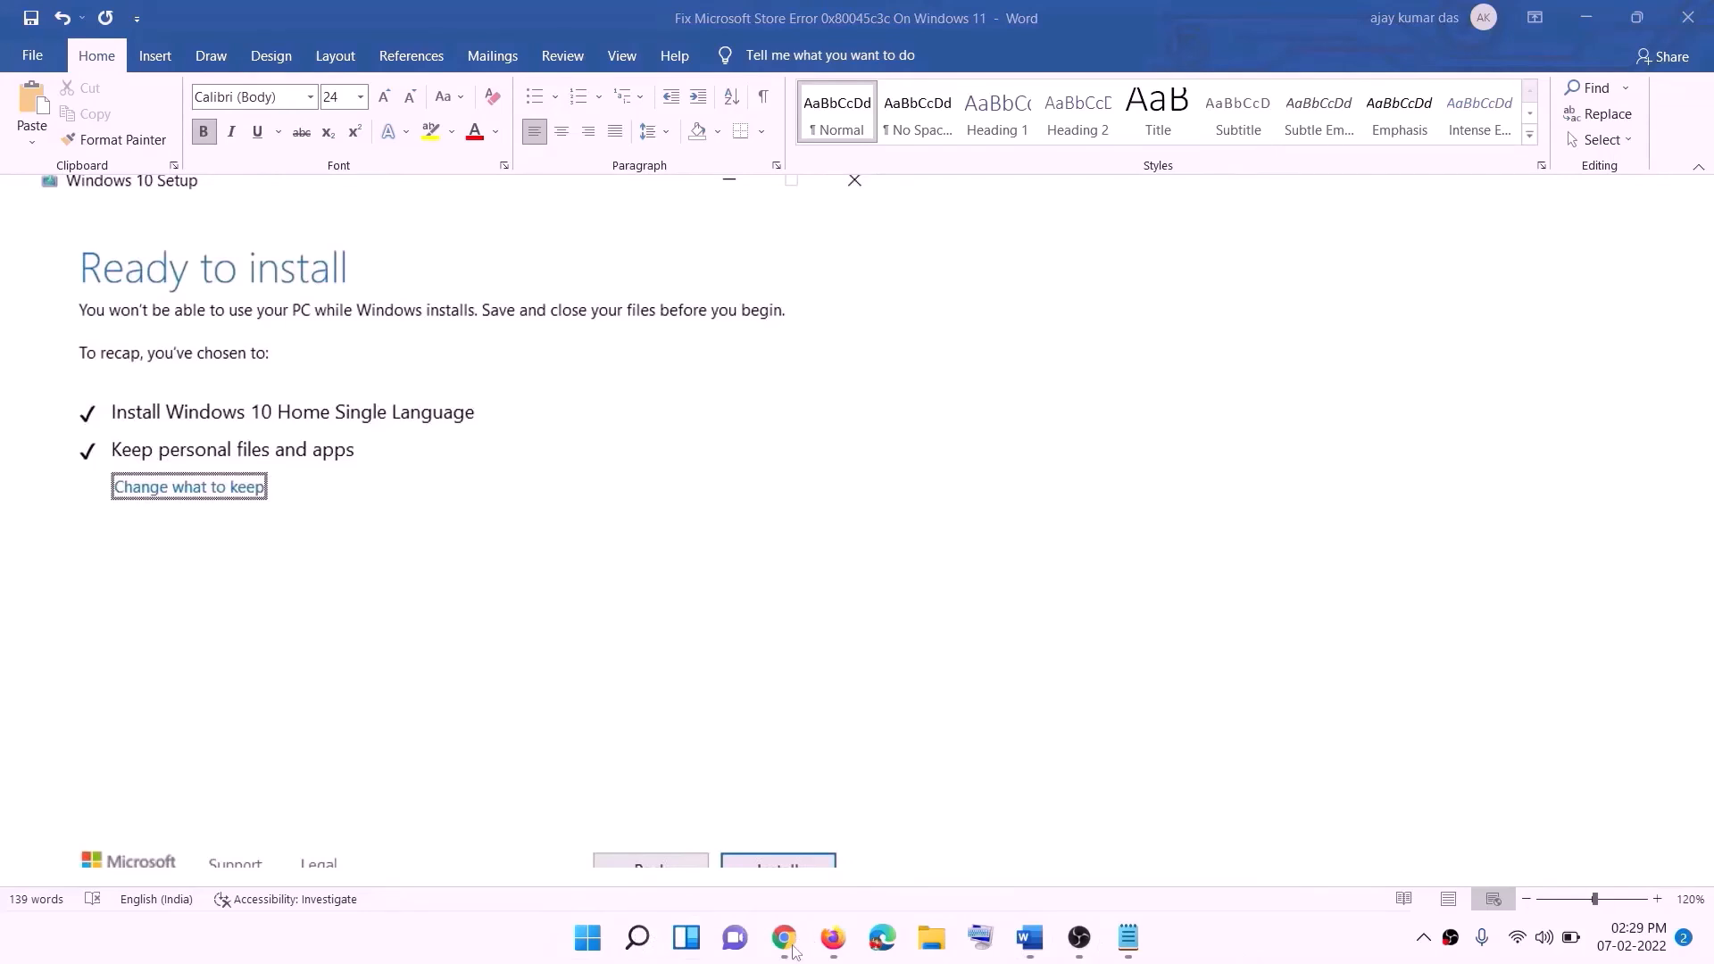
Switch to Chrome and download the media creation tool from the Create Windows 11 Installation Media section.
{"action": "left_click", "coordinate": [787, 941]}
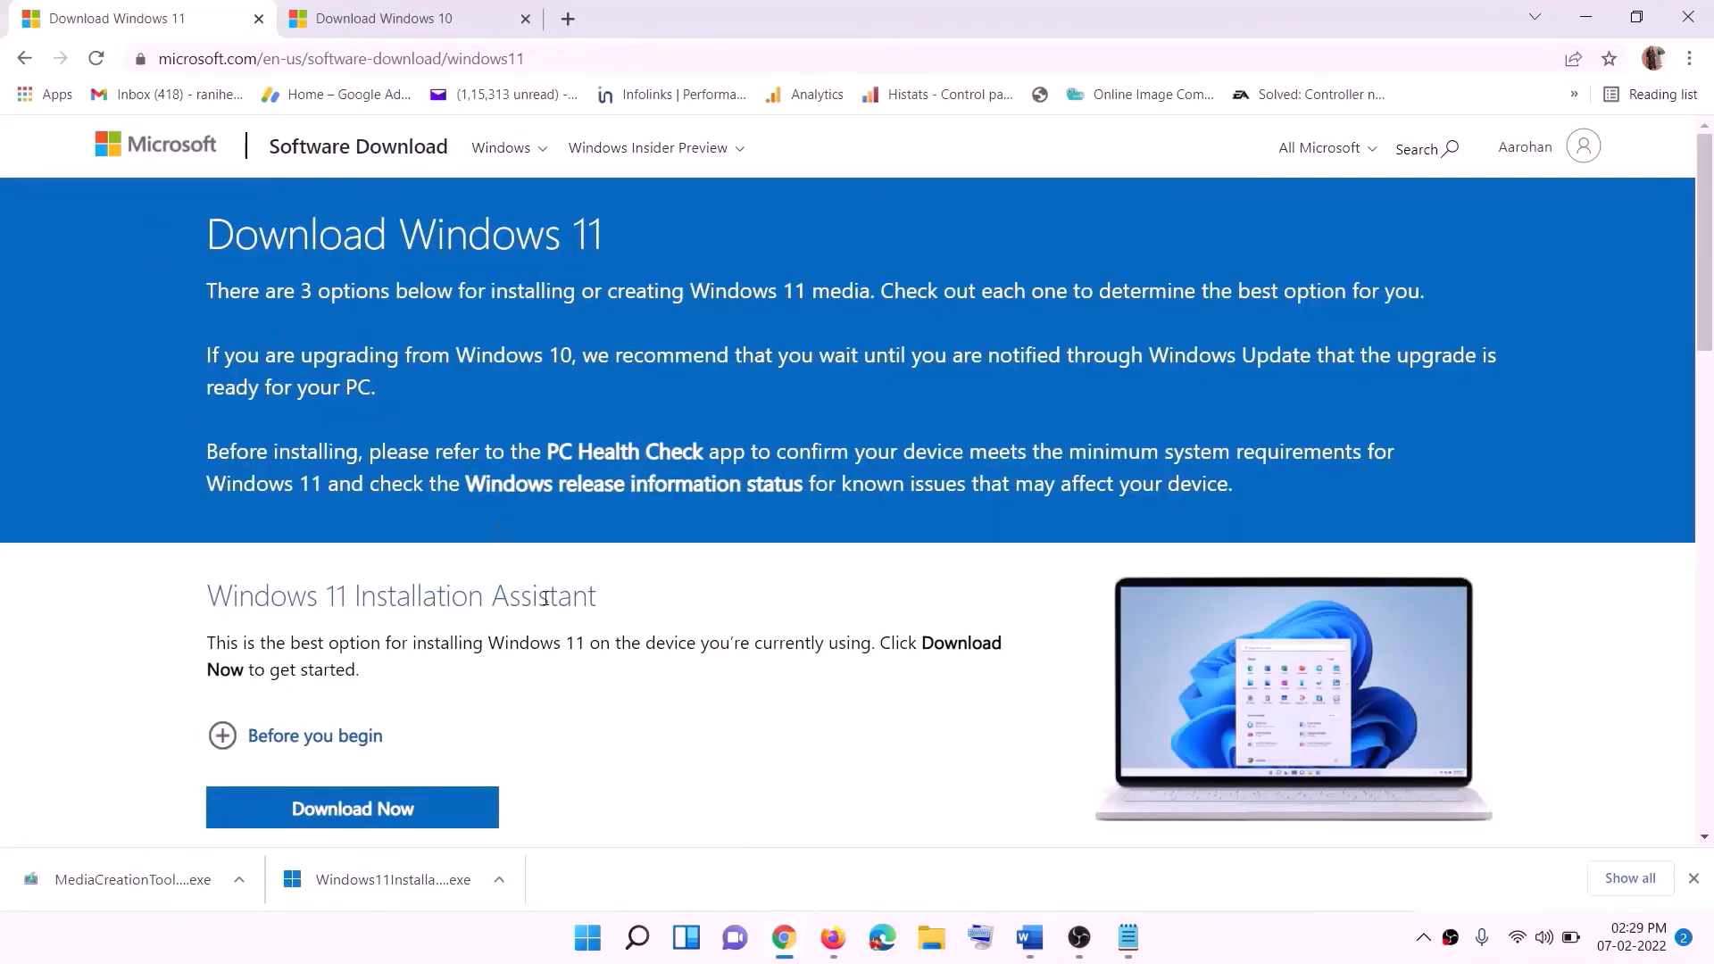
{"action": "scroll", "coordinate": [545, 599], "scroll_direction": "down", "scroll_amount": 5}
{"action": "left_click_drag", "start_coordinate": [321, 530], "coordinate": [497, 530]}
{"action": "left_click", "coordinate": [341, 678]}
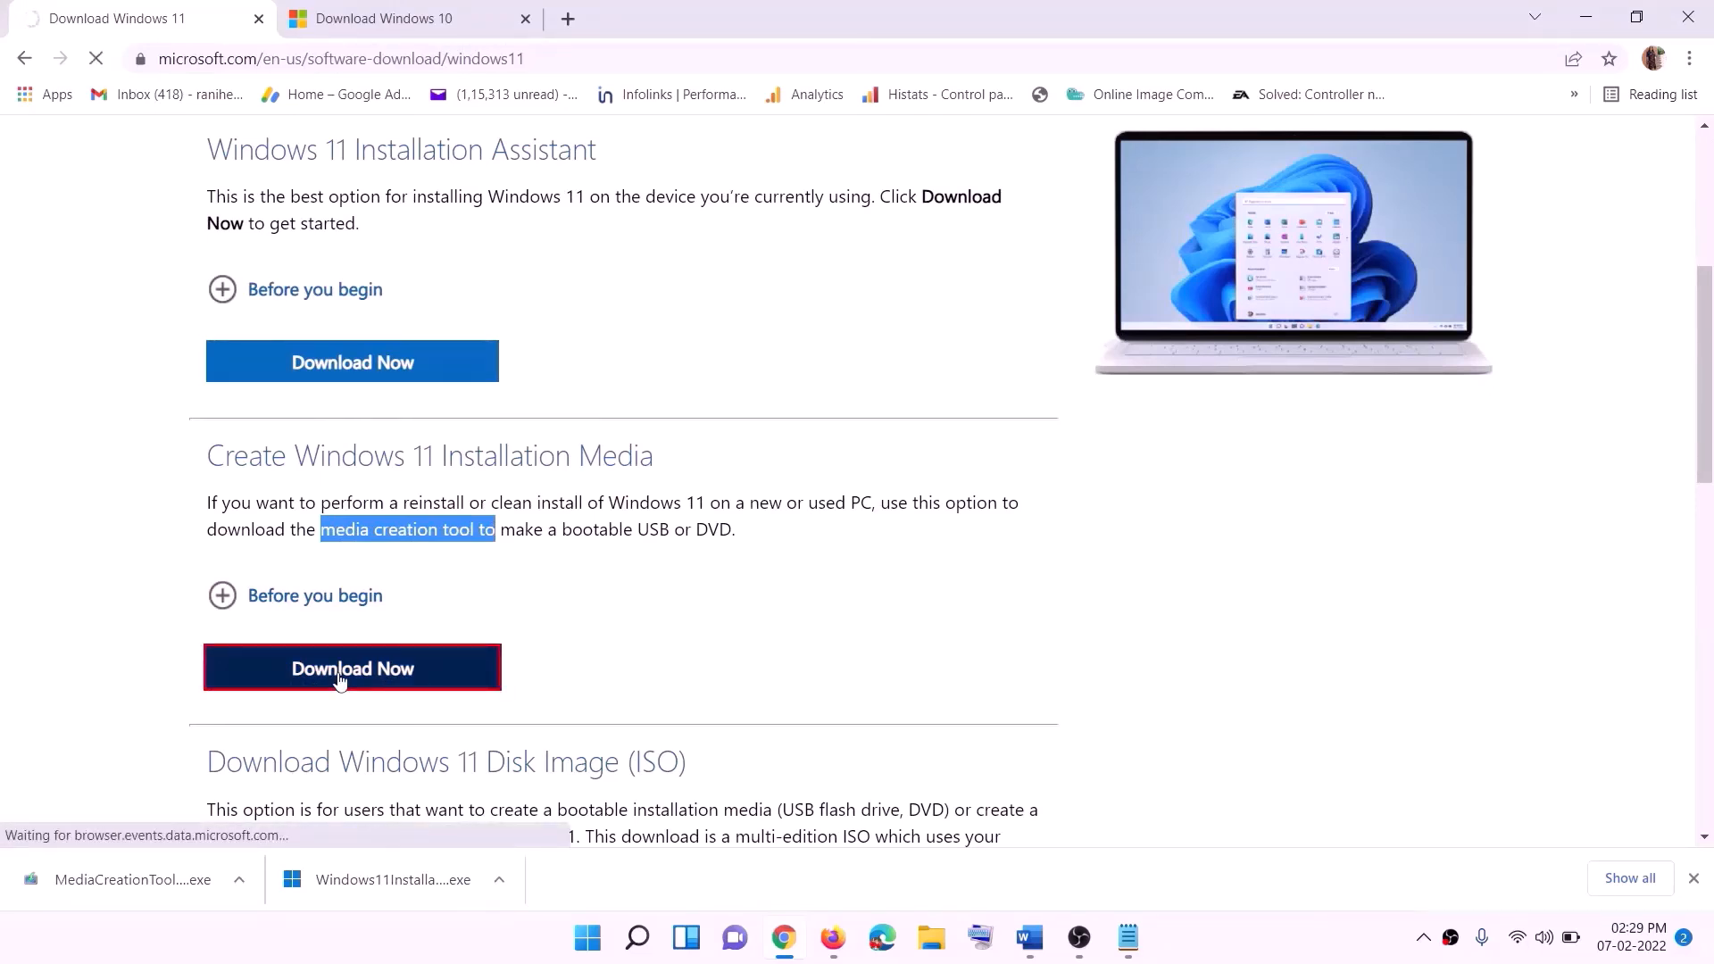
Run the downloaded Windows 11 media creation tool, allow it to make changes and accept the license terms.
{"action": "left_click", "coordinate": [121, 882]}
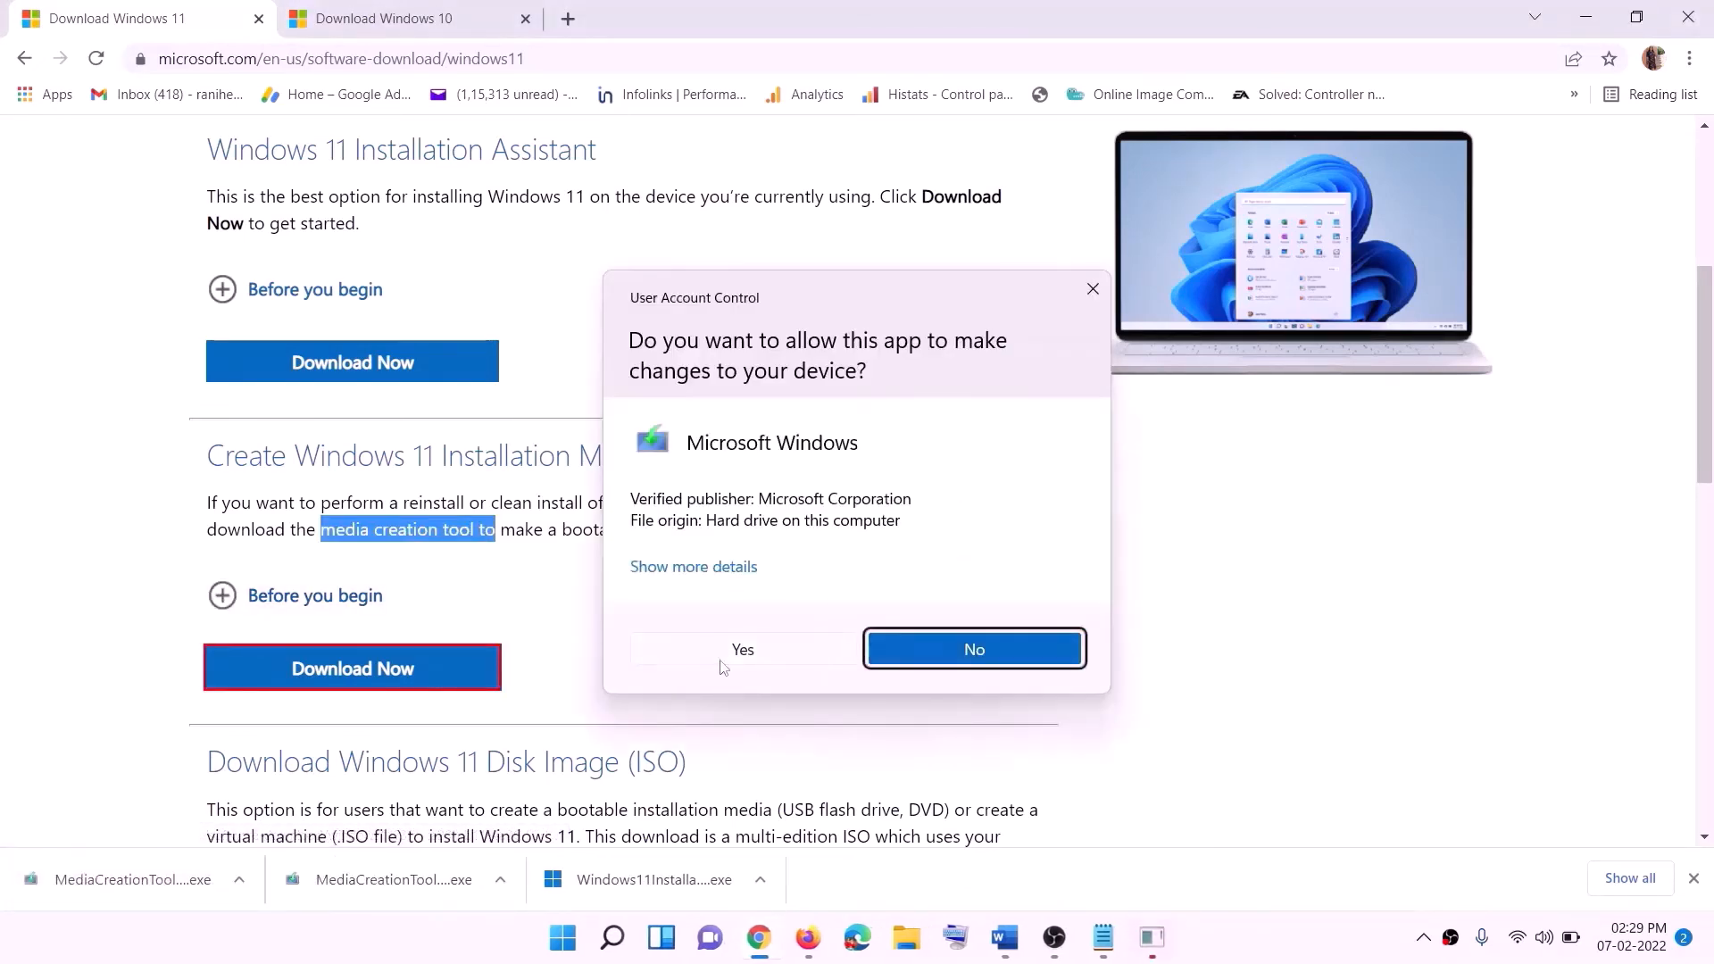
{"action": "left_click", "coordinate": [760, 658]}
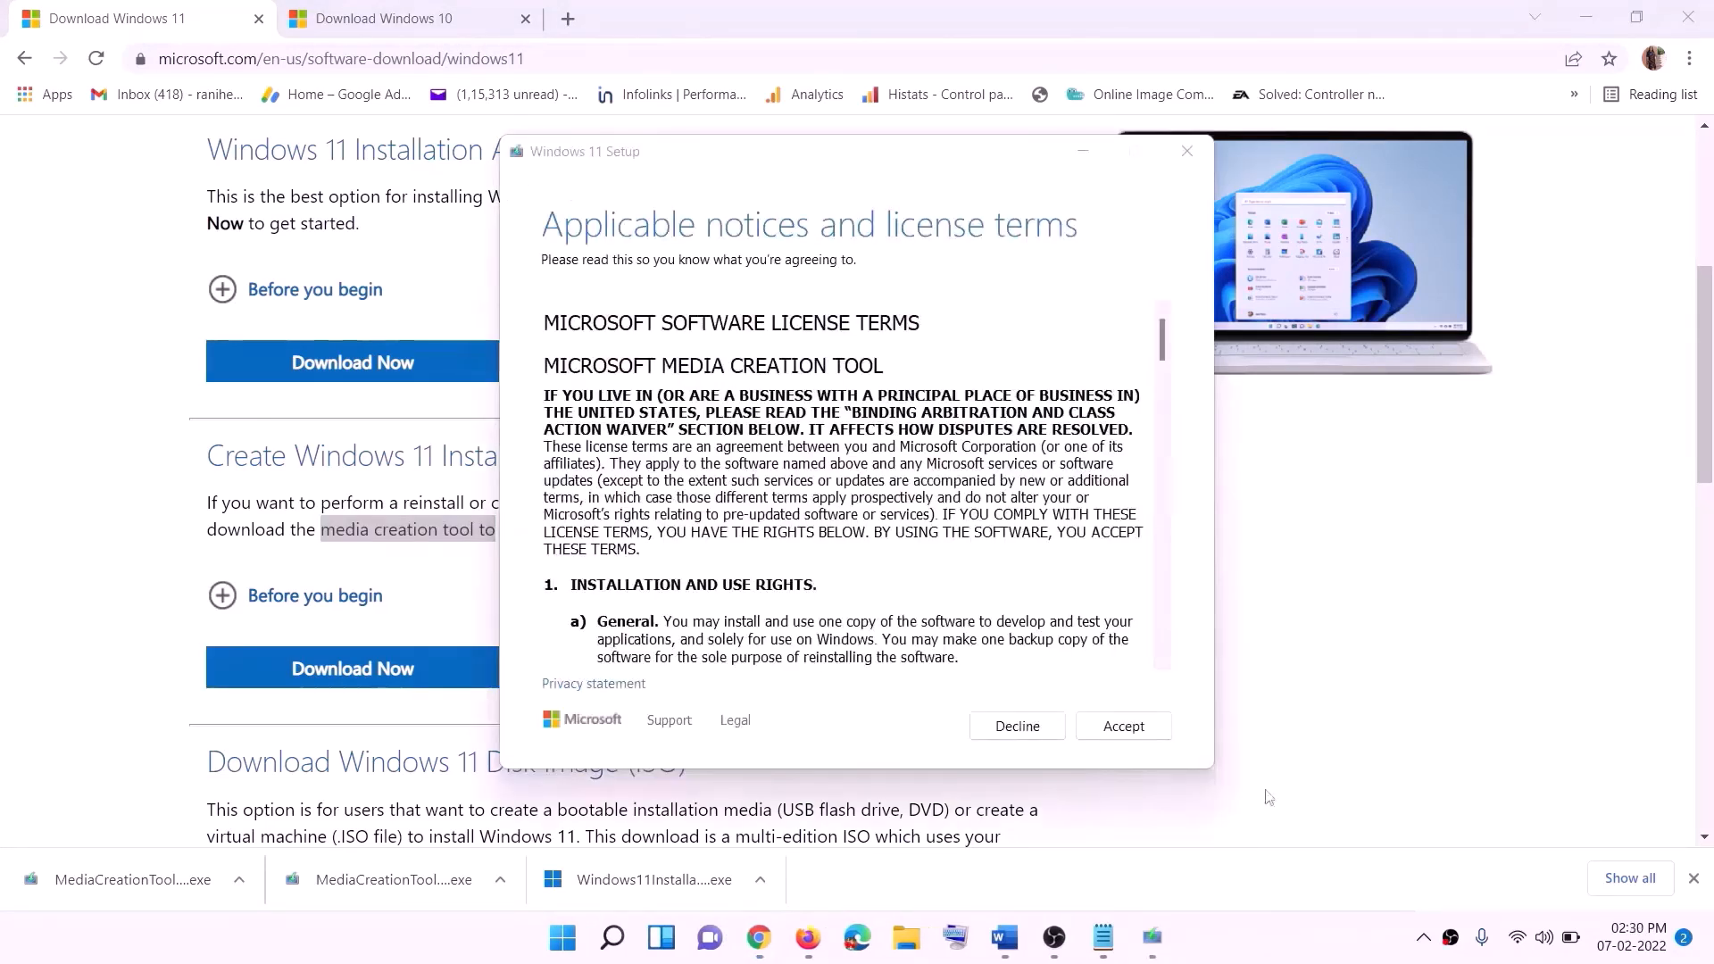
{"action": "left_click", "coordinate": [1098, 732]}
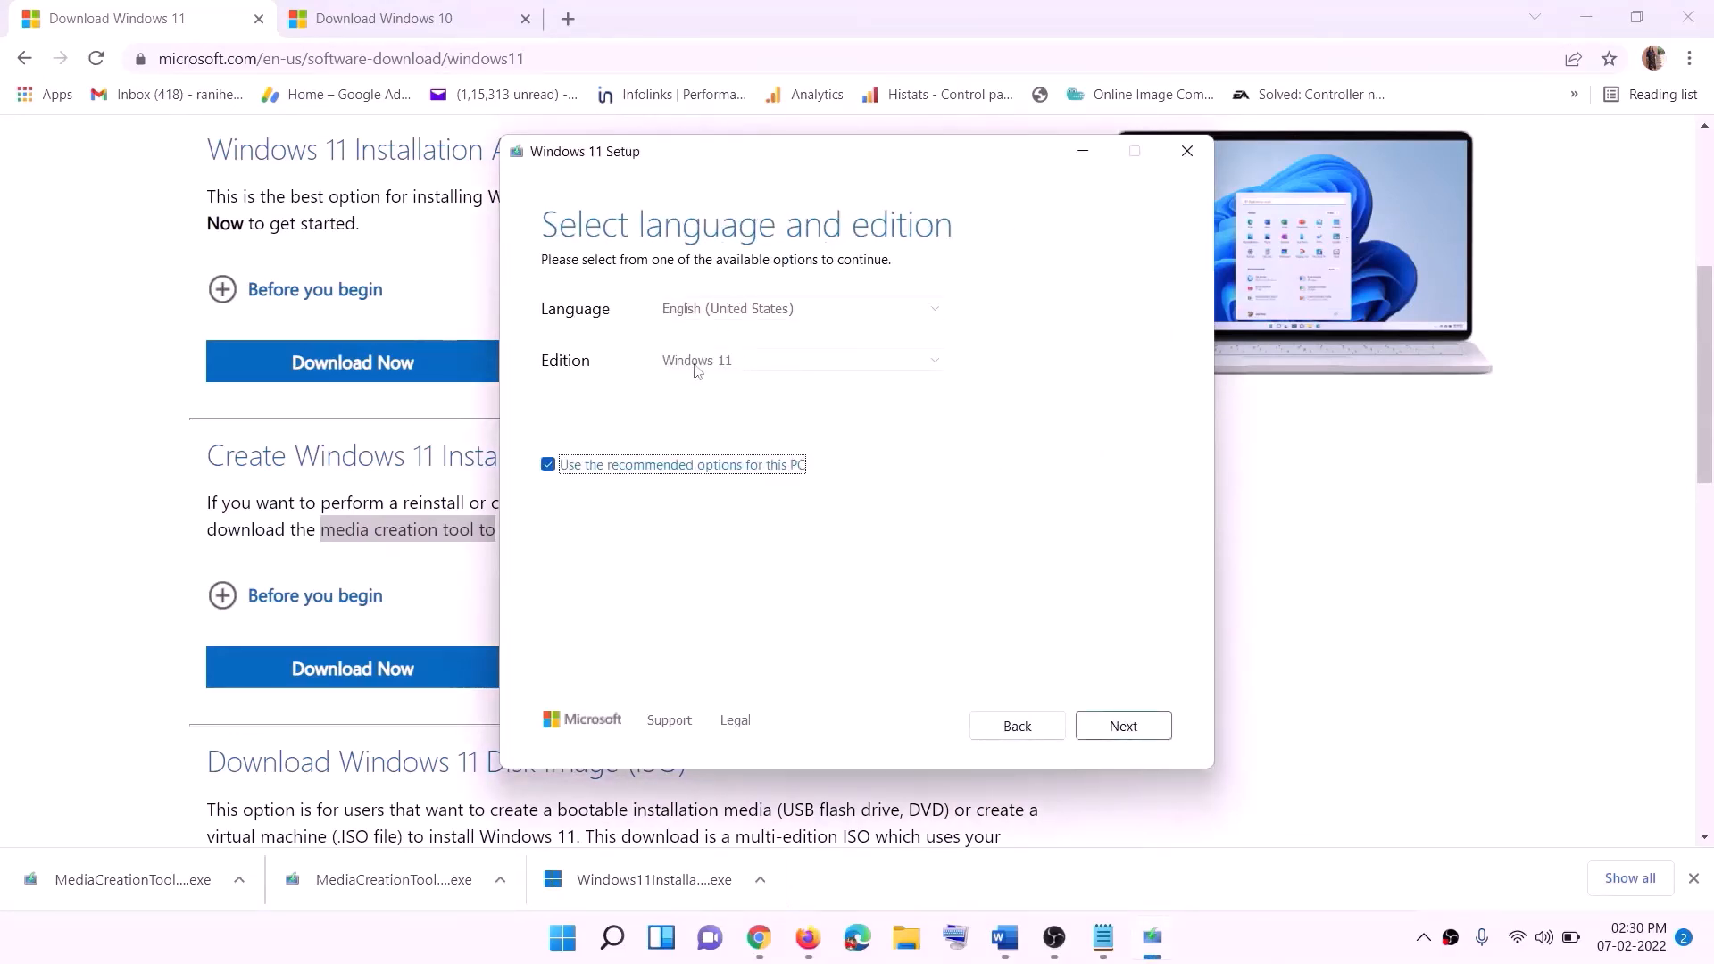
Keep the recommended language and edition, choose ISO file as the media, and save it as Windows on the Desktop.
{"action": "left_click", "coordinate": [1111, 725]}
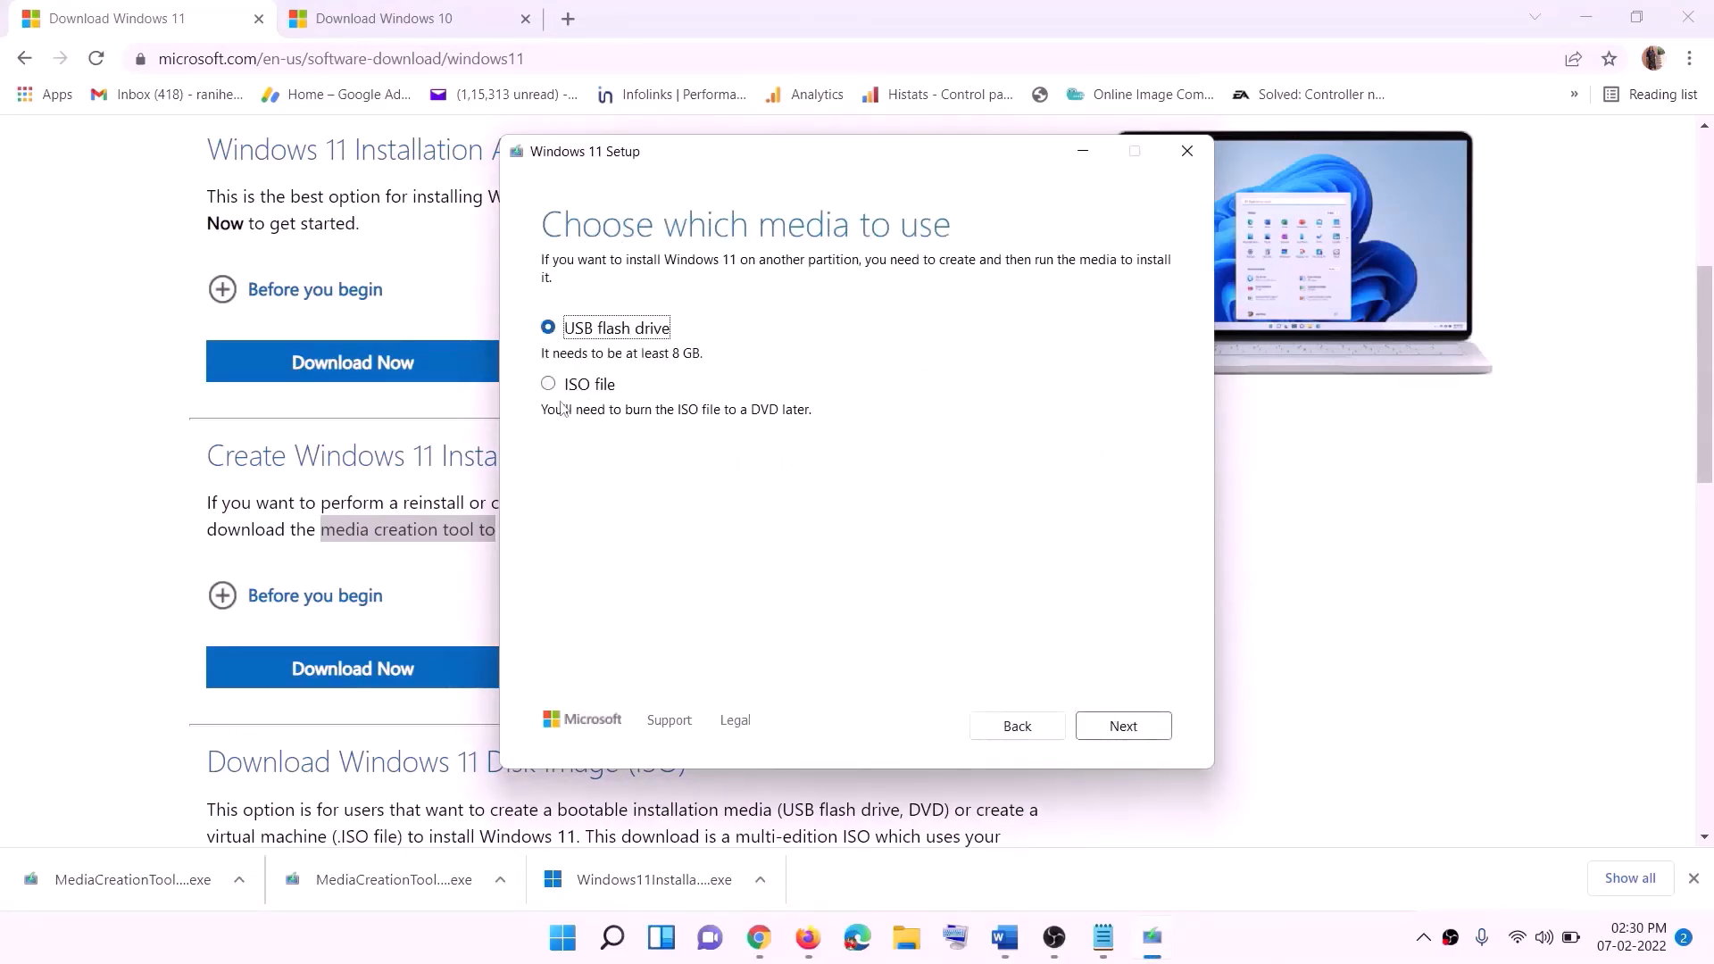
{"action": "left_click", "coordinate": [571, 385]}
{"action": "left_click", "coordinate": [1123, 725]}
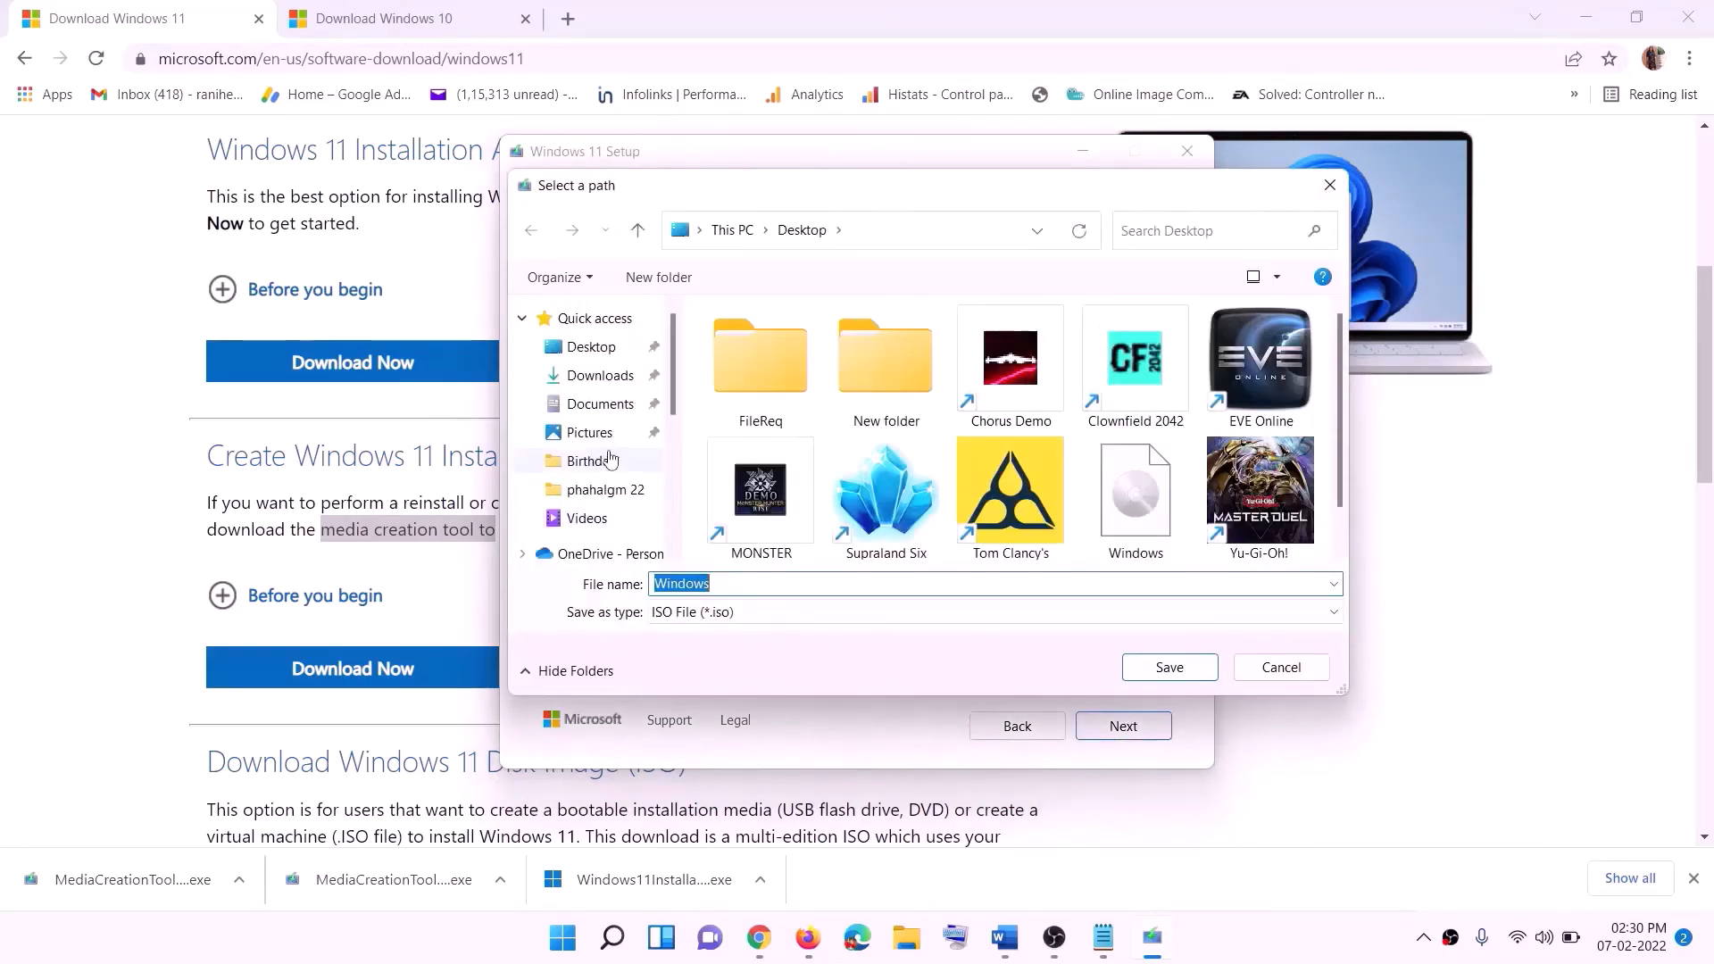
{"action": "left_click", "coordinate": [591, 353]}
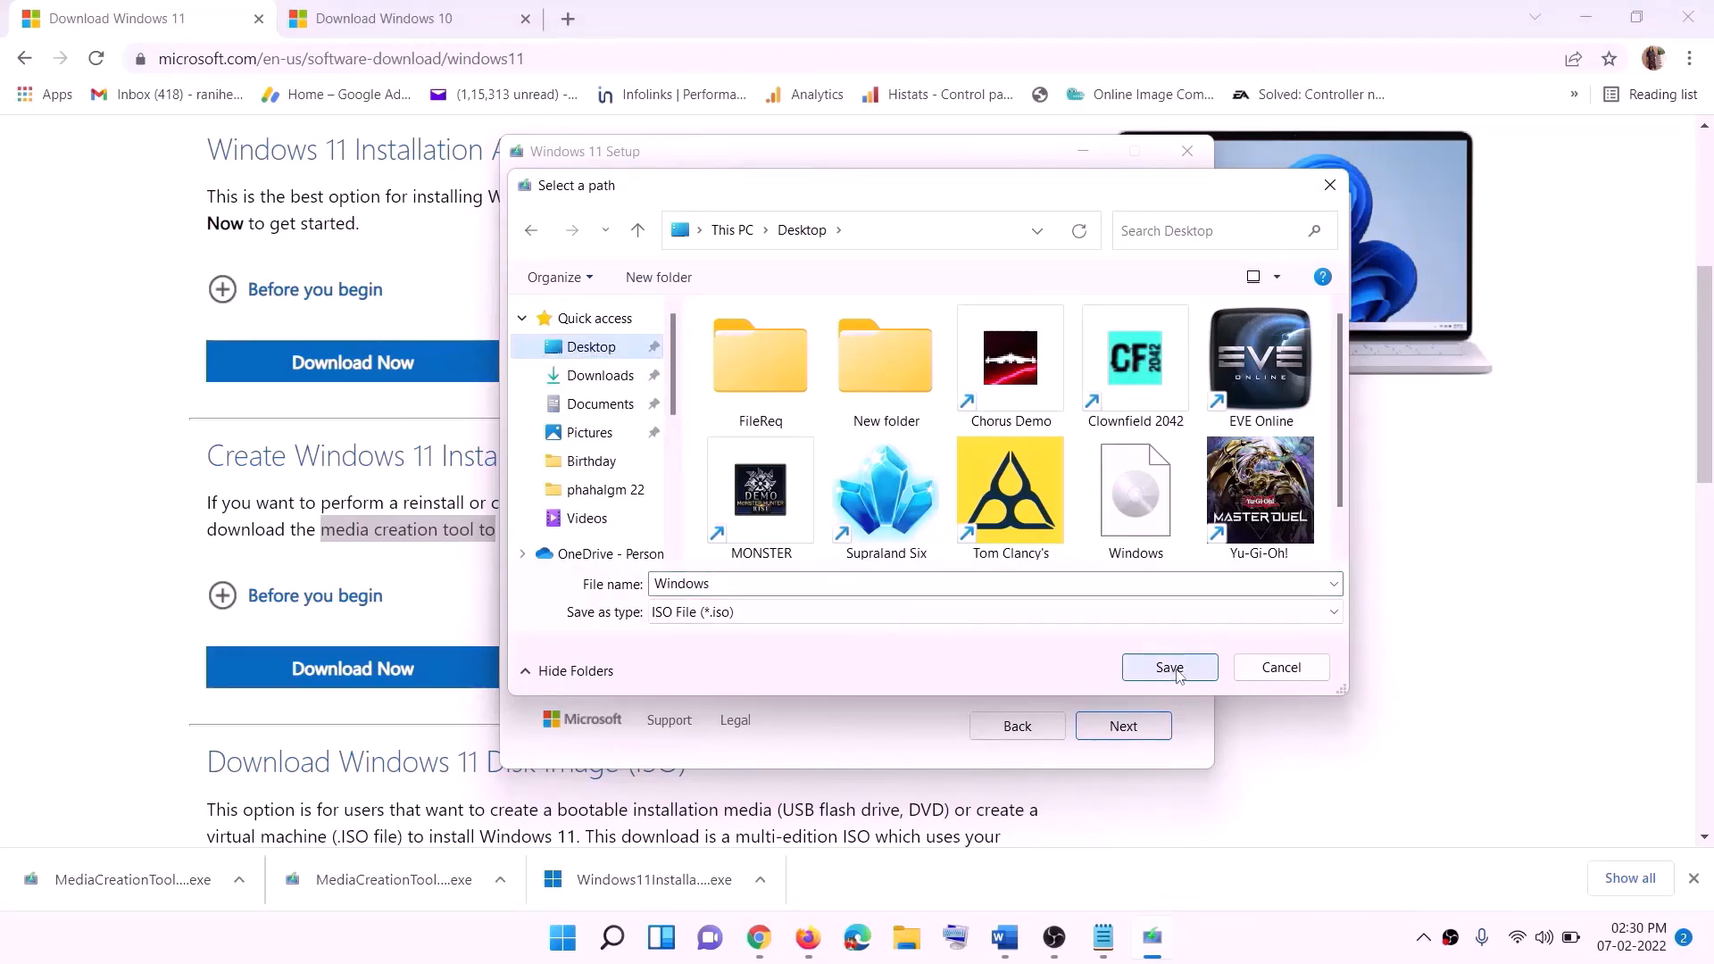
{"action": "left_click", "coordinate": [1207, 930]}
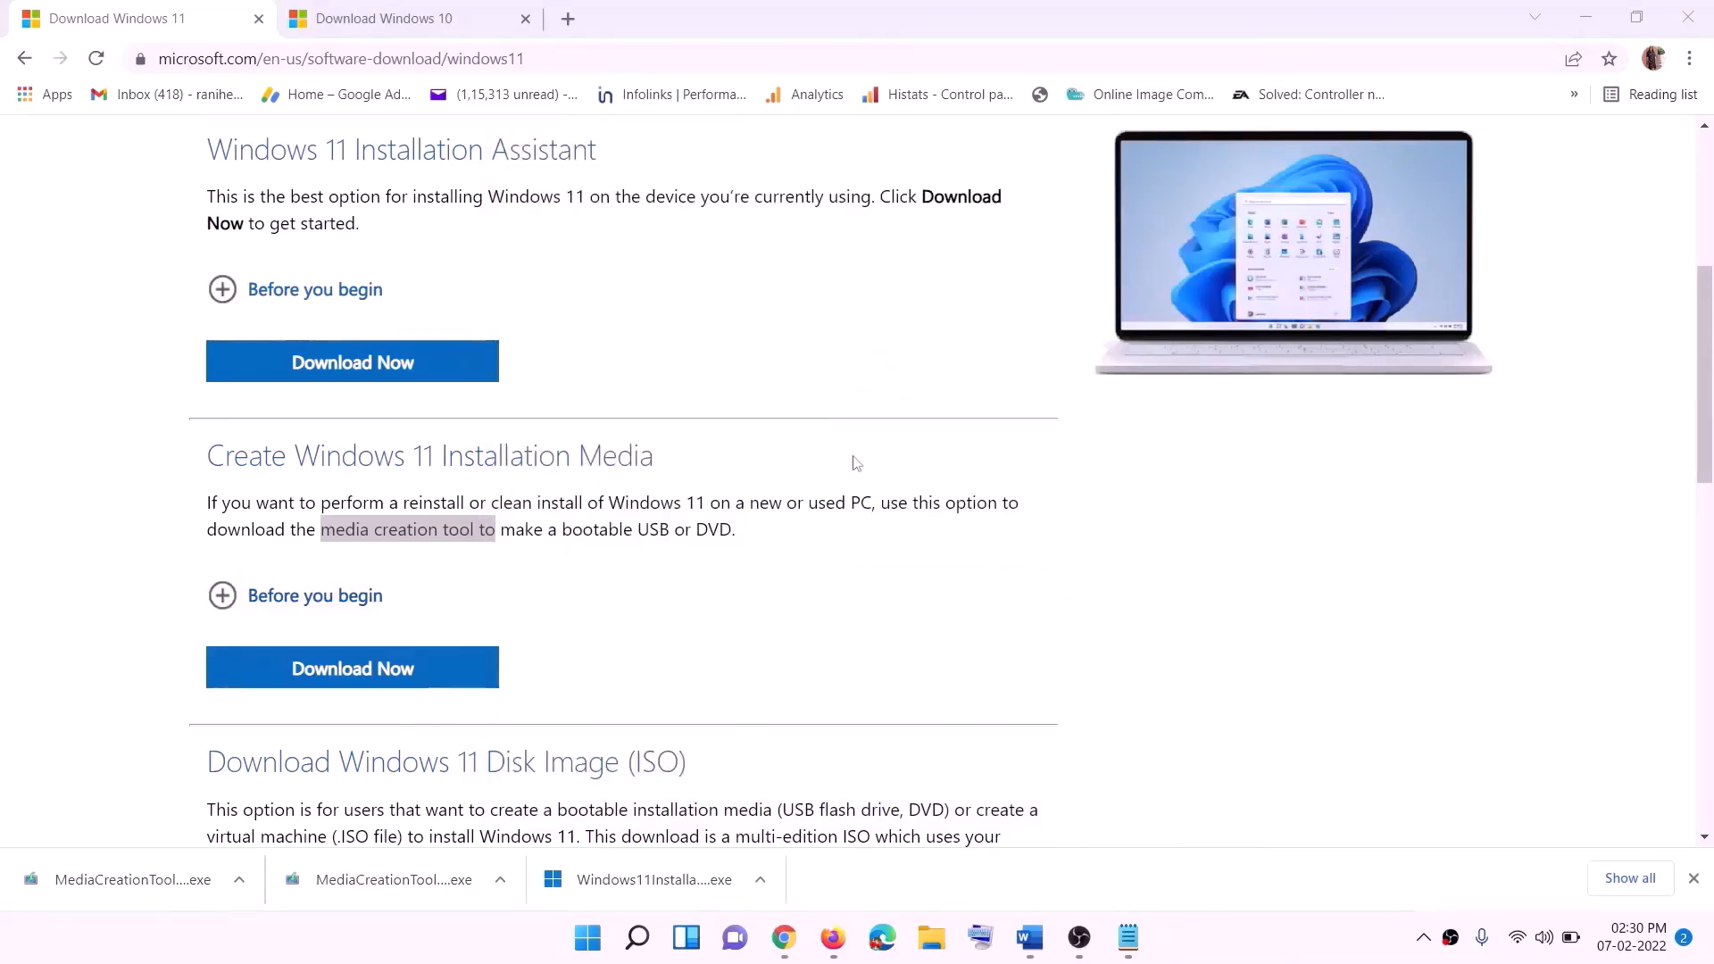
Show the desktop, move the Windows ISO file to a free spot among the icons and open it.
{"action": "key", "text": "super+d"}
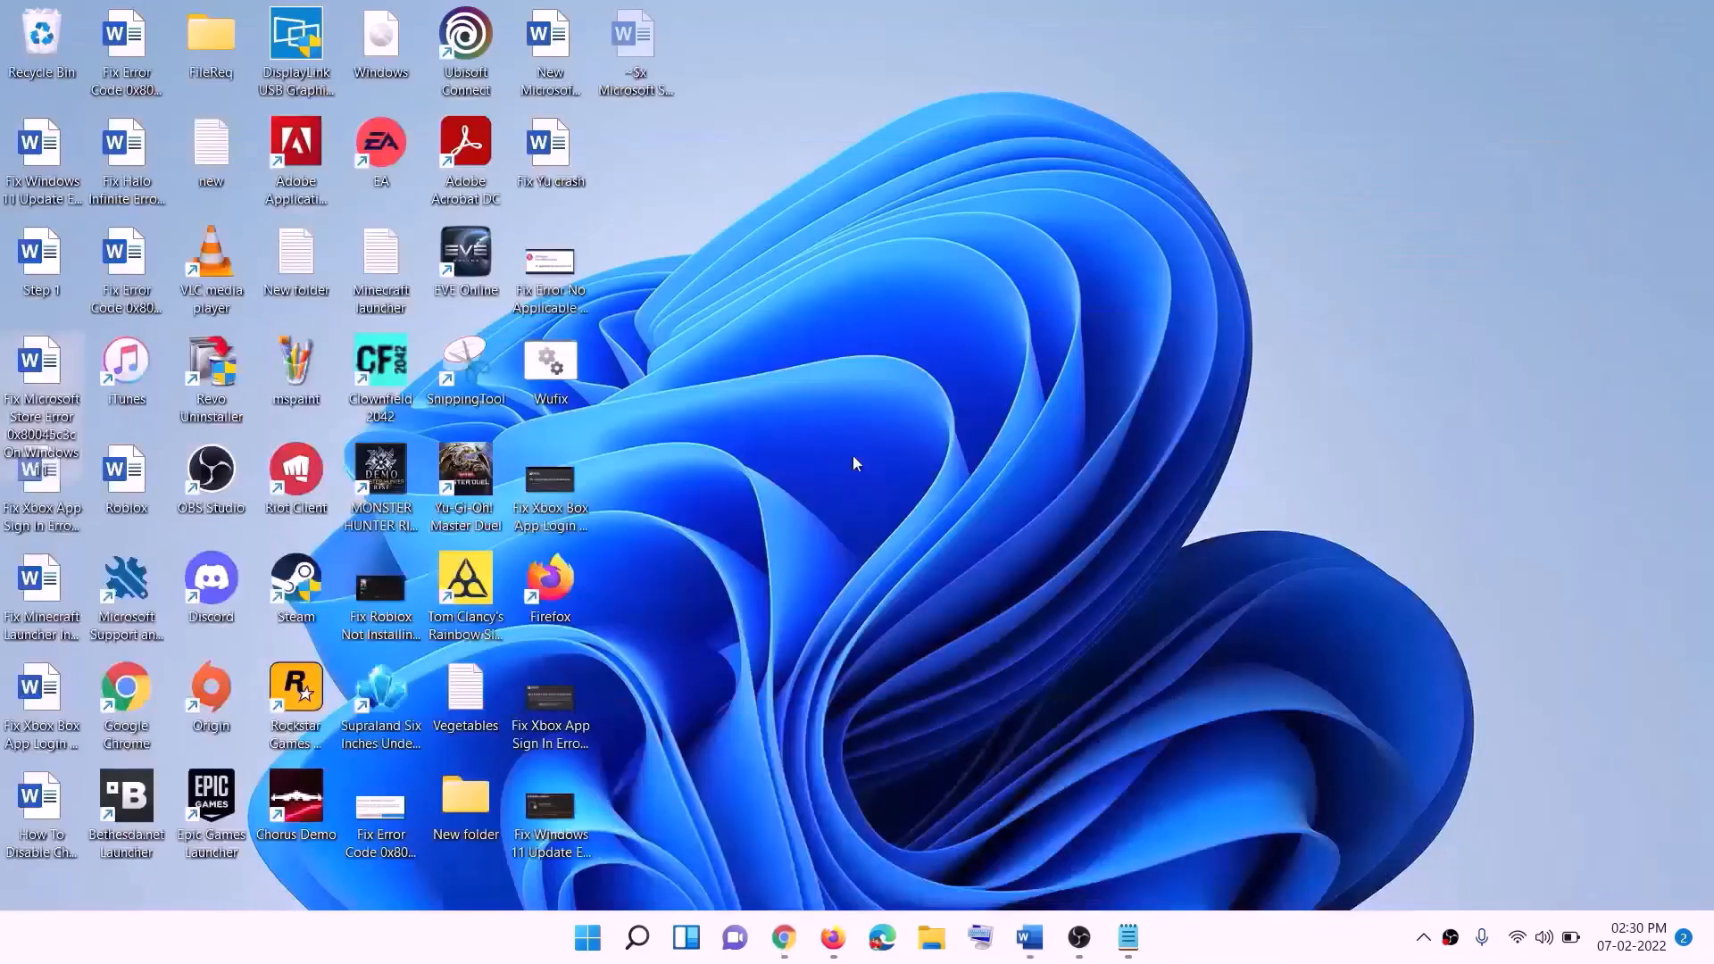
{"action": "left_click_drag", "start_coordinate": [406, 44], "coordinate": [555, 484]}
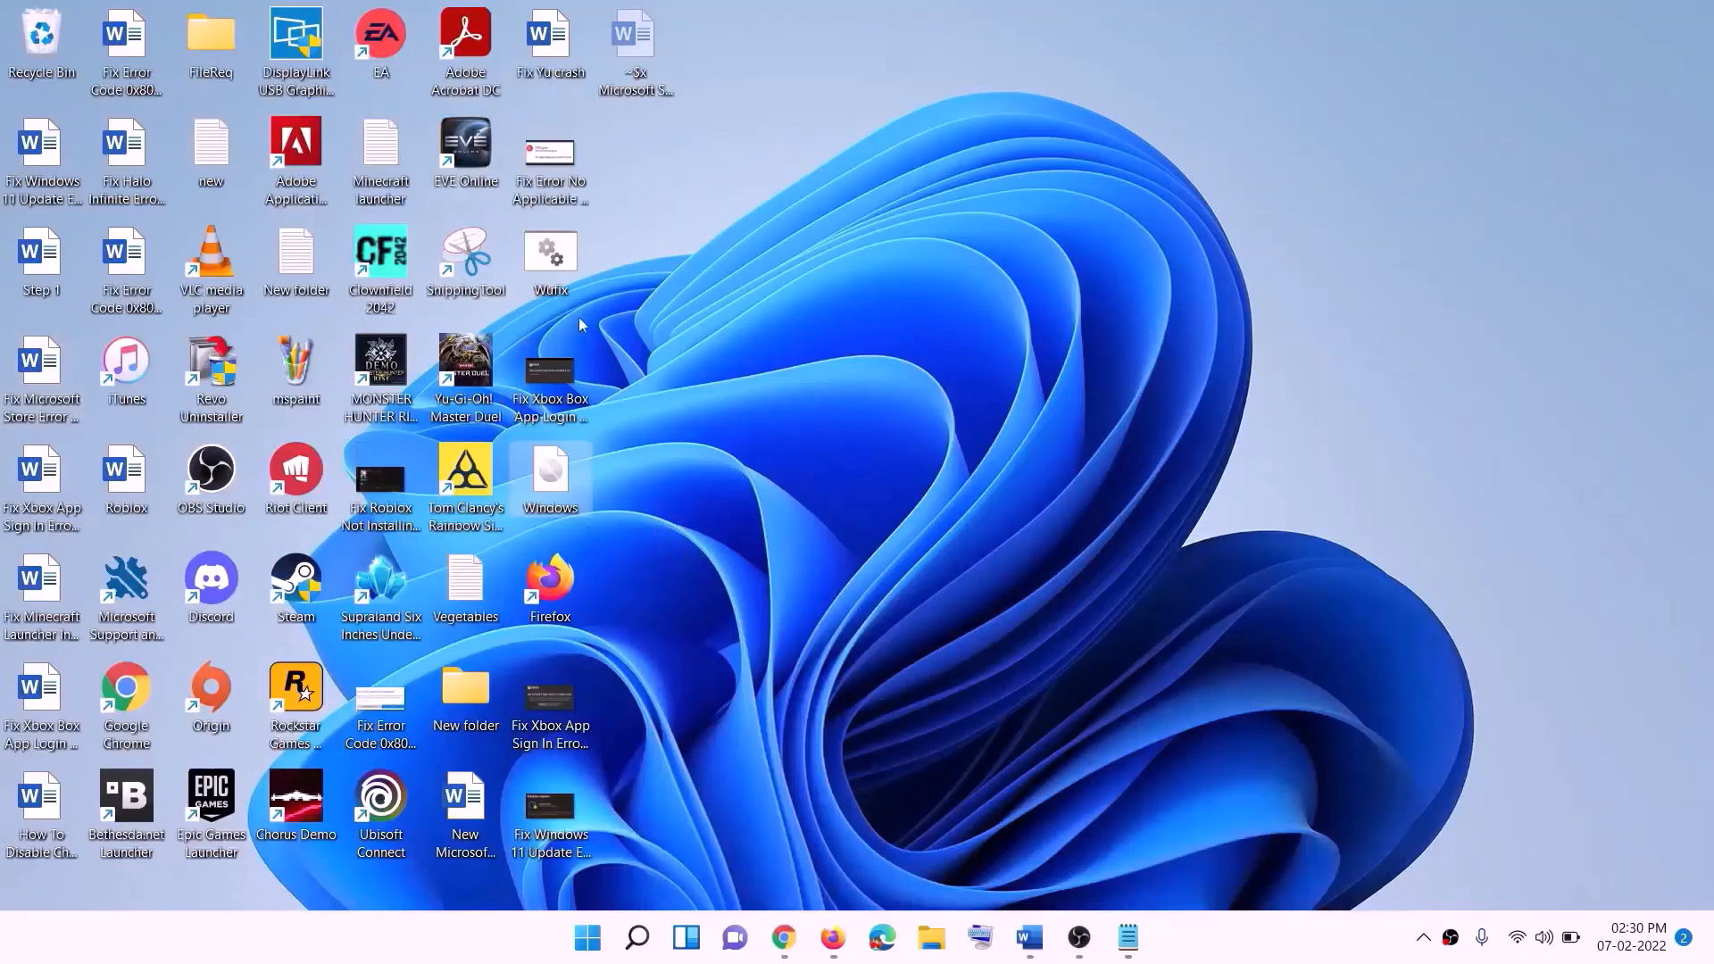
{"action": "double_click", "coordinate": [554, 484]}
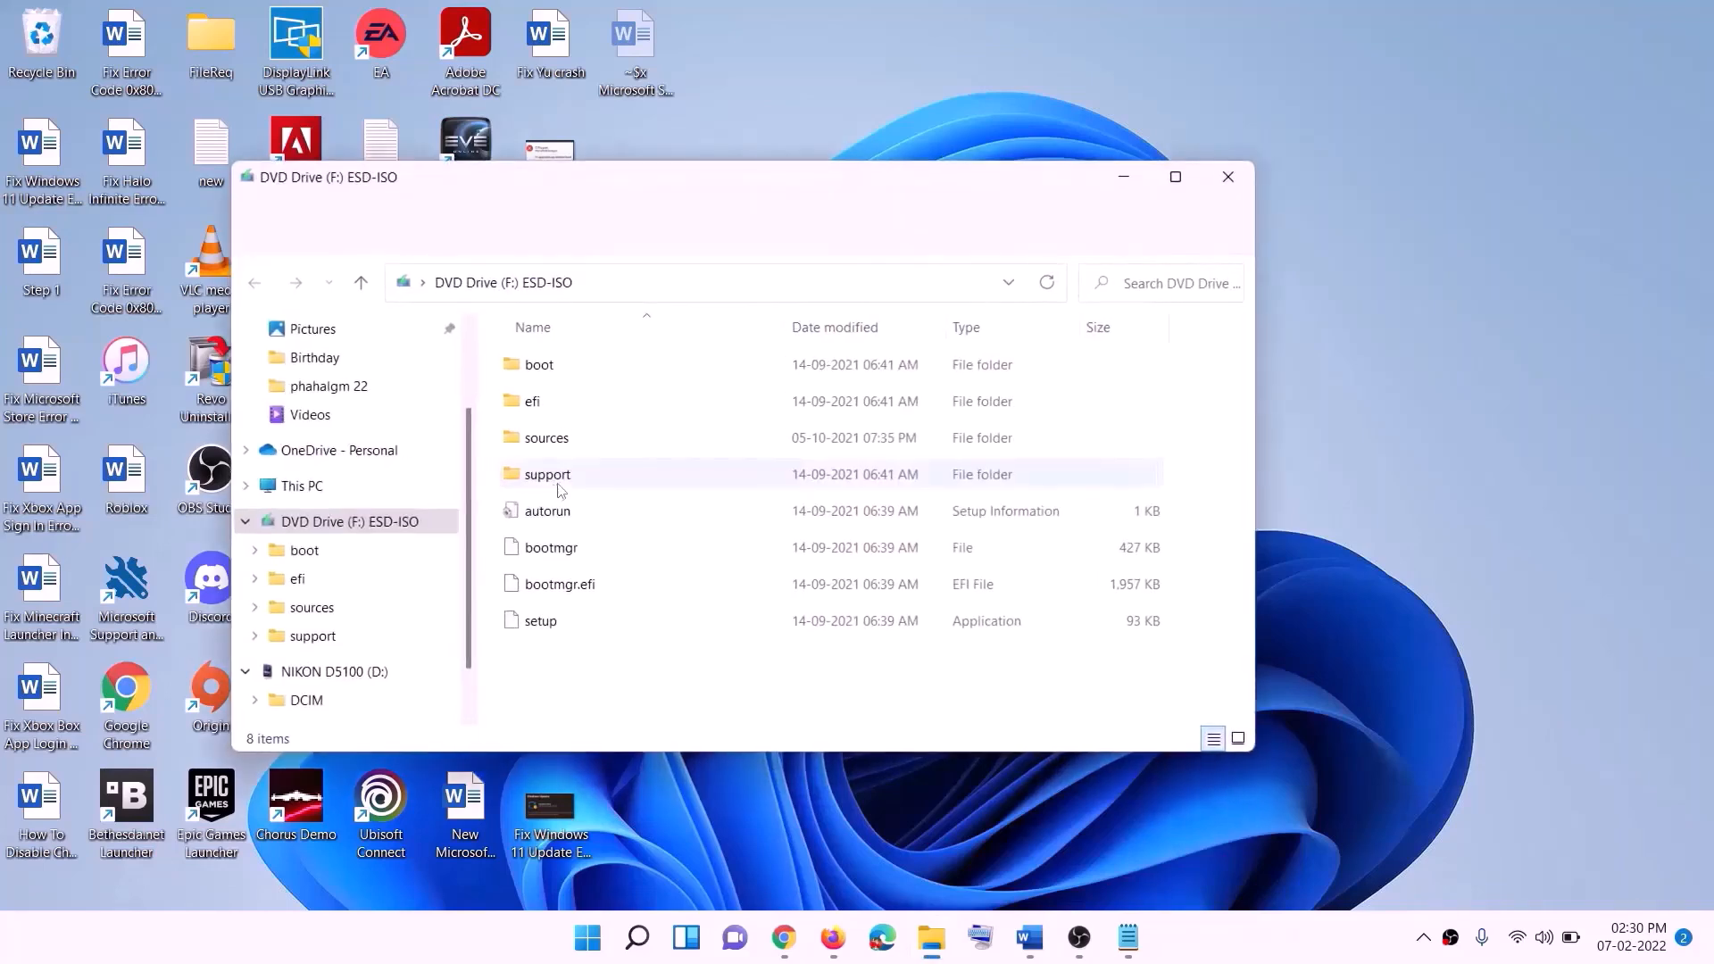
Run setup from the mounted ESD-ISO drive, allow it to make changes and continue past the Install Windows 11 page.
{"action": "left_click", "coordinate": [570, 625]}
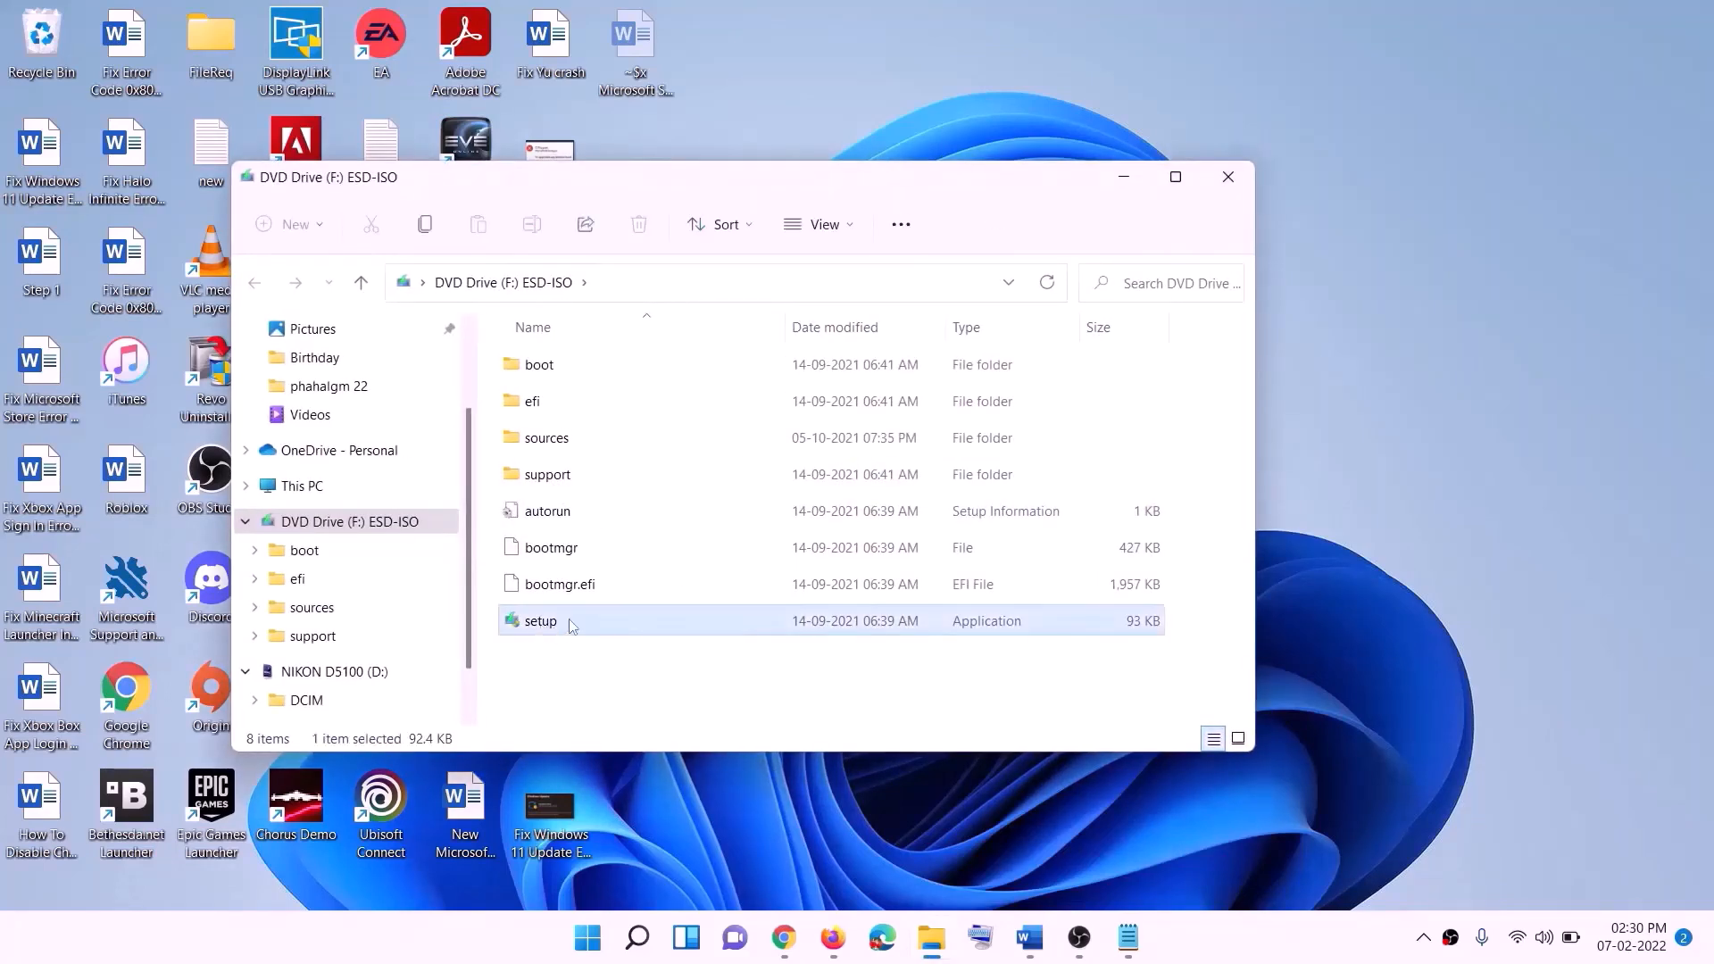
{"action": "double_click", "coordinate": [650, 623]}
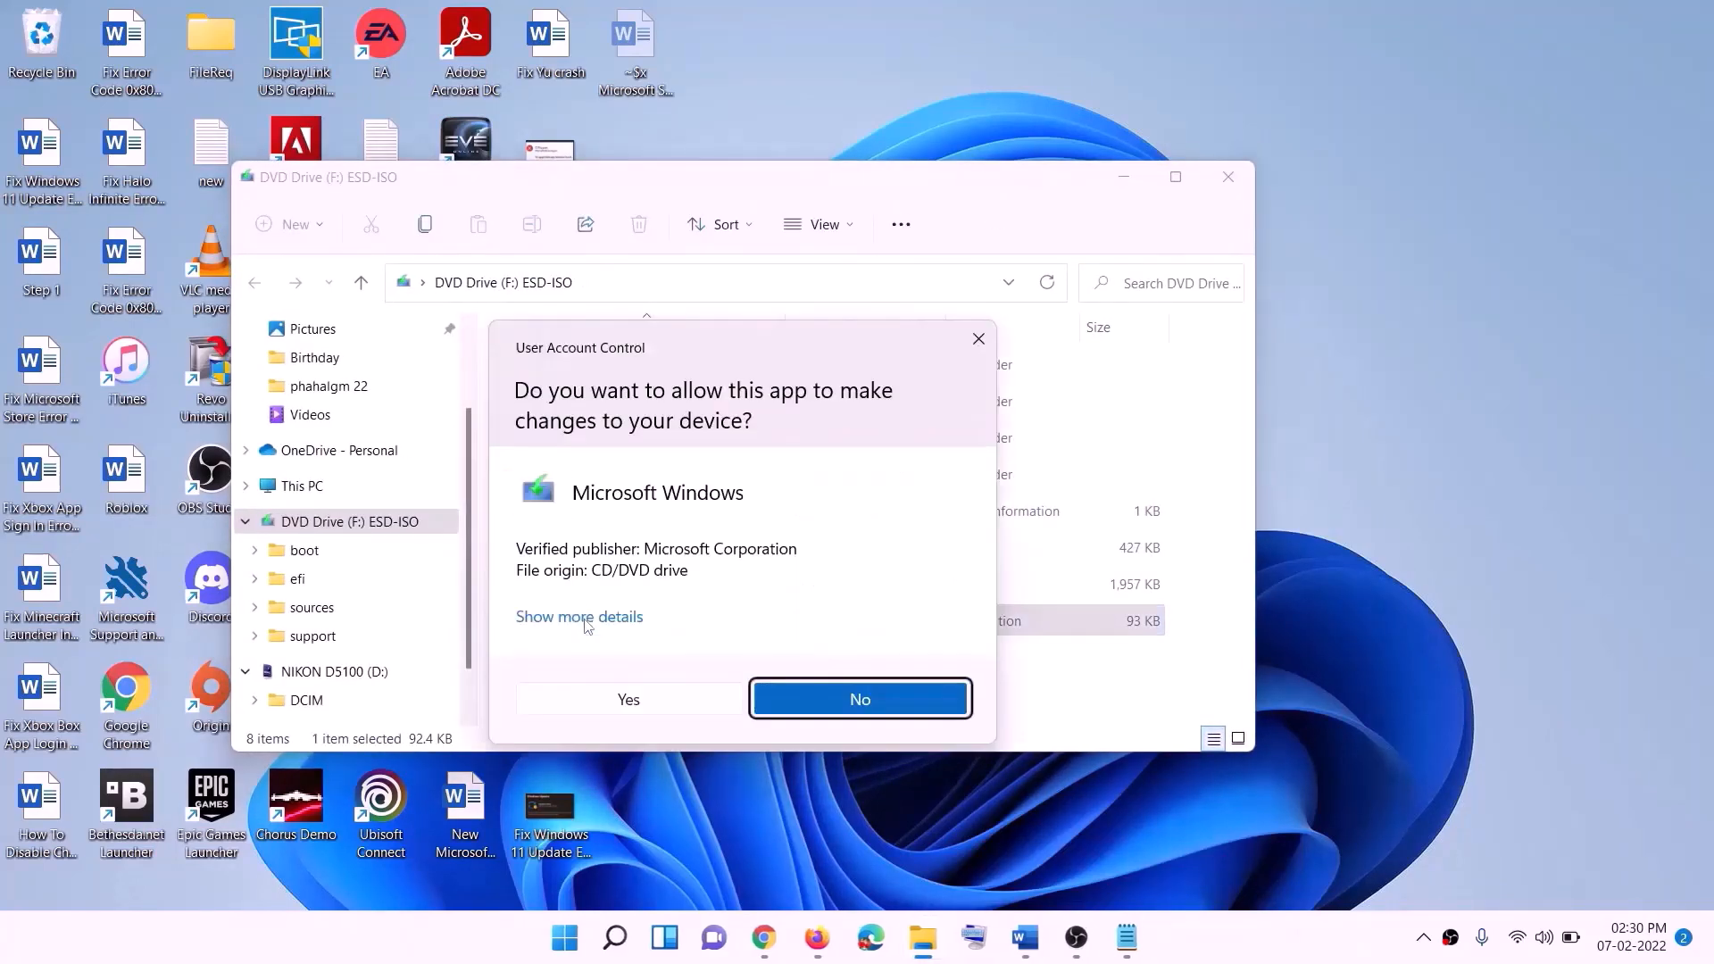
{"action": "left_click", "coordinate": [692, 704]}
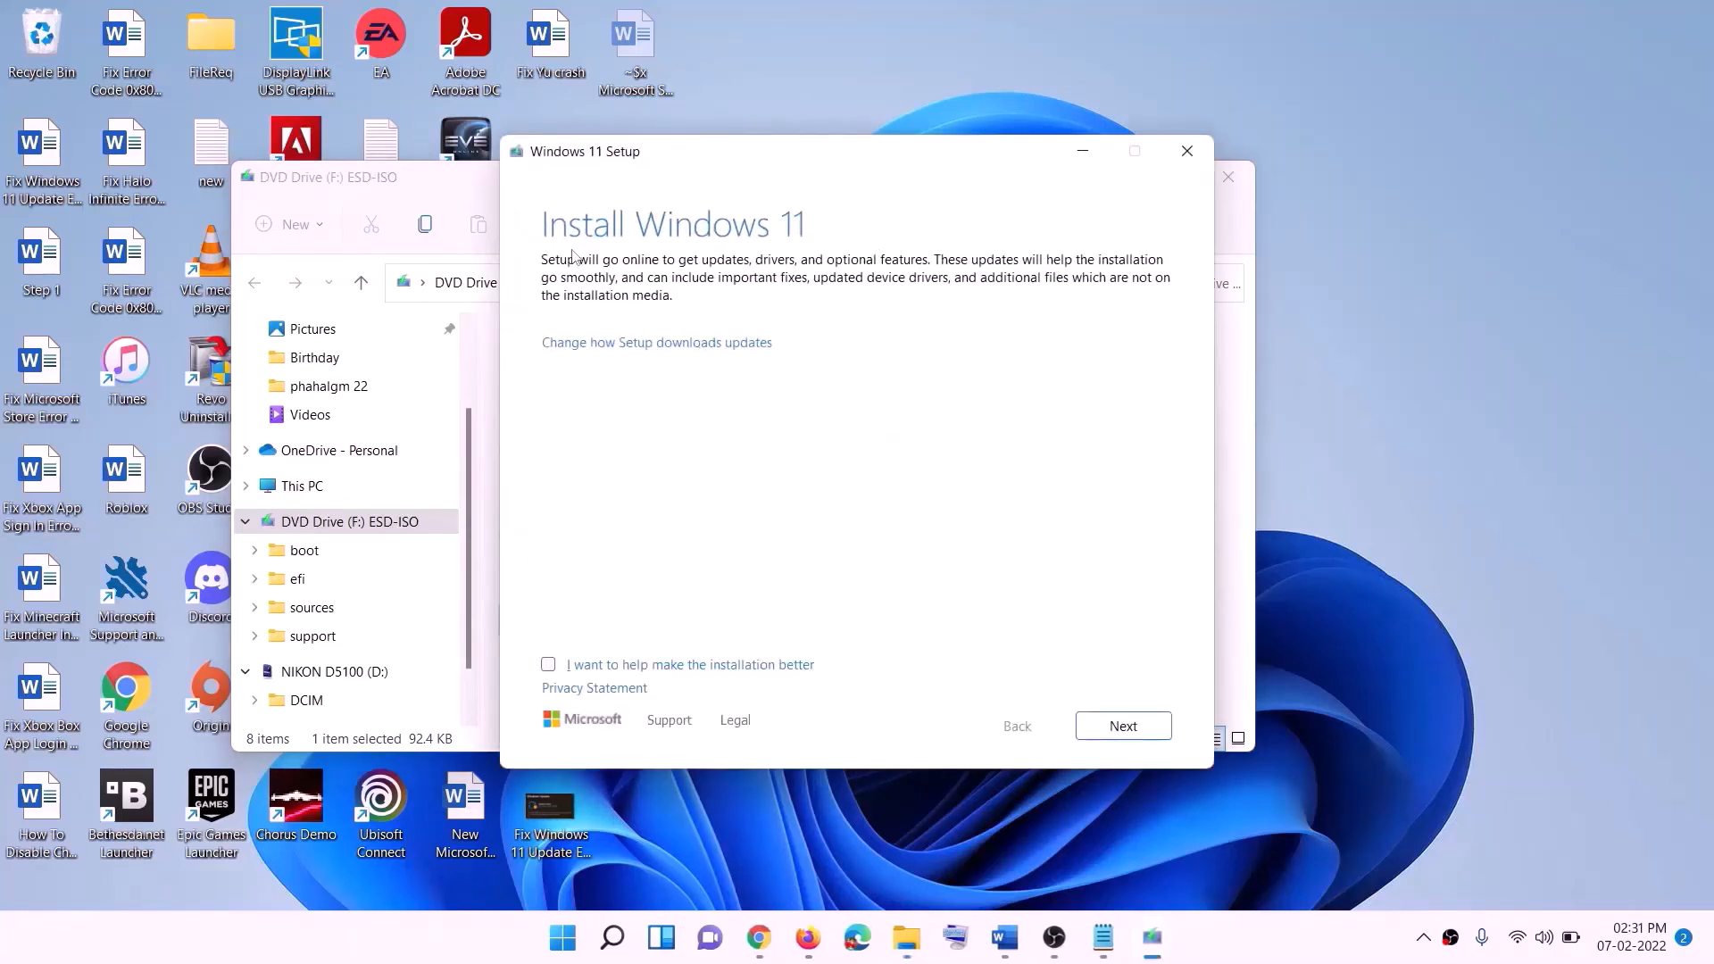
{"action": "left_click", "coordinate": [1128, 728]}
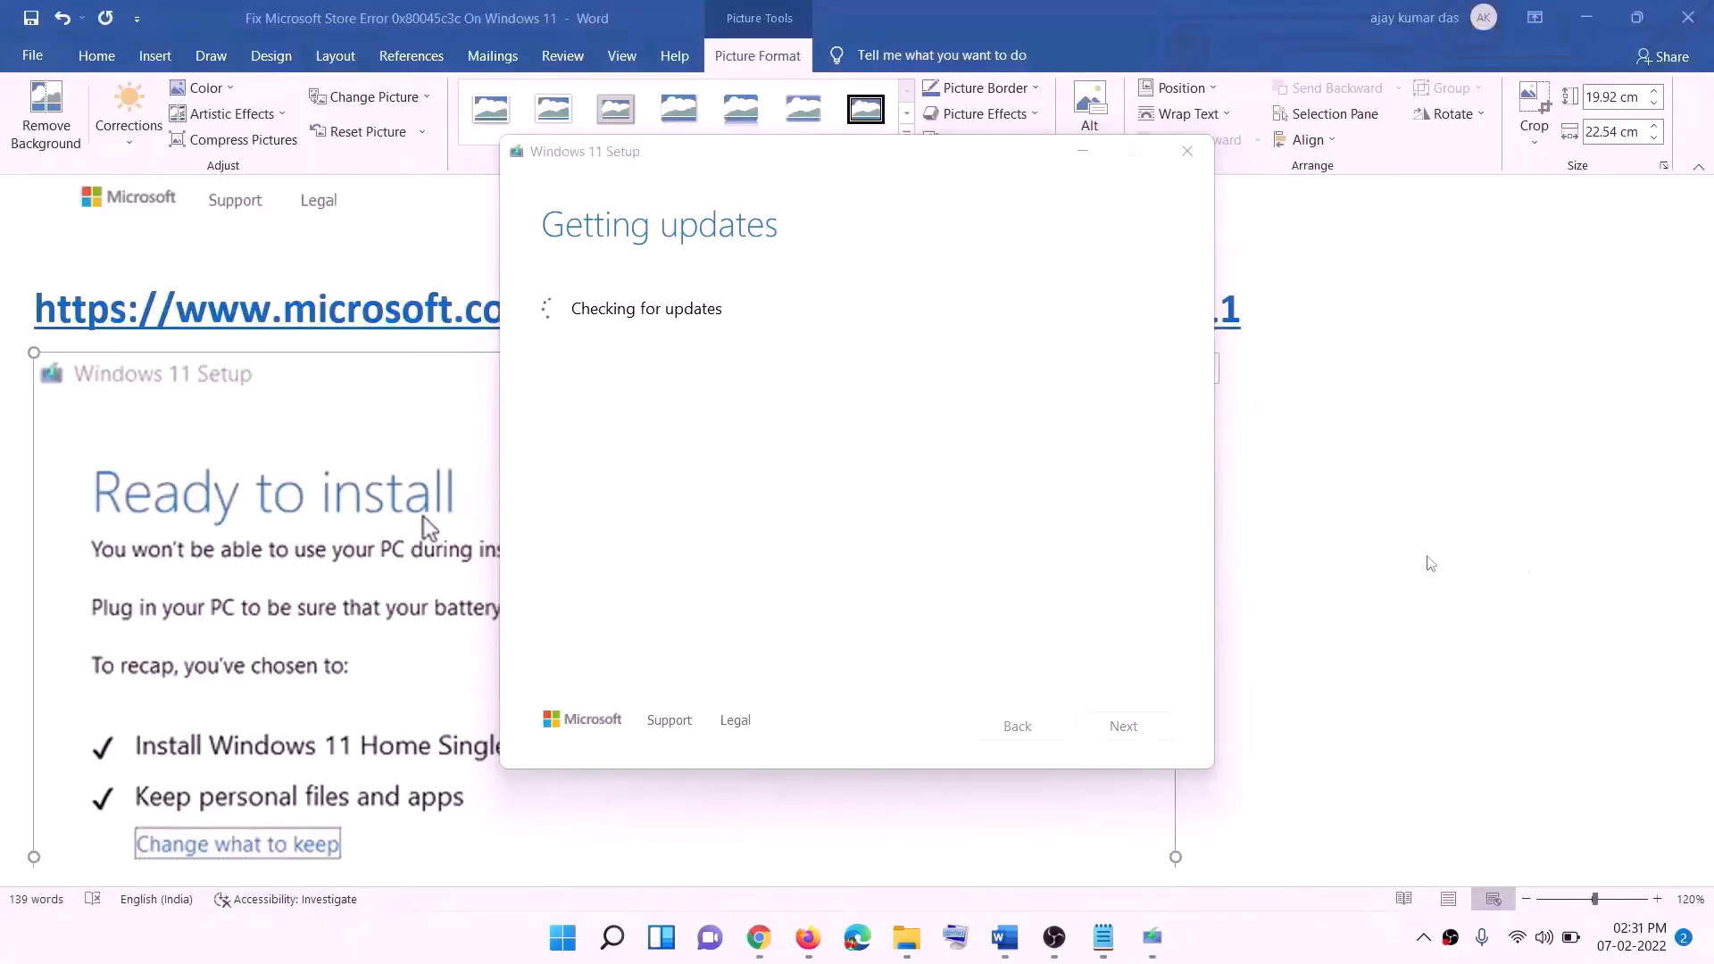
Read the Windows 11 Setup Ready to install picture in the Word document, including the items chosen to keep.
{"action": "scroll", "coordinate": [402, 449], "scroll_direction": "down", "scroll_amount": 2}
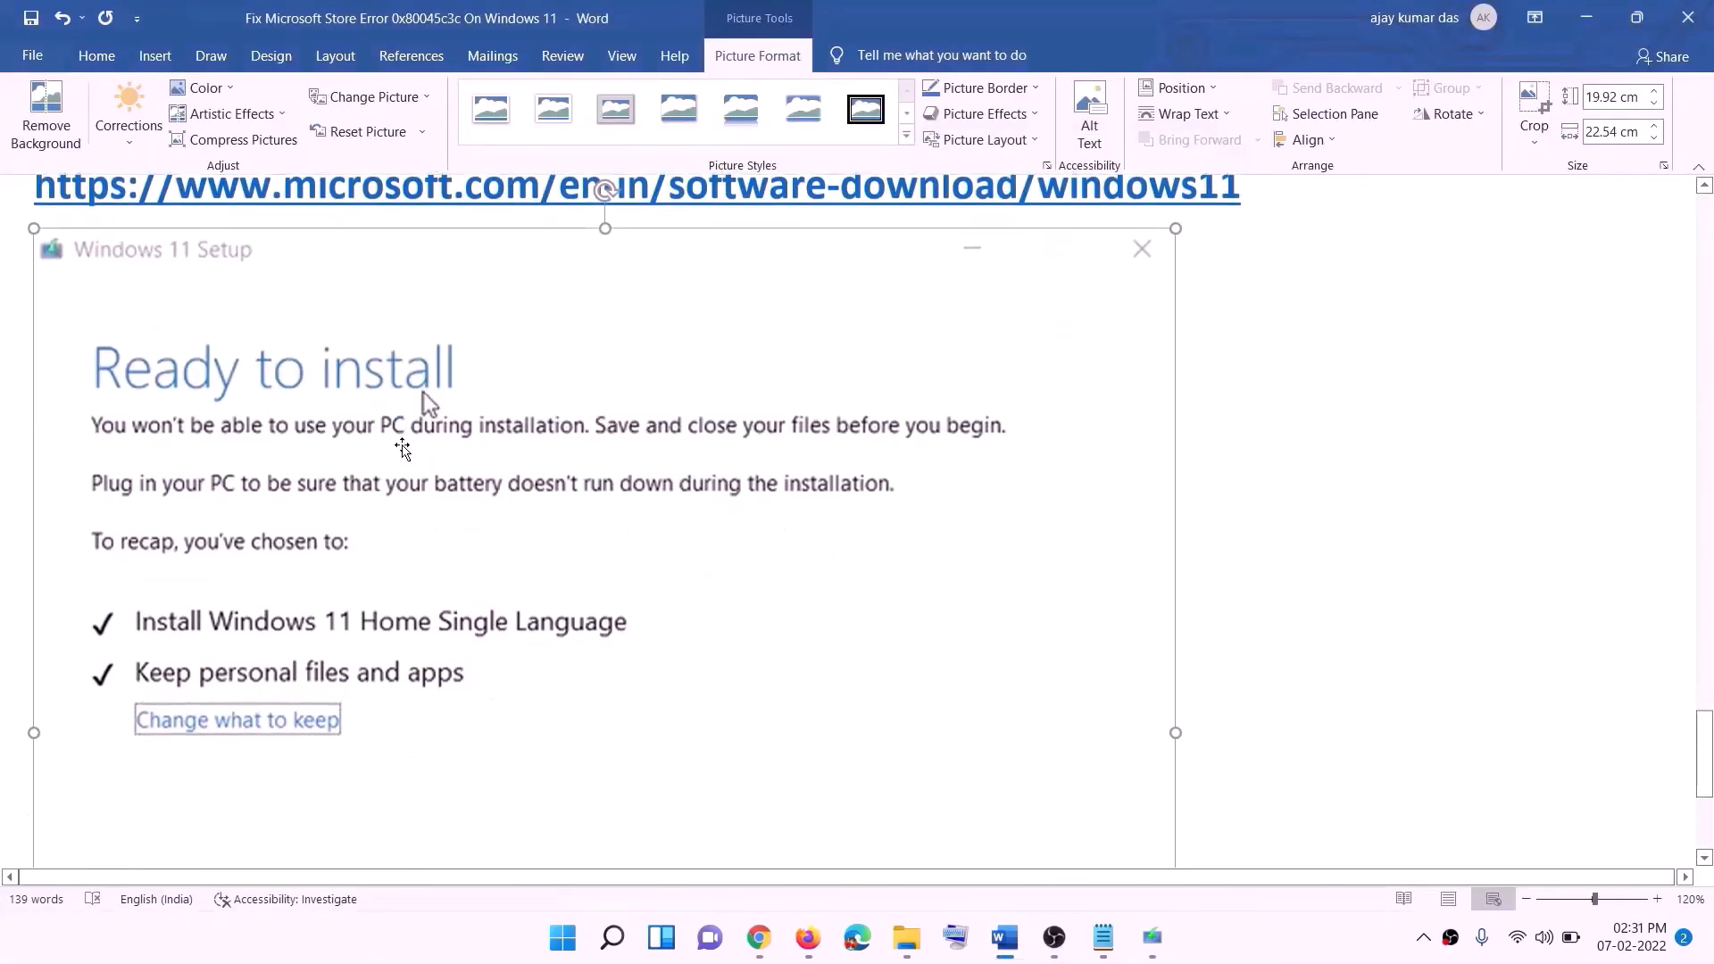
{"action": "scroll", "coordinate": [402, 449], "scroll_direction": "down", "scroll_amount": 1}
{"action": "scroll", "coordinate": [330, 576], "scroll_direction": "down", "scroll_amount": 1}
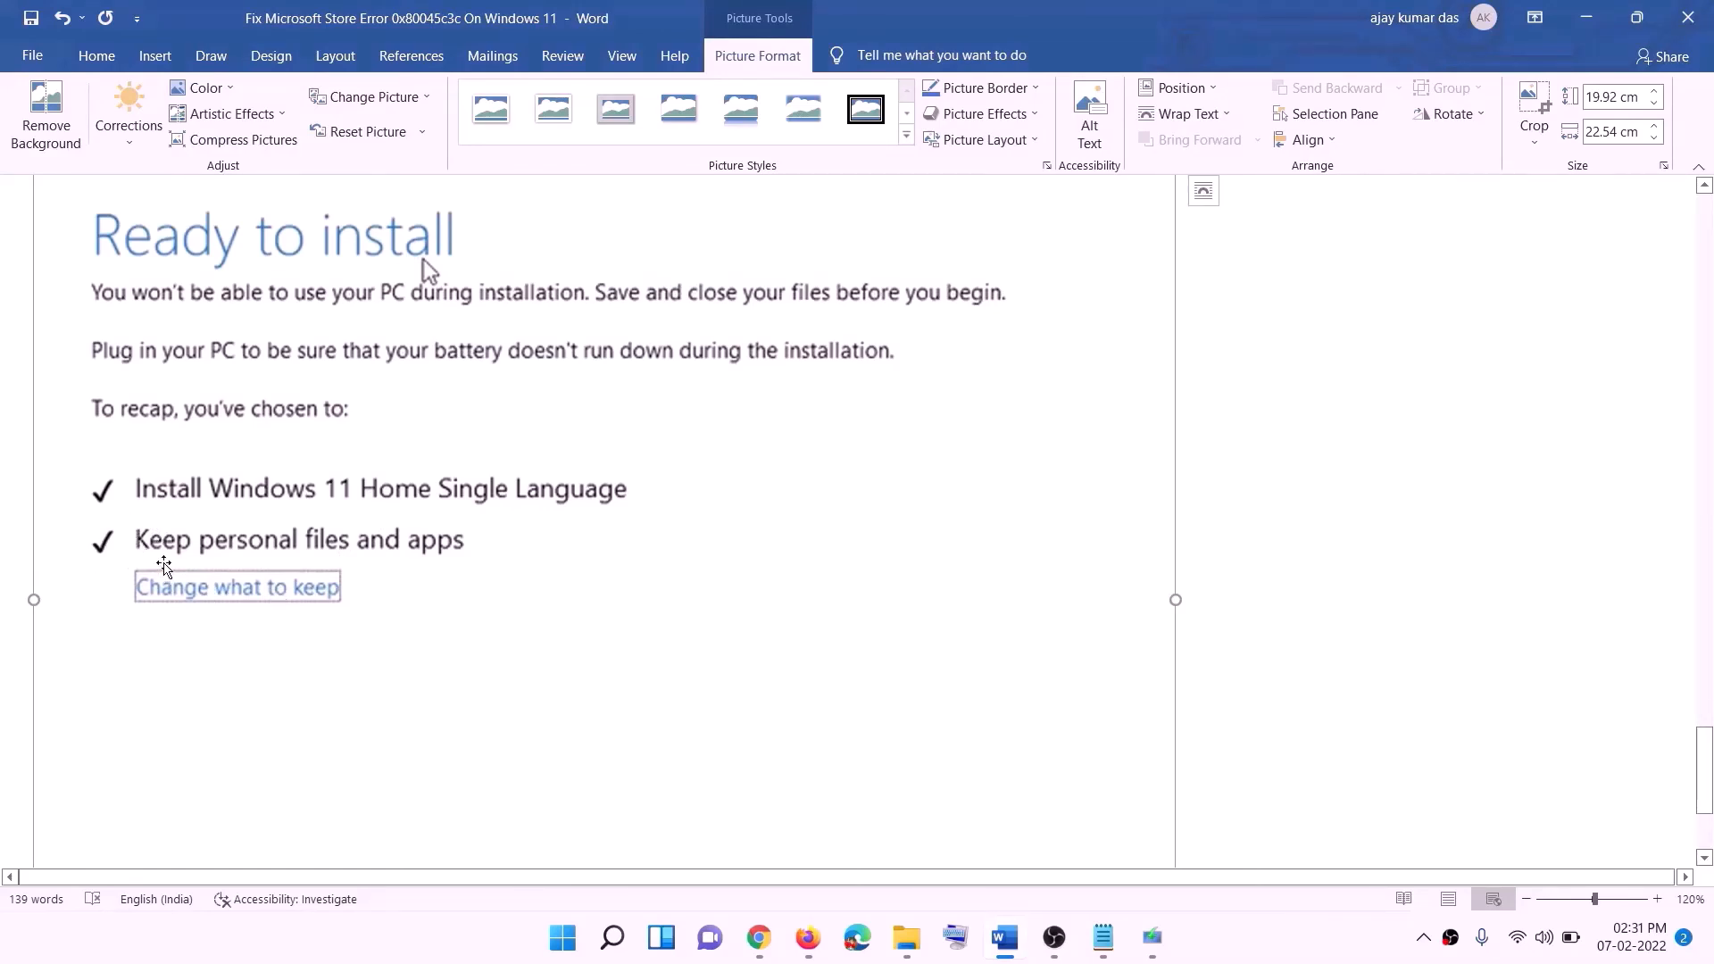
{"action": "scroll", "coordinate": [636, 560], "scroll_direction": "down", "scroll_amount": 3}
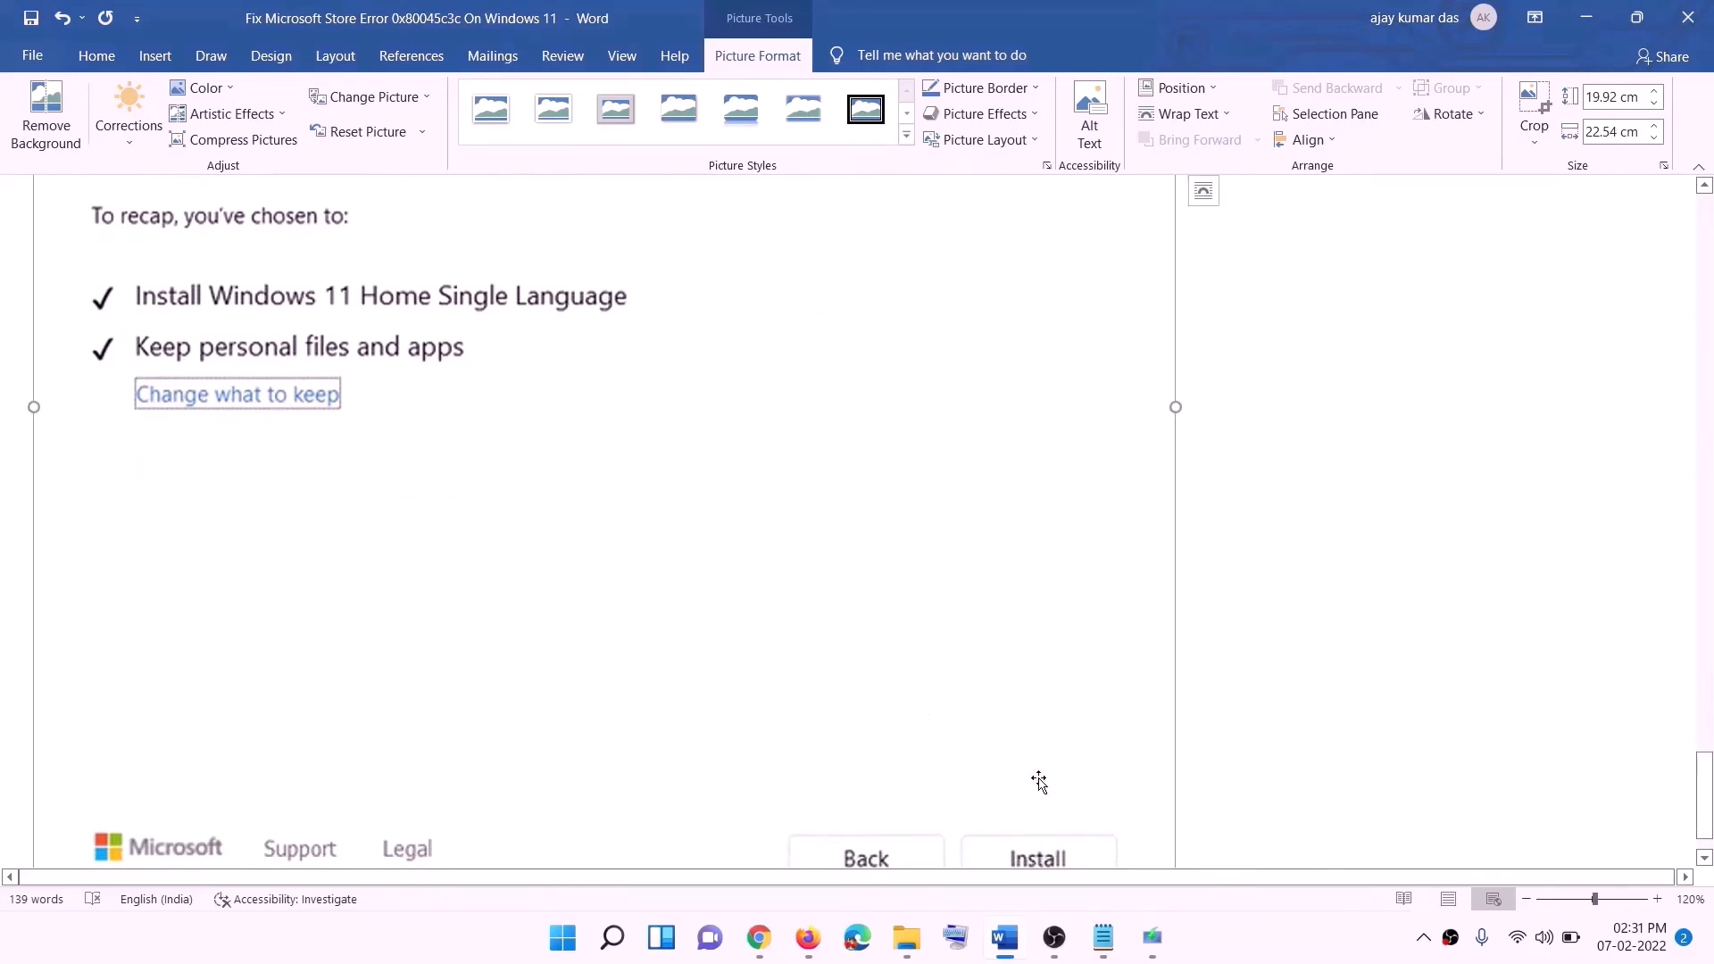
{"action": "scroll", "coordinate": [910, 670], "scroll_direction": "up", "scroll_amount": 7}
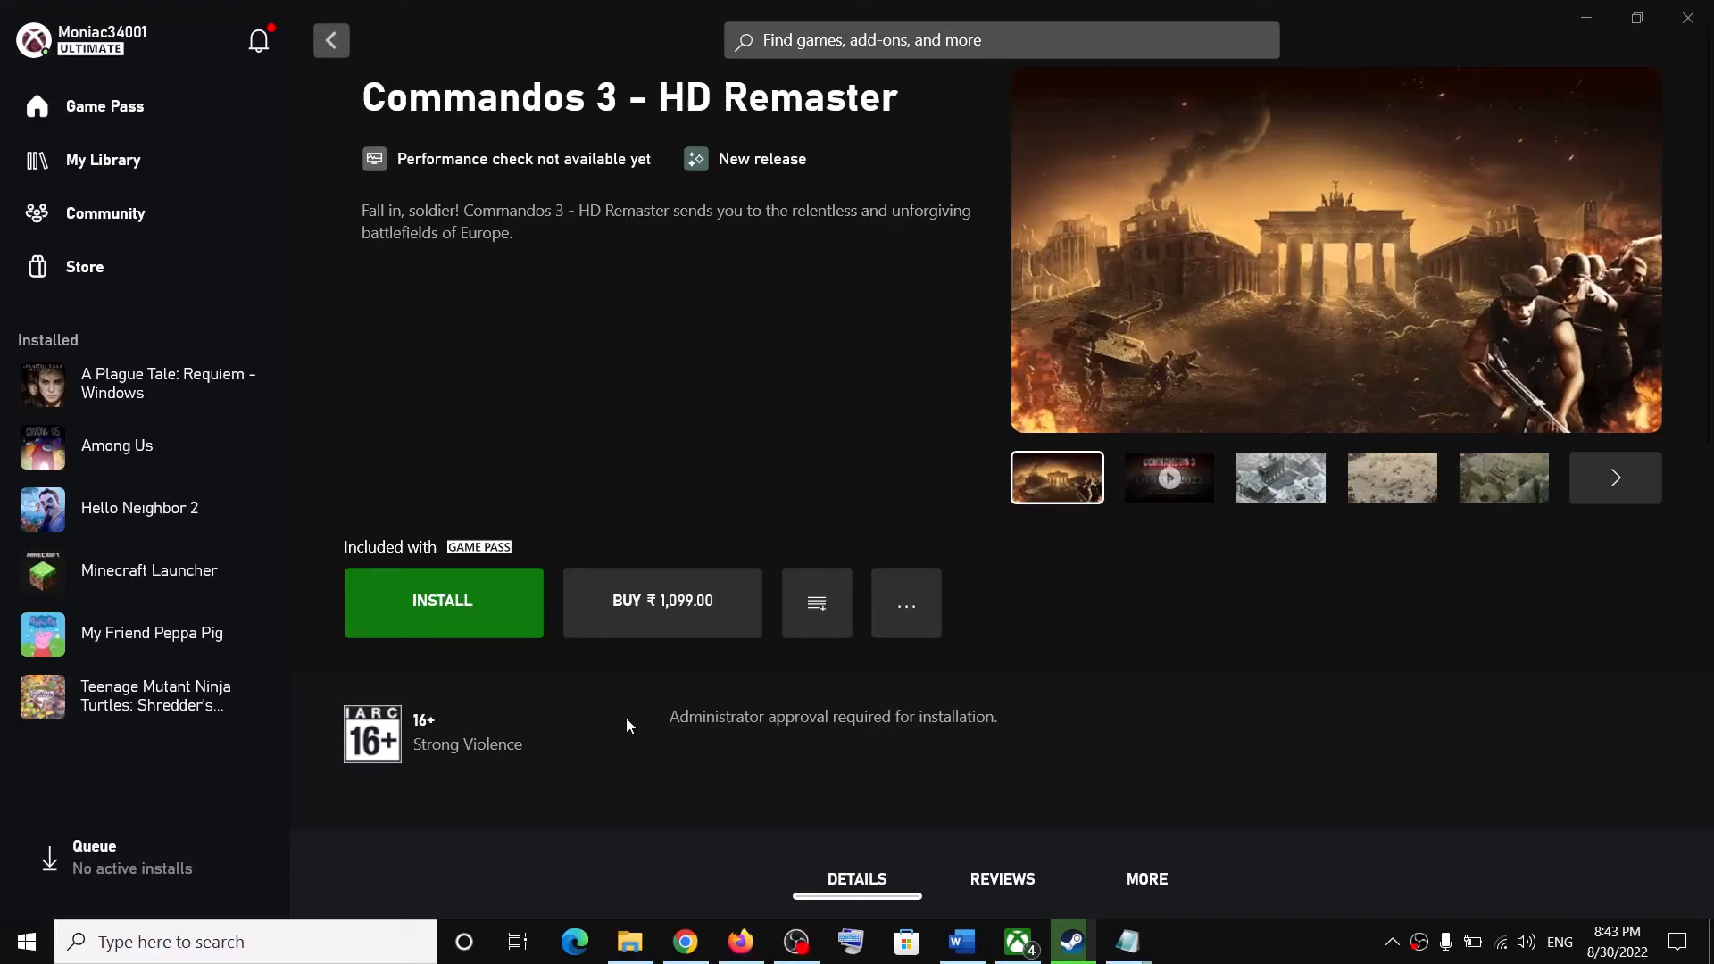
Install Commandos 3 - HD Remaster from the Xbox app to C:\XboxGames.
{"action": "left_click", "coordinate": [467, 610]}
{"action": "left_click", "coordinate": [889, 736]}
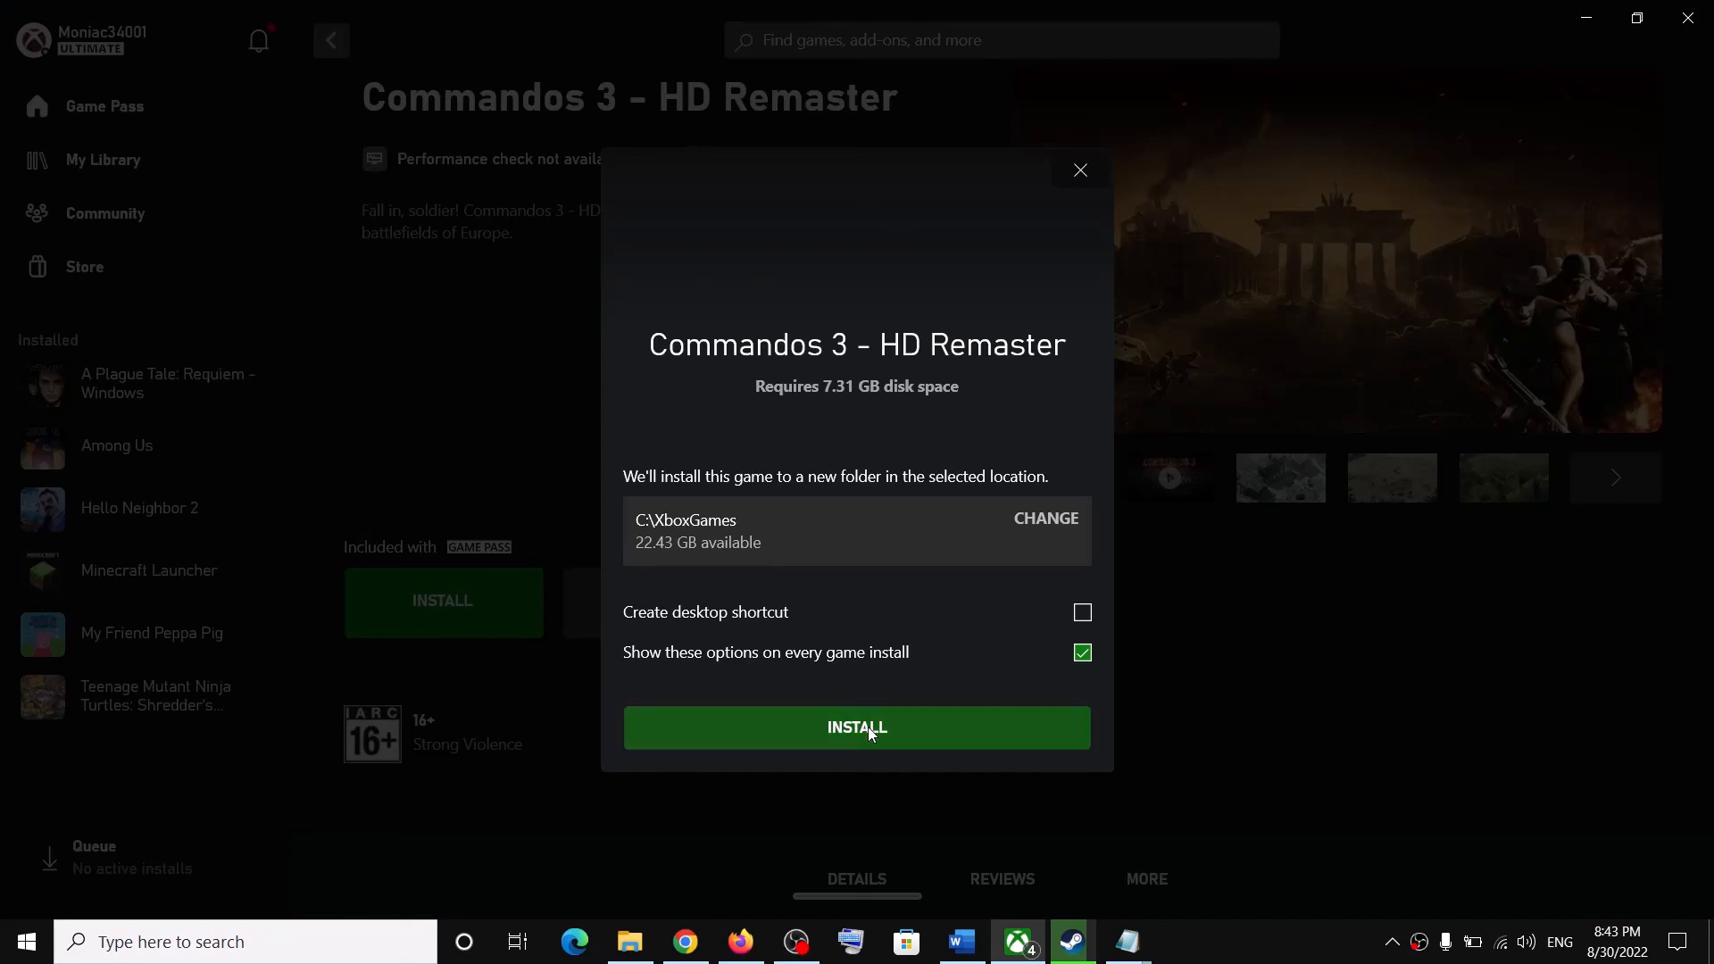